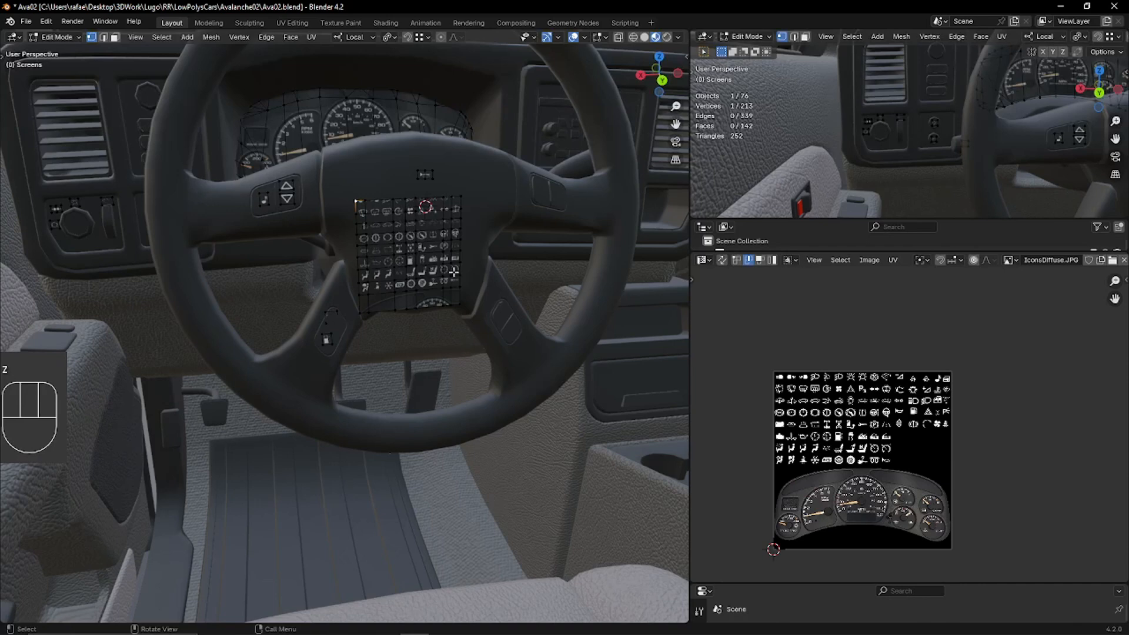
Duplicate the up and down arrow icon faces on the steering wheel's left spoke in place
middle_click_drag(454, 272, 456, 337, "shift")
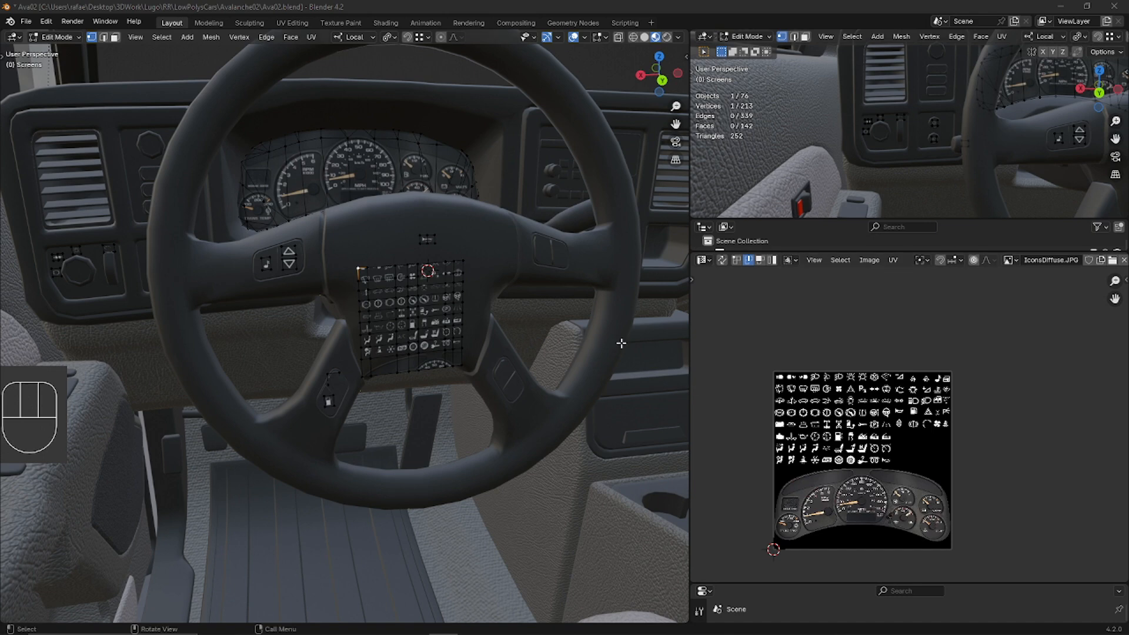
scroll(908, 425, "up", 3)
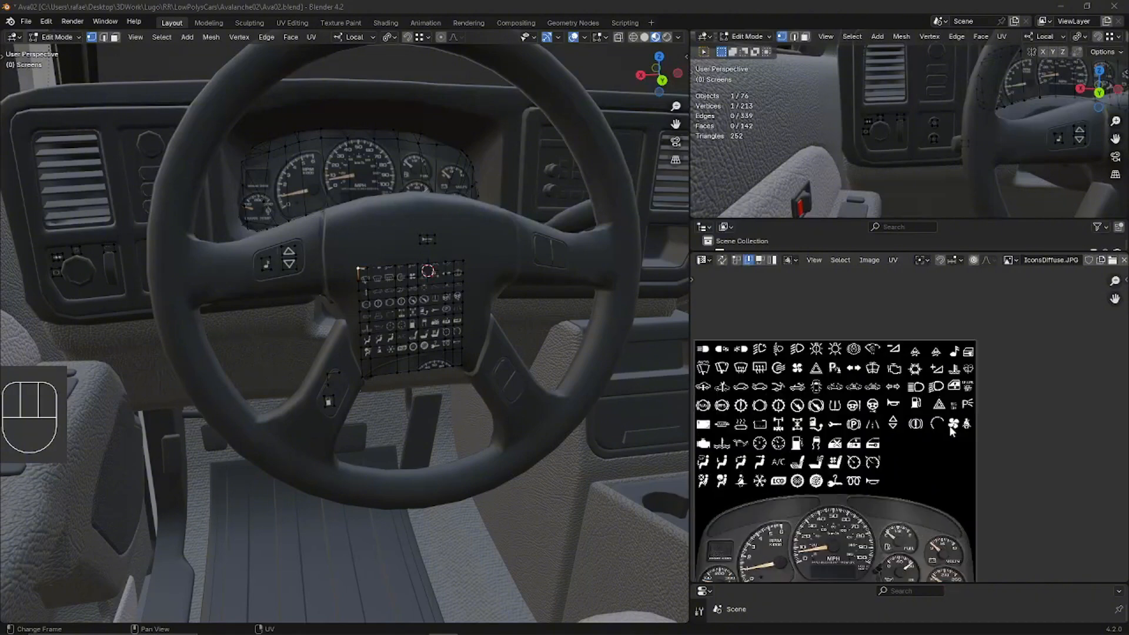
scroll(984, 366, "up", 2)
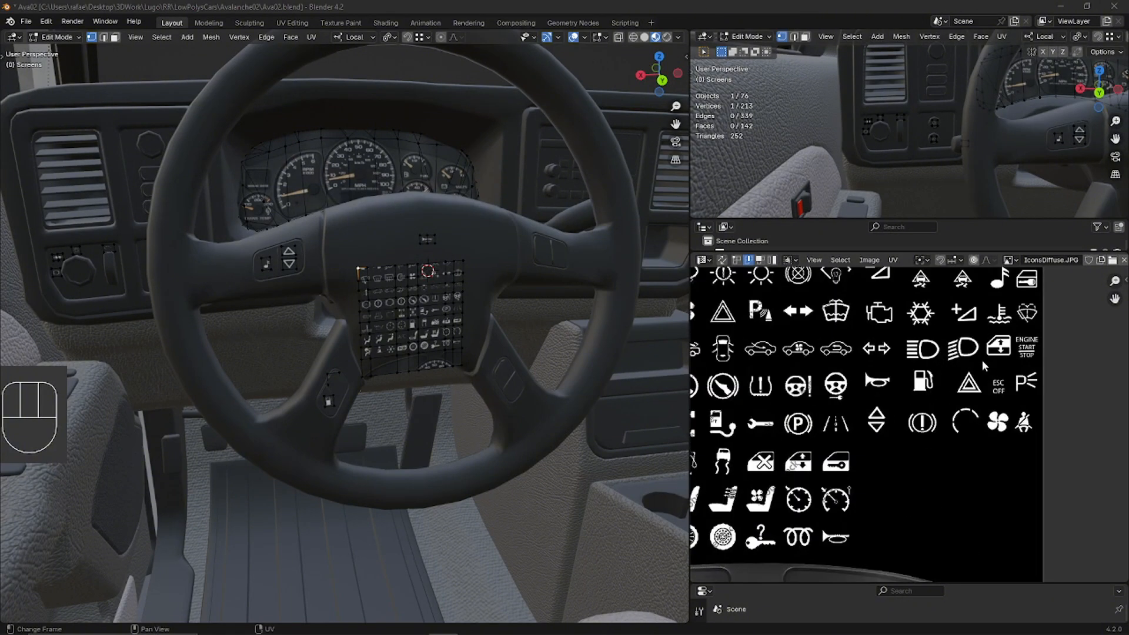
scroll(982, 360, "down", 1)
left_click(282, 268)
scroll(284, 267, "up", 1)
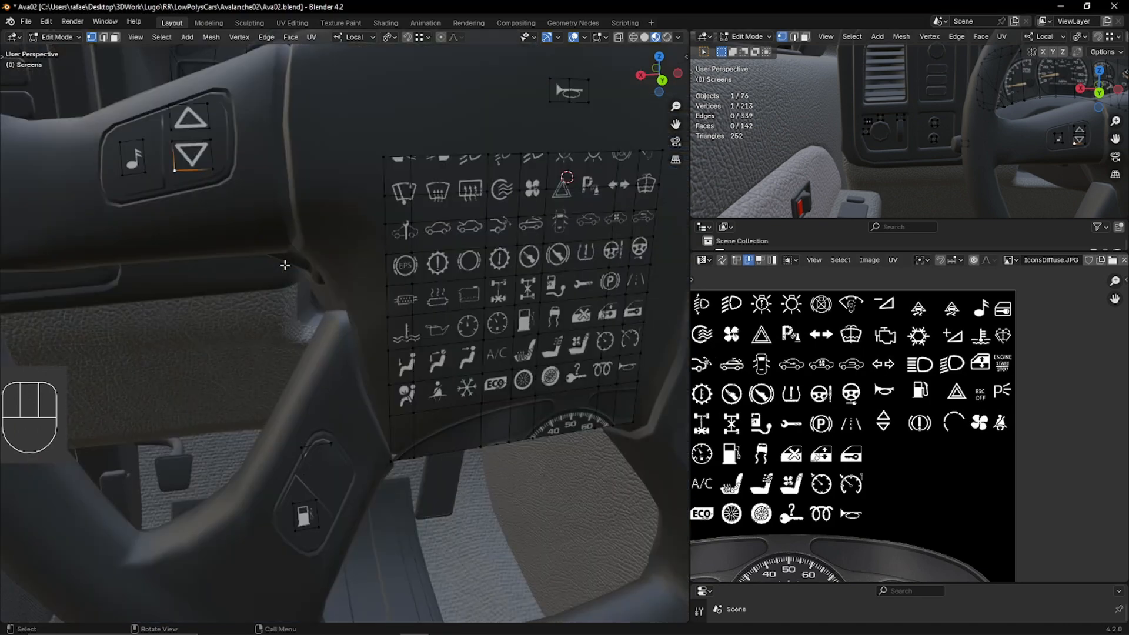
middle_click_drag(285, 265, 299, 283, "shift")
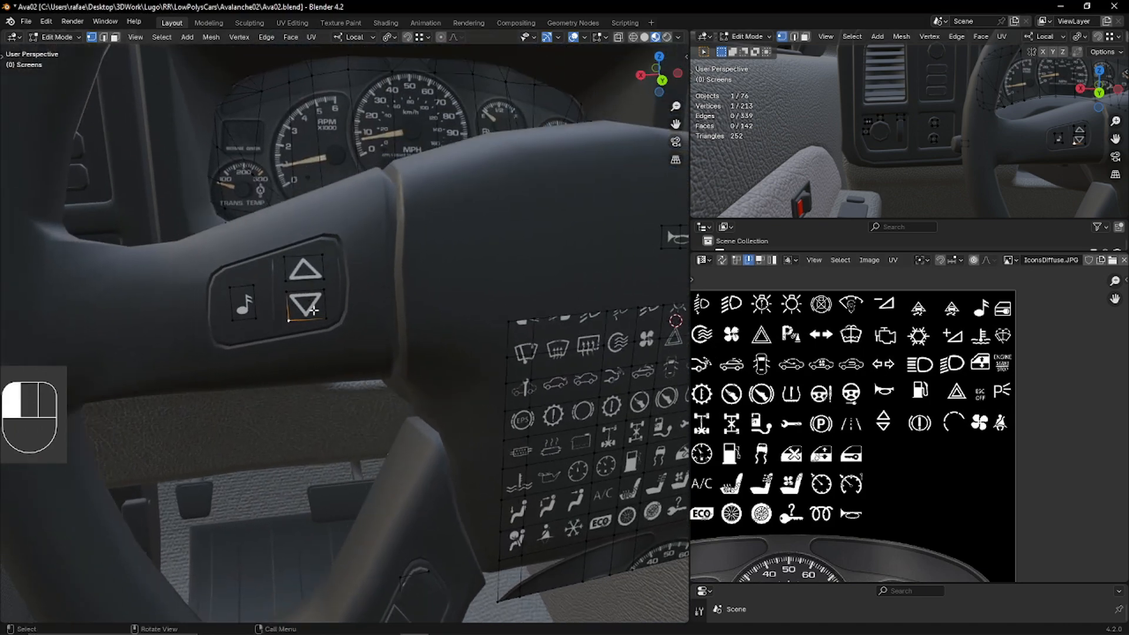
key("3")
left_click(312, 305)
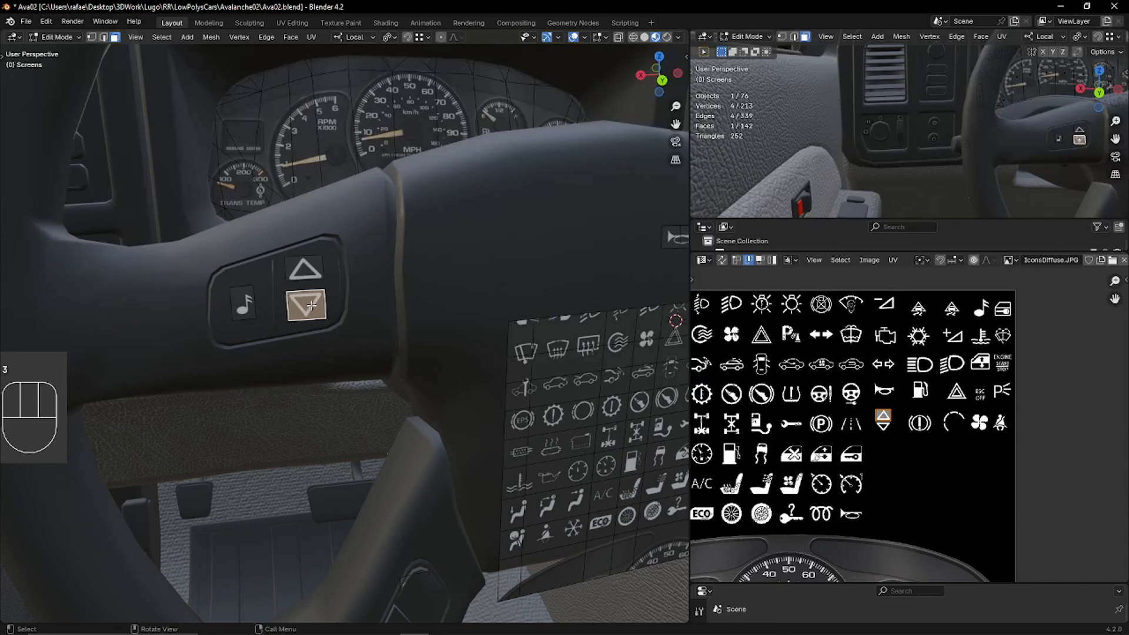
left_click(304, 270, "shift")
middle_click_drag(305, 271, 294, 334, "shift")
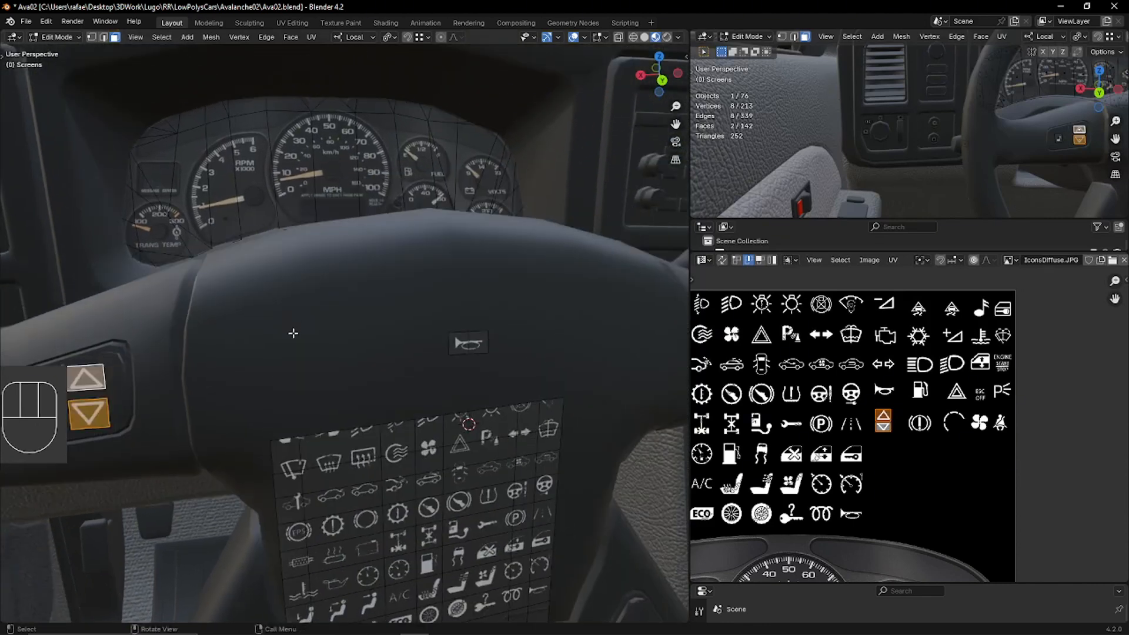
scroll(293, 333, "down", 5)
key("shift+d")
key("Escape")
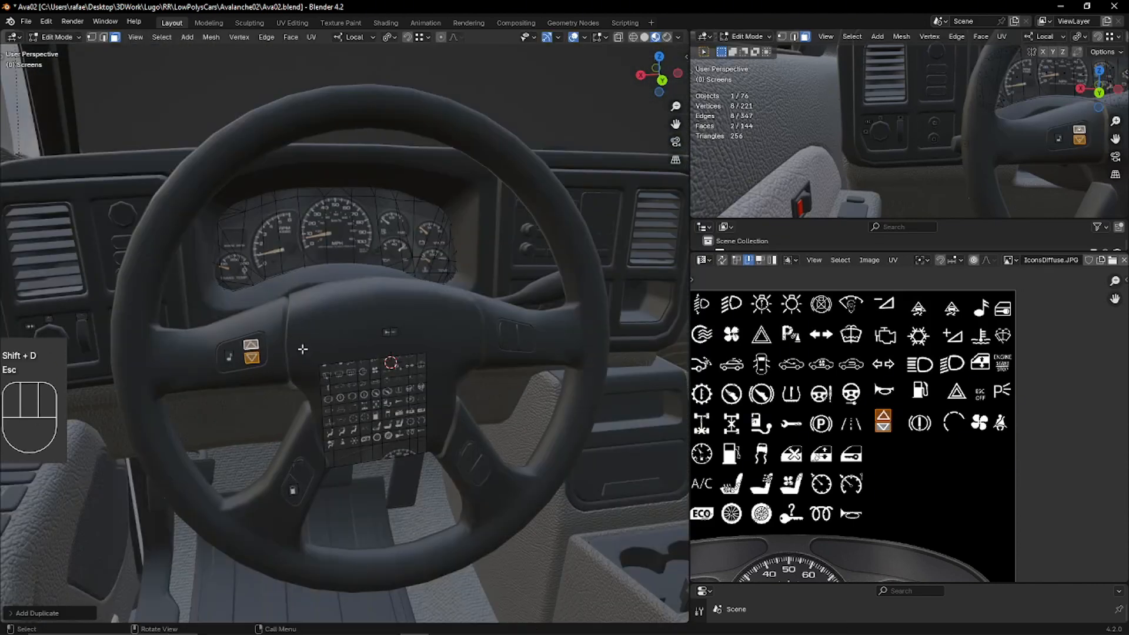
Move the duplicated arrow faces about -0.21 m along local X onto the button recess of the right spoke
key("g")
key("x")
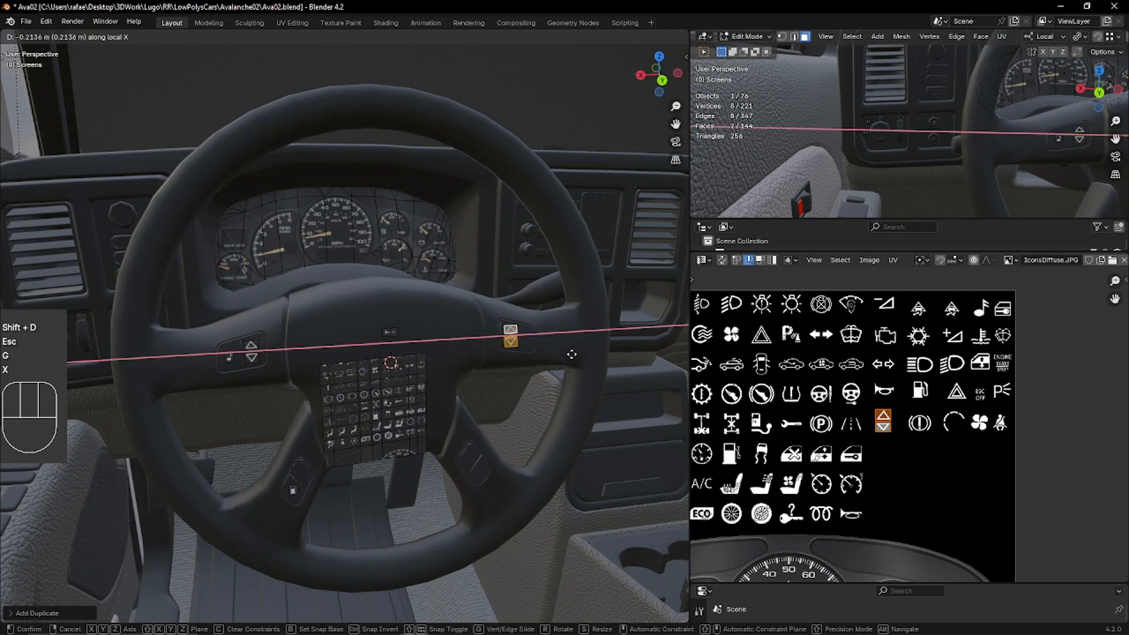
left_click(571, 355)
Rotate both duplicated arrow faces 90° about local Y, using Individual Origins as the pivot point
middle_click_drag(557, 358, 447, 323, "shift")
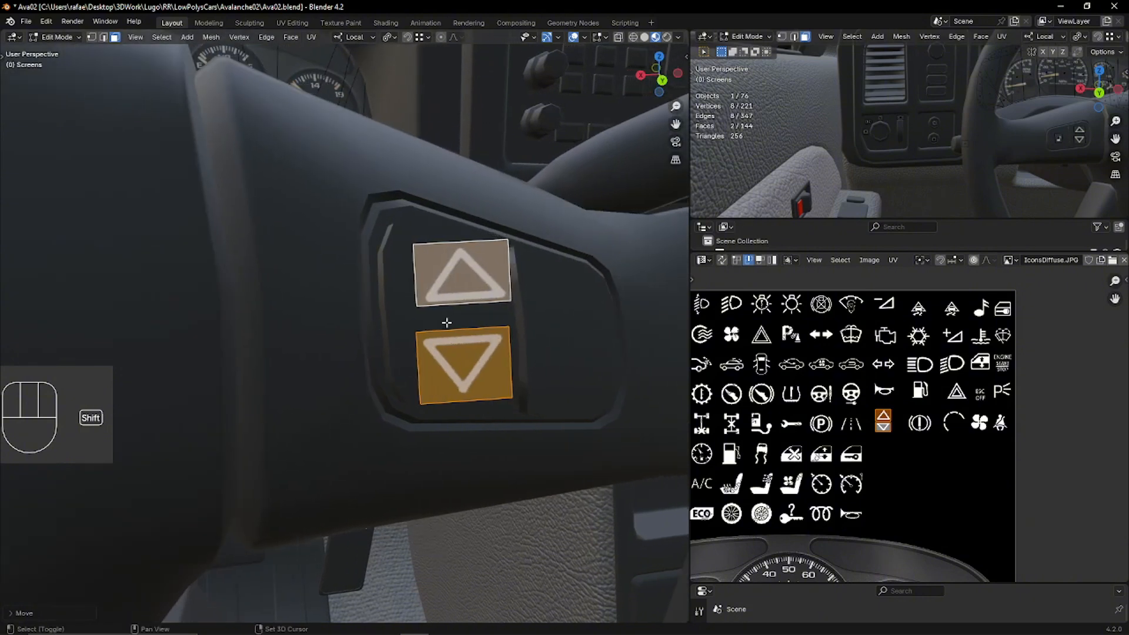
left_click(462, 295)
left_click(475, 360, "shift")
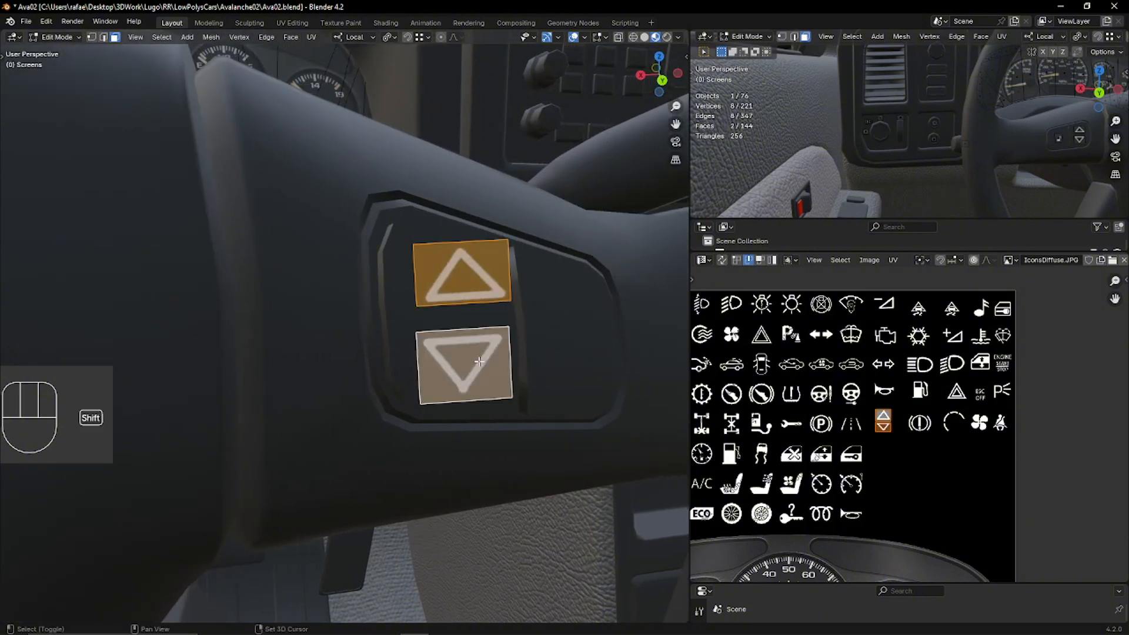
left_click(373, 38)
left_click(391, 38)
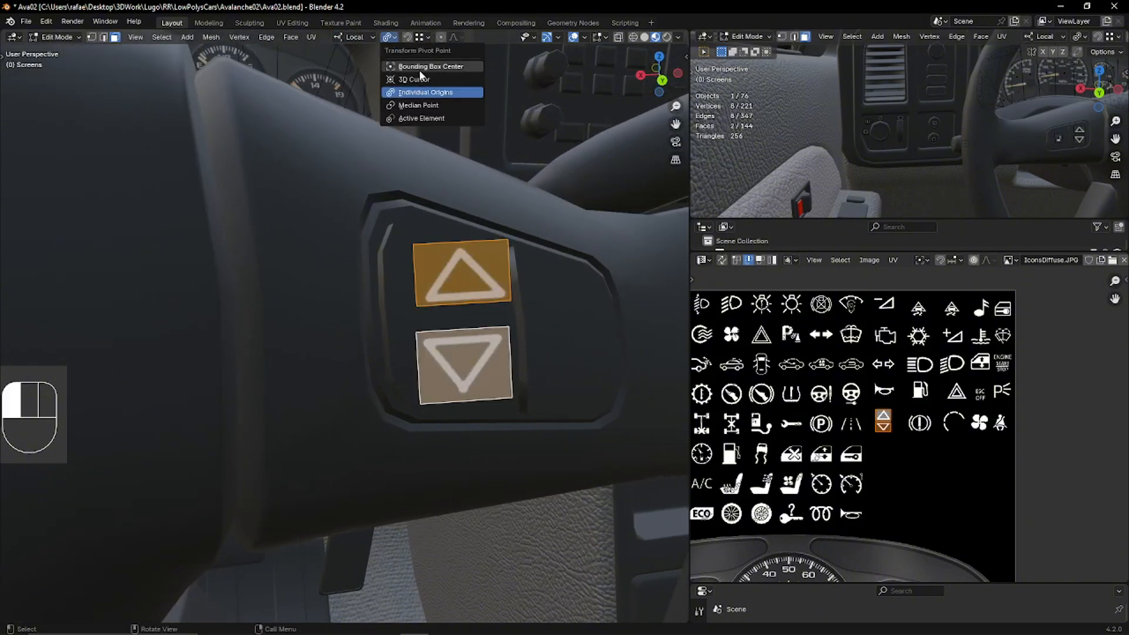
left_click(426, 95)
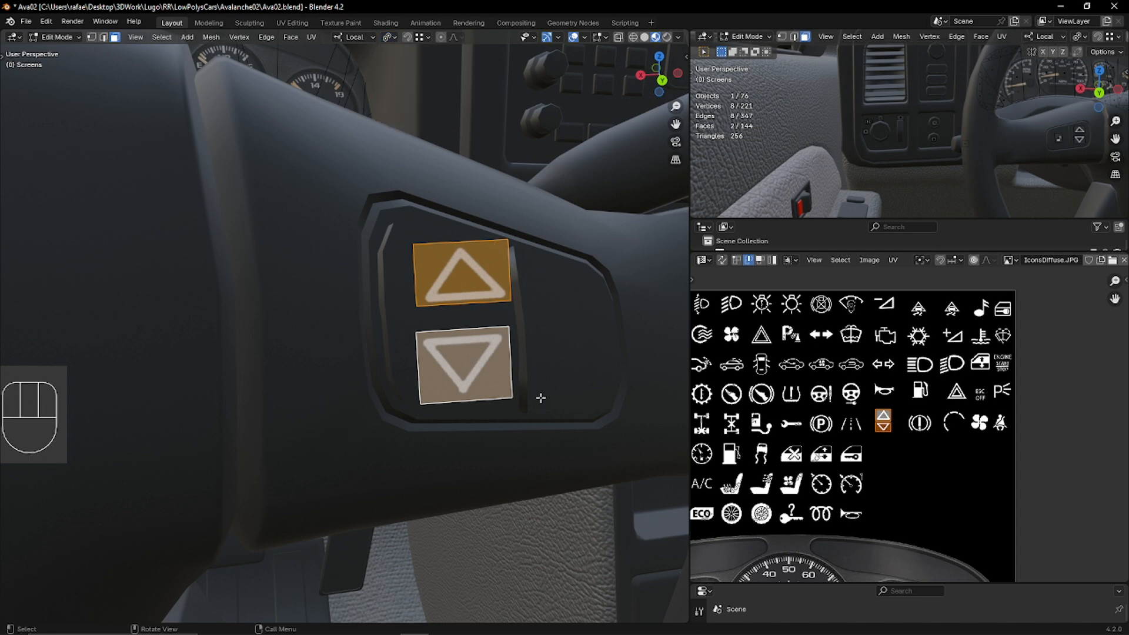
key("r")
key("y")
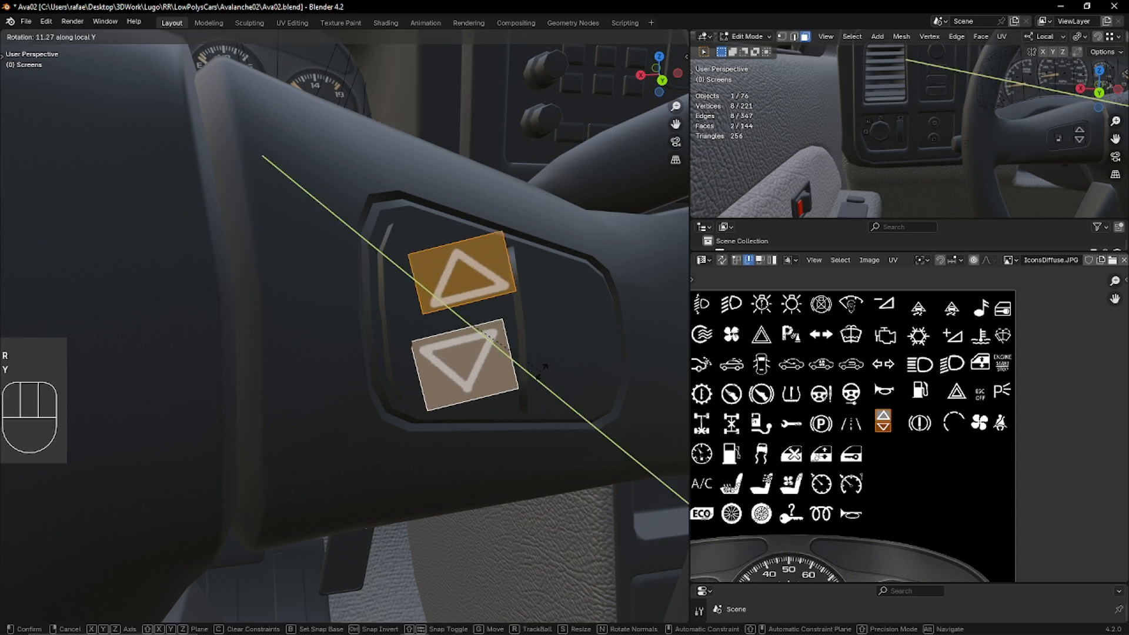
key("KP_9")
key("KP_0")
key("KP_Enter")
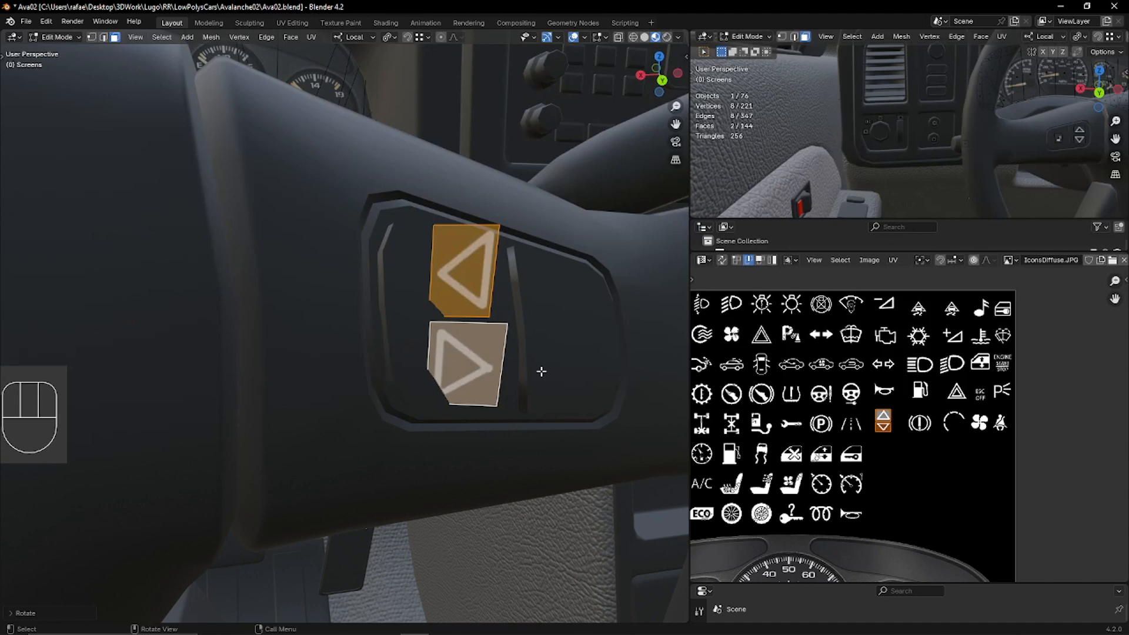
Move the right-pointing arrow face along local X and Z to sit beside the left-pointing arrow
left_click(491, 367)
key("g")
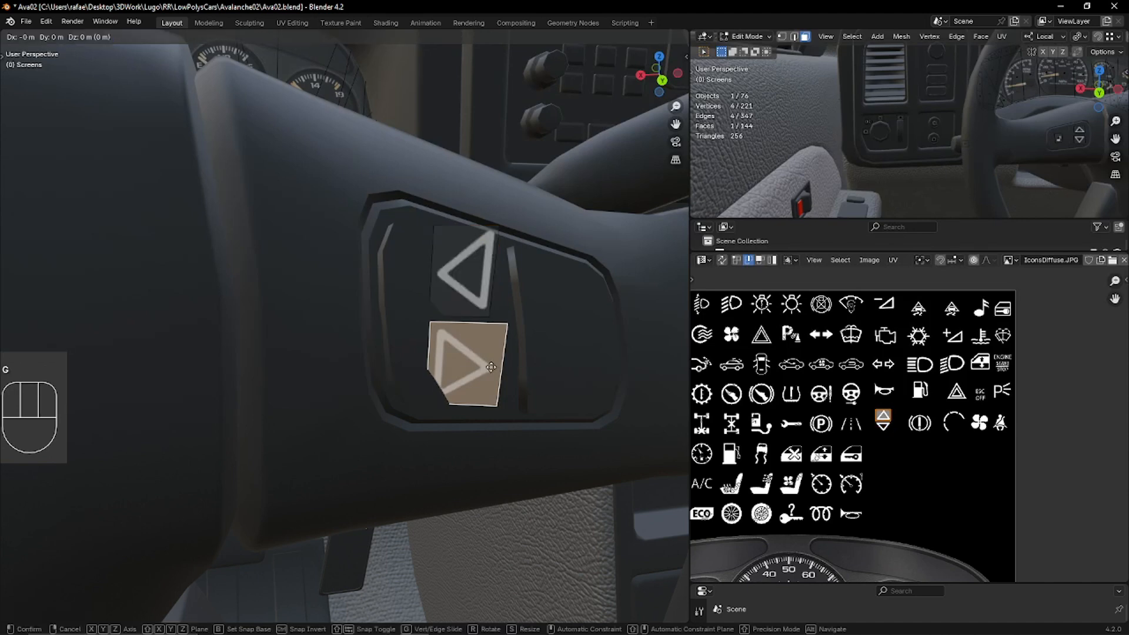
key("x")
left_click(563, 374)
key("g")
key("z")
key("x")
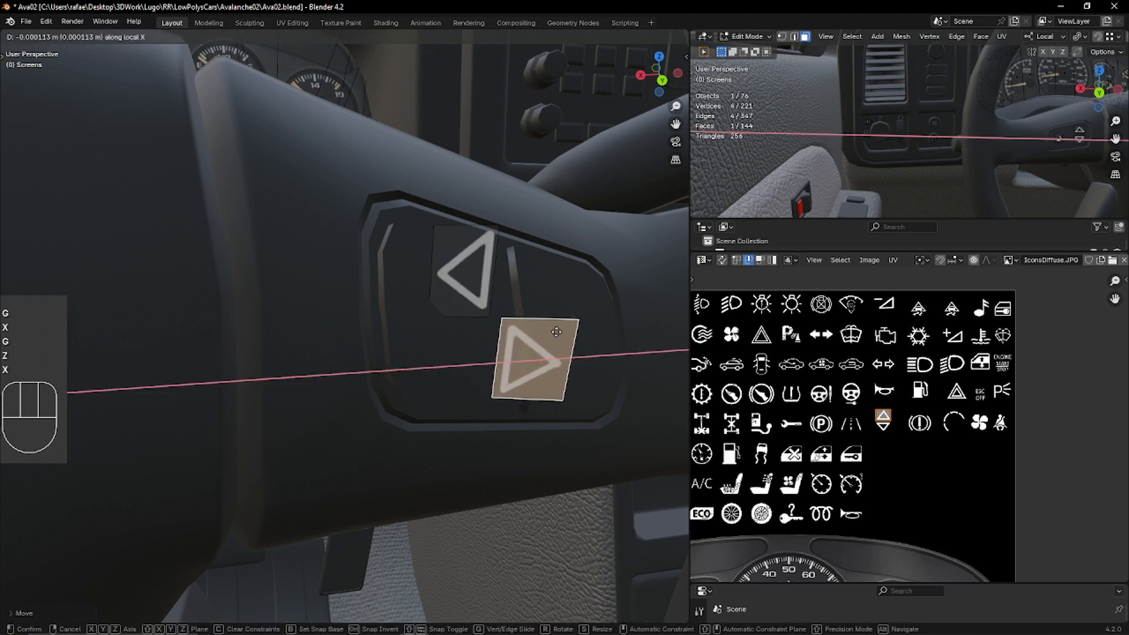
left_click(568, 299)
key("g")
key("z")
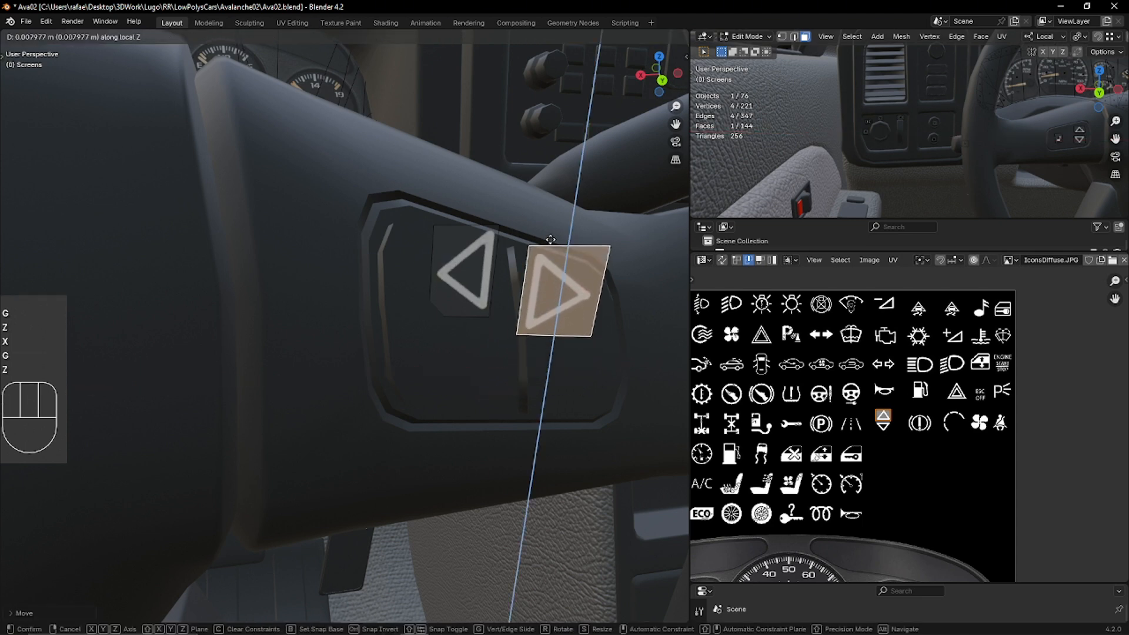
left_click(558, 239)
Snap the right-pointing arrow face's lower-left corner vertex to the lower-right corner of the left-pointing arrow face
key("1")
left_click(525, 332, "shift")
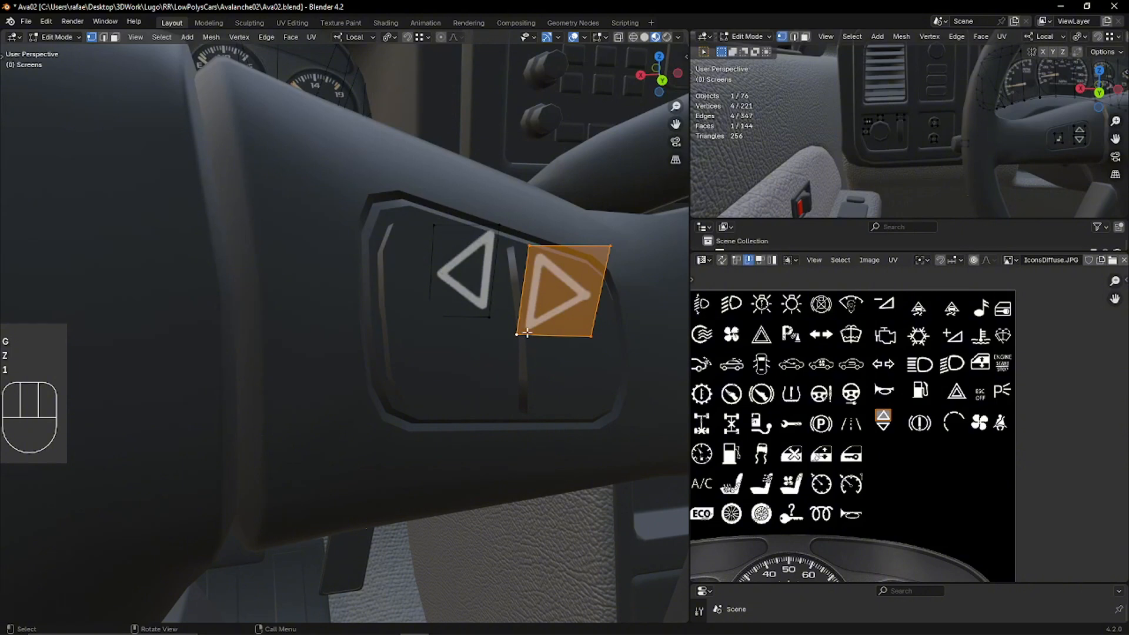
key("g")
key("shift+Tab")
key("g")
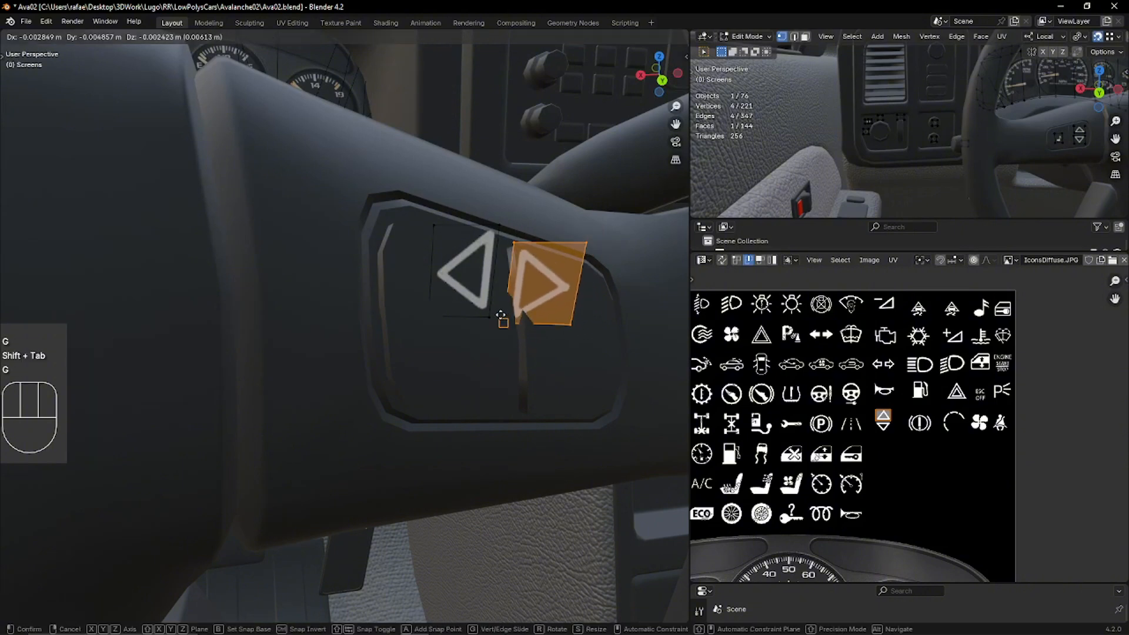
left_click(491, 316)
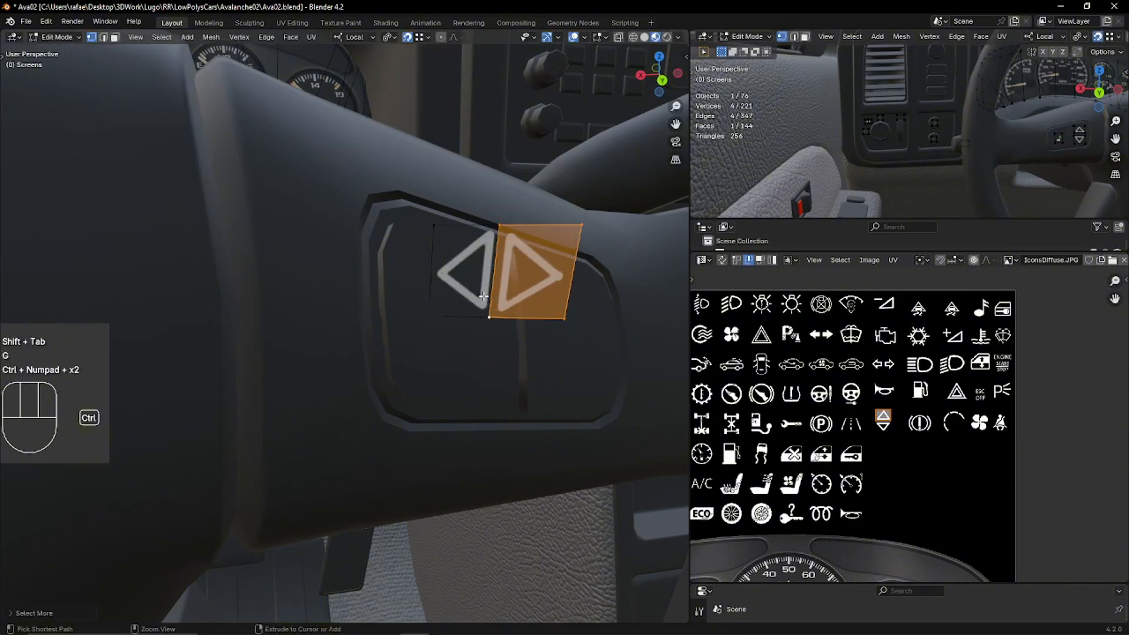
Move both arrow faces together down along local Z to the vertical middle of the right spoke's button recess
key("ctrl+KP_Add")
key("ctrl+KP_Add")
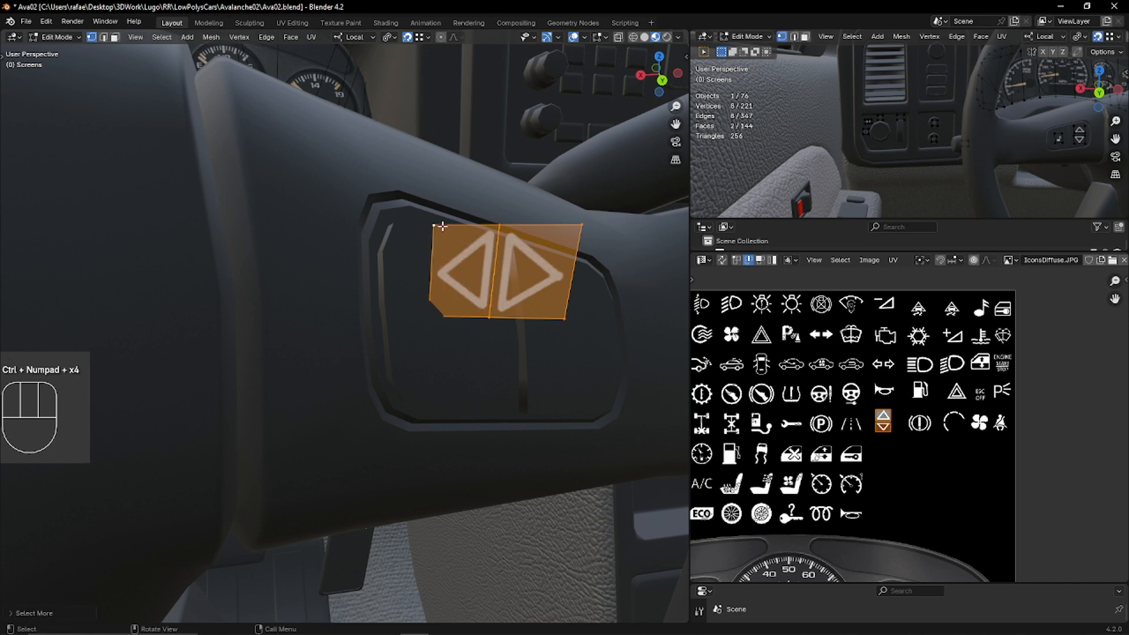
key("g")
key("z")
key("g")
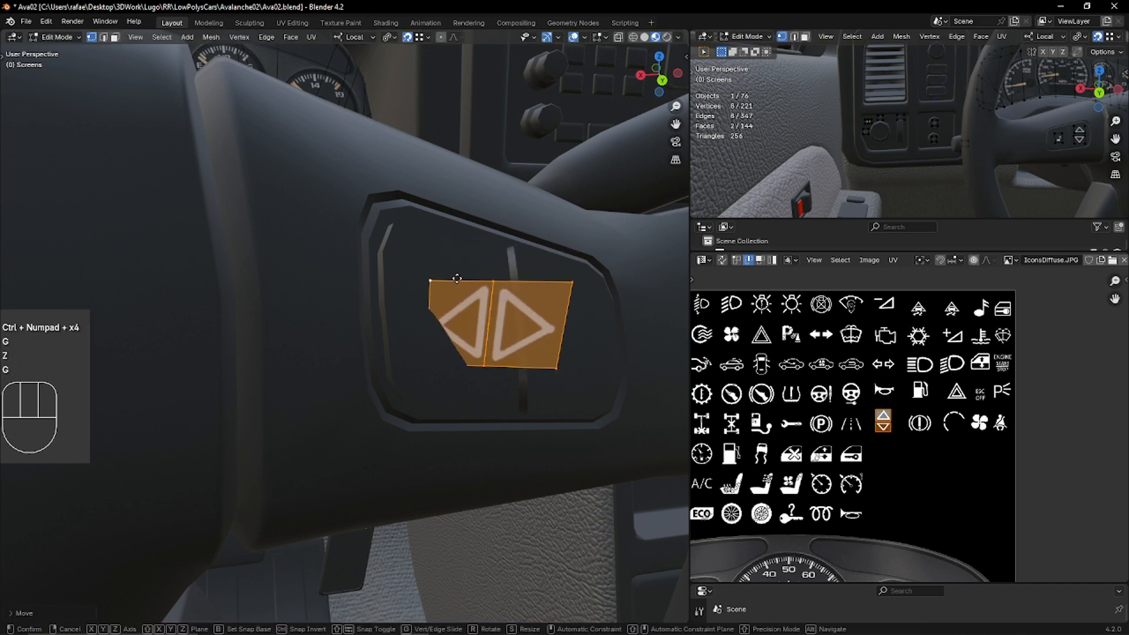
key("r")
key("Escape")
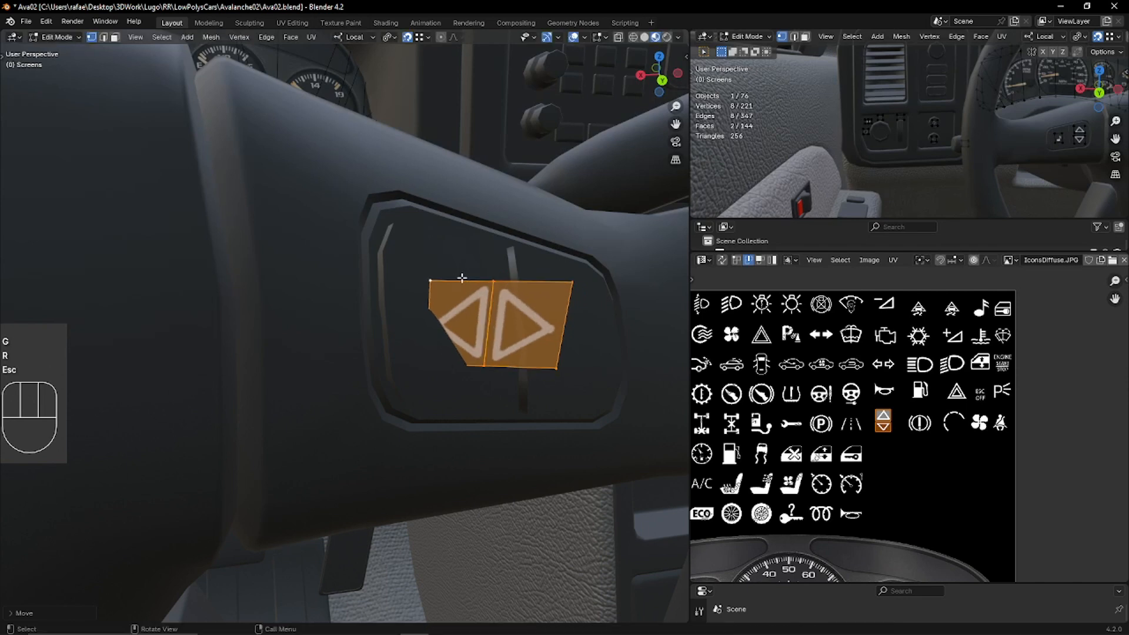
Tilt the arrow faces about local Z and local X toward the button surface and shift them slightly along local Y
key("r")
key("z")
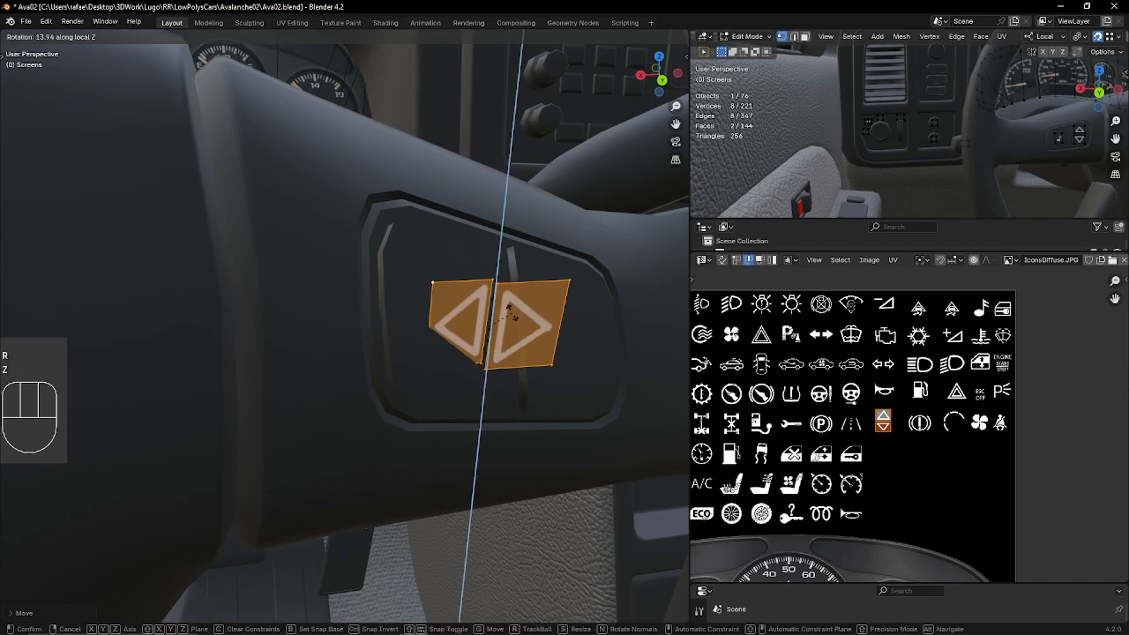
key("x")
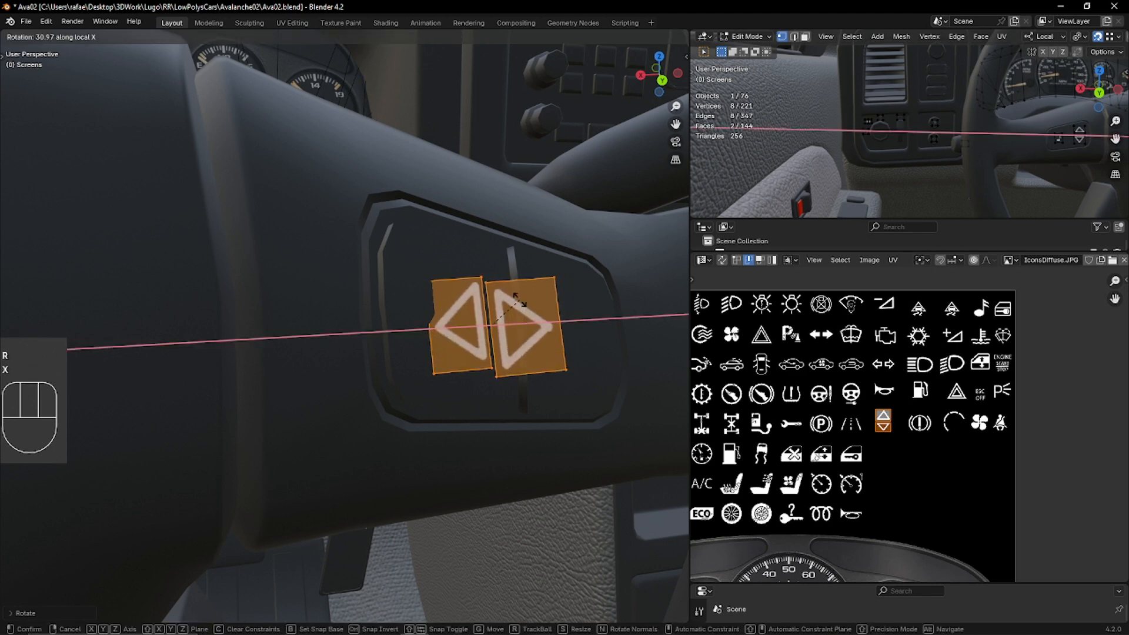
left_click(551, 325)
key("g")
key("y")
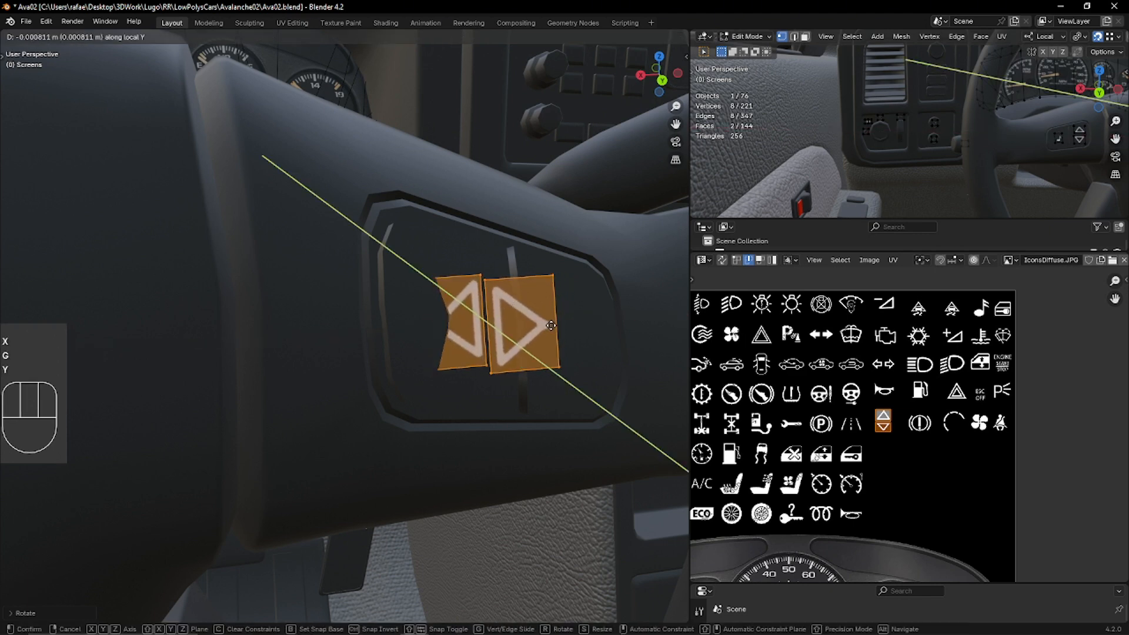
left_click(553, 326)
Fine-tune the arrow faces' rotation about local Z and local Y so they lie upright and clear of the button surface
key("r")
key("z")
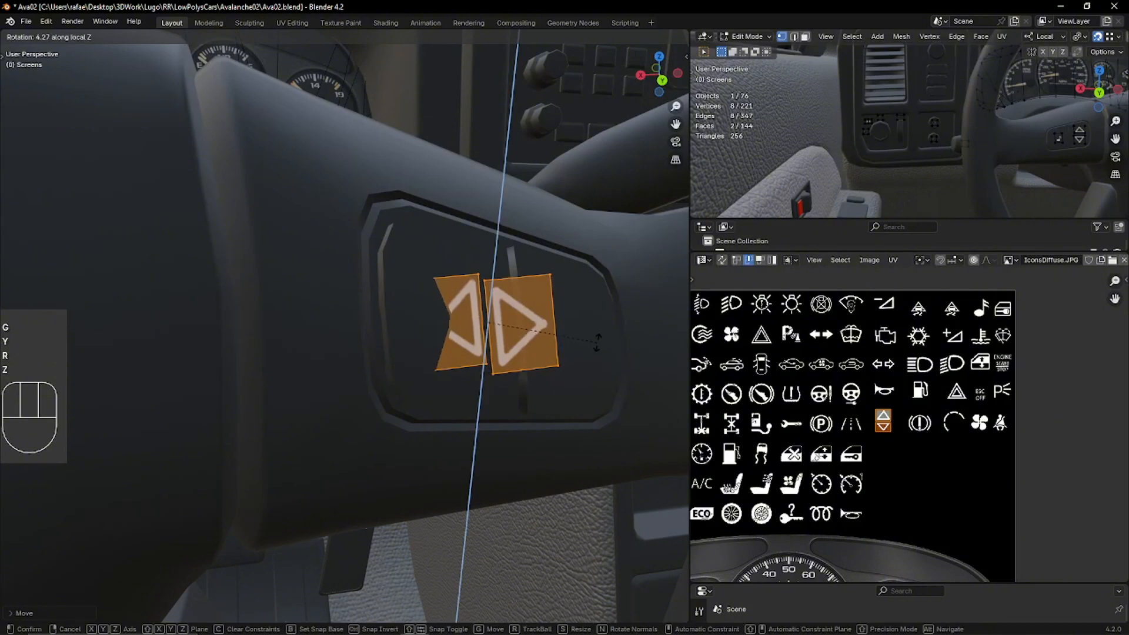
left_click(594, 336)
key("r")
key("y")
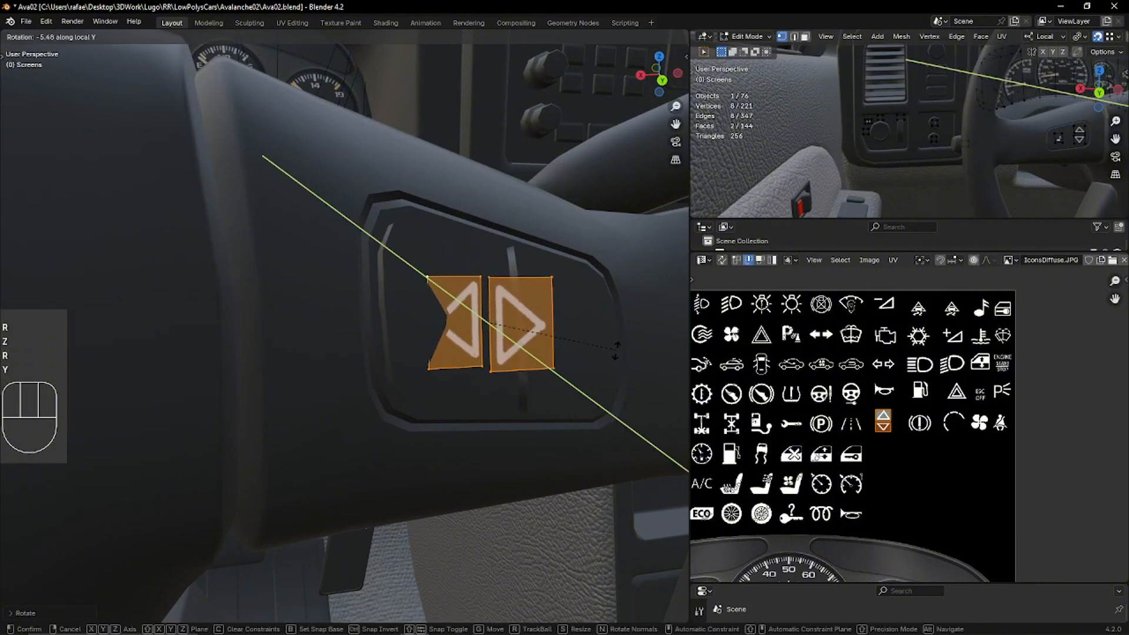
key("r")
key("z")
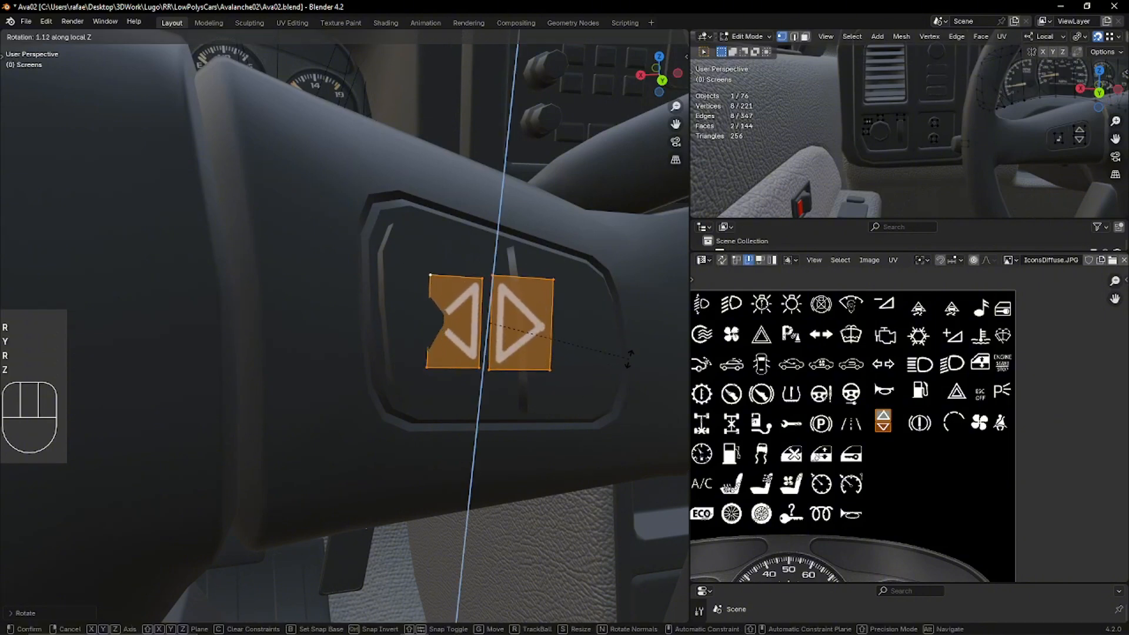
left_click(616, 338)
key("r")
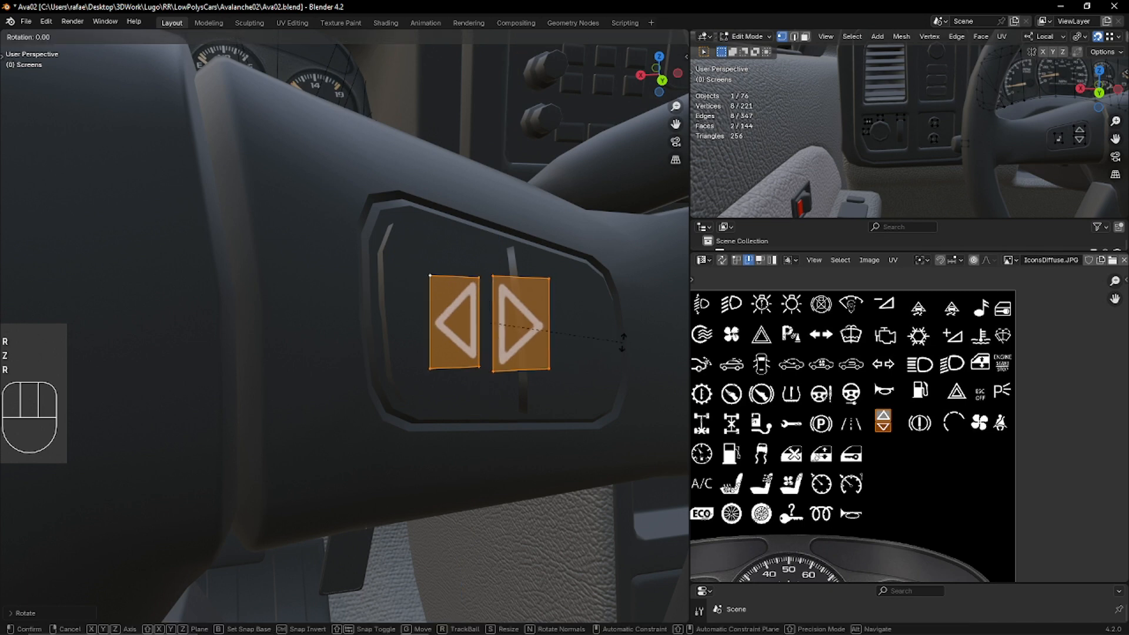
key("y")
left_click(626, 353)
Turn off snapping and slide the right-pointing arrow face along local X into the right half of the spoke's button recess
scroll(623, 355, "down", 8)
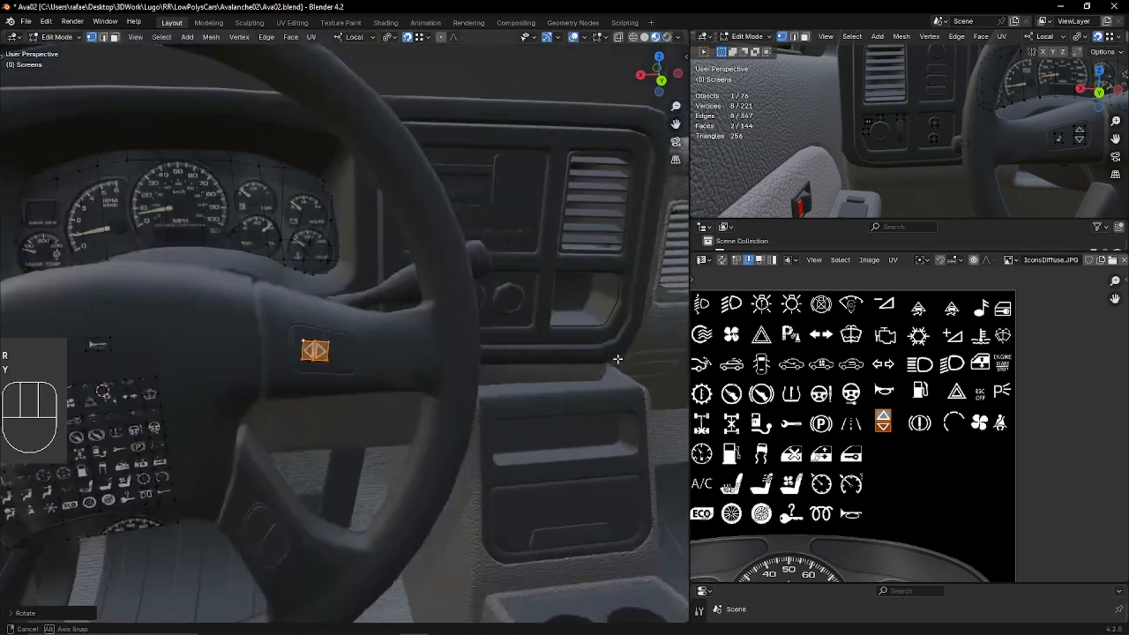
middle_click_drag(618, 358, 470, 371)
key("KP_Decimal")
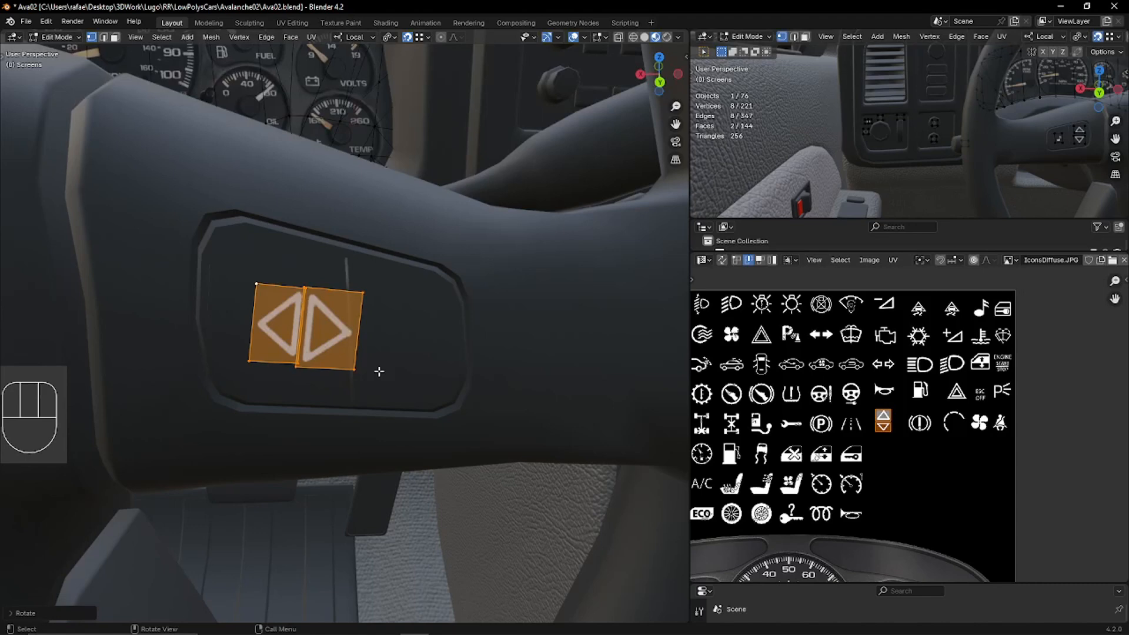
key("3")
left_click(346, 348)
key("g")
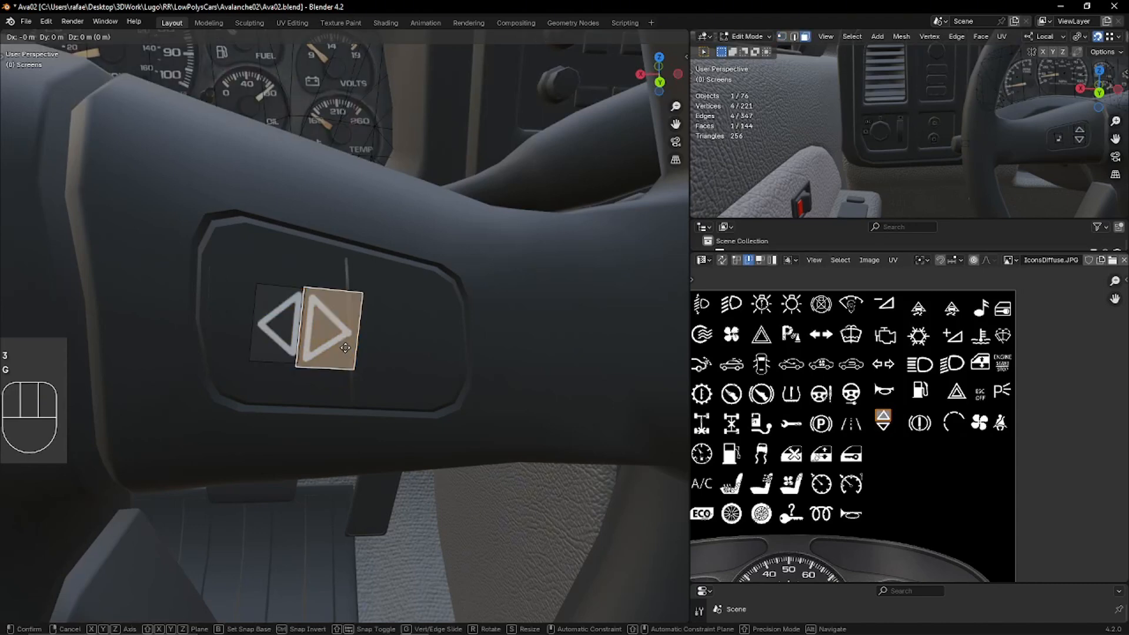
key("x")
key("shift+Tab")
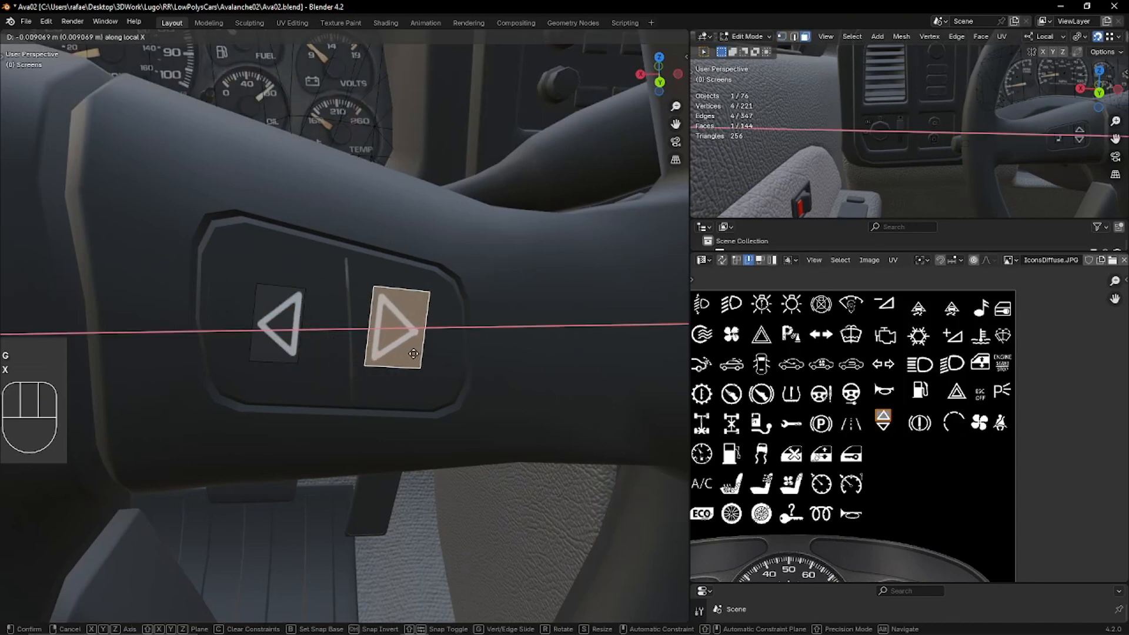
left_click(422, 355)
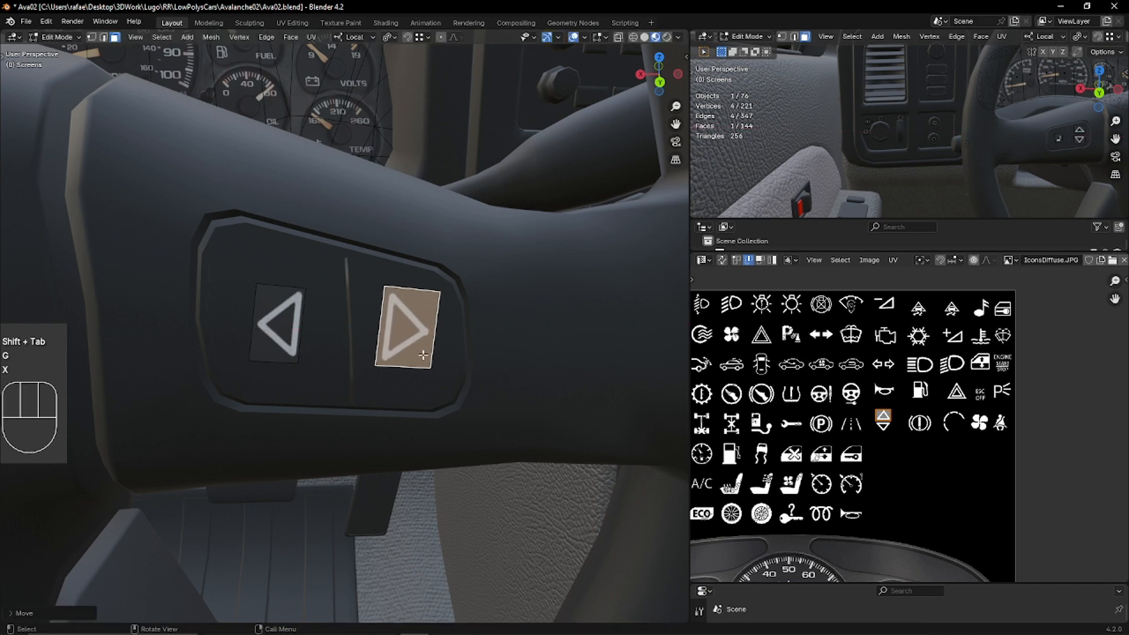
Nudge the right-pointing arrow face along local Z and local Y to centre it vertically on its button
key("g")
key("z")
key("g")
key("y")
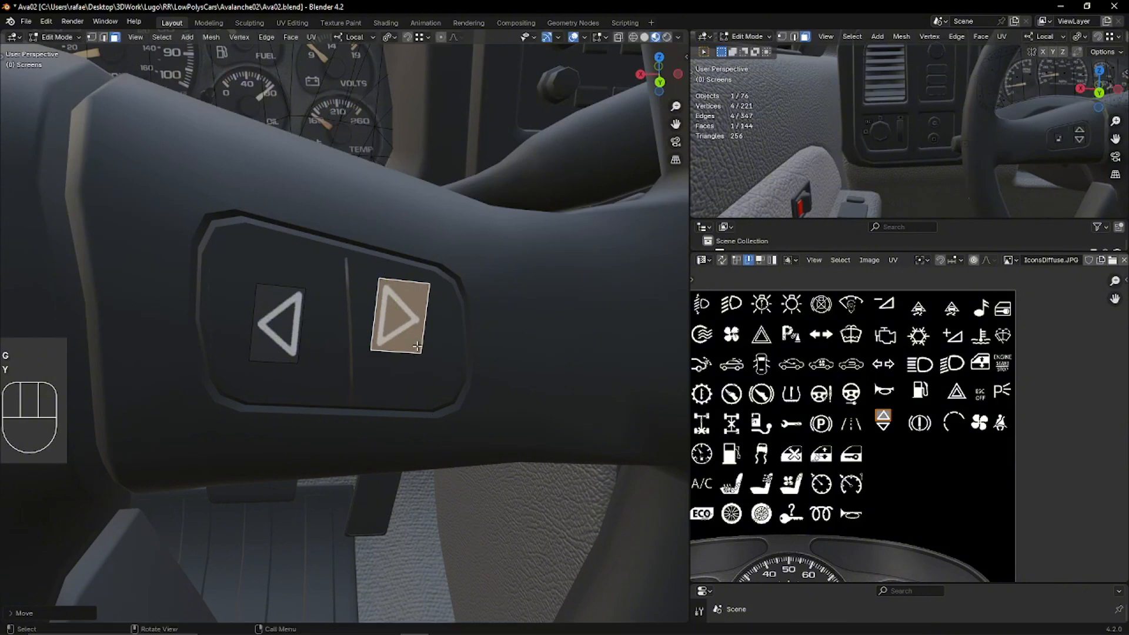
key("z")
key("g")
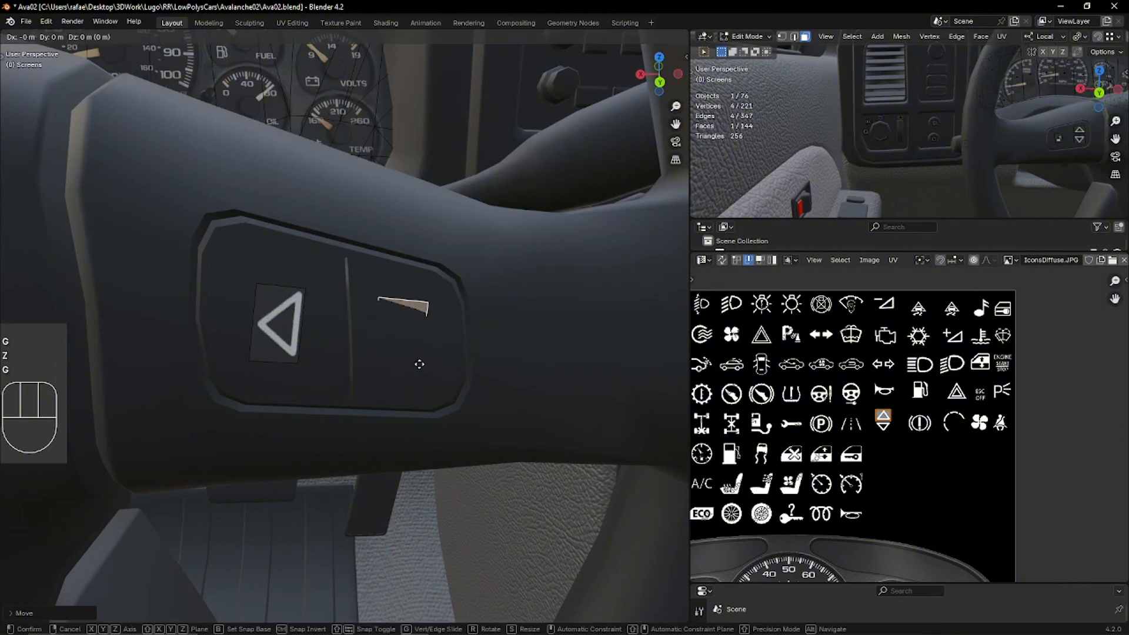
key("y")
left_click(401, 364)
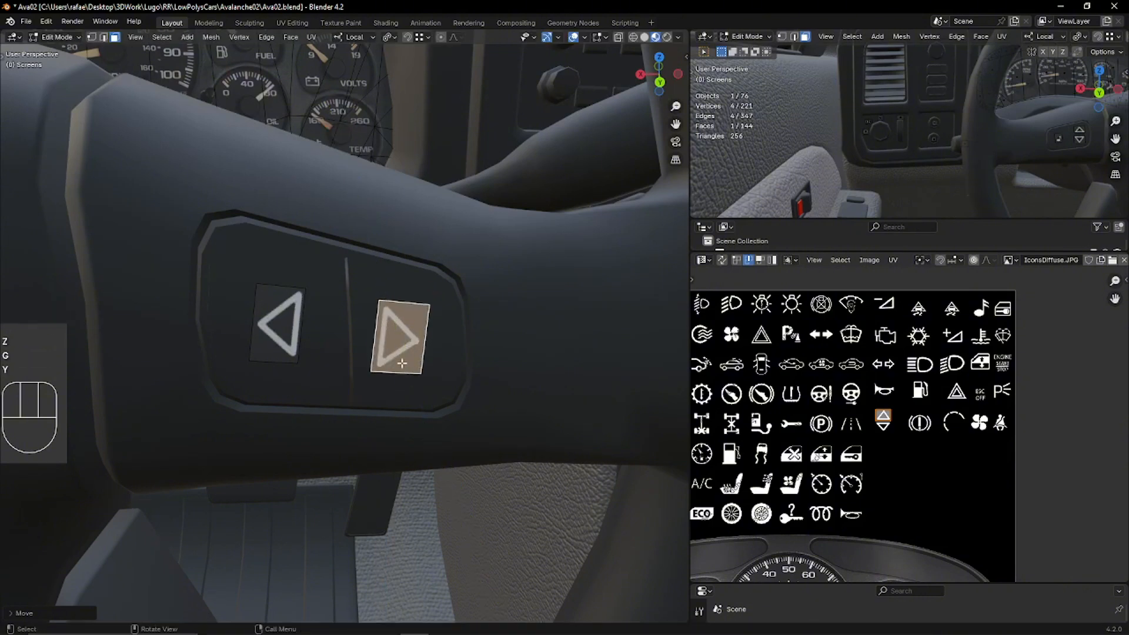
Select only the left-pointing arrow face and shift it very slightly along local Y
key("alt+a")
left_click(298, 336)
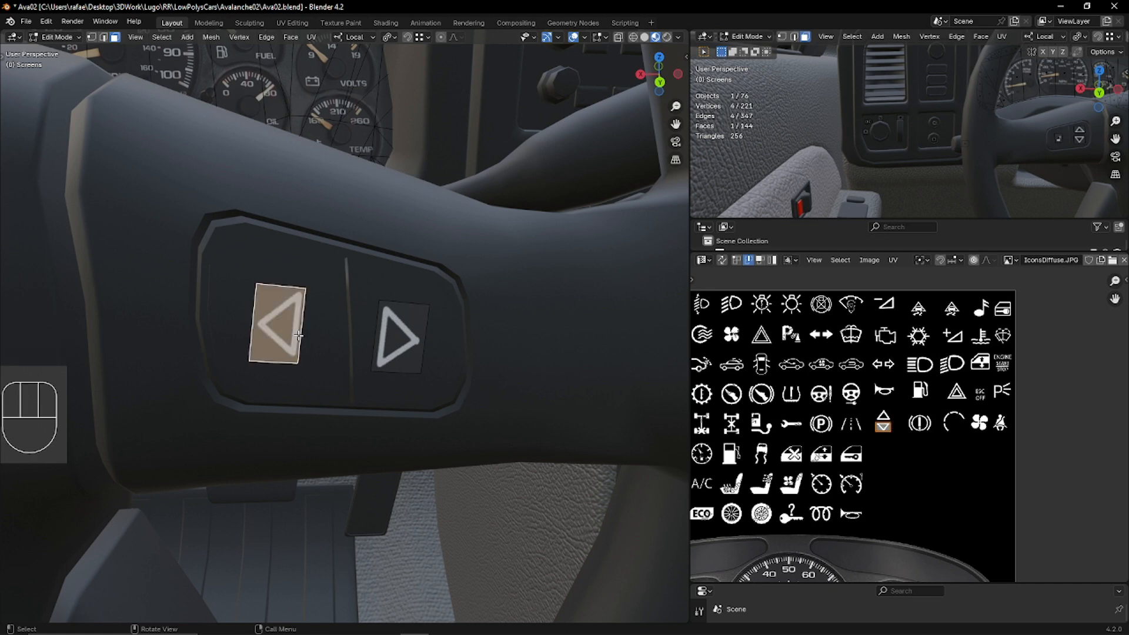
key("g")
key("y")
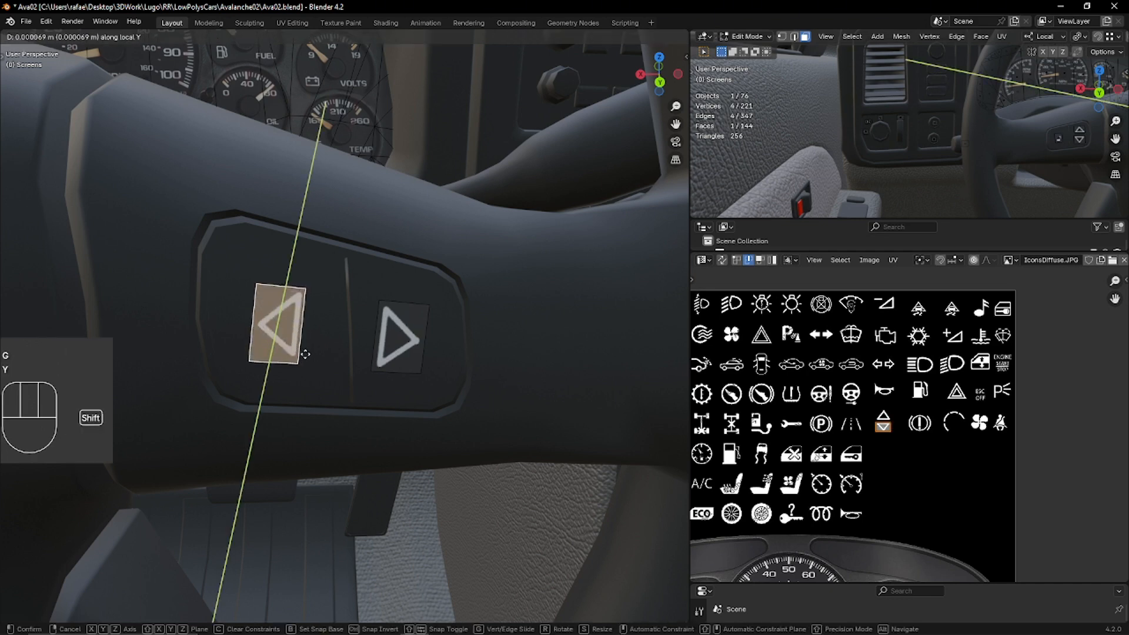
left_click(305, 354)
Leave Edit Mode and examine the icon texture and the steering wheel for buttons that still need icons
scroll(357, 349, "down", 8)
key("Tab")
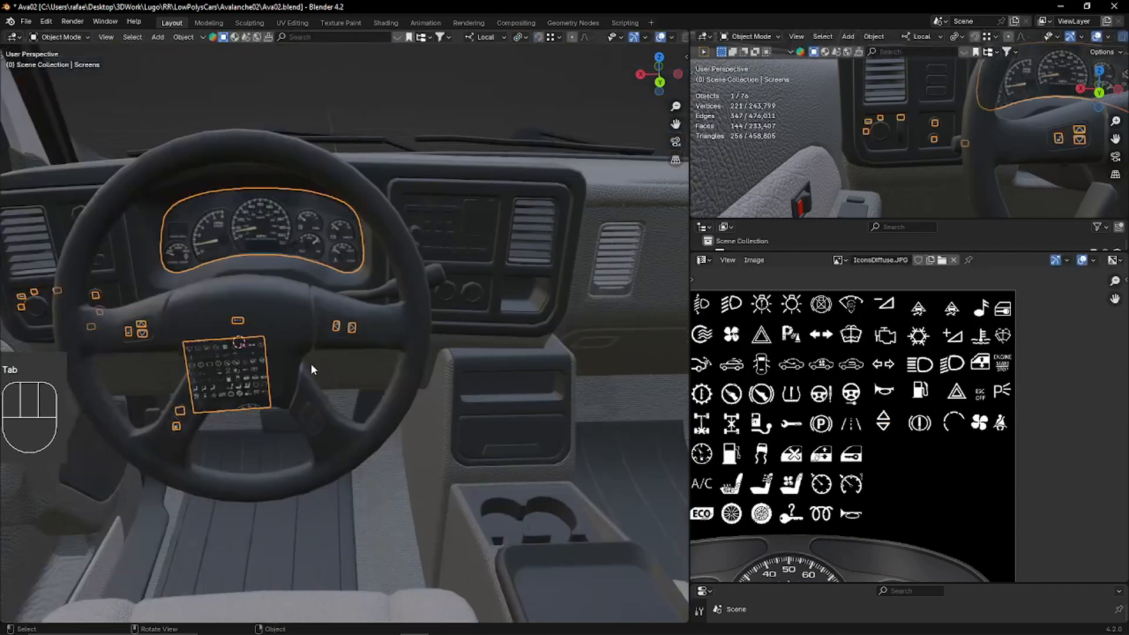
middle_click_drag(311, 363, 350, 337, "shift")
scroll(284, 355, "up", 8)
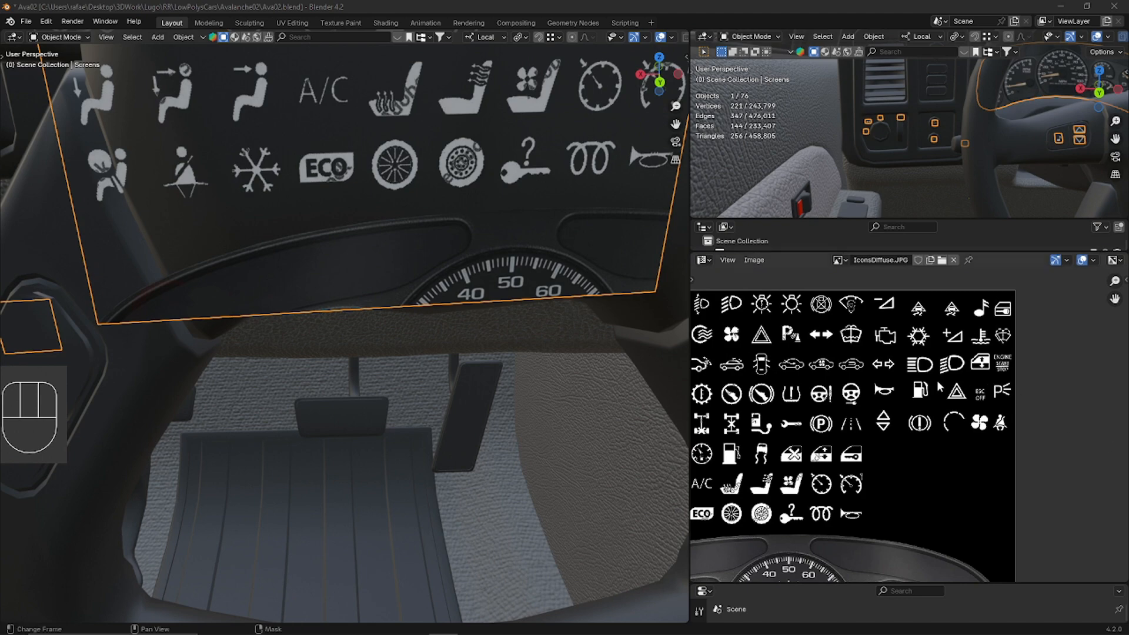
scroll(754, 451, "down", 2)
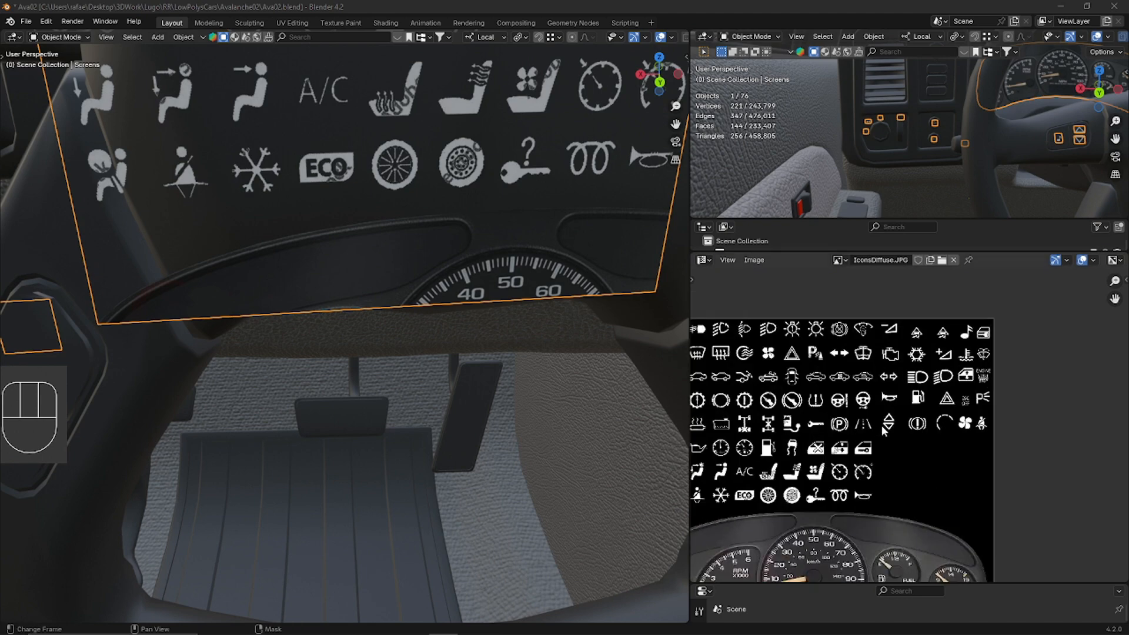
scroll(885, 431, "up", 3)
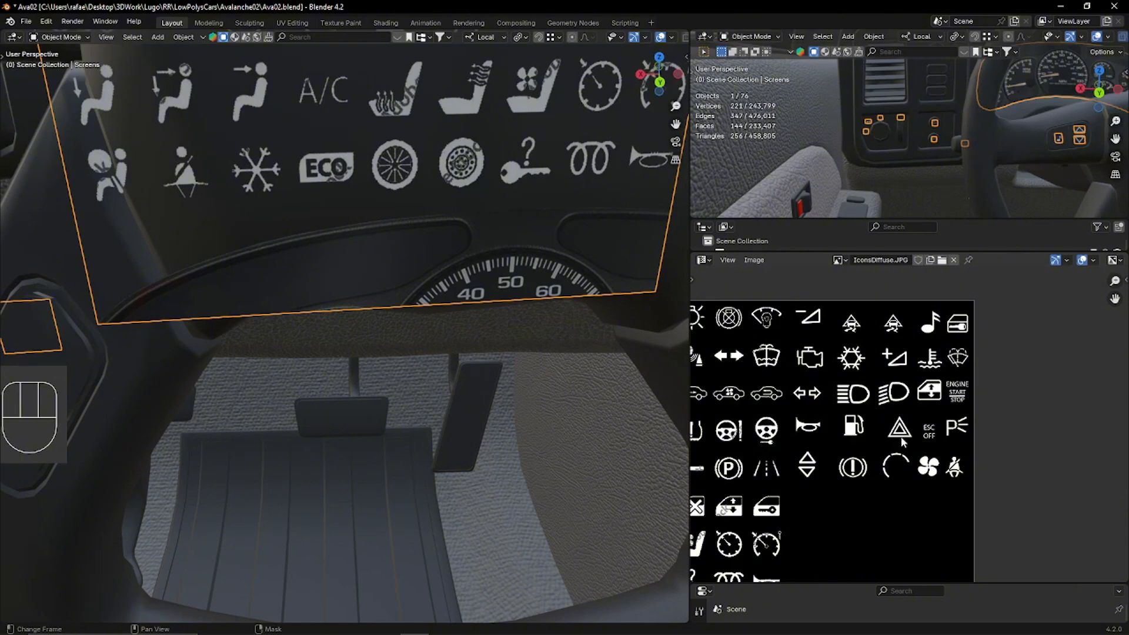
scroll(481, 295, "down", 7)
middle_click_drag(481, 294, 494, 285)
scroll(495, 284, "down", 6)
scroll(494, 284, "up", 6)
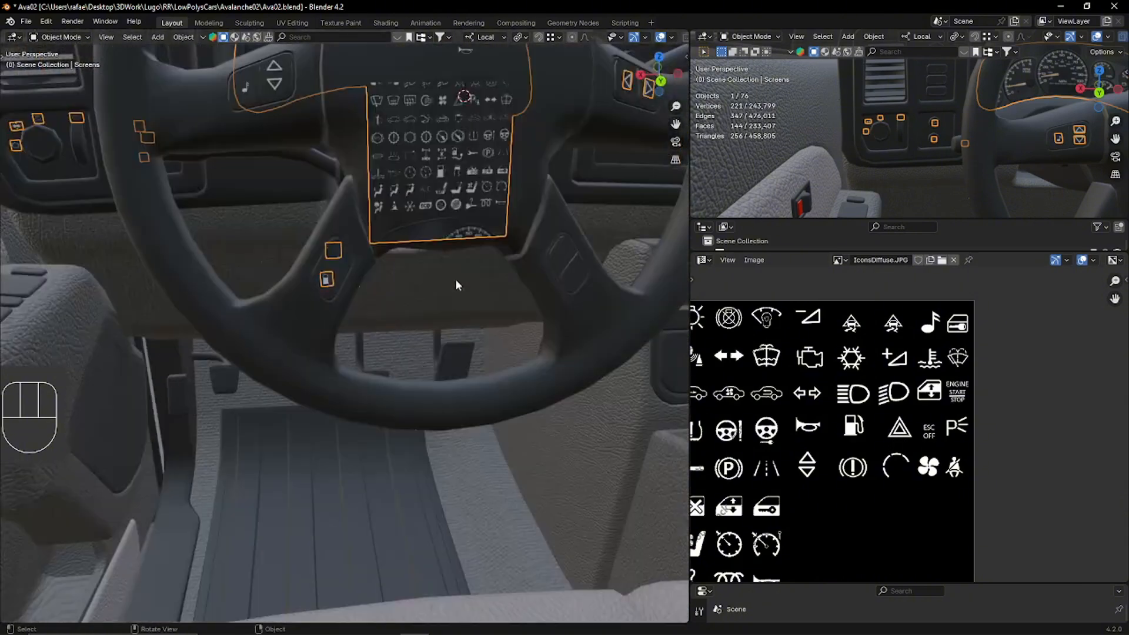
Edit the Screens mesh and select the whole icon sheet grid on the steering wheel hub by growing from one face
key("Tab")
scroll(435, 283, "down", 3)
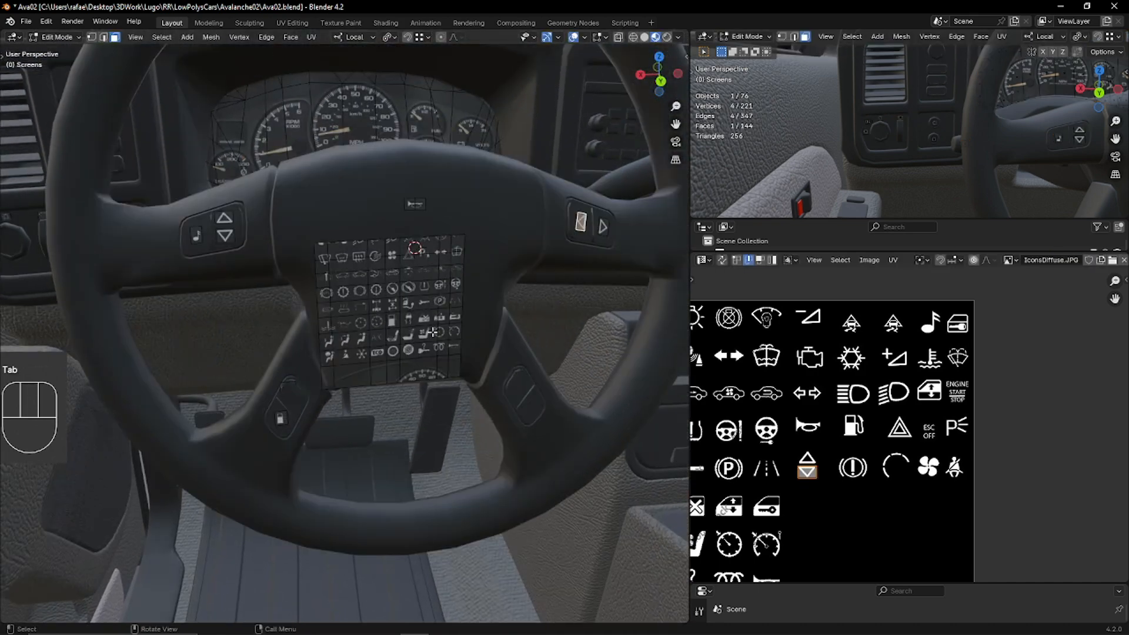
left_click(433, 332)
key("ctrl+KP_Add")
key("ctrl+KP_Add")
key("ctrl+KP_Add")
key("ctrl+KP_Add")
key("ctrl+KP_Add")
key("ctrl+KP_Add")
key("ctrl+KP_Add")
key("ctrl+KP_Add")
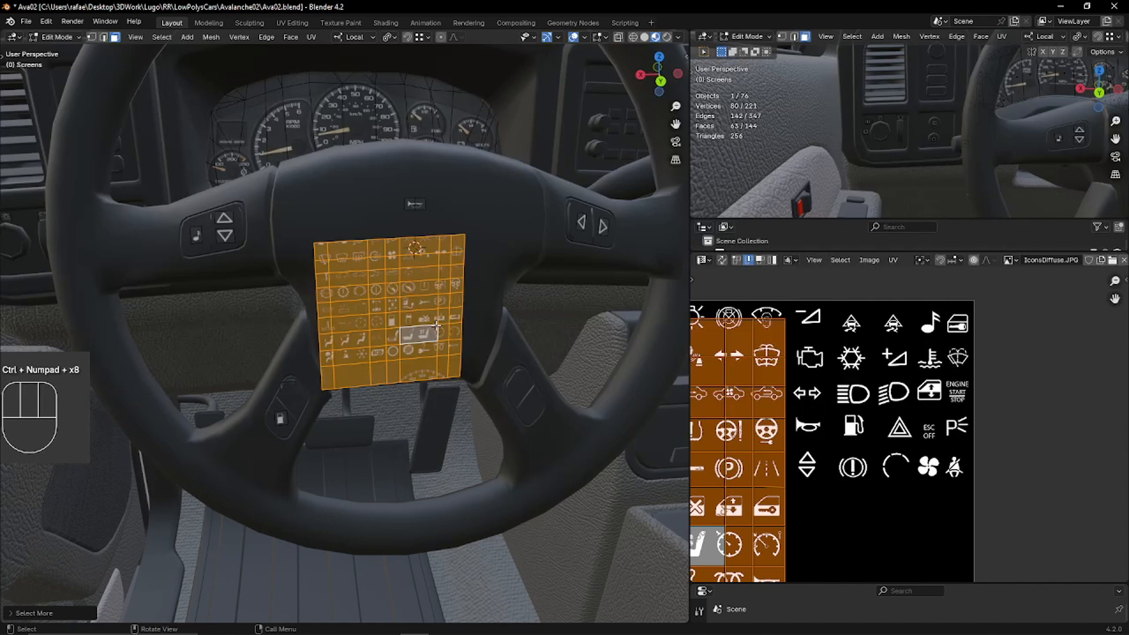
Unwrap the selected icon sheet faces
key("u")
key("u")
scroll(427, 332, "up", 6)
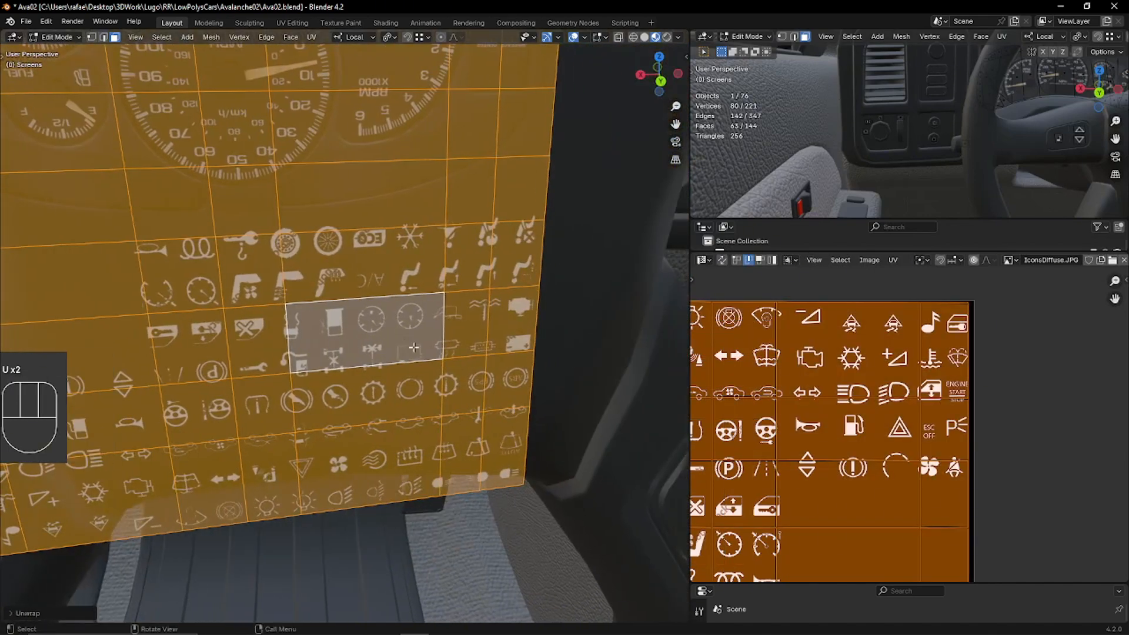
Try rotating the icon sheet geometry by 180° in the 3D view, and undo it
key("r")
key("KP_1")
key("KP_8")
key("KP_0")
key("KP_Enter")
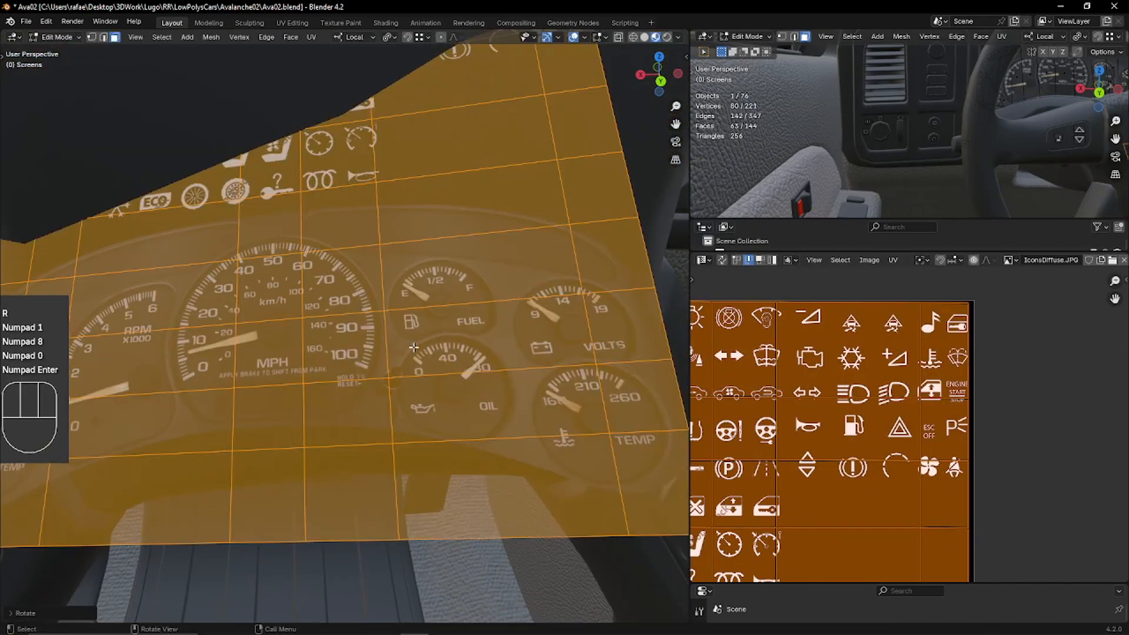
key("ctrl+z")
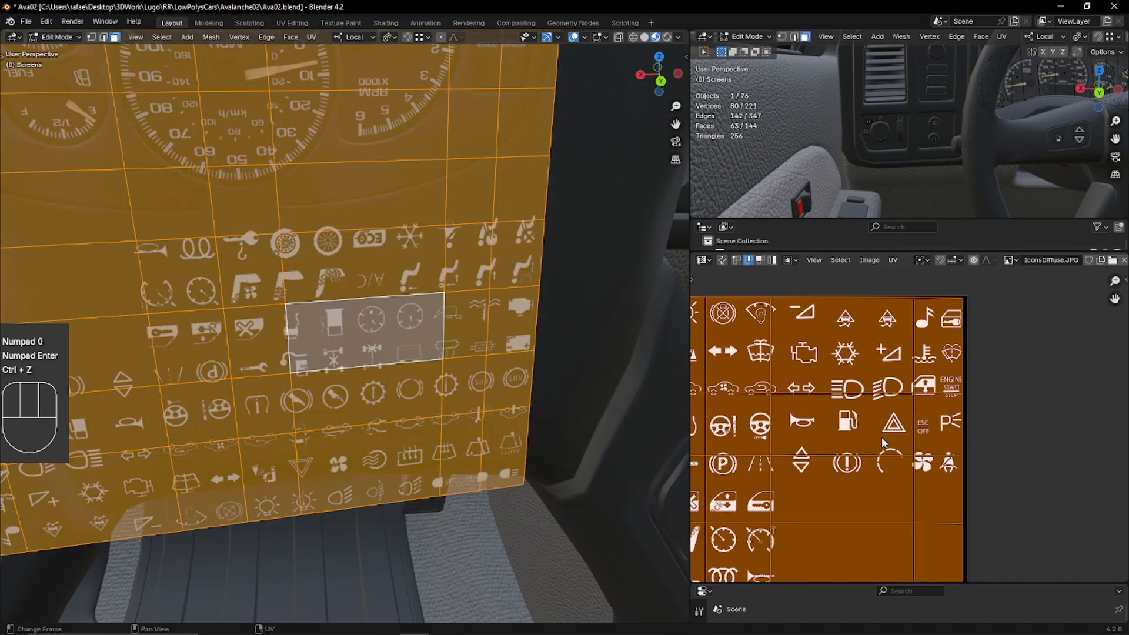
key("r")
key("KP_1")
key("KP_4")
key("KP_8")
key("KP_0")
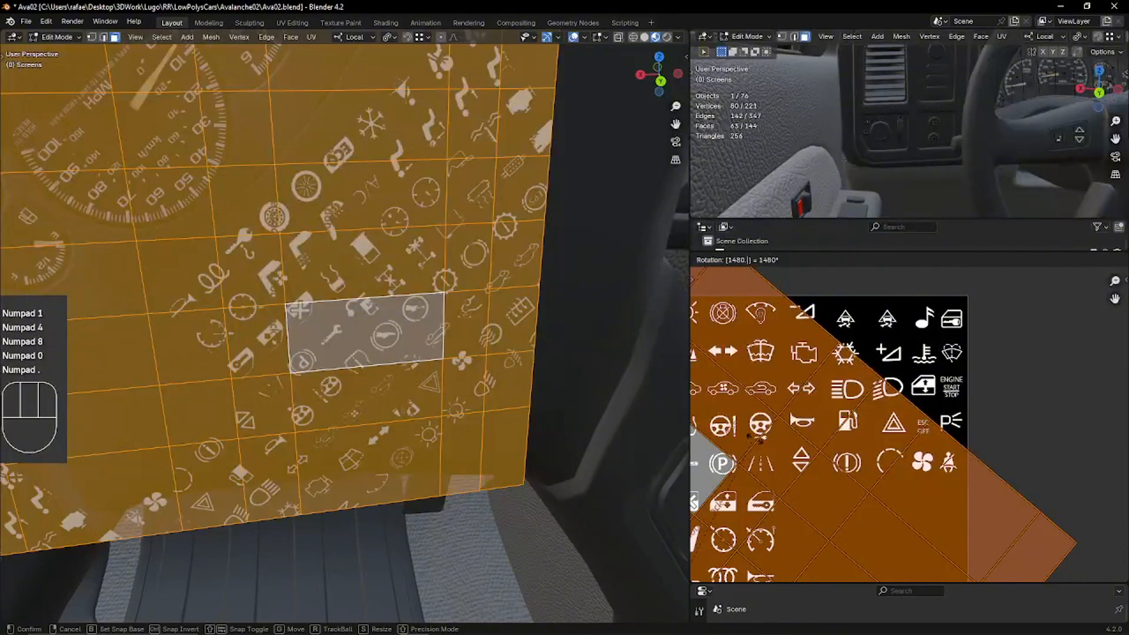
key("KP_Enter")
key("ctrl+z")
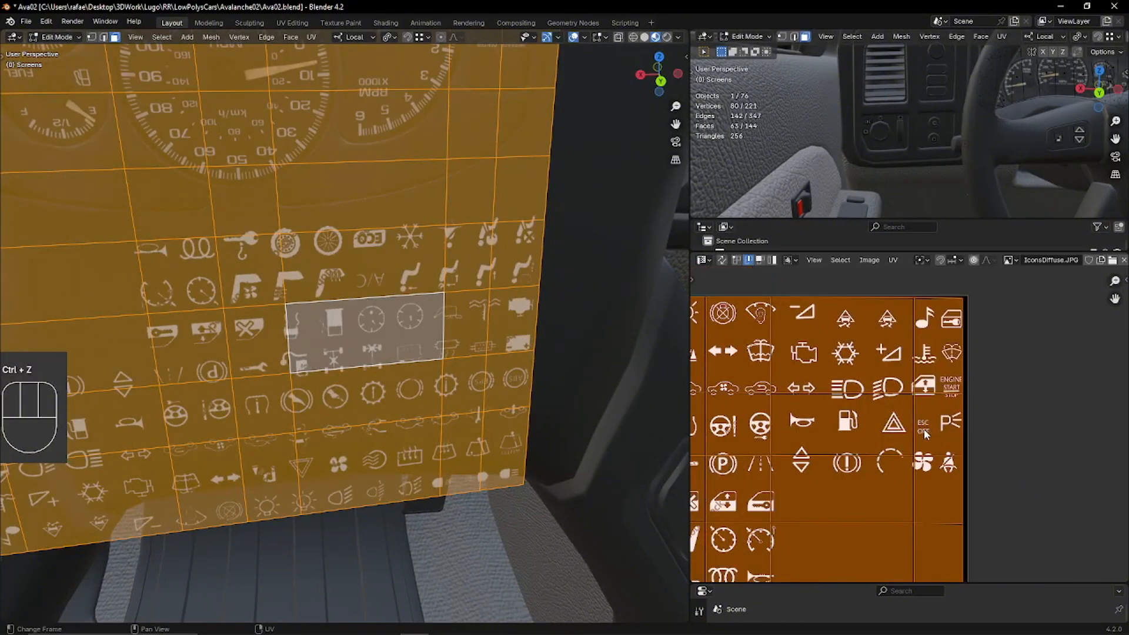
key("r")
key("KP_1")
key("KP_8")
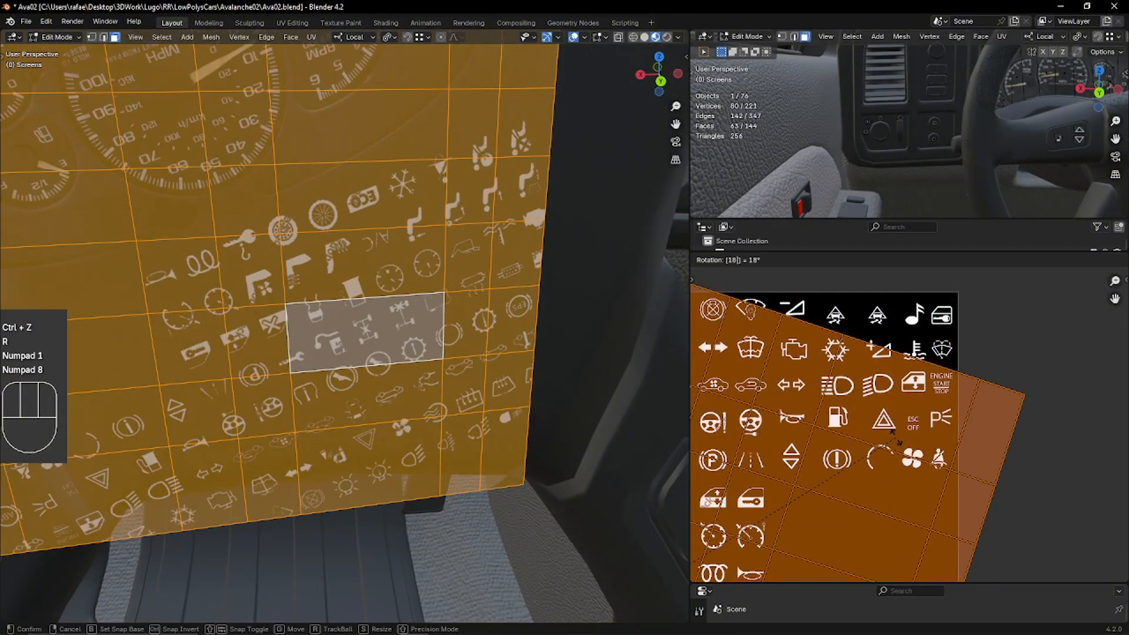
key("Escape")
Rotate the icon sheet's UVs by 180° in the UV editor
key("r")
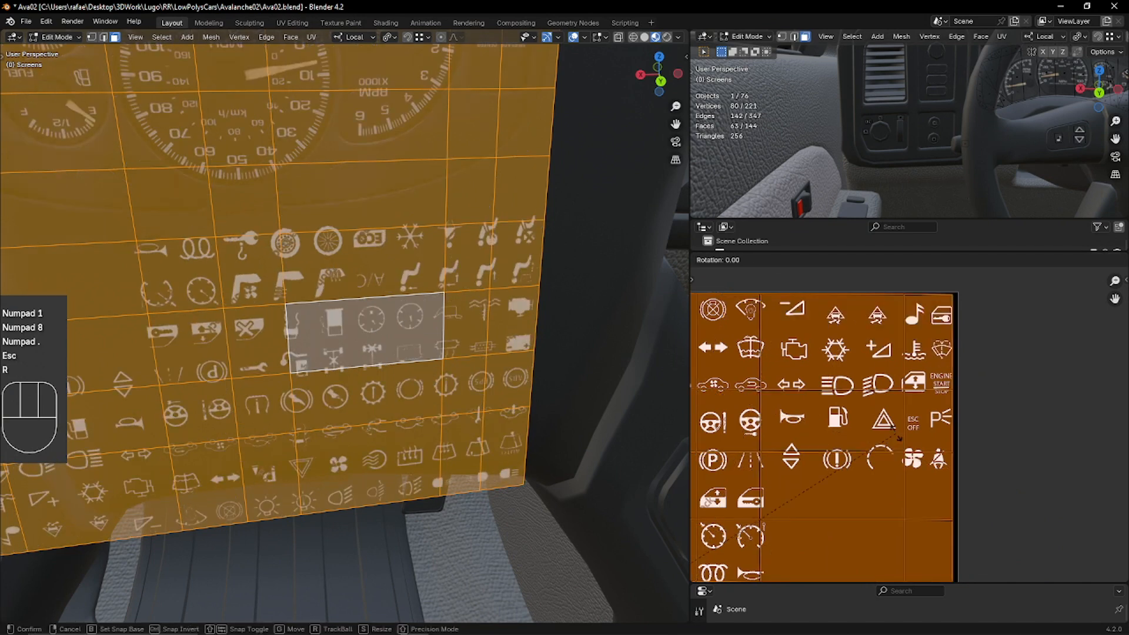
key("KP_1")
key("KP_8")
key("KP_0")
key("KP_Decimal")
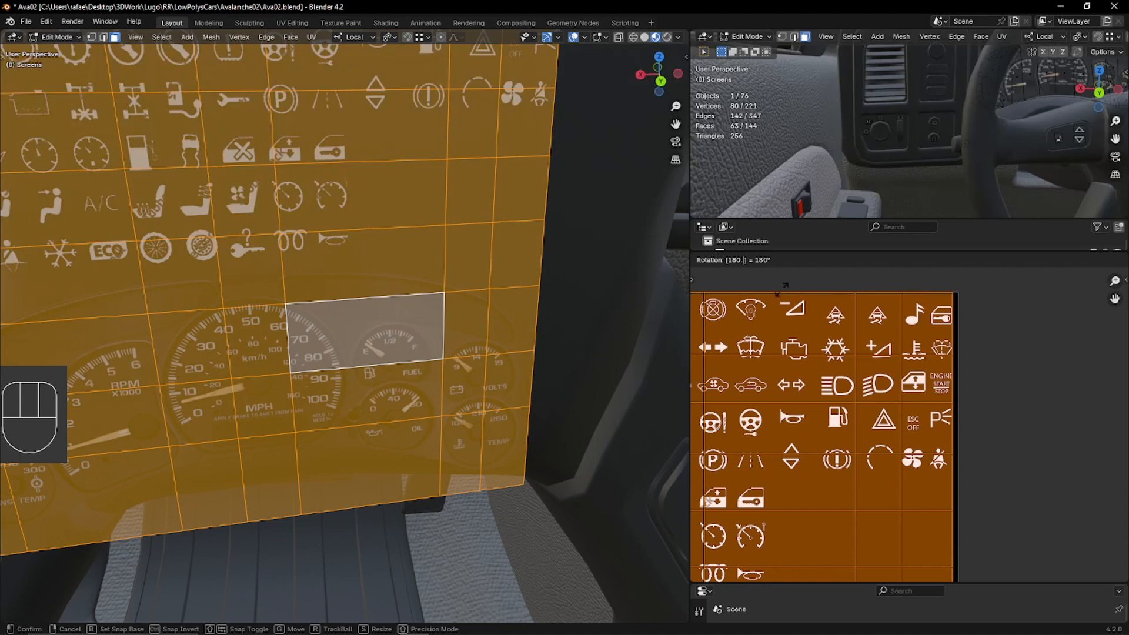
key("Return")
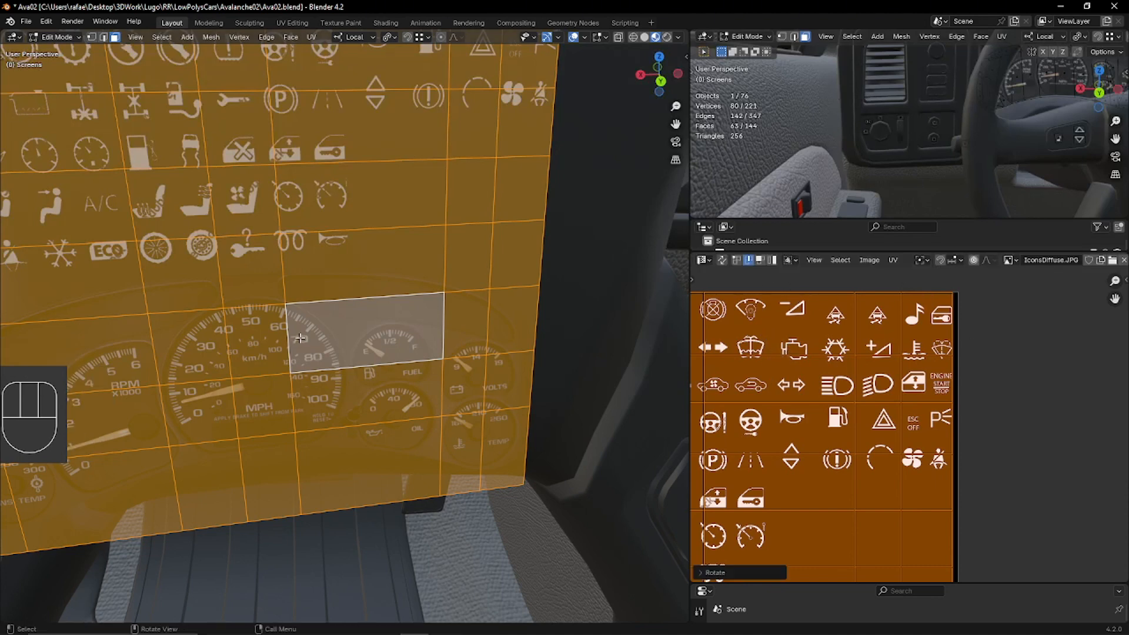
Move the icon sheet faces down so they extend below the steering wheel hub
scroll(300, 338, "down", 6)
middle_click_drag(361, 314, 364, 327, "shift")
scroll(364, 327, "up", 6)
scroll(363, 327, "down", 6)
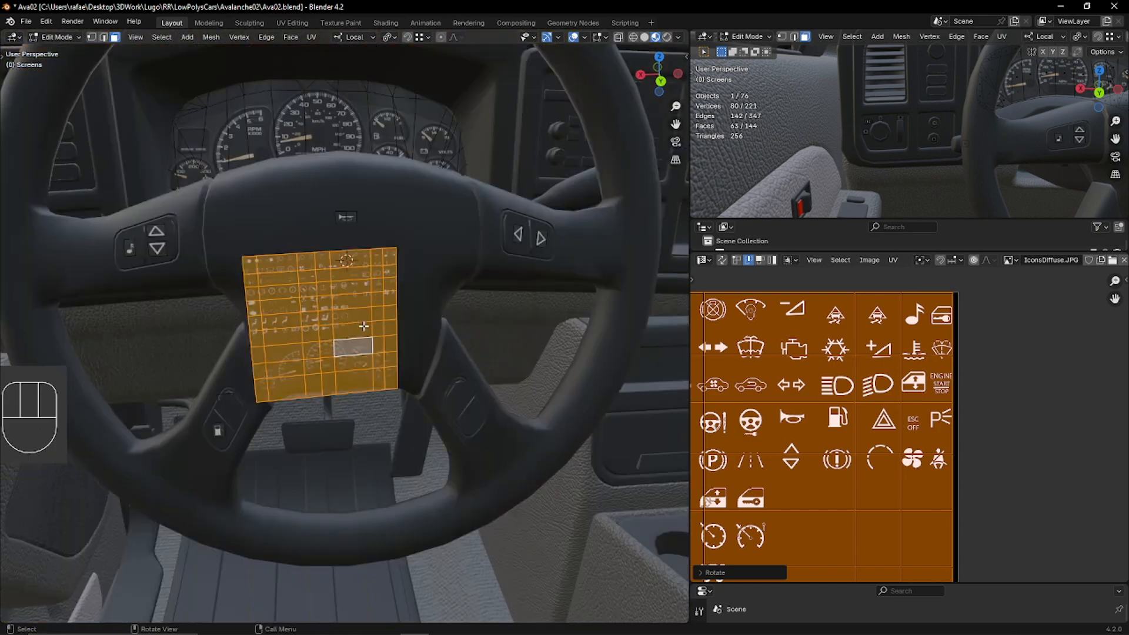
key("g")
left_click(401, 436)
scroll(408, 434, "up", 6)
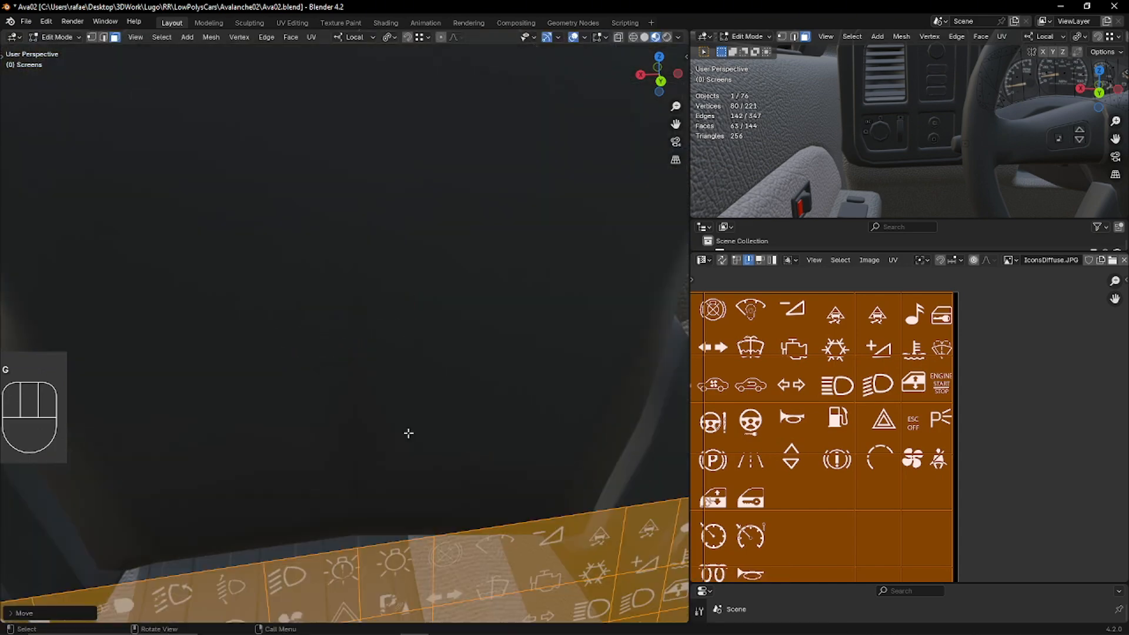
middle_click_drag(409, 434, 404, 401, "shift")
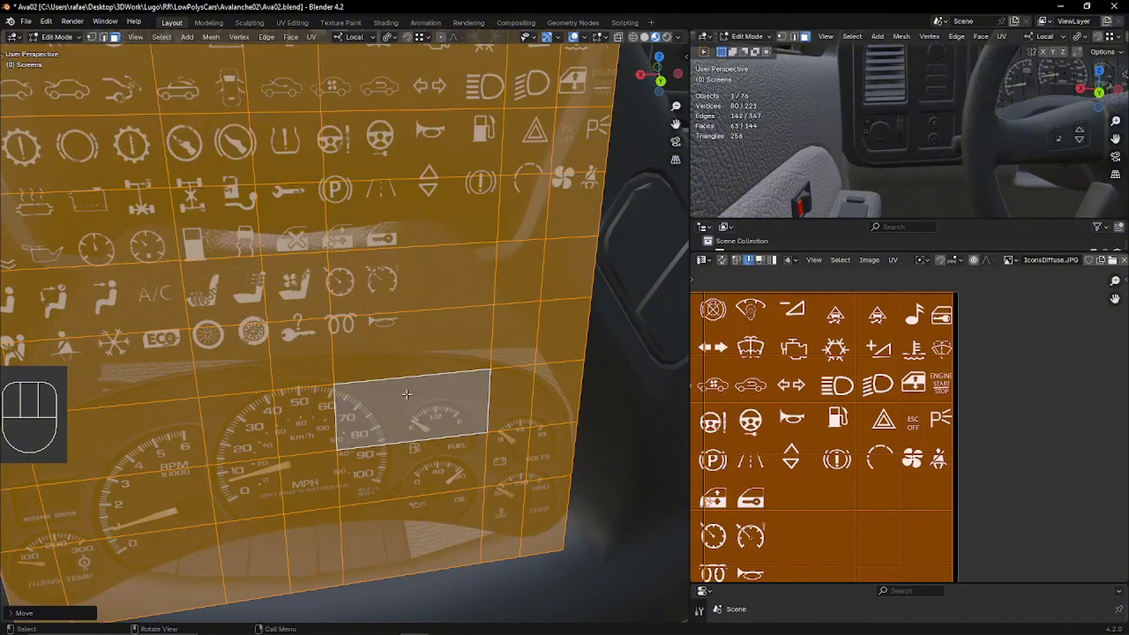
key("Tab")
key("Tab")
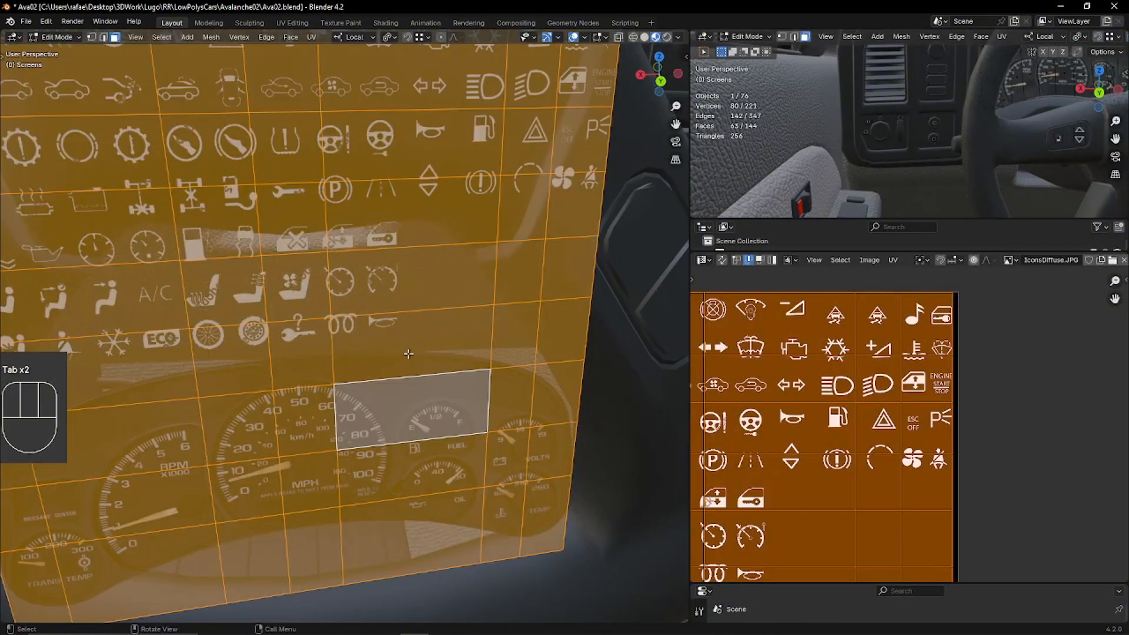
key("s")
key("Escape")
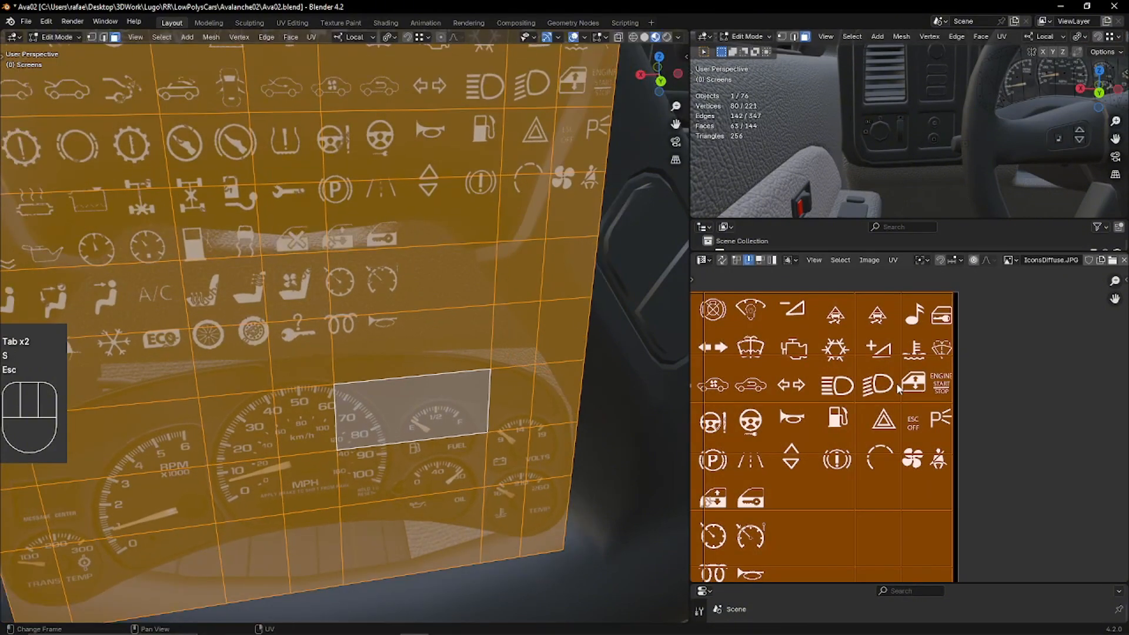
key("s")
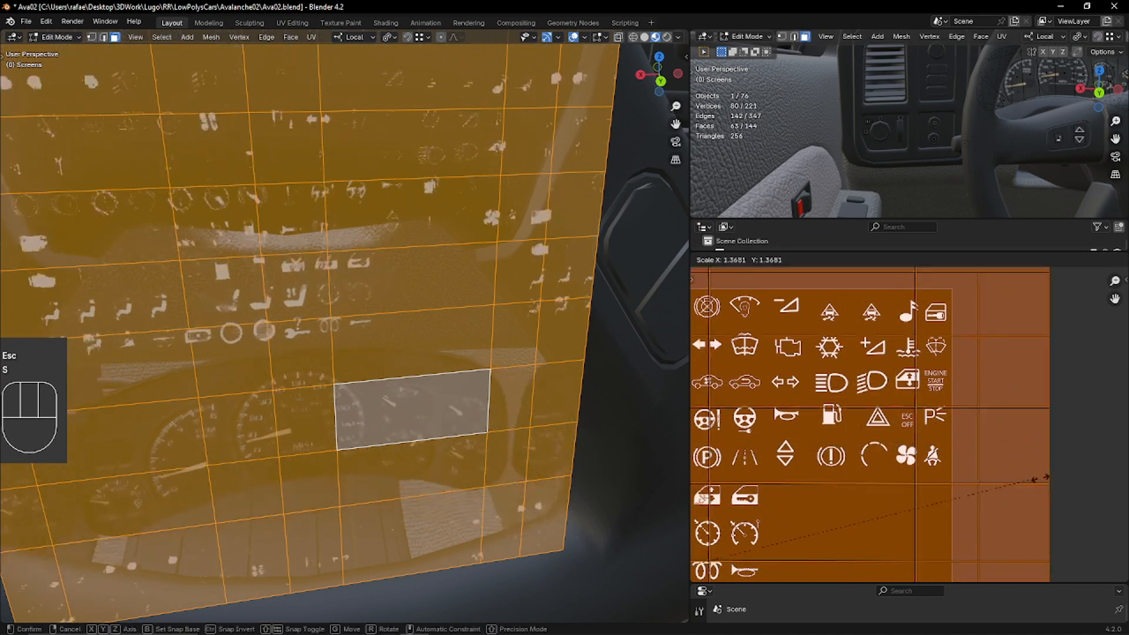
key("Escape")
Shrink the icon sheet's UVs to about half size and move them up over the texture's icon rows
scroll(831, 423, "down", 2)
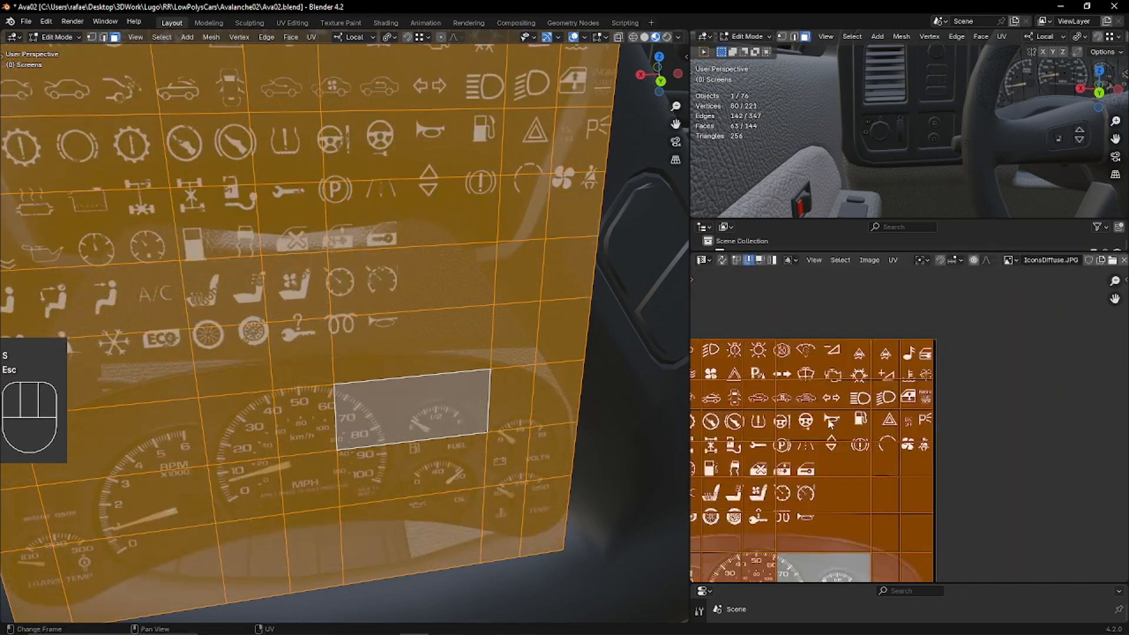
middle_click_drag(831, 424, 891, 402, "shift")
scroll(903, 406, "down", 3)
scroll(916, 440, "up", 2)
key("s")
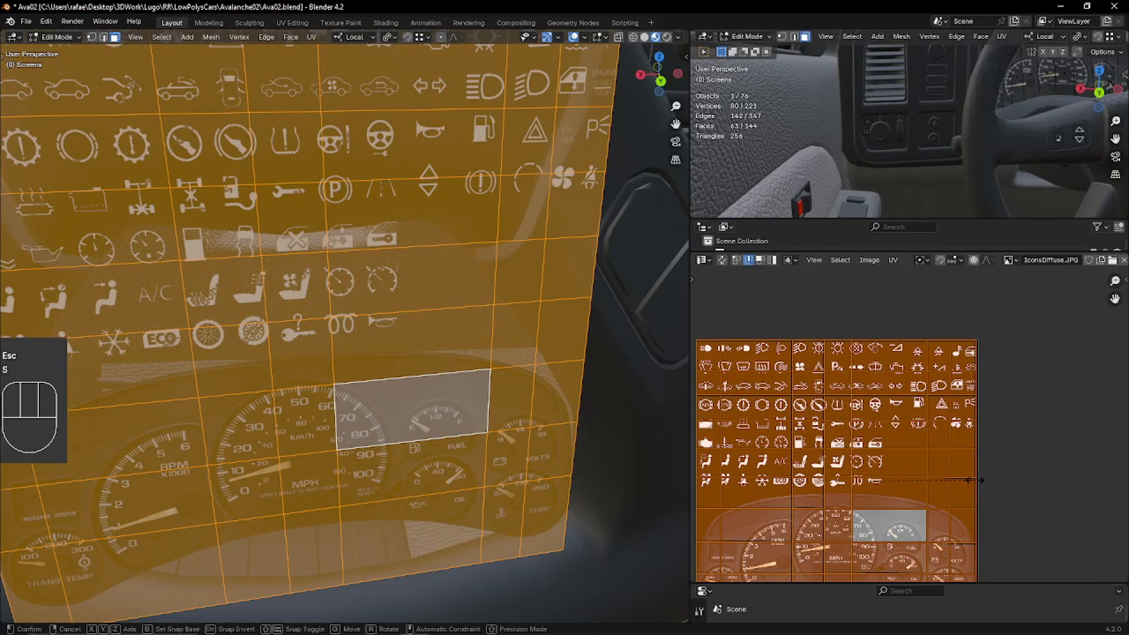
left_click(889, 444)
key("g")
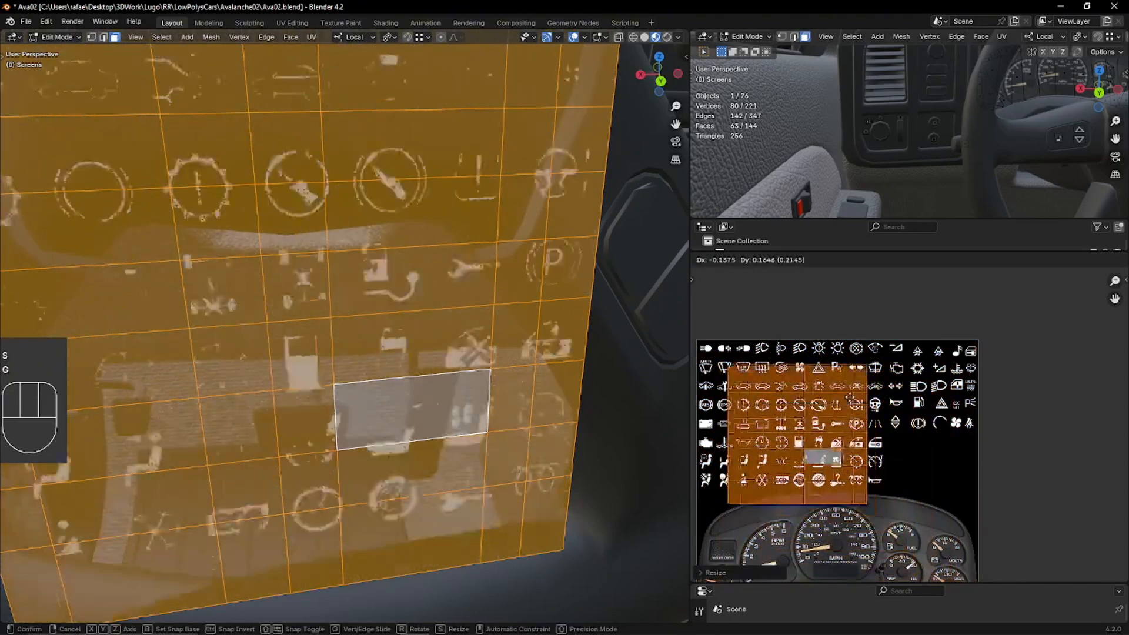
left_click(847, 379)
Enlarge the icon sheet's UVs about 1.42 times and align them with the upper-left corner of the icon texture
key("s")
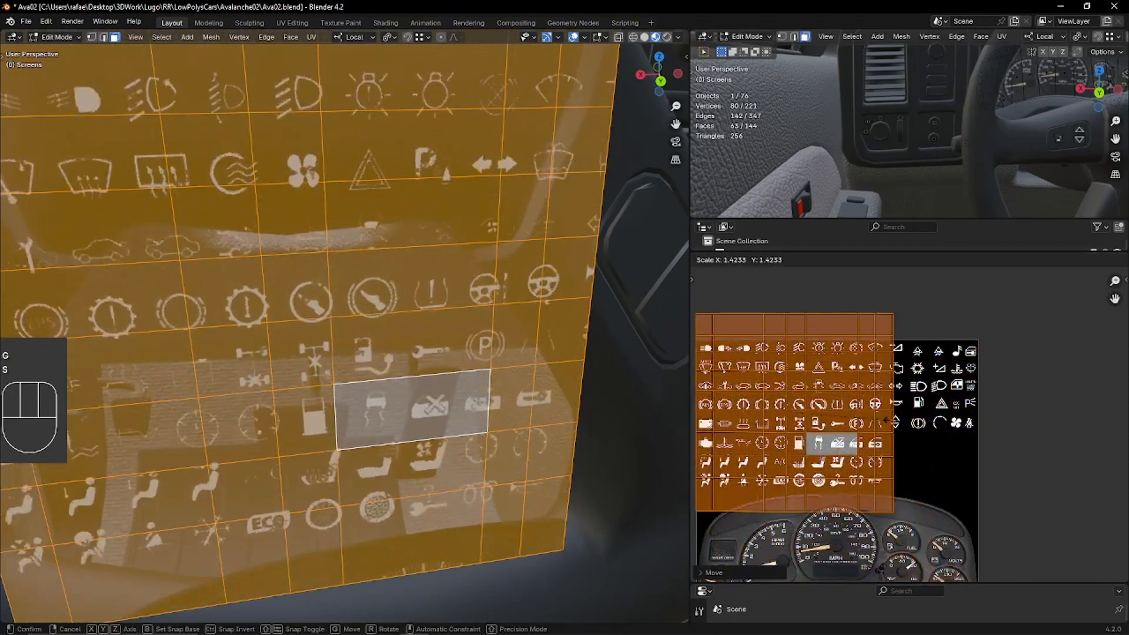
left_click(894, 422)
key("g")
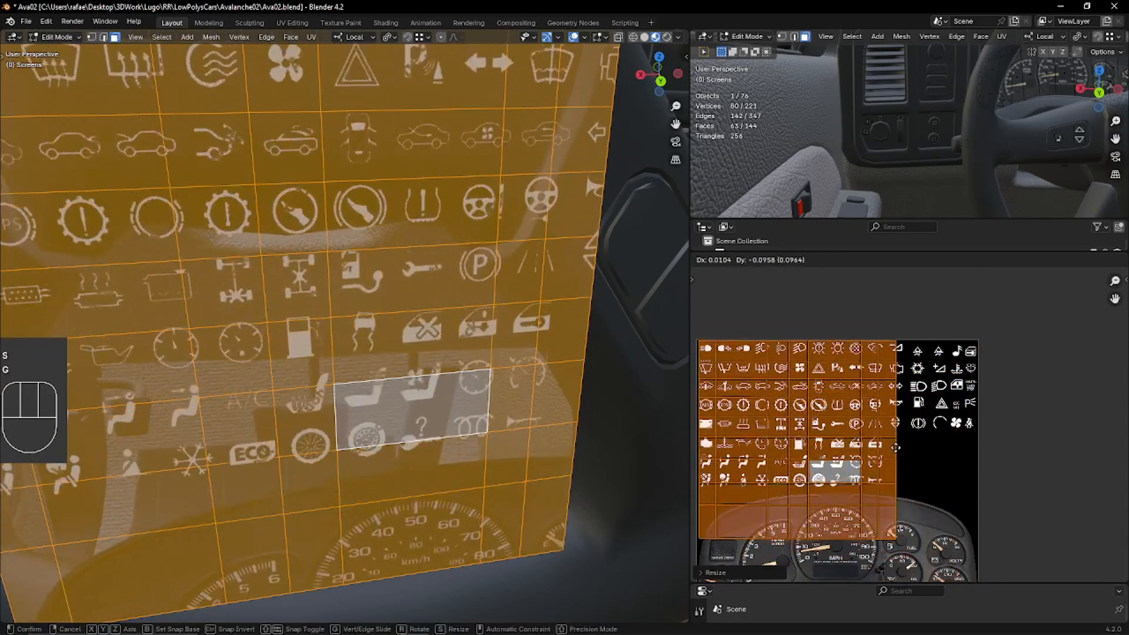
left_click(893, 447)
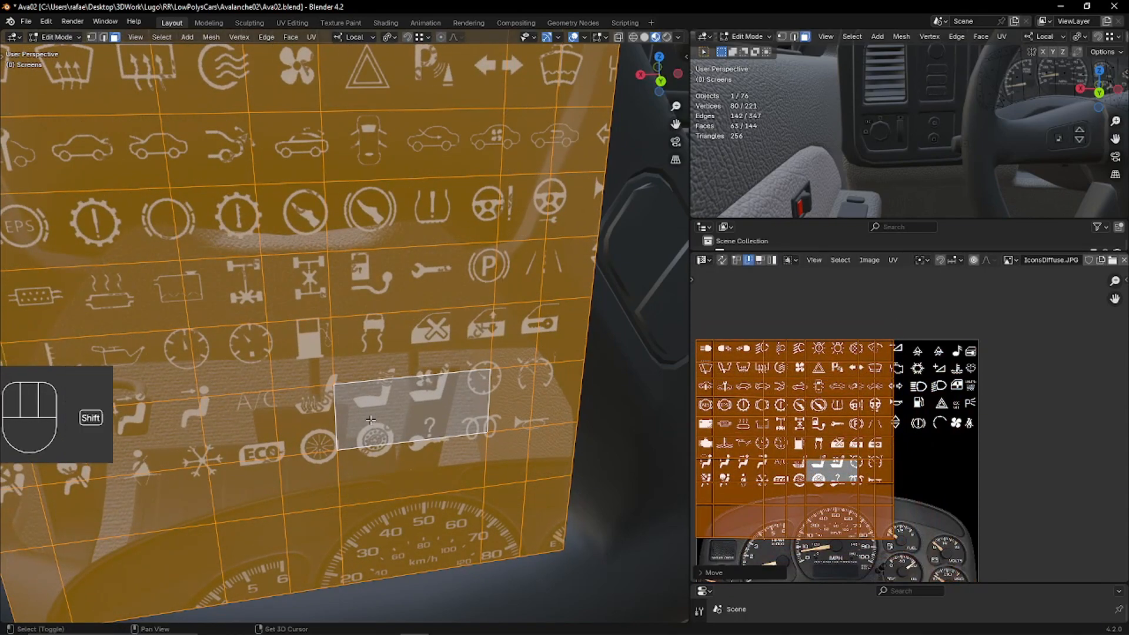
Slide the sheet's vertical edge loop crossing the double-arrow icon to the right until it clears that icon
middle_click_drag(370, 420, 365, 420, "shift")
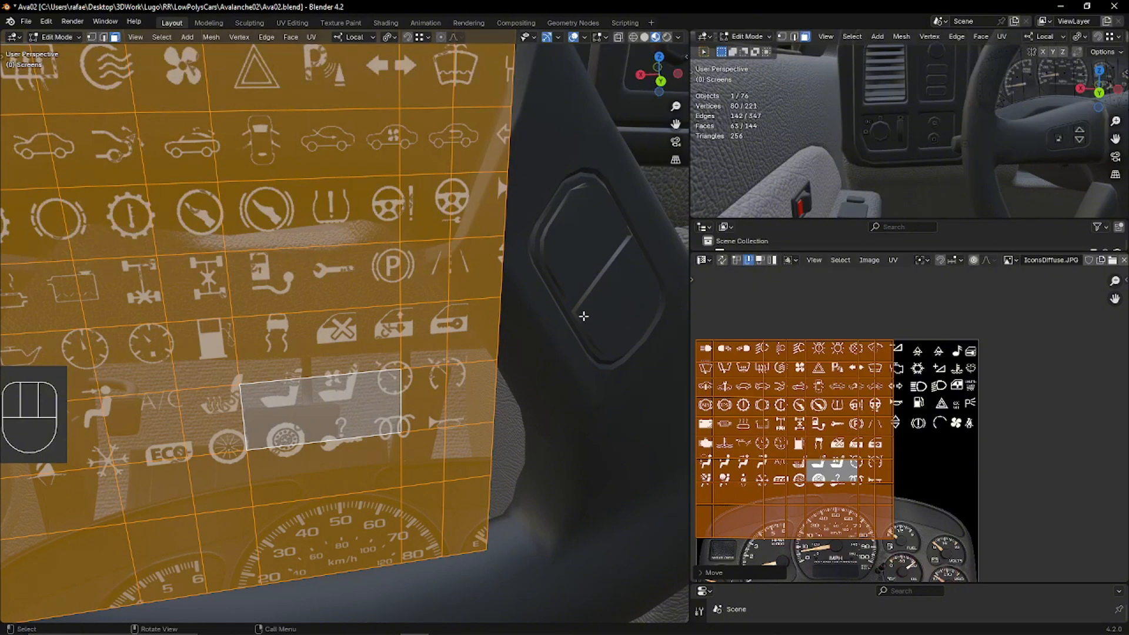
left_click(381, 409)
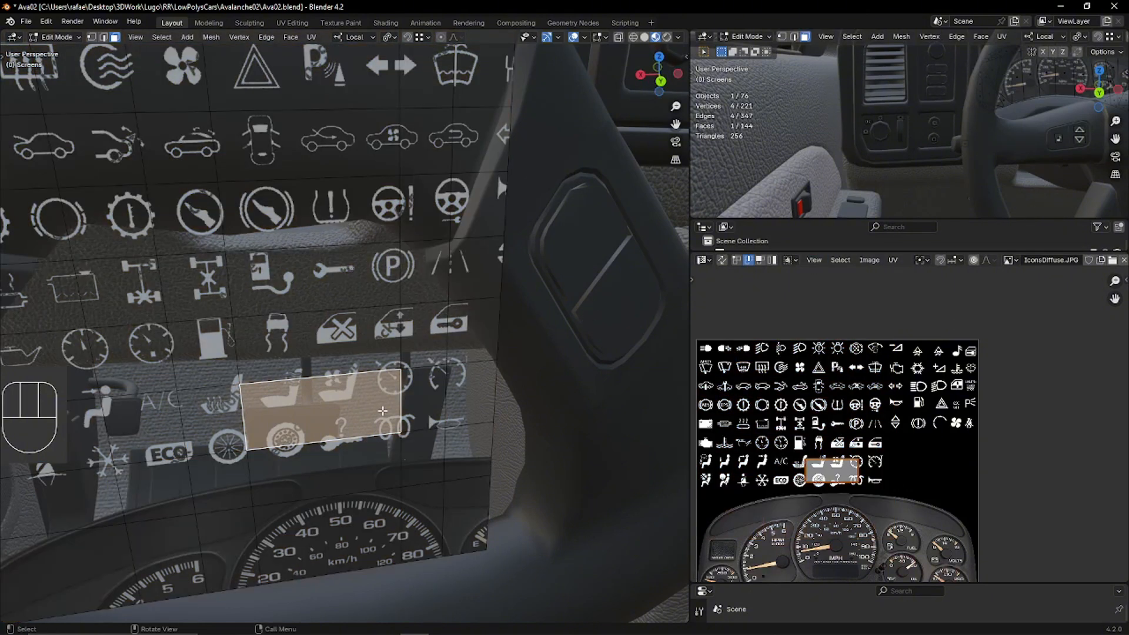
key("2")
left_click(385, 391, "alt")
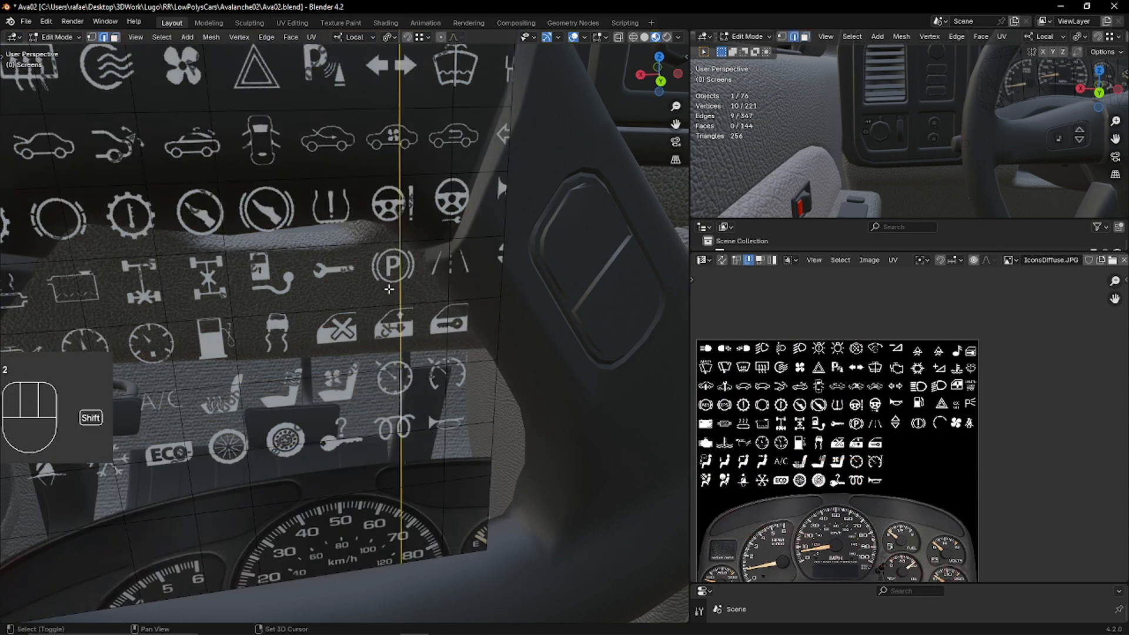
middle_click_drag(390, 287, 391, 323, "shift")
scroll(469, 334, "down", 8)
scroll(343, 258, "up", 7)
middle_click_drag(294, 118, 358, 217, "shift")
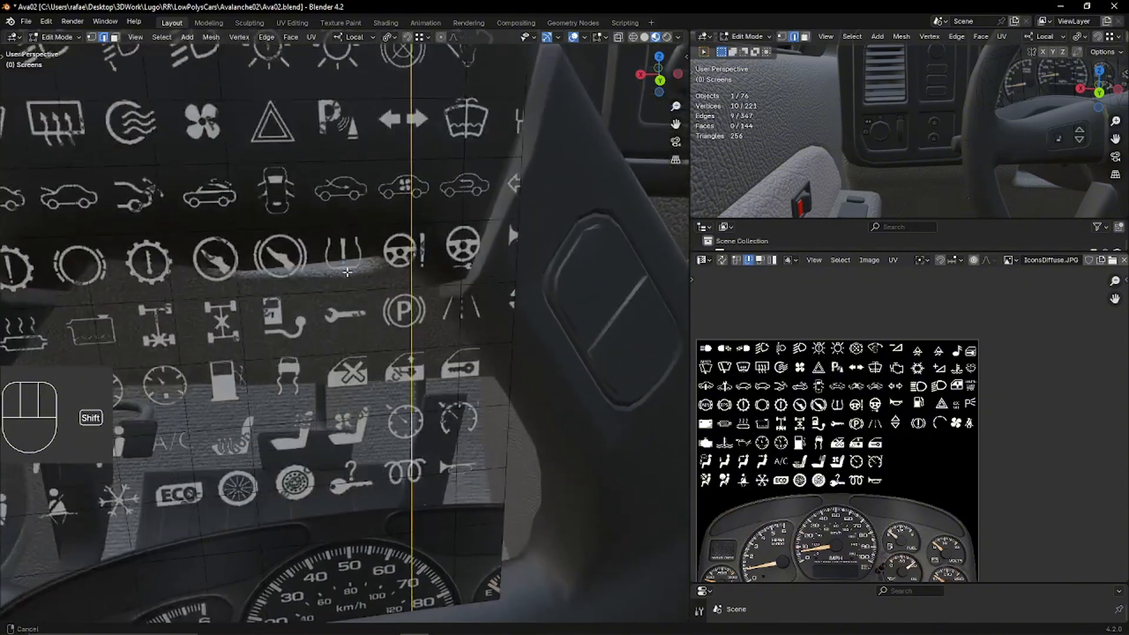
key("g")
key("g")
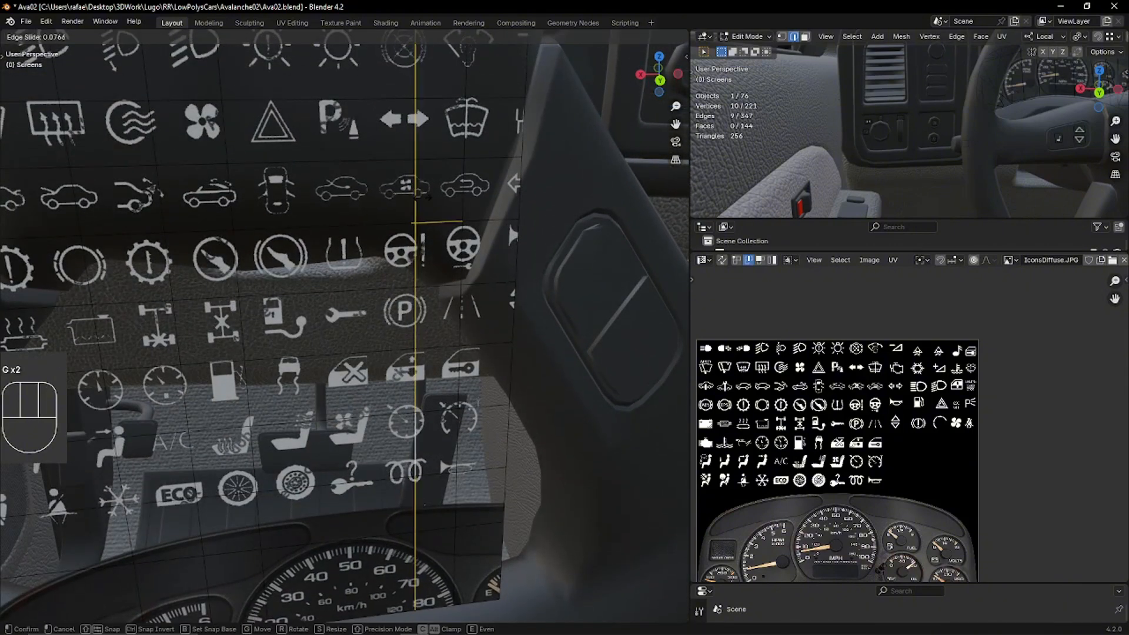
left_click(416, 150)
Add a vertical loop cut left of the double-arrow icon and slide the horizontal edge loop up to just beneath it
key("ctrl+r")
left_click(423, 165)
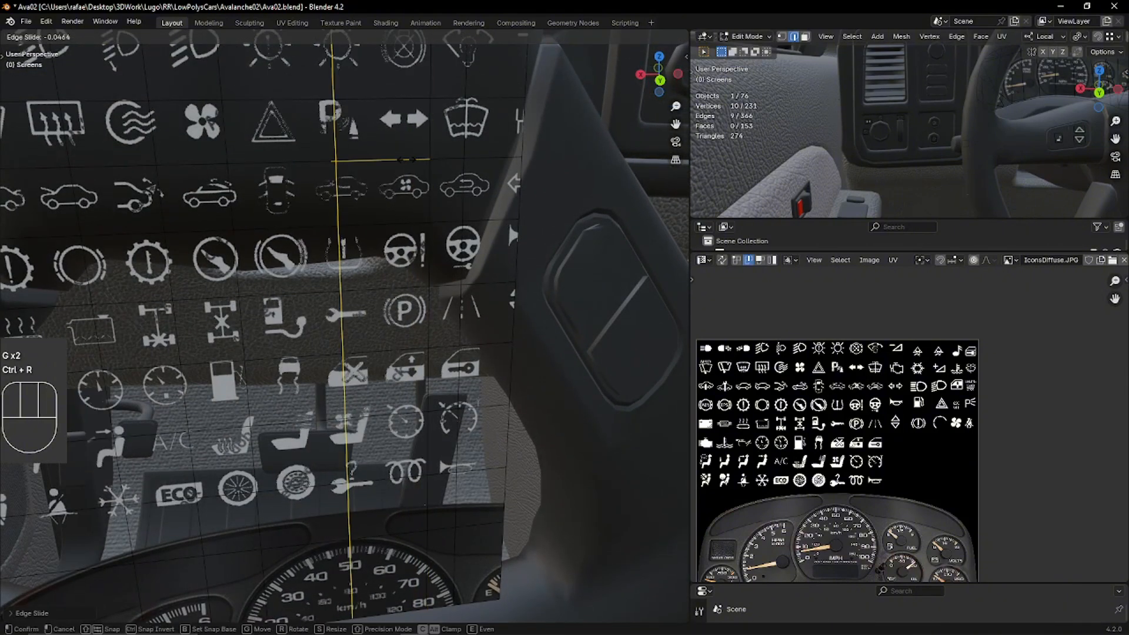
left_click(441, 173)
left_click(415, 158, "alt")
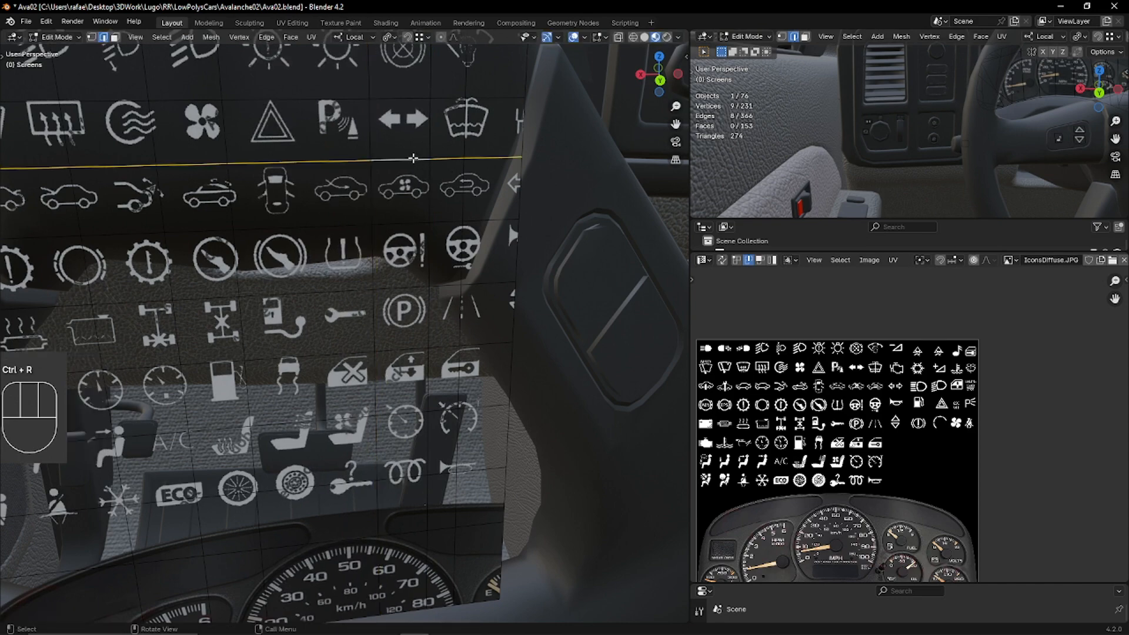
key("g")
key("g")
left_click(412, 133)
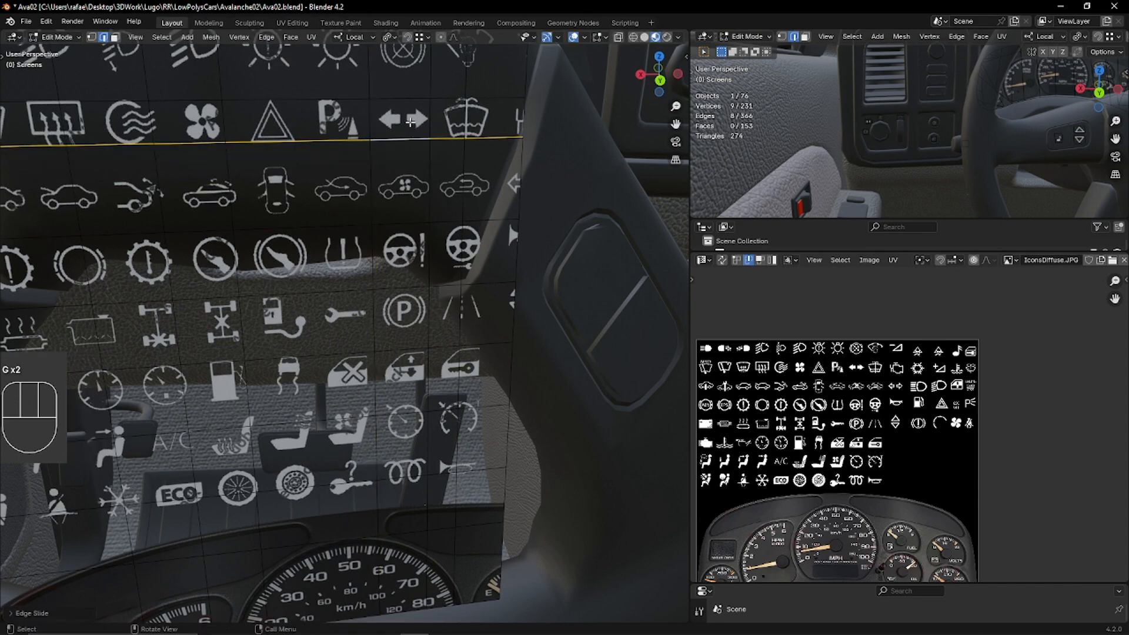
Duplicate the face holding the double-arrow icon and place the copy beside the steering wheel's upper-left buttons
key("3")
left_click(408, 128)
scroll(401, 183, "down", 8)
middle_click_drag(452, 221, 455, 223, "shift")
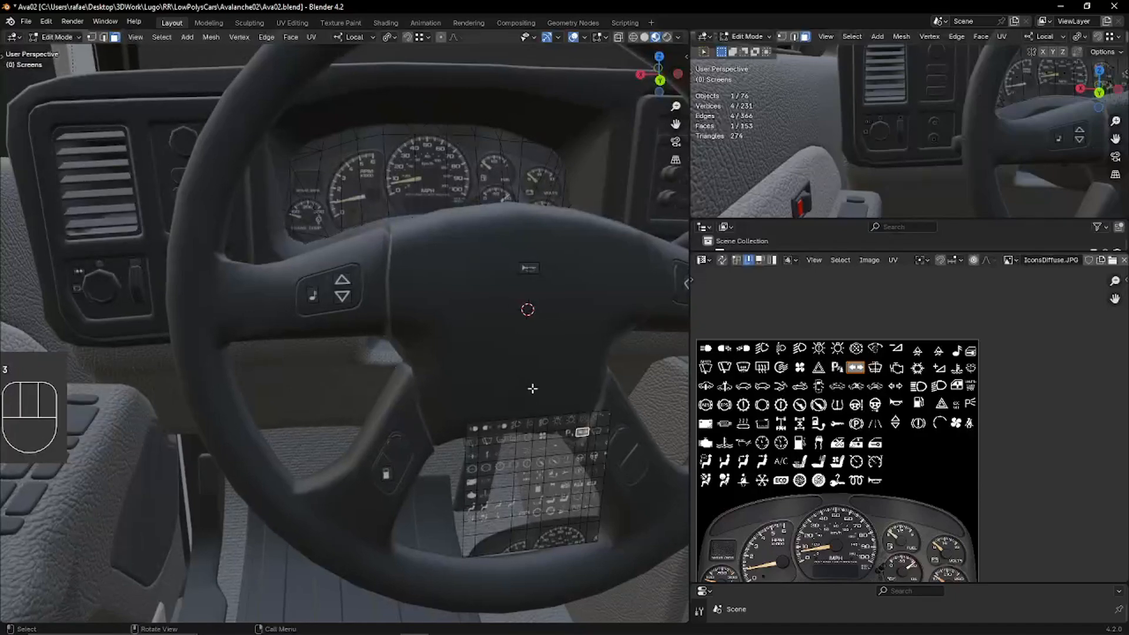
key("shift+d")
left_click(282, 297)
middle_click_drag(282, 298, 464, 470)
key("1")
Move the double-arrow face onto the existing triangle icon on the turn signal stalk, snapping it to the surface
middle_click_drag(349, 499, 488, 434, "shift")
scroll(497, 435, "up", 3)
key("g")
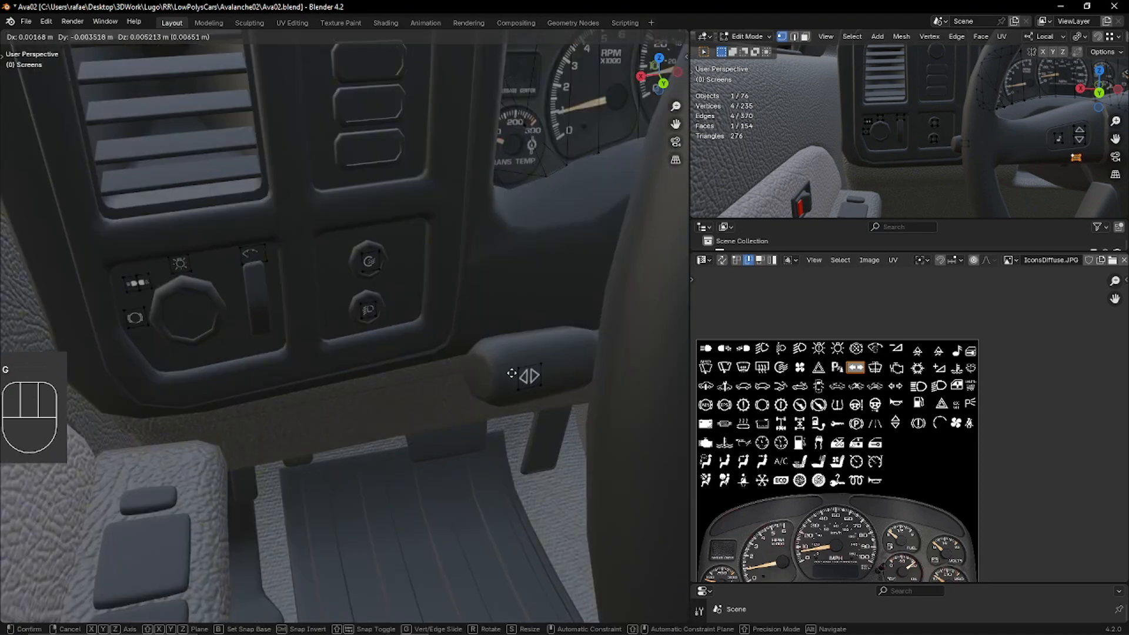
left_click(529, 376)
key("shift+Tab")
key("g")
left_click(527, 376)
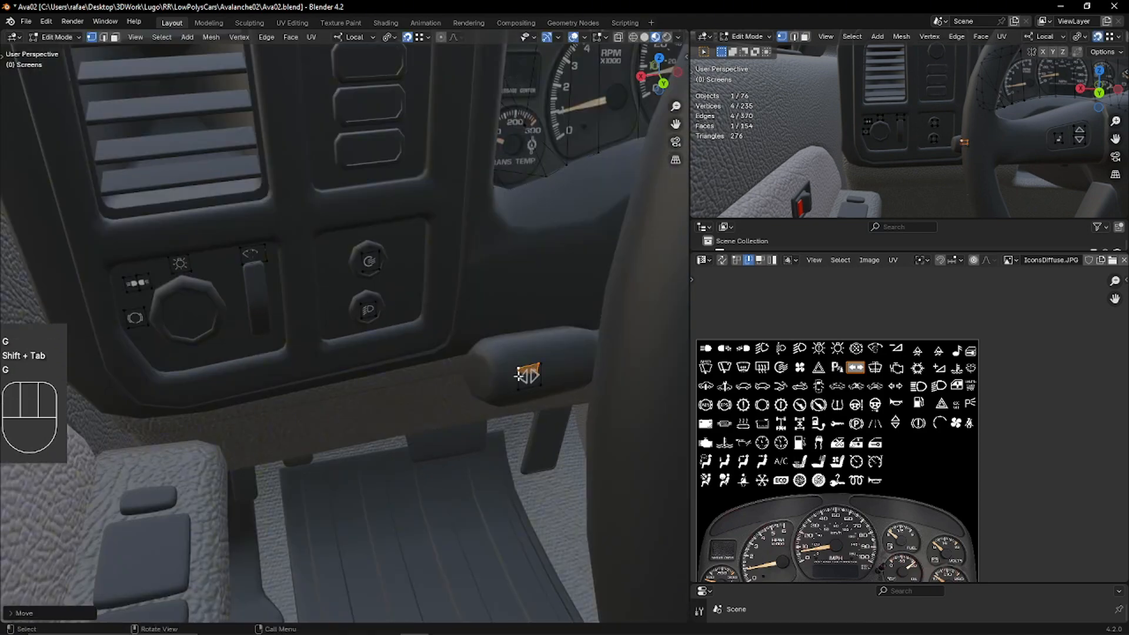
Enlarge the double-arrow face and tilt it about 21° around its local X axis to follow the stalk
middle_click_drag(591, 424, 499, 368, "shift")
middle_click_drag(499, 368, 496, 345, "ctrl")
middle_click_drag(615, 285, 498, 345, "shift")
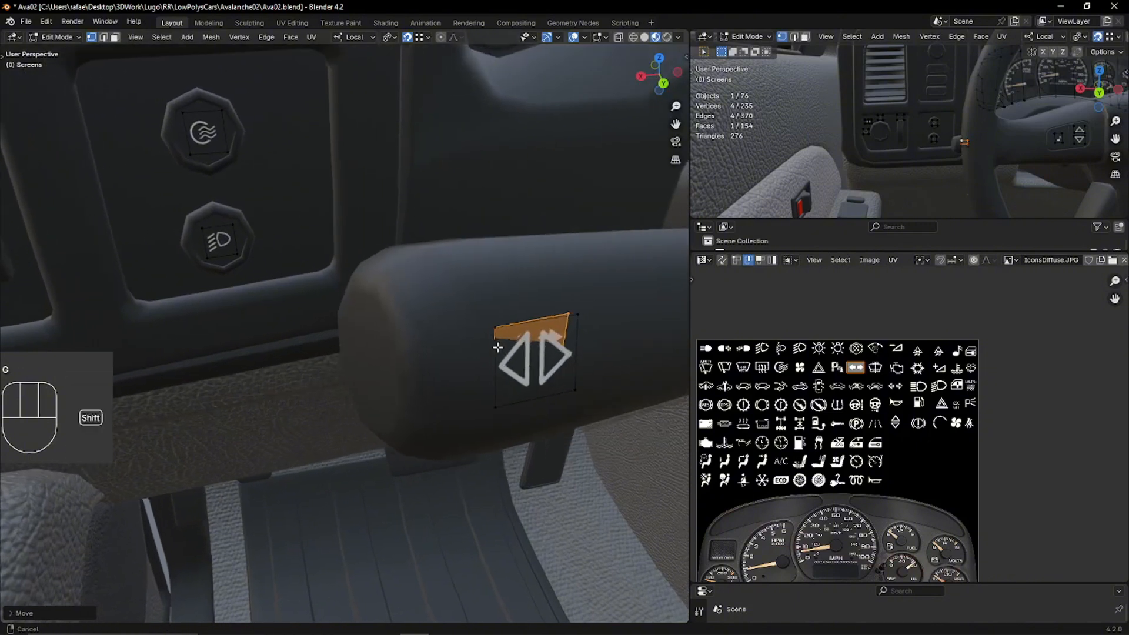
key("s")
left_click(591, 423)
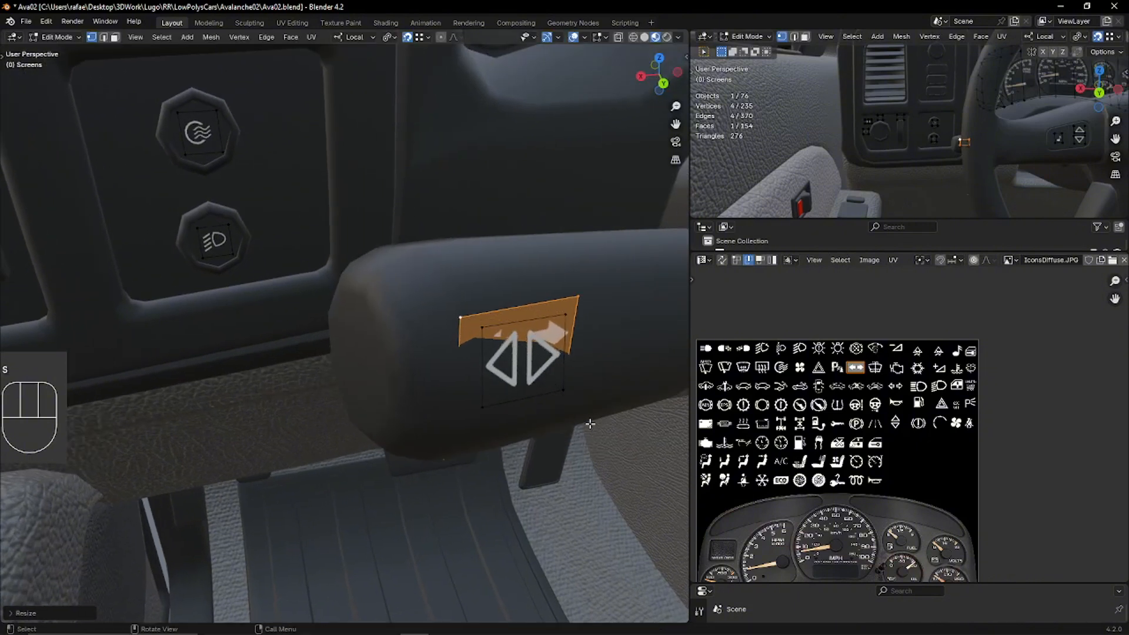
key("r")
key("x")
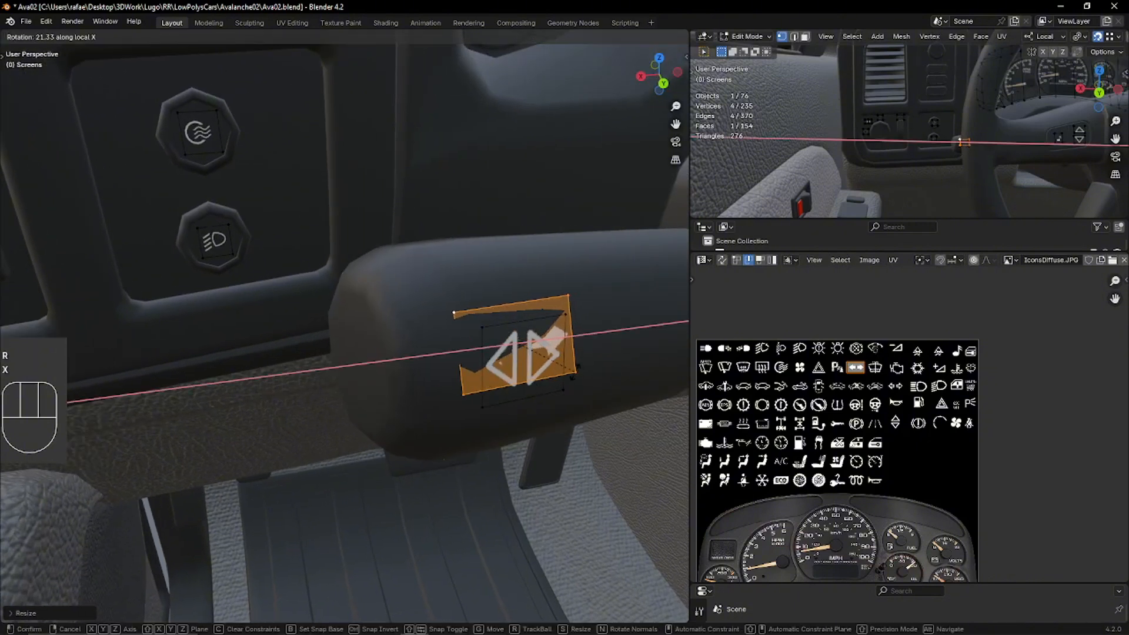
left_click(575, 375)
Move the double-arrow face out along local Y and rotate it slightly around Z to match the stalk surface
key("g")
key("y")
left_click(575, 374)
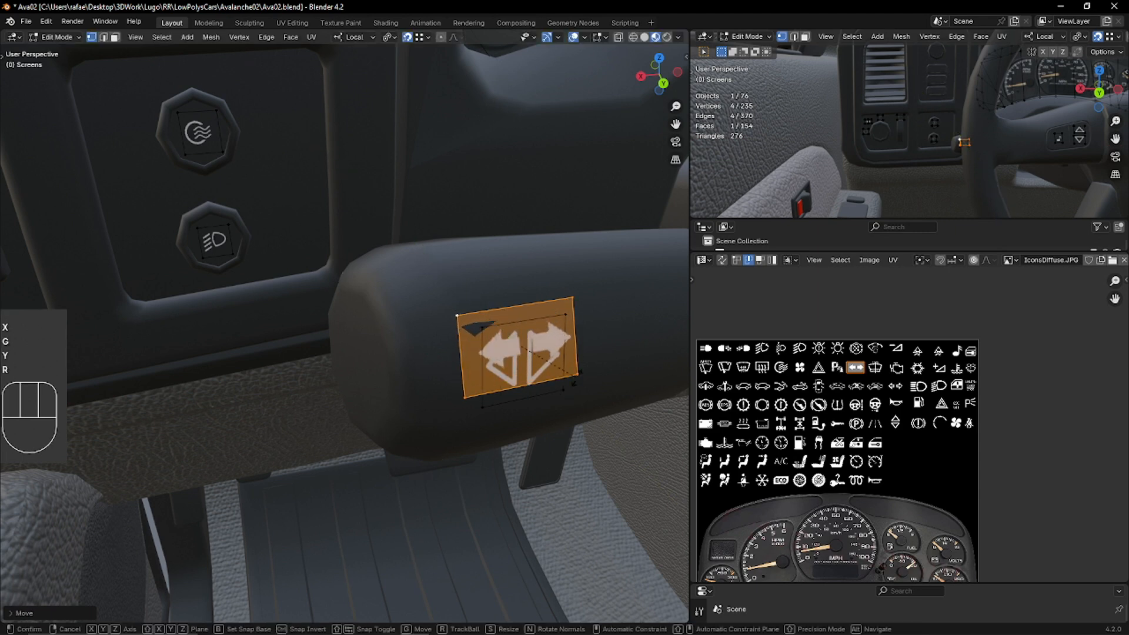
key("r")
key("z")
left_click(577, 371)
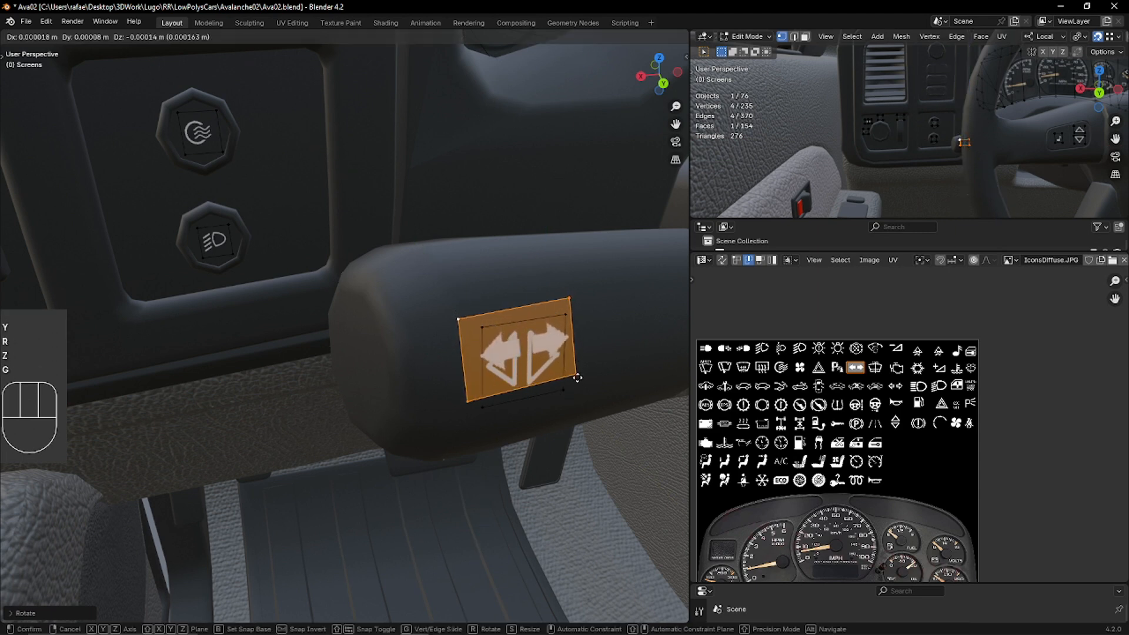
Lower the double-arrow face along Z and shift it along local Y so it covers the old triangle icon
key("g")
key("z")
left_click(580, 383)
key("g")
key("y")
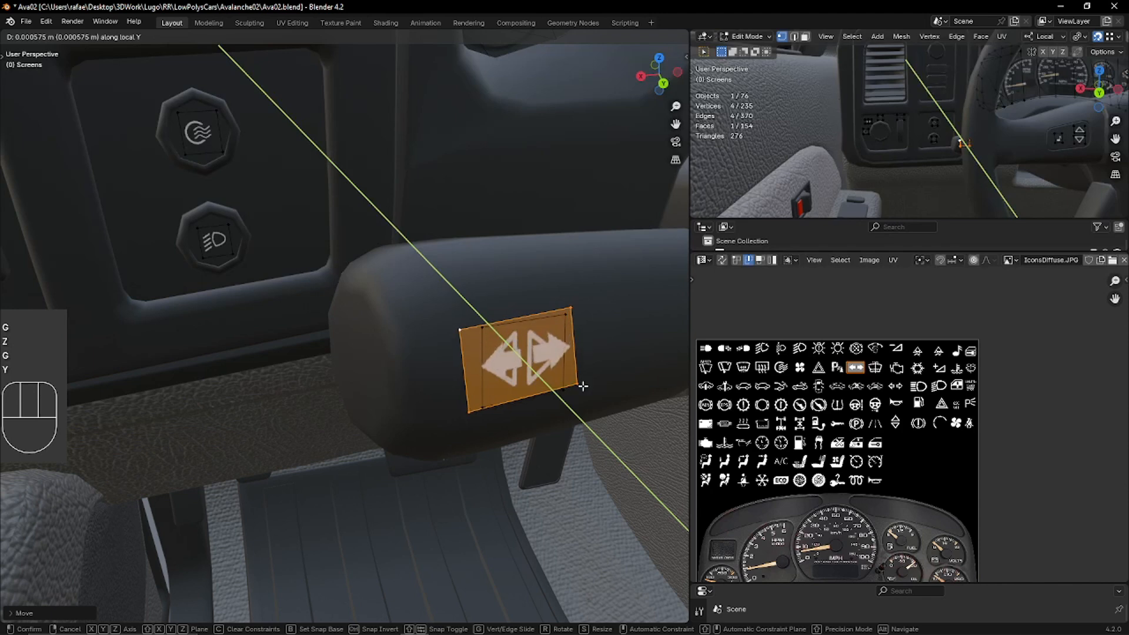
left_click(579, 385)
Delete the old triangle icon face from the turn signal stalk
left_click(487, 404)
key("ctrl+KP_Add")
key("ctrl+KP_Add")
key("ctrl+KP_Add")
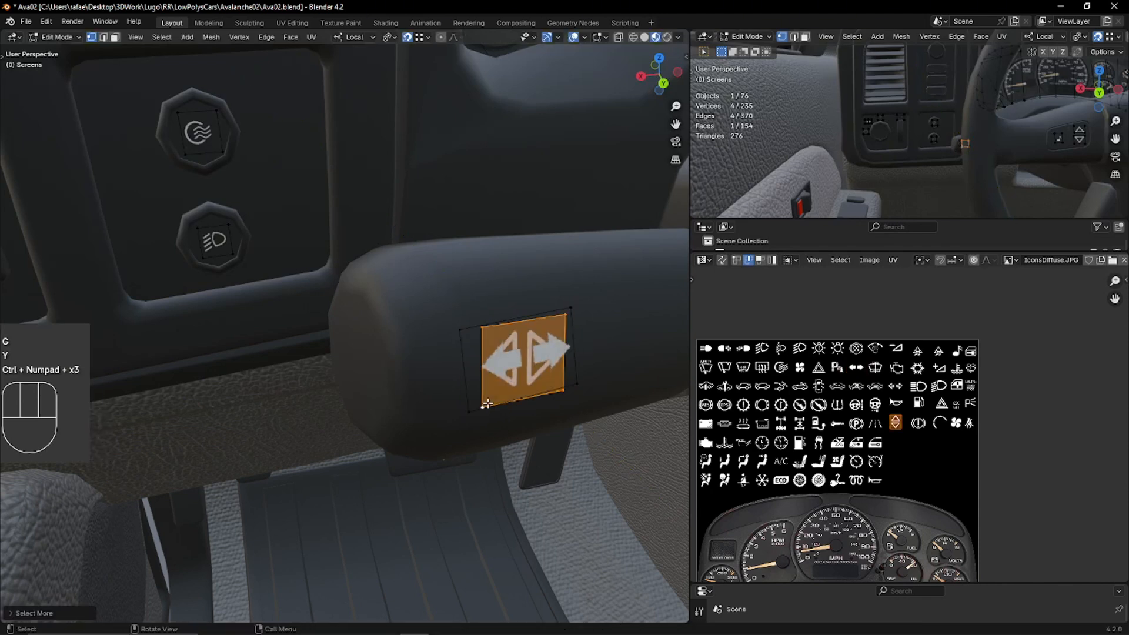
key("x")
left_click(493, 429)
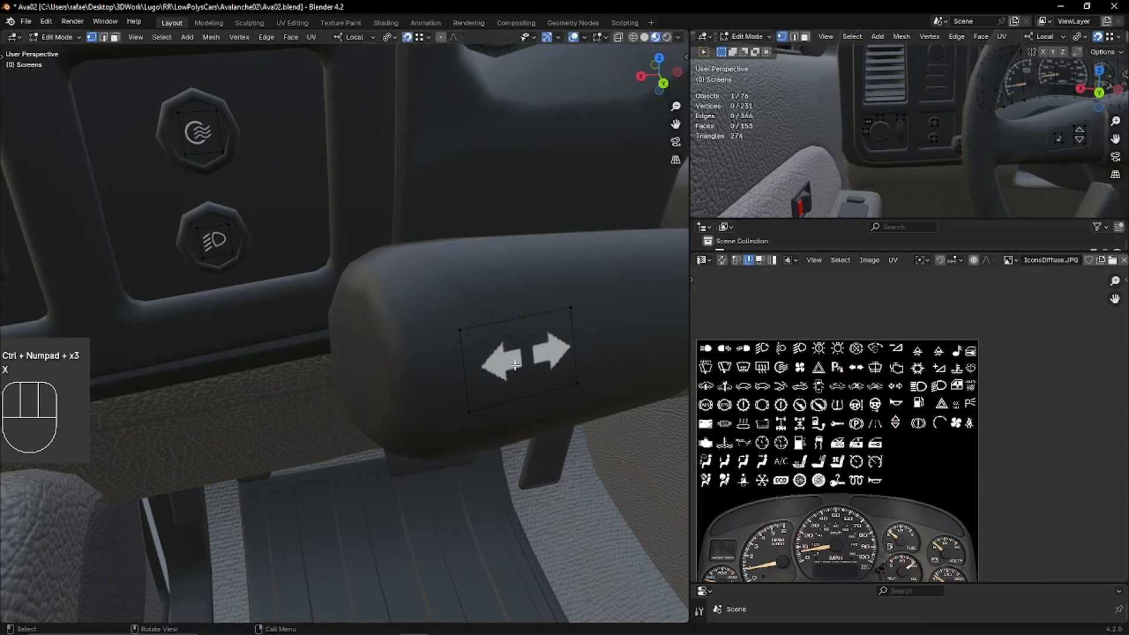
Select the double-arrow face on the stalk and scale it up slightly
left_click(474, 401, "alt")
key("f")
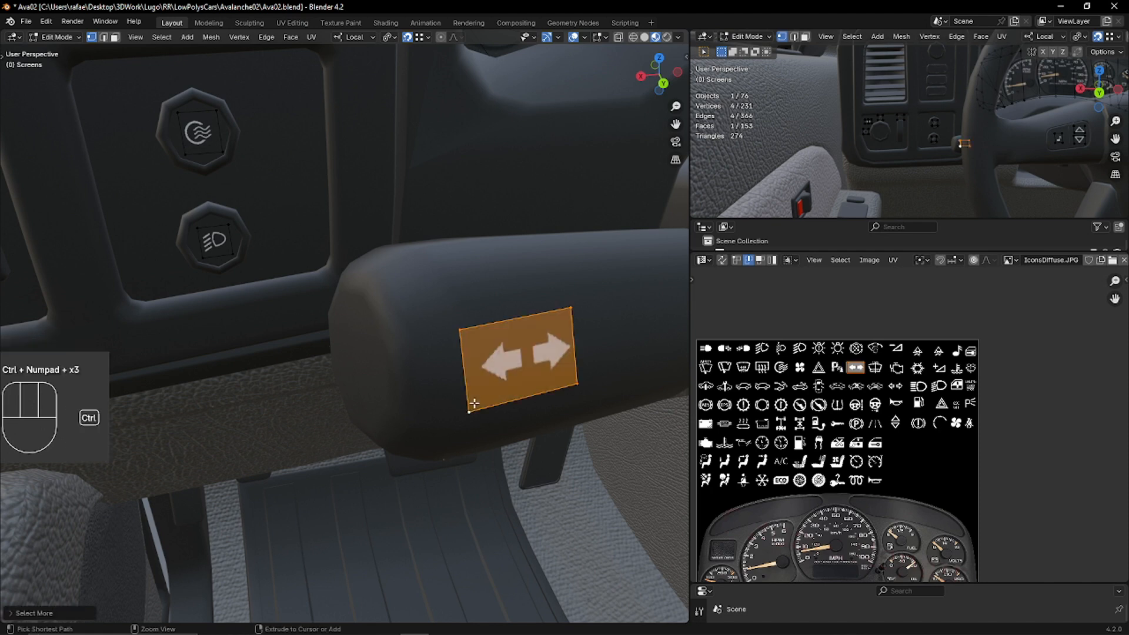
key("s")
key("g")
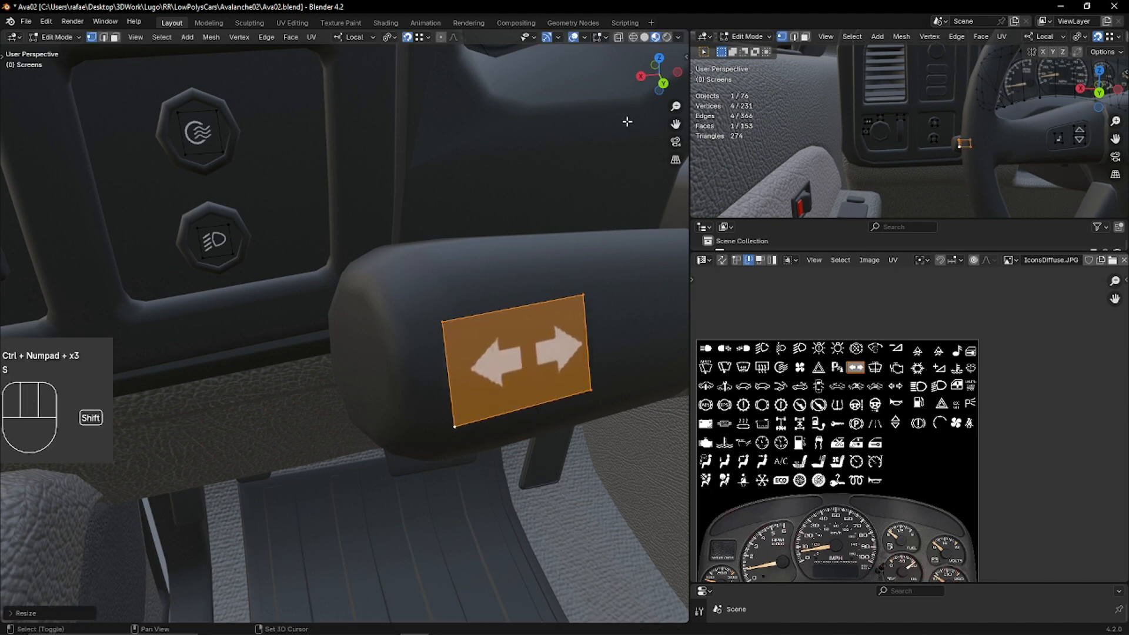
key("x")
key("Escape")
Reposition the double-arrow face along the stalk on local X and push it toward the stalk along local Y
middle_click_drag(625, 111, 584, 197)
key("g")
key("x")
key("g")
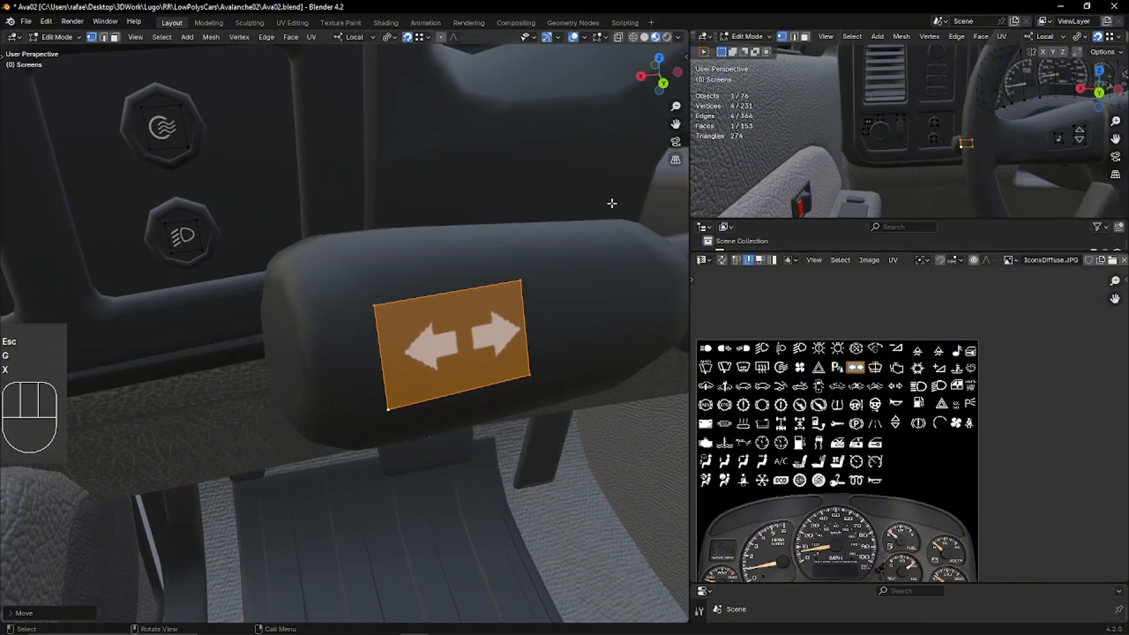
key("y")
left_click(616, 239)
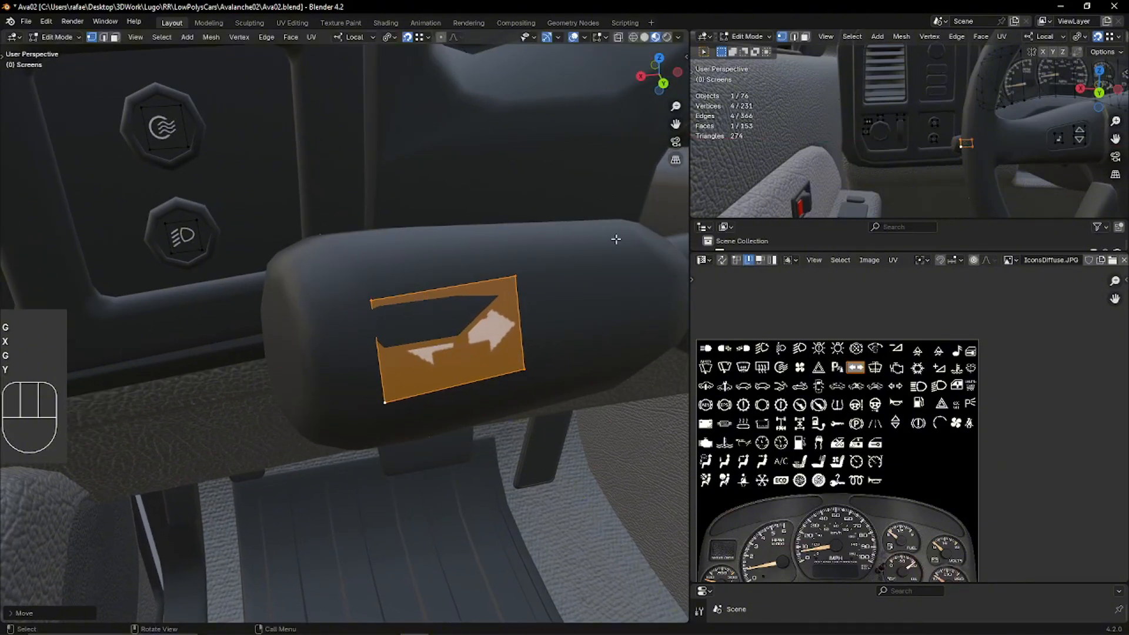
Add a centred horizontal loop cut to the double-arrow face and move it along local Y and Z to fit the stalk's curve
key("ctrl+r")
left_click(520, 338)
right_click(521, 338)
key("g")
key("y")
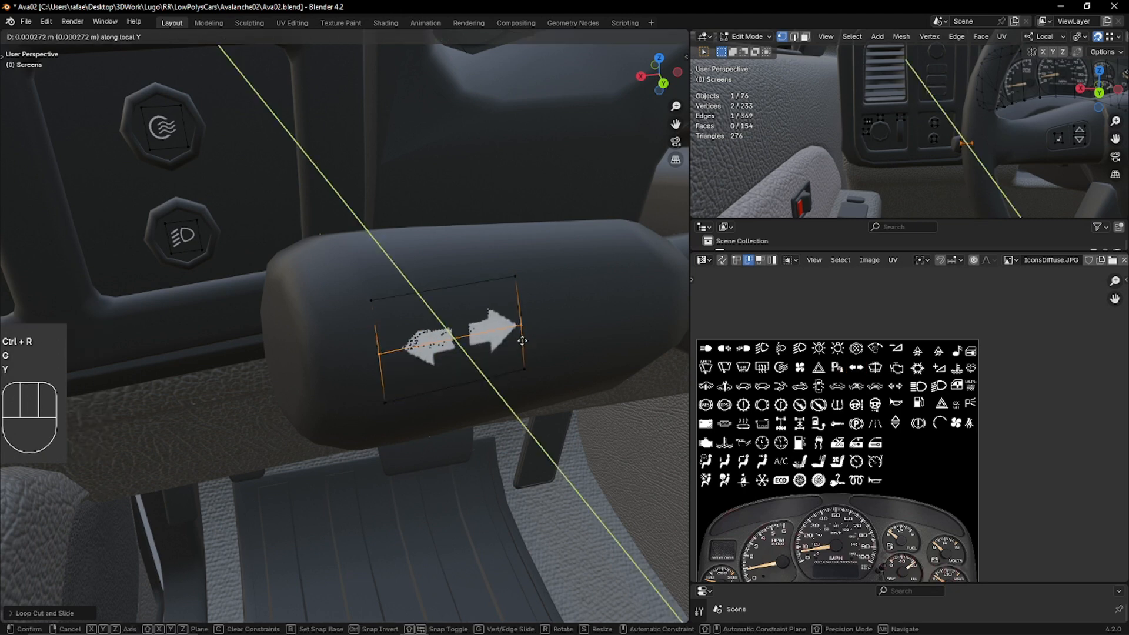
left_click(523, 341)
key("g")
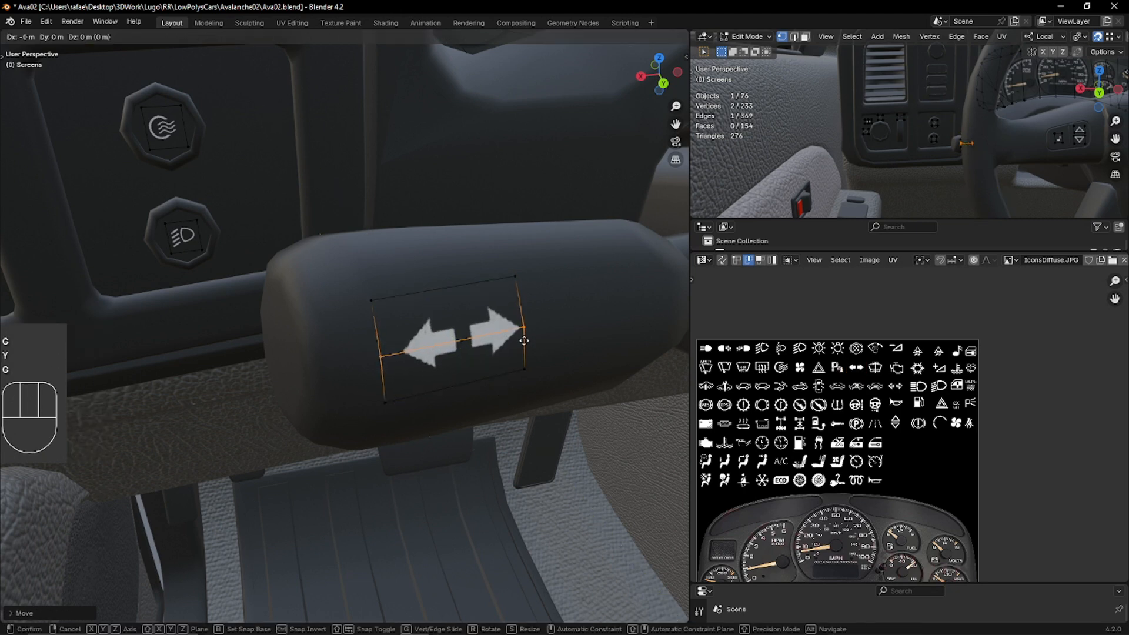
key("z")
left_click(525, 340)
Grow the selection to the whole double-arrow icon and move it along local Y just clear of the stalk surface
key("ctrl+KP_Add")
key("ctrl+KP_Add")
key("g")
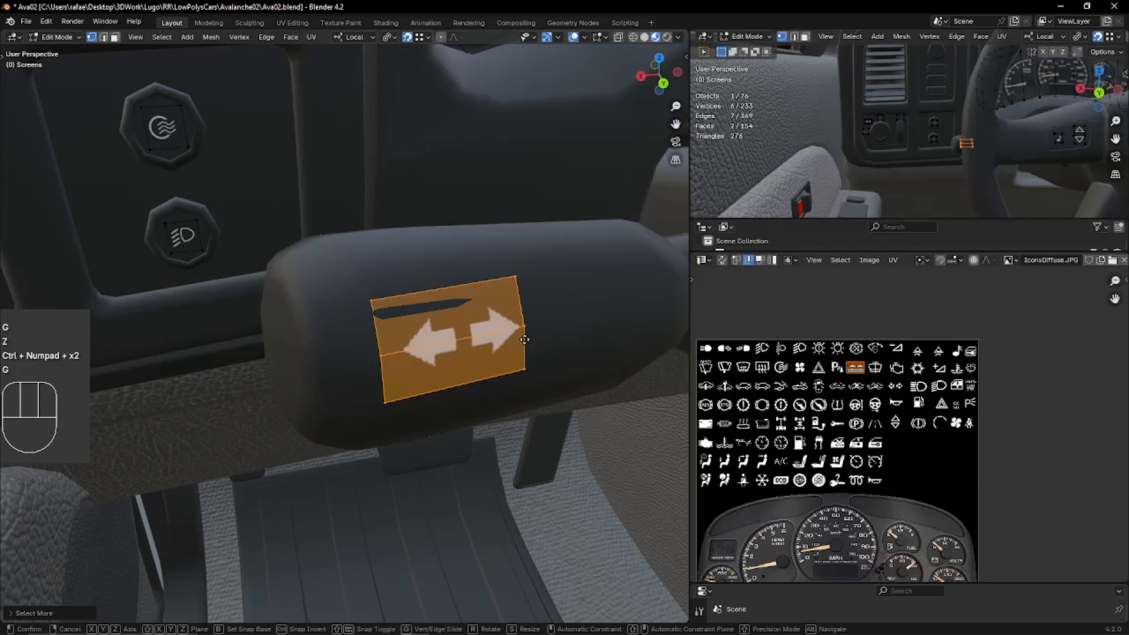
key("y")
left_click(529, 344)
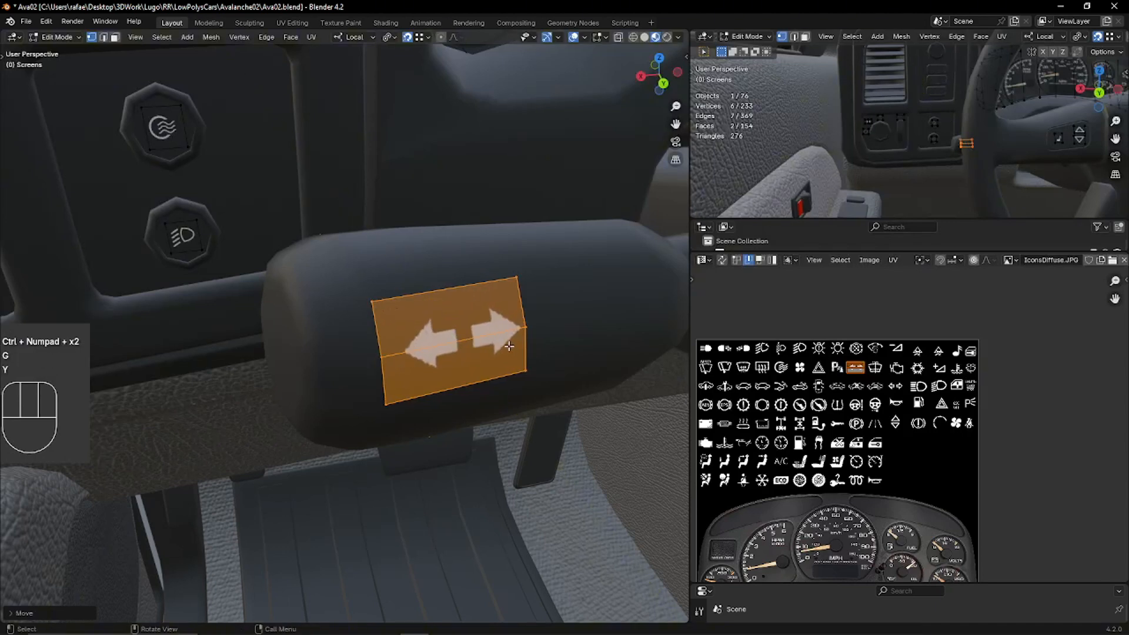
Select the whole icon face above the fuel pump on the steering wheel's lower left button pad and turn on X-ray
scroll(450, 353, "down", 2)
middle_click_drag(449, 353, 355, 319)
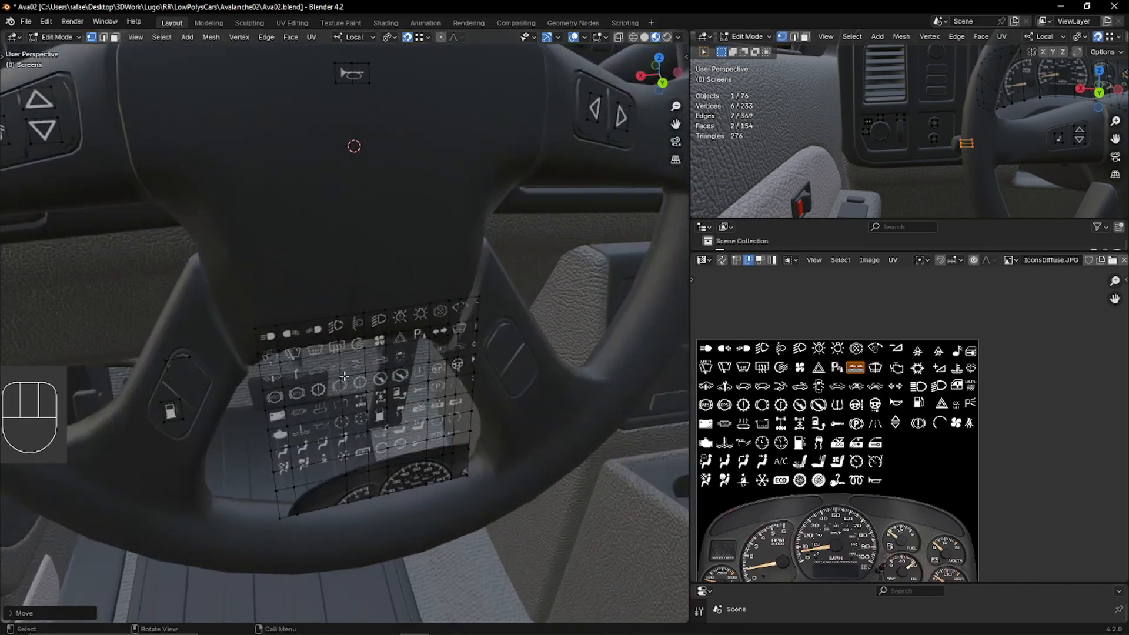
middle_click_drag(344, 376, 365, 334, "shift")
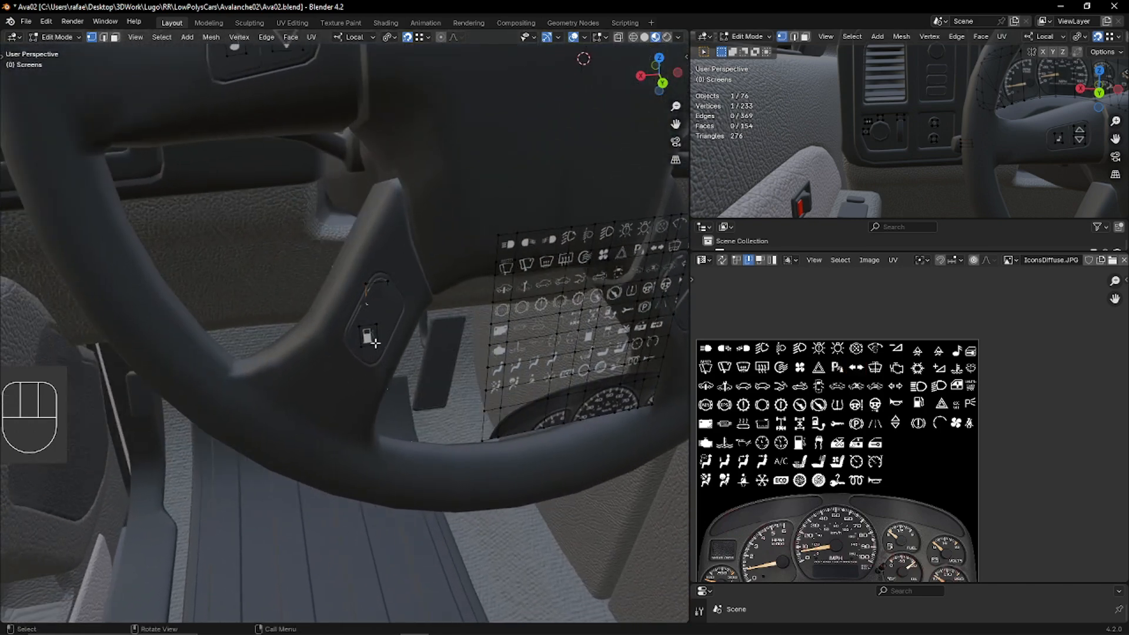
key("ctrl+KP_Add")
key("ctrl+KP_Add")
key("ctrl+KP_Add")
key("alt+z")
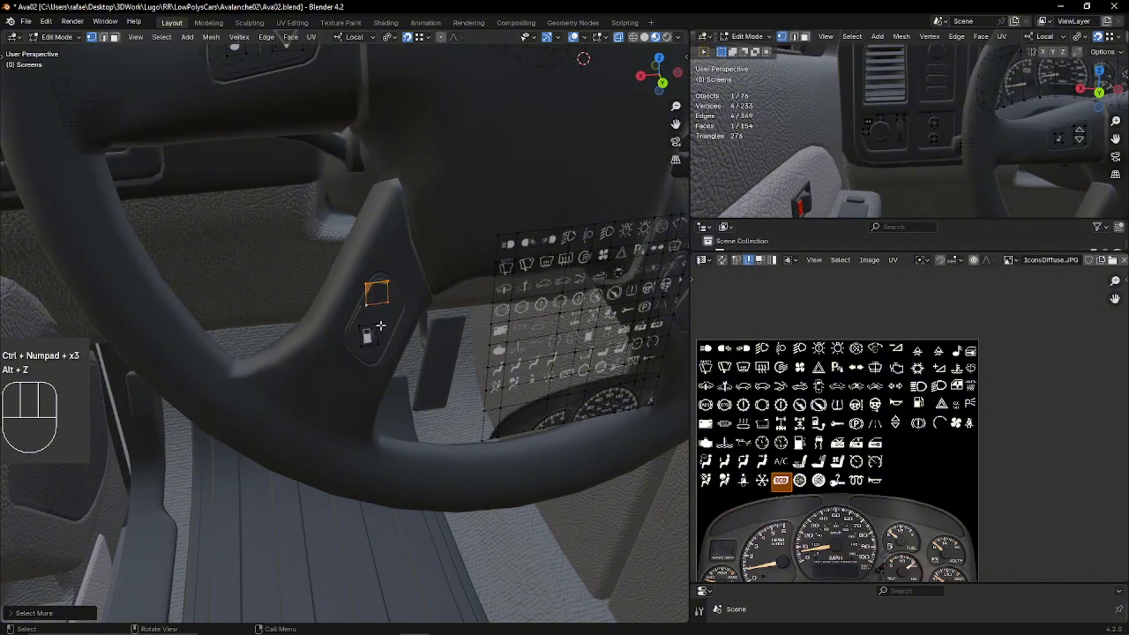
Turn off snapping and move the ECO face about 0.0045 m along local Y to bring it in front of the pad
scroll(381, 325, "up", 4)
key("g")
key("y")
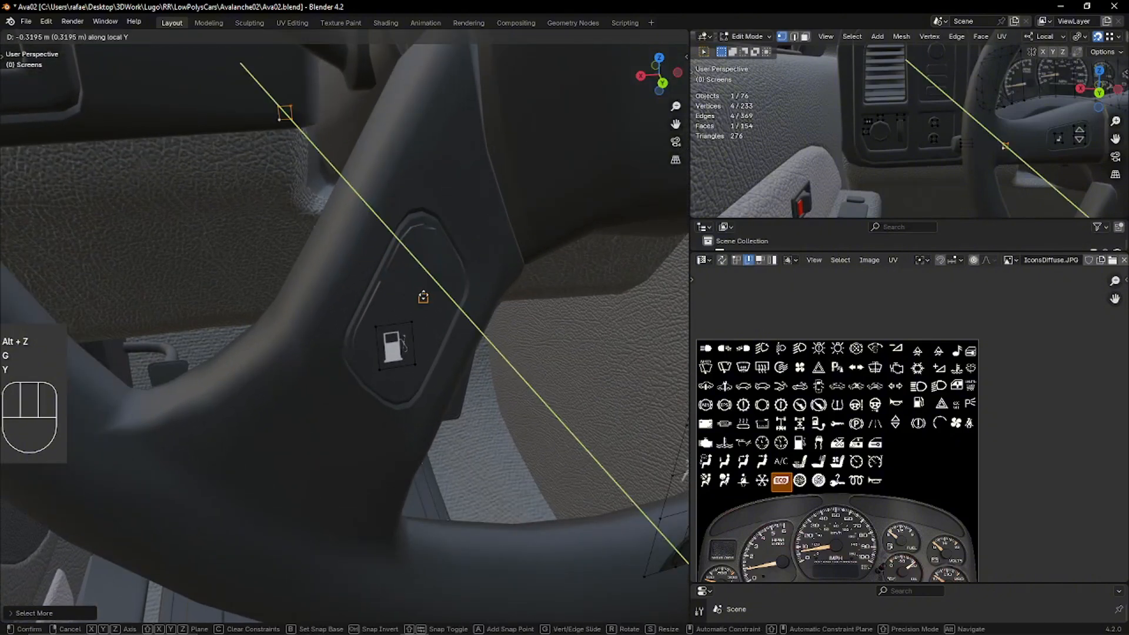
key("Escape")
key("shift+Tab")
key("g")
key("y")
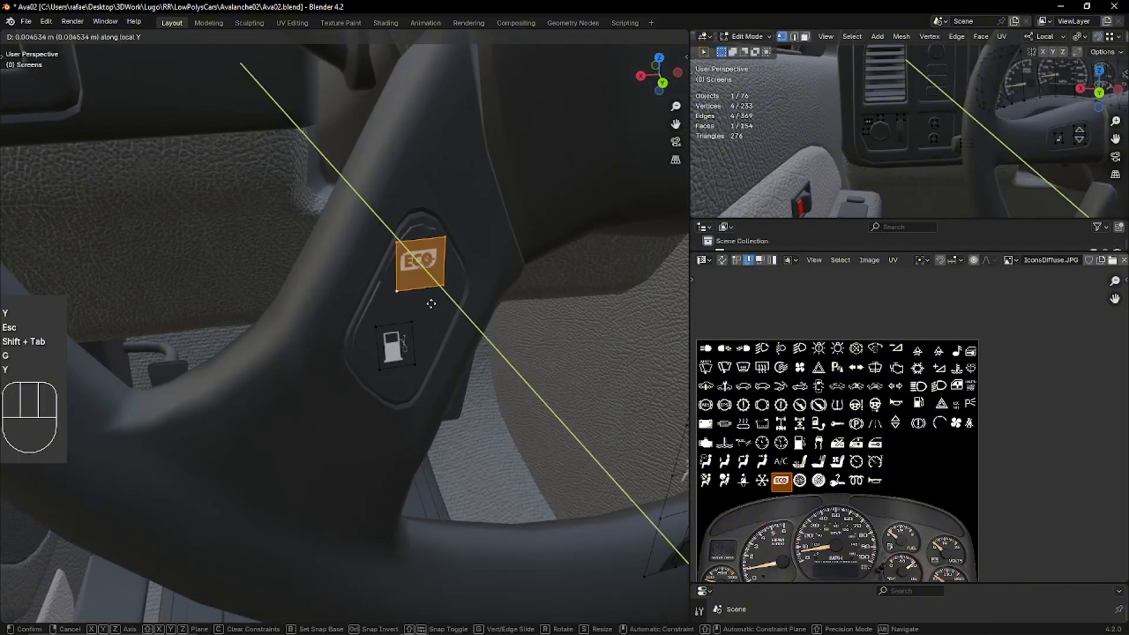
left_click(431, 304)
Lower the ECO face about 0.007 m along local Z and adjust its position on the pad along local X
key("g")
key("z")
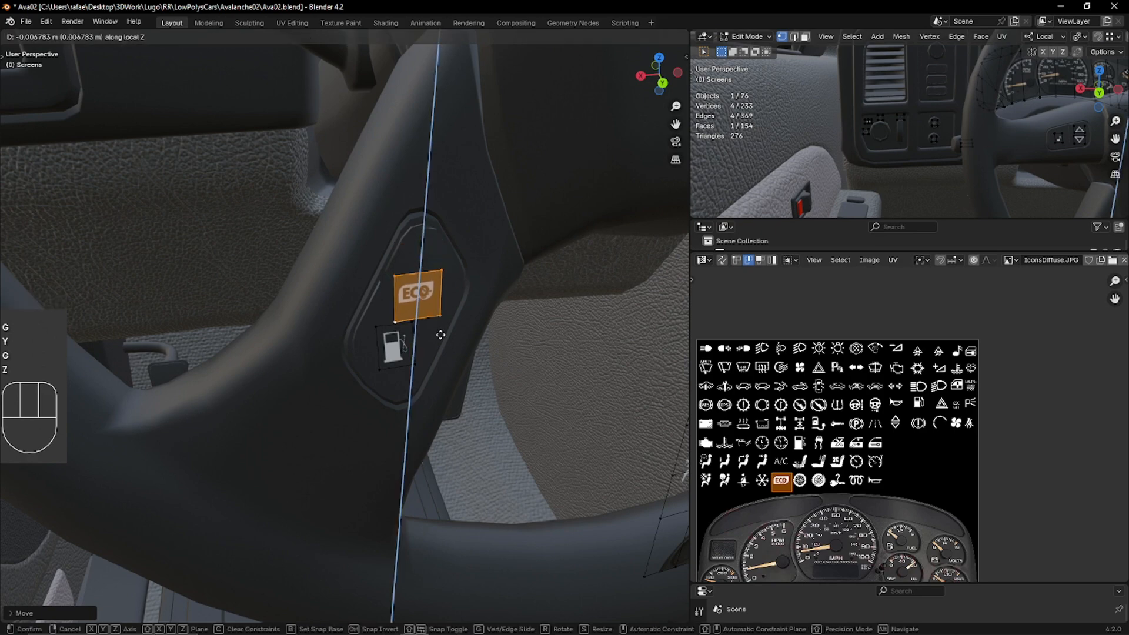
left_click(441, 335)
mouse_move(440, 334)
middle_mouse_down("ctrl")
mouse_move(434, 324)
mouse_move(449, 327)
mouse_move(444, 353)
middle_mouse_up("ctrl")
key("g")
key("x")
left_click(421, 377)
Raise the ECO face slightly along local Z and push it finely back toward the pad along local Y
key("g")
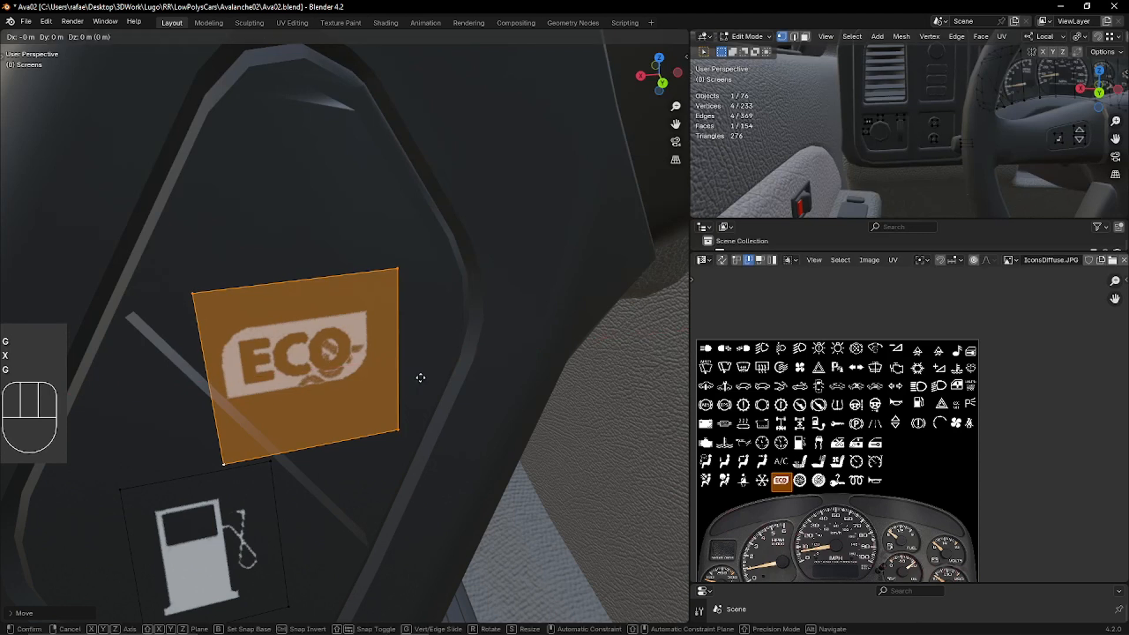
key("z")
key("g")
key("y")
key("shift")
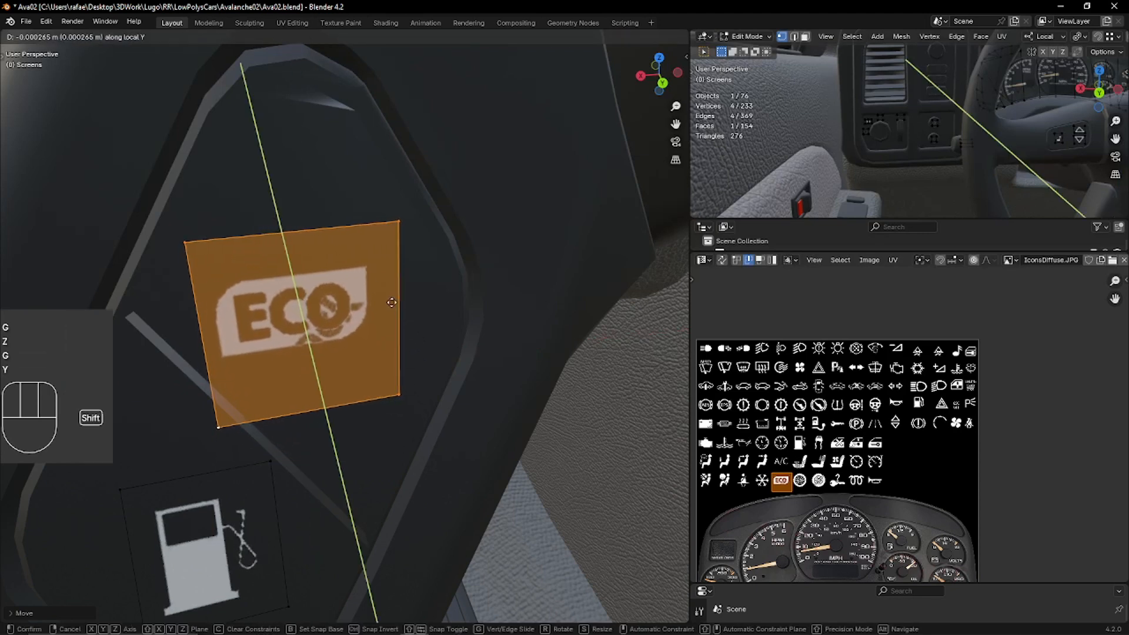
Rotate the ECO face about 4° around local X to match the pad, and centre it along local X
key("r")
key("x")
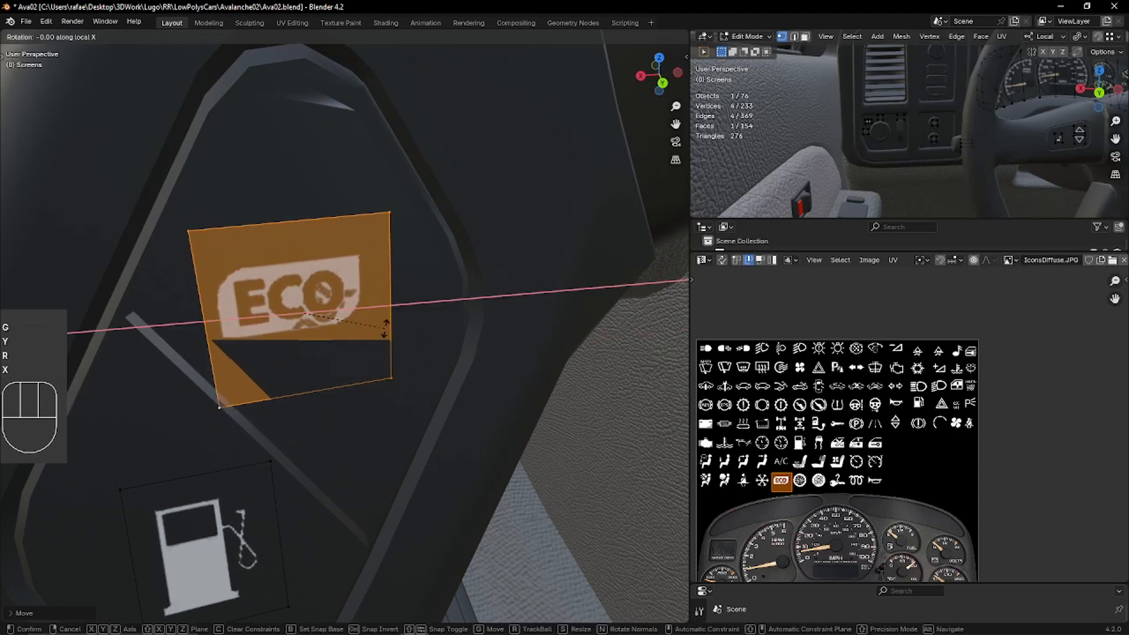
key("shift")
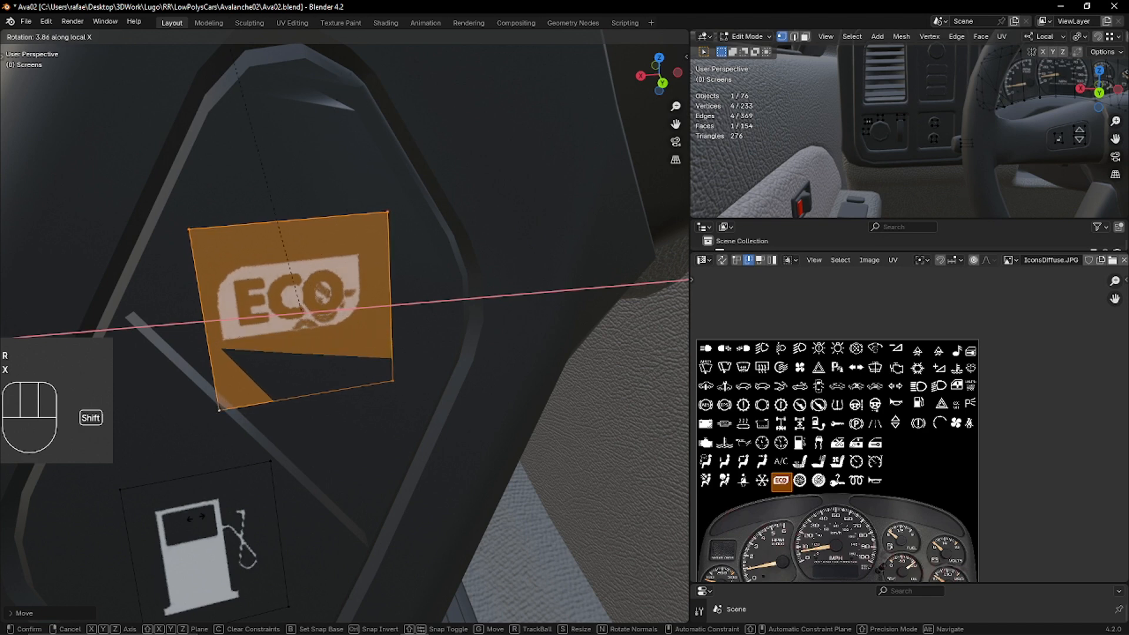
left_click(397, 393)
key("g")
key("x")
left_click(416, 398)
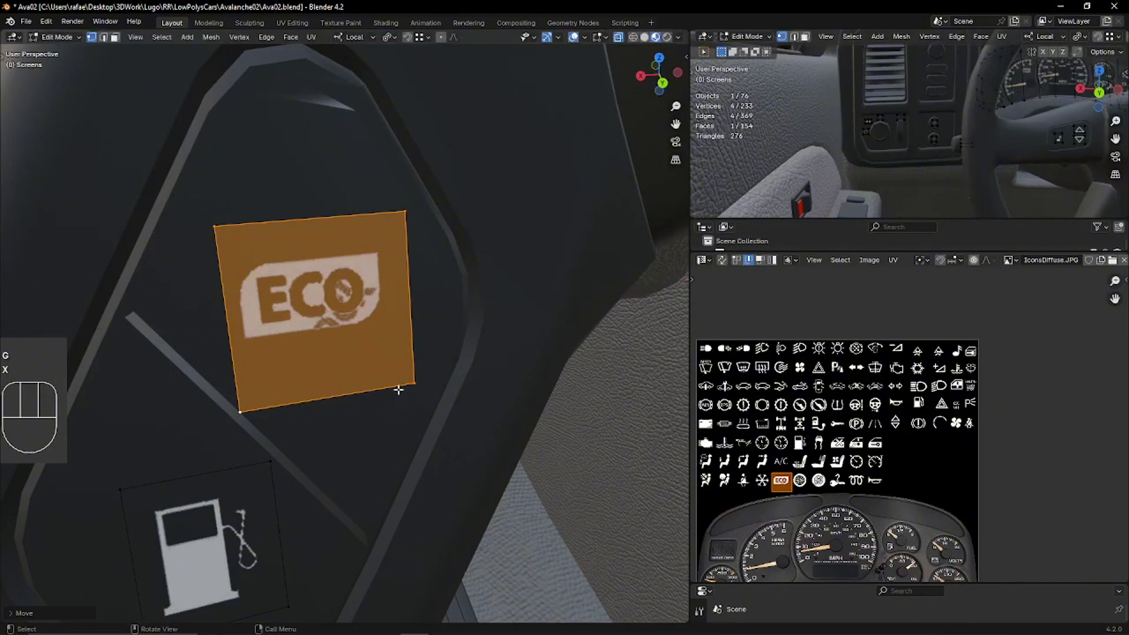
Select the entire spare icon grid below the steering wheel hub by growing the selection from one of its vertices
scroll(399, 390, "down", 11)
middle_click_drag(609, 327, 399, 410, "shift")
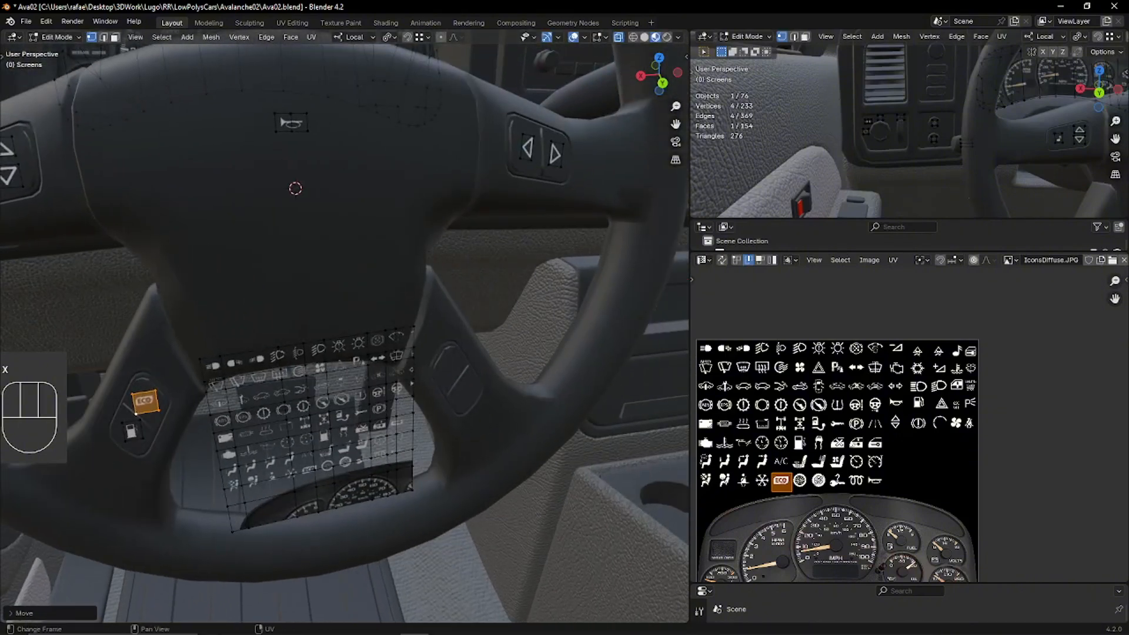
scroll(800, 412, "up", 2)
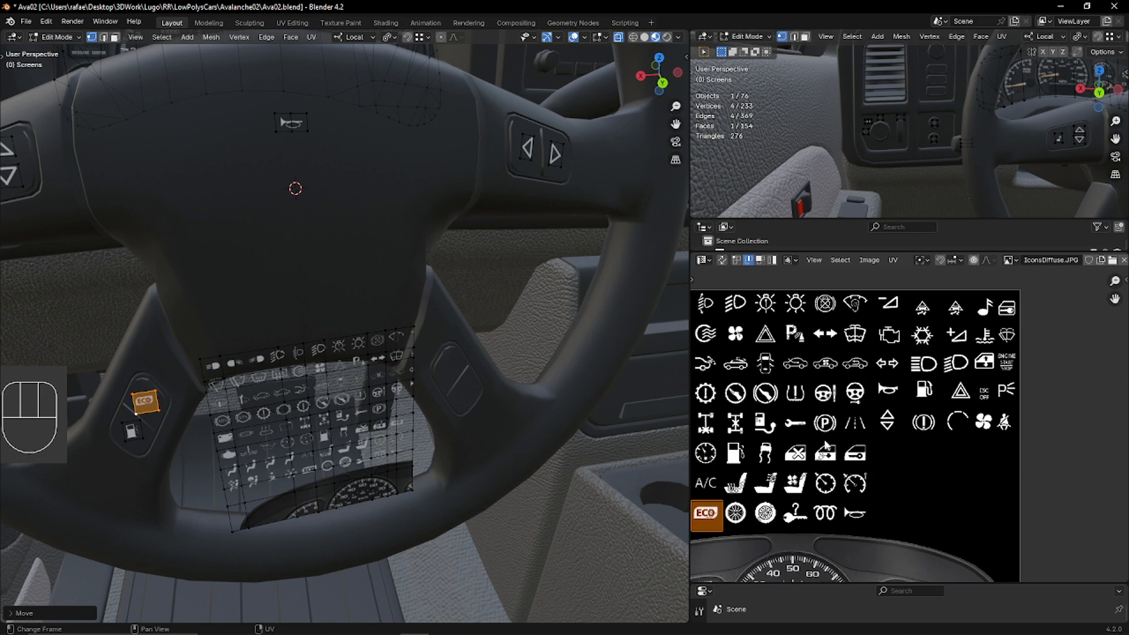
middle_click_drag(361, 484, 343, 374, "shift")
scroll(347, 402, "up", 7)
scroll(348, 402, "down", 7)
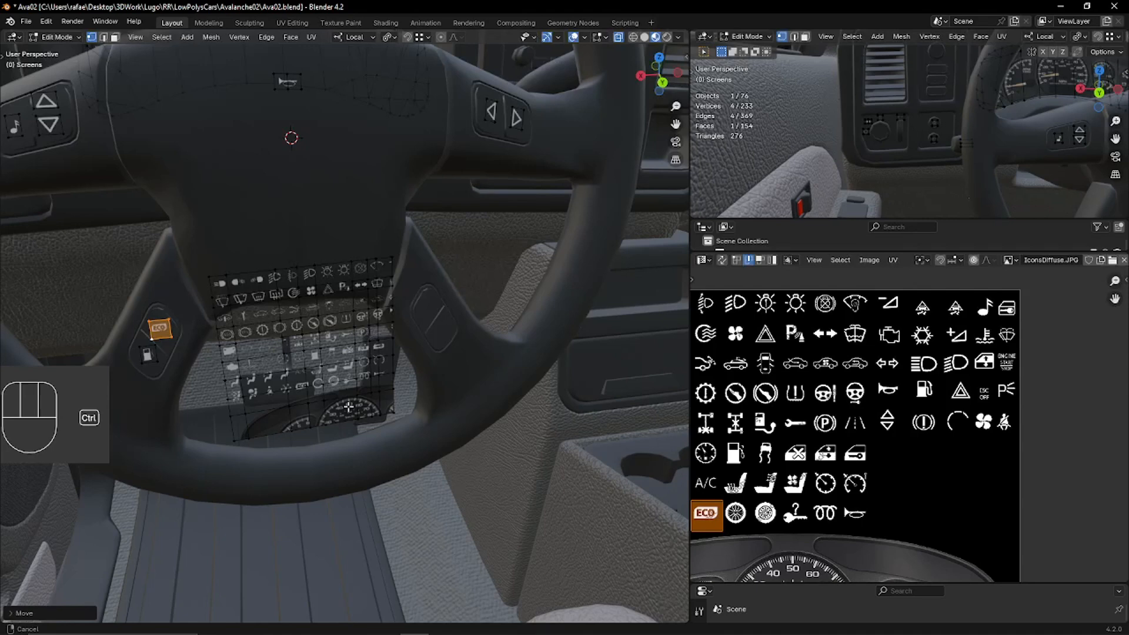
left_click(343, 374)
key("ctrl+KP_Add")
key("ctrl+KP_Add")
key("ctrl+KP_Add")
key("ctrl+KP_Add")
key("ctrl+KP_Add")
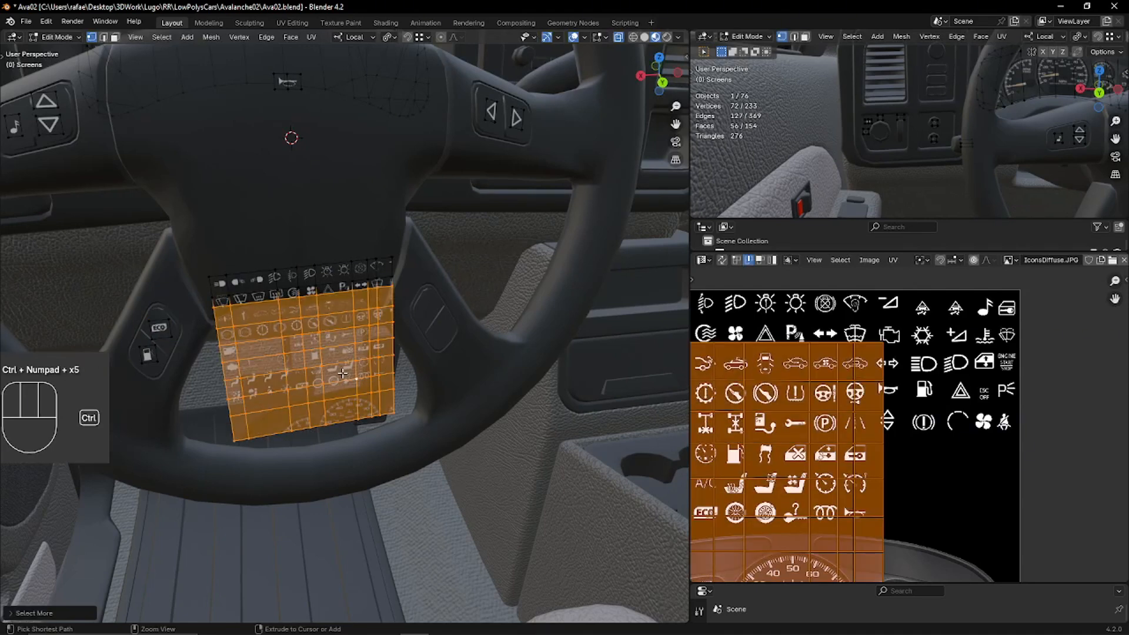
scroll(849, 401, "down", 1)
scroll(326, 370, "down", 4)
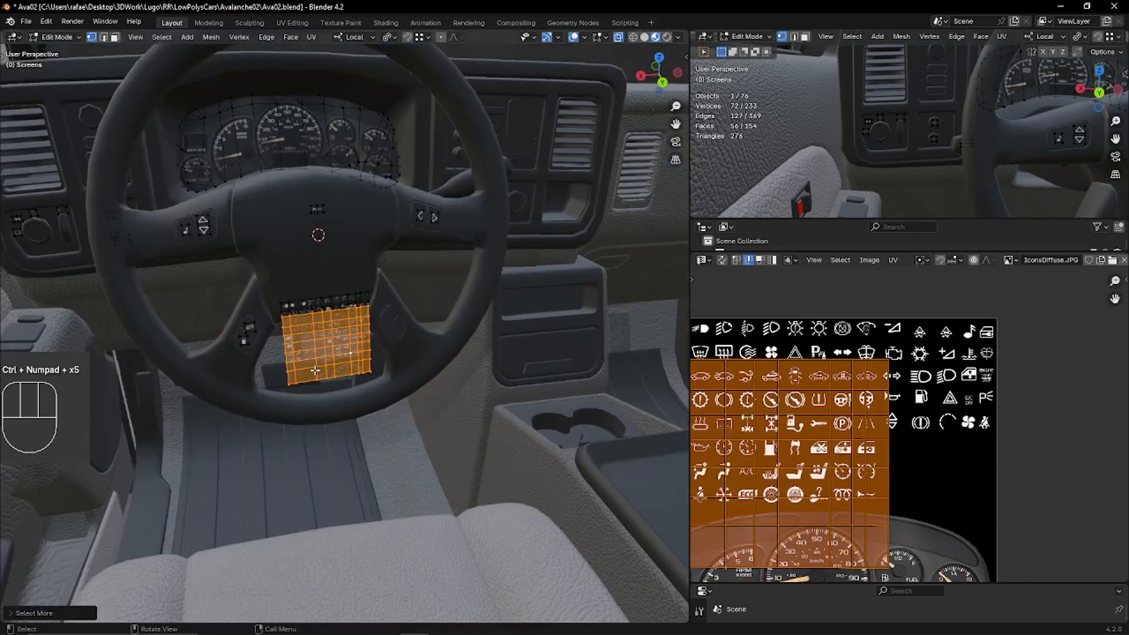
key("ctrl+KP_Add")
key("ctrl+KP_Add")
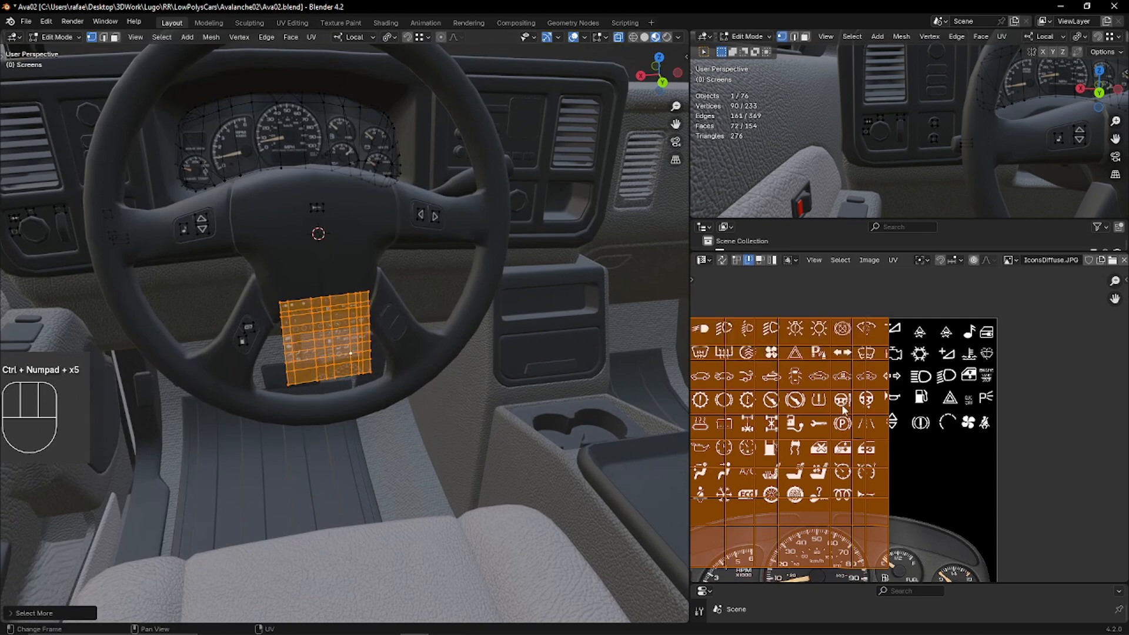
Shift the icon grid's UVs about 0.1 along X across the icon texture to cover further icon columns
middle_click_drag(860, 420, 858, 414)
key("g")
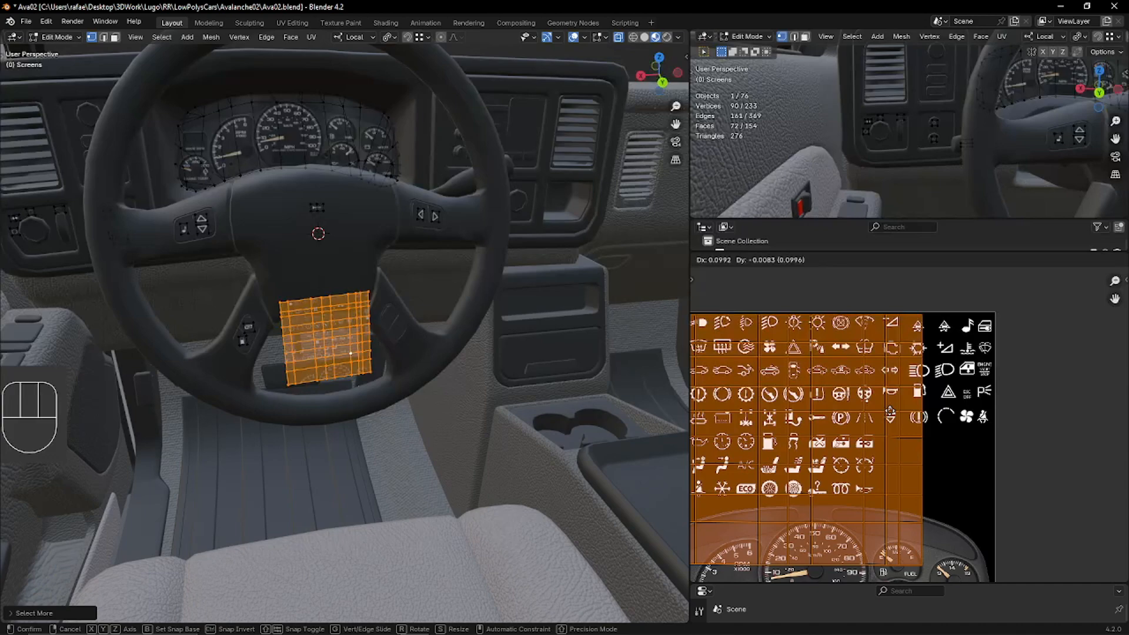
key("Return")
middle_click_drag(848, 450, 917, 478)
scroll(920, 438, "up", 1)
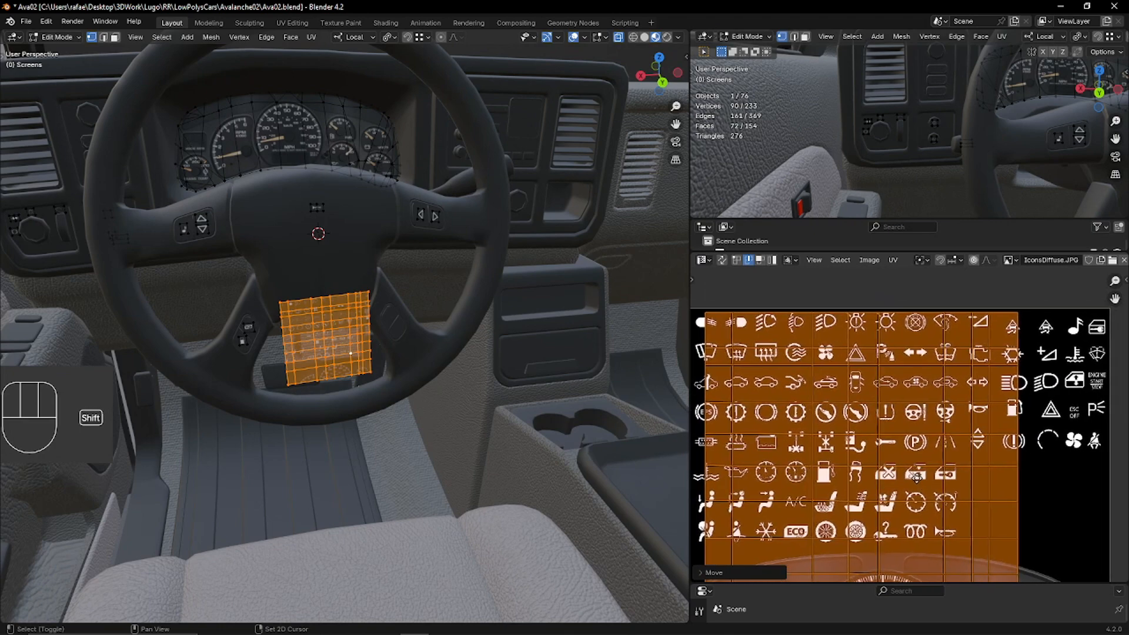
left_click(857, 391)
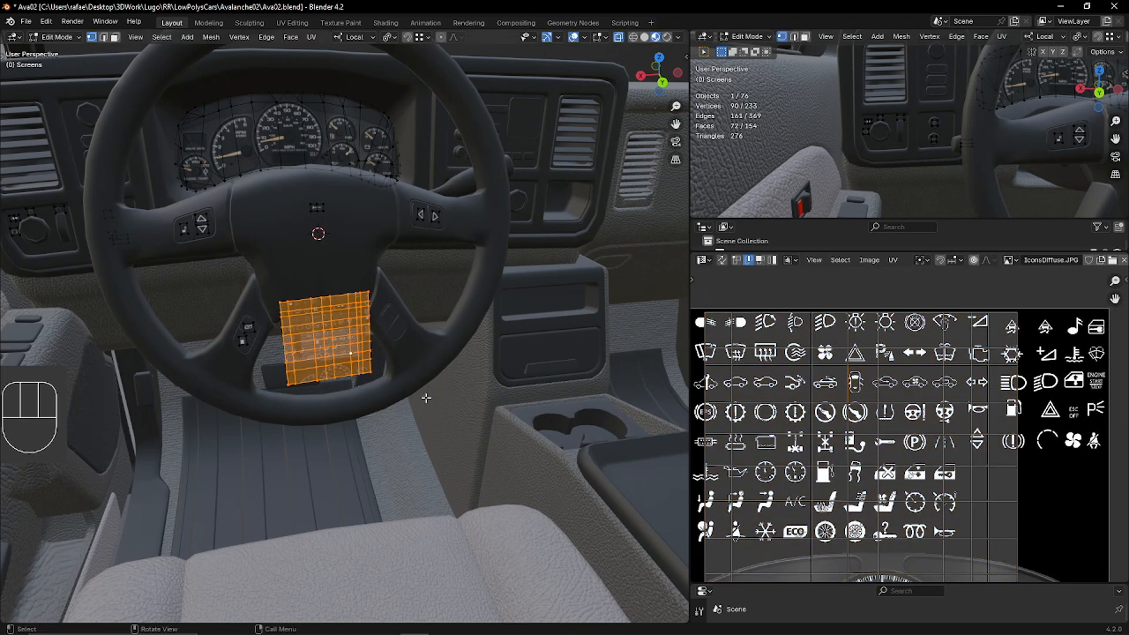
Edge-slide the grid's vertical edge loop between the fan and hazard triangle icons to clear the triangle
scroll(345, 341, "up", 10)
middle_click_drag(345, 341, 465, 415, "shift")
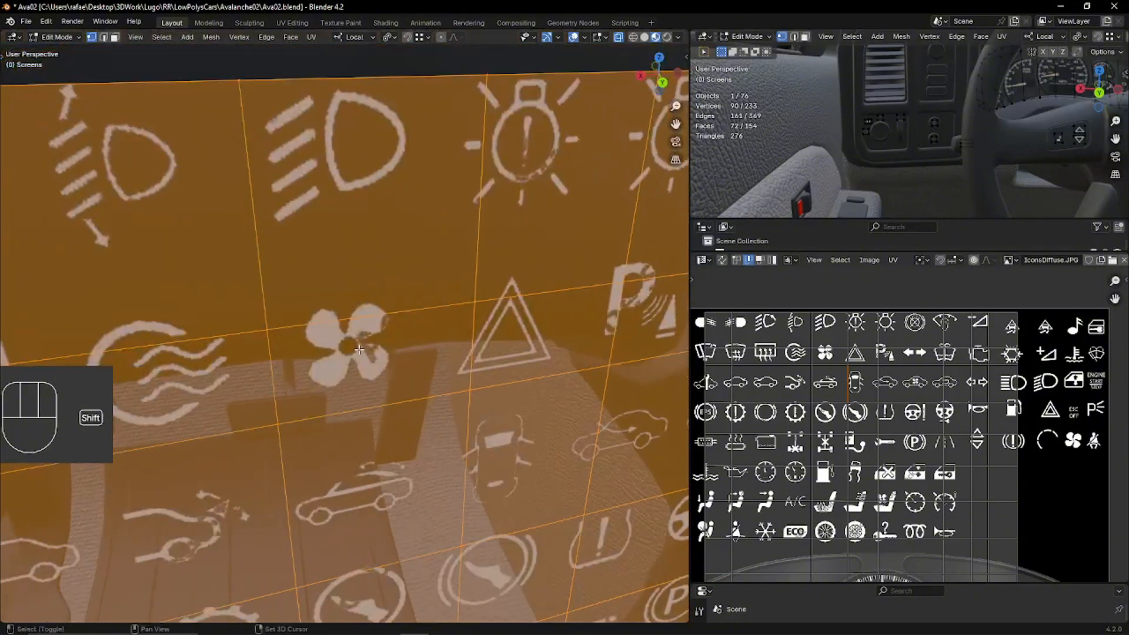
middle_click_drag(400, 264, 394, 337, "ctrl")
key("2")
left_click(393, 335, "alt")
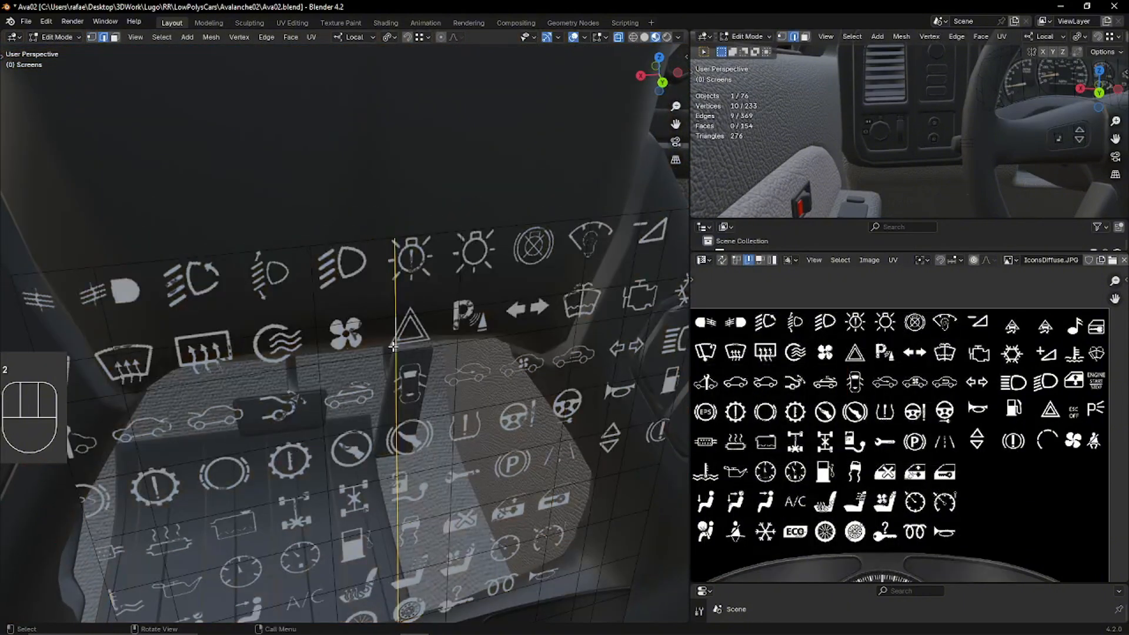
key("g")
key("g")
left_click(391, 319)
Edge-slide the horizontal loop to just below the hazard triangle and adjust the vertical loop between the triangle and parking sensor icons
left_click(417, 321, "alt")
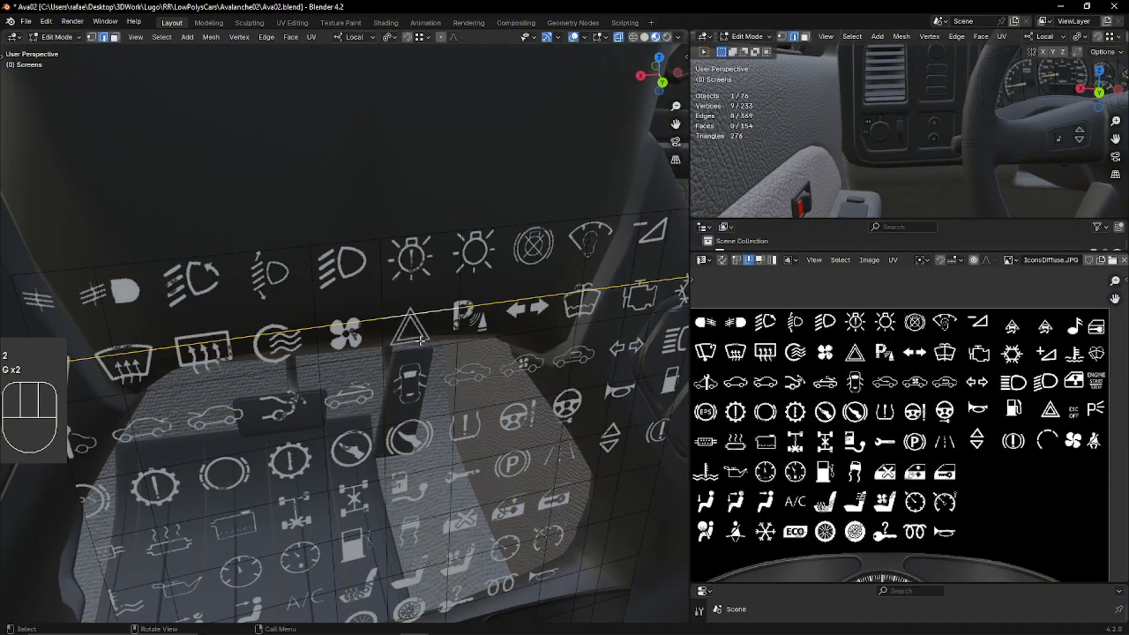
key("g")
key("g")
left_click(422, 319)
left_click(454, 327, "alt")
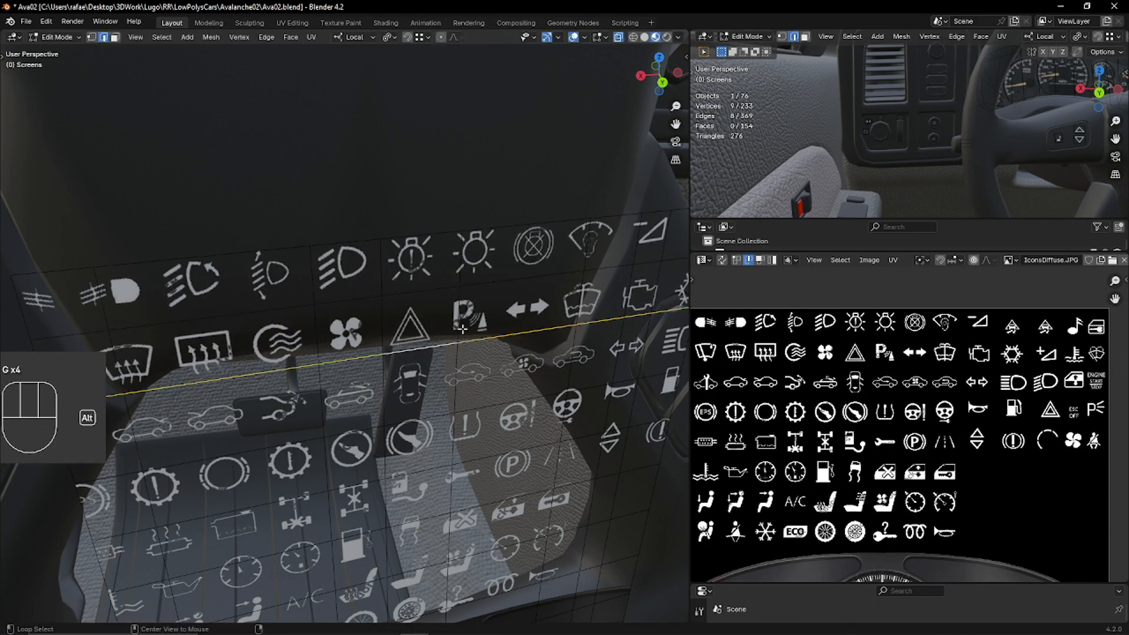
key("g")
key("g")
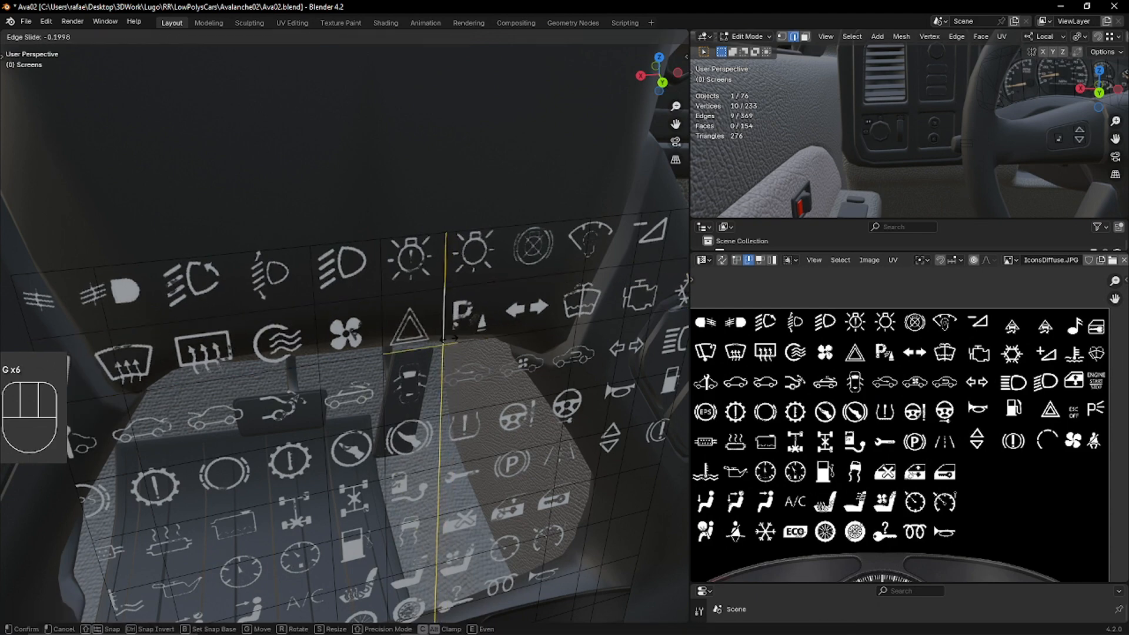
left_click(456, 337)
Check the hazard triangle face and edge-slide the horizontal loop above it down closer to the triangle
key("3")
left_click(438, 339)
middle_click_drag(521, 355, 383, 350, "shift")
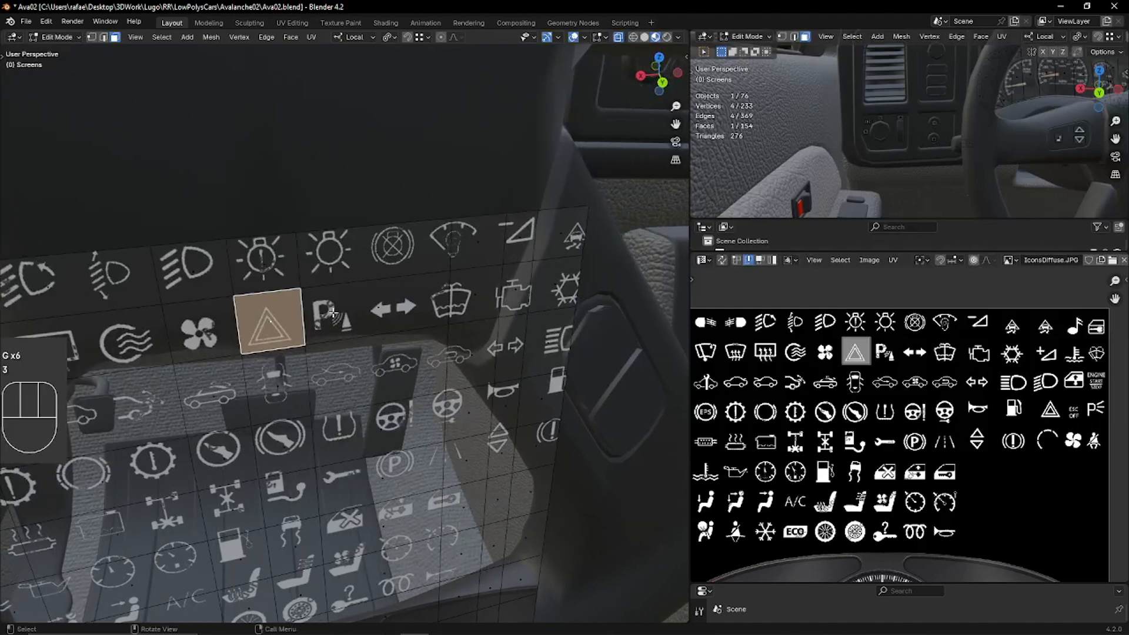
key("2")
left_click(288, 287, "alt")
left_click(289, 289, "alt")
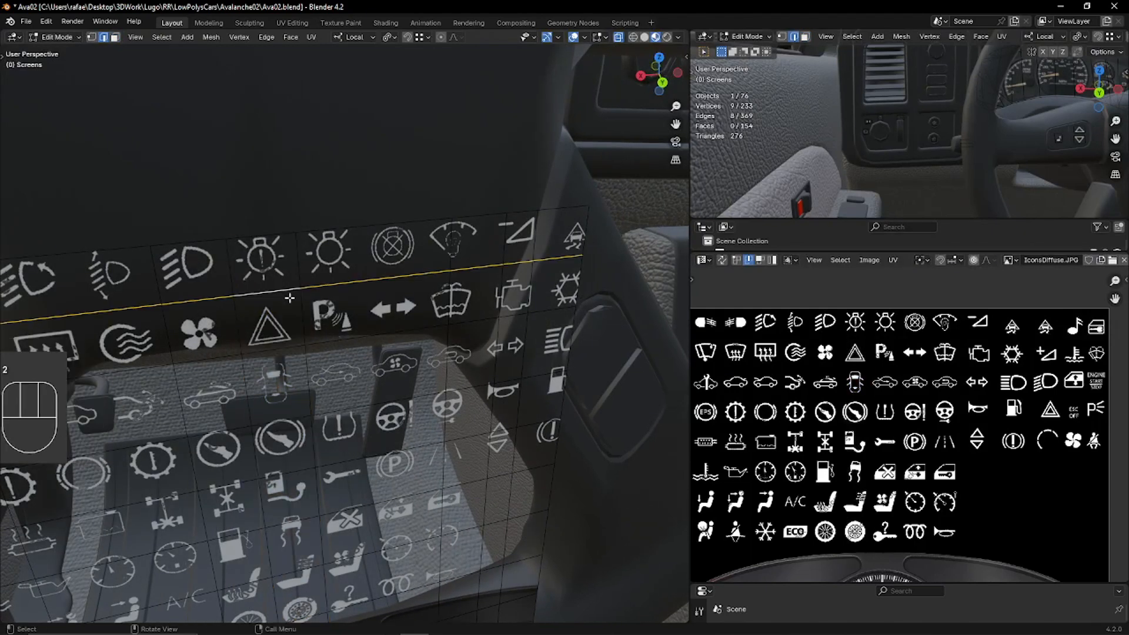
key("g")
key("g")
left_click(296, 310)
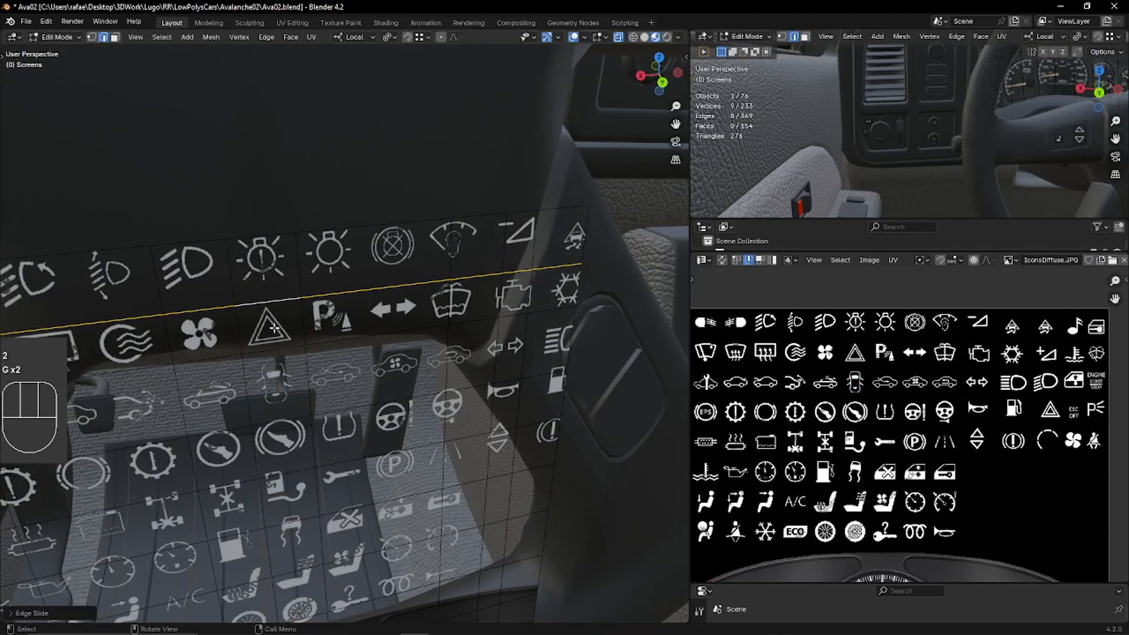
Duplicate the hazard triangle face and place the copy near the grid's edge beside the lower right button pad
key("3")
left_click(270, 329)
middle_click_drag(269, 328, 272, 339)
key("shift+d")
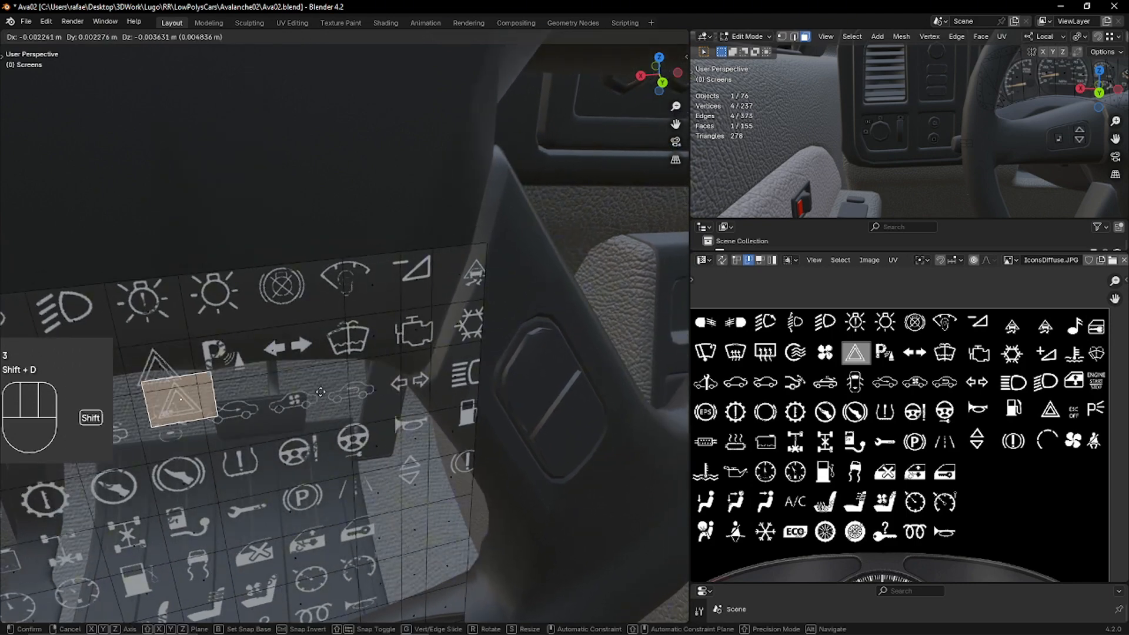
left_click(527, 425)
key("1")
left_click(455, 425, "shift")
left_click(457, 425, "shift")
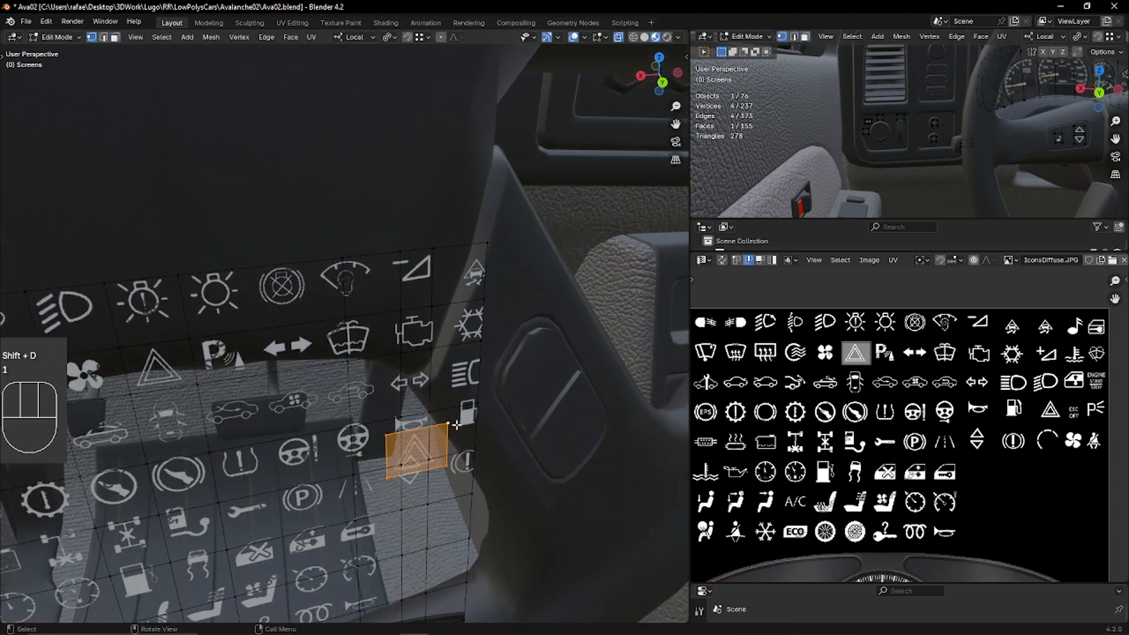
Move the duplicated hazard face to the lower right button pad with snapping, and try to shift it along local Y
key("shift+Tab")
key("g")
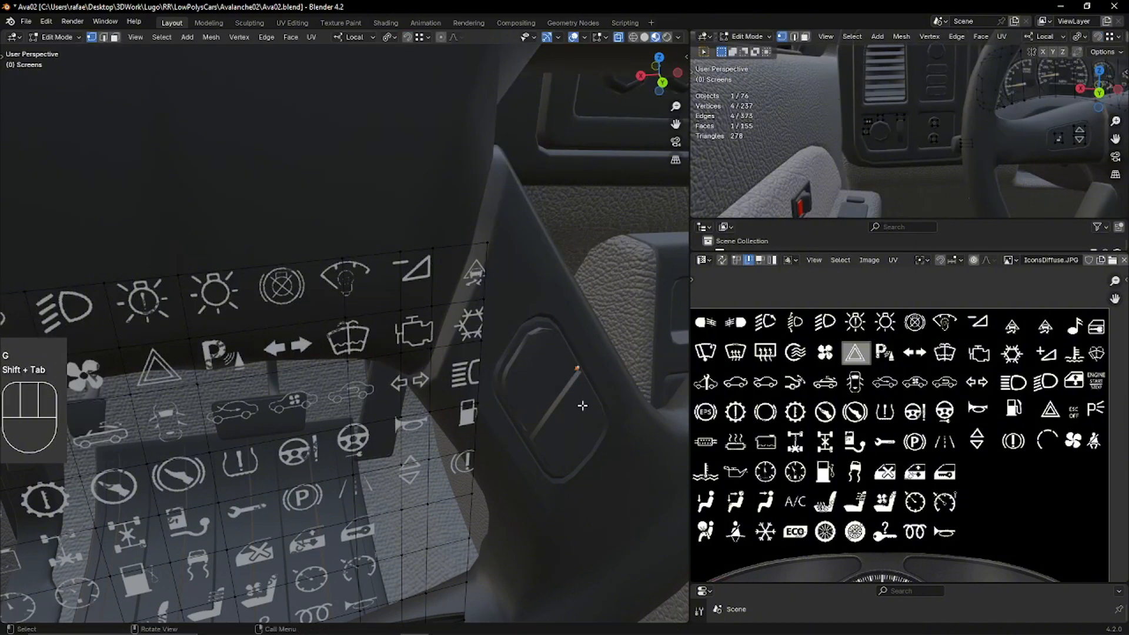
key("y")
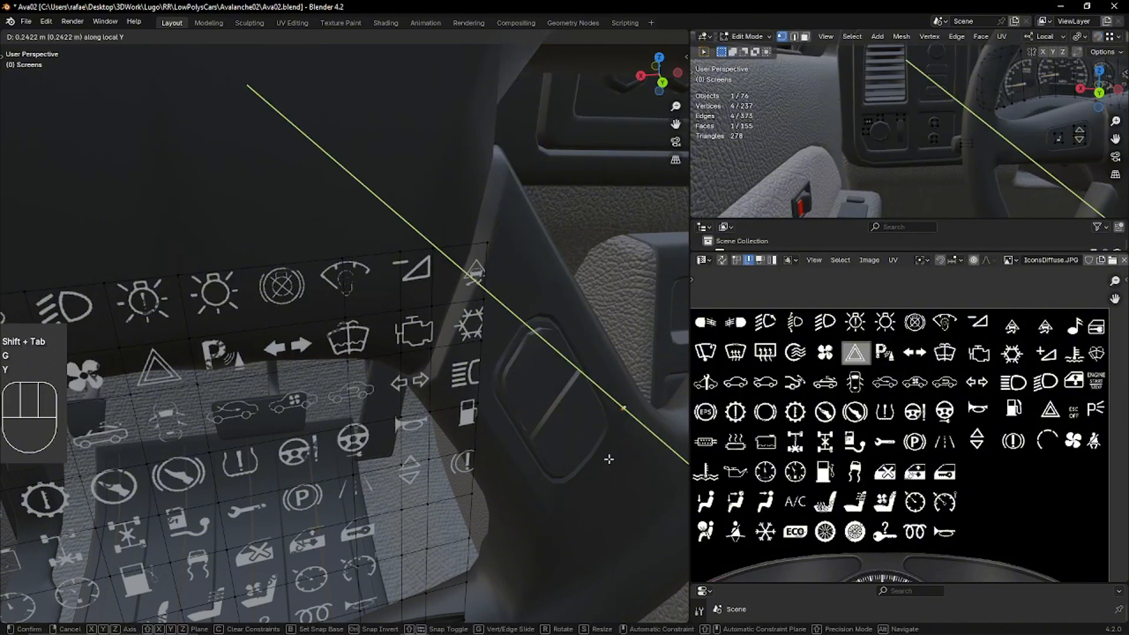
key("Escape")
Snap the duplicated hazard face onto the lower right button pad, working in wireframe view with snapping enabled
key("alt+z")
middle_click_drag(583, 396, 564, 391, "shift")
key("z")
left_click(467, 396)
key("alt+z")
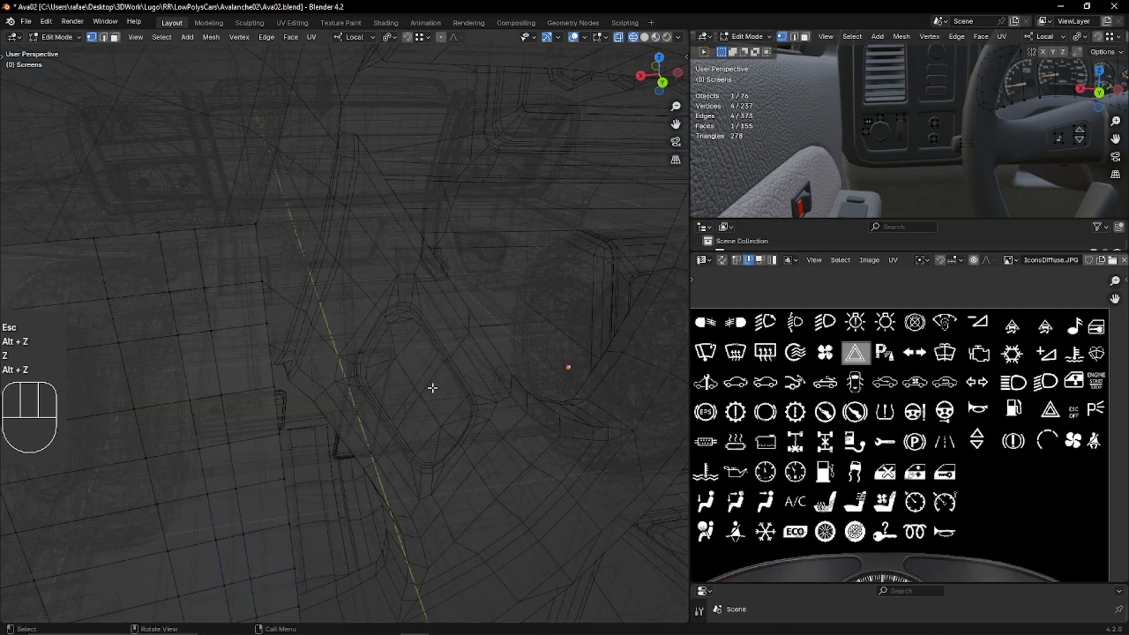
key("g")
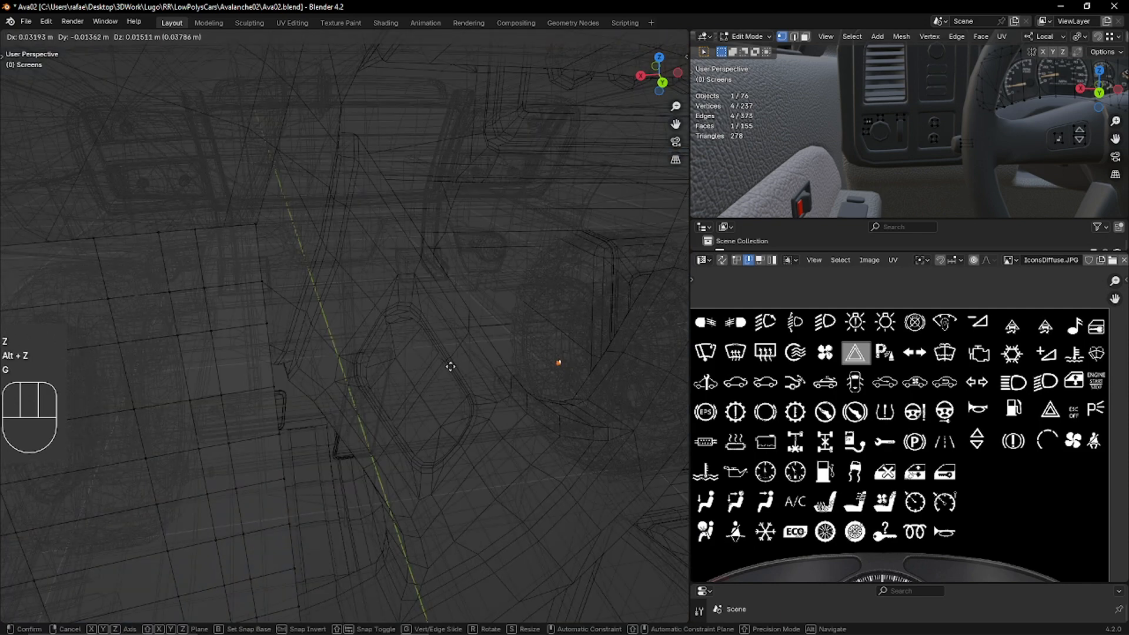
right_click(438, 366)
key("shift+Tab")
key("g")
left_click(438, 364)
key("alt+z")
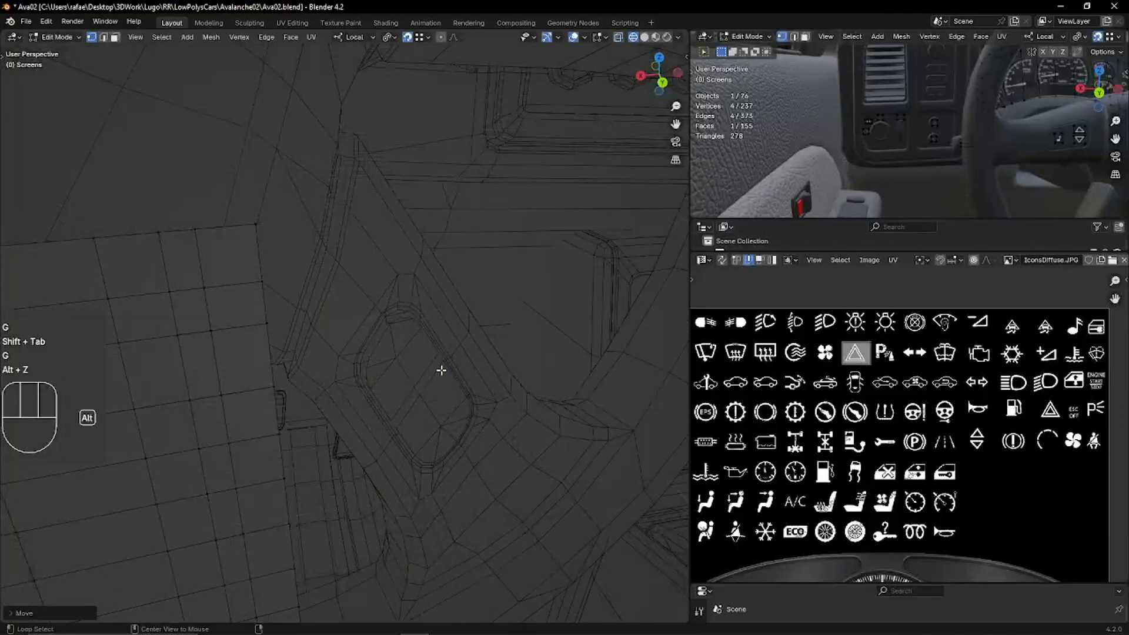
key("g")
left_click(406, 366)
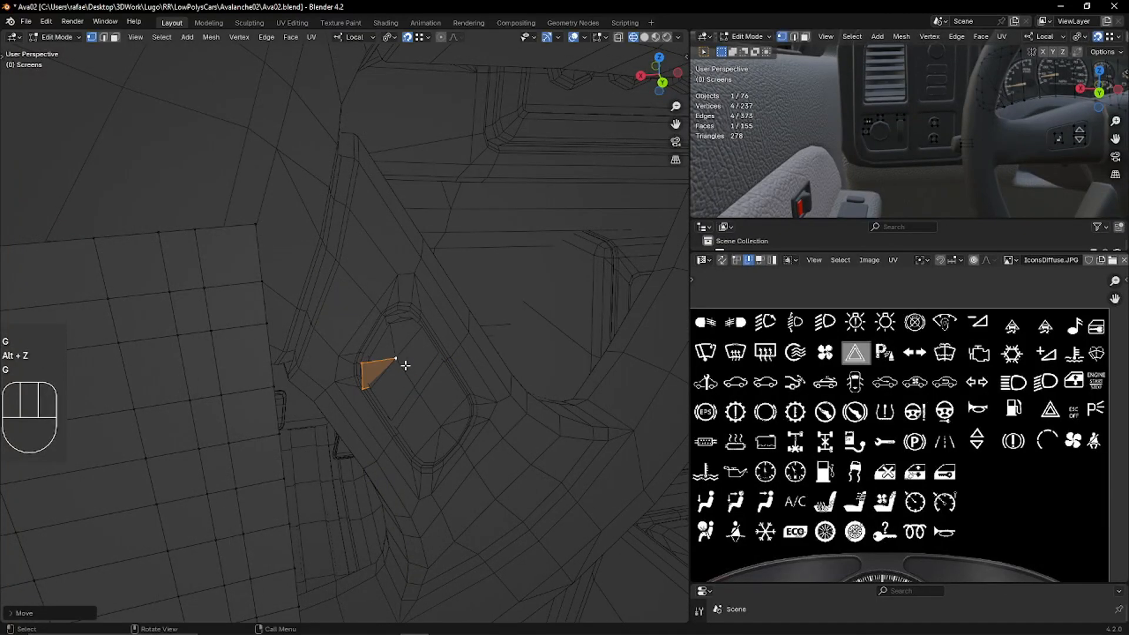
Show the hazard face on the button pad up close in solid shading with X-ray off
middle_click_drag(408, 371, 408, 362, "ctrl")
key("alt+z")
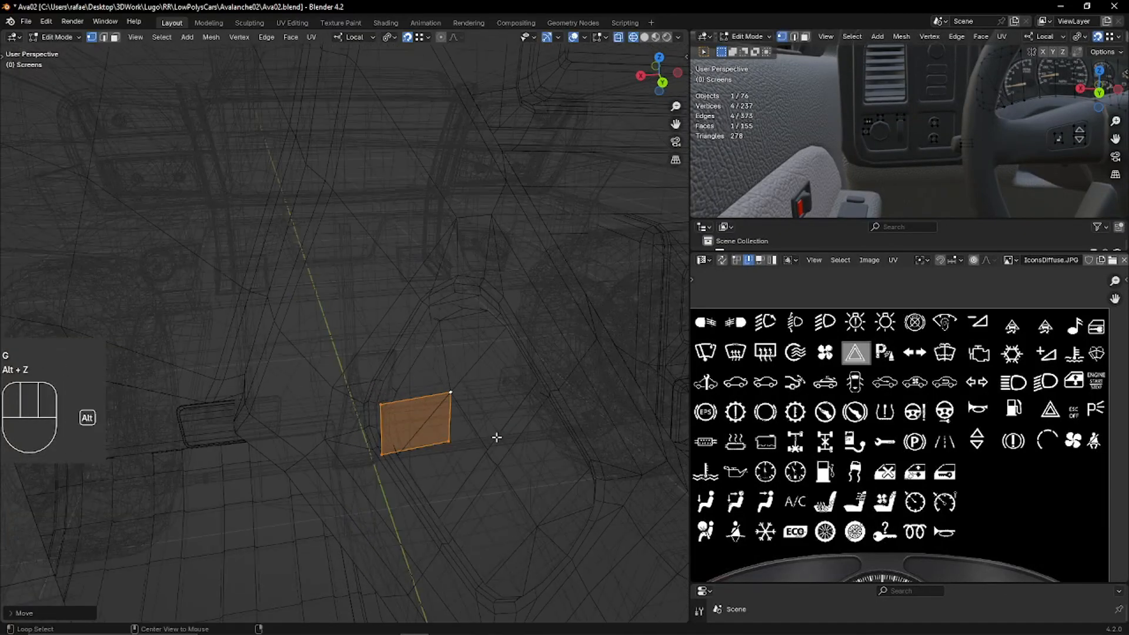
key("z")
left_click(544, 456)
key("alt+z")
key("alt+z")
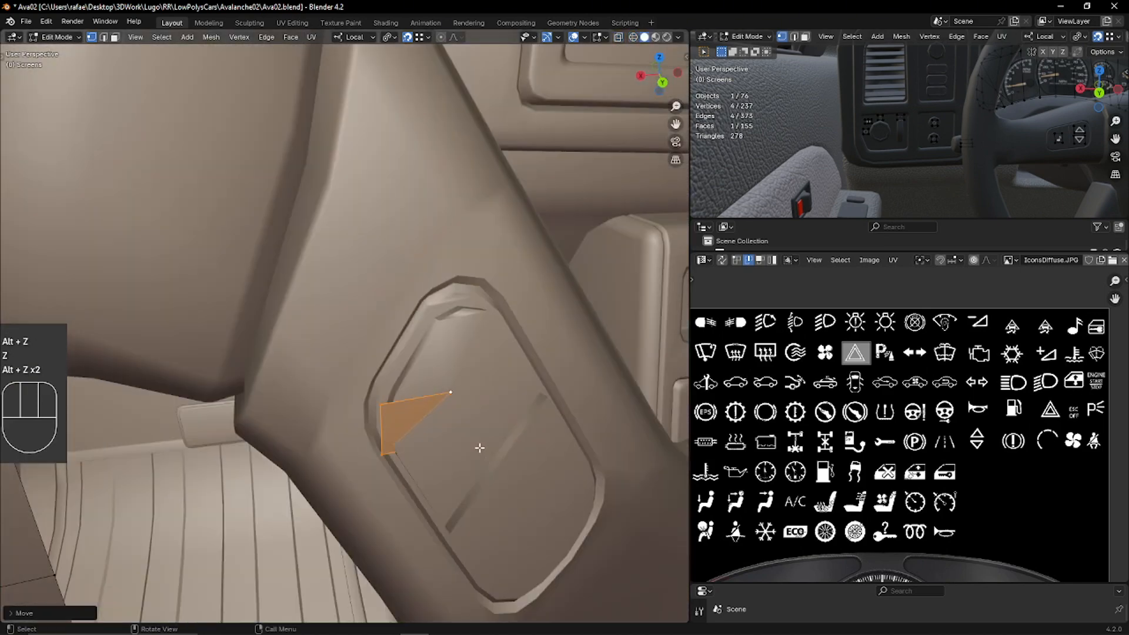
key("g")
key("t")
key("Escape")
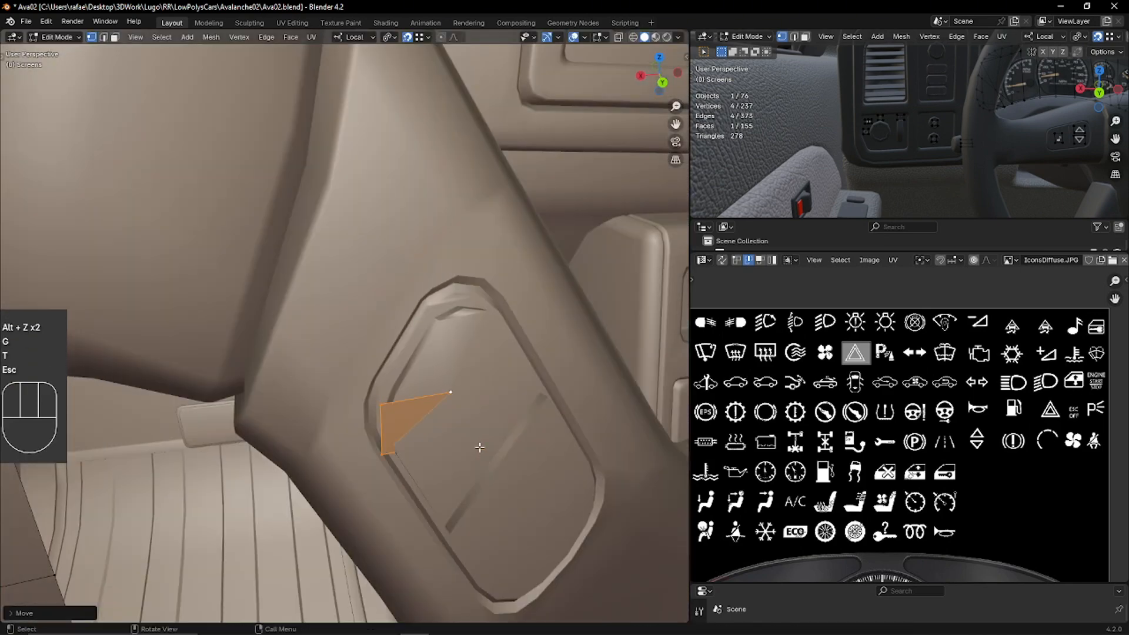
key("g")
key("Escape")
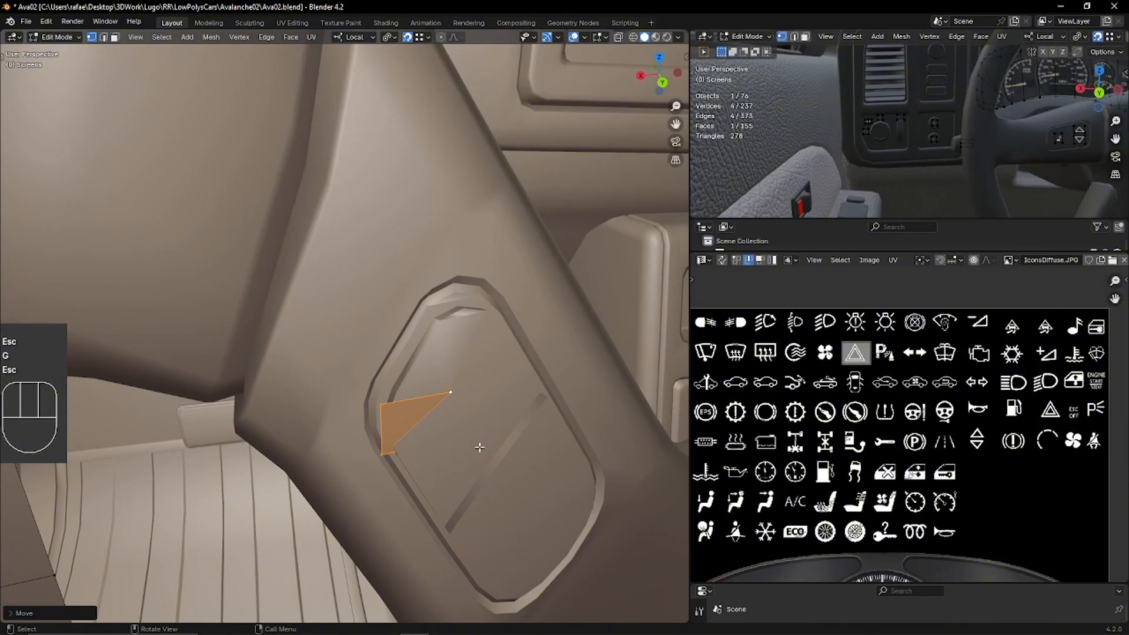
Disable snapping and move the hazard face along local Y, Z and X into the pad's upper button half
key("shift+Tab")
key("g")
key("y")
left_click(488, 451)
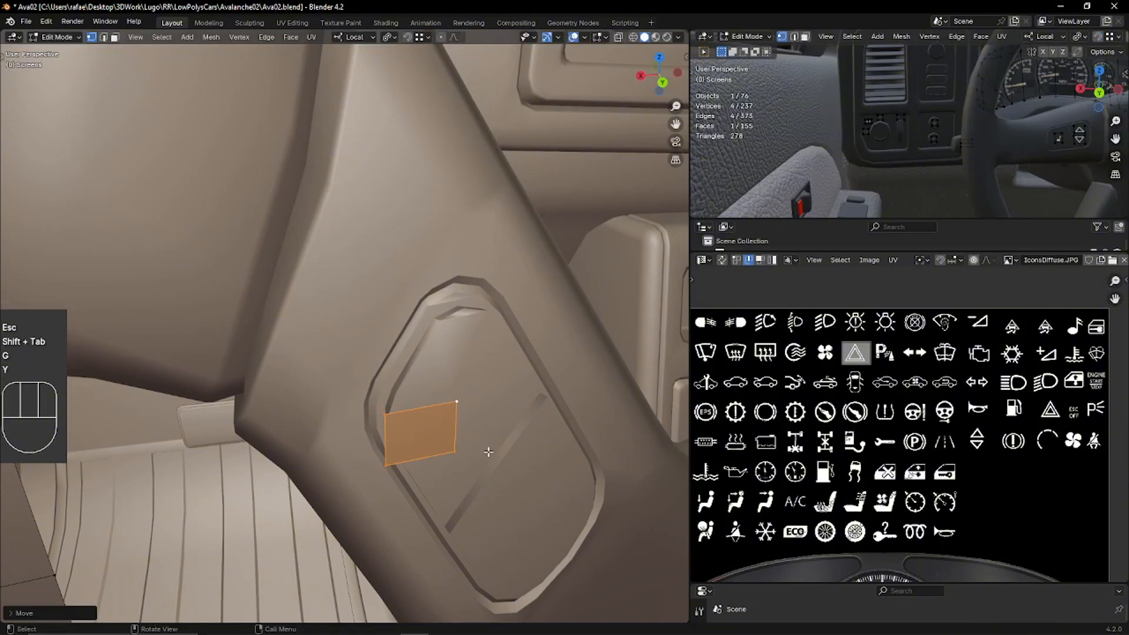
key("g")
key("z")
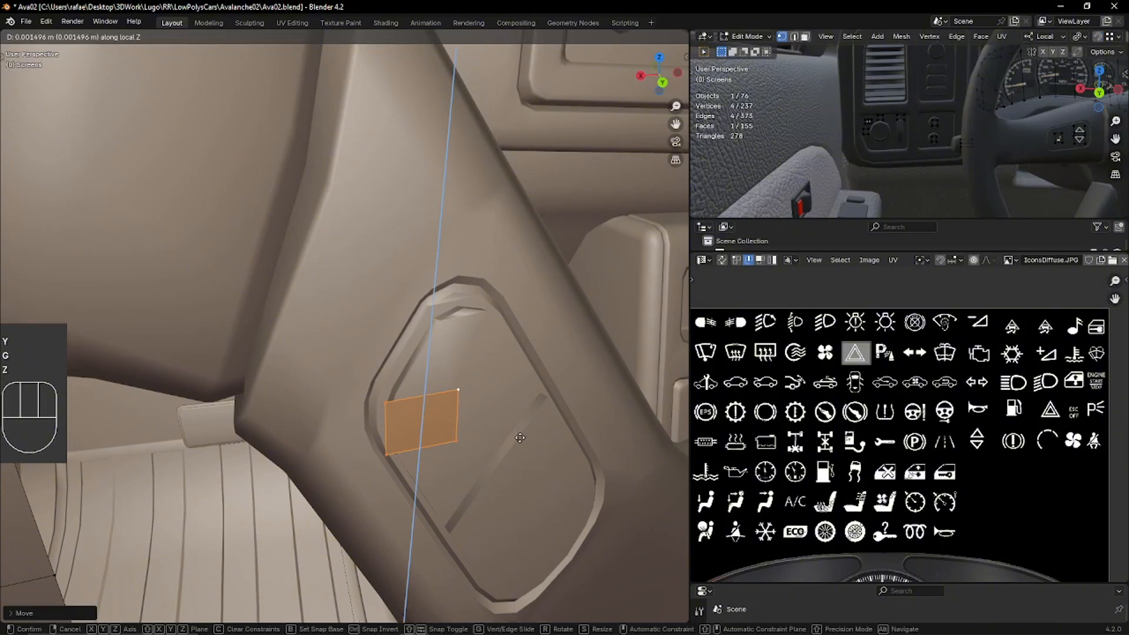
left_click(520, 438)
key("g")
key("x")
left_click(568, 435)
Scale the hazard face up and shift it slightly along local Y against the pad surface
key("s")
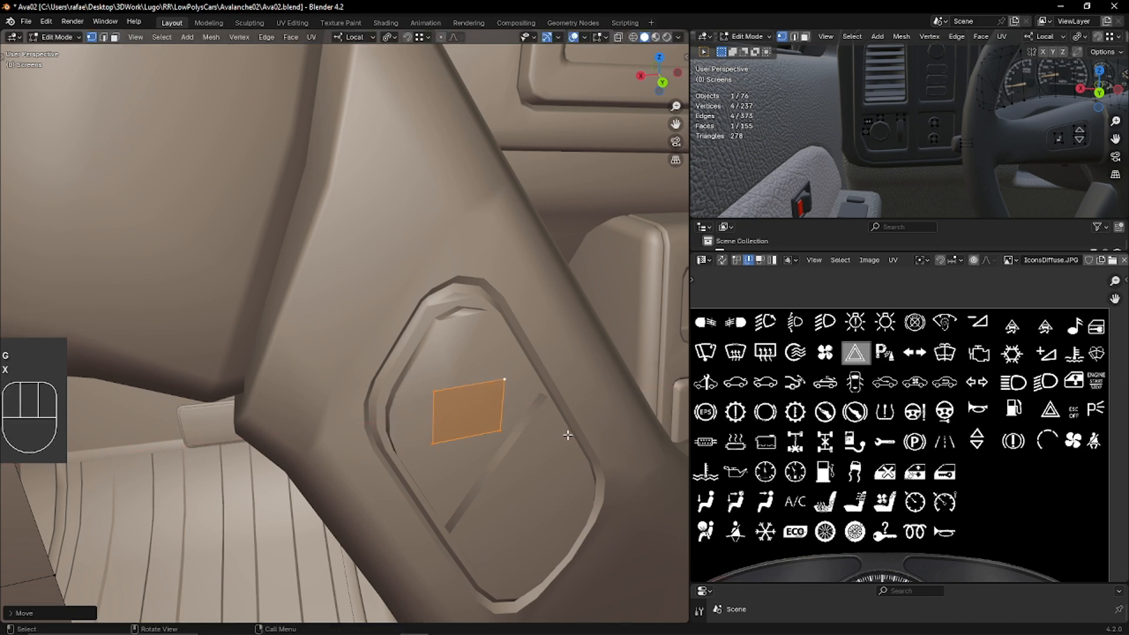
left_click(585, 462)
key("g")
key("y")
key("shift")
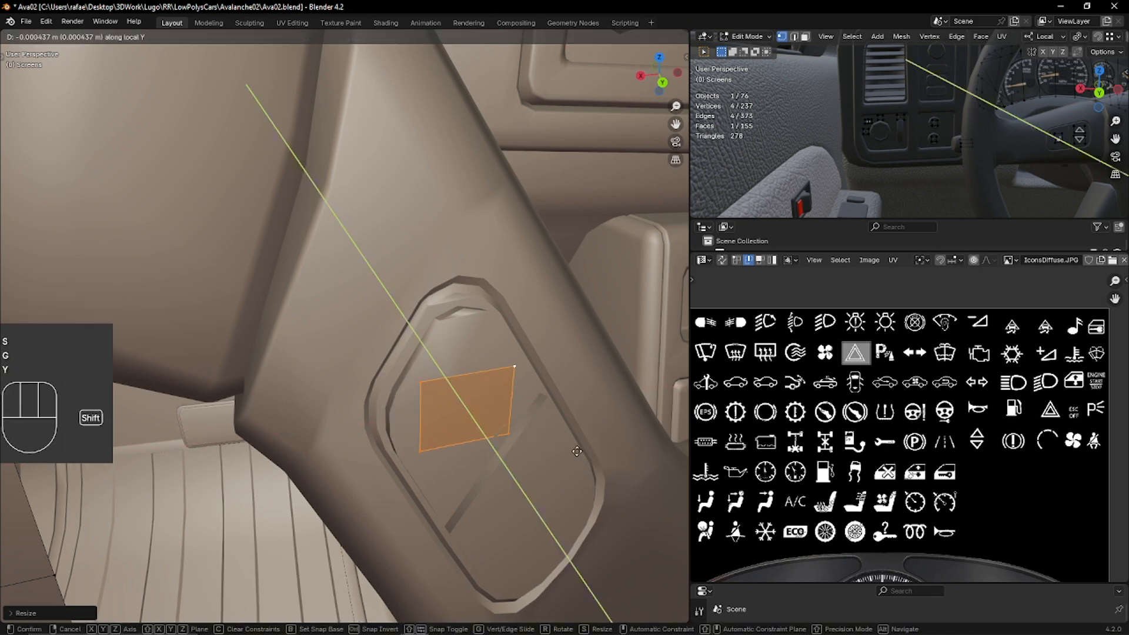
left_click(560, 433)
Rotate the hazard face about local X and local Z to align it with the button pad
key("r")
key("x")
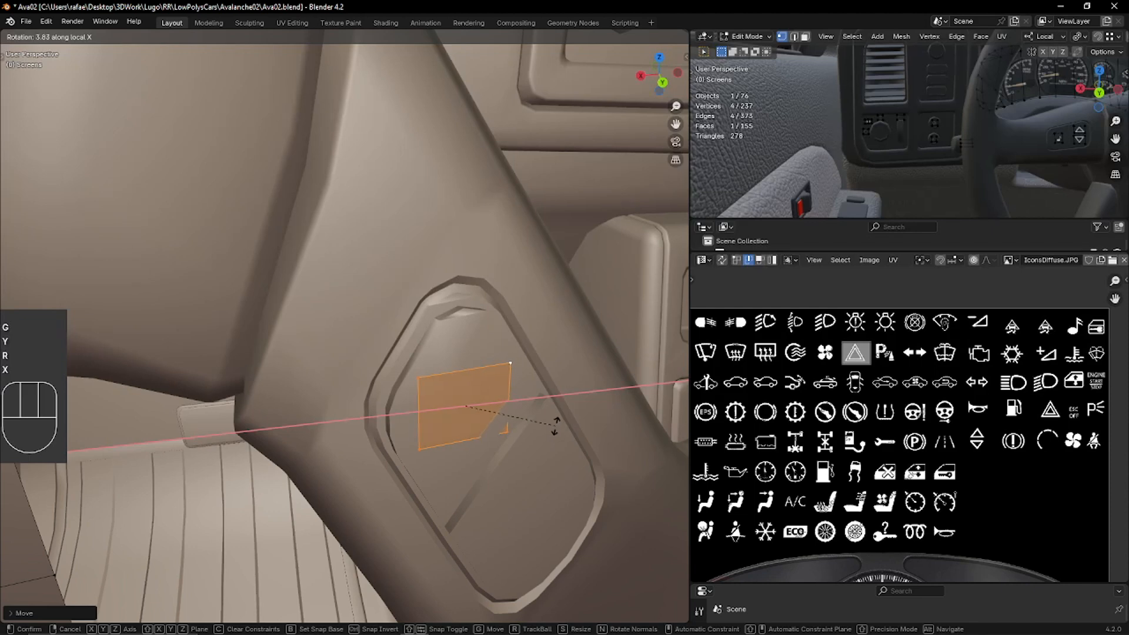
left_click(550, 412)
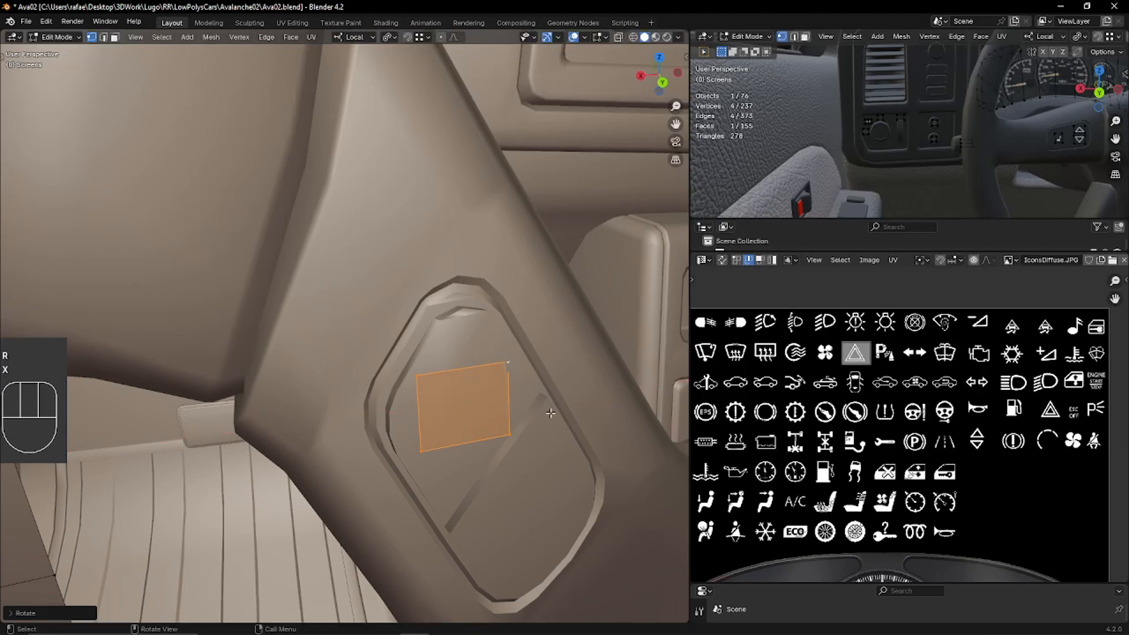
key("r")
key("z")
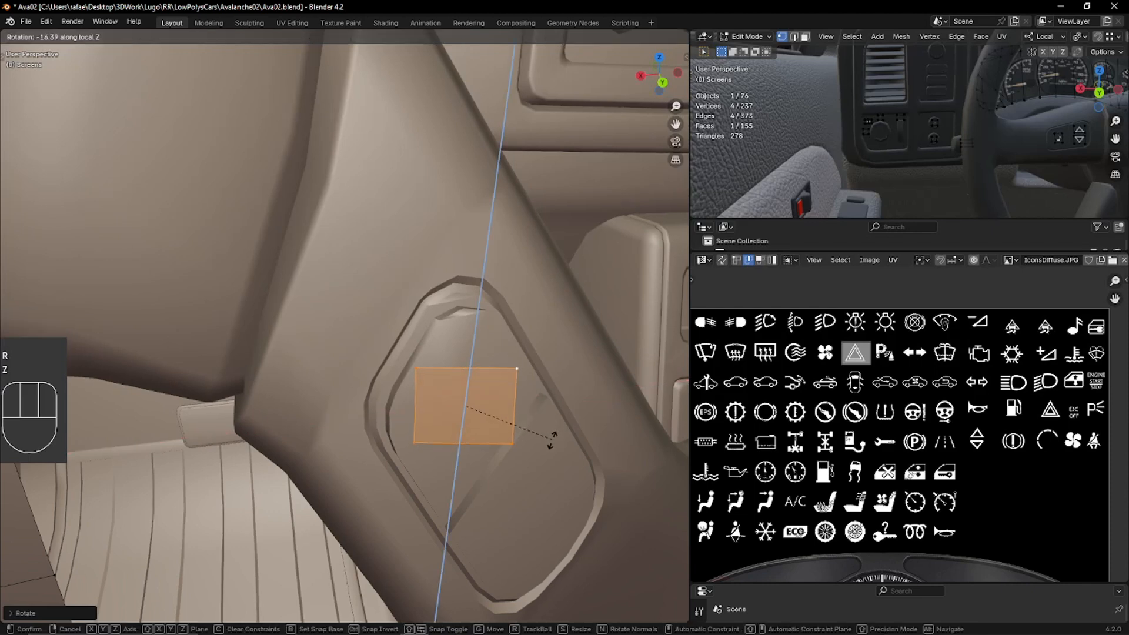
left_click(550, 431)
Fine-tune the hazard face along local Y and switch the viewport to Material Preview
key("g")
key("y")
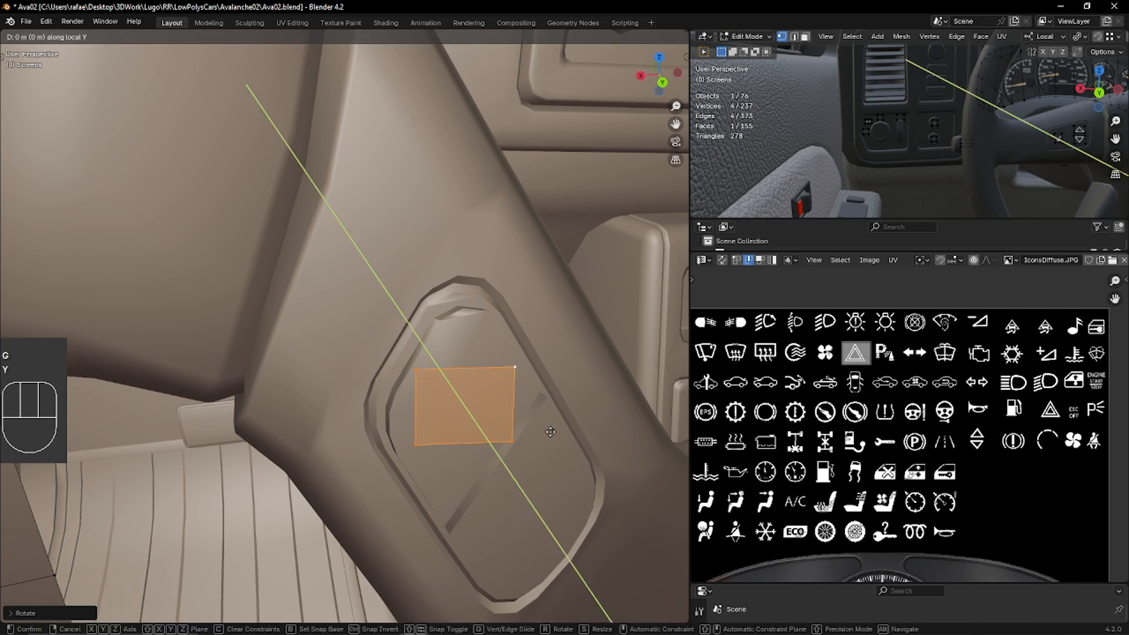
left_click(548, 425)
key("z")
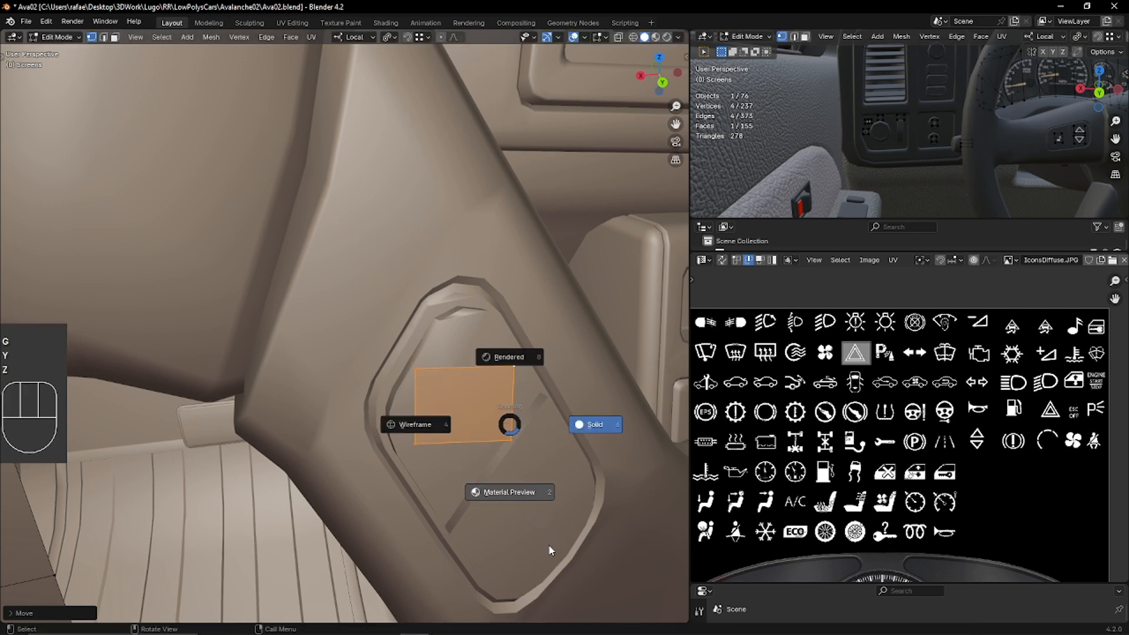
left_click(541, 539)
scroll(536, 535, "down", 8)
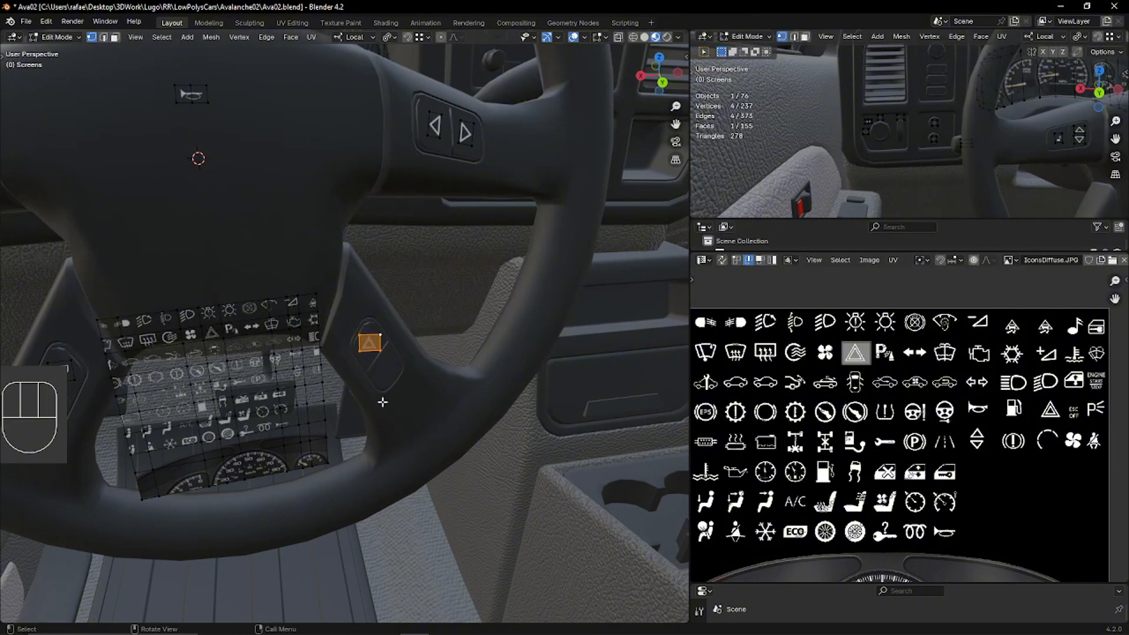
Edge-slide the vertical loops of the icon grid to either side of the key with question mark icon
left_click(246, 414)
middle_click_drag(246, 414, 379, 428, "shift")
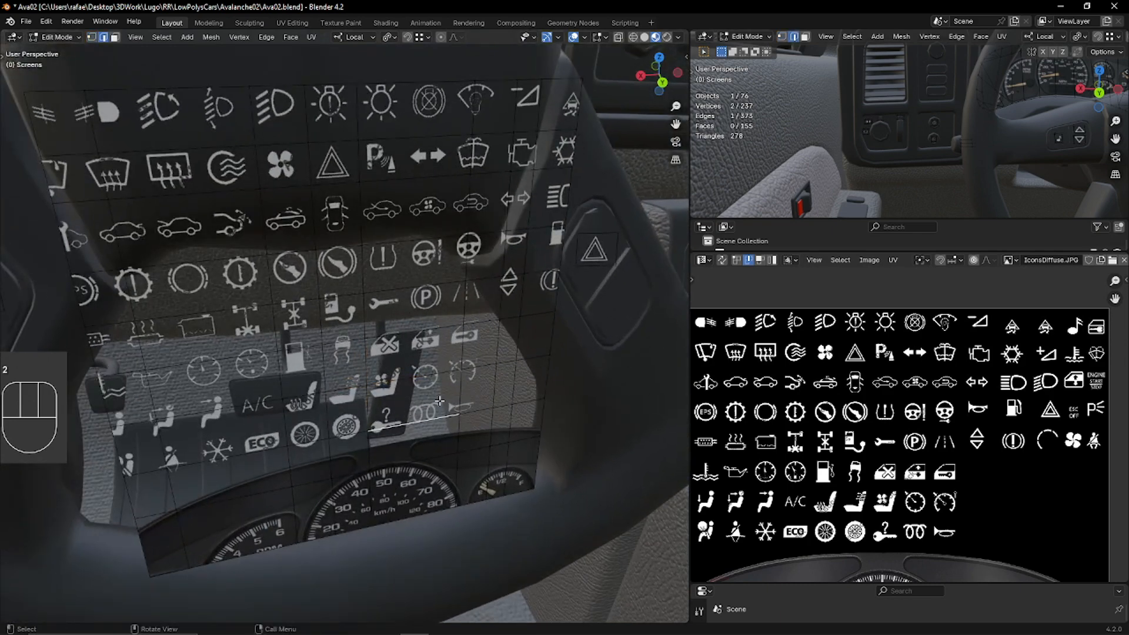
key("2")
left_click(462, 390, "alt")
key("g")
key("g")
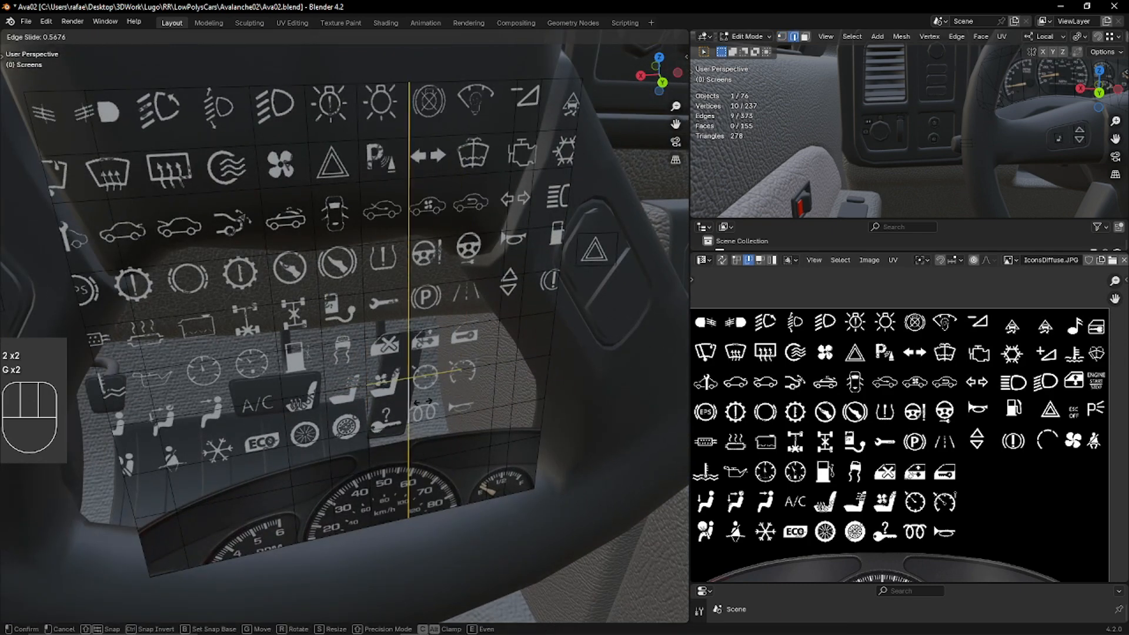
left_click(382, 415)
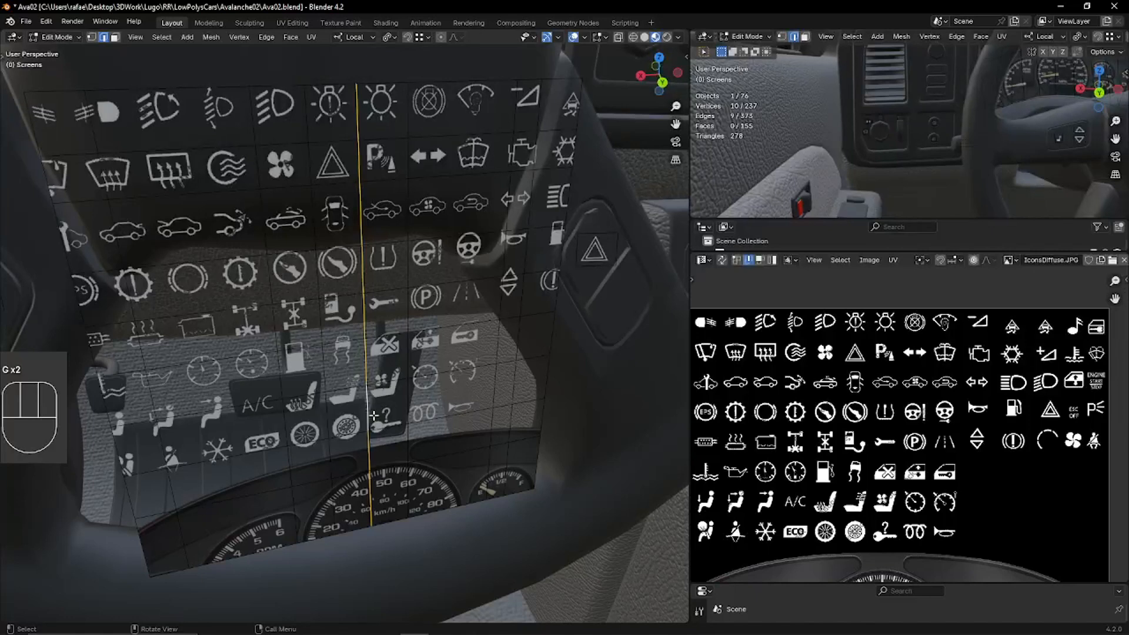
key("g")
key("g")
left_click(372, 416)
Edge-slide the horizontal loops of the grid to frame the key icon above and below
left_click(383, 433, "alt")
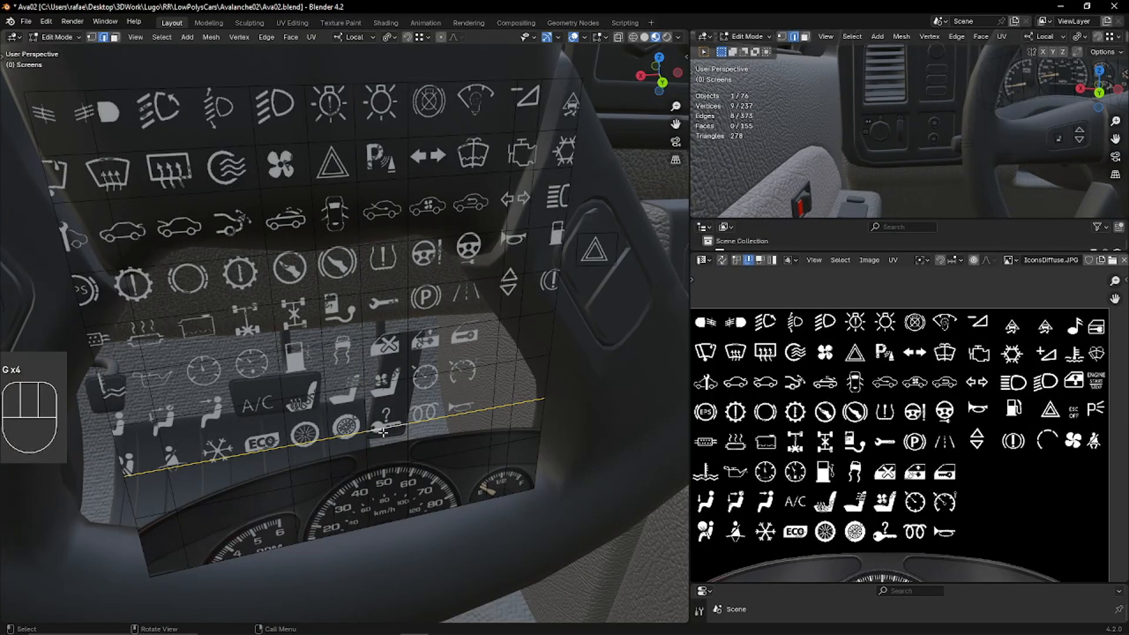
key("g")
key("g")
key("g")
key("g")
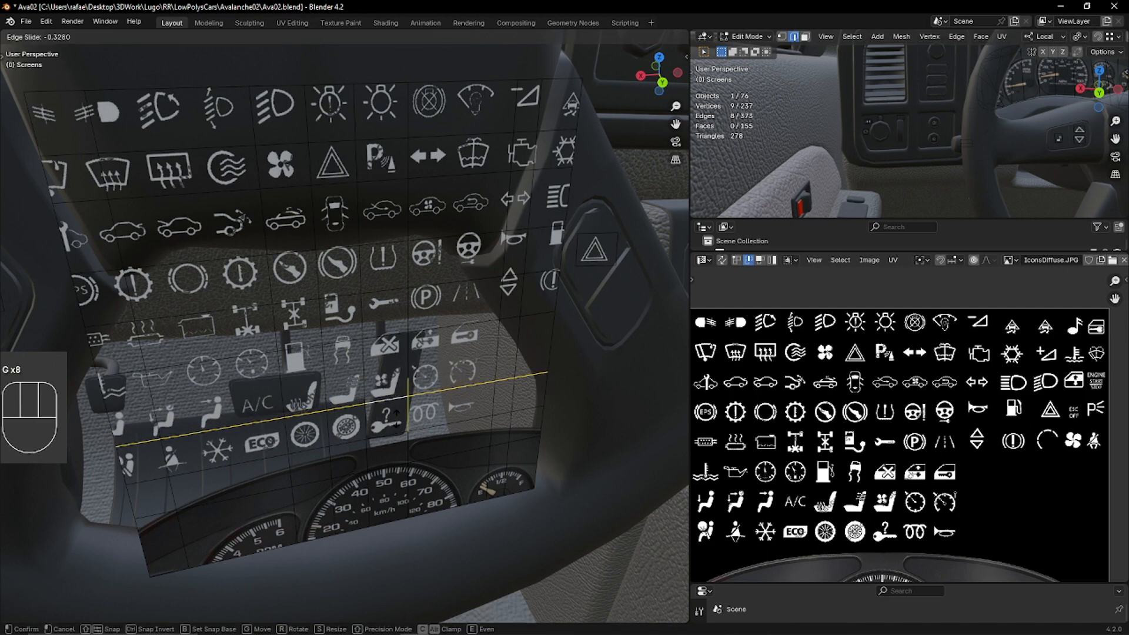
left_click(394, 413)
Duplicate the key icon face, place the copy near the grid's edge and make its upper right vertex active
key("3")
left_click(388, 418)
middle_click_drag(477, 417, 312, 417, "shift")
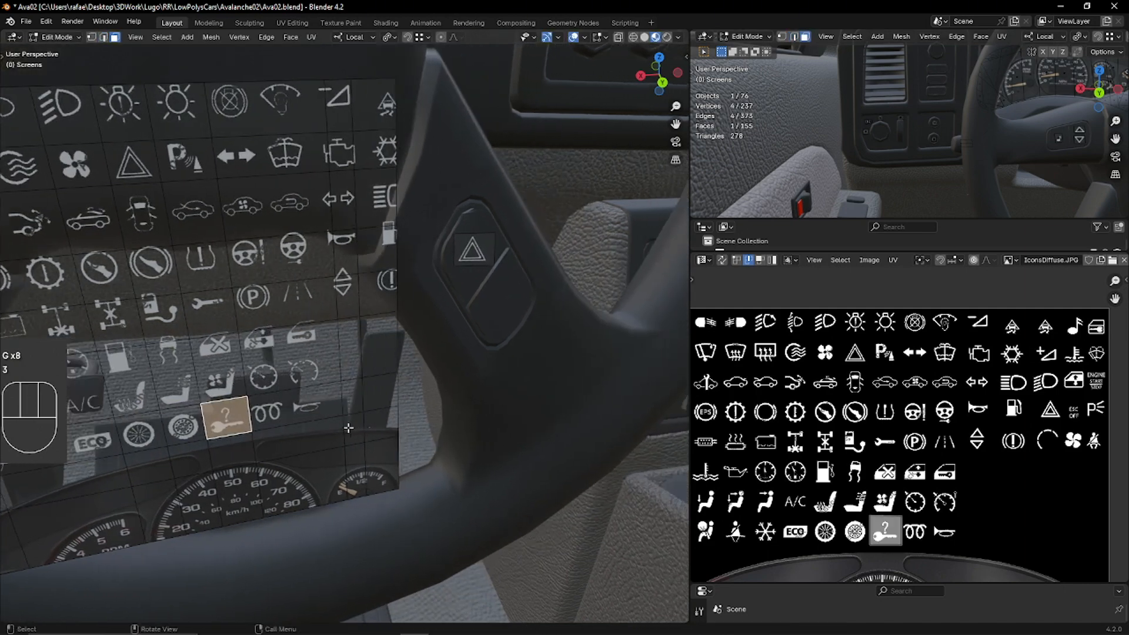
key("shift+d")
left_click(360, 381)
key("1")
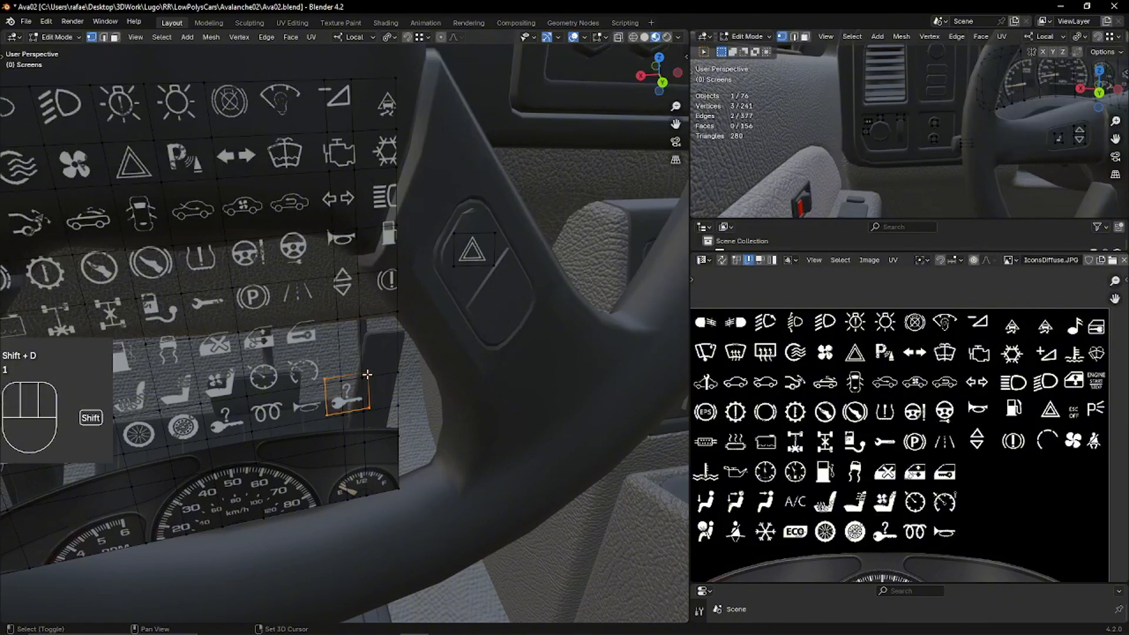
left_click(368, 373, "shift")
Switch to solid shading and snap the duplicated key face onto the lower half of the button pad
key("z")
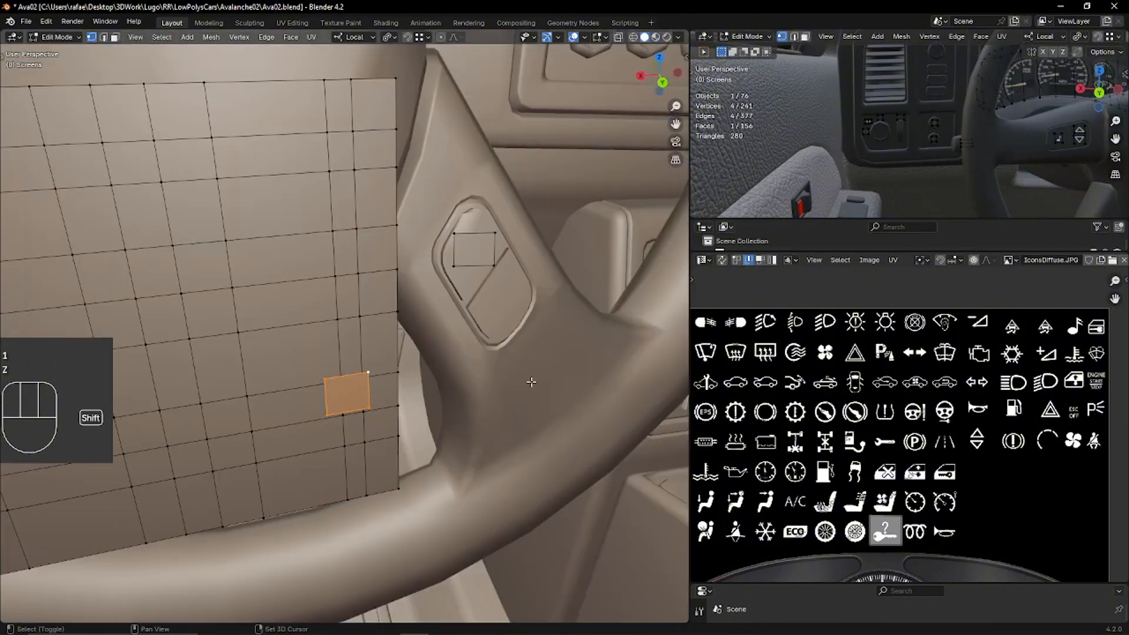
key("shift+Tab")
key("g")
left_click(509, 303)
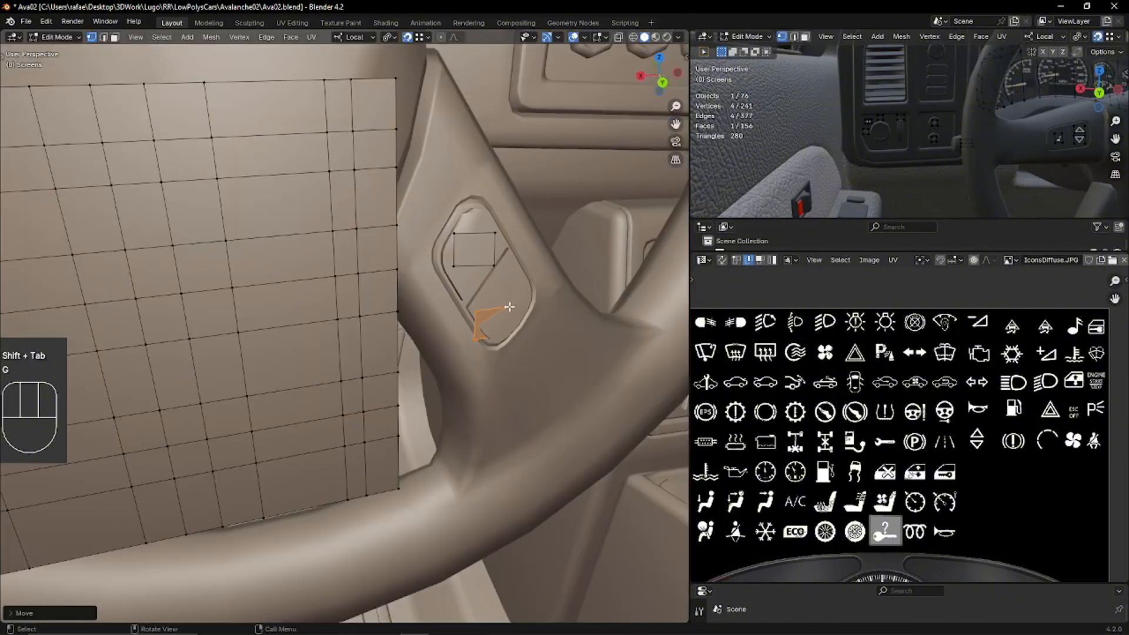
middle_click_drag(509, 303, 420, 376, "ctrl")
Disable snapping and move the key face along local Z and local X to center it in the lower button half
key("g")
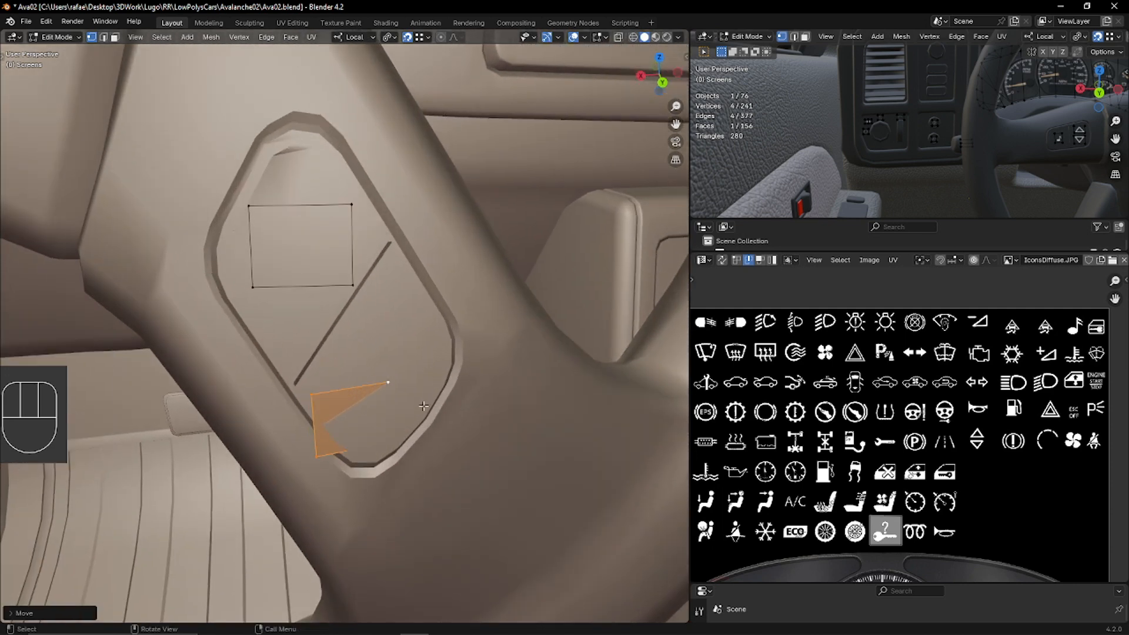
key("z")
key("Escape")
key("shift+Tab")
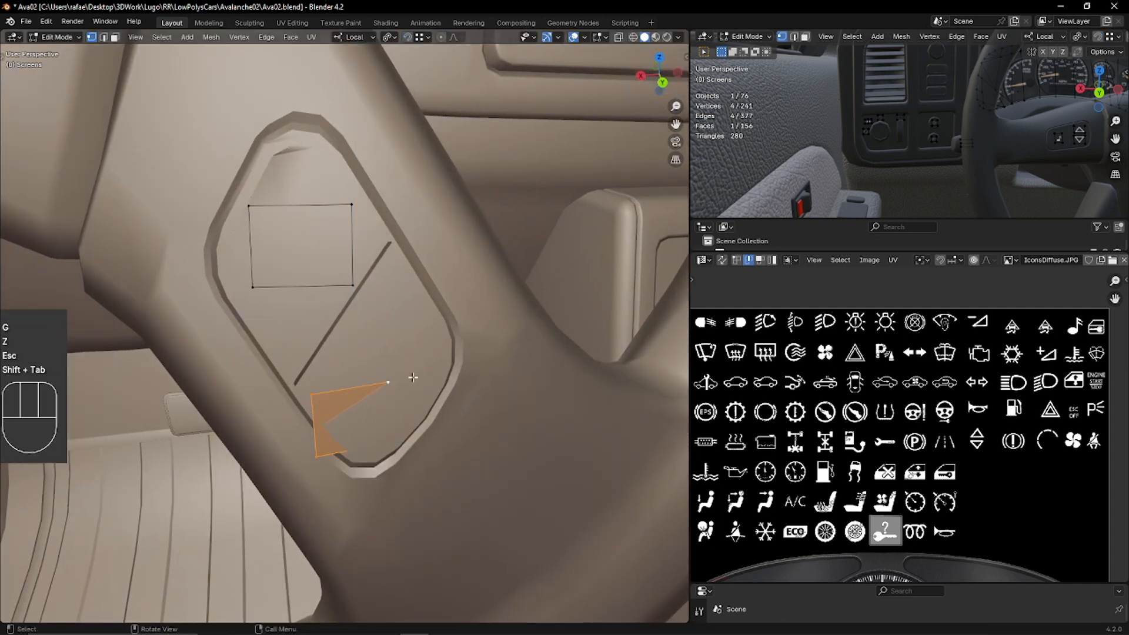
key("g")
key("z")
left_click(409, 344)
key("g")
key("x")
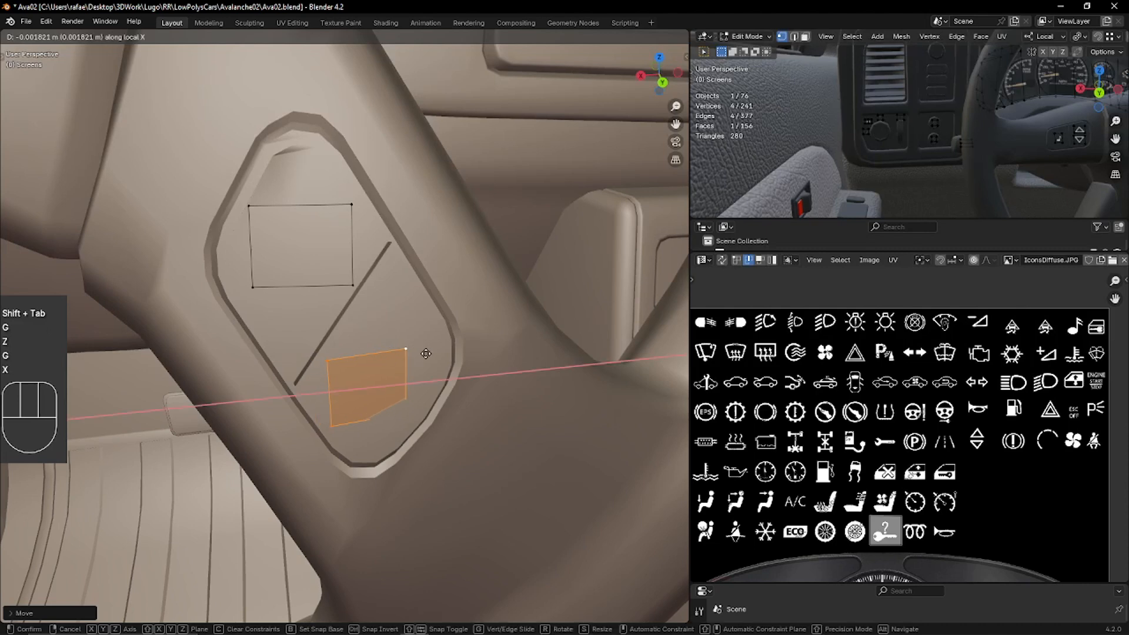
left_click(434, 353)
Rotate the key face about -5.5° around local Z and about 5° around local X to match the pad
key("r")
key("z")
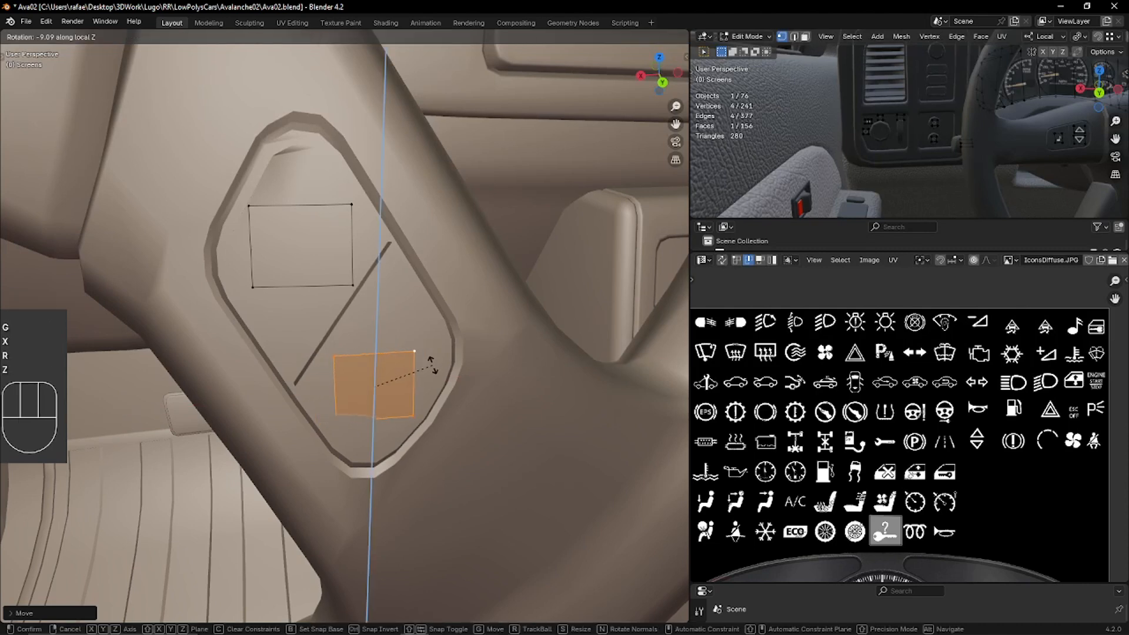
key("shift")
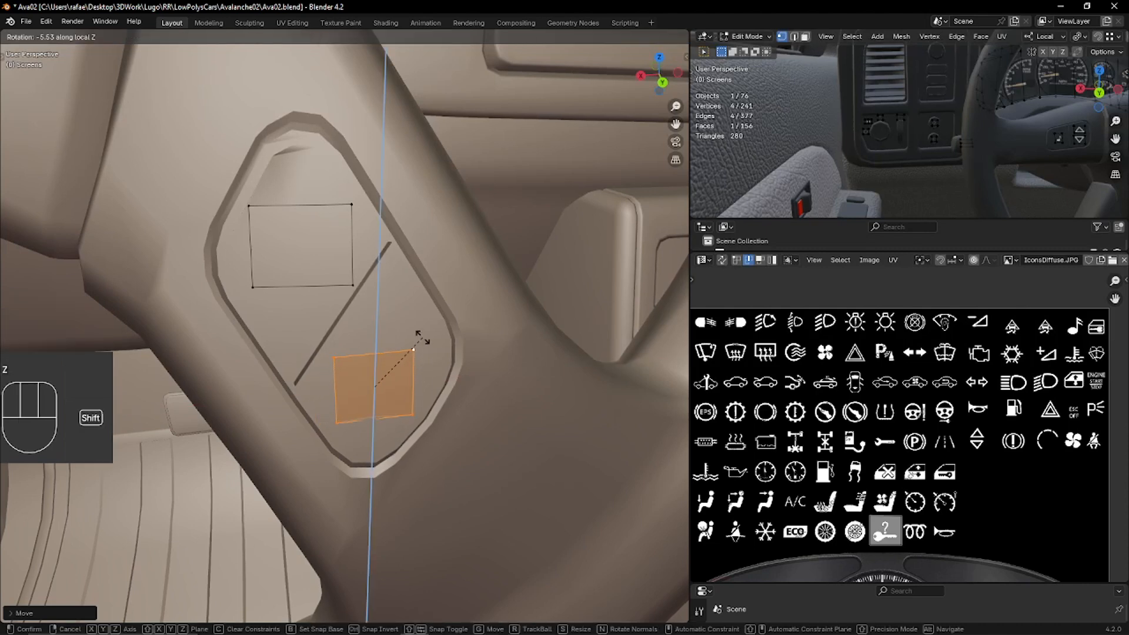
key("r")
key("x")
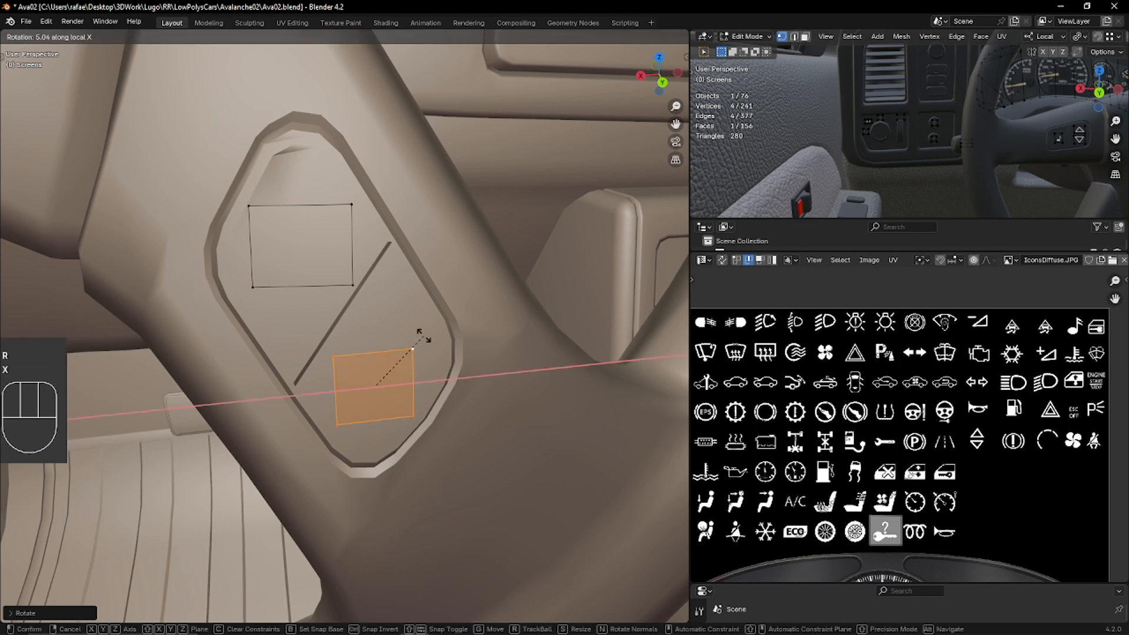
Rotate the key face about 5.9° around local X and slightly around local Z, nudging it along local Y onto the pad surface
key("g")
key("y")
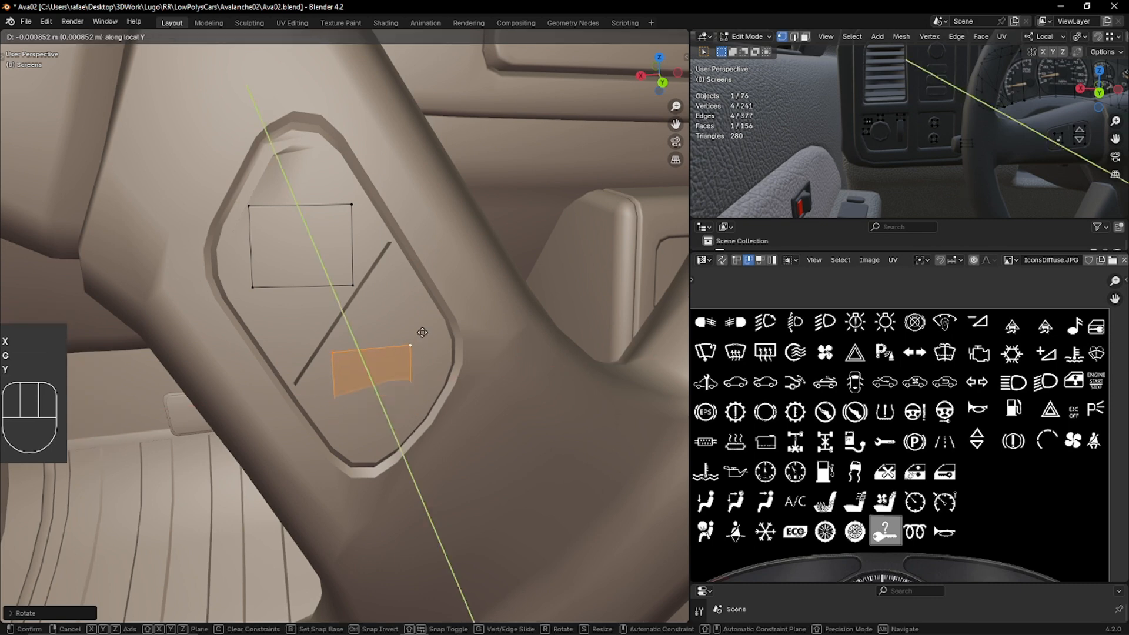
key("r")
key("x")
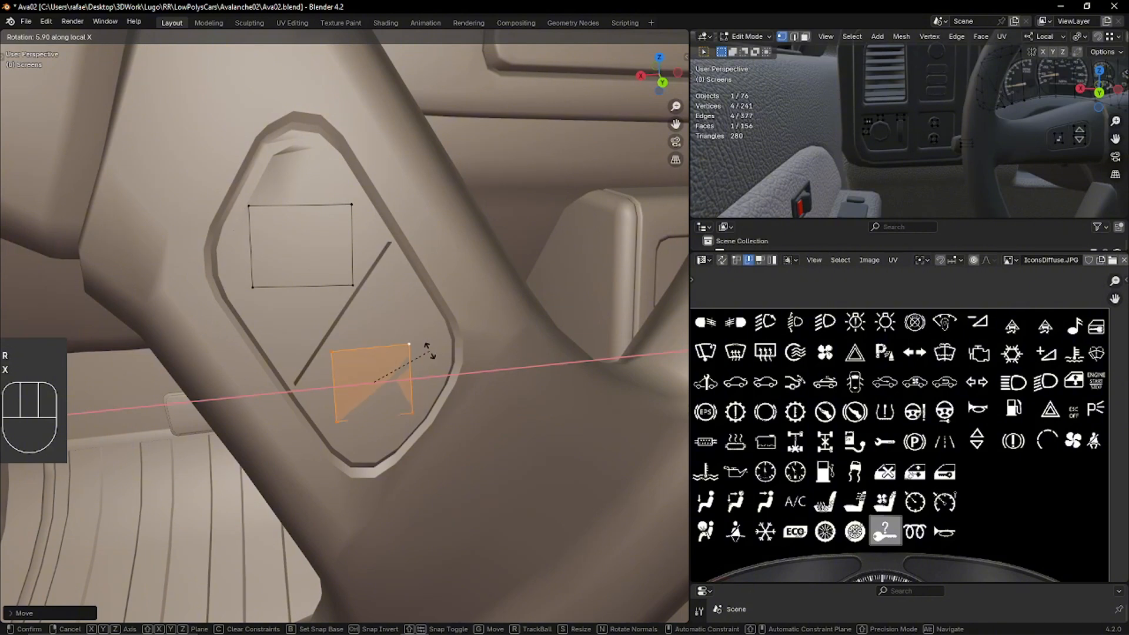
left_click(428, 348)
key("r")
key("z")
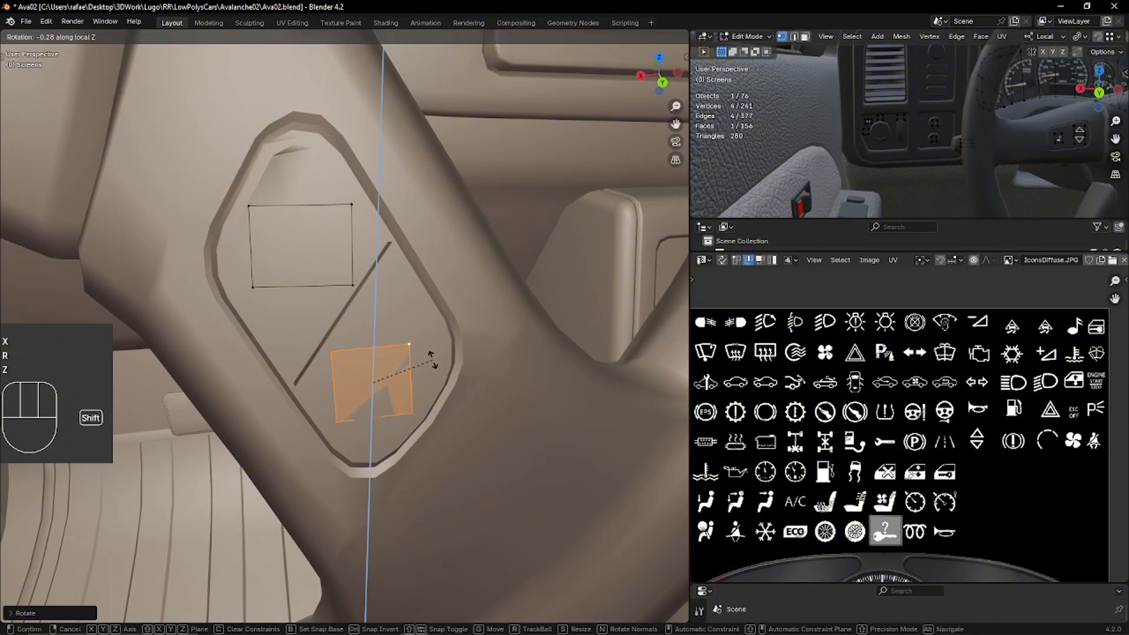
key("g")
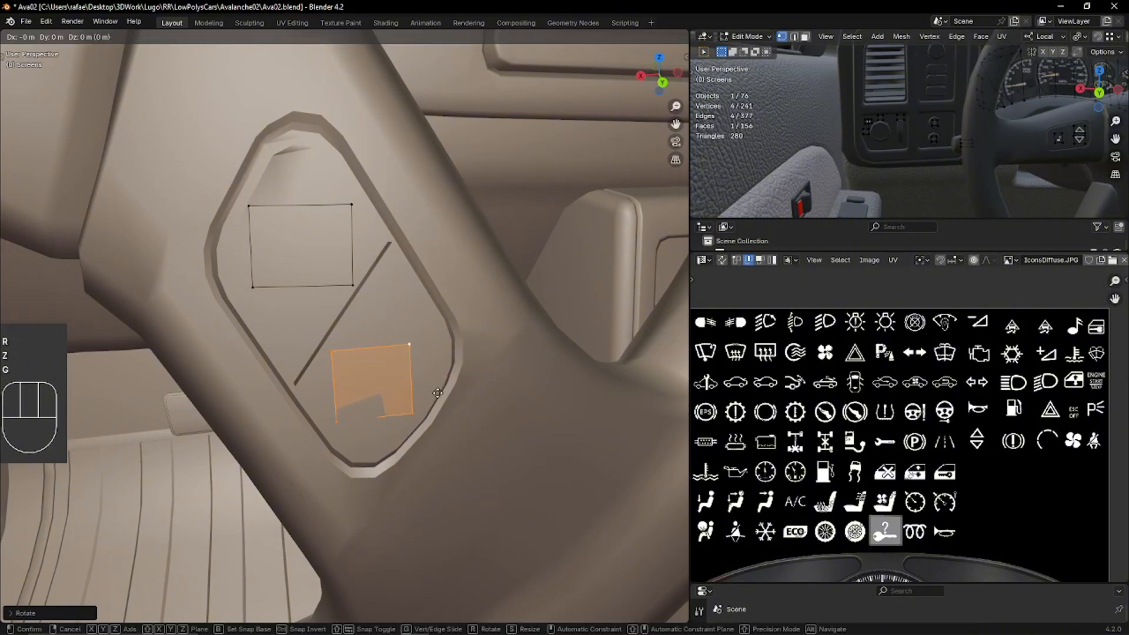
key("y")
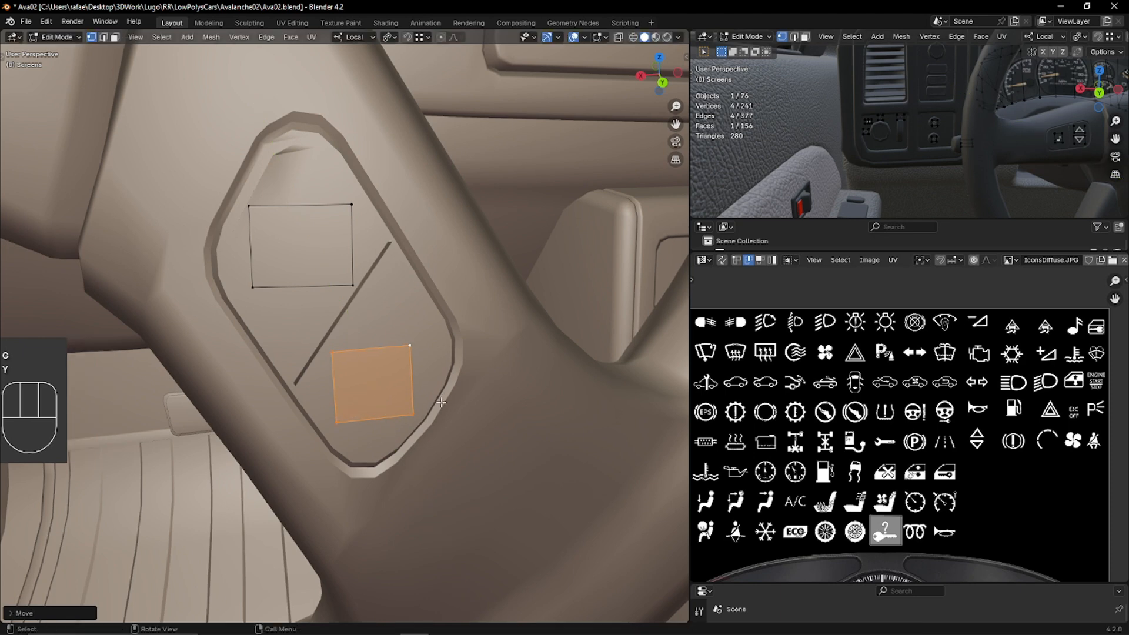
Shift the key face along local Z, local X and local Y to recenter it in the lower half of the button pad
key("z")
left_click(442, 385)
key("g")
key("x")
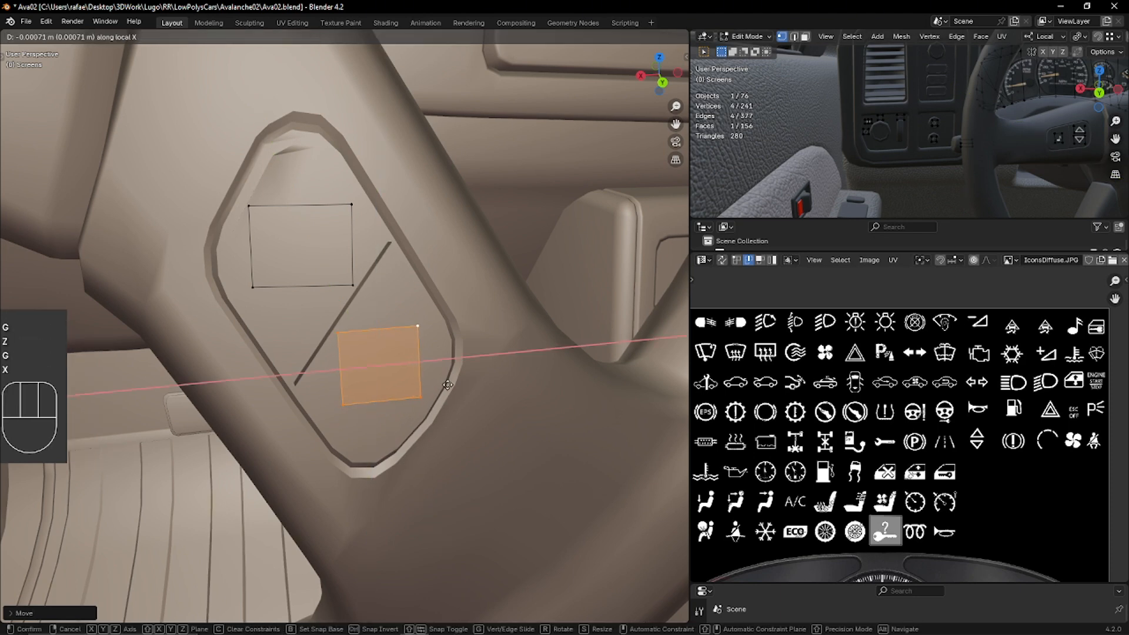
key("g")
key("y")
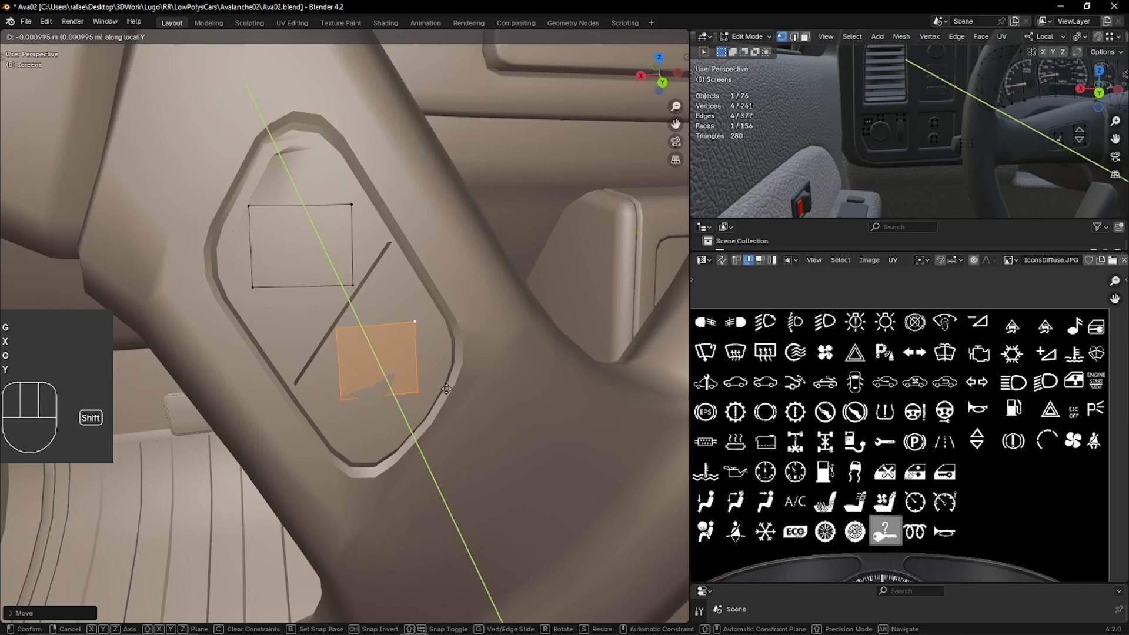
left_click(447, 399)
In textured shading, select the whole icon grid behind the steering wheel and move it about 0.28 m along local X beside the door armrest
key("z")
scroll(431, 509, "down", 12)
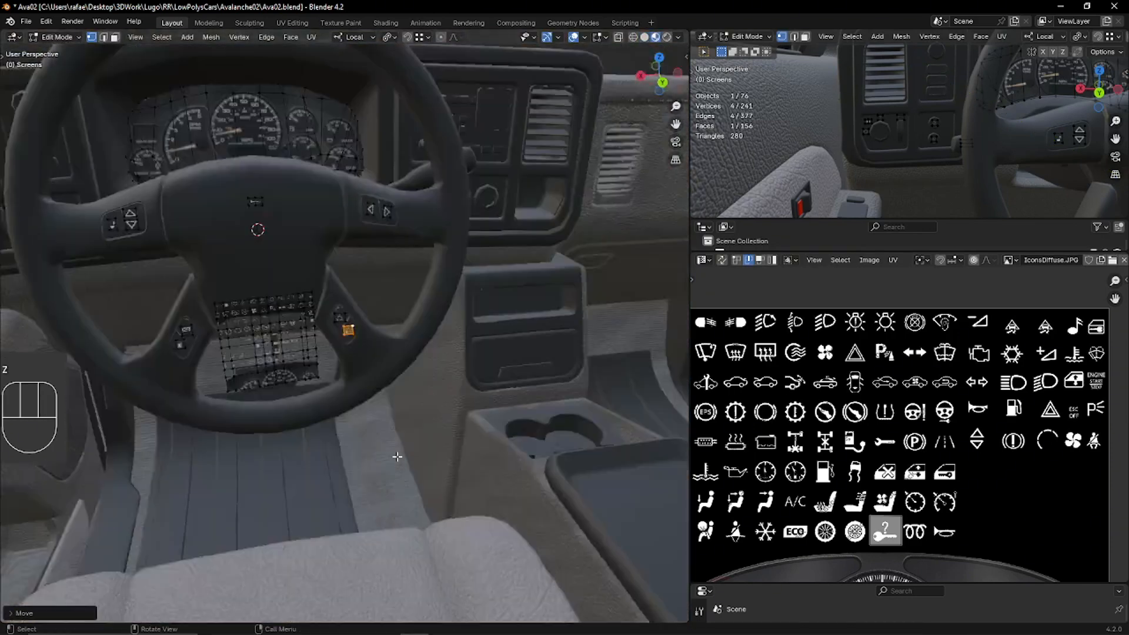
scroll(386, 448, "up", 4)
middle_click_drag(340, 419, 374, 431, "shift")
left_click(378, 444)
key("ctrl+KP_Add")
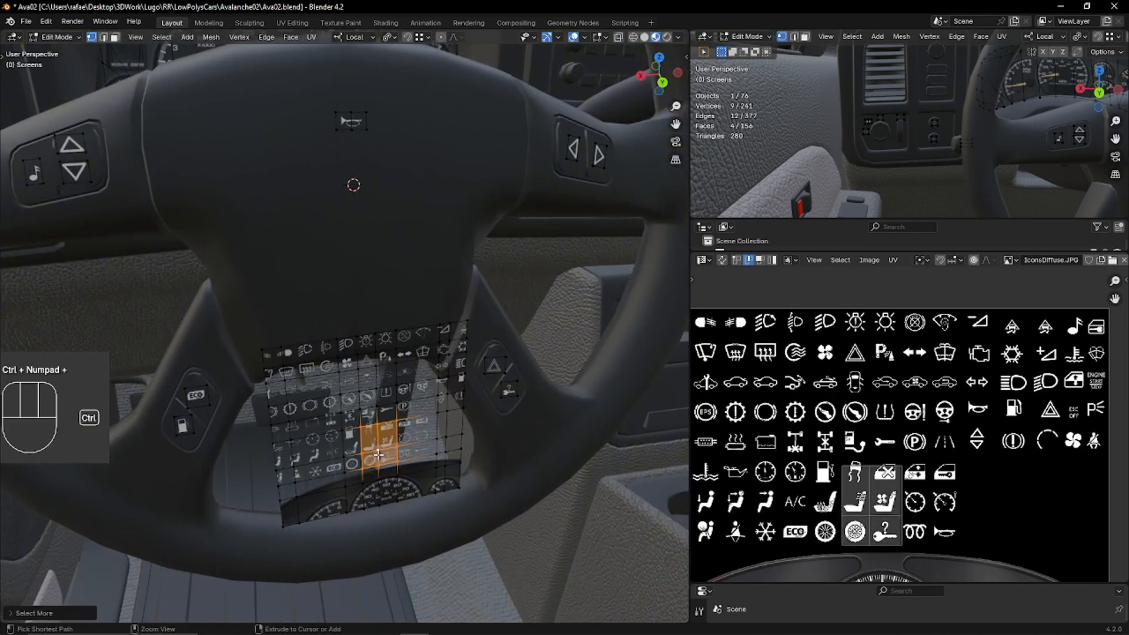
key("ctrl+KP_Add")
key("ctrl+KP_Add")
key("ctrl+KP_Add")
key("ctrl+KP_Add")
key("ctrl+KP_Add")
key("ctrl+KP_Add")
key("ctrl+KP_Add")
key("ctrl+KP_Add")
scroll(374, 451, "down", 5)
middle_click_drag(373, 449, 415, 406, "shift")
key("g")
key("x")
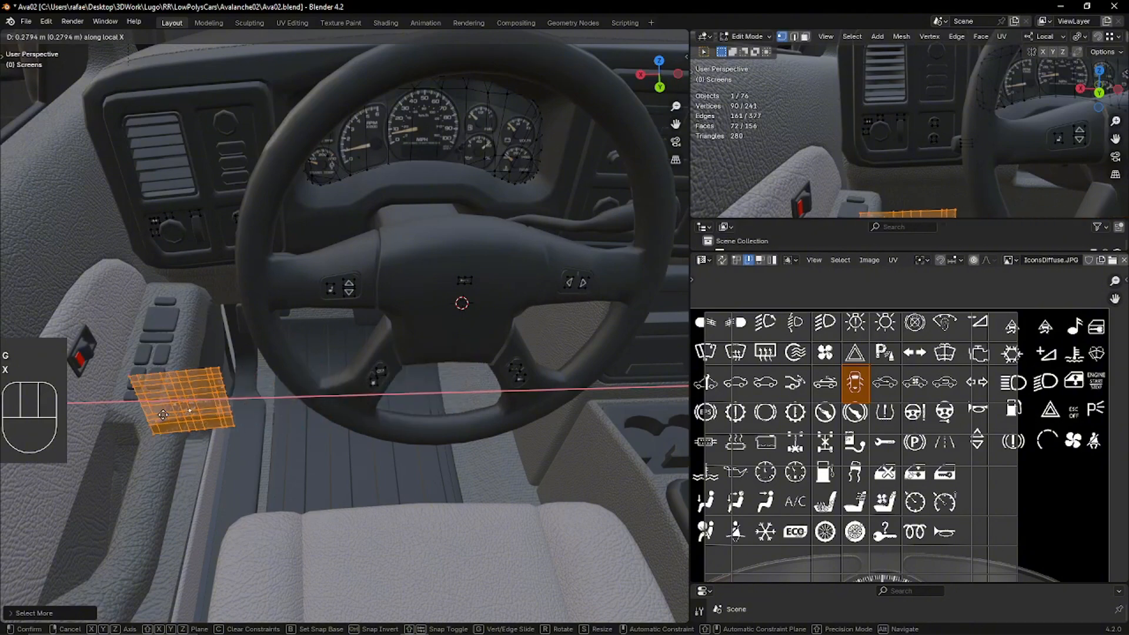
left_click(157, 418)
middle_click_drag(157, 417, 246, 386, "shift")
scroll(302, 357, "up", 3)
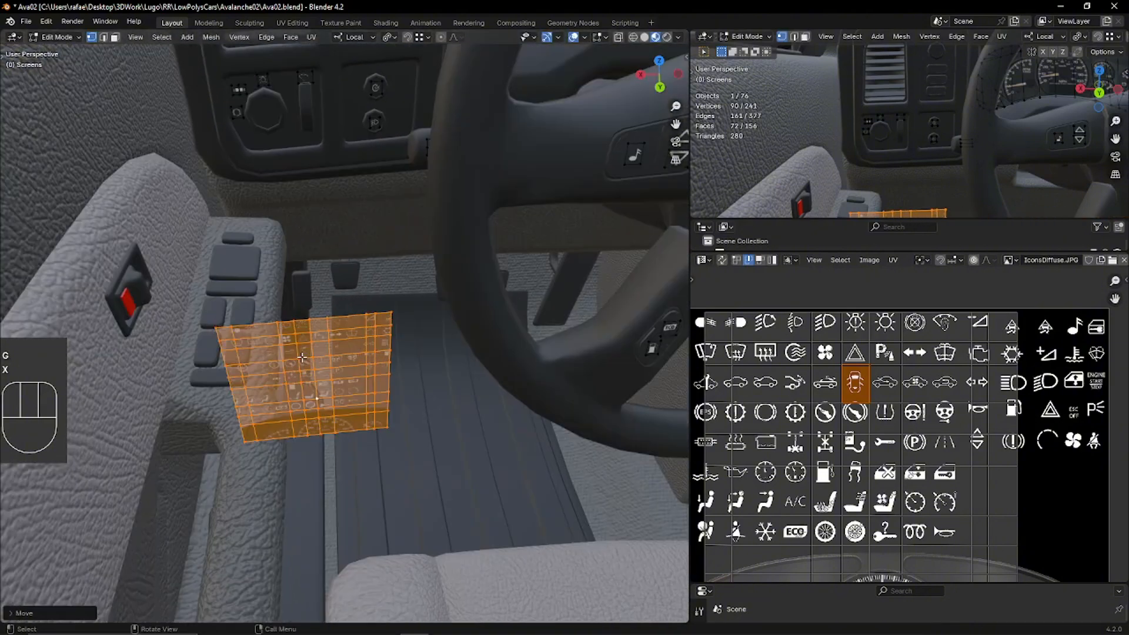
Reselect the whole icon grid with an inner vertex active, enable snapping and snap it onto the door's window switches
left_click(287, 360)
key("ctrl+KP_Add")
key("ctrl+KP_Add")
key("ctrl+KP_Add")
key("ctrl+KP_Add")
key("ctrl+KP_Add")
key("ctrl+KP_Add")
key("ctrl+KP_Add")
key("ctrl+KP_Add")
key("ctrl+KP_Add")
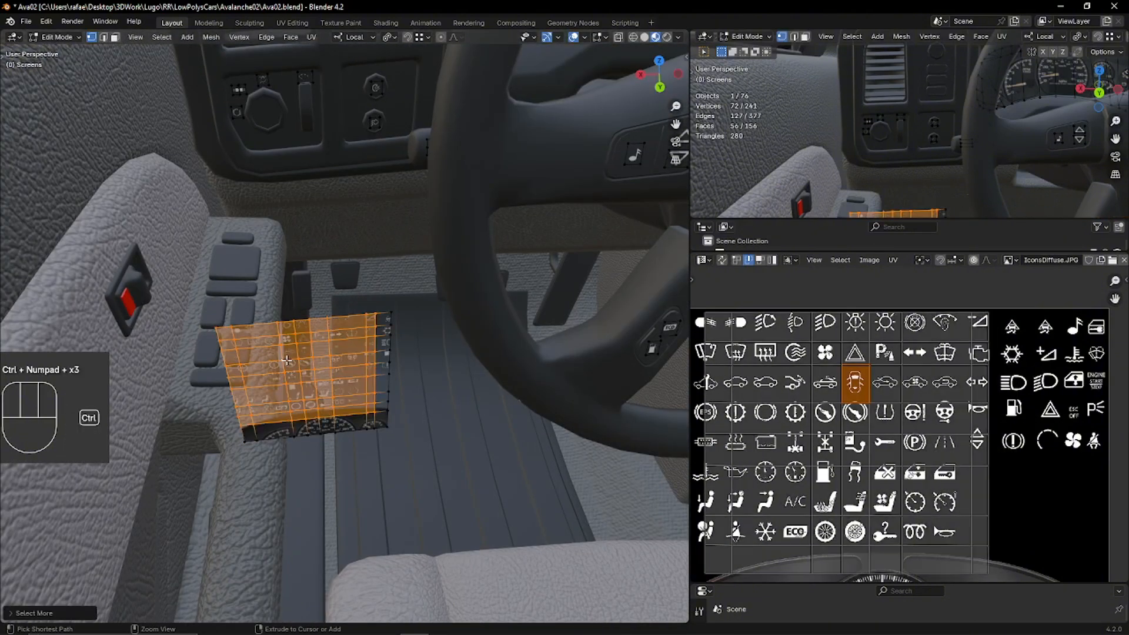
key("s")
key("Escape")
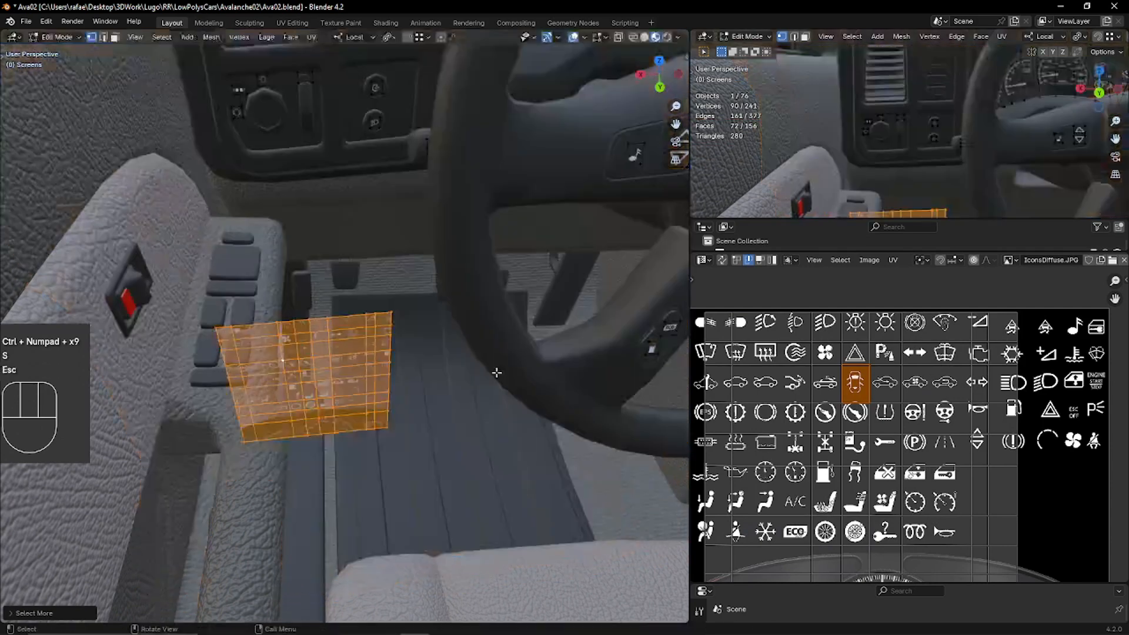
key("shift+Tab")
key("g")
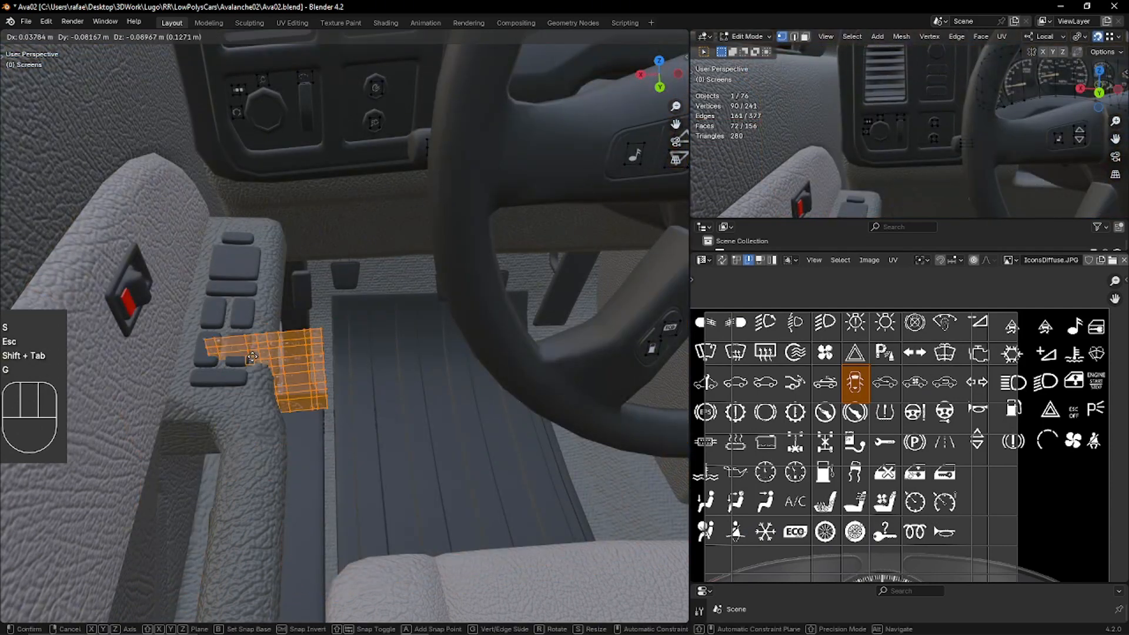
left_click(227, 303)
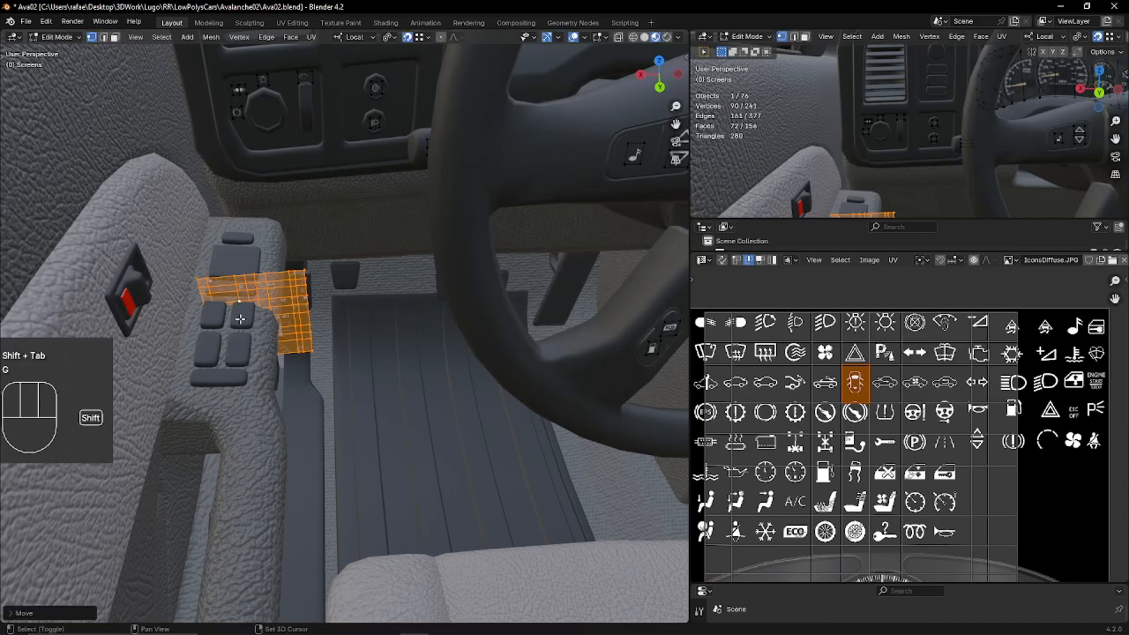
middle_click_drag(226, 303, 273, 327, "shift")
scroll(273, 327, "up", 8)
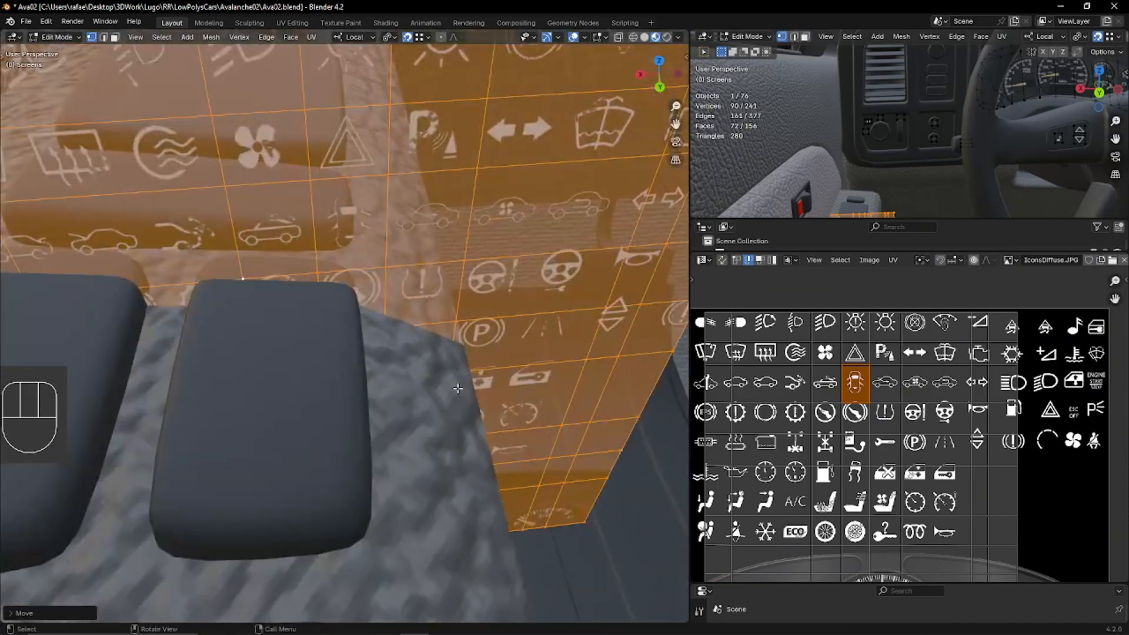
Rotate the icon grid about 74° around local X to lie flat and move it along local Z over the window switches
key("r")
key("x")
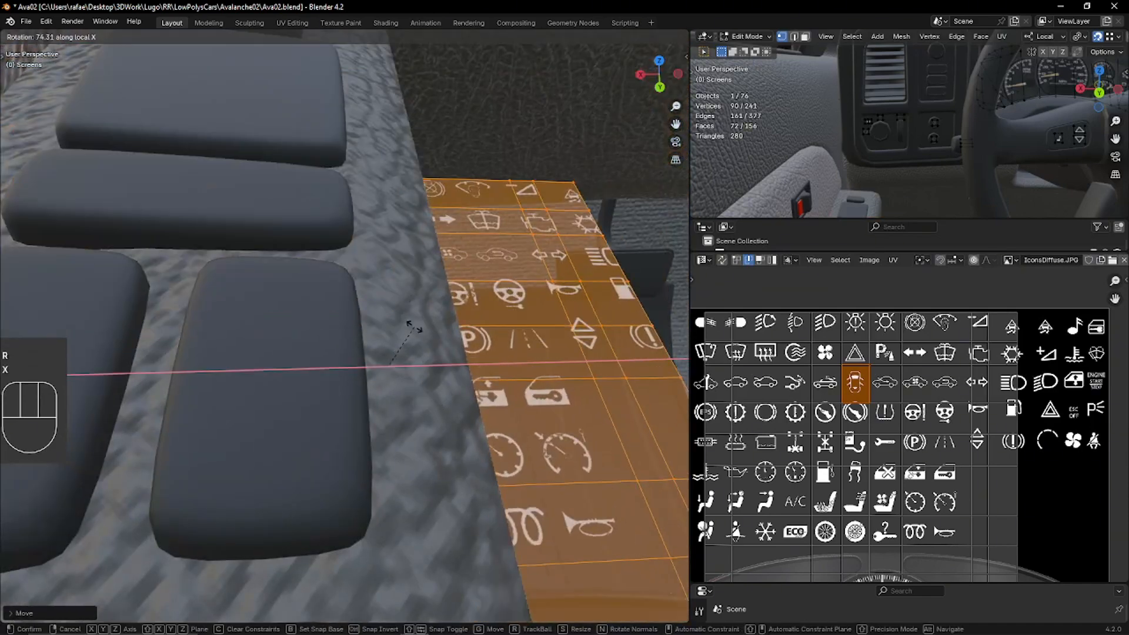
left_click(416, 335)
key("g")
key("z")
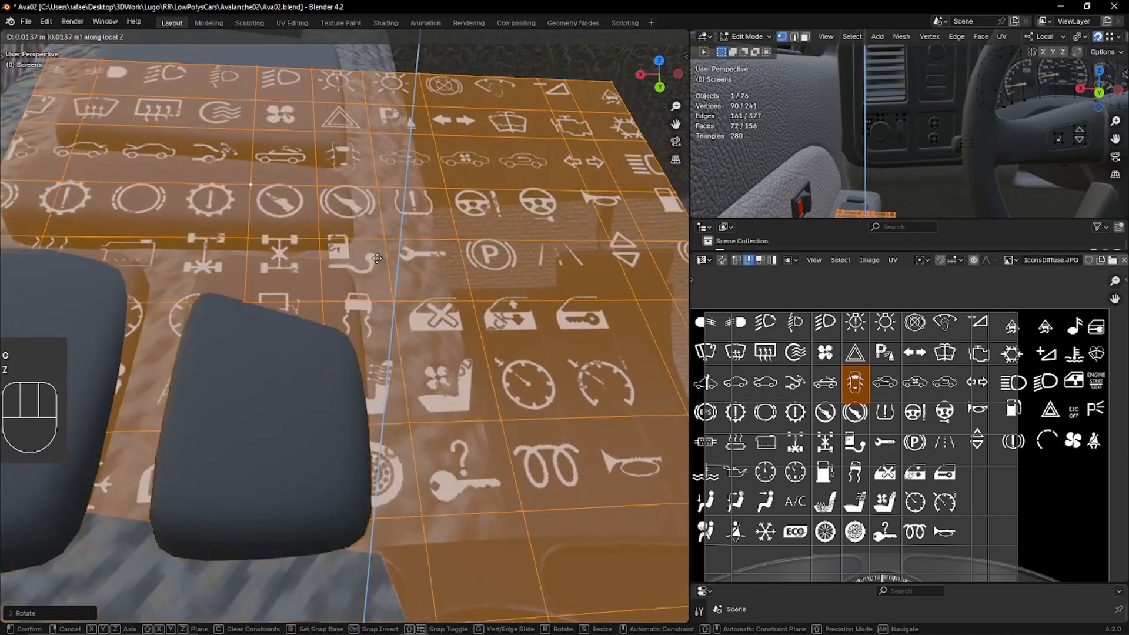
left_click(355, 286)
In wireframe, reselect the icon grid with the vertex nearest the window switch active and snap it to that switch's center vertex
key("z")
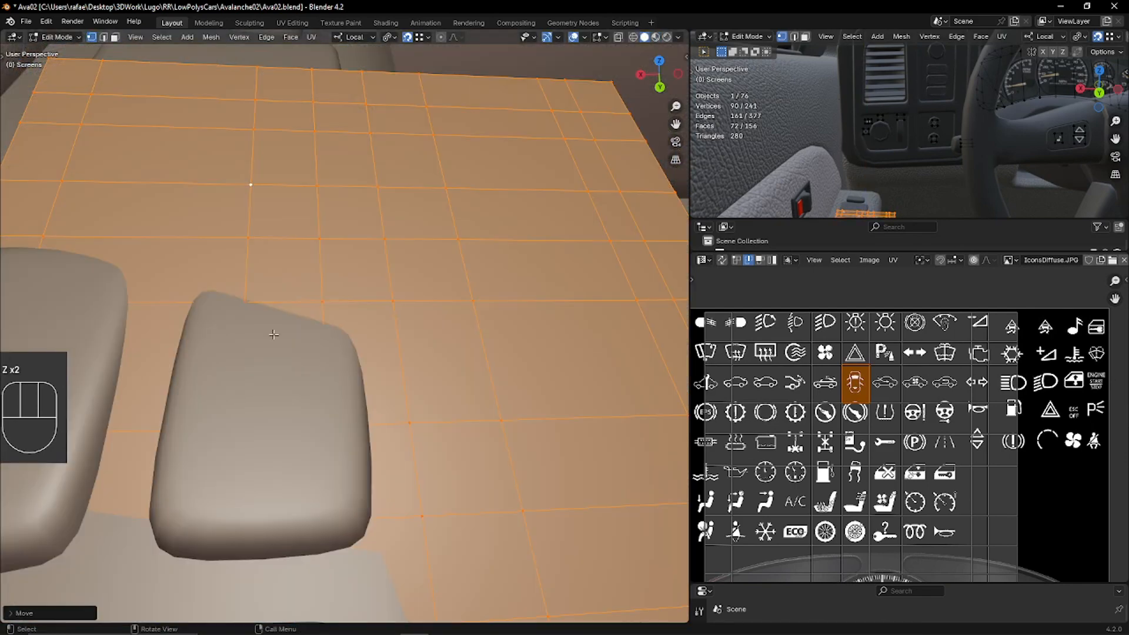
key("z")
key("z")
key("z")
key("z")
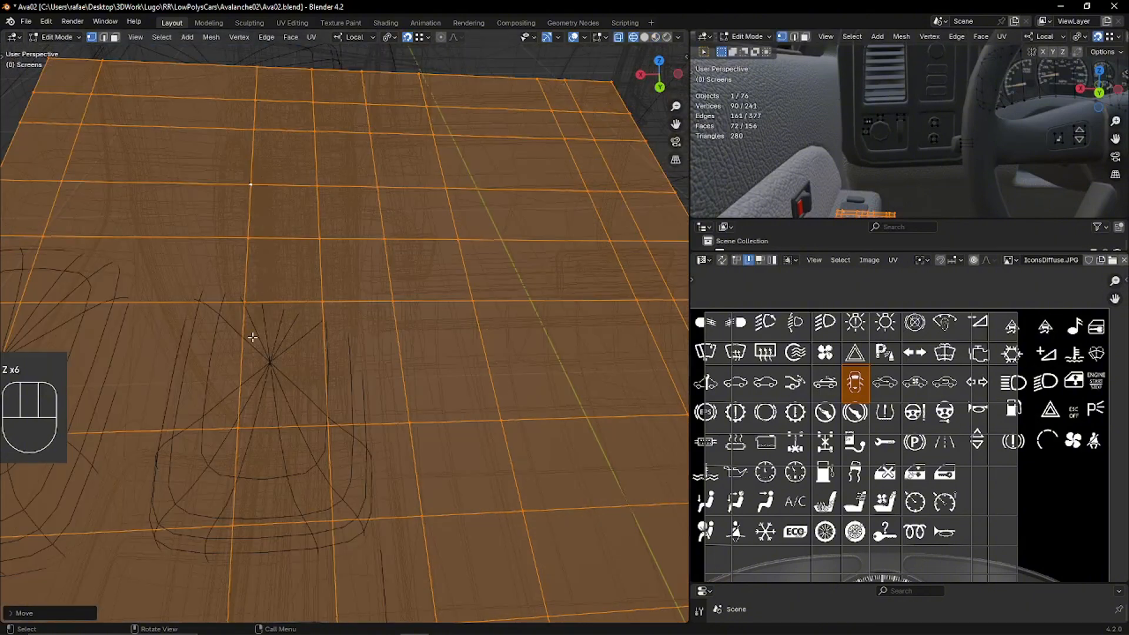
left_click(245, 303)
key("ctrl+KP_Add")
key("ctrl+KP_Add")
key("ctrl+KP_Add")
key("ctrl+KP_Add")
key("ctrl+KP_Add")
key("ctrl+KP_Add")
key("ctrl+KP_Add")
key("ctrl+KP_Add")
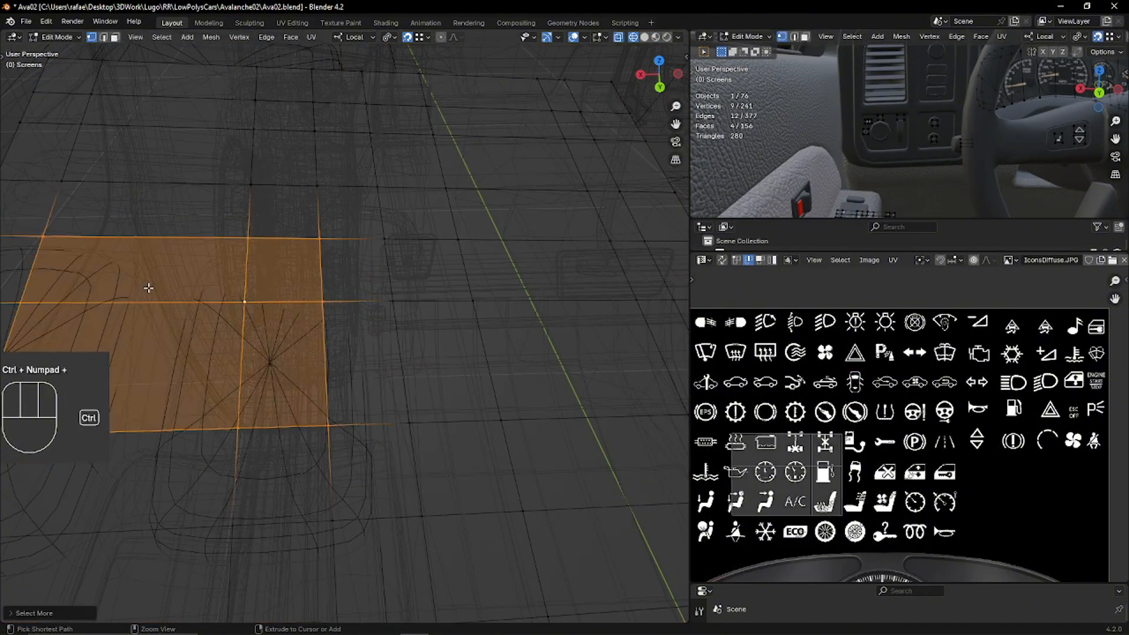
key("g")
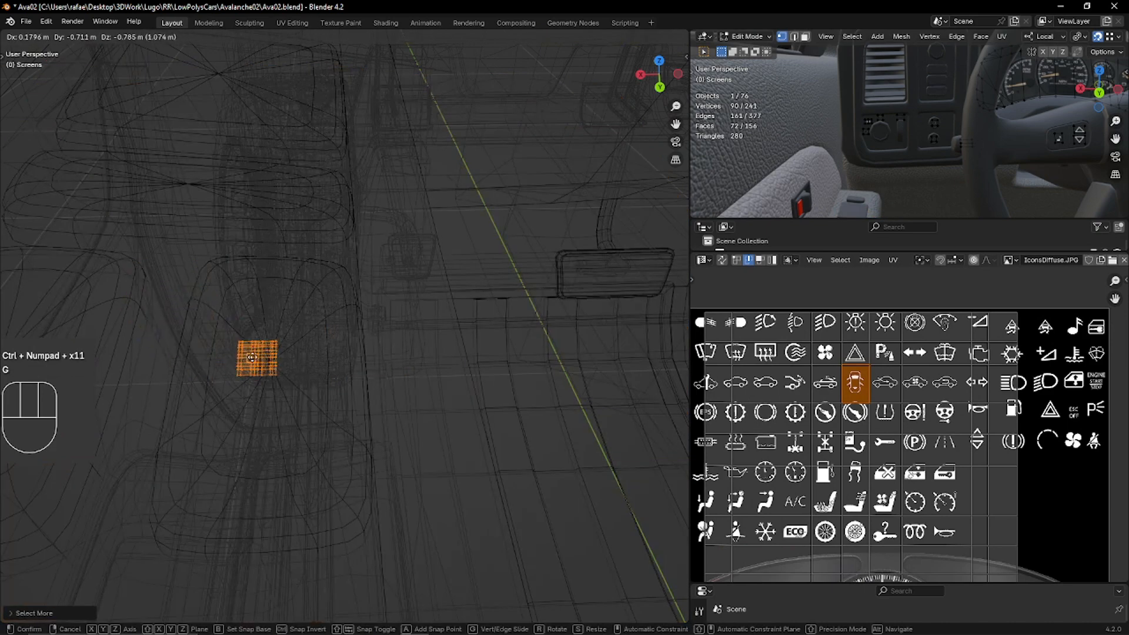
left_click(282, 368)
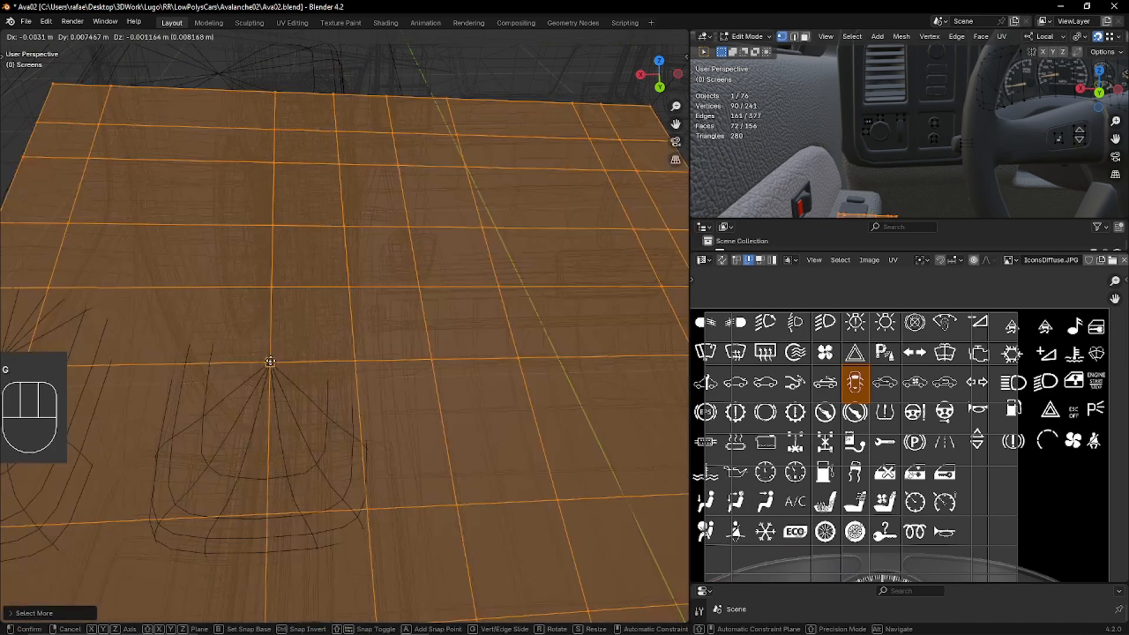
Turn off X-ray and rotate the icon grid slightly around local X and about -0.8° around local Y to match the switch surfaces
key("alt+z")
middle_click_drag(299, 372, 313, 405, "shift")
key("r")
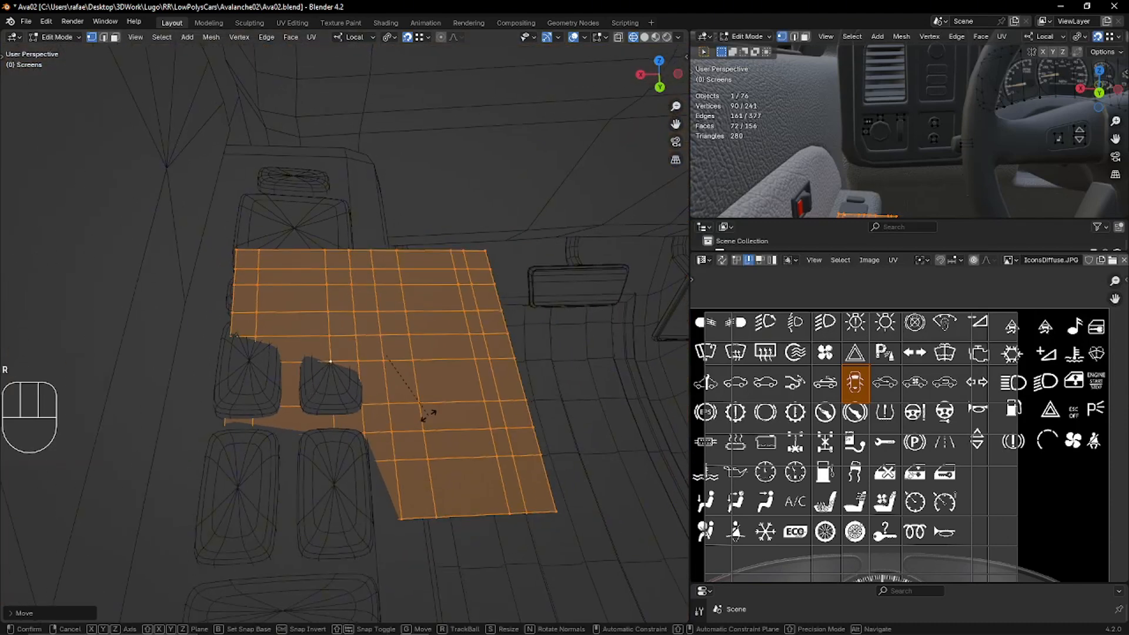
key("x")
left_click(430, 402)
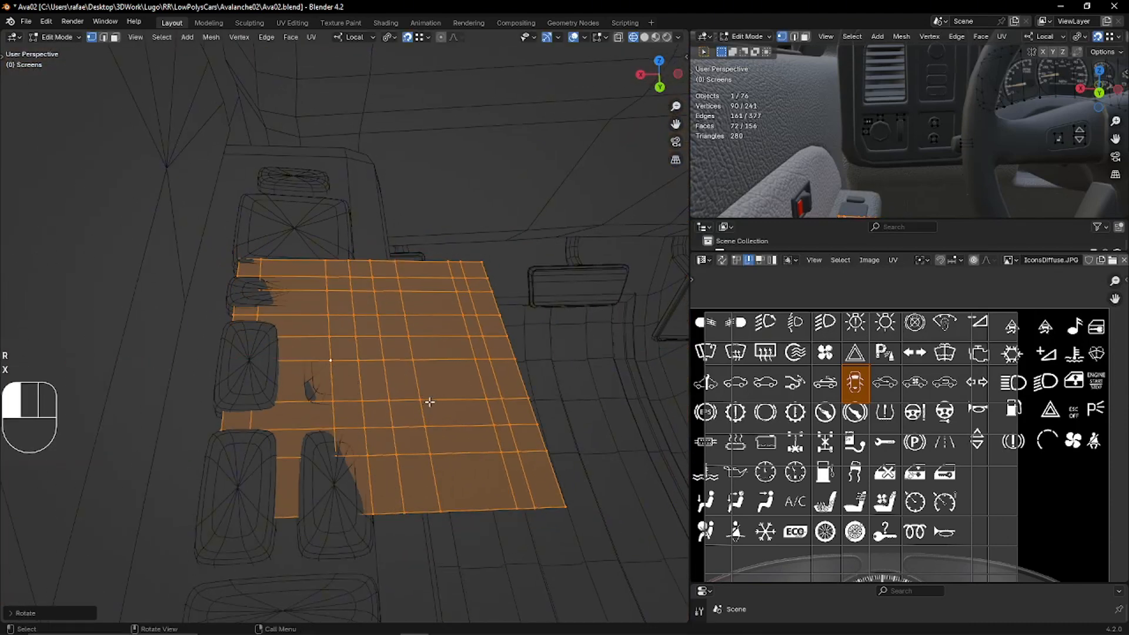
key("r")
key("y")
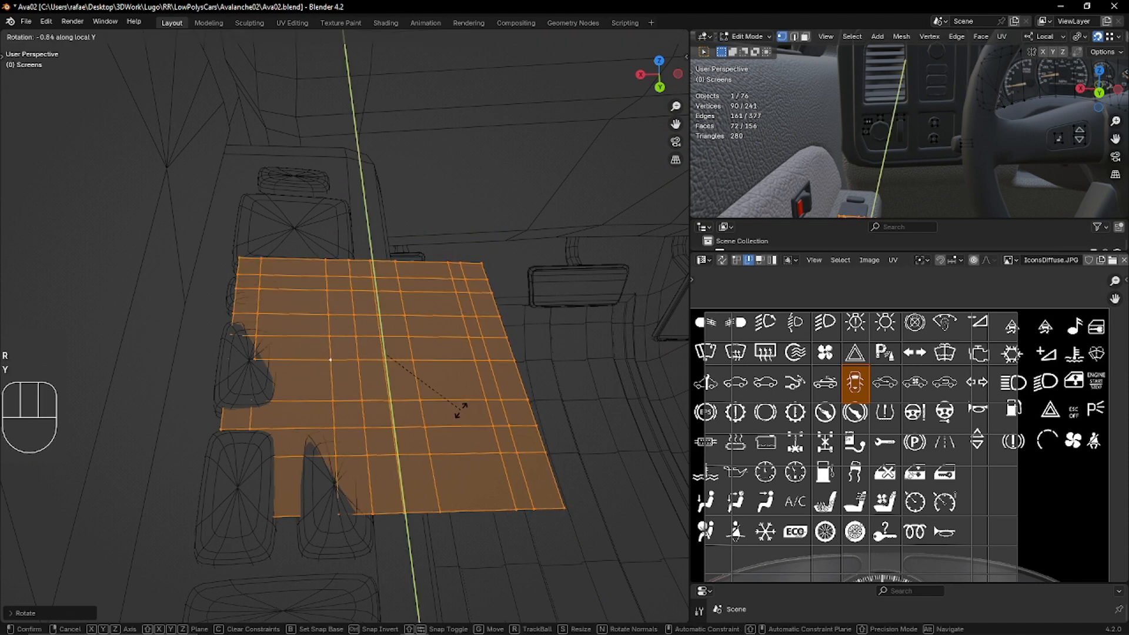
left_click(459, 412)
middle_click_drag(449, 411, 386, 408, "shift")
key("g")
key("x")
key("Escape")
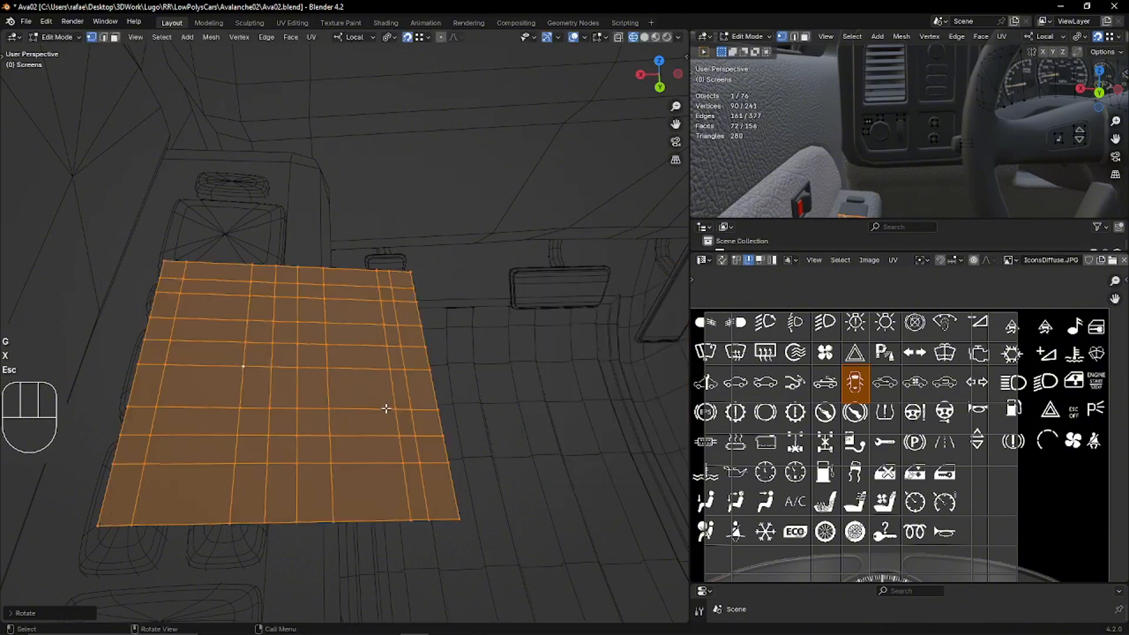
Move the icon grid along local X until it sits clear of the door's switches, with snapping disabled
key("g")
key("x")
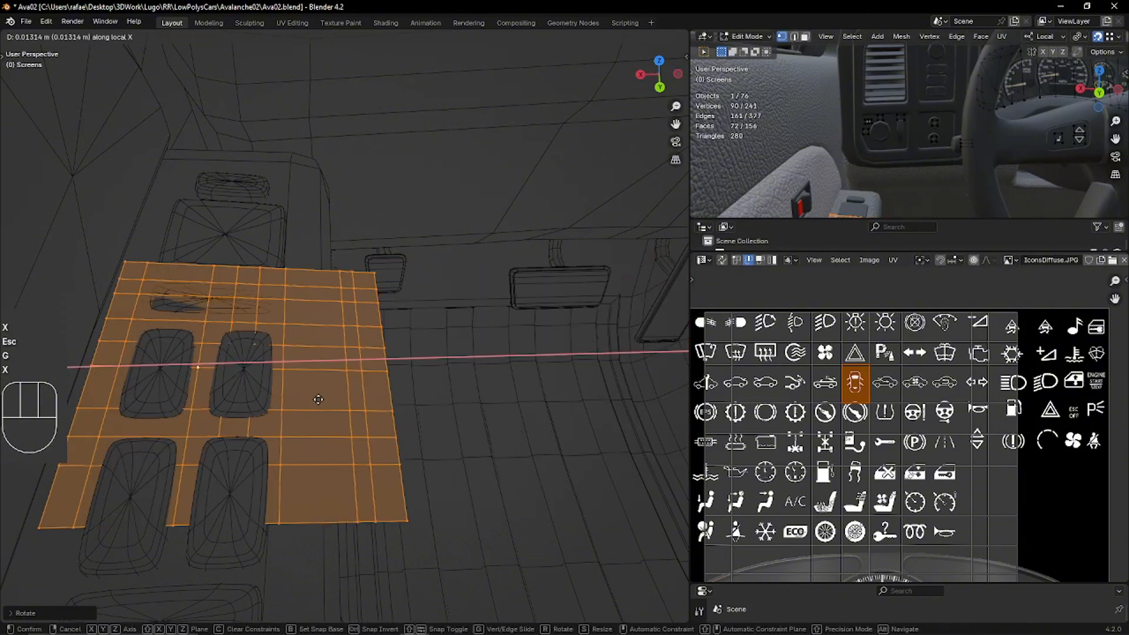
left_click(348, 399)
middle_click_drag(423, 384, 416, 384, "shift")
key("g")
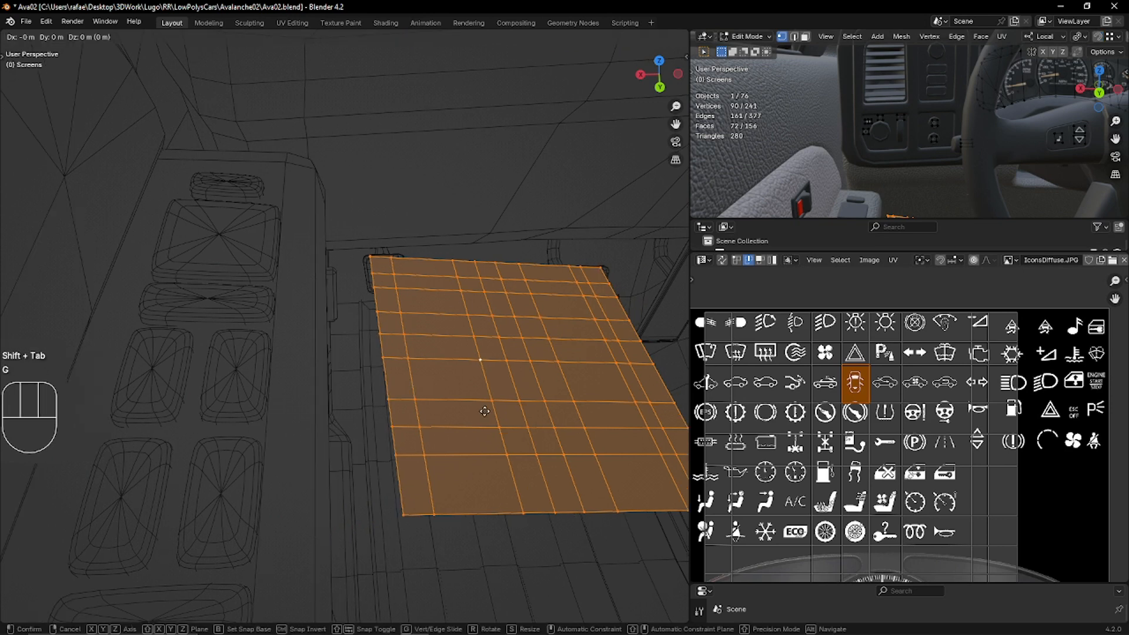
key("x")
left_click(440, 412)
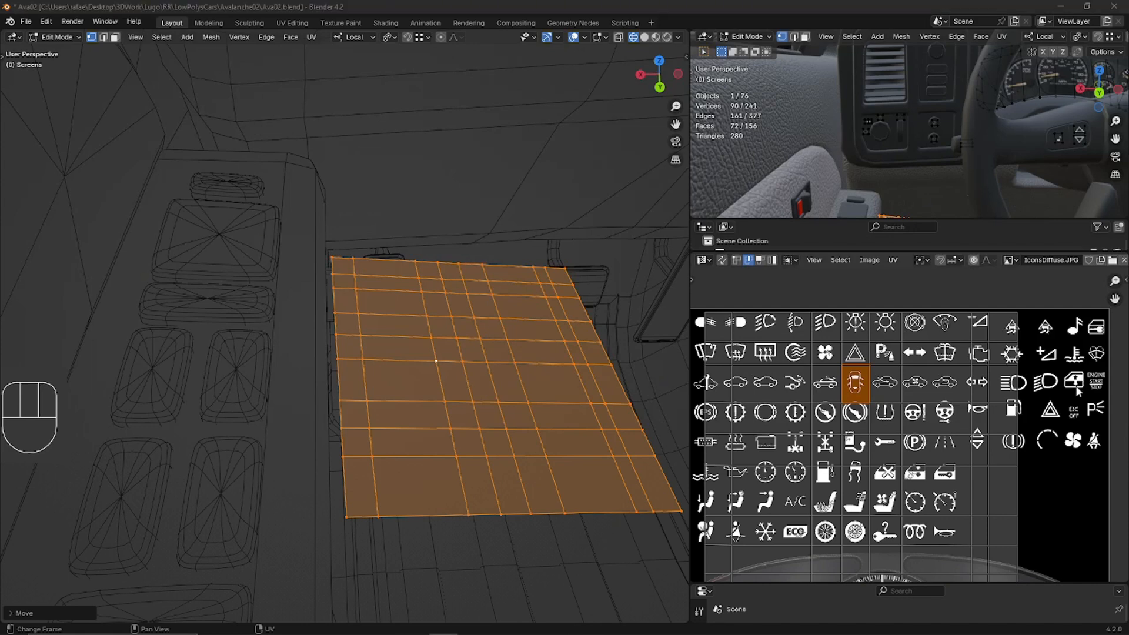
Select all of the grid's UVs and move them over the rightmost icons, flush with the texture's right edge
scroll(863, 453, "down", 1)
middle_click_drag(862, 453, 822, 446)
scroll(823, 446, "down", 1)
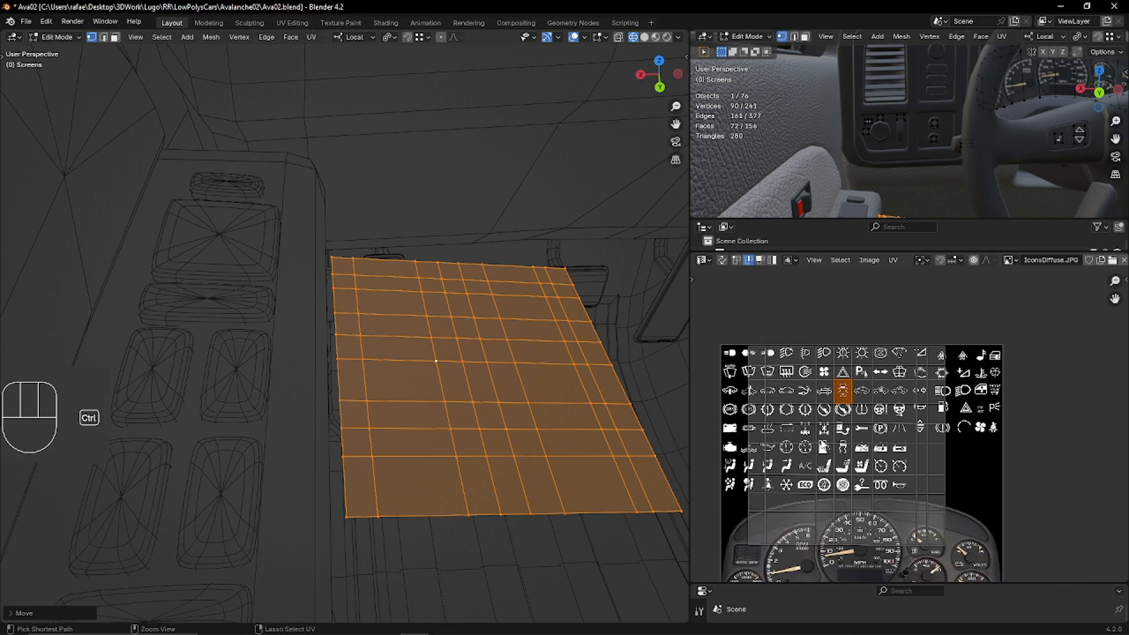
key("ctrl+KP_Add")
key("ctrl+KP_Add")
key("ctrl+KP_Add")
key("ctrl+KP_Add")
key("ctrl+KP_Add")
key("ctrl+KP_Add")
key("ctrl+KP_Add")
key("ctrl+KP_Add")
key("ctrl+KP_Add")
key("ctrl+KP_Add")
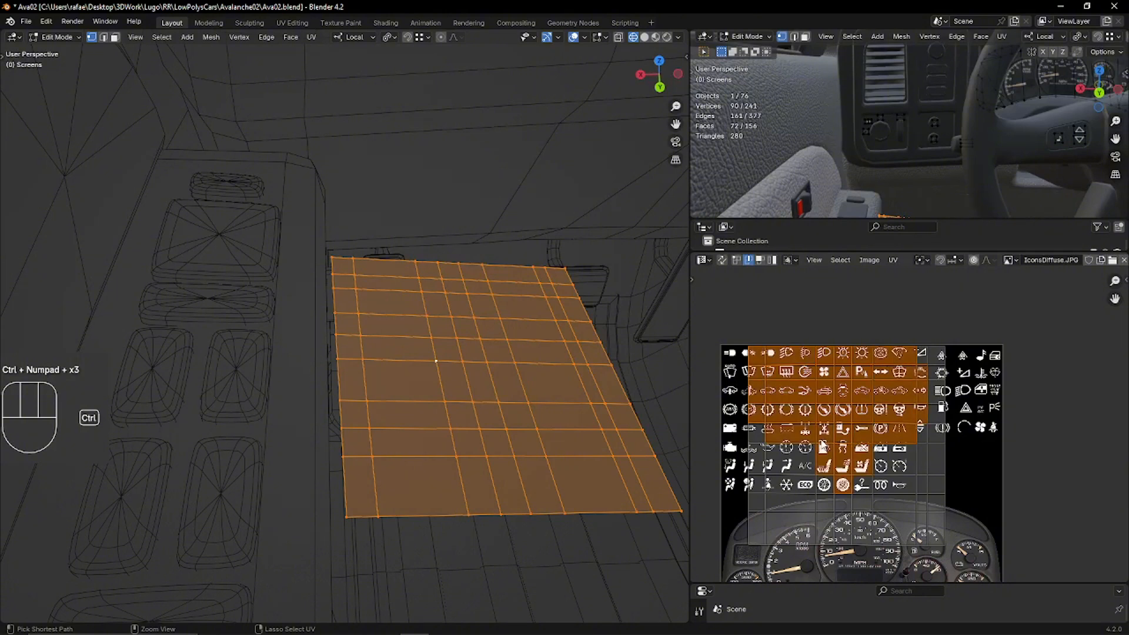
key("g")
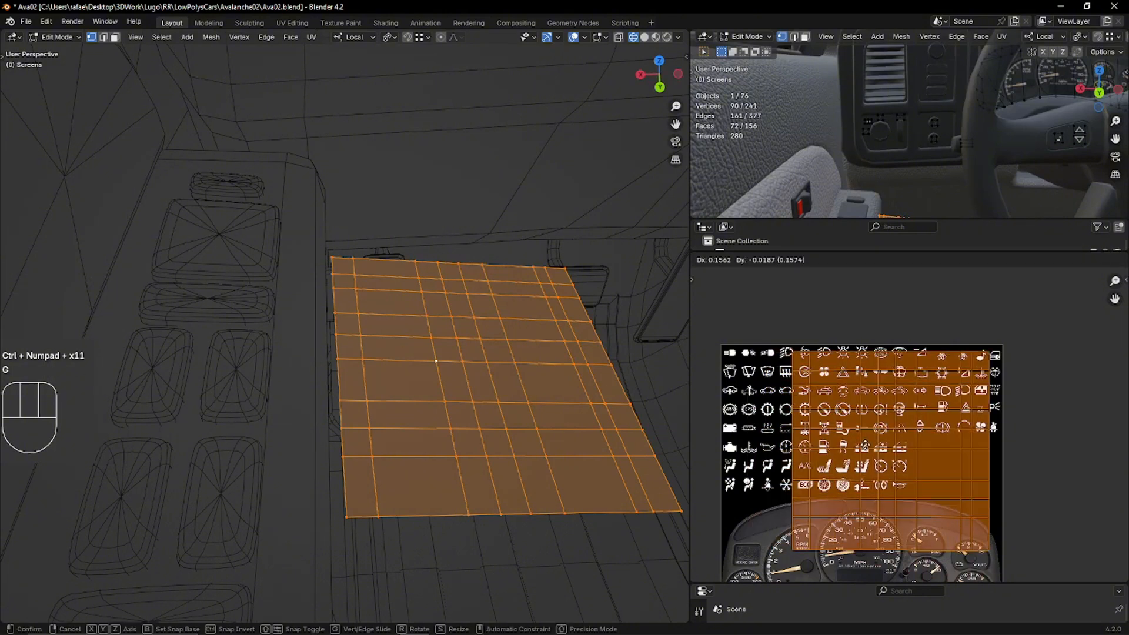
left_click(881, 444)
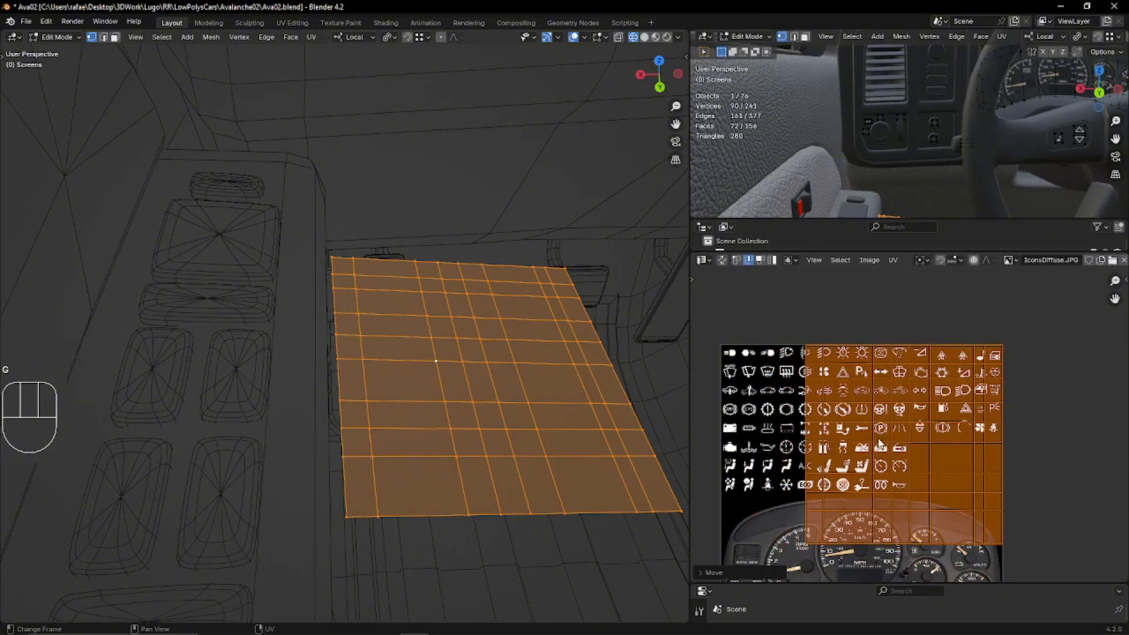
Switch the icon faces object to Object Mode and bring the door's switch panel into view
scroll(374, 404, "down", 1)
middle_click_drag(374, 404, 373, 411)
key("Tab")
scroll(417, 445, "up", 1)
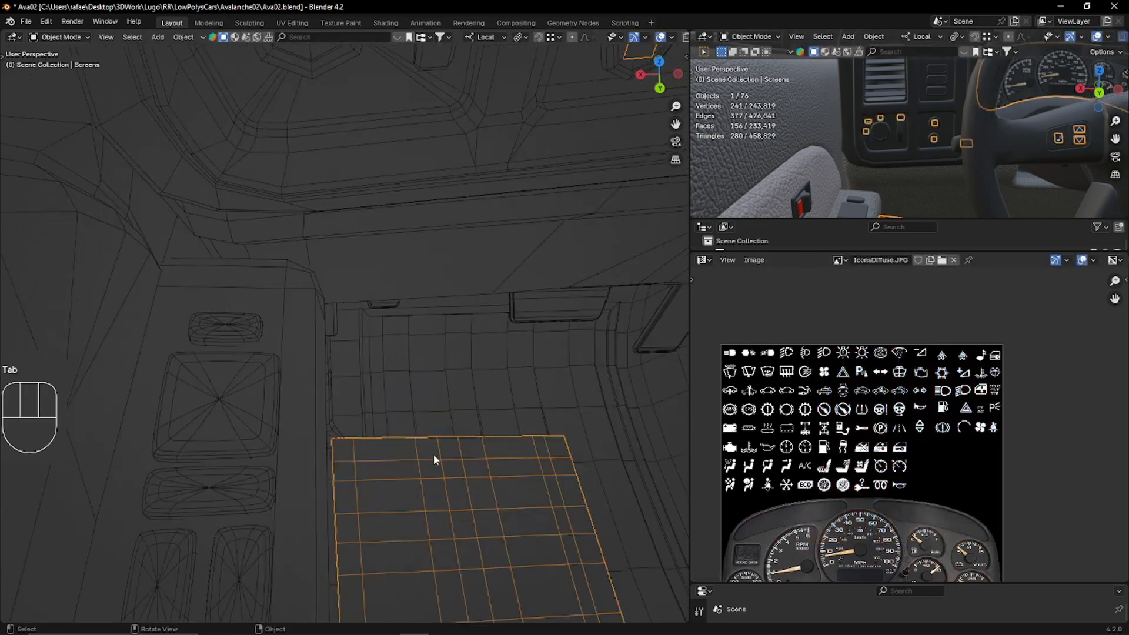
Put the icon faces object into Edit Mode with textured shading and edge selection
key("Tab")
middle_click_drag(441, 492, 439, 464, "shift")
key("z")
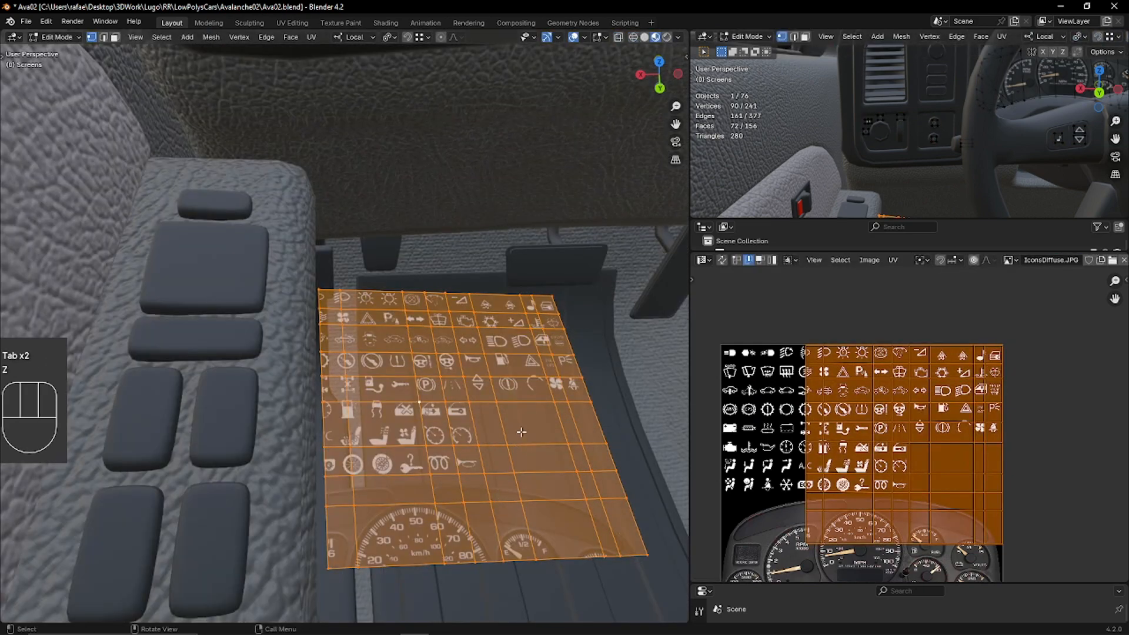
middle_click_drag(522, 433, 495, 446, "shift")
key("2")
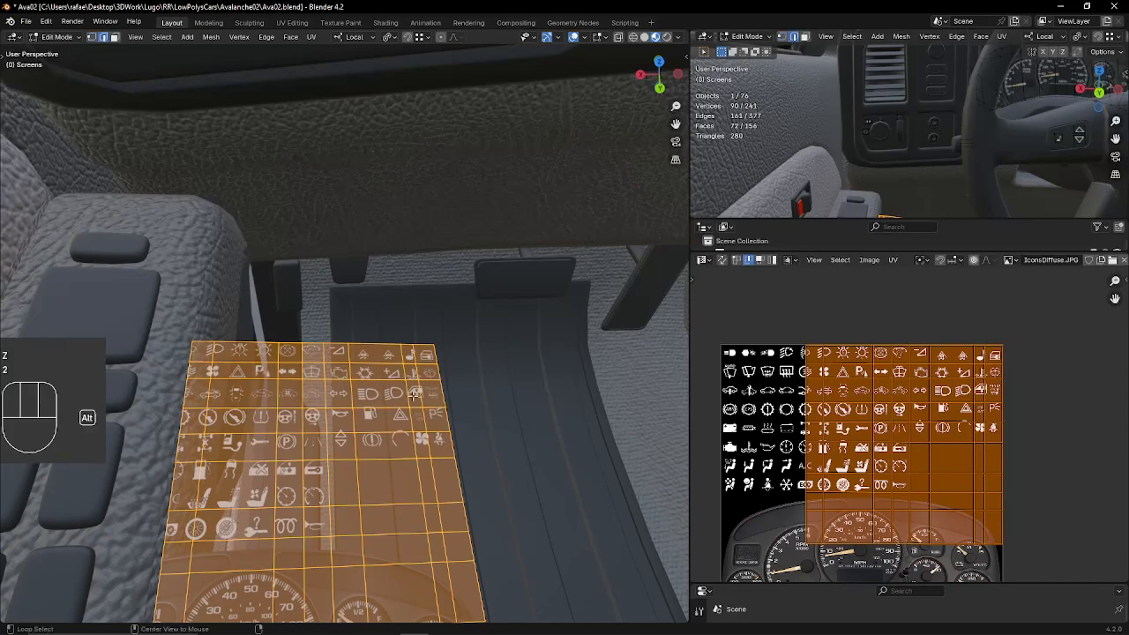
Slide the vertical edge loop at the power-window icon across the grid to the icon's right side
left_click(414, 396, "alt")
scroll(486, 470, "up", 3)
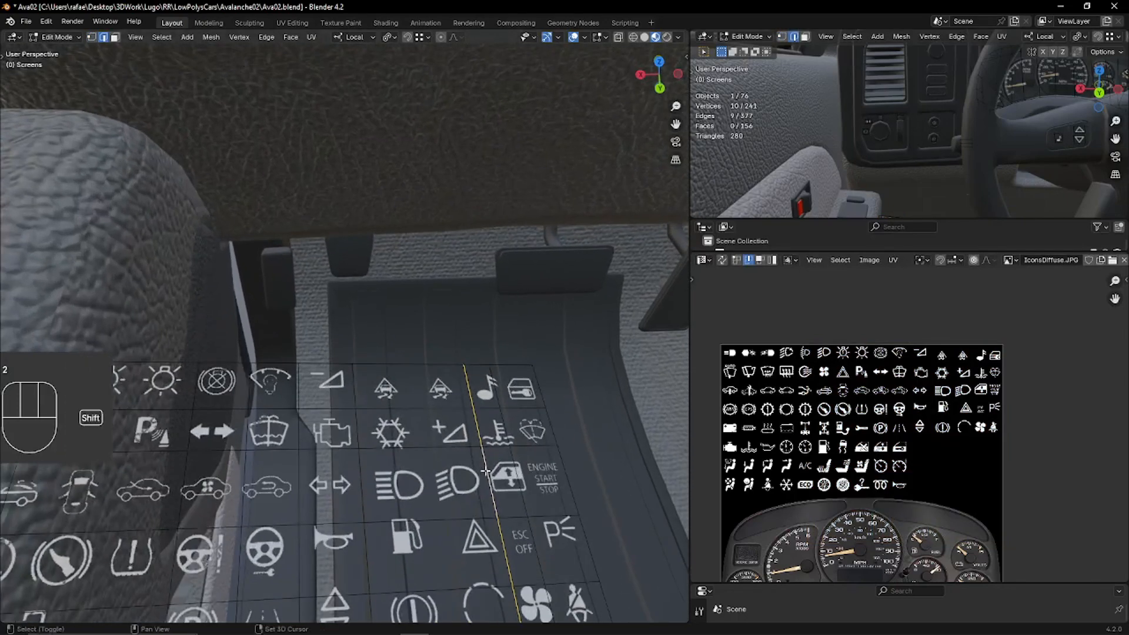
middle_click_drag(486, 470, 454, 469, "shift")
key("g")
key("g")
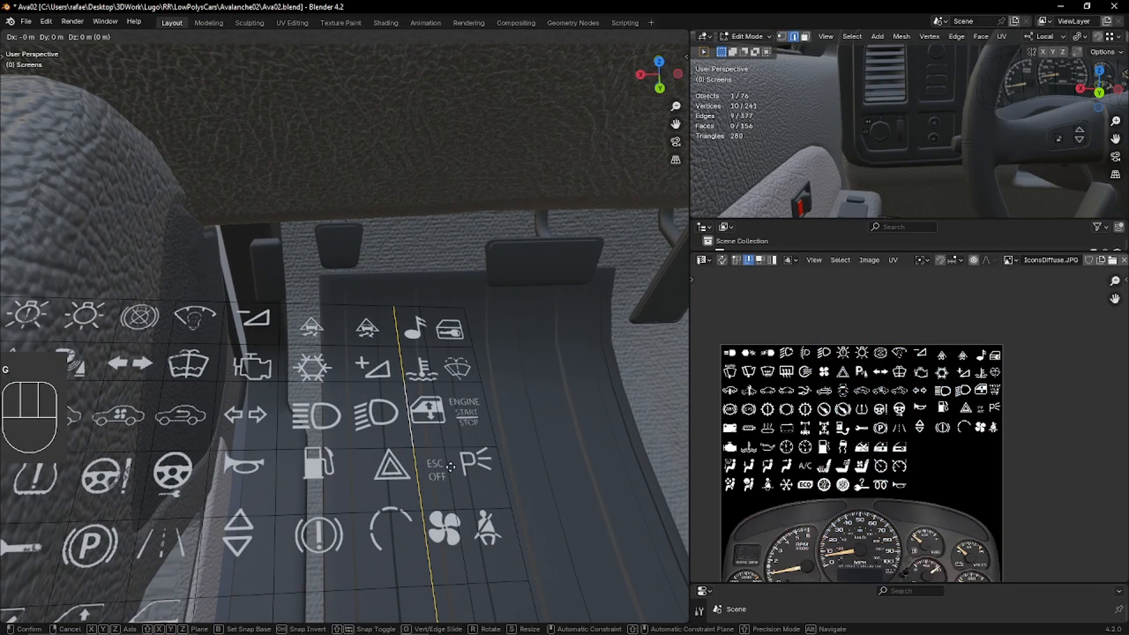
left_click(453, 447)
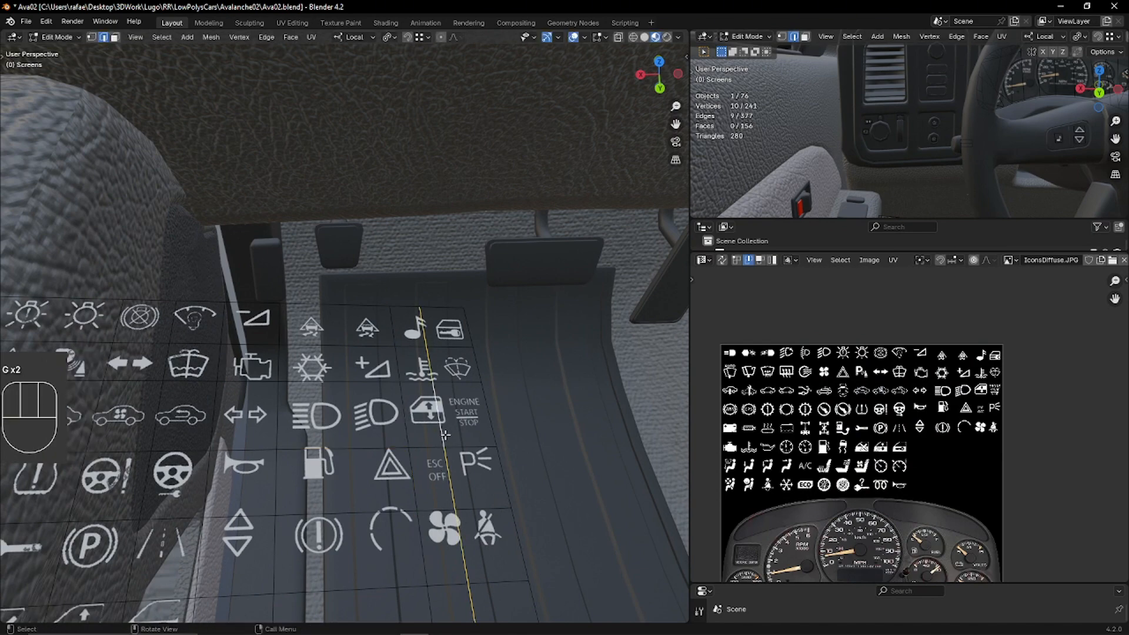
key("g")
key("g")
left_click(448, 426)
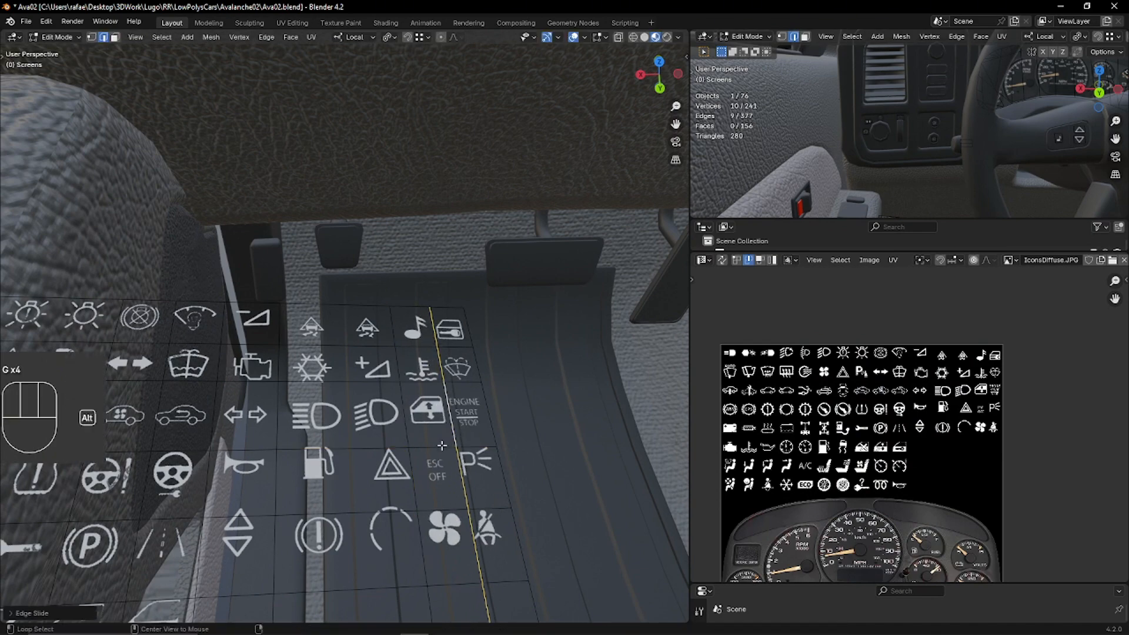
Slide the horizontal edge loops below and above the power-window icon so they frame it cleanly
key("g")
key("g")
left_click(440, 399)
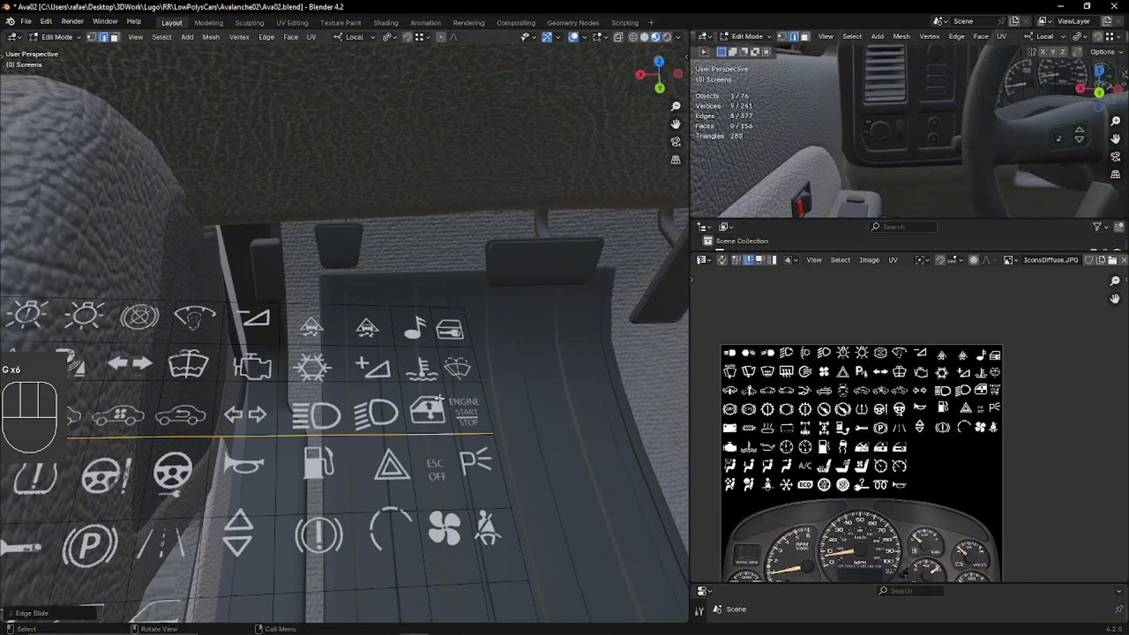
key("g")
key("g")
left_click(435, 395)
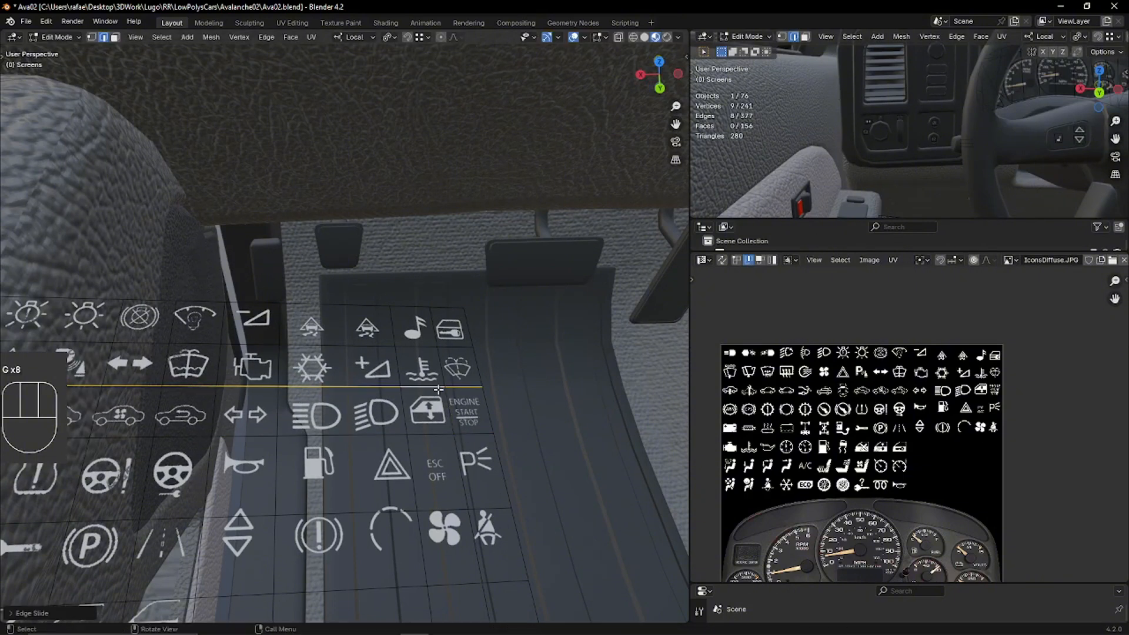
Duplicate the power-window icon face and move the copy over to the door armrest's switch panel
key("3")
key("1")
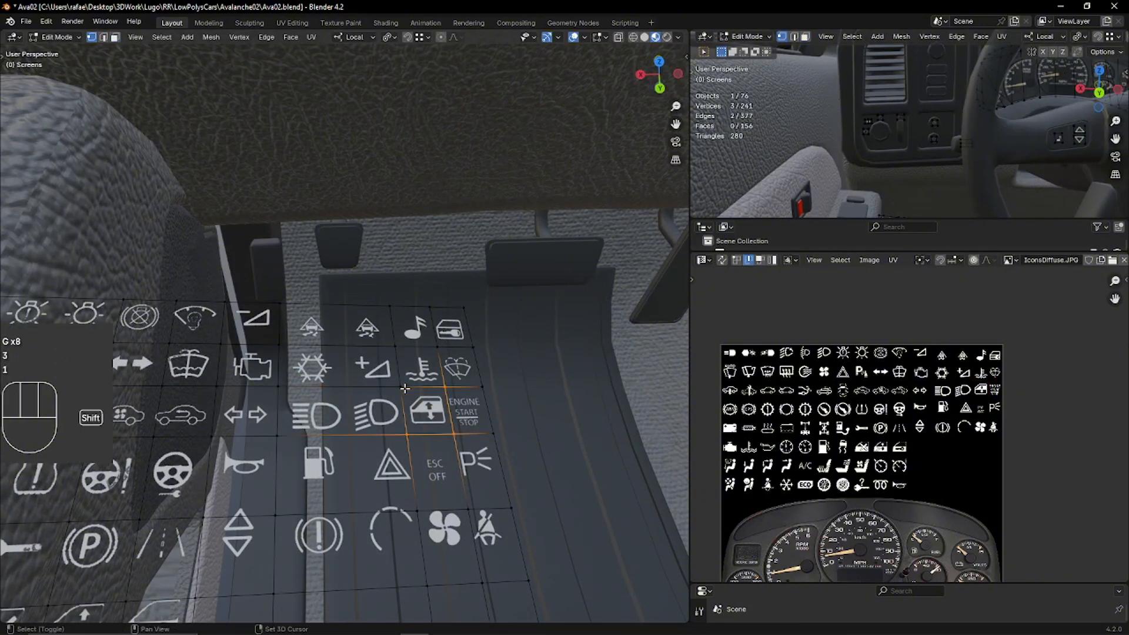
key("shift+d")
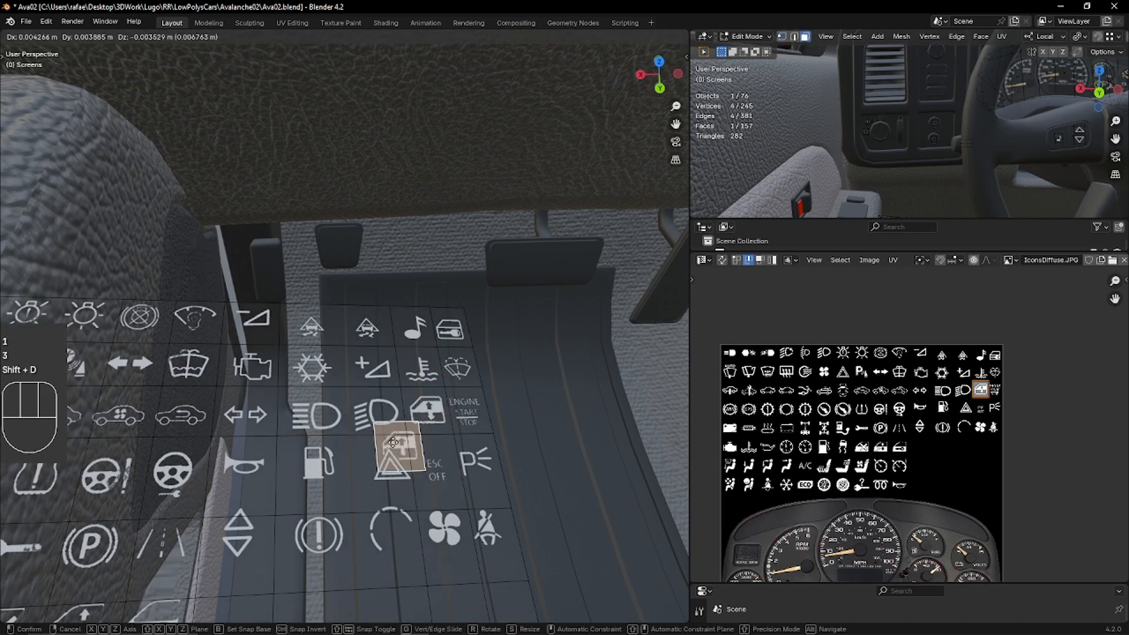
left_click(276, 450)
scroll(278, 452, "down", 10)
middle_click_drag(285, 453, 351, 444, "shift")
key("1")
scroll(411, 405, "up", 4)
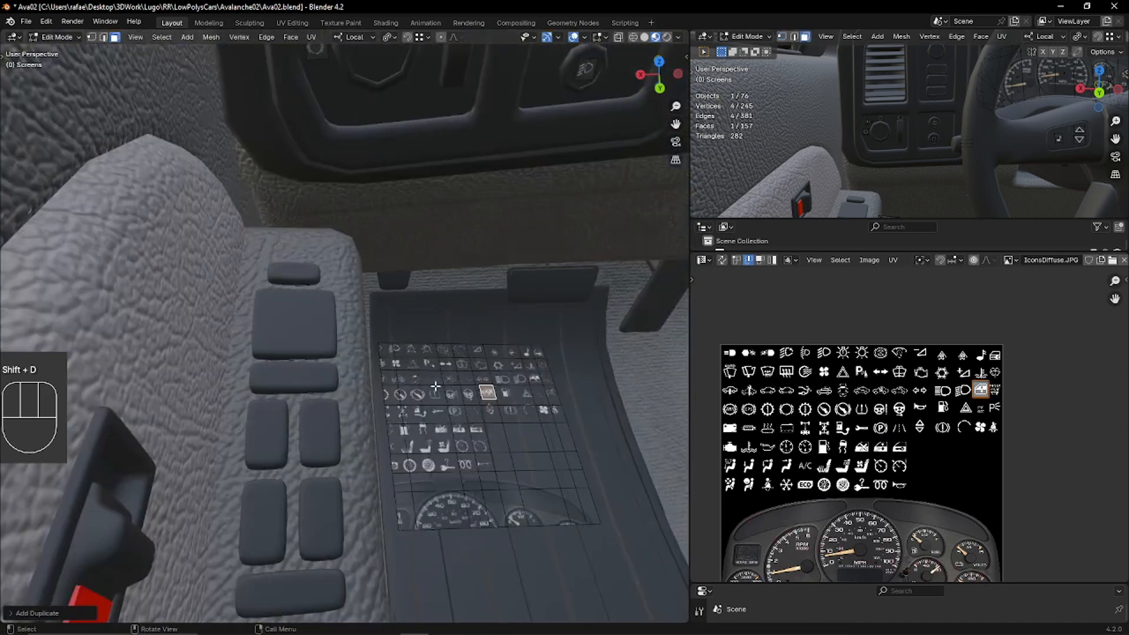
key("g")
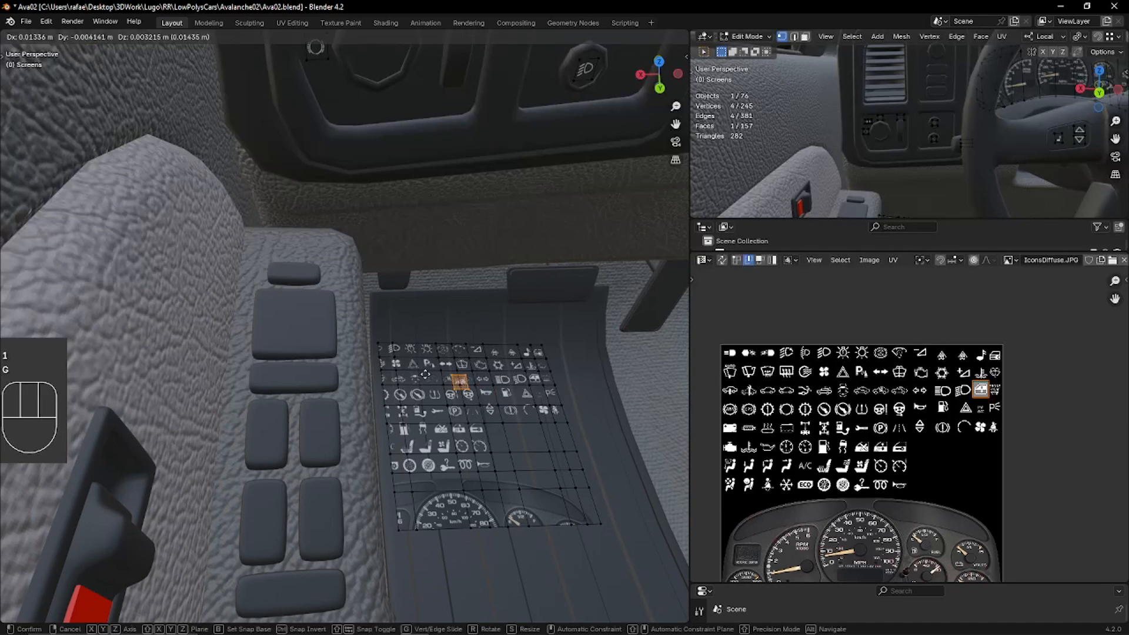
left_click(327, 355)
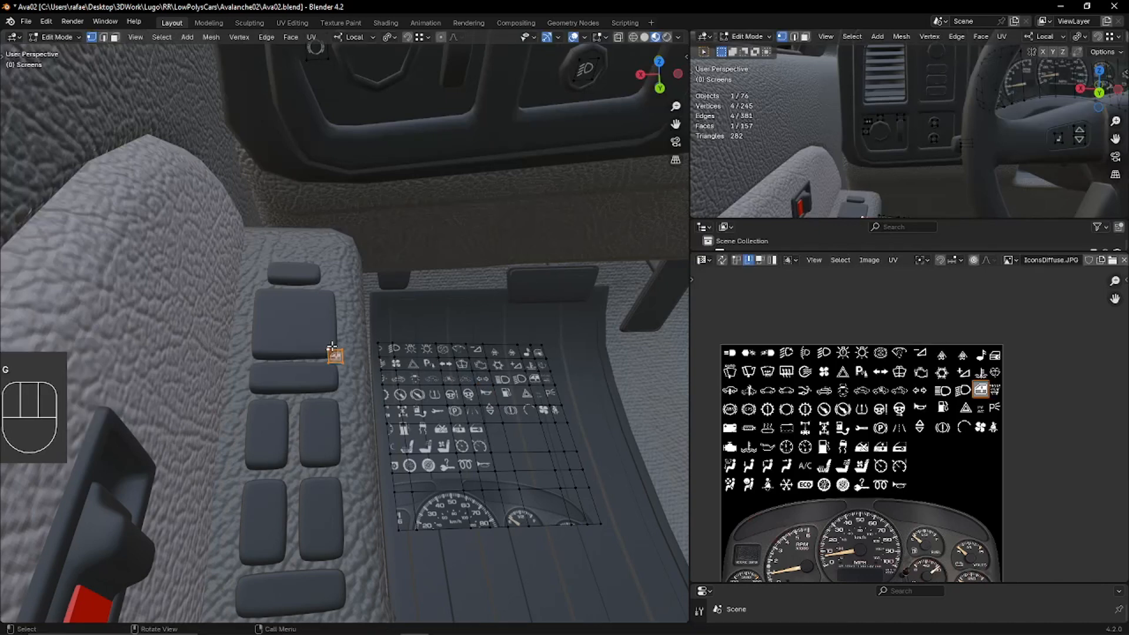
Enable snapping, place the icon face on the right switch of the front window pair, and enlarge it
key("shift+Tab")
key("g")
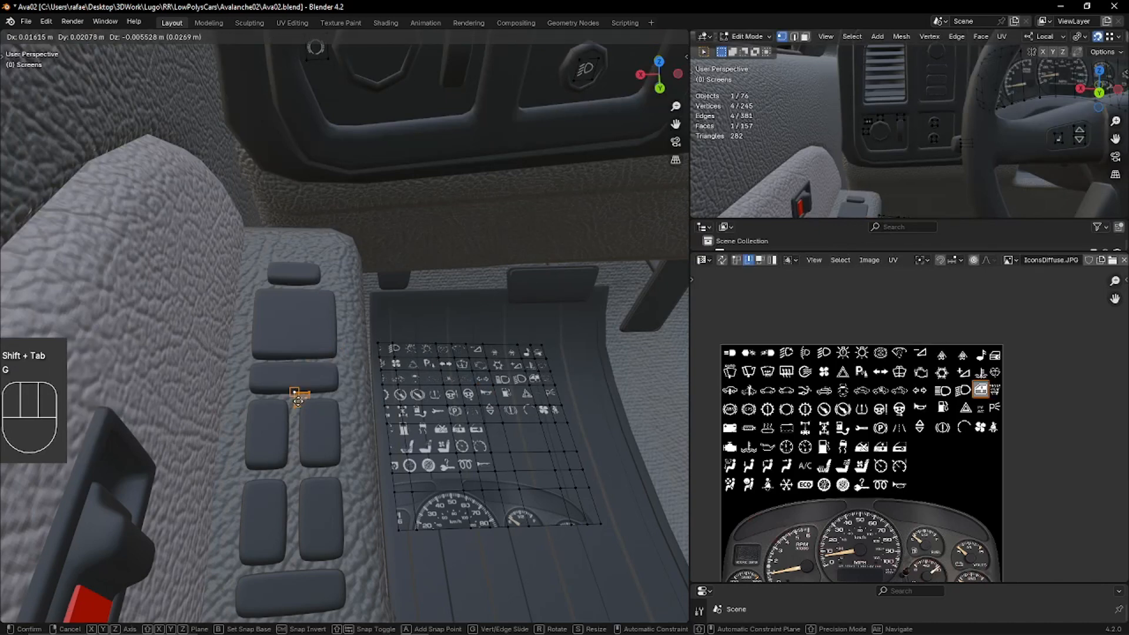
left_click(318, 416)
mouse_move(322, 446)
middle_mouse_down("shift")
mouse_move(321, 407)
mouse_move(322, 424)
middle_mouse_up("shift")
key("s")
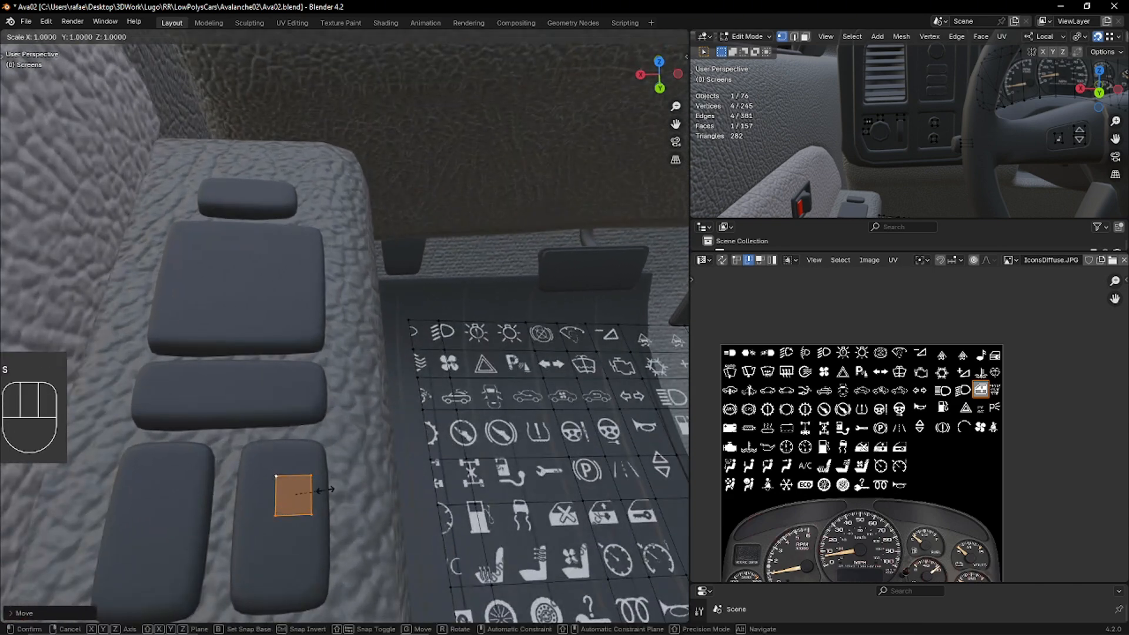
key("g")
key("x")
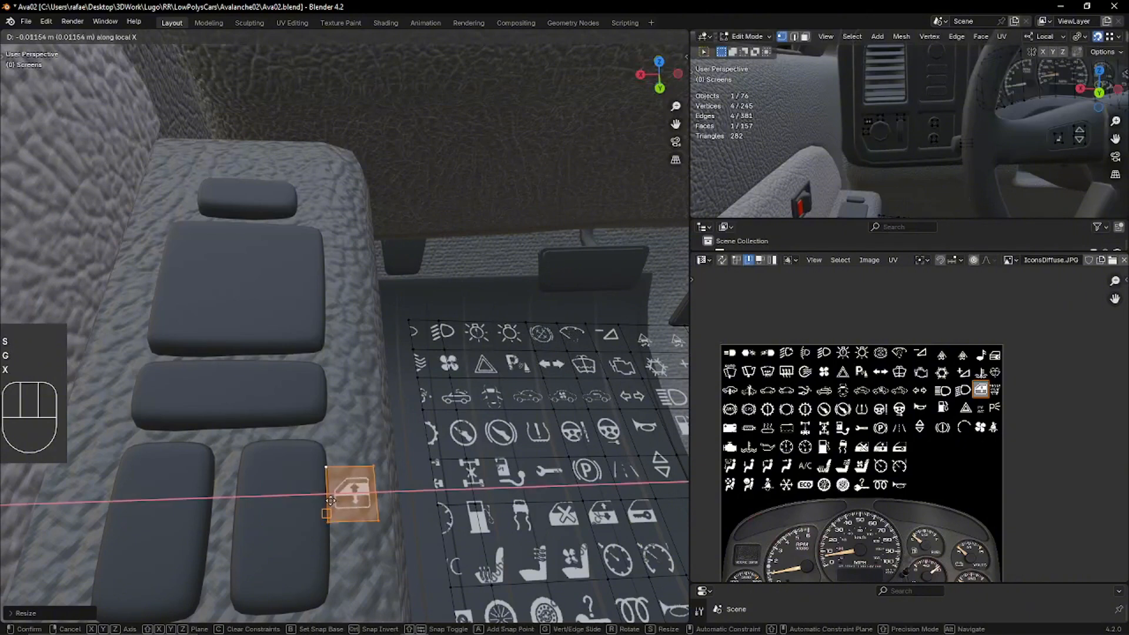
key("Escape")
Disable snapping, centre the icon face on the front right switch along local X, and lift it clear along local Z
key("shift+Tab")
key("g")
key("x")
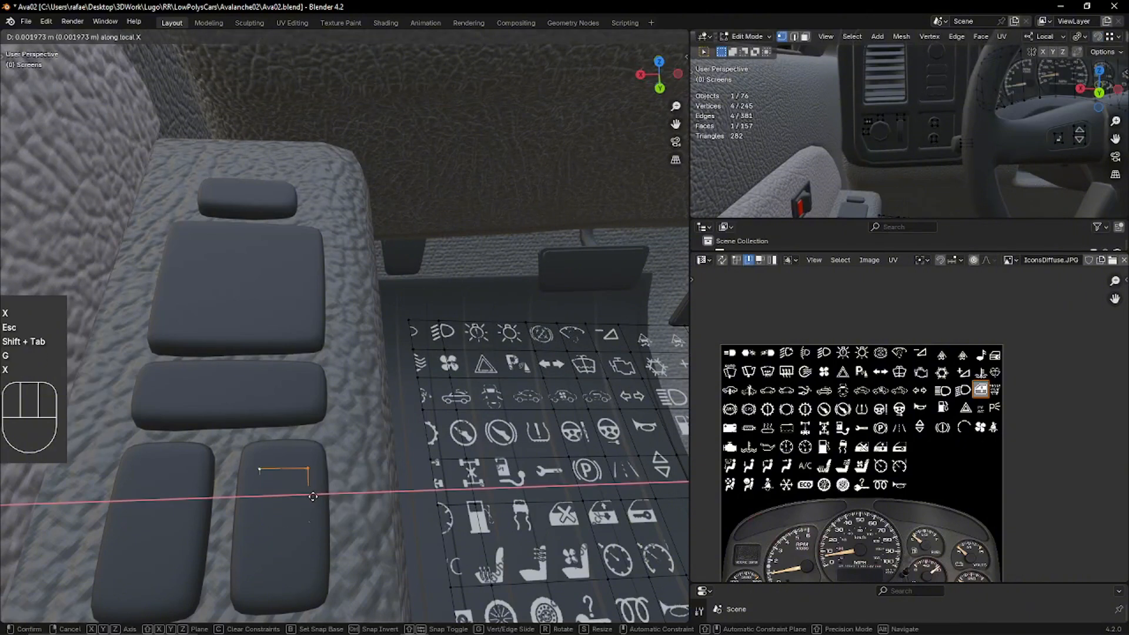
left_click(313, 497)
key("g")
key("z")
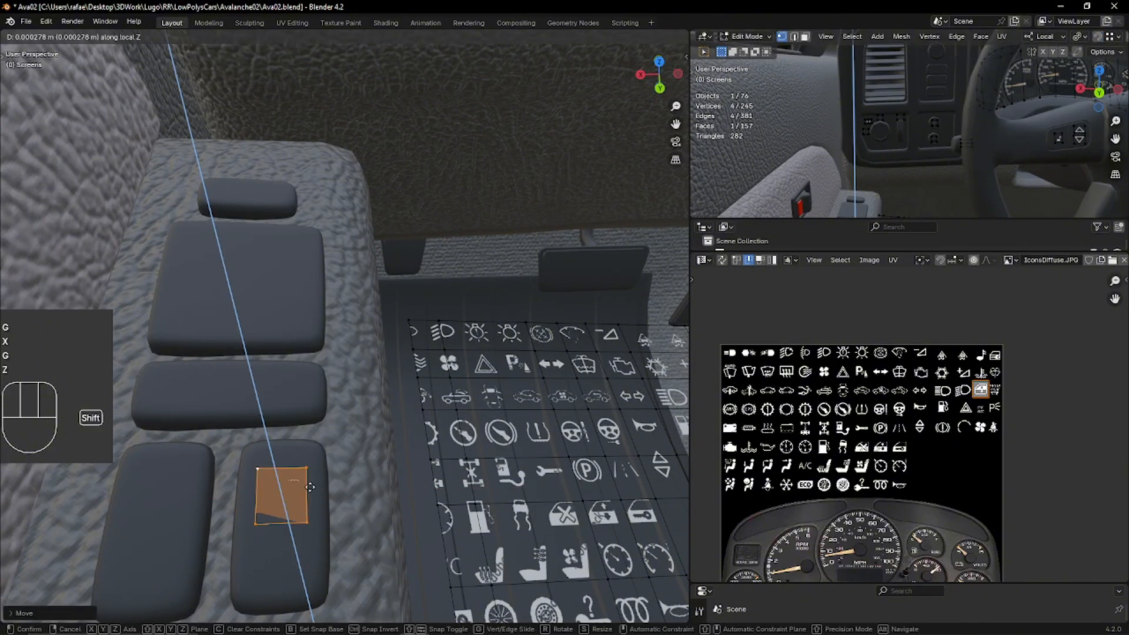
left_click(307, 475)
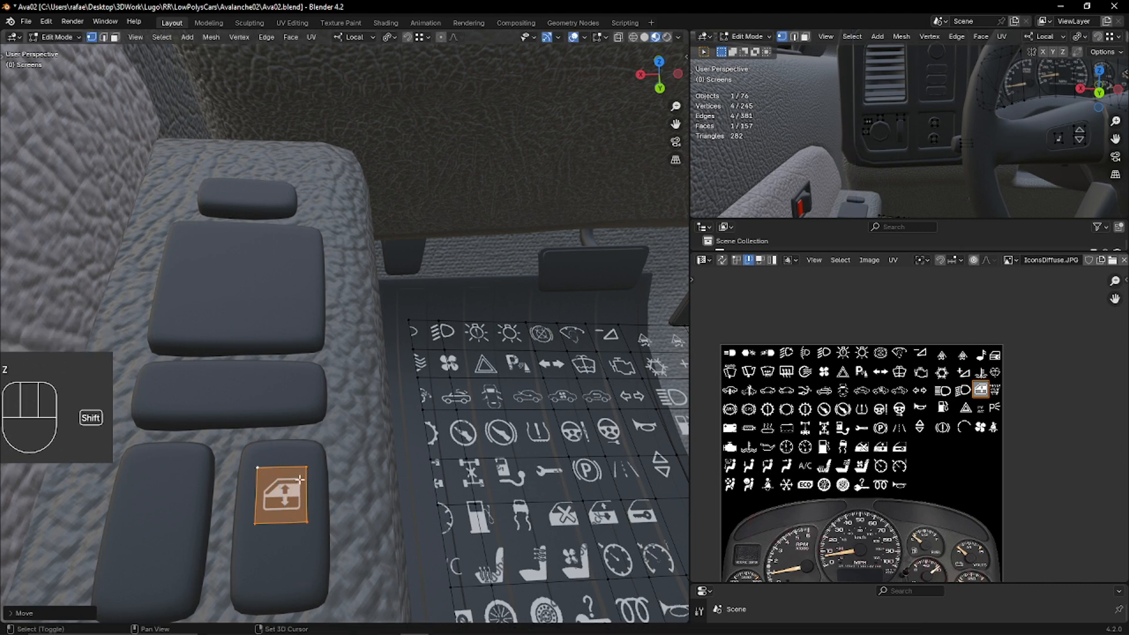
Duplicate the window icon face and move the copy along local X onto the front left switch
key("shift+d")
key("Escape")
key("g")
key("x")
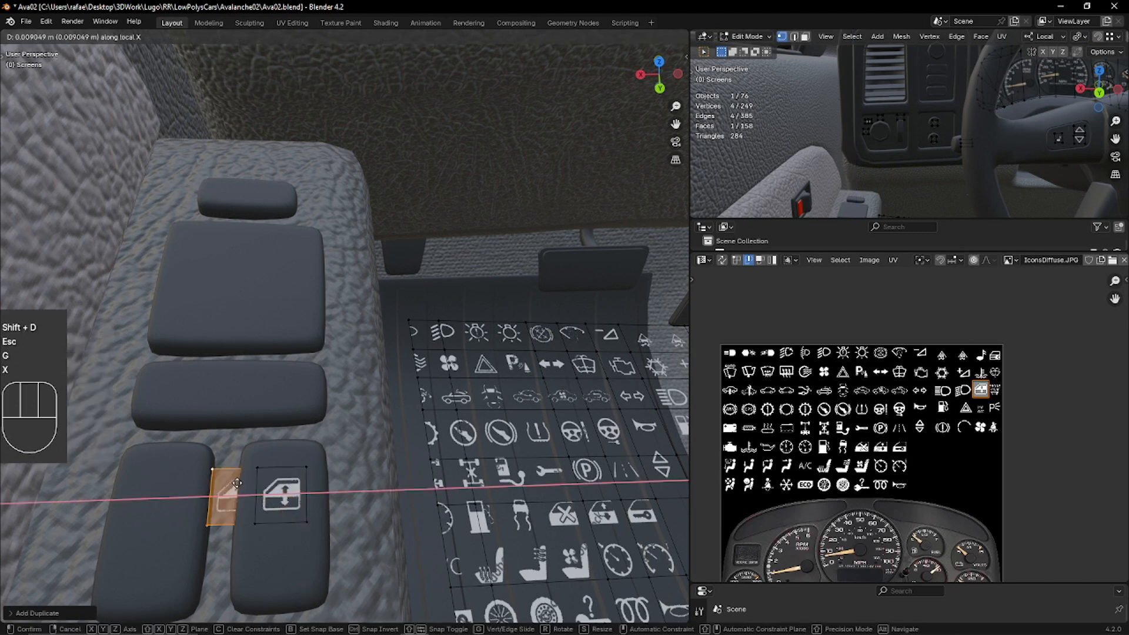
left_click(177, 483)
Adjust the copied icon along local Z and local X until it sits centred just above the front left switch
key("g")
key("z")
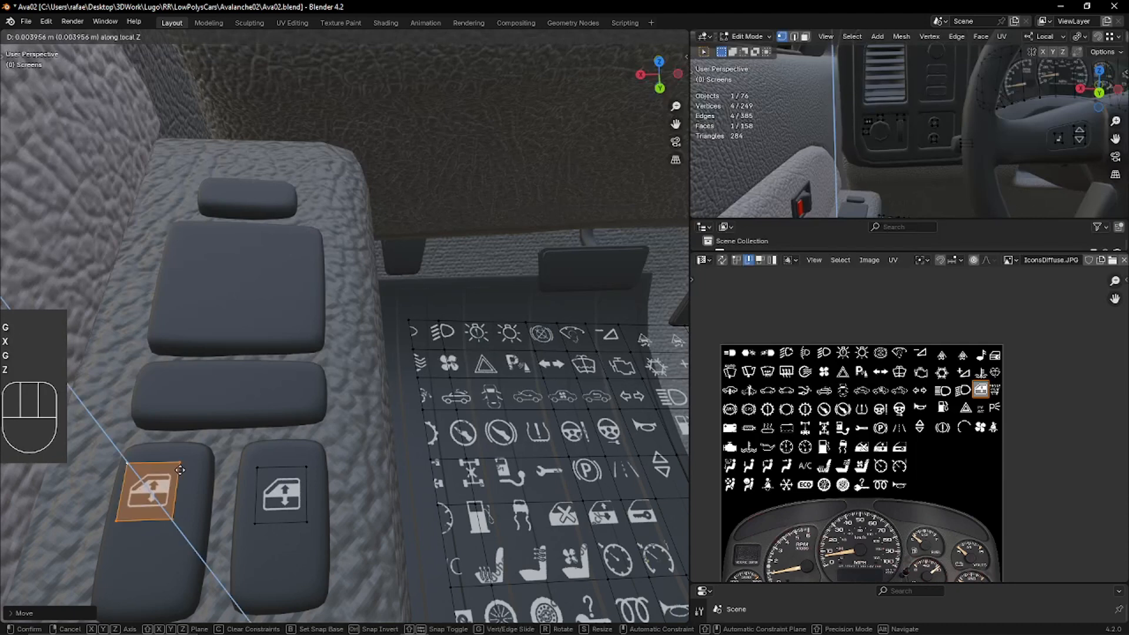
left_click(178, 474)
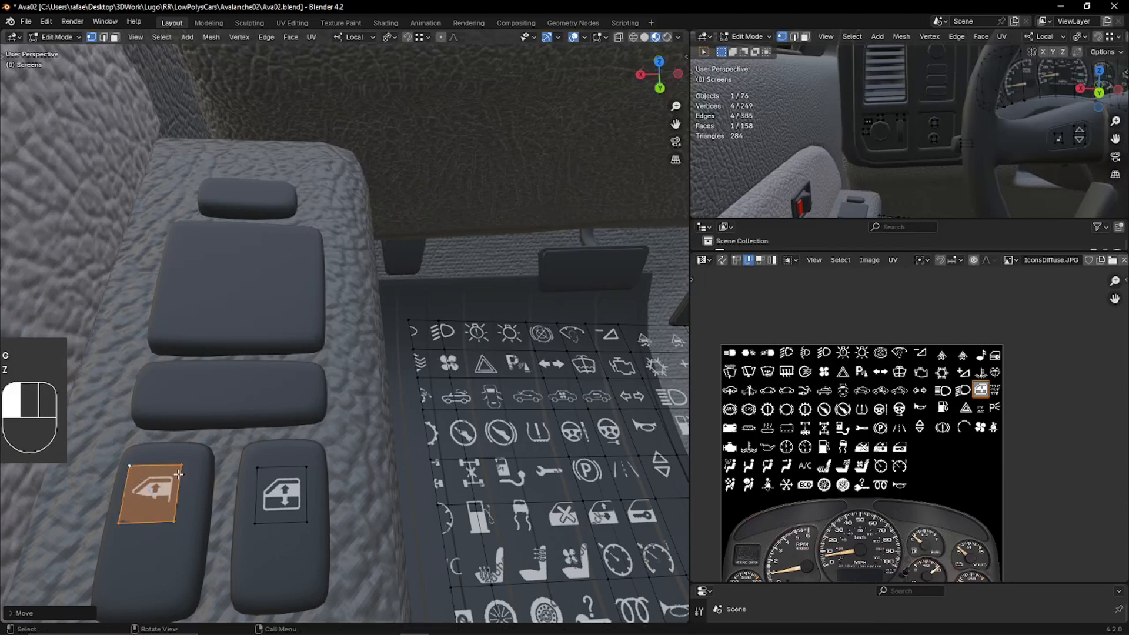
key("g")
key("x")
left_click(183, 474)
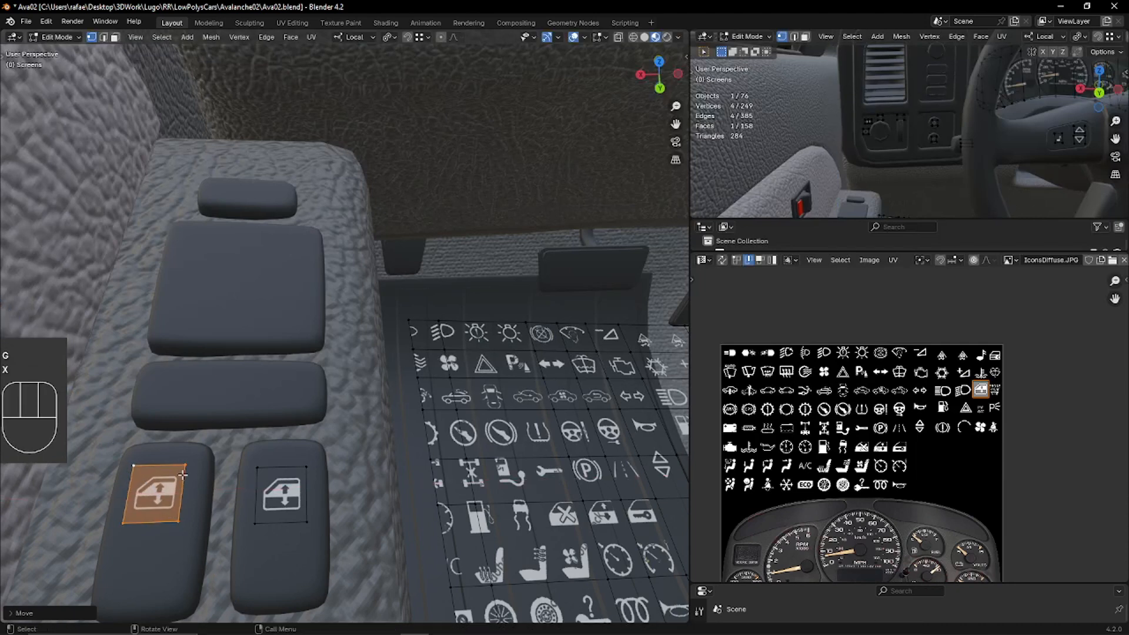
key("g")
key("z")
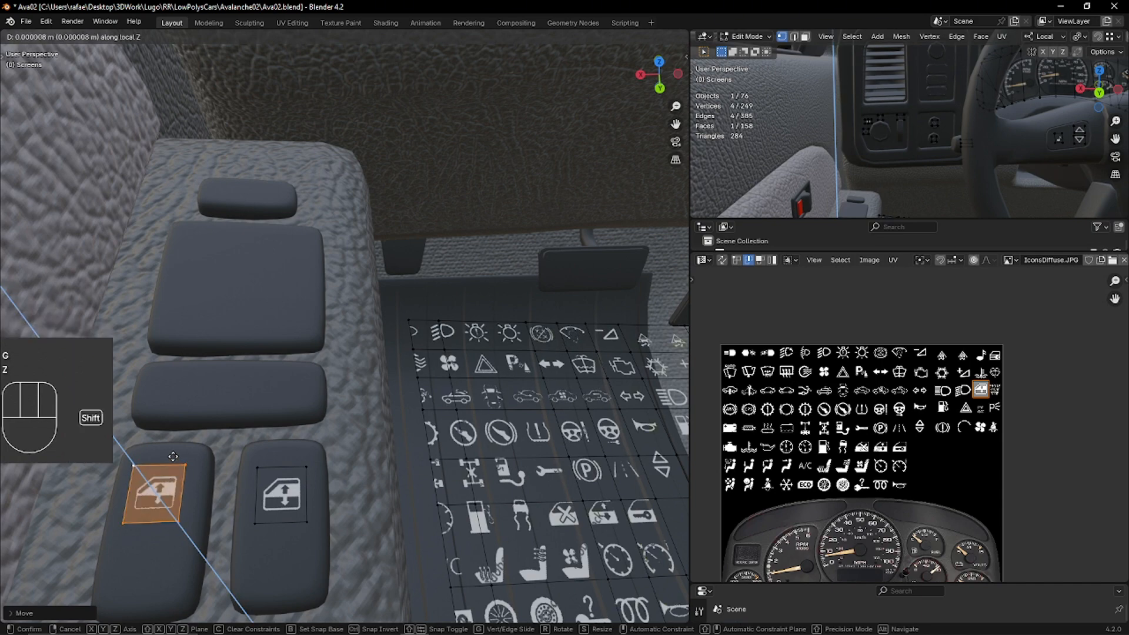
left_click(173, 454)
Select both window icon faces and duplicate them about 0.033 m along local Y onto the rear pair of switches
middle_click_drag(218, 474, 227, 462, "shift")
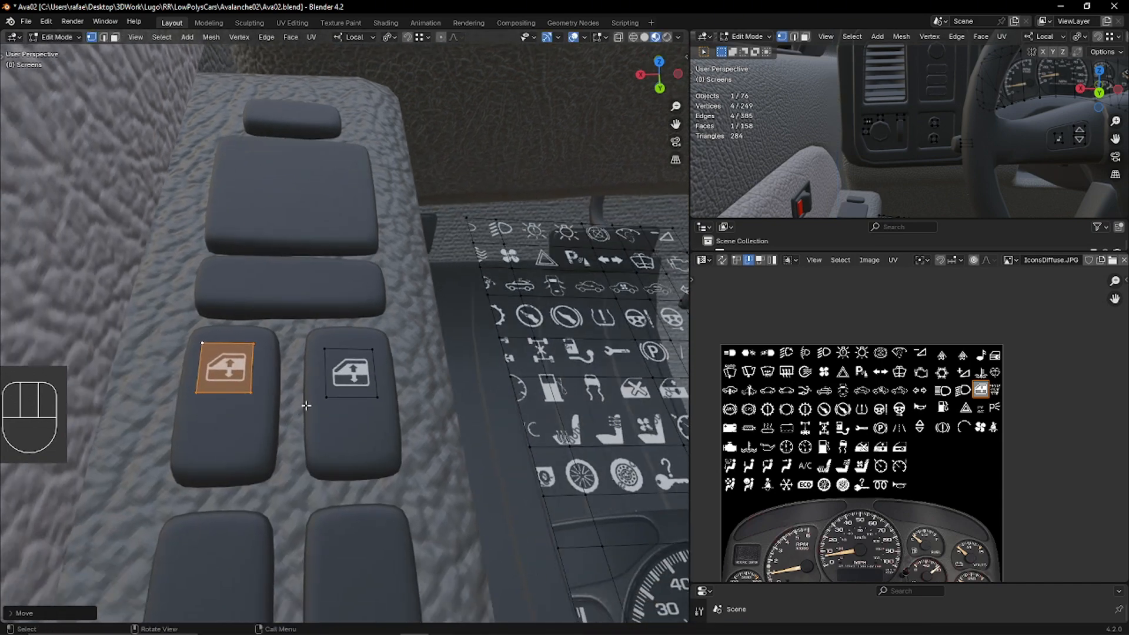
key("ctrl+KP_Add")
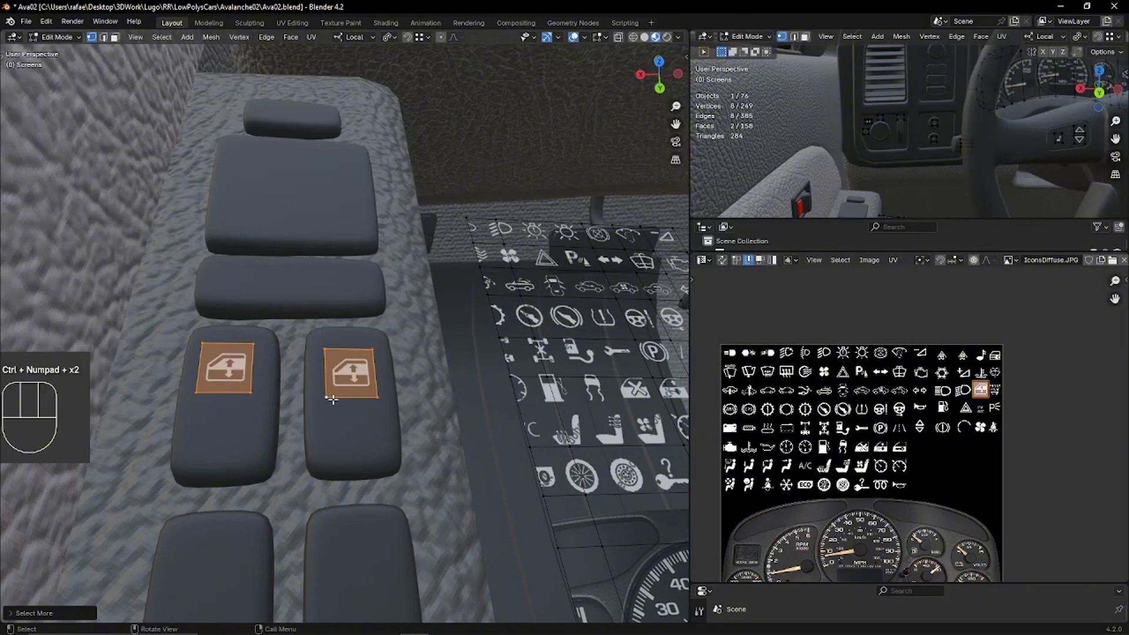
key("shift+d")
key("Escape")
key("g")
key("y")
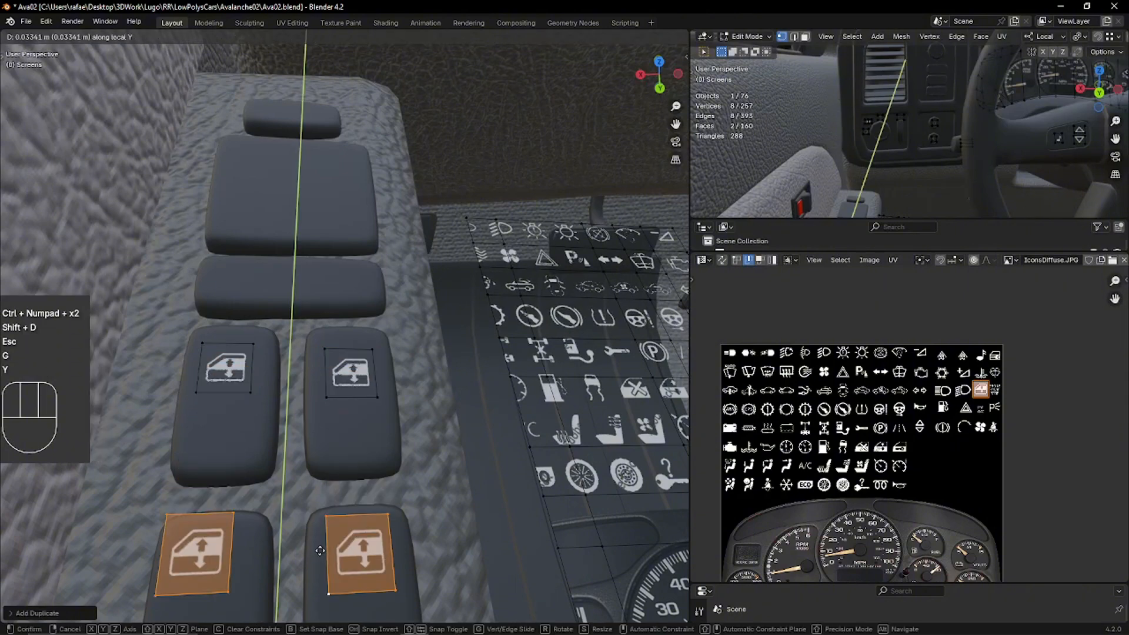
left_click(320, 550)
Lower the two copied icon faces along local Z to lie just above the rear switches
scroll(329, 532, "down", 4, "shift")
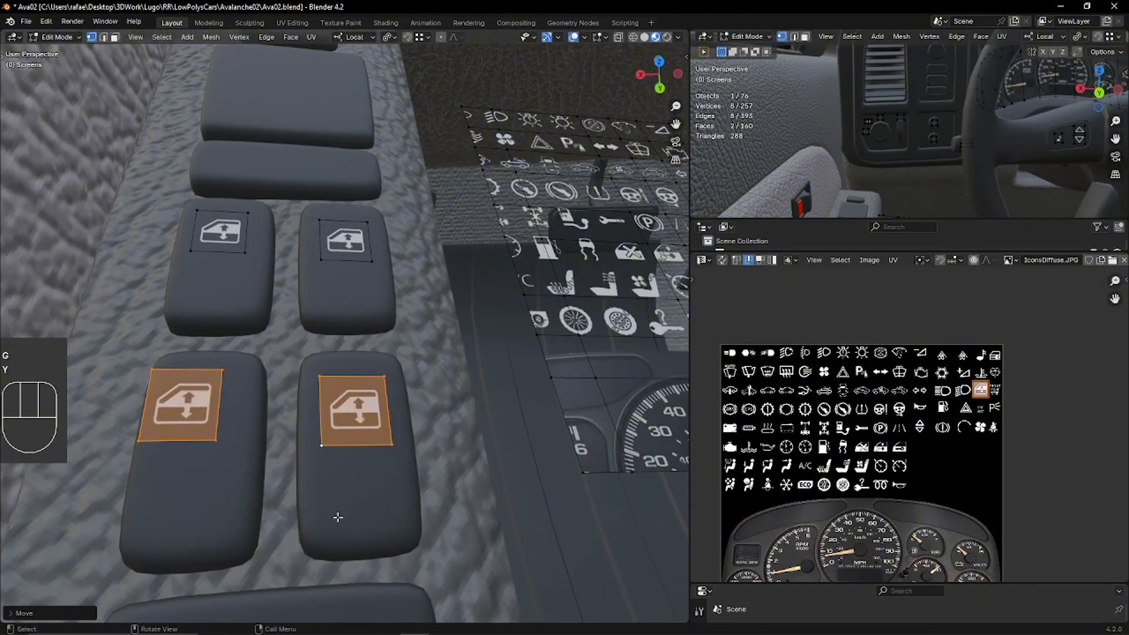
key("g")
key("z")
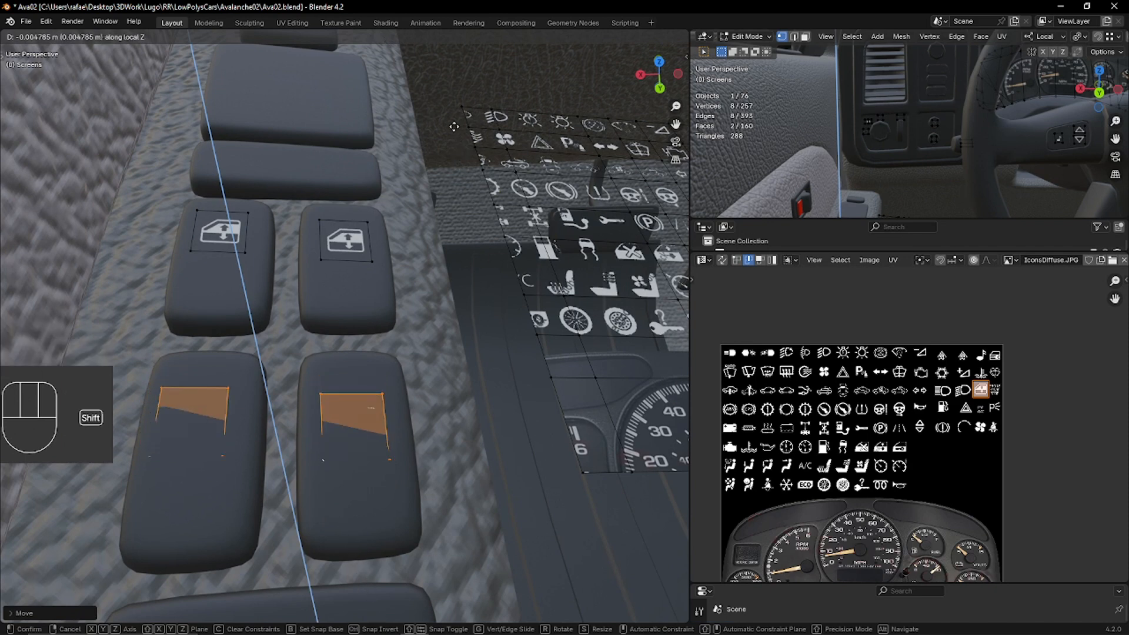
left_click(444, 508)
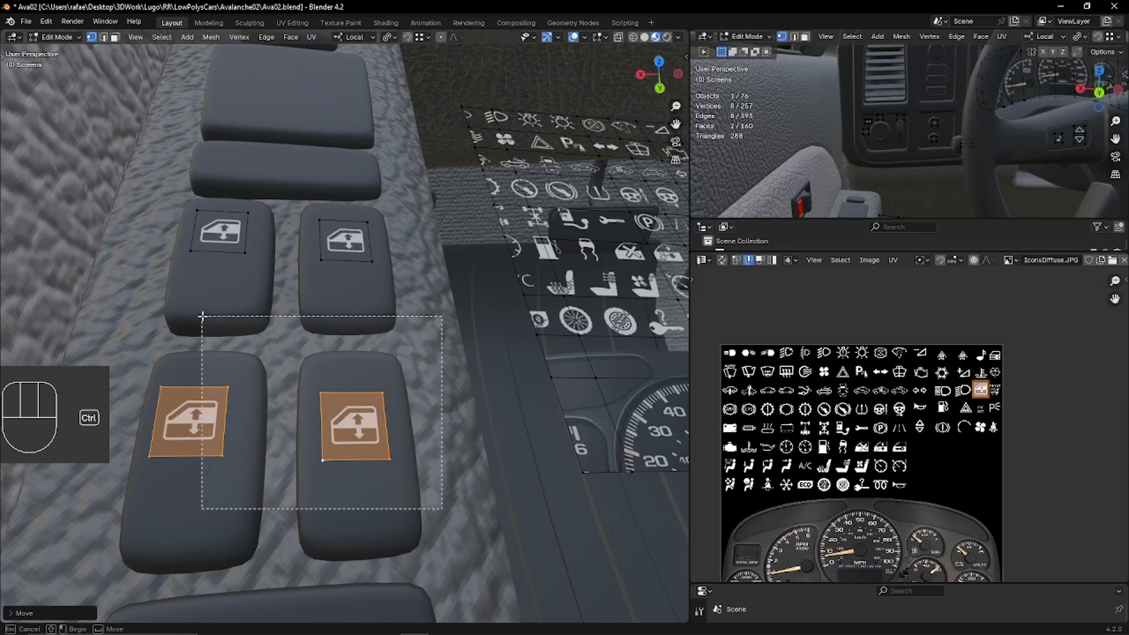
Deselect the rear right icon, centre the rear left one along local X, and raise it about 0.0002 m along local Z
key("ctrl+z")
key("g")
key("x")
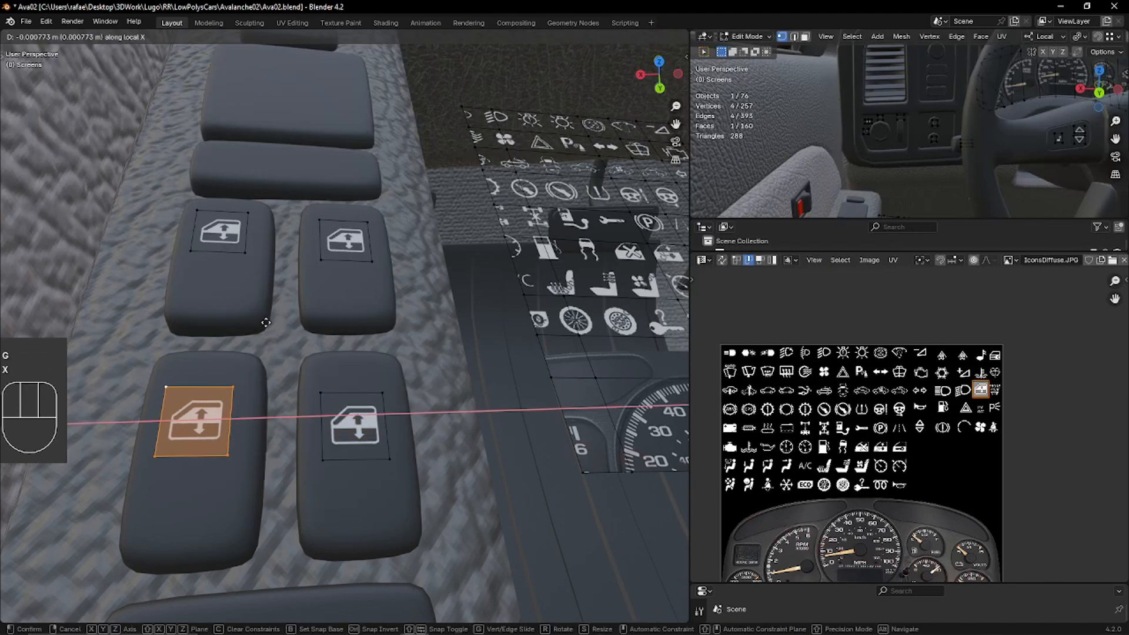
left_click(266, 323)
key("g")
key("z")
key("Caps_Lock")
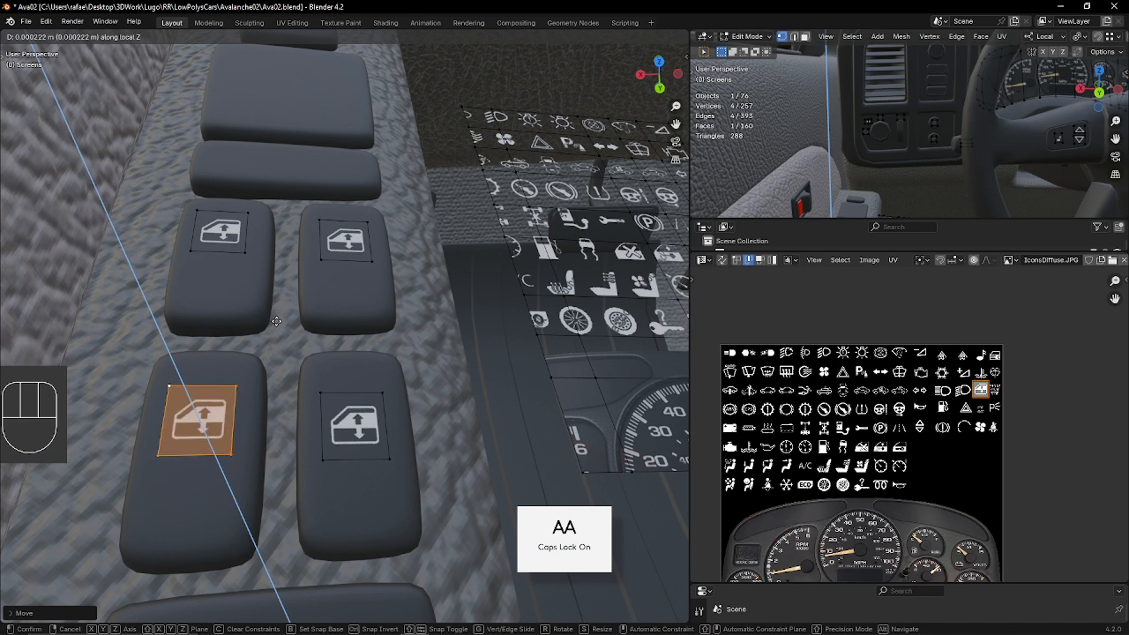
left_click(277, 322)
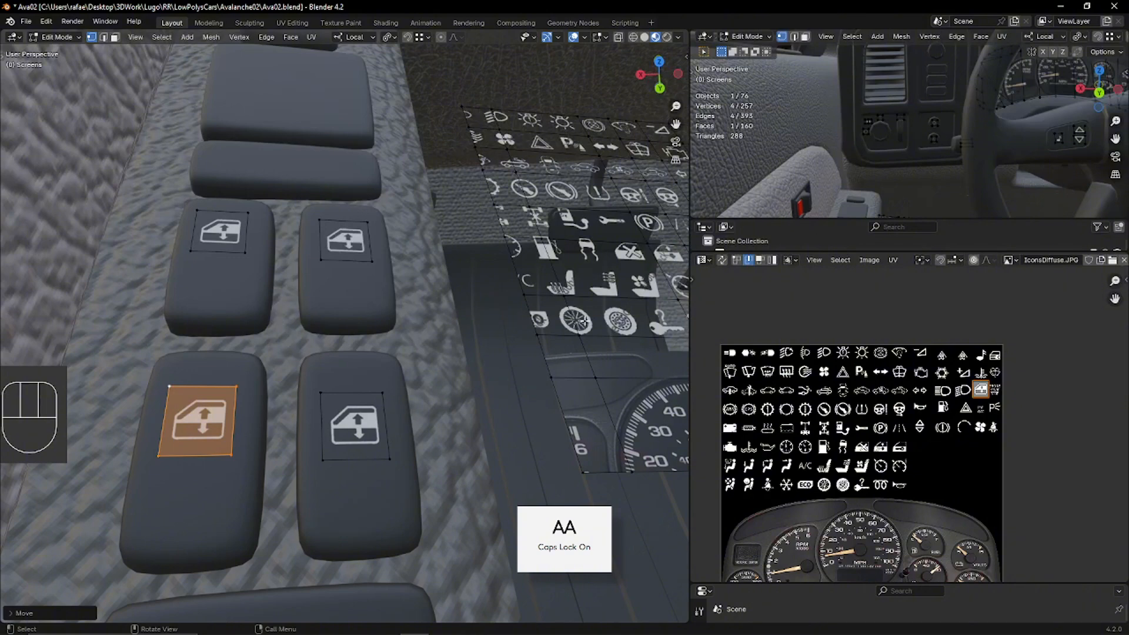
Examine the icon texture up close and bring the grid's rightmost icons back into view
scroll(860, 388, "up", 1)
middle_click_drag(851, 419, 835, 447)
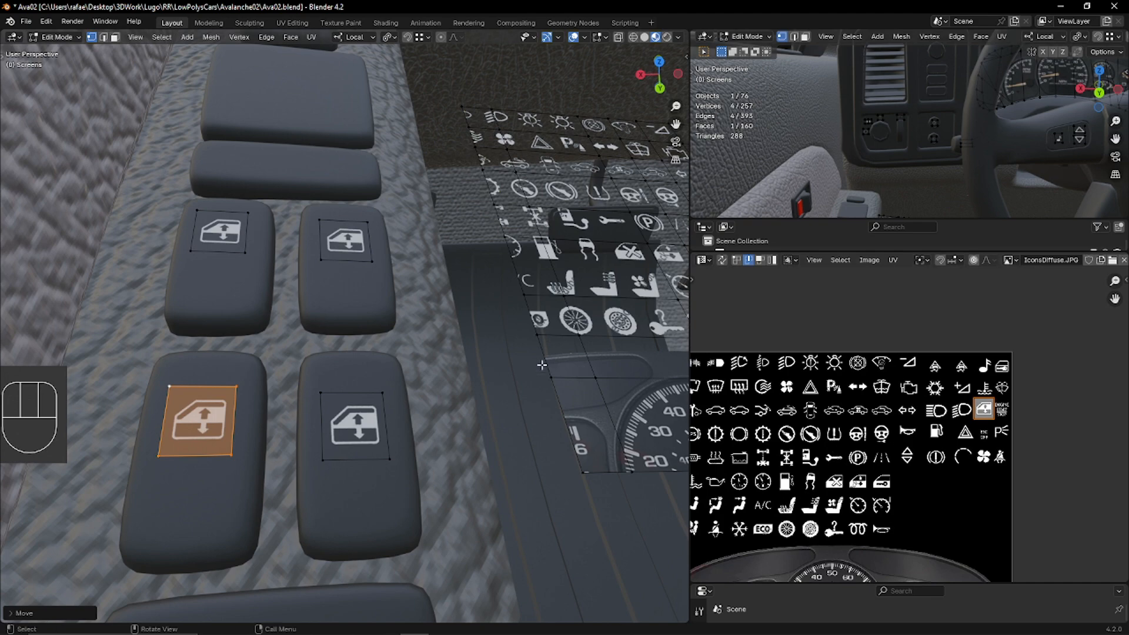
key("Caps_Lock")
scroll(511, 352, "down", 1)
middle_click_drag(511, 352, 430, 373, "shift")
scroll(430, 373, "up", 5)
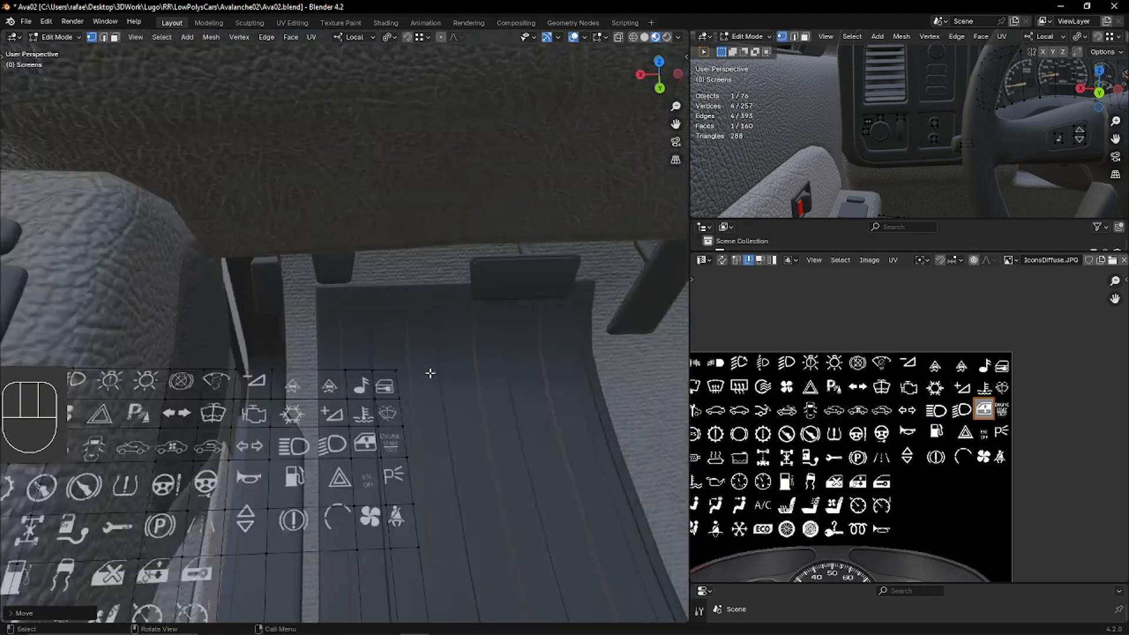
Slide the icon grid's uppermost edge loop down closer to the top row of icons
scroll(385, 389, "up", 3)
key("2")
left_click(398, 394, "alt")
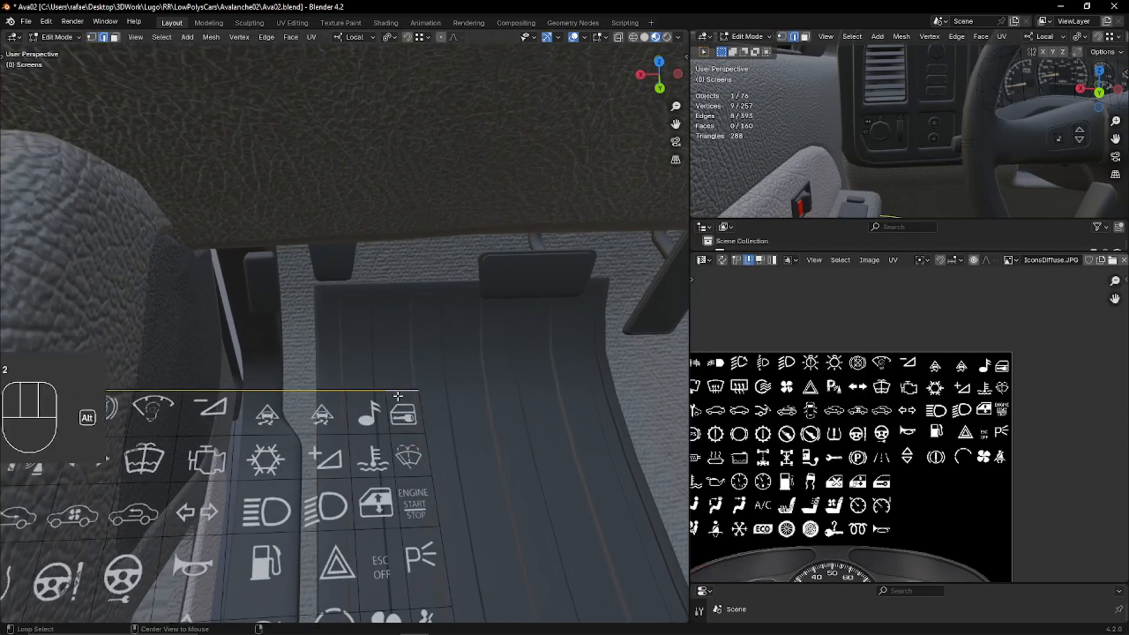
key("g")
key("g")
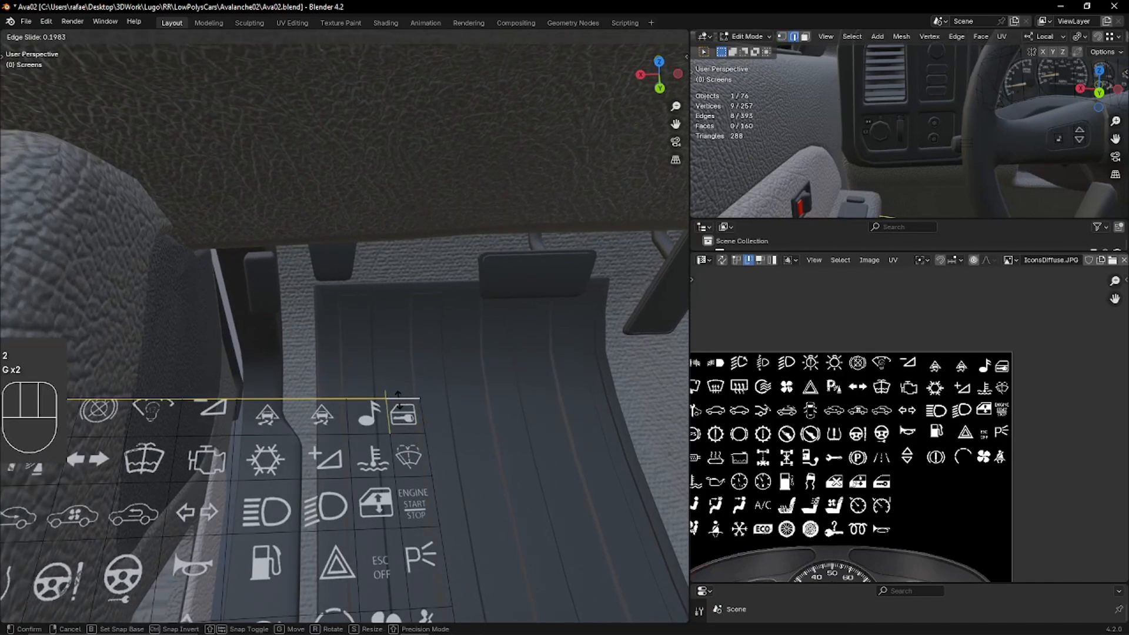
left_click(399, 400)
Duplicate the door-with-key icon face from the grid's upper-right corner and move the copy toward the armrest switches
key("3")
left_click(404, 417)
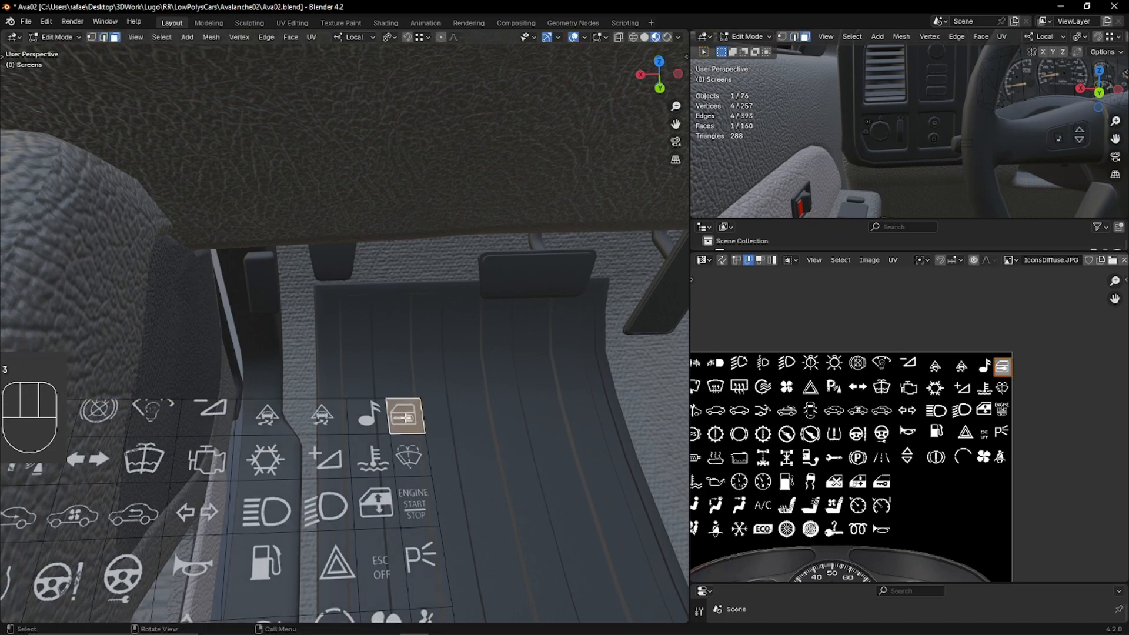
key("shift+d")
left_click(353, 497)
middle_click_drag(353, 497, 396, 438, "shift")
scroll(394, 432, "down", 6)
key("g")
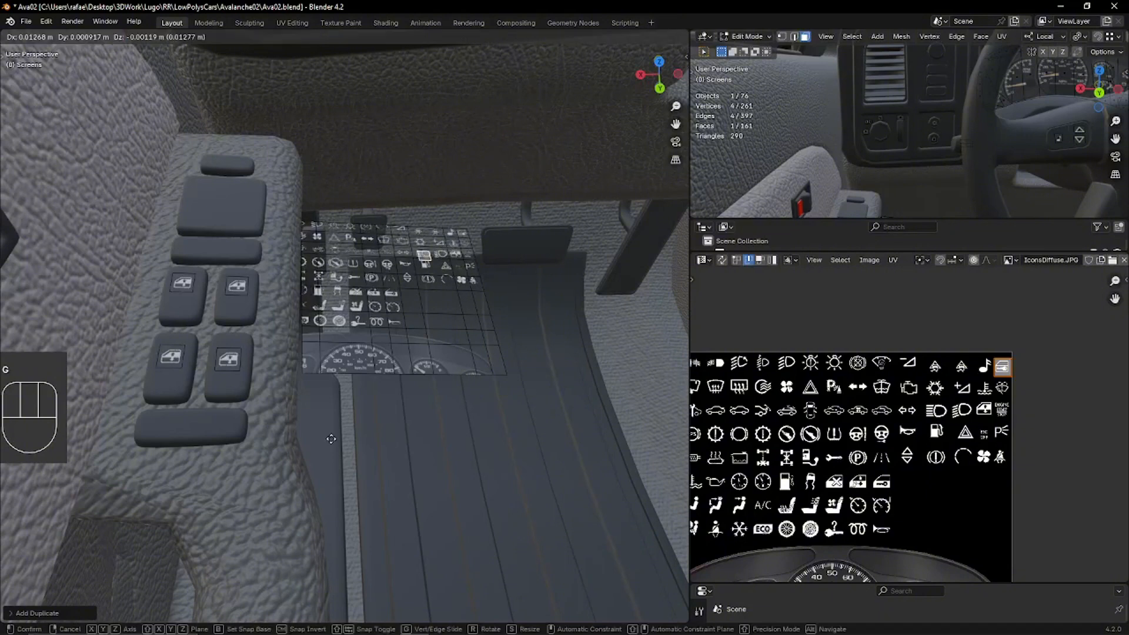
left_click(309, 523)
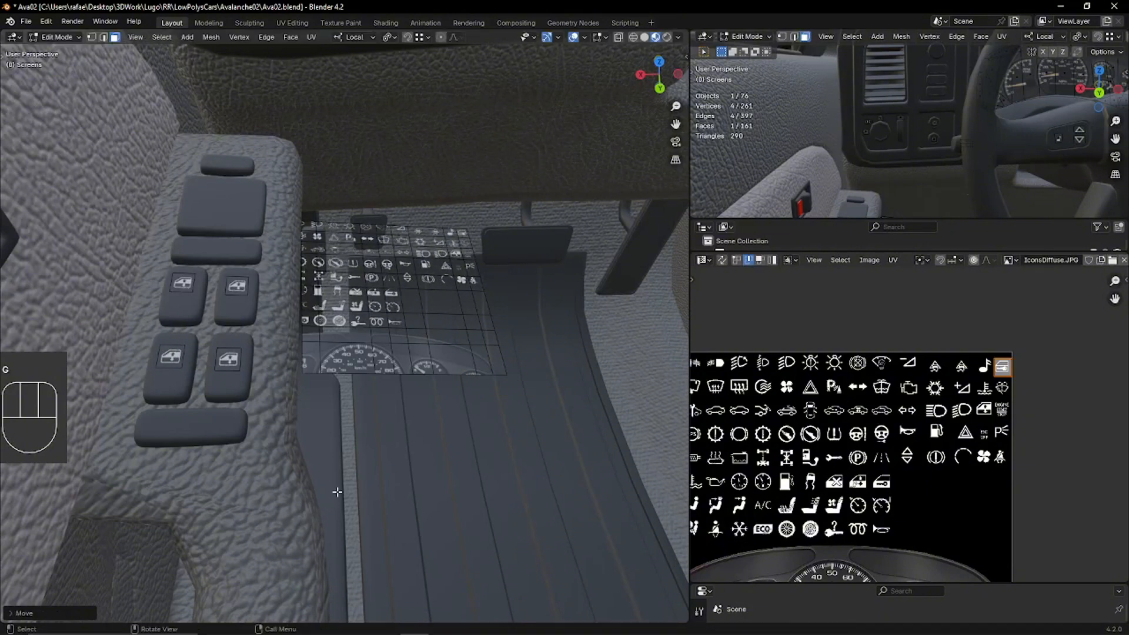
Move the door-lock icon copy to the wide rear armrest switch and vertex-snap it onto the switch surface
key("1")
key("alt+z")
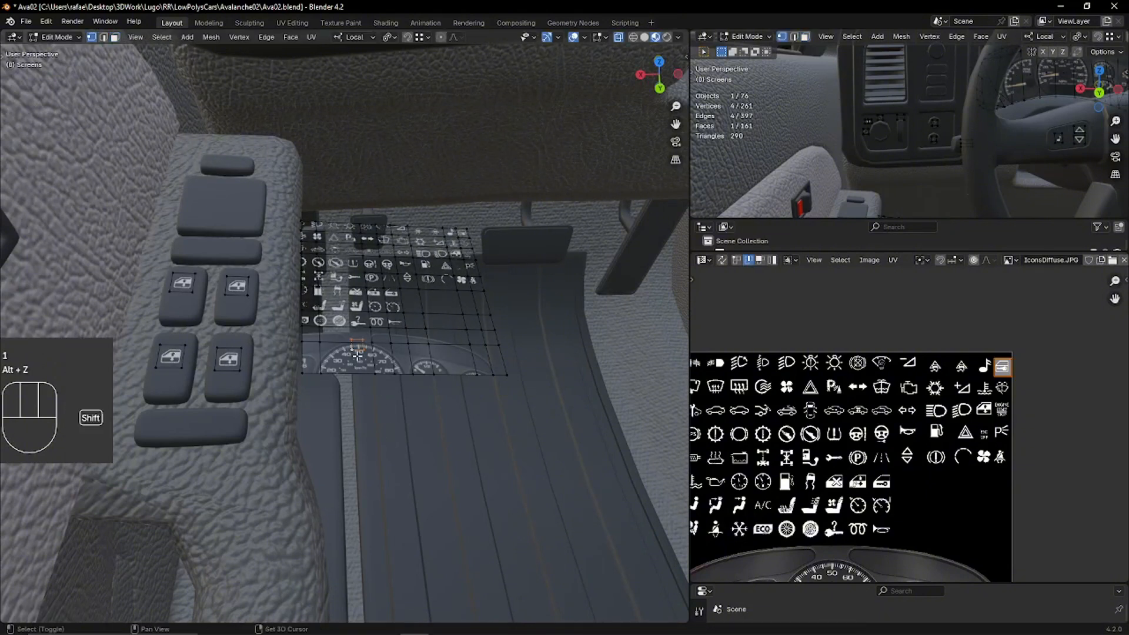
key("g")
left_click(201, 419)
key("shift+Tab")
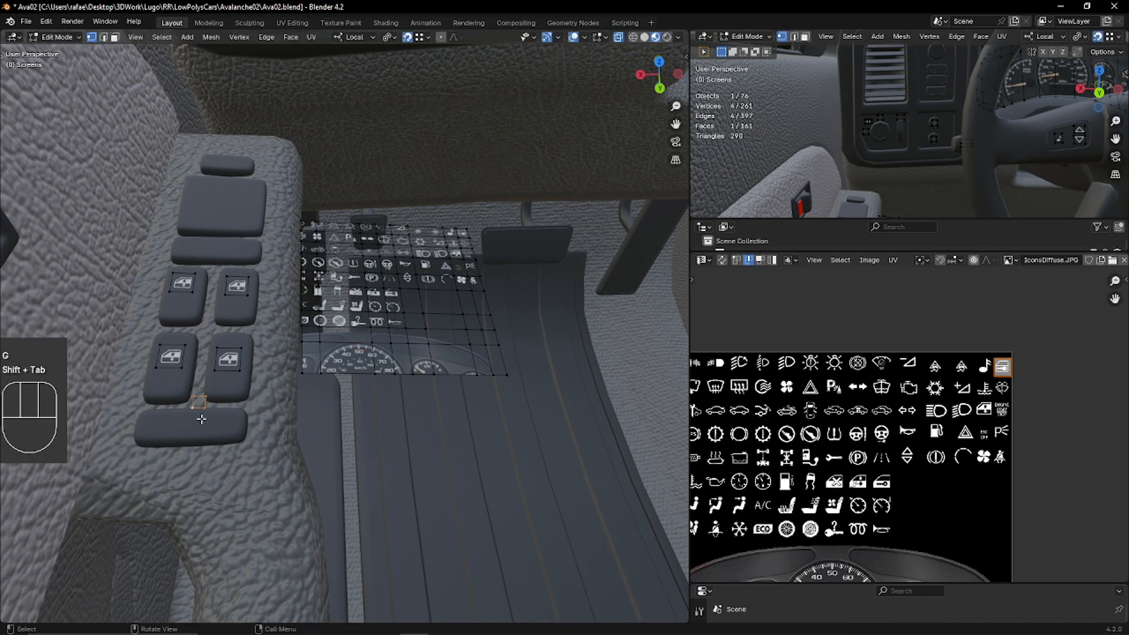
key("g")
left_click(200, 421)
middle_click_drag(201, 423, 215, 424, "shift")
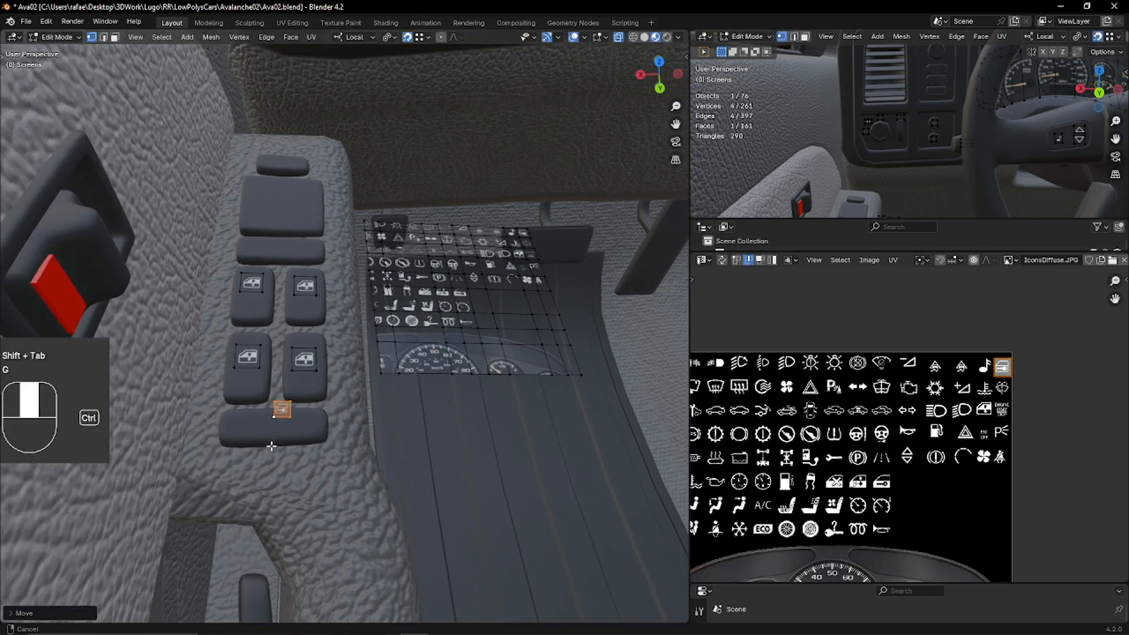
Turn off snapping, shift the door-lock icon toward the wide switch's left half, and raise it about 0.004 m along local Z
scroll(214, 424, "up", 3)
scroll(253, 470, "up", 2)
key("g")
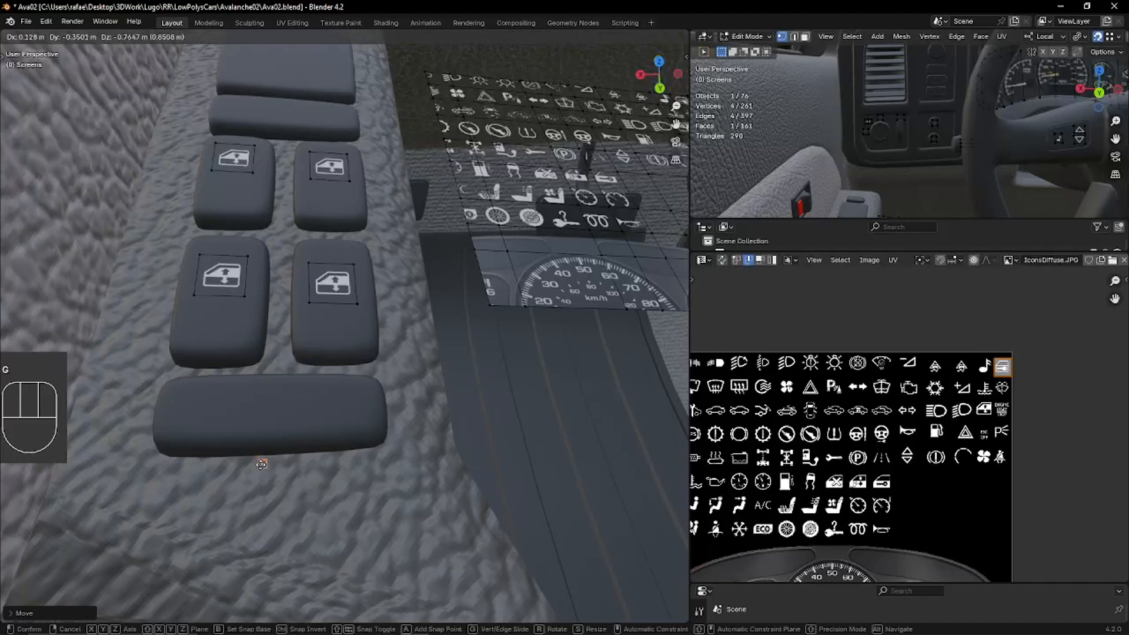
key("Escape")
key("shift+Tab")
key("g")
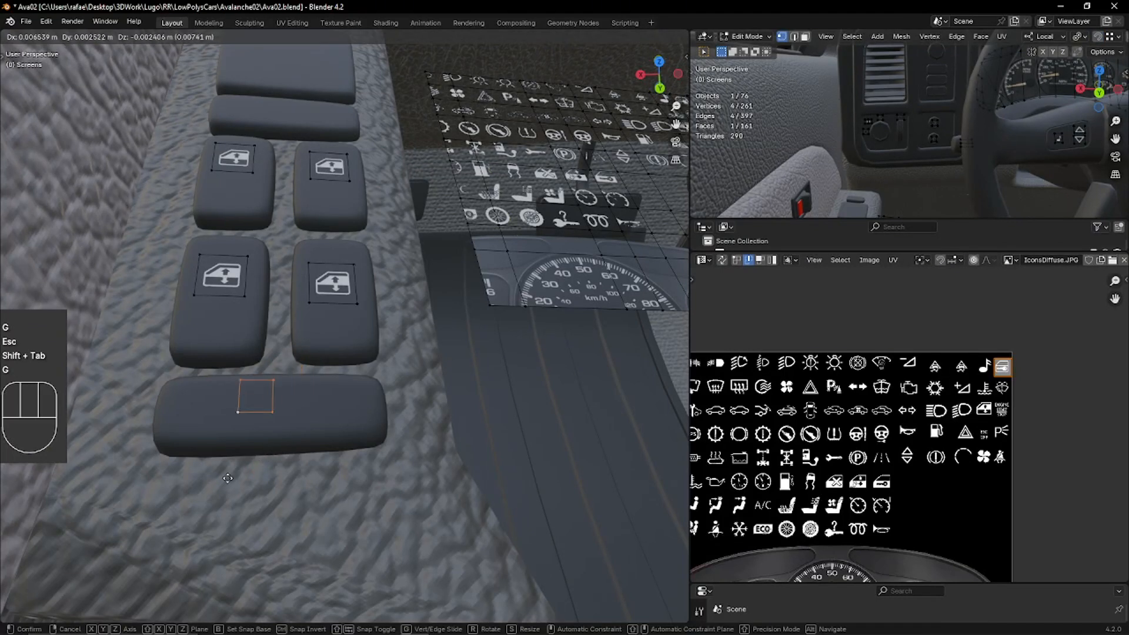
key("g")
key("z")
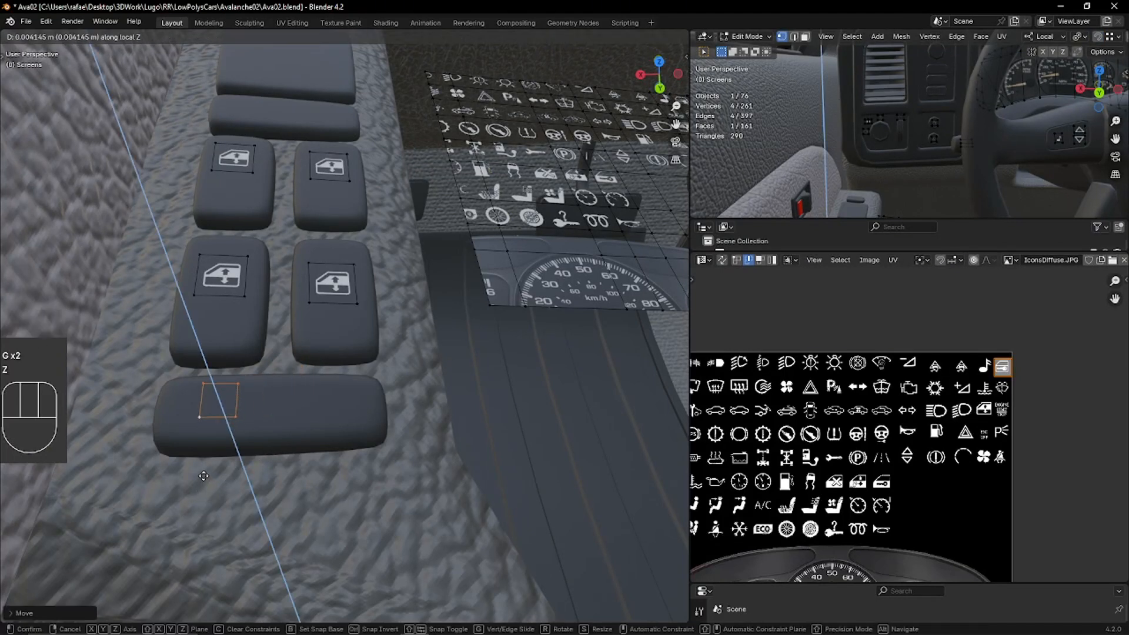
left_click(203, 473)
Enlarge the door-lock icon to suit the wide switch and shift it about 0.001 m along local Y
key("s")
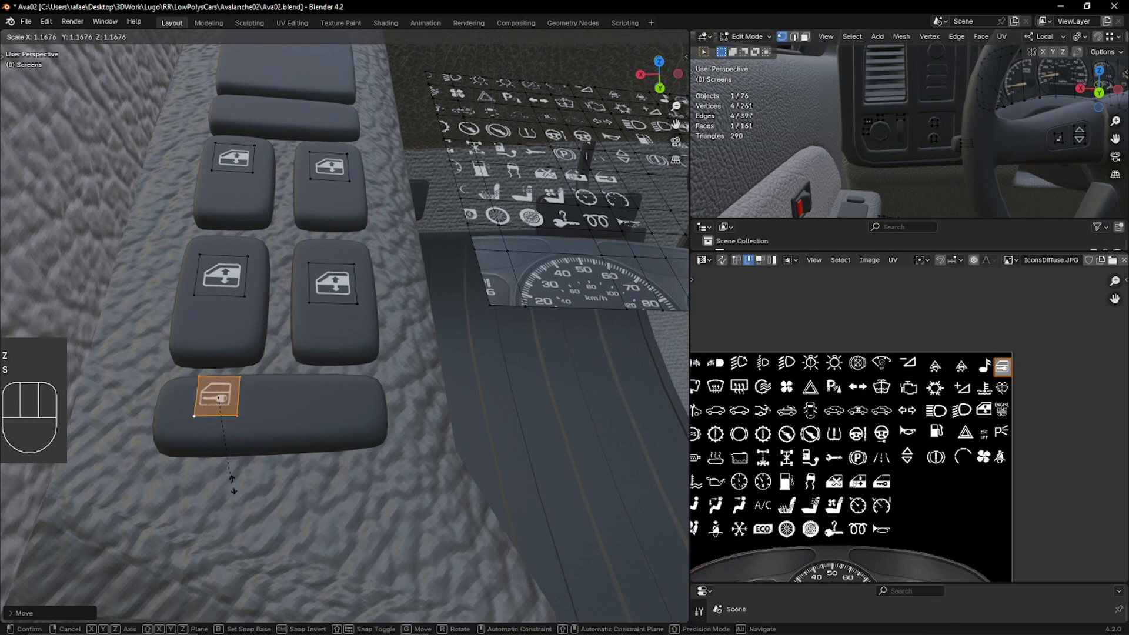
left_click(259, 507)
key("g")
key("y")
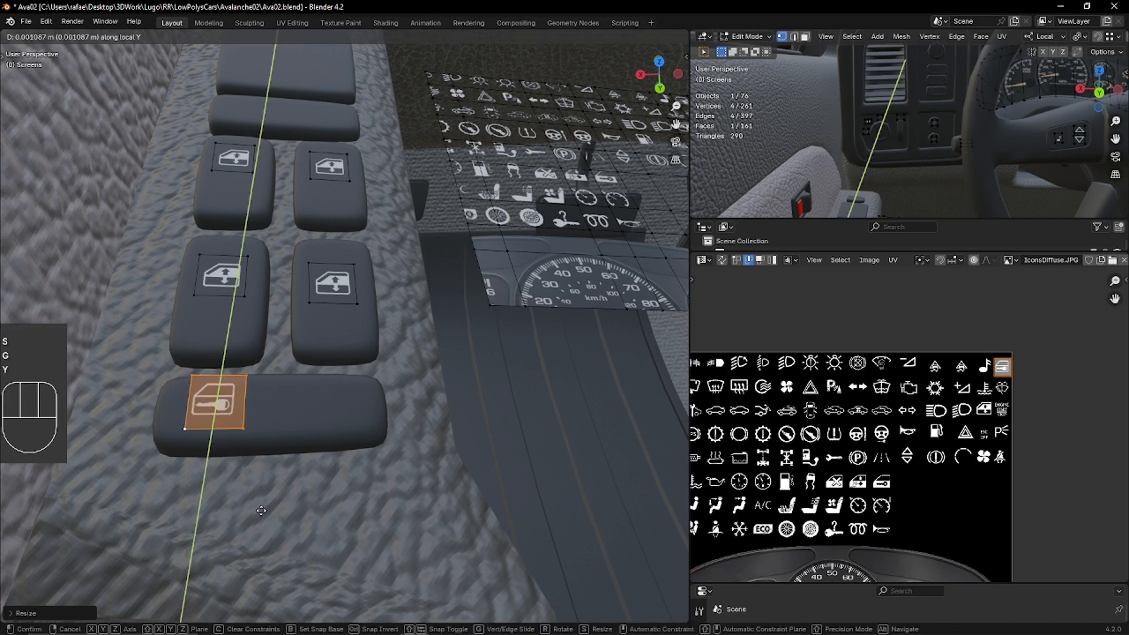
left_click(262, 514)
Lower the door-lock icon about 0.0002 m along local Z and nudge it about 0.0002 m along local X
key("g")
key("z")
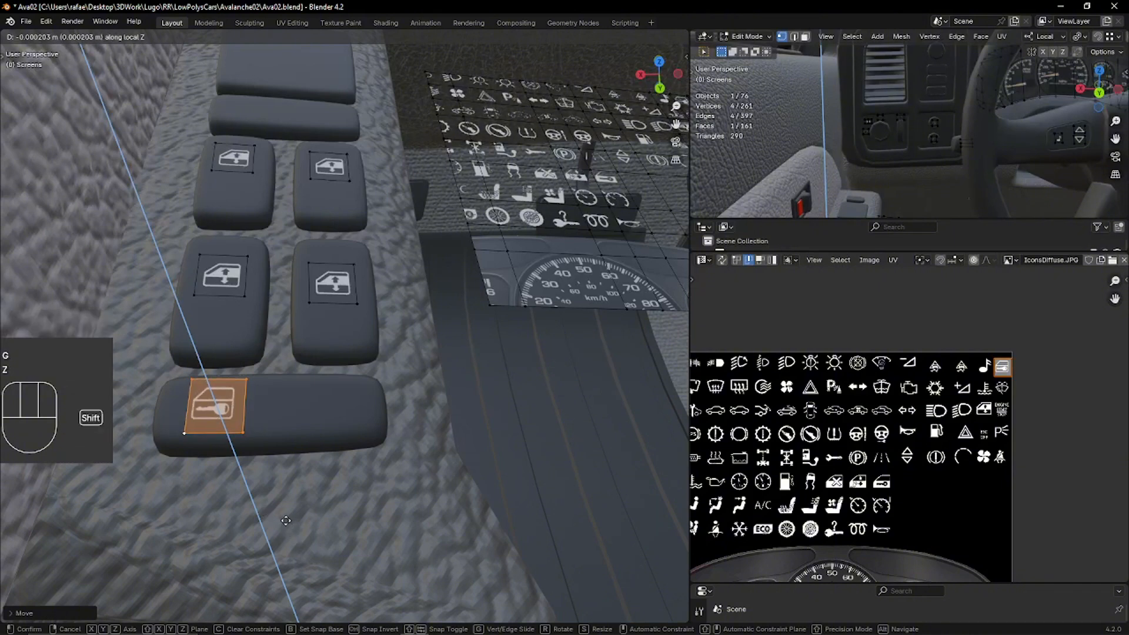
left_click(287, 515)
key("g")
key("x")
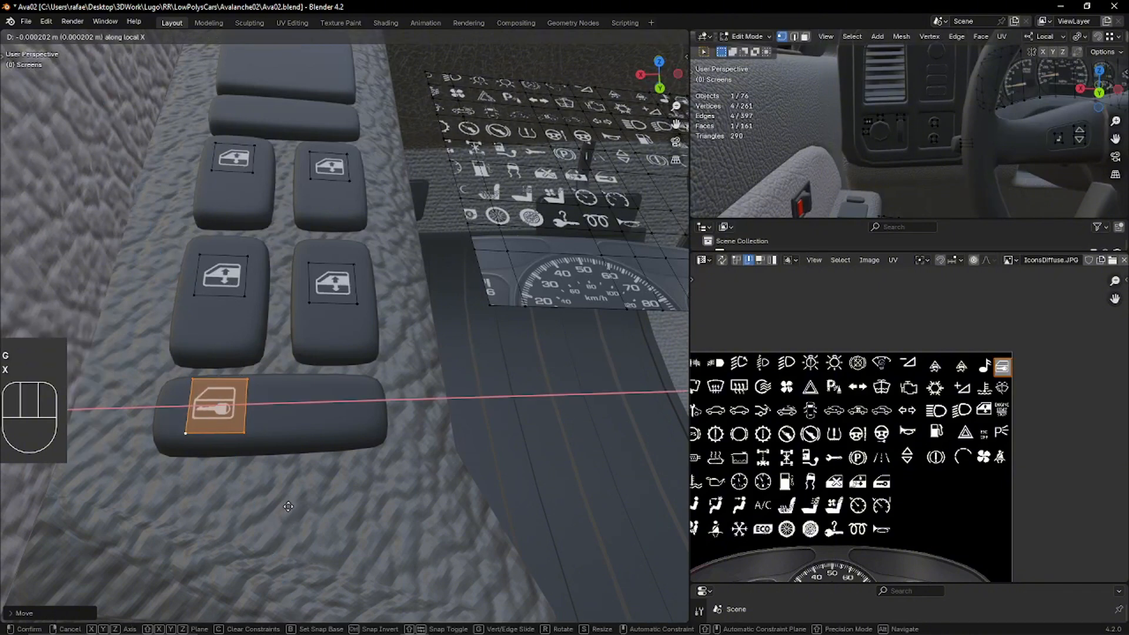
left_click(288, 507)
Duplicate the outlined double-arrow icon face from the grid and place the copy beside the front of the armrest
middle_click_drag(288, 506, 280, 360, "shift")
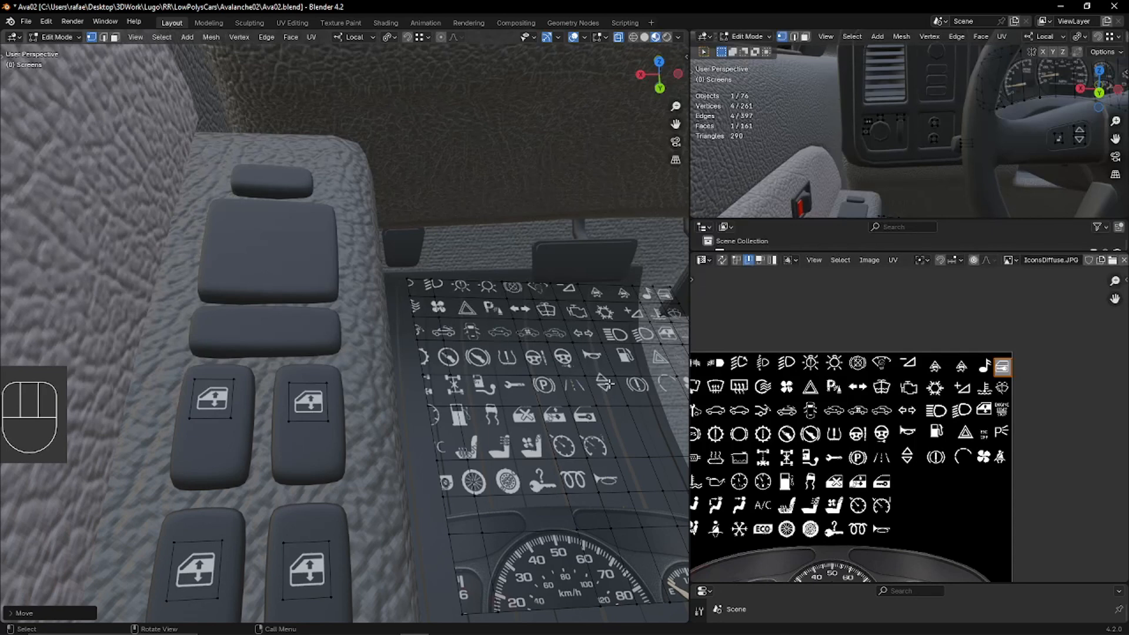
left_click(555, 414)
middle_click_drag(556, 414, 505, 429, "shift")
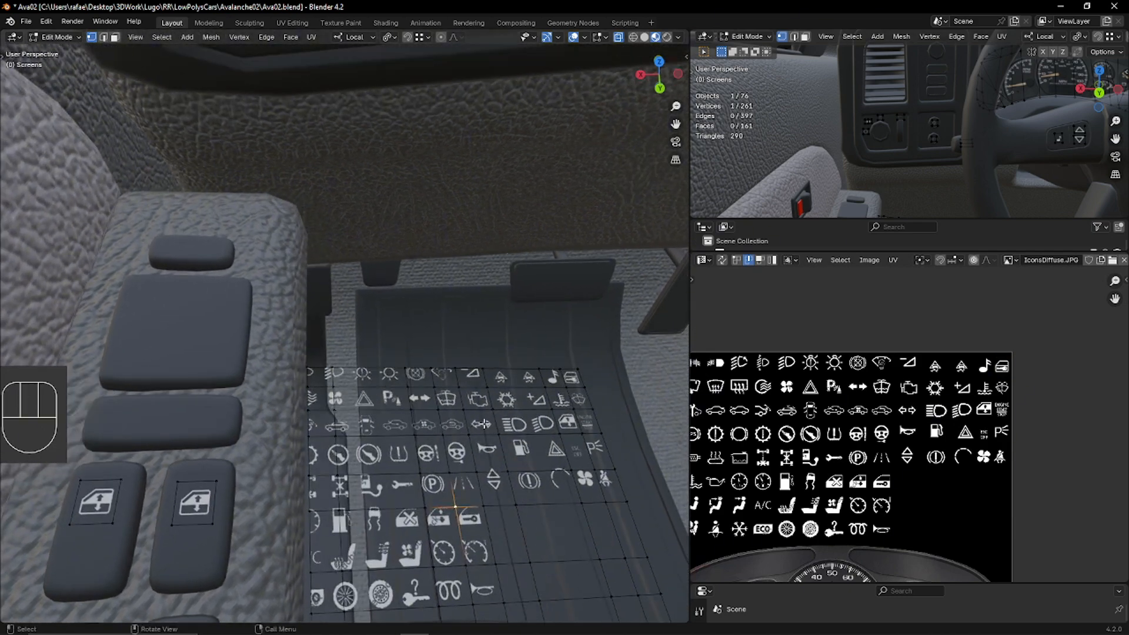
key("3")
left_click(481, 424)
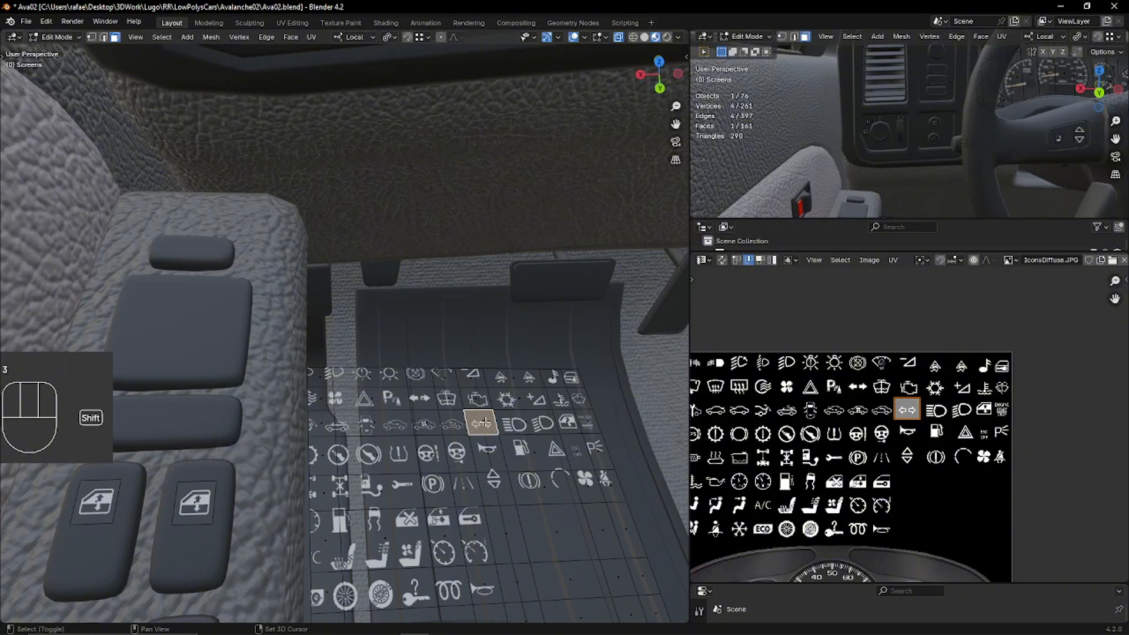
key("shift+d")
left_click(275, 340)
Vertex-snap the double-arrow icon copy onto the small front armrest switch
key("1")
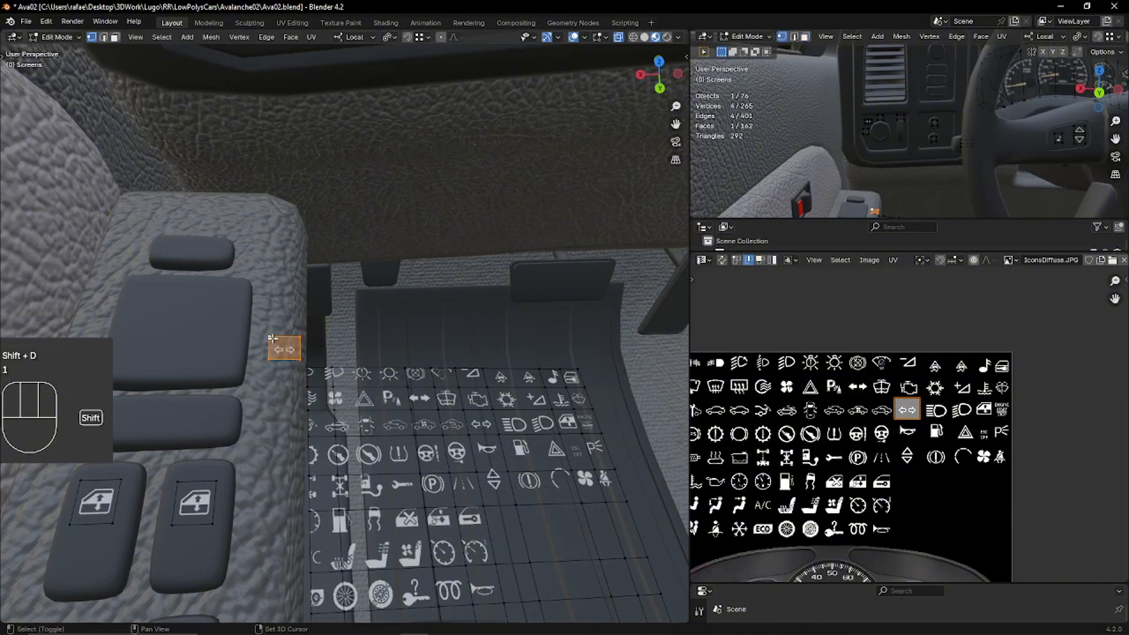
key("shift+Tab")
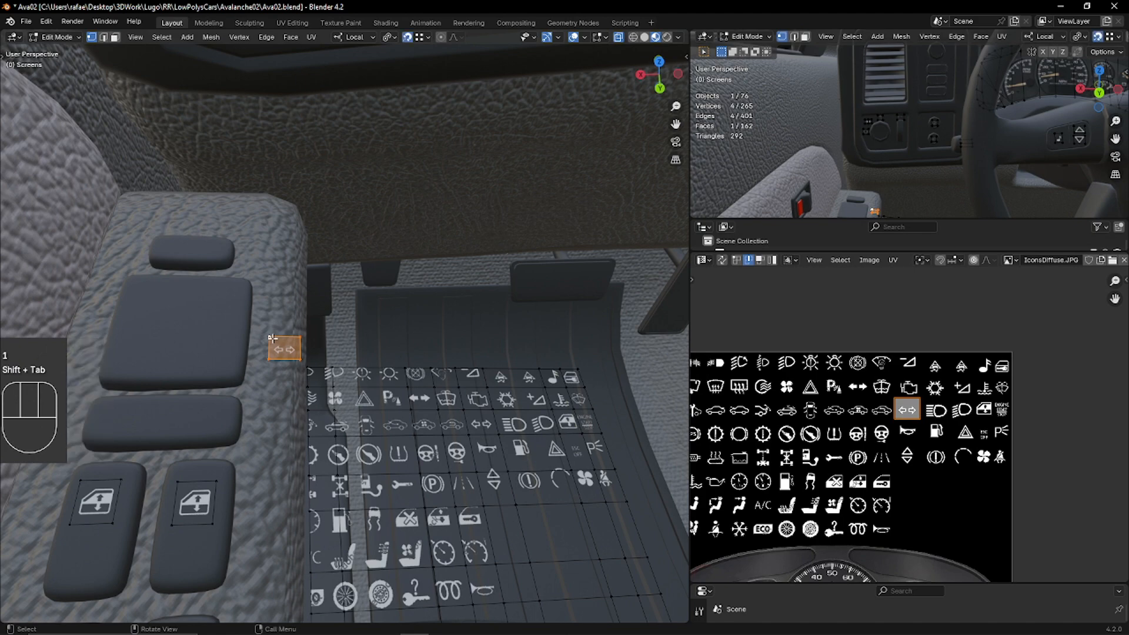
key("g")
left_click(191, 246)
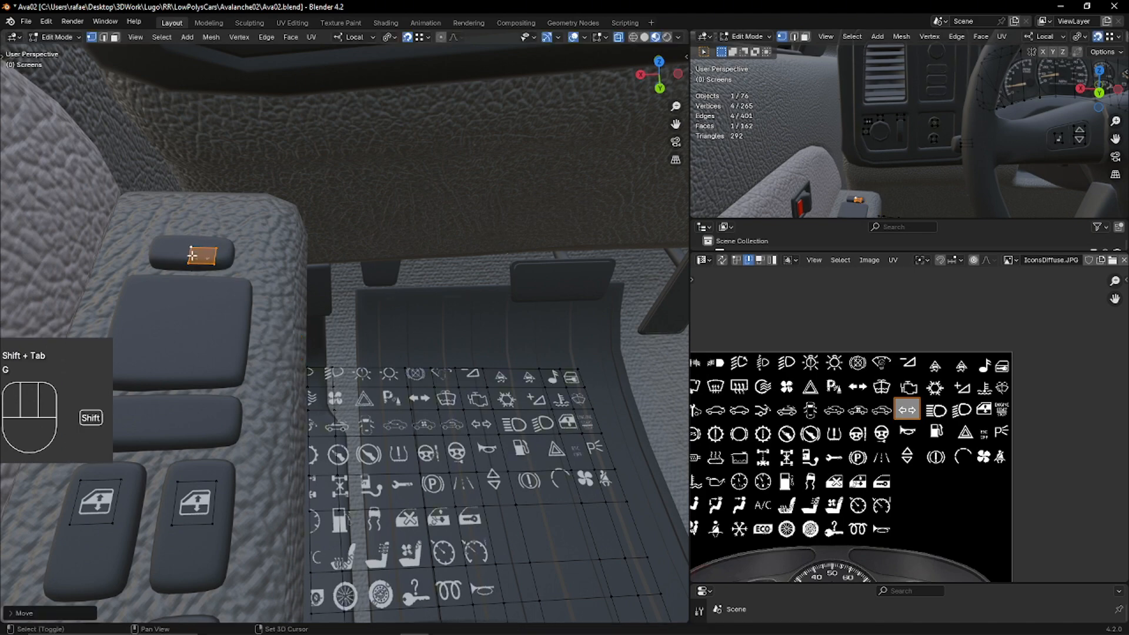
middle_click_drag(191, 246, 307, 319, "shift")
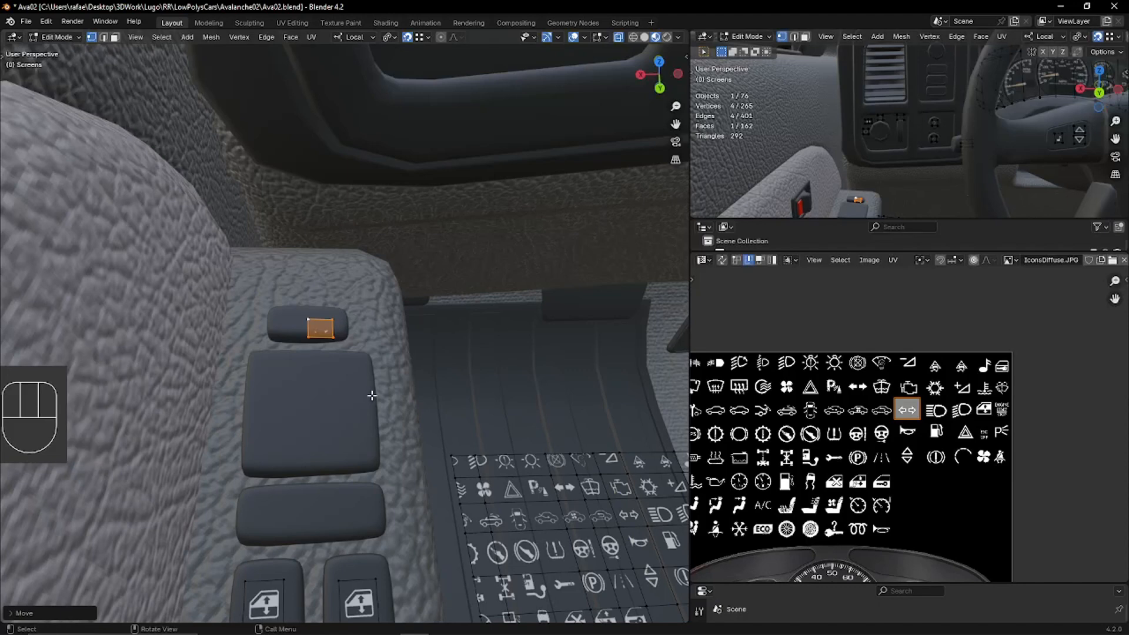
scroll(373, 390, "up", 5)
middle_click_drag(302, 378, 337, 385, "shift")
Turn off snapping, centre the double-arrow icon along local X, and raise it along local Z just above the front switch
key("g")
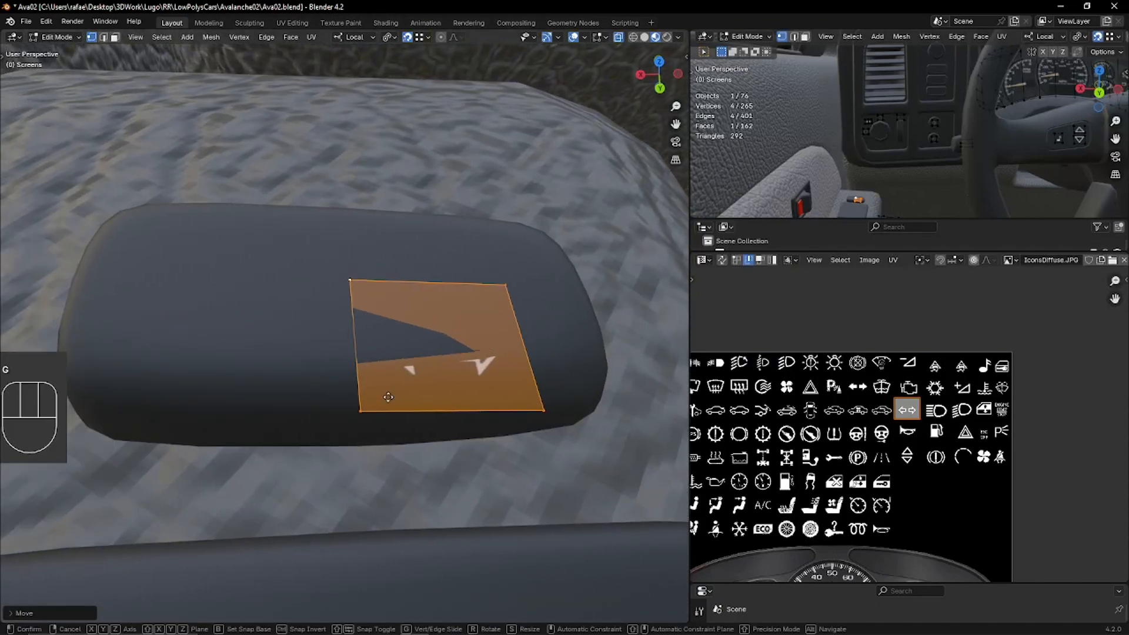
key("z")
key("Escape")
key("shift+Tab")
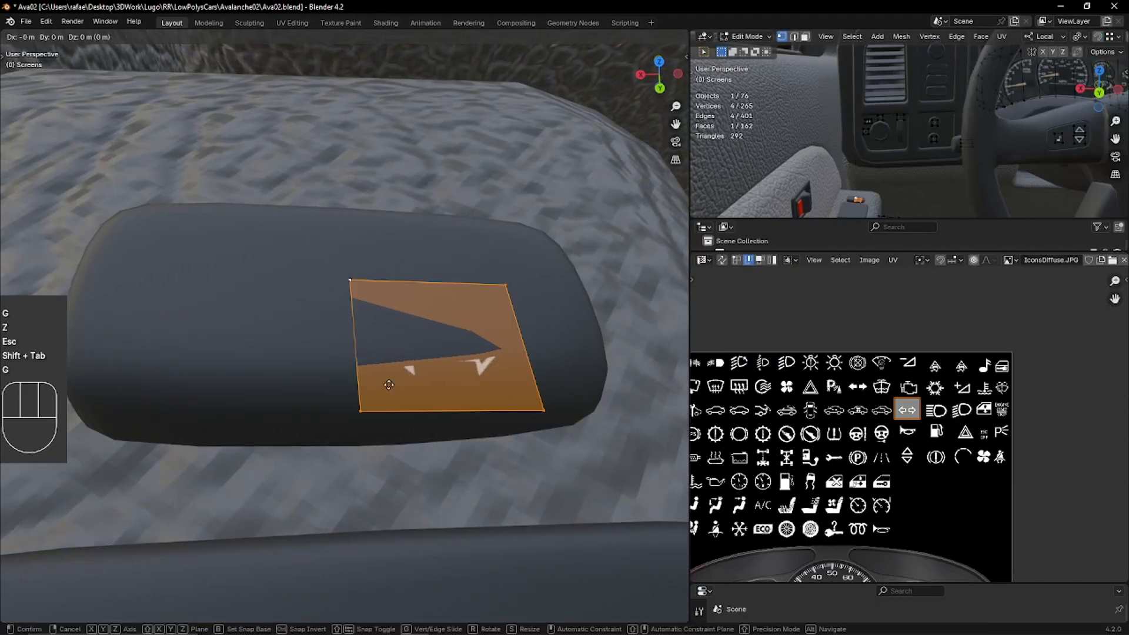
key("g")
key("z")
left_click(390, 379)
key("g")
key("x")
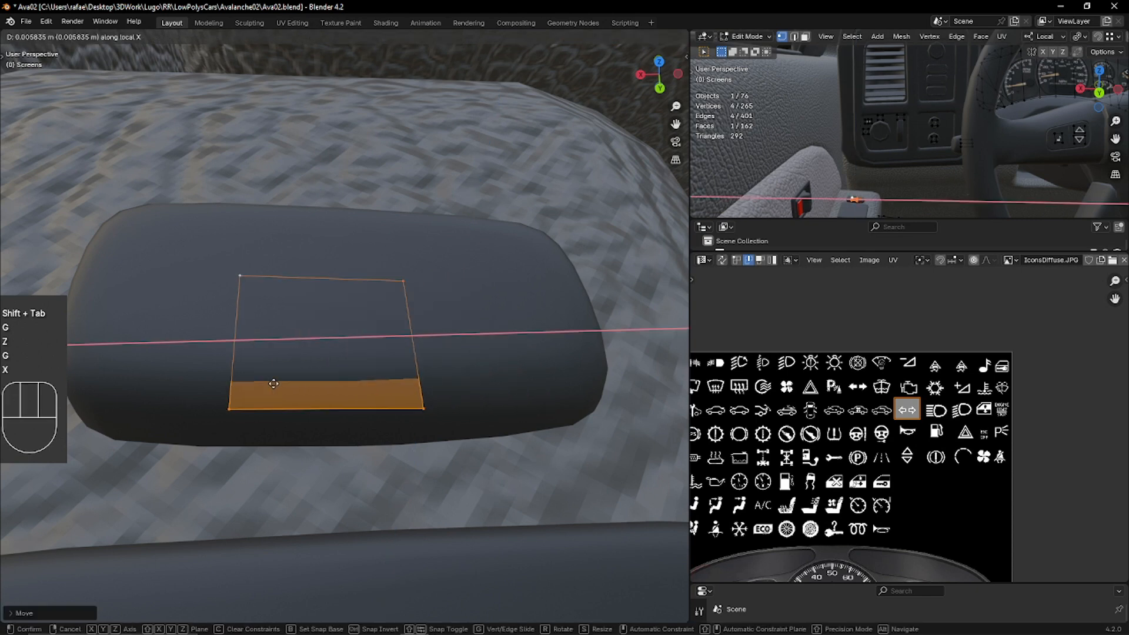
left_click(288, 384)
key("g")
key("z")
left_click(290, 381)
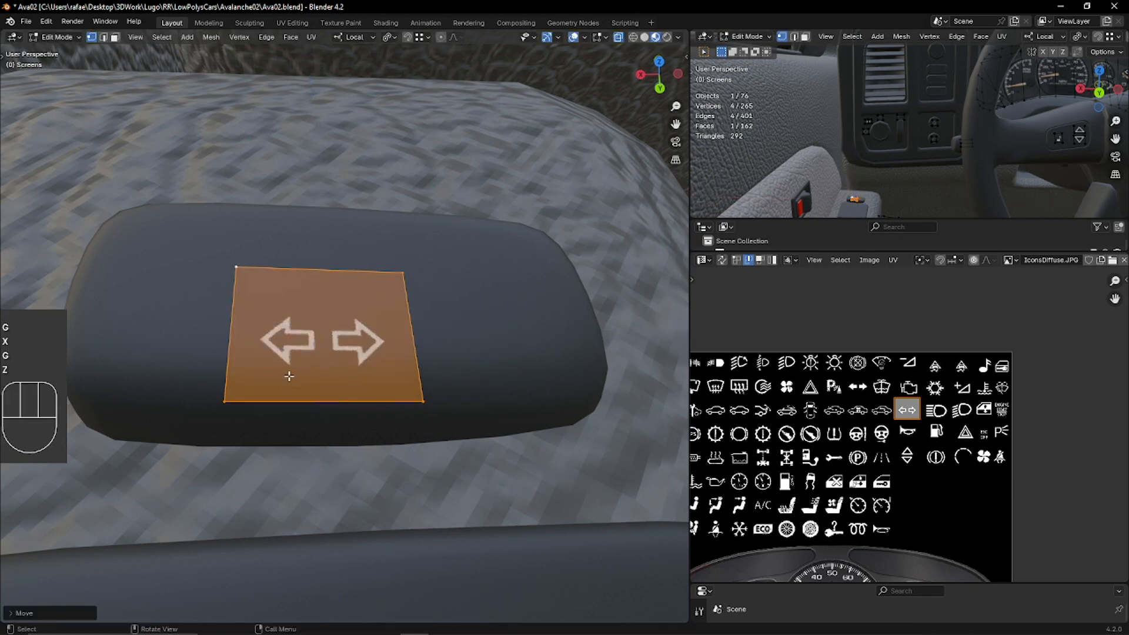
Enlarge the double-arrow icon to span the front switch and recentre it along local Y, Z and X
key("s")
left_click(423, 434)
key("g")
key("y")
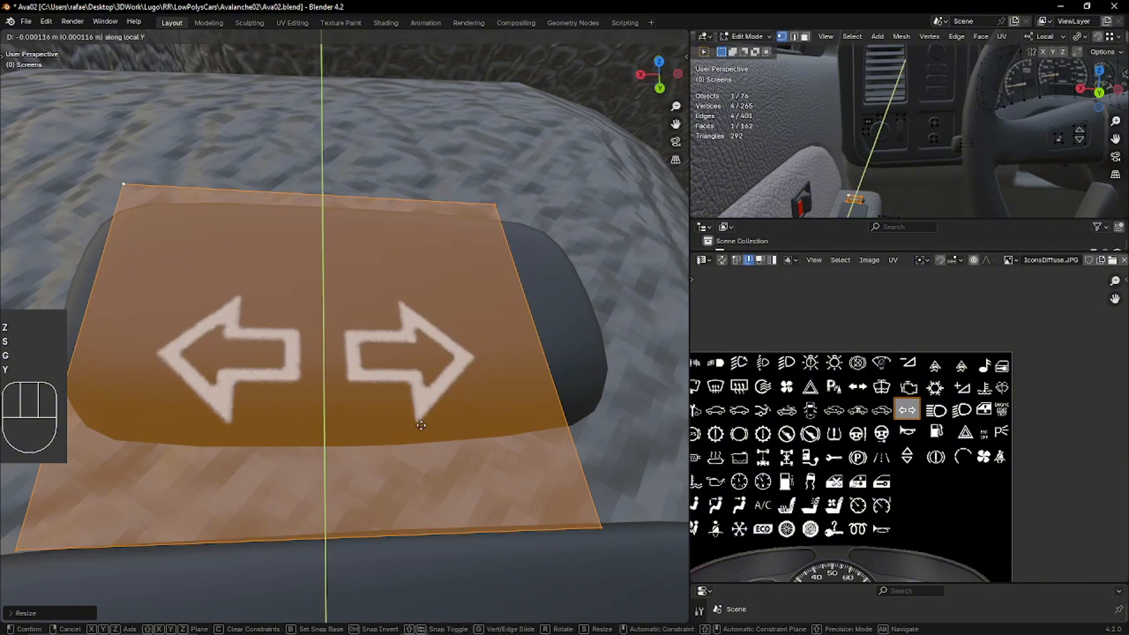
left_click(400, 365)
key("g")
key("z")
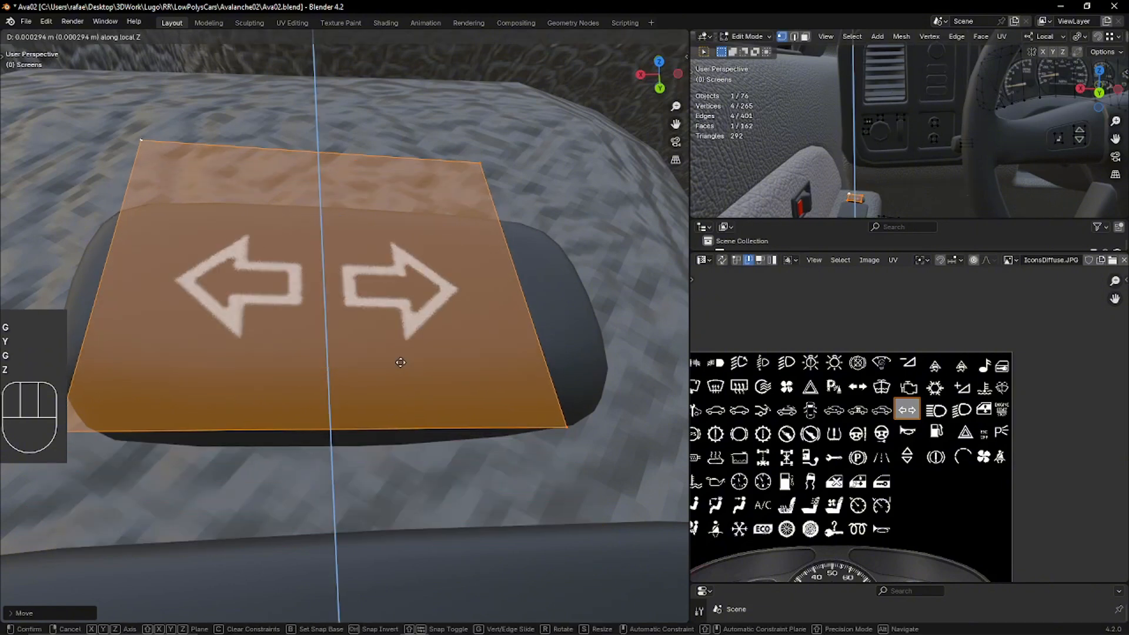
left_click(401, 364)
key("g")
key("x")
left_click(389, 405)
Slide the double-arrow face's lower and upper edges inward so they fit within the front switch's top surface
key("2")
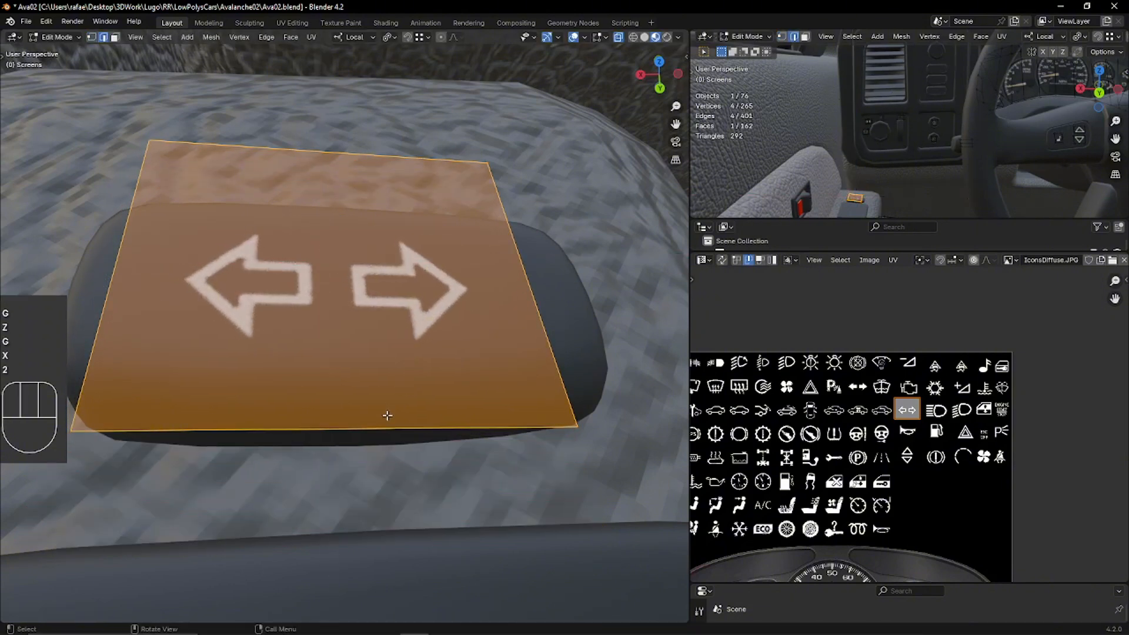
left_click(386, 413)
key("g")
key("g")
left_click(382, 388)
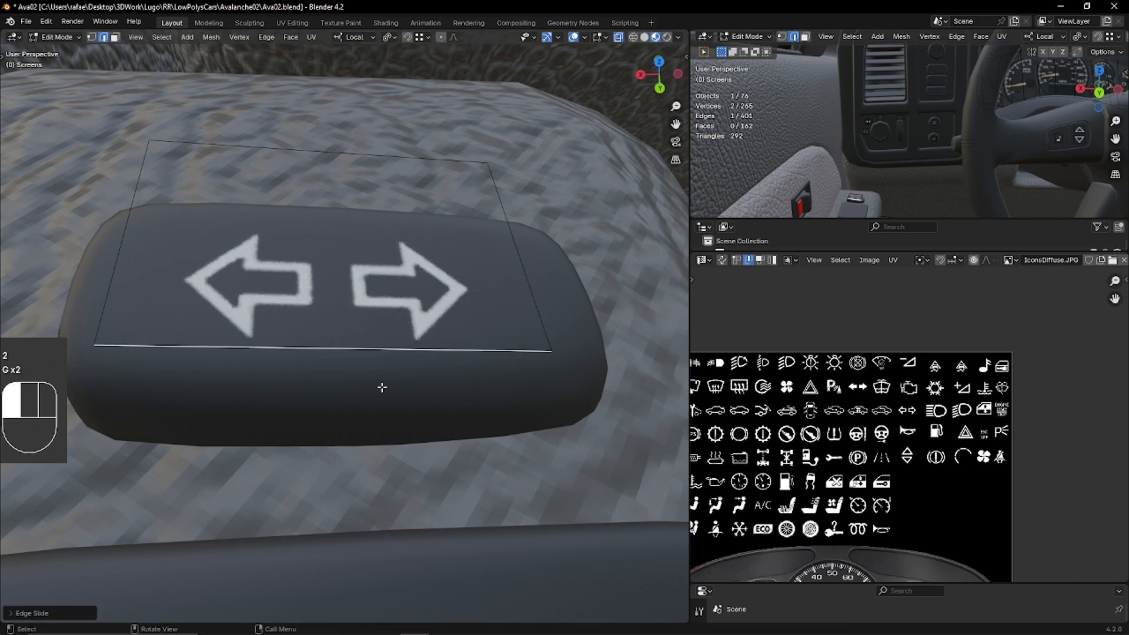
left_click(343, 174)
key("g")
key("g")
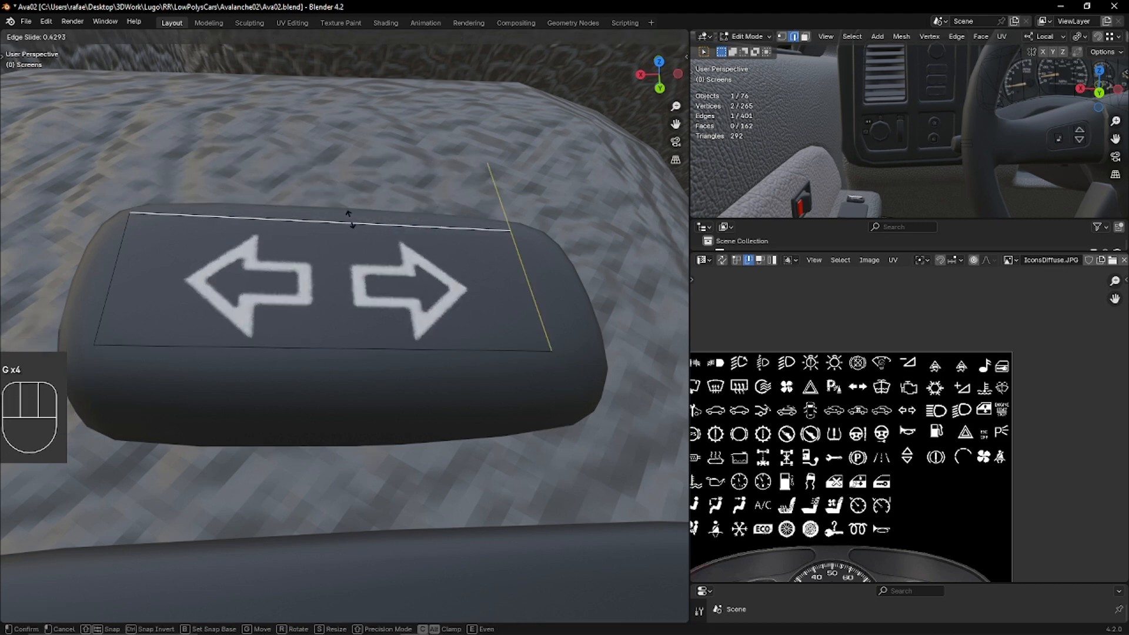
left_click(332, 233)
Slide the double-arrow face's left and right edges inward close to the arrow tips
left_click(118, 279)
key("g")
key("g")
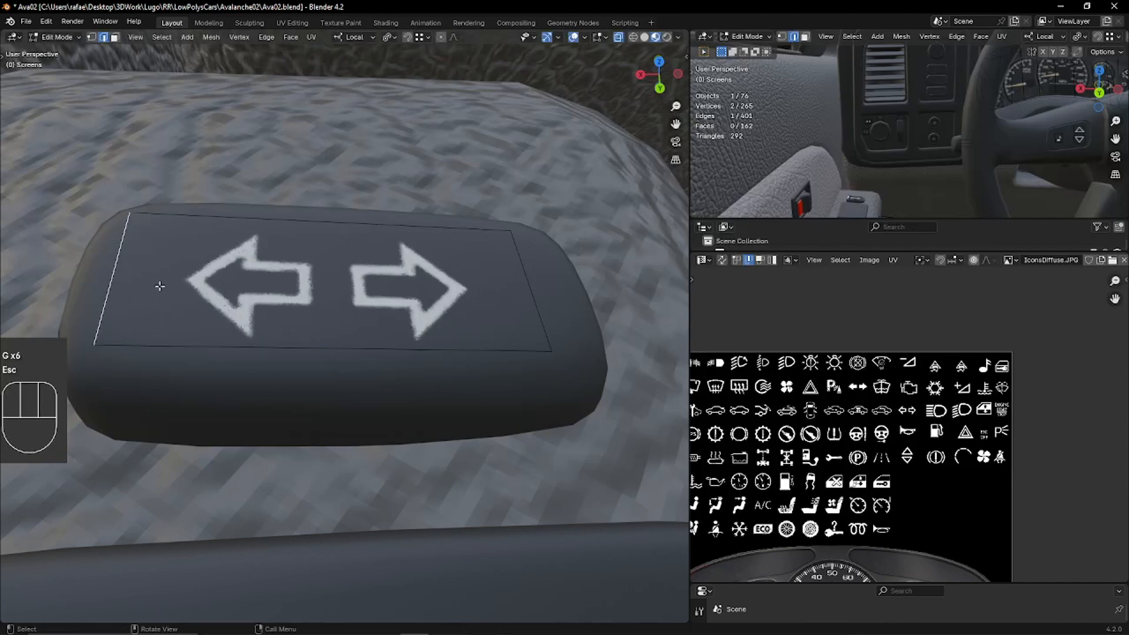
key("Escape")
key("g")
key("g")
left_click(190, 285)
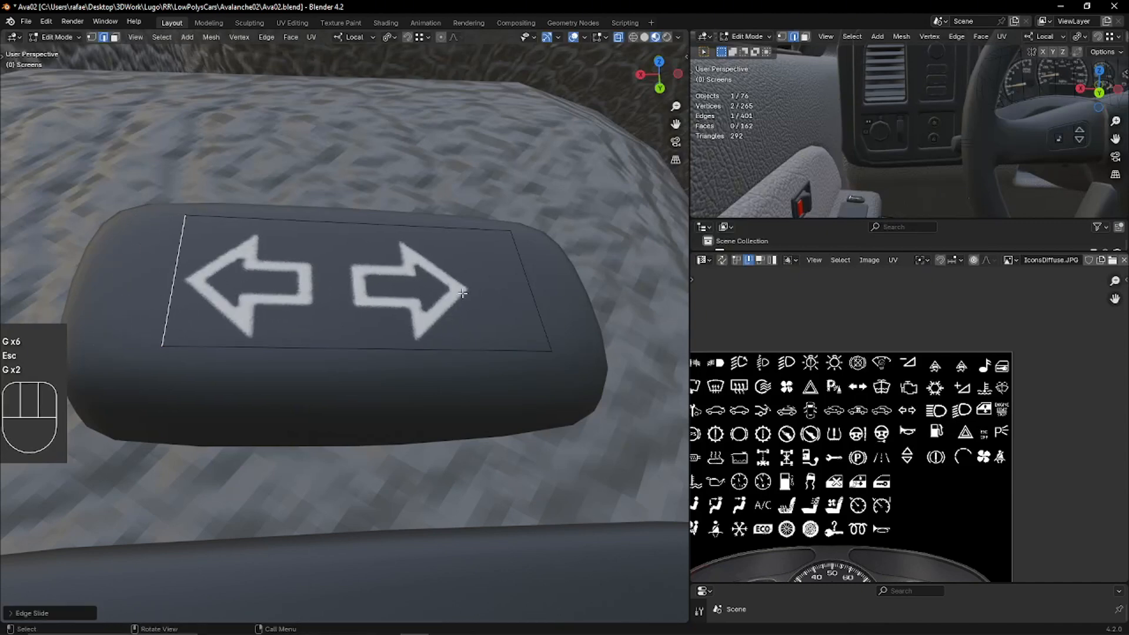
left_click(508, 298)
key("g")
key("g")
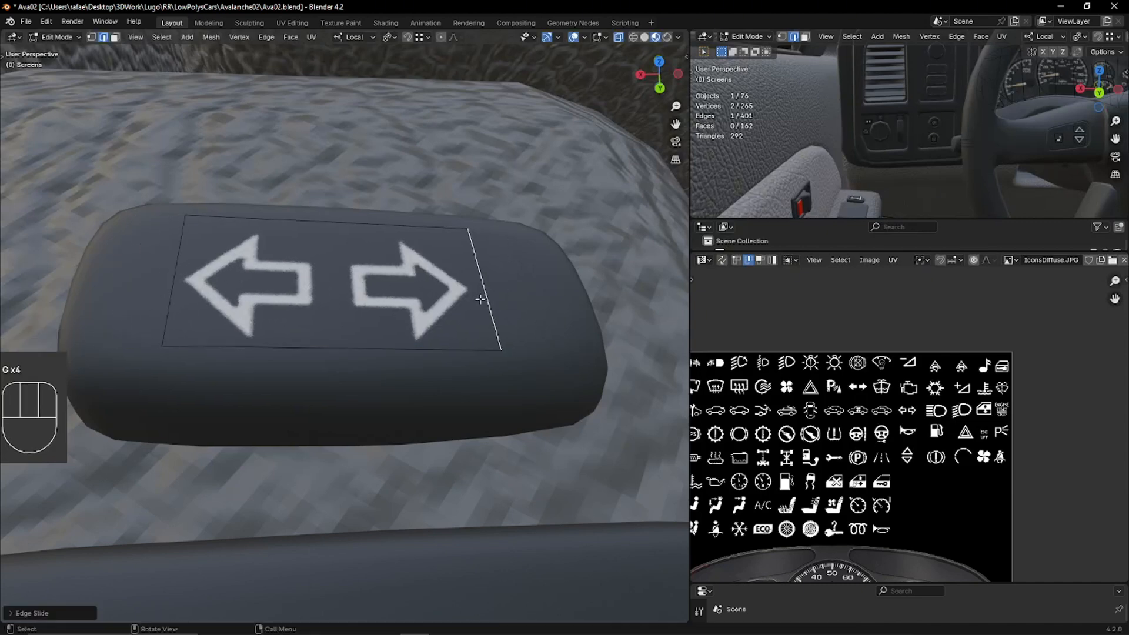
left_click(481, 299)
key("End")
middle_click_drag(405, 388, 399, 333, "shift")
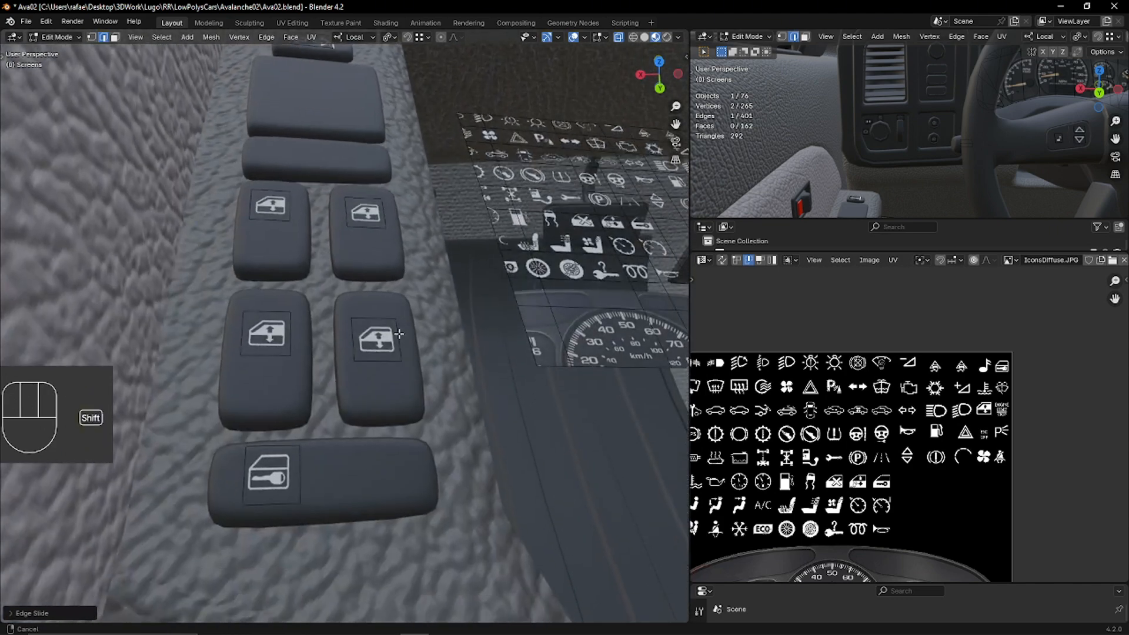
Duplicate the door-lock icon on the wide rear switch, move the copy about -0.064 m along local Y, and raise it along local Z
left_click(287, 475)
key("ctrl+KP_Add")
key("ctrl+KP_Add")
key("ctrl+KP_Add")
key("shift+d")
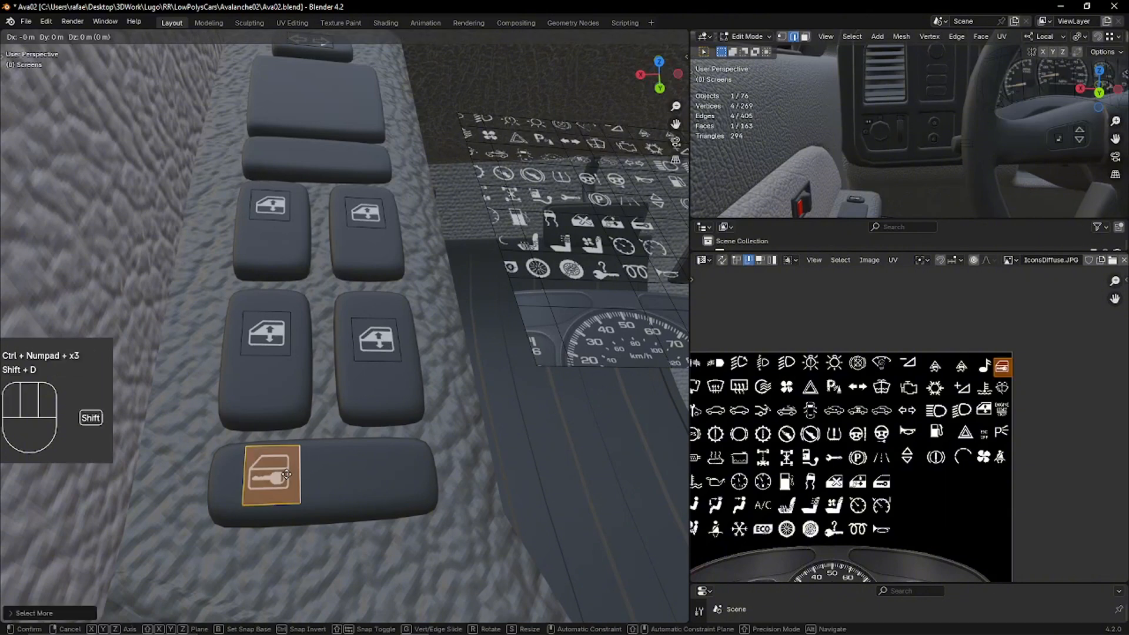
key("Escape")
key("g")
key("y")
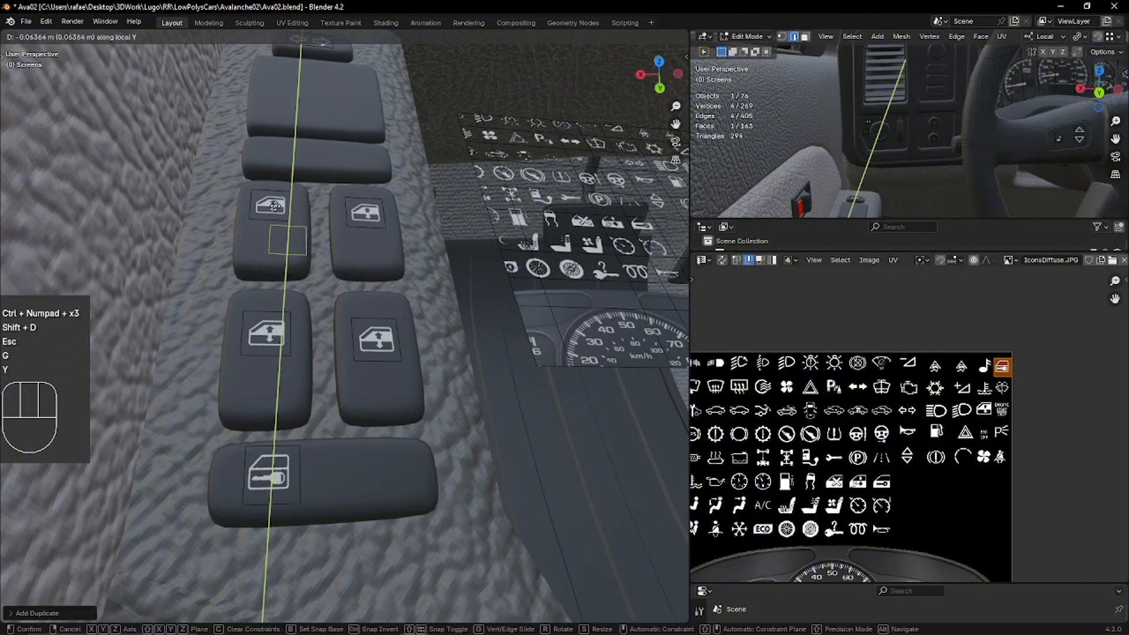
left_click(275, 206)
key("g")
key("z")
left_click(286, 178)
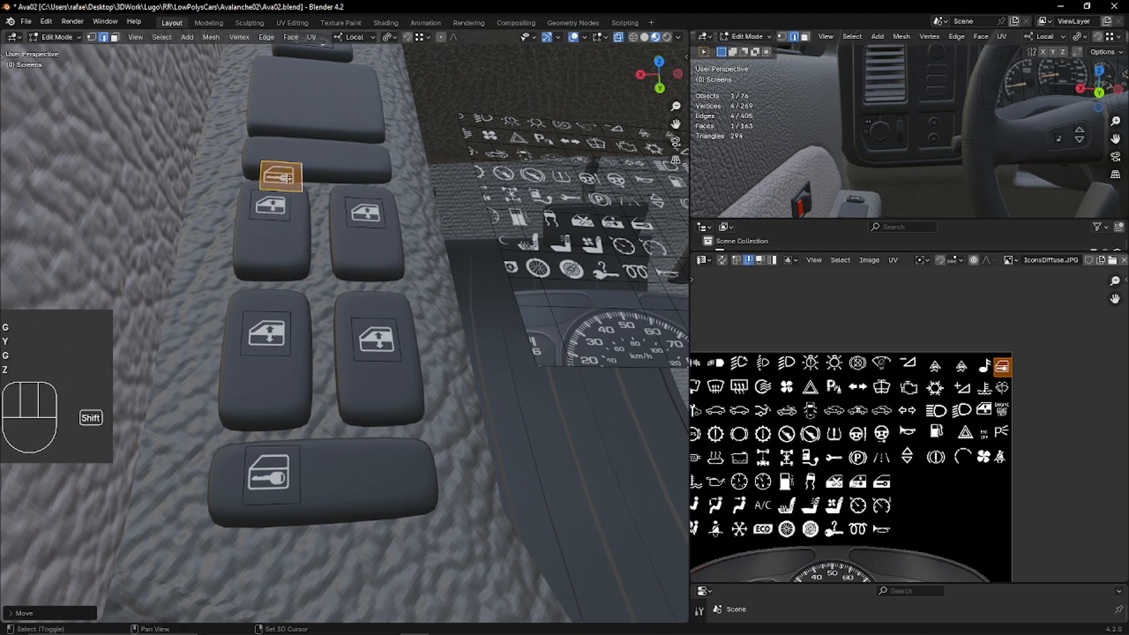
Move the duplicated door-lock icon along local Y and Z onto the wide switch behind the square pad
middle_click_drag(287, 177, 351, 405, "shift")
key("g")
key("y")
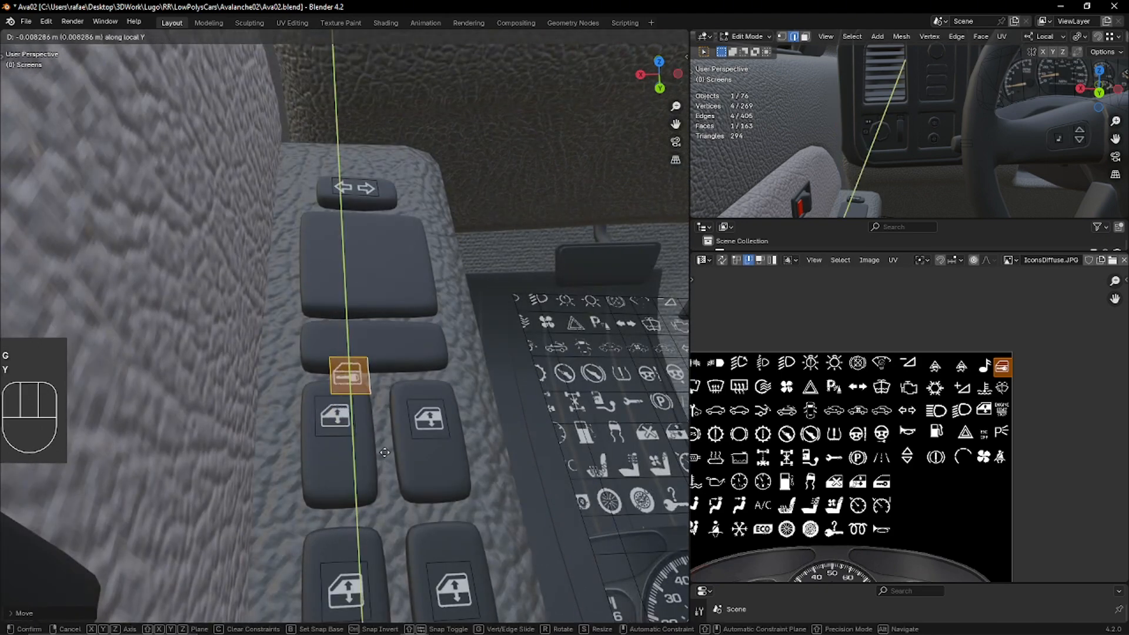
left_click(380, 415)
key("g")
key("z")
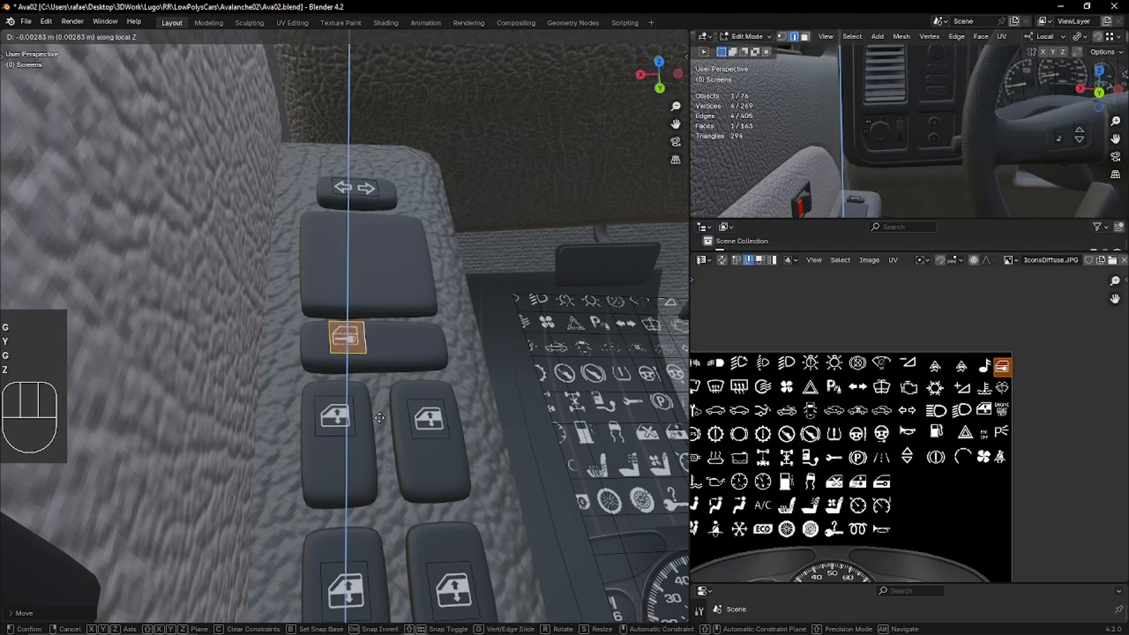
left_click(390, 429)
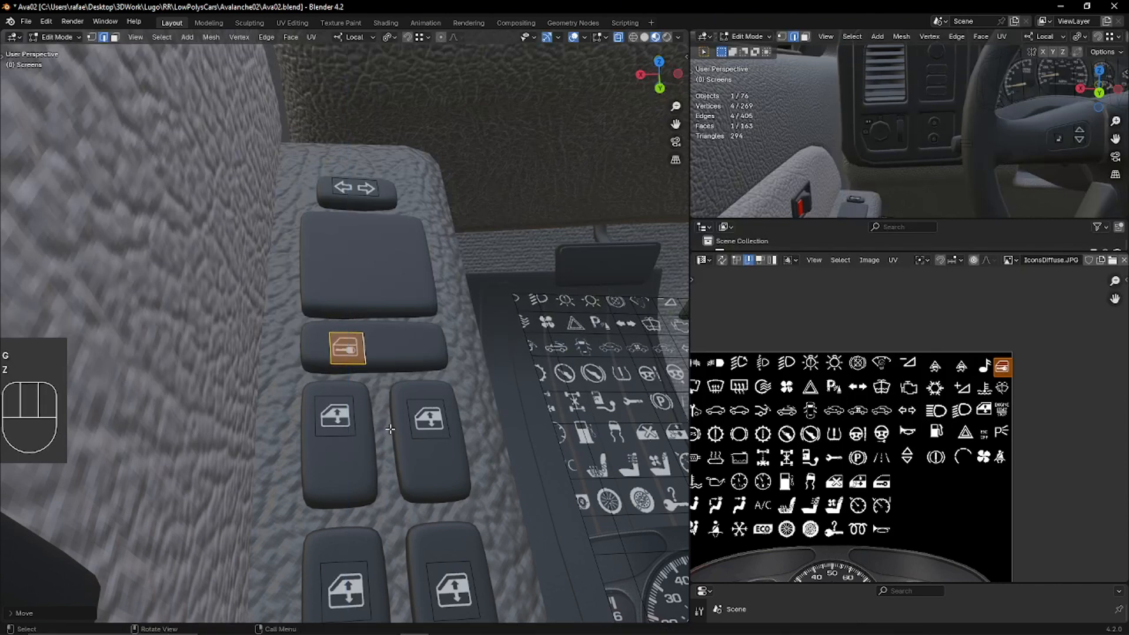
Fine-tune the copied door-lock icon along local Y and Z until it sits flush on top of the wide front switch
key("g")
key("y")
left_click(389, 415)
key("g")
key("z")
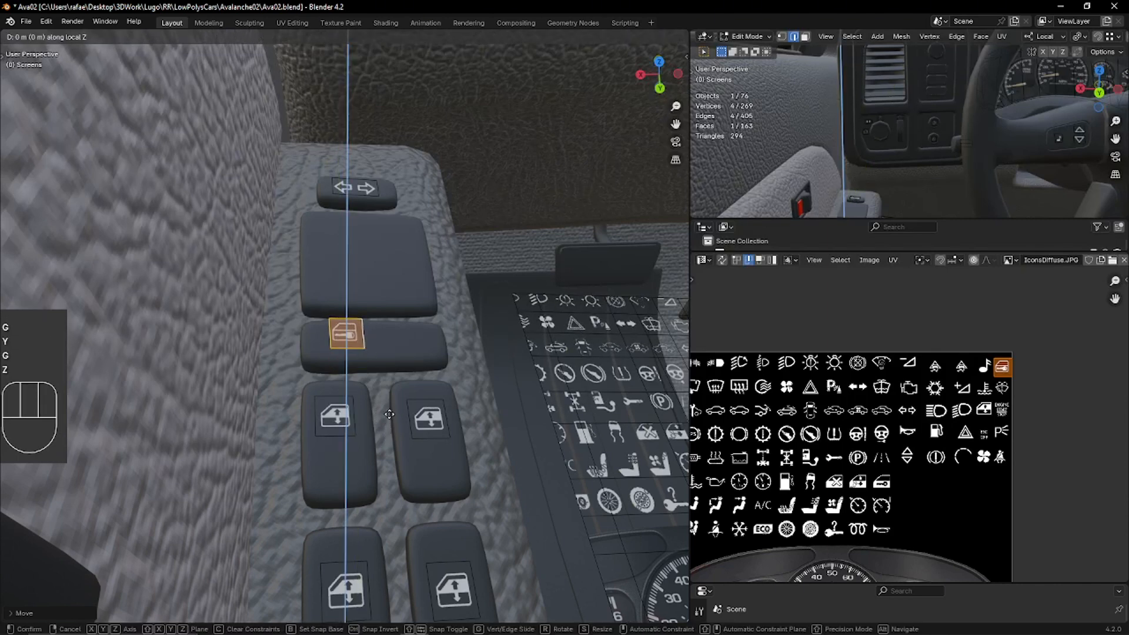
key("shift")
left_click(393, 419)
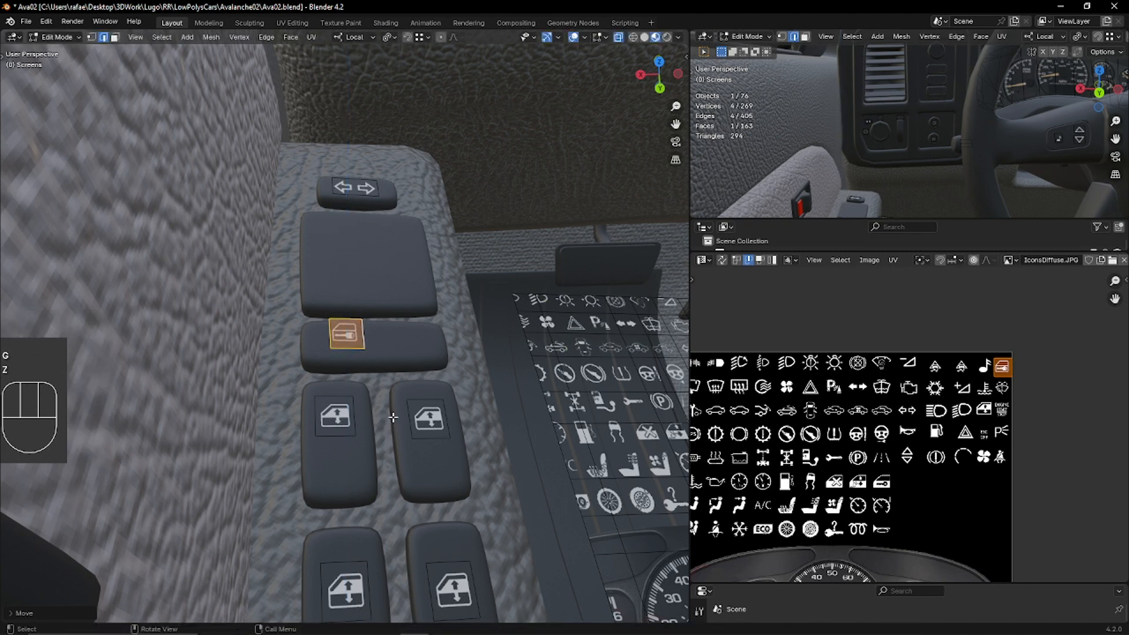
key("g")
key("y")
left_click(393, 420)
key("g")
key("z")
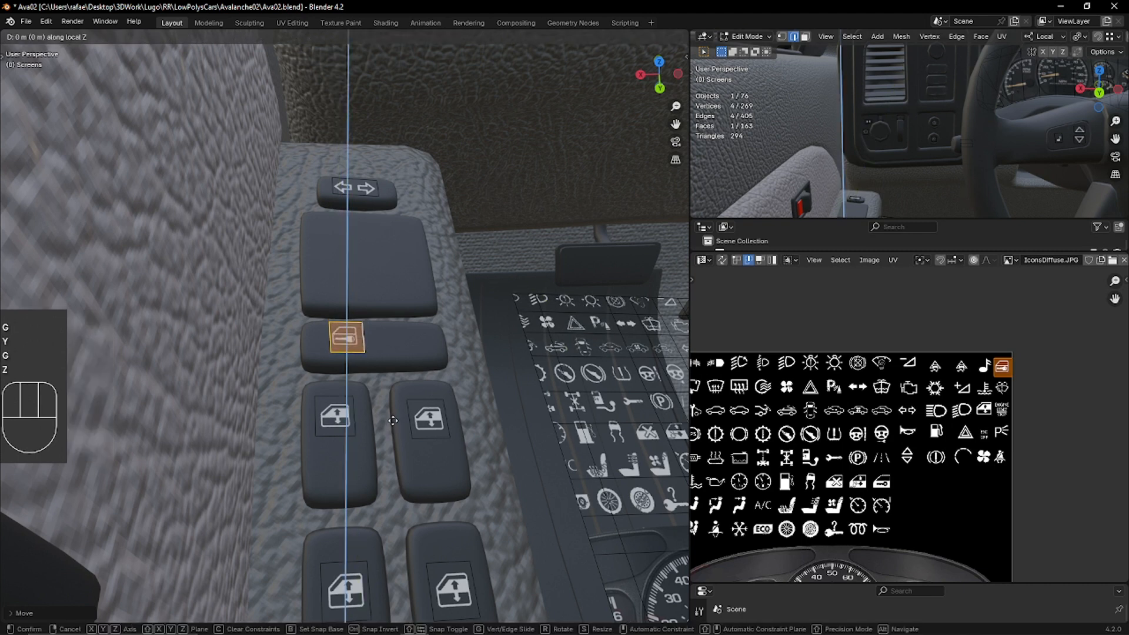
key("shift")
left_click(393, 421)
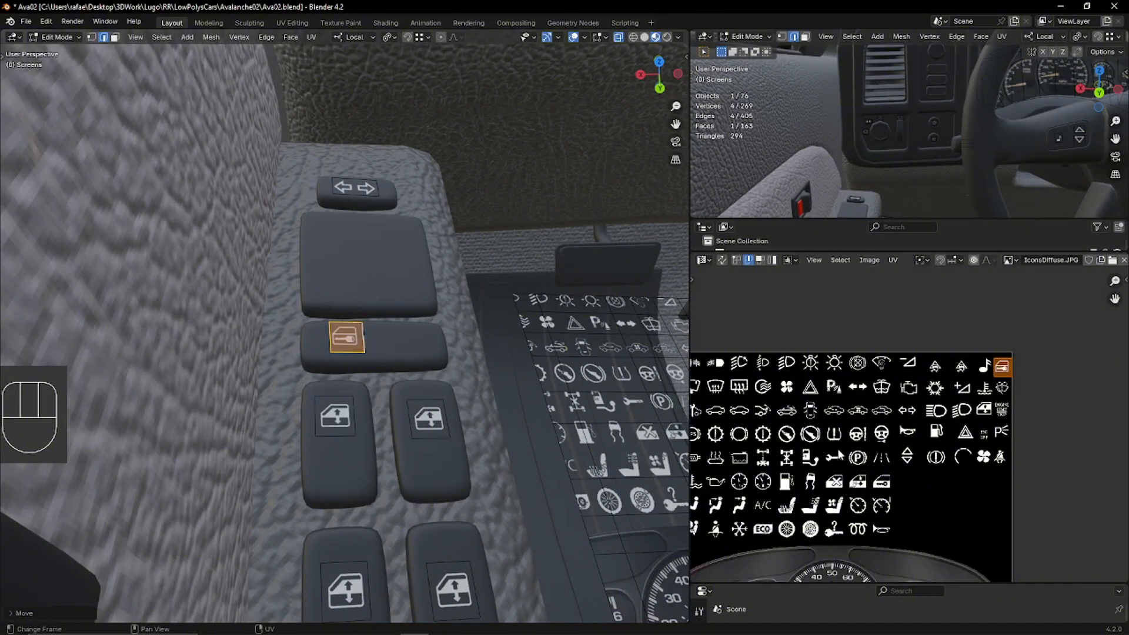
scroll(742, 499, "up", 2)
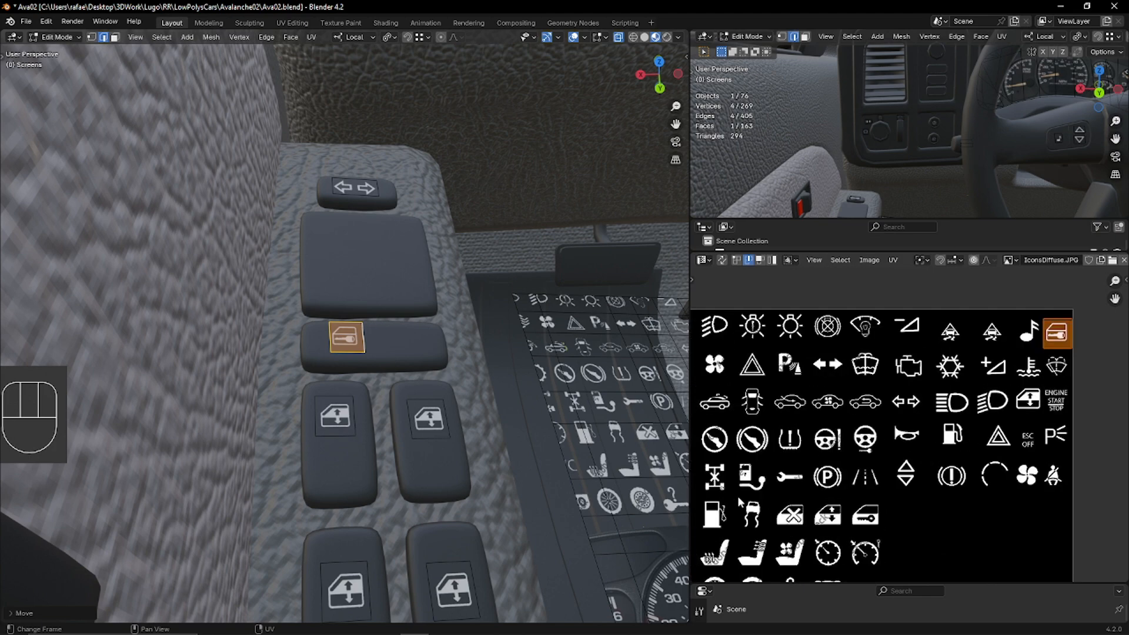
middle_click_drag(738, 496, 937, 426)
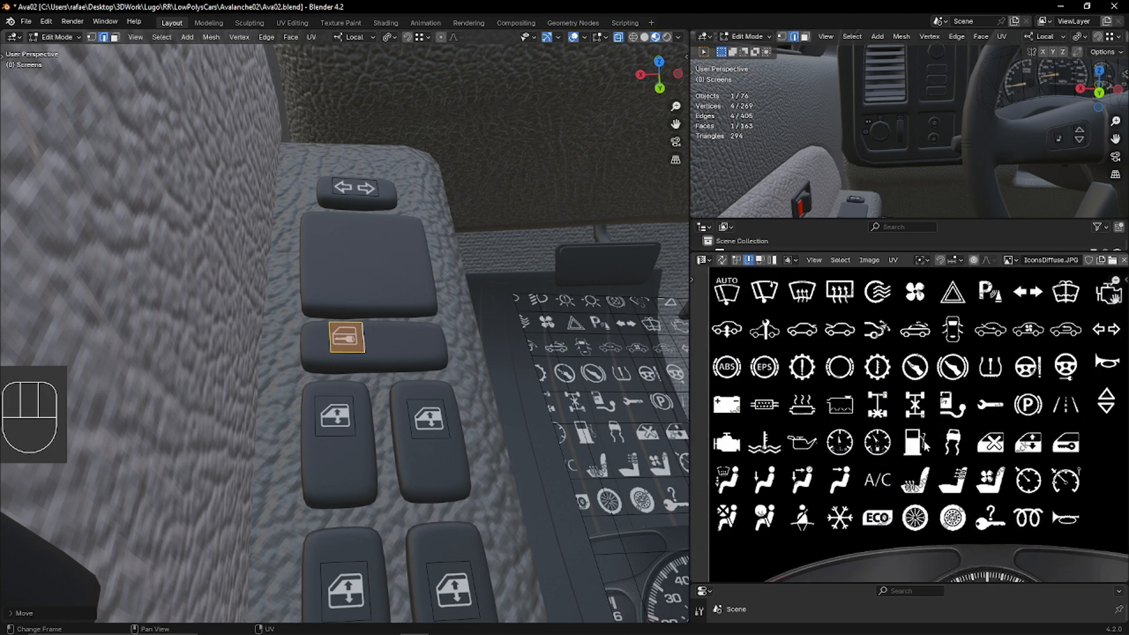
scroll(925, 446, "down", 1)
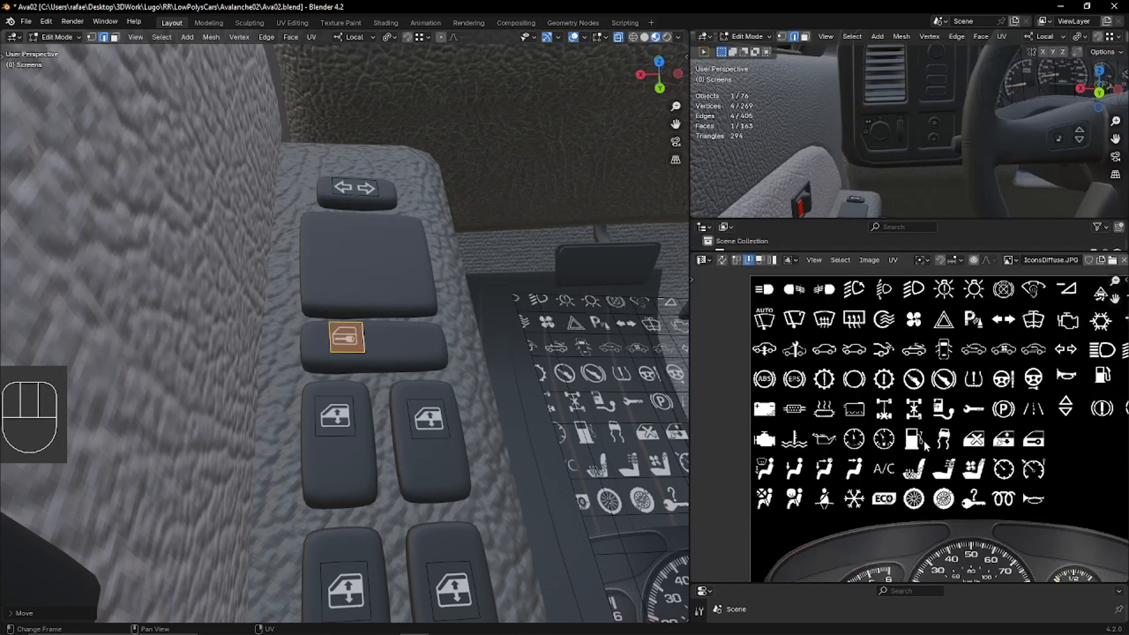
Select all seven icon faces on the driver's armrest switches and duplicate them in place
scroll(375, 420, "down", 5)
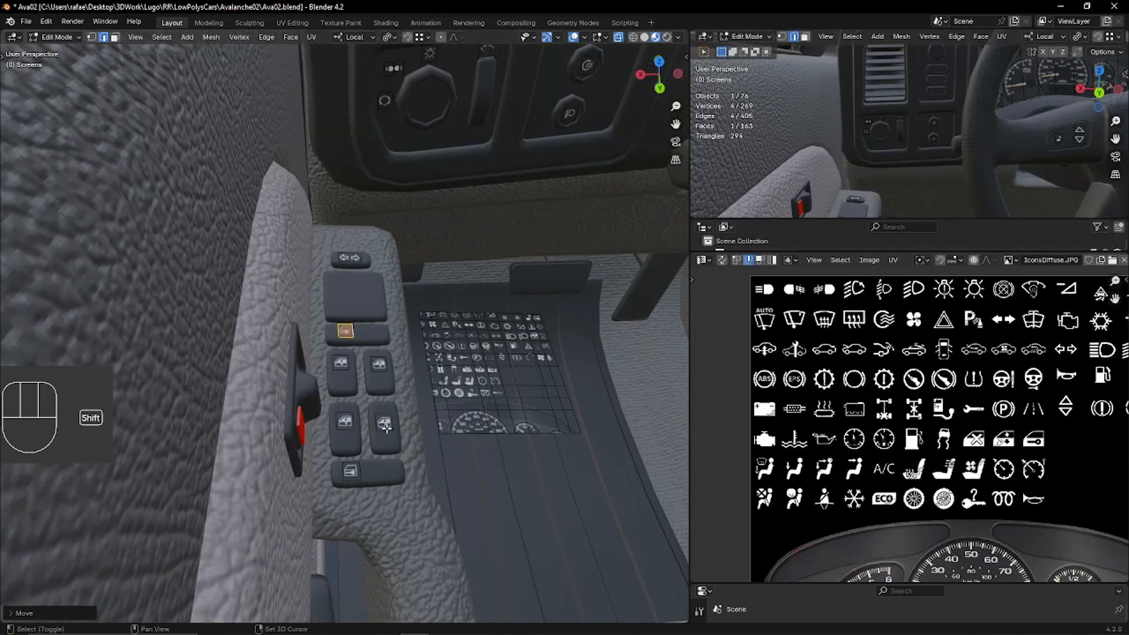
middle_click_drag(375, 421, 310, 418, "shift")
mouse_move(324, 495)
left_mouse_down()
mouse_move(257, 315)
mouse_move(248, 244)
left_mouse_up()
key("ctrl+KP_Add")
key("ctrl+KP_Add")
key("ctrl+KP_Add")
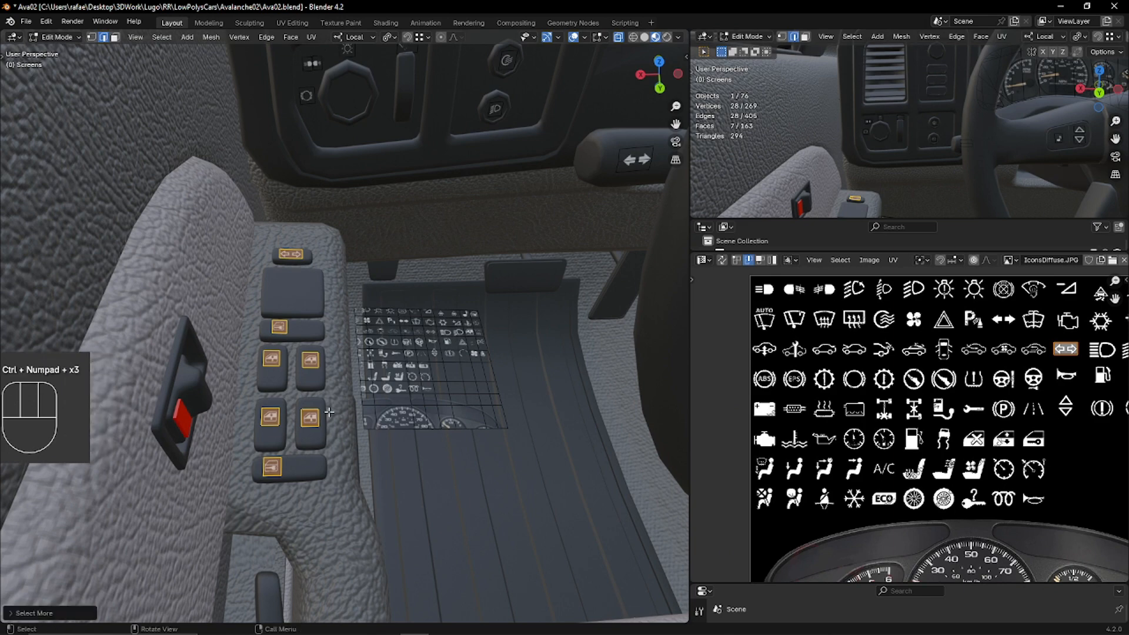
key("shift+d")
key("Escape")
Move the duplicated icons along local X across the cabin onto the passenger door's armrest switches
scroll(330, 413, "down", 5)
middle_click_drag(413, 411, 225, 431, "shift")
key("g")
key("x")
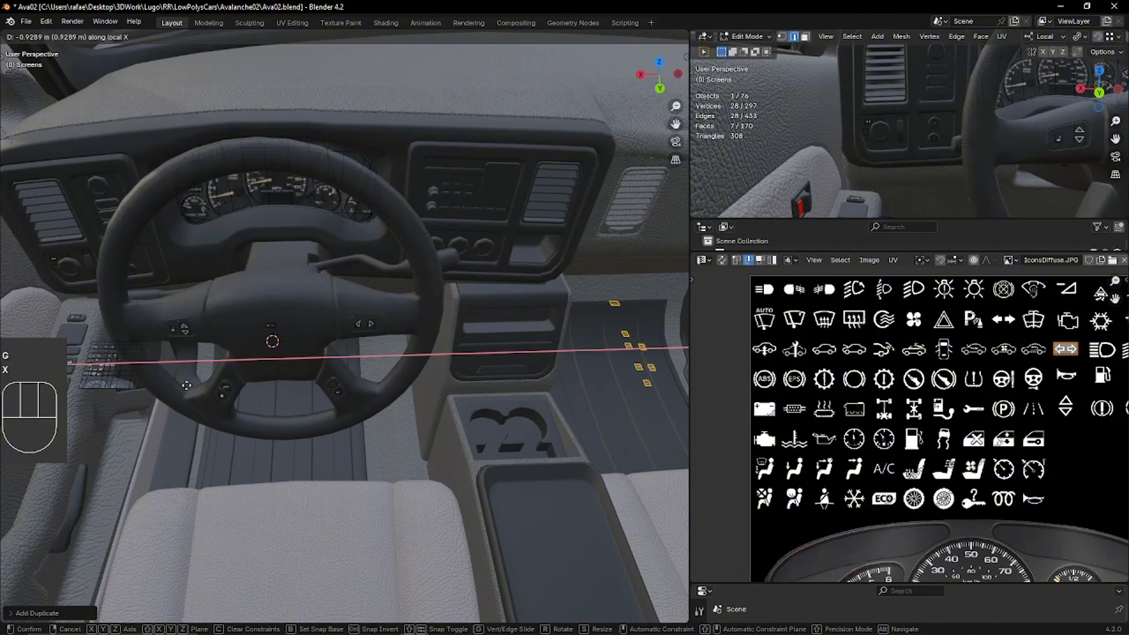
left_click(186, 385)
middle_click_drag(529, 356, 215, 380, "shift")
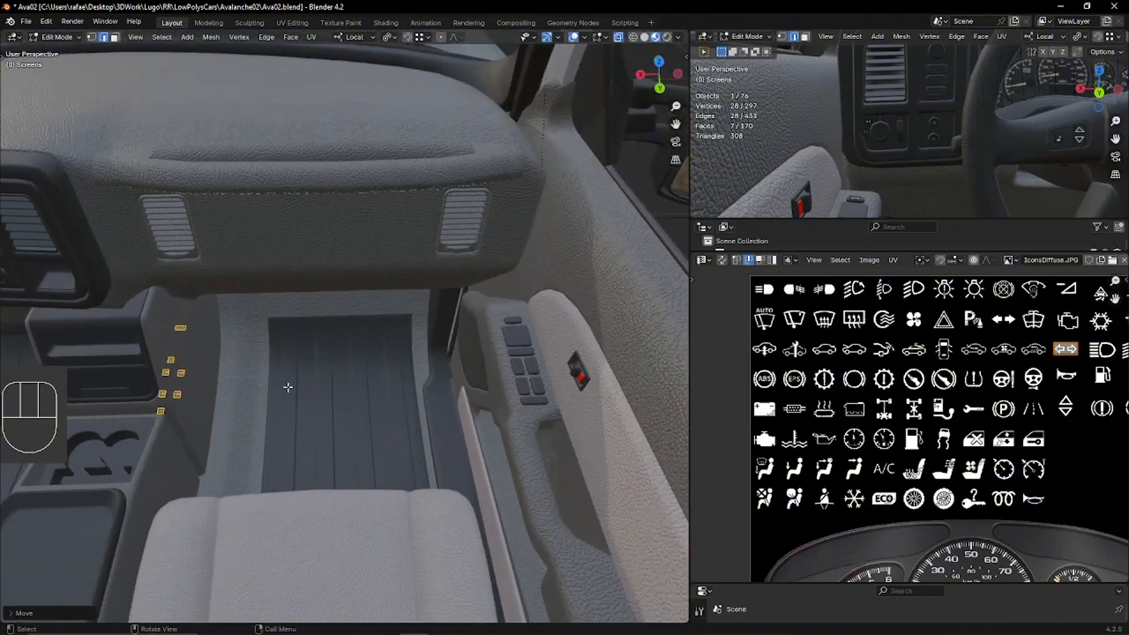
key("g")
key("x")
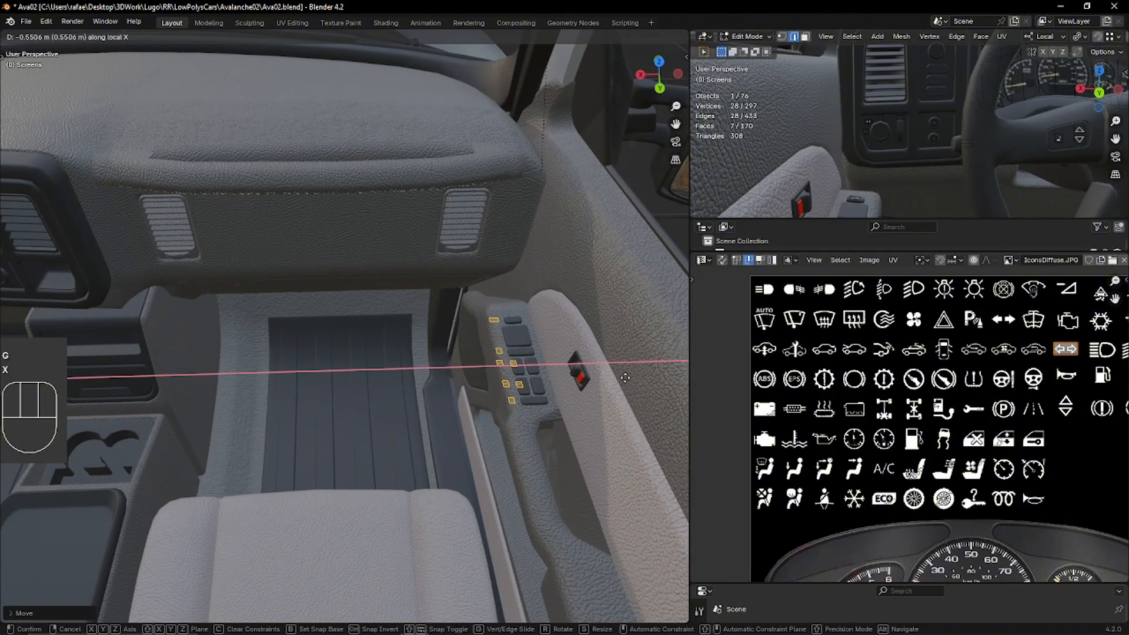
left_click(641, 381)
middle_click_drag(525, 411, 358, 347, "ctrl")
middle_click_drag(444, 385, 423, 245, "ctrl")
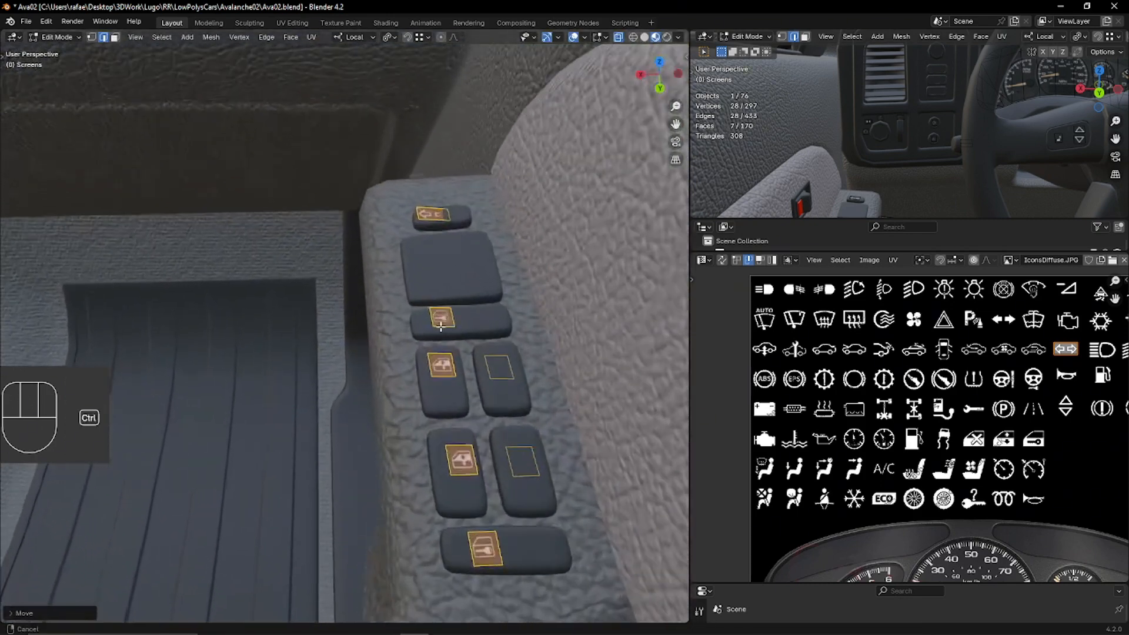
Set the pivot point, then rotate the passenger-side icons around local Y and about -3.3° around local Z to match the switches
left_click(370, 38)
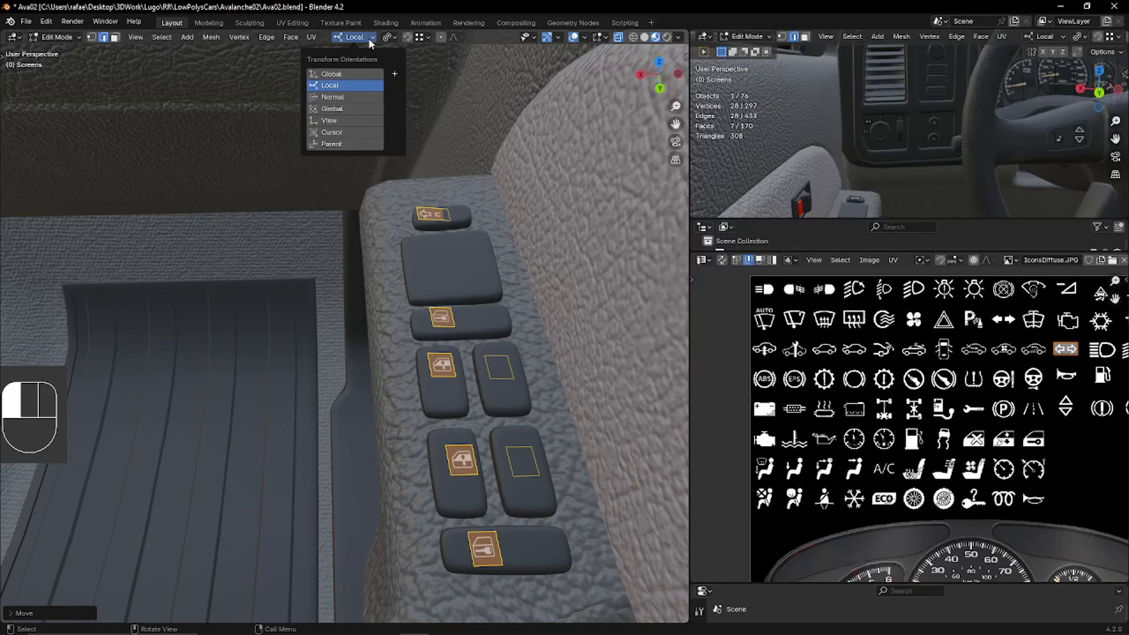
left_click(394, 38)
left_click(419, 105)
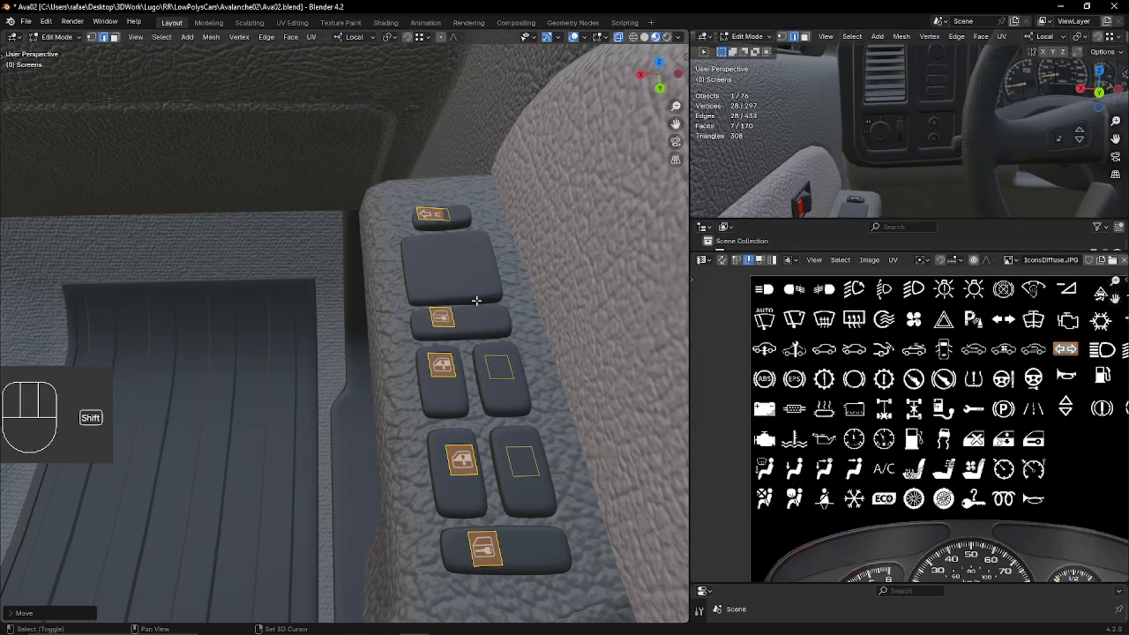
key("r")
key("y")
key("shift")
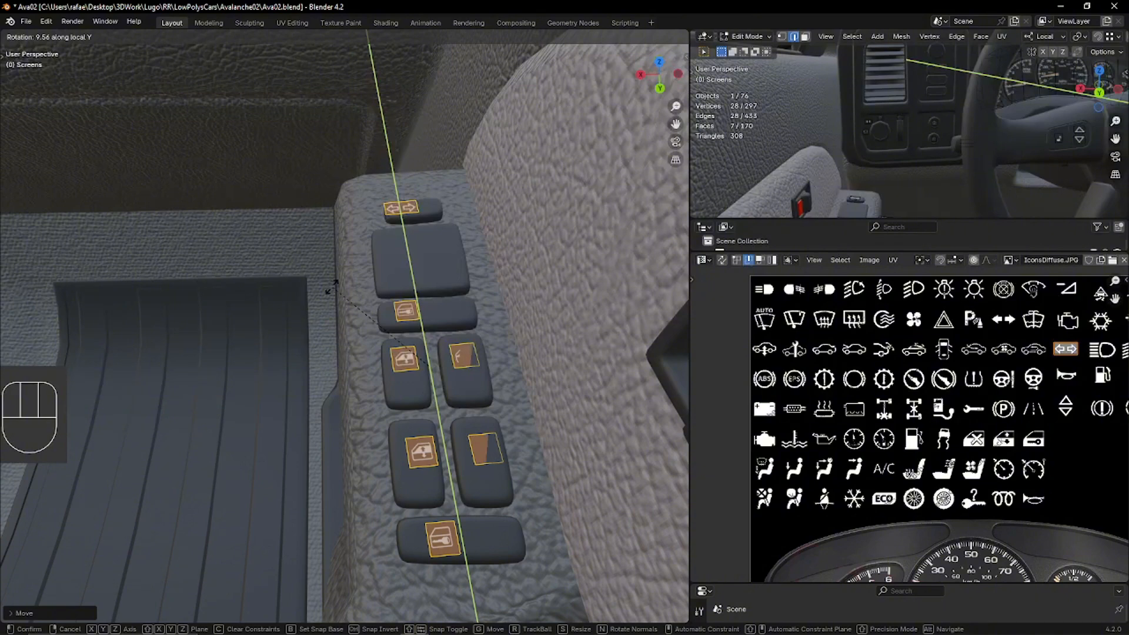
key("r")
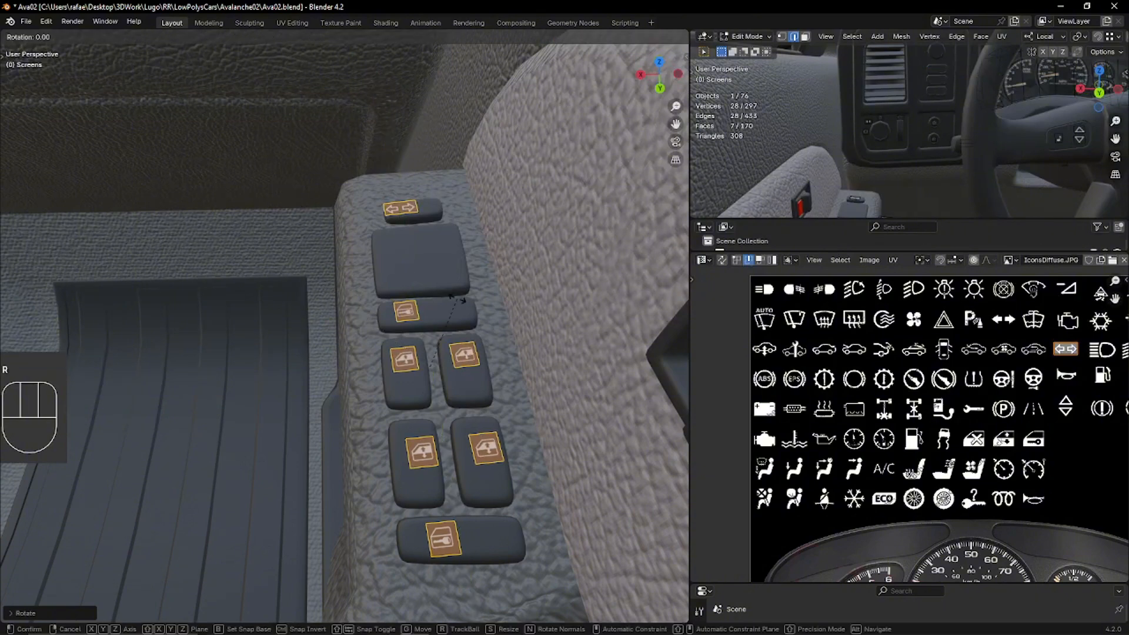
key("z")
key("Caps_Lock")
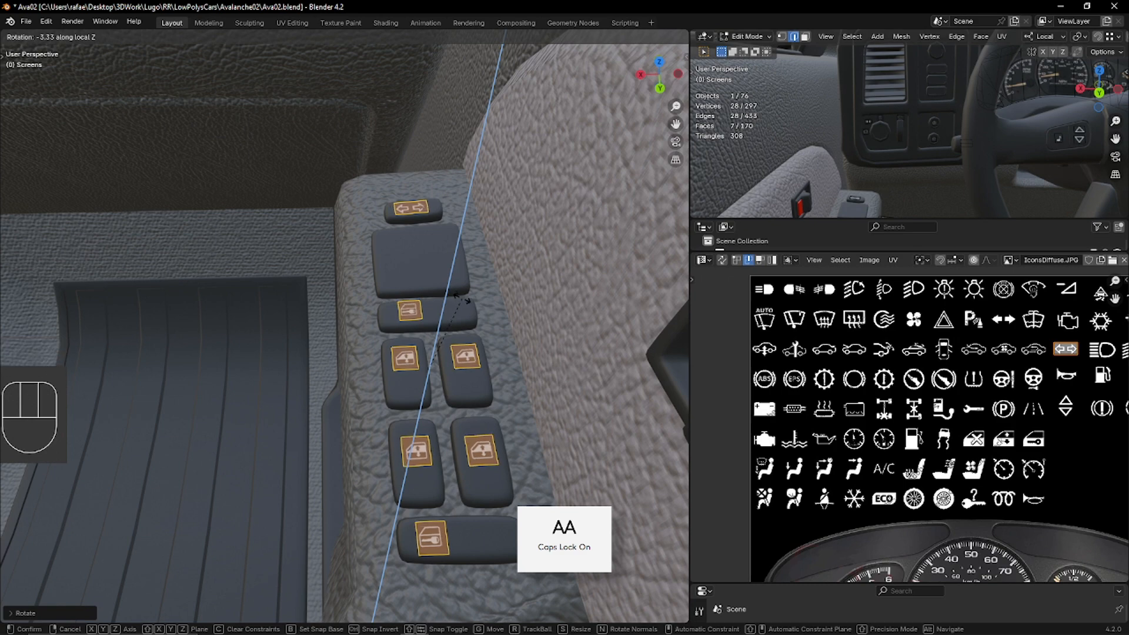
left_click(461, 299)
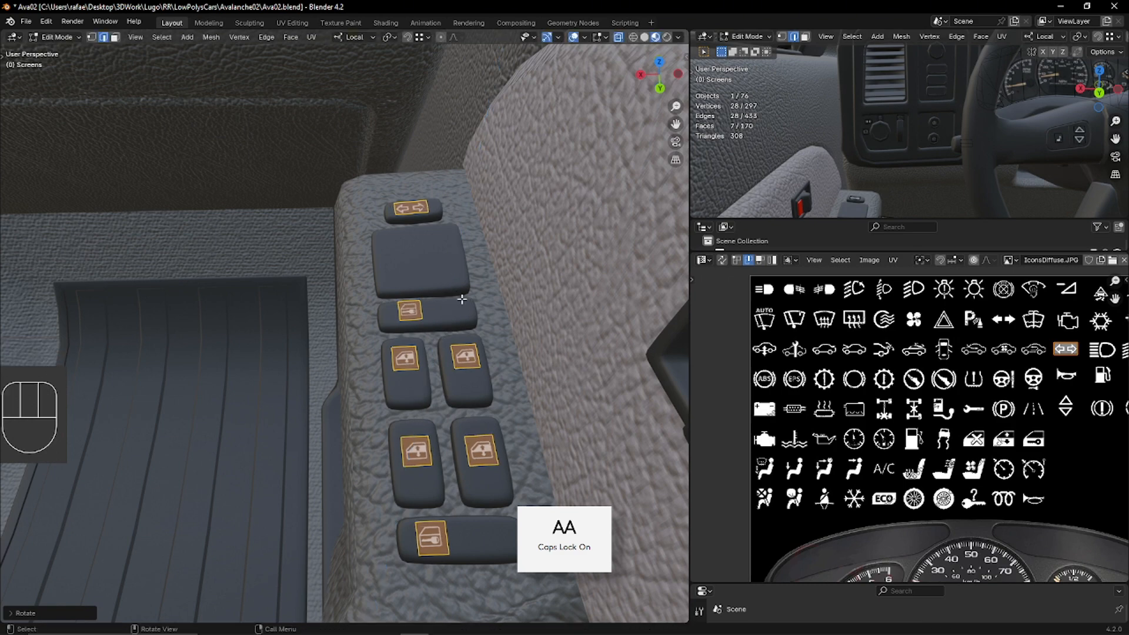
Nudge the seven passenger-side icons along local X and Z so they rest on the switch surfaces
key("g")
key("x")
left_click(460, 299)
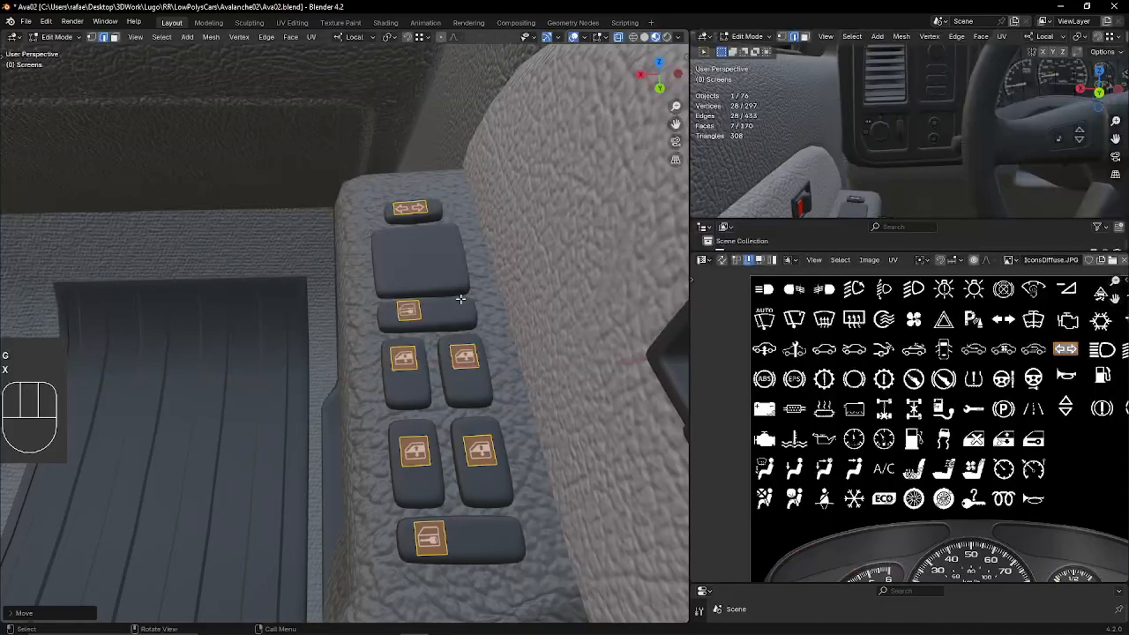
key("g")
key("z")
key("Caps_Lock")
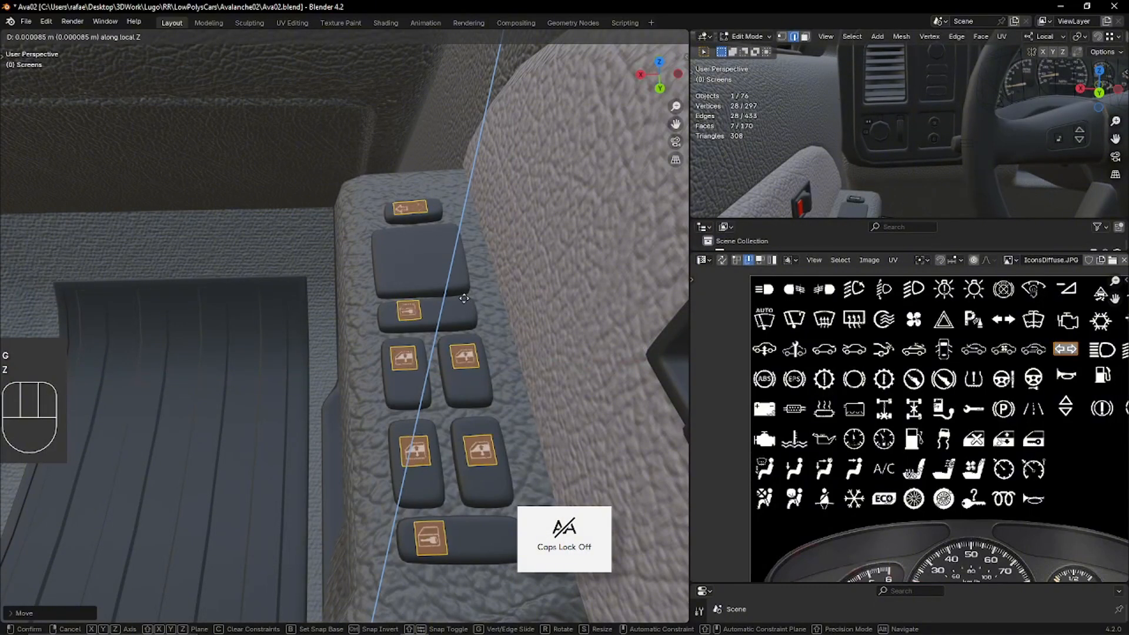
left_click(439, 363)
Move the passenger-side rear door-lock icon about -0.018 m along local X to the switch's door-side end and raise it along local Z
left_click(414, 315)
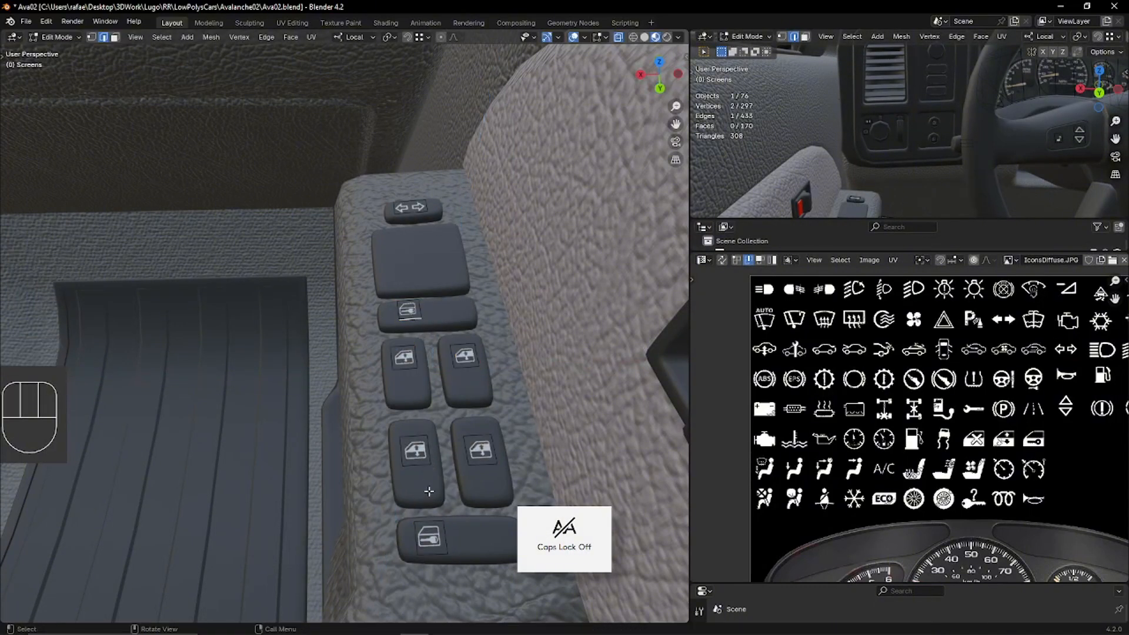
left_click(439, 545)
key("ctrl+KP_Add")
key("ctrl+KP_Add")
key("ctrl+KP_Add")
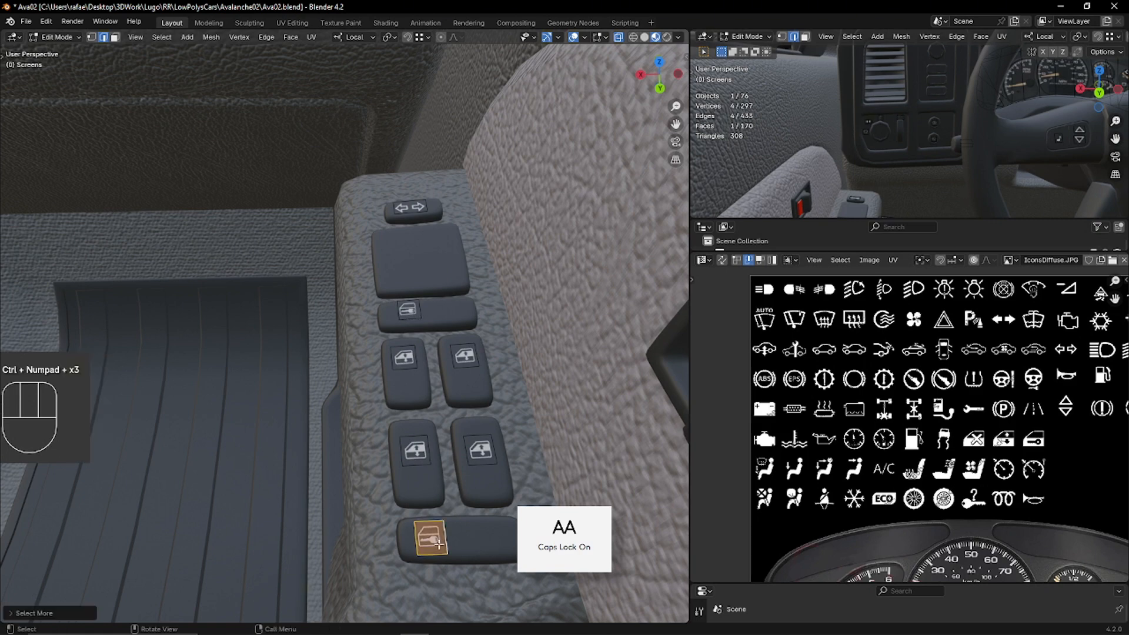
key("g")
key("x")
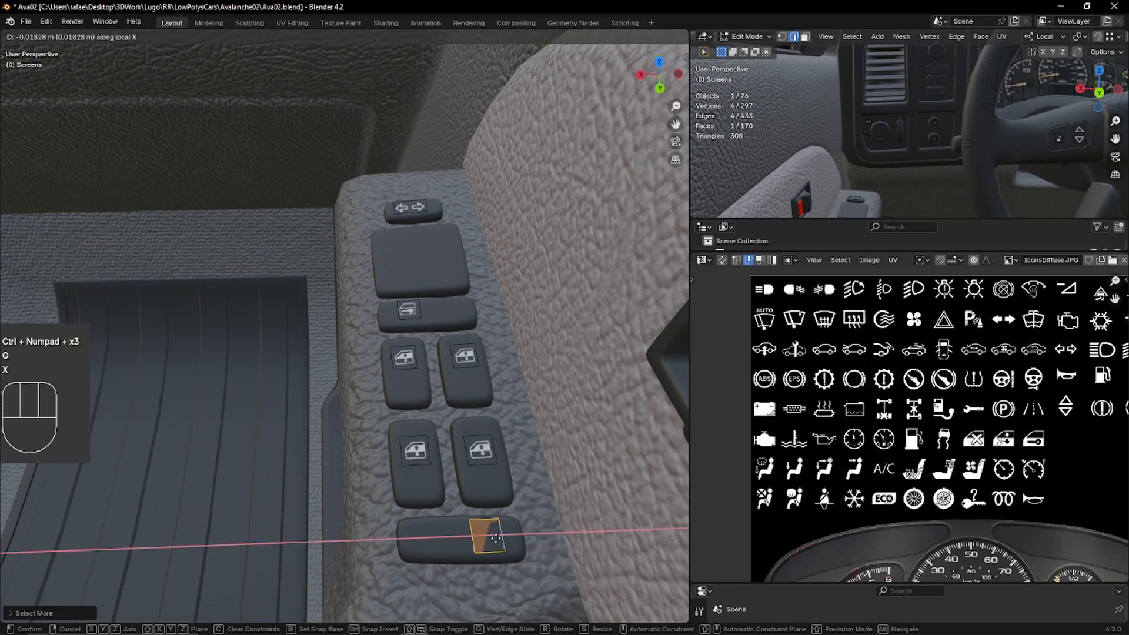
left_click(495, 538)
key("g")
key("z")
key("shift")
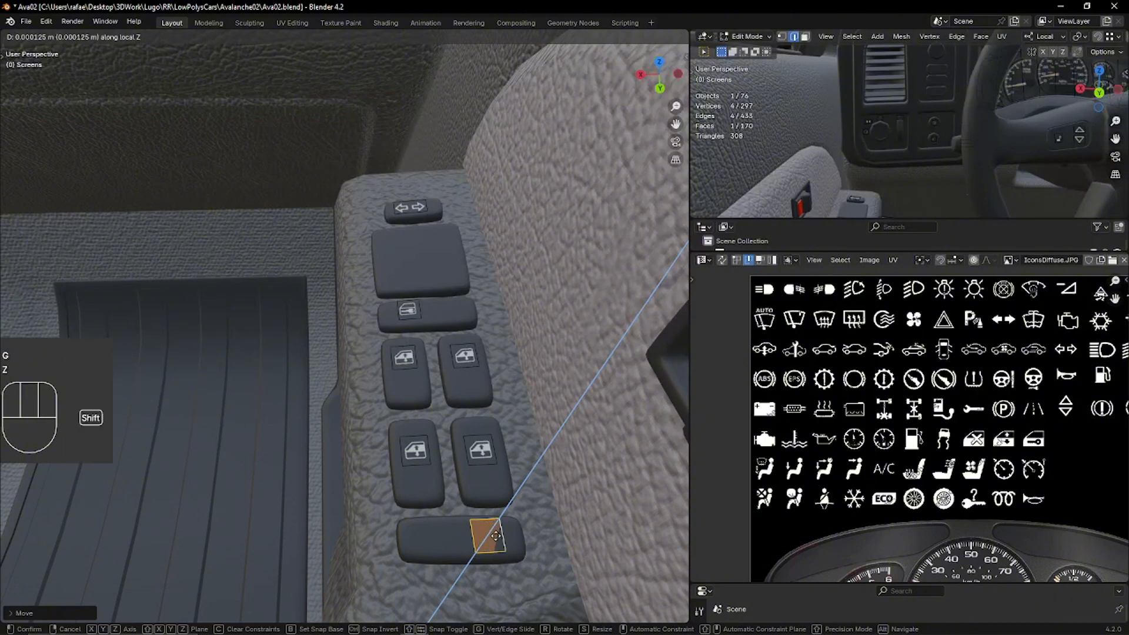
left_click(496, 531)
Move the passenger-side front door-lock icon about -0.016 m along local X and raise it about 0.0005 m along local Z
left_click(418, 313)
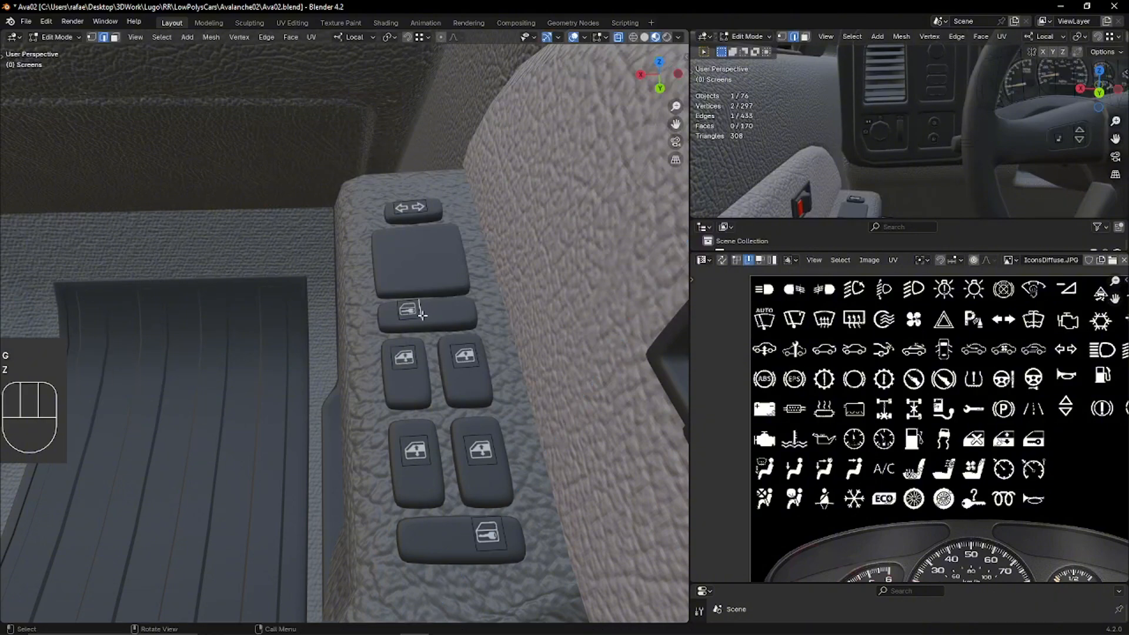
key("ctrl+KP_Add")
key("ctrl+KP_Add")
key("ctrl+KP_Add")
key("g")
key("x")
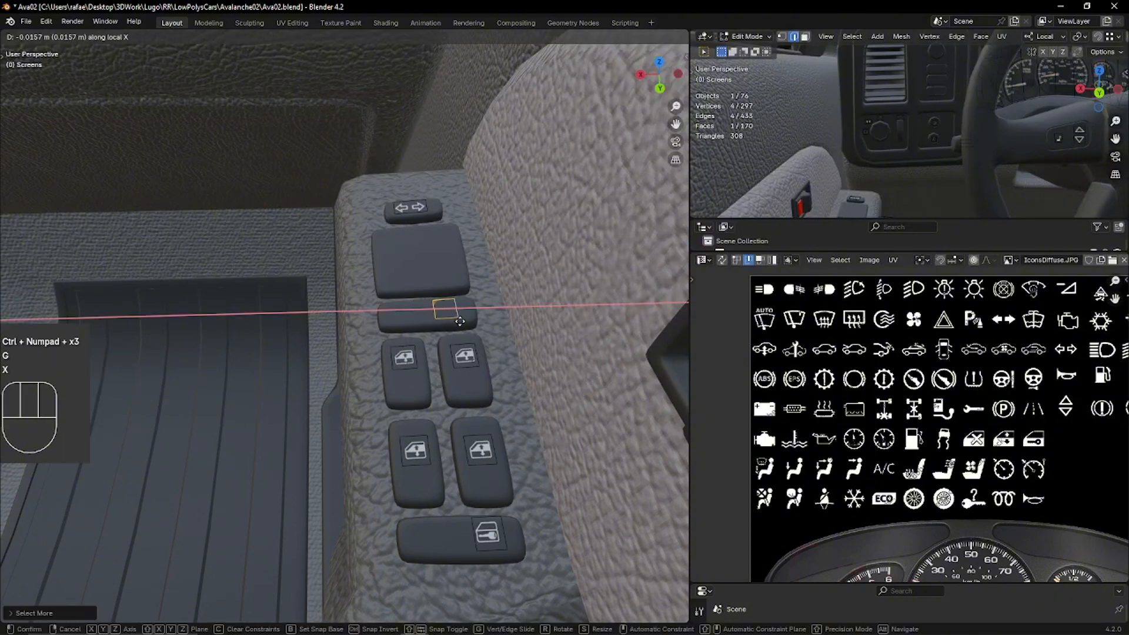
left_click(460, 321)
key("g")
key("z")
key("shift")
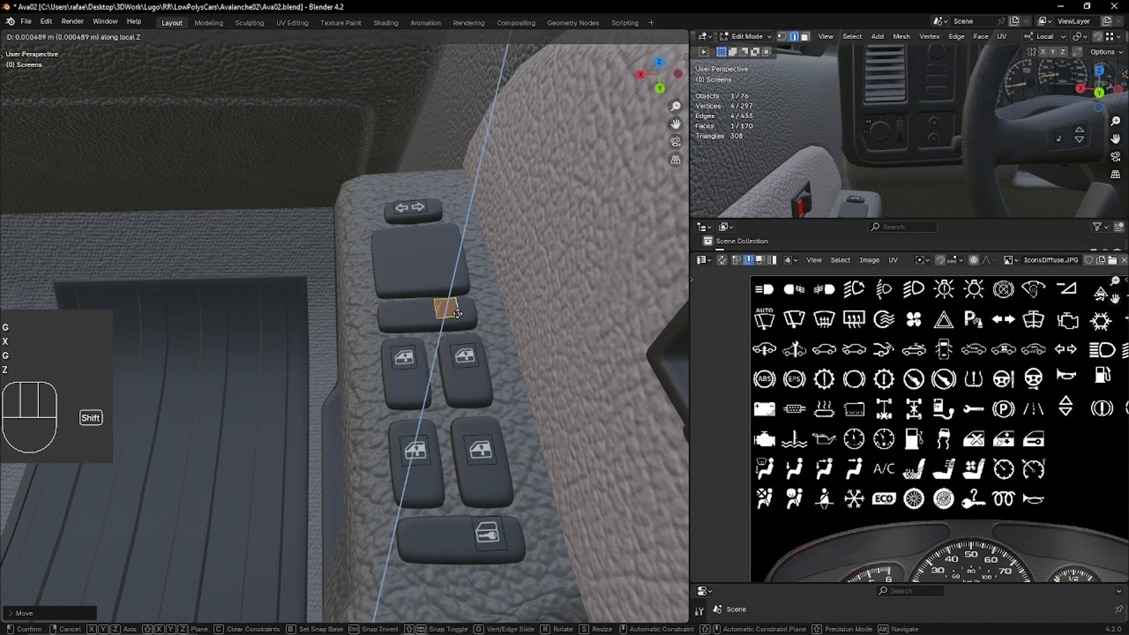
left_click(456, 312)
key("Tab")
left_click(420, 325)
key("Tab")
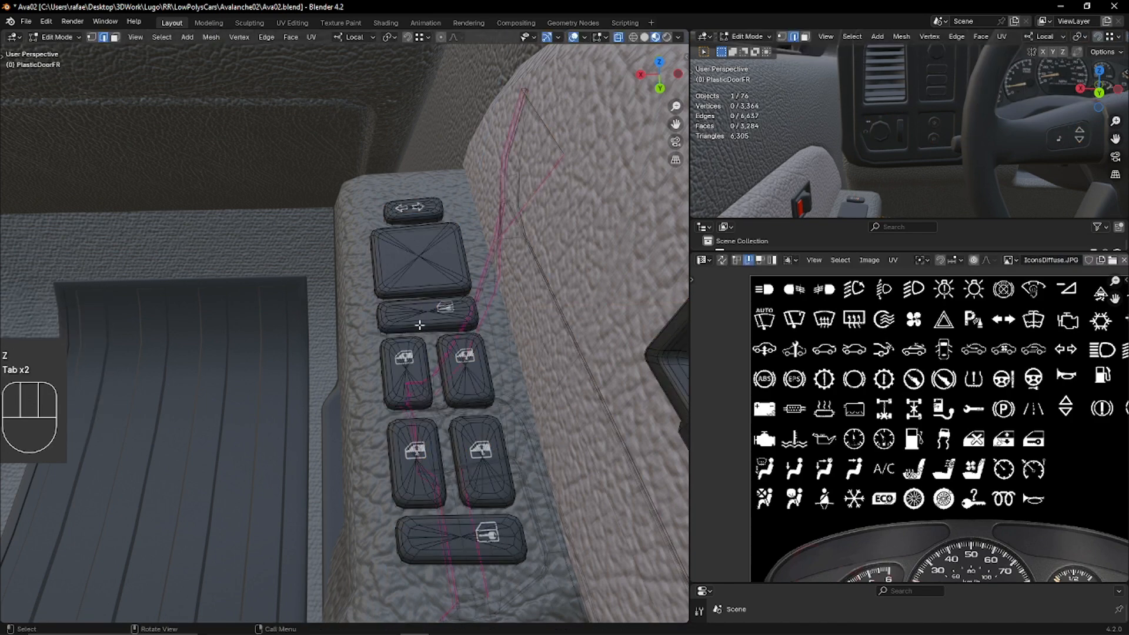
key("Tab")
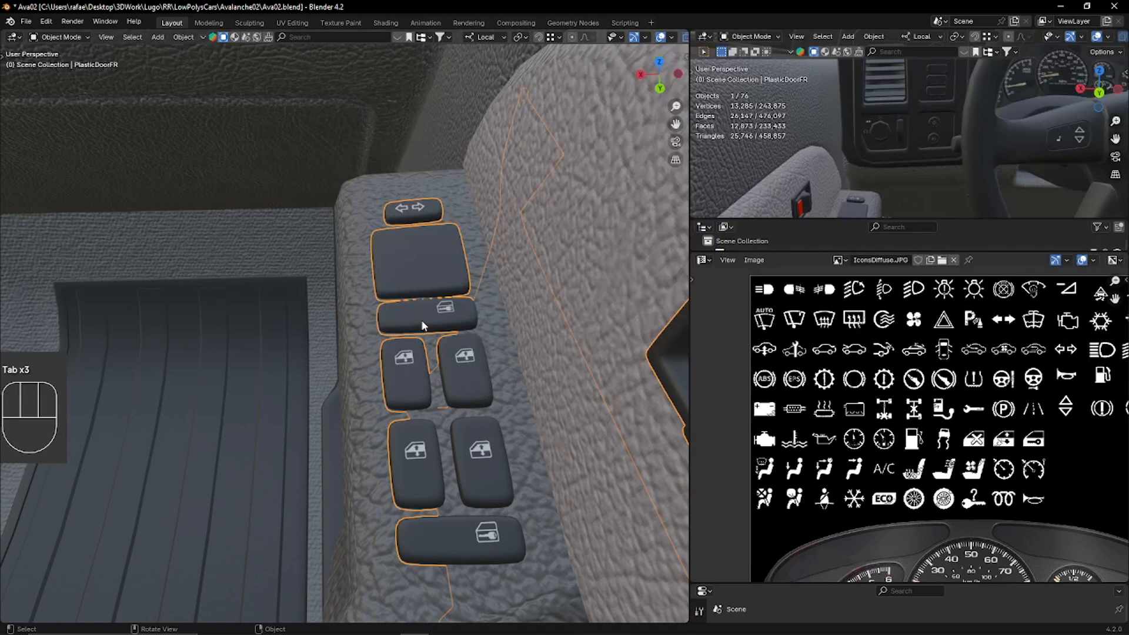
left_click(407, 366)
key("Tab")
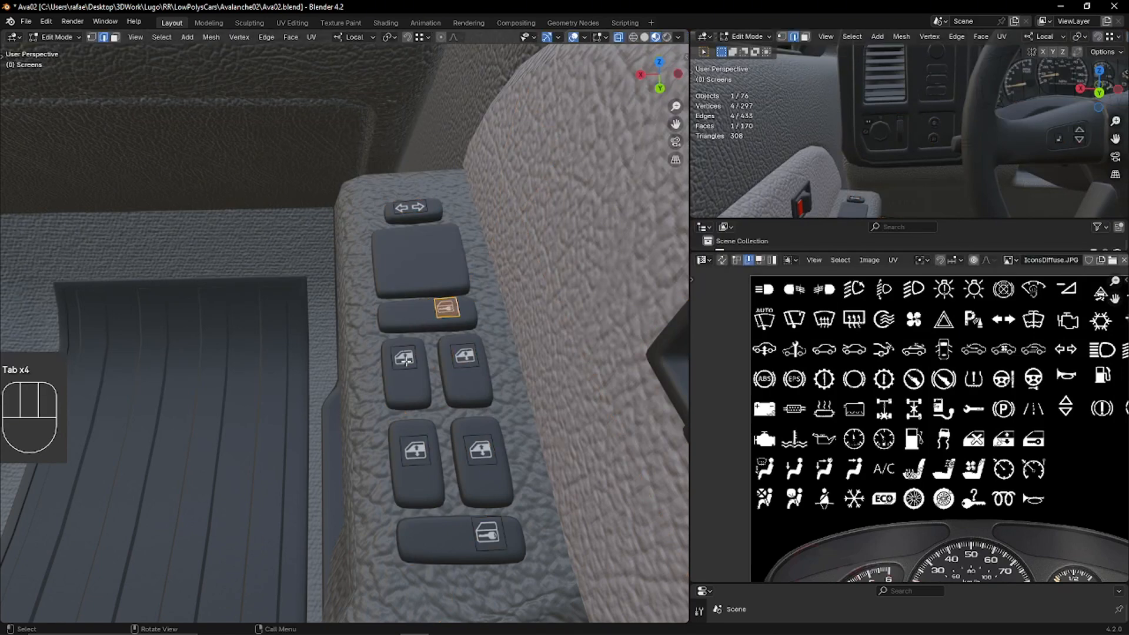
Separate the seven icon faces on the passenger-side armrest switches from the Screens mesh into their own object
left_click_drag(541, 567, 307, 186)
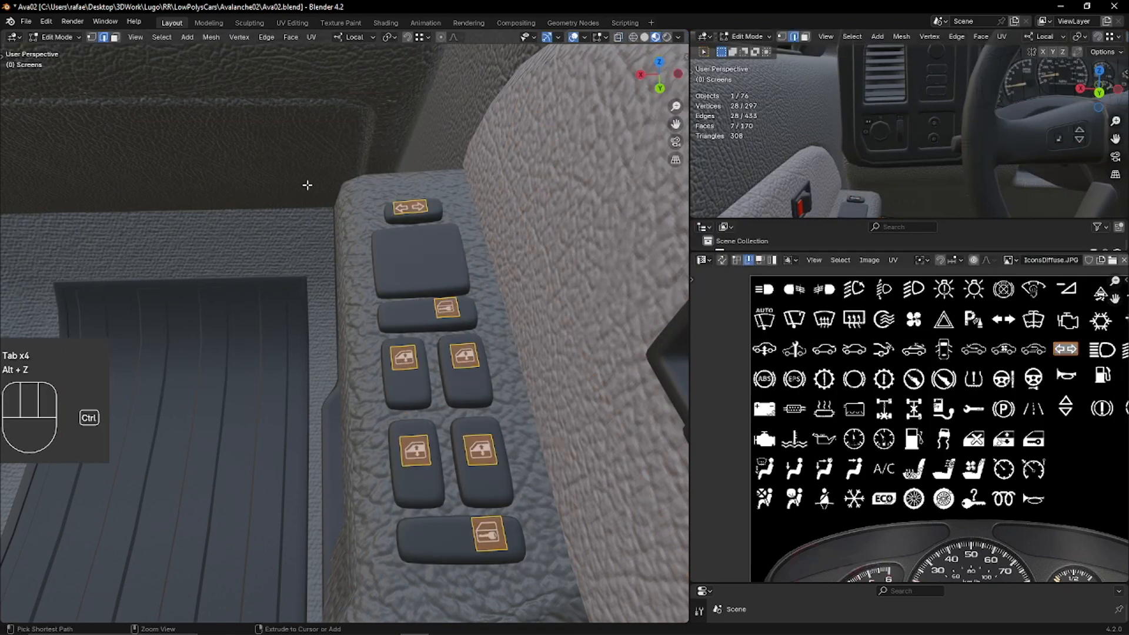
key("ctrl+KP_Add")
key("ctrl+KP_Add")
key("ctrl+KP_Add")
key("p")
left_click(307, 186)
key("Tab")
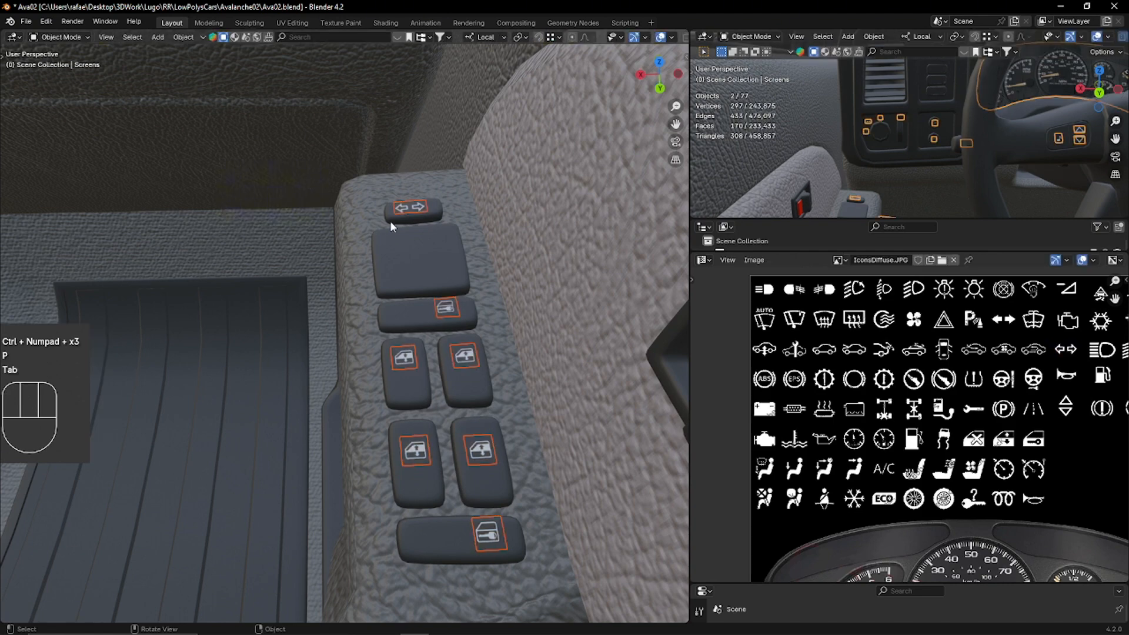
Select only the separated passenger-side icons object and enlarge the Outliner to reach its entry in the object list
left_click_drag(747, 219, 747, 105)
left_click(753, 260)
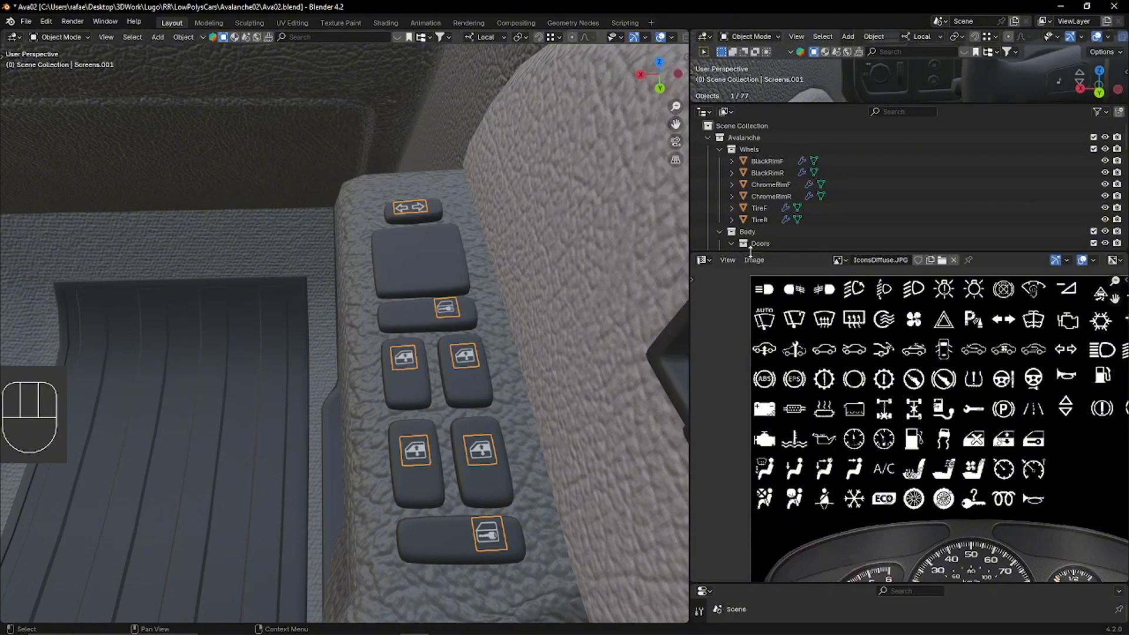
left_click_drag(751, 253, 750, 411)
scroll(777, 316, "down", 5)
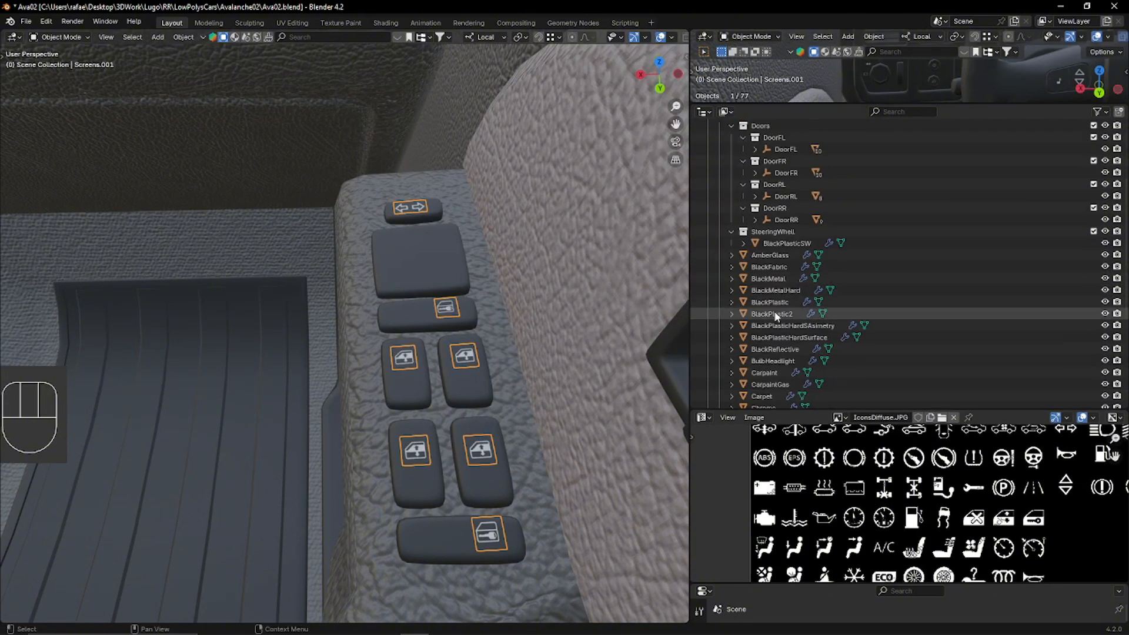
scroll(777, 317, "down", 8)
Rename the separated Screens.001 object as IconsDoorFR
double_click(786, 397)
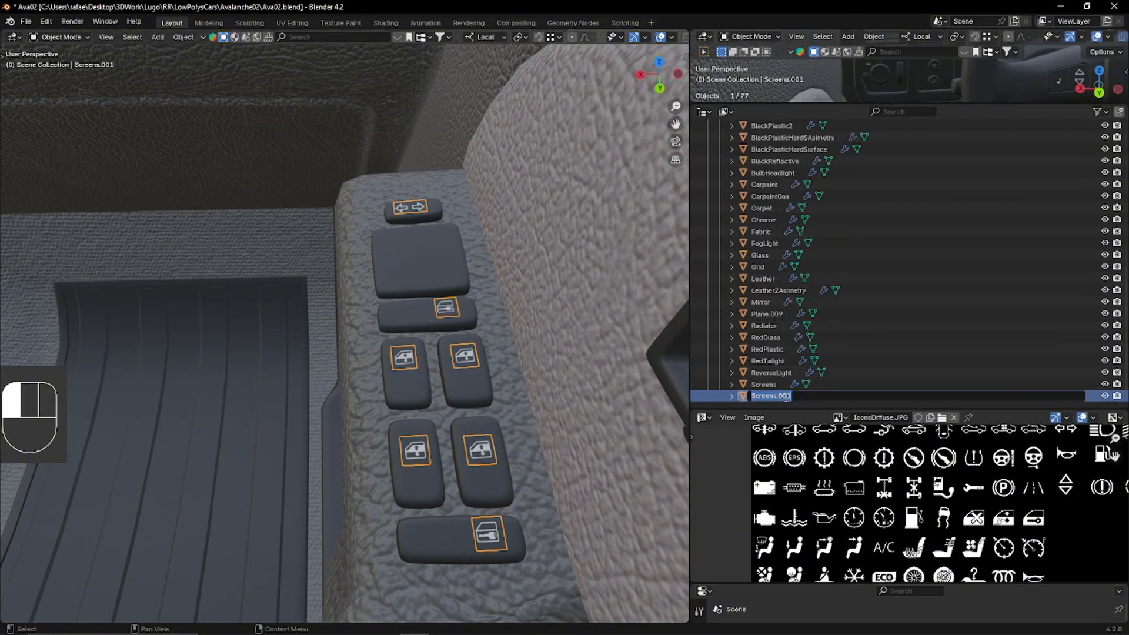
type("Ic")
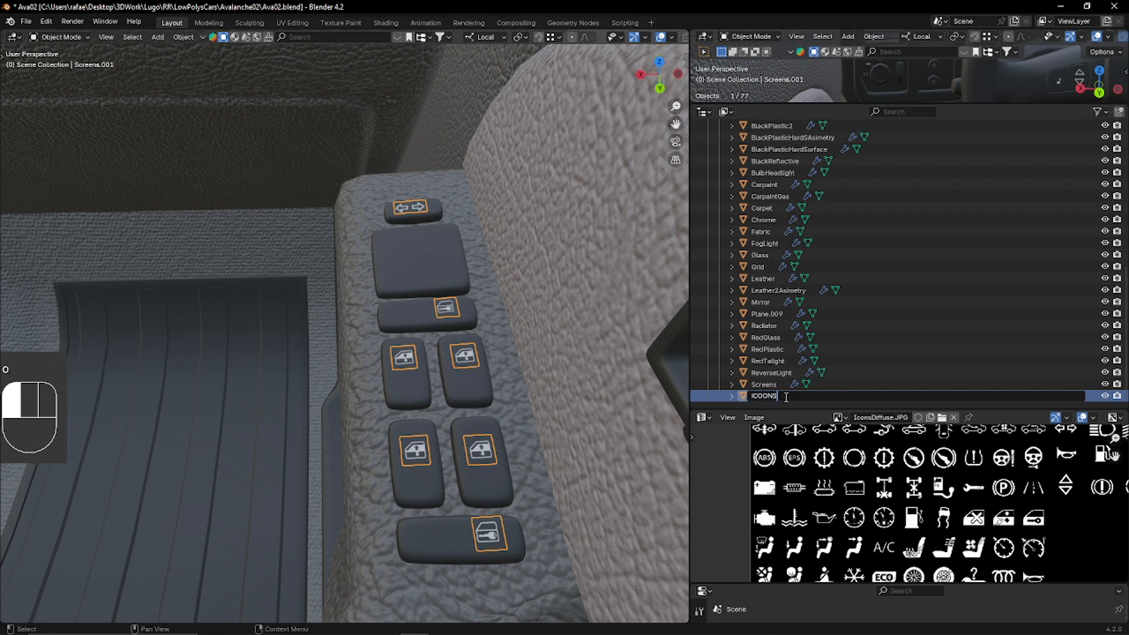
type("OONSdO")
key("Caps_Lock")
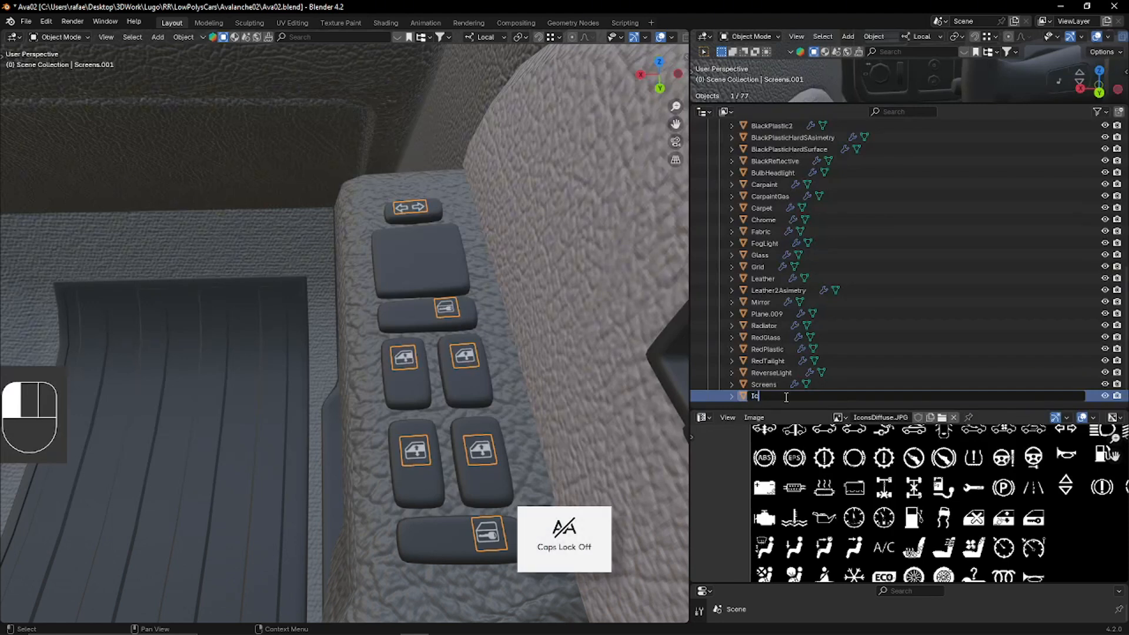
type("ons")
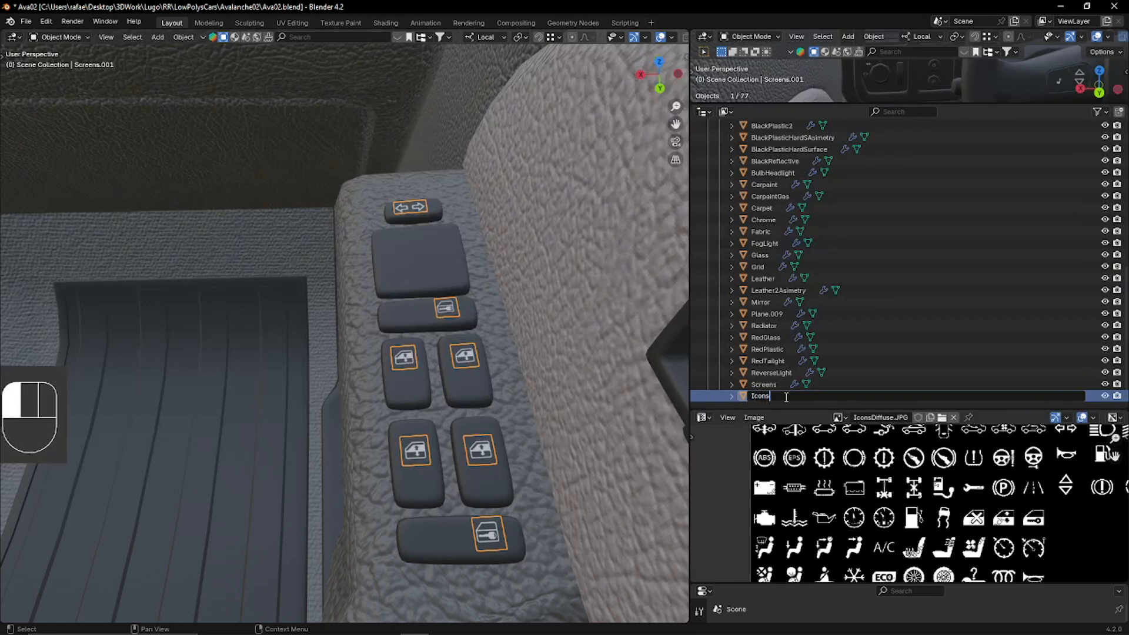
type("Do")
key("shift")
type("orFR")
key("Return")
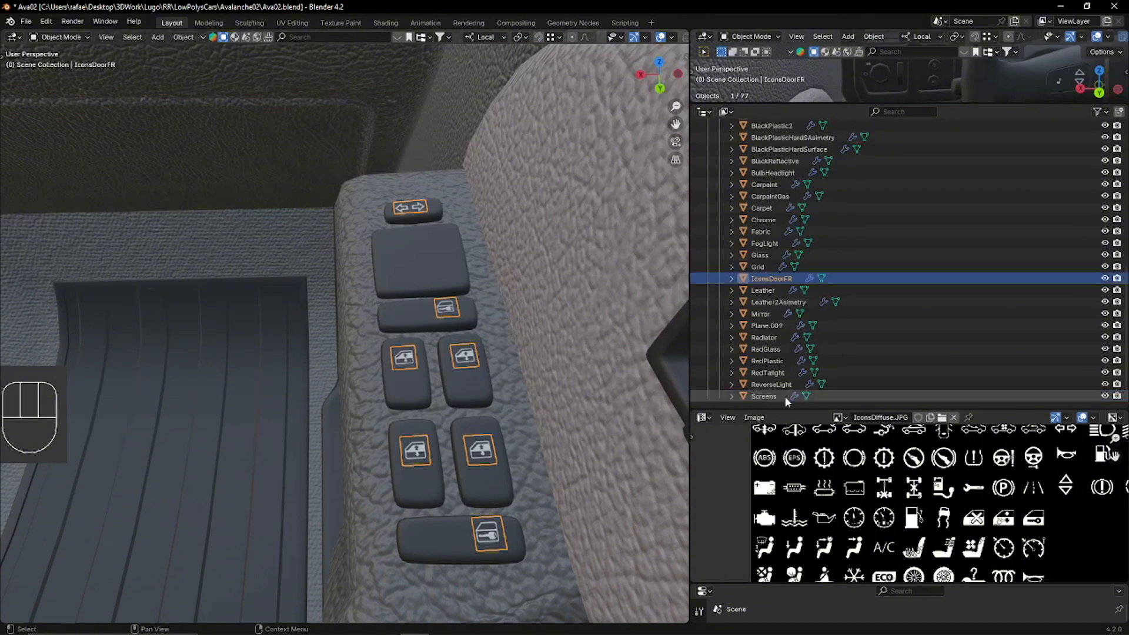
Move the IconsDoorFR object into the DoorFR collection and leave only that object selected
scroll(765, 352, "up", 2)
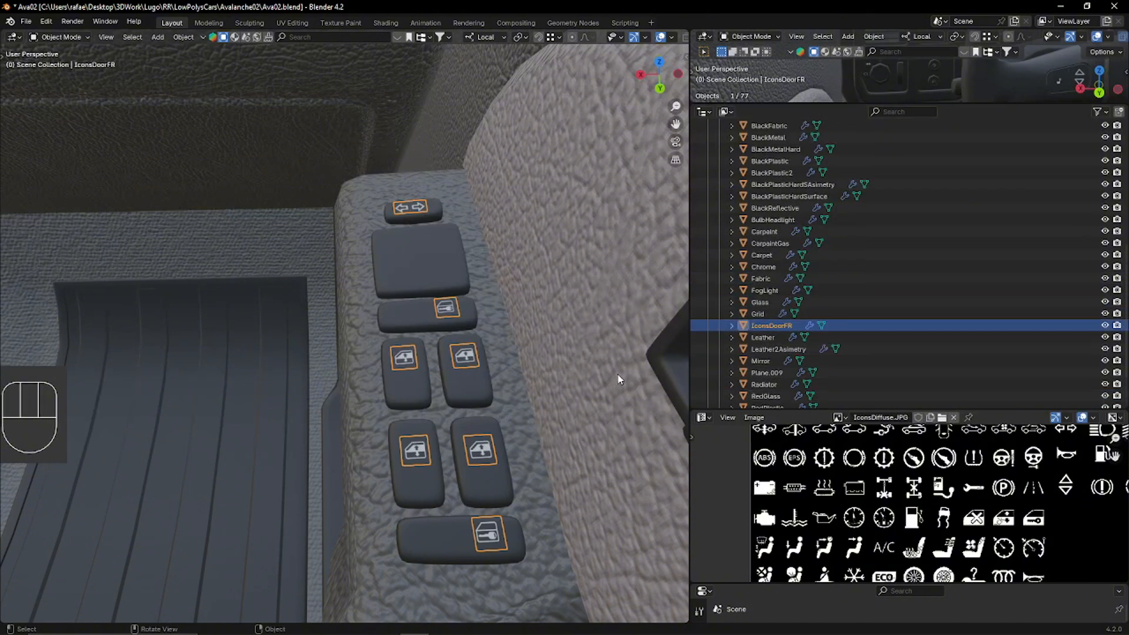
left_click(789, 324)
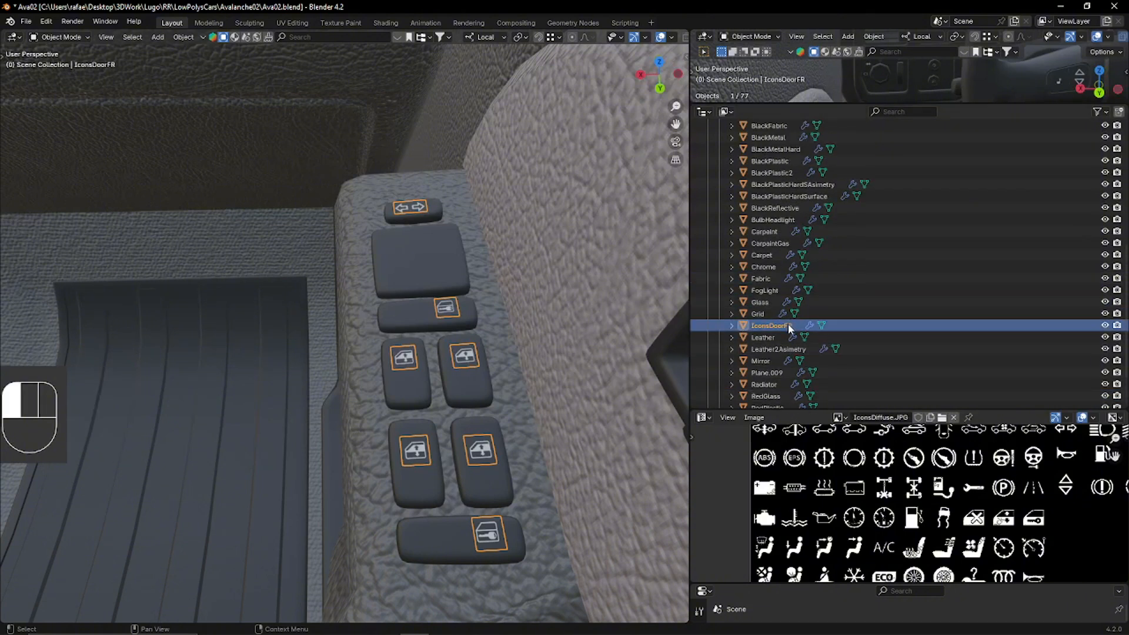
left_click(604, 334, "shift")
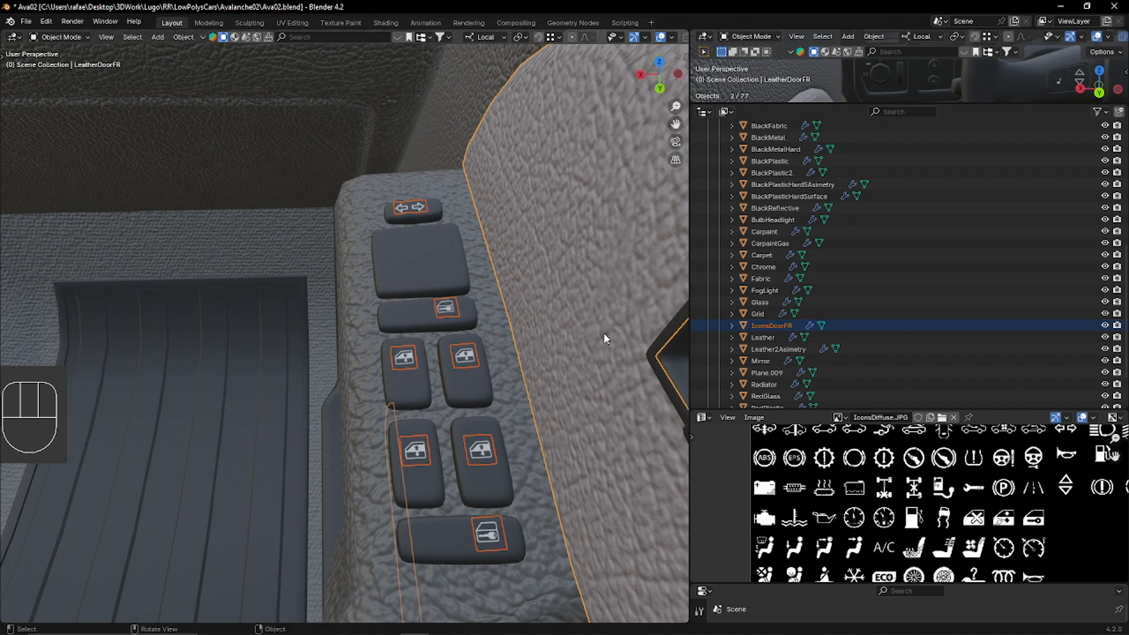
scroll(817, 312, "up", 2)
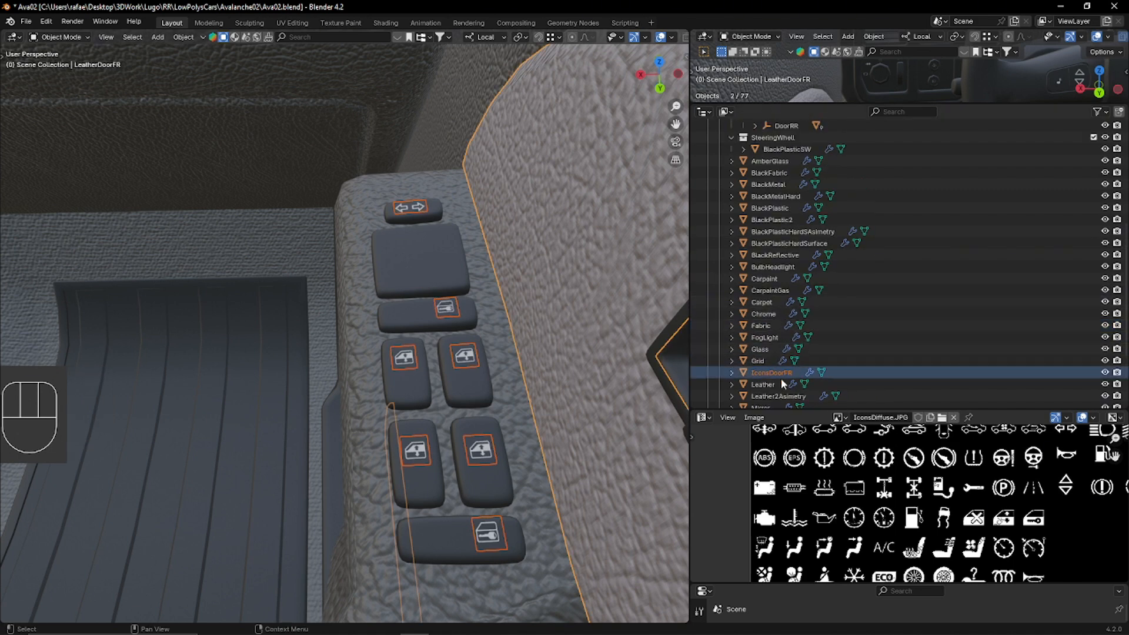
left_click_drag(779, 374, 791, 283)
left_click(780, 291)
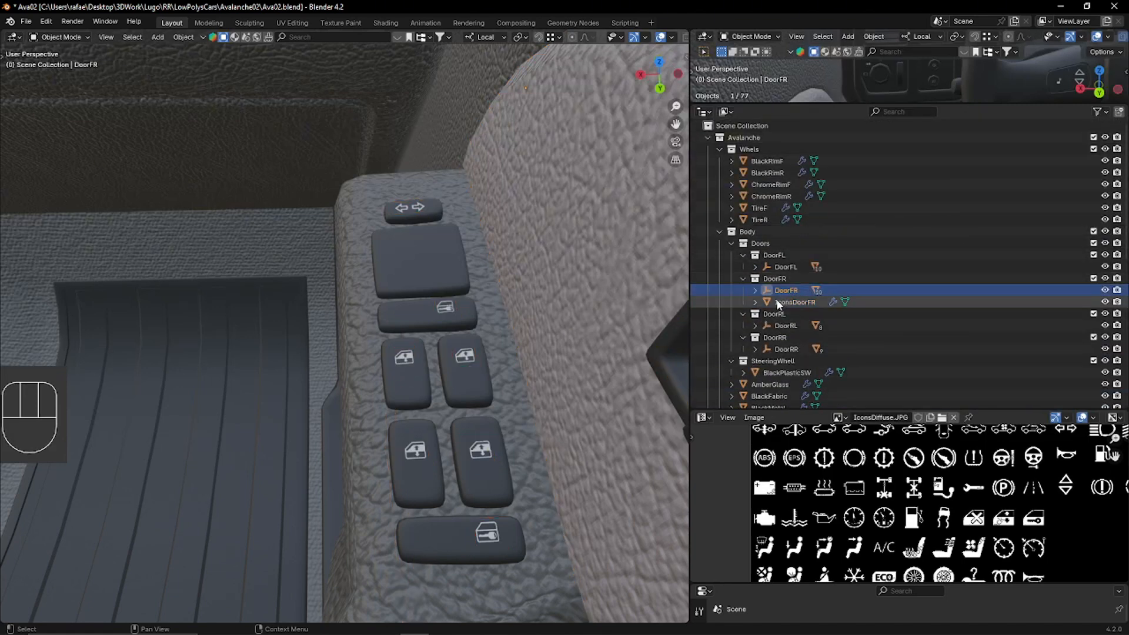
left_click(774, 300)
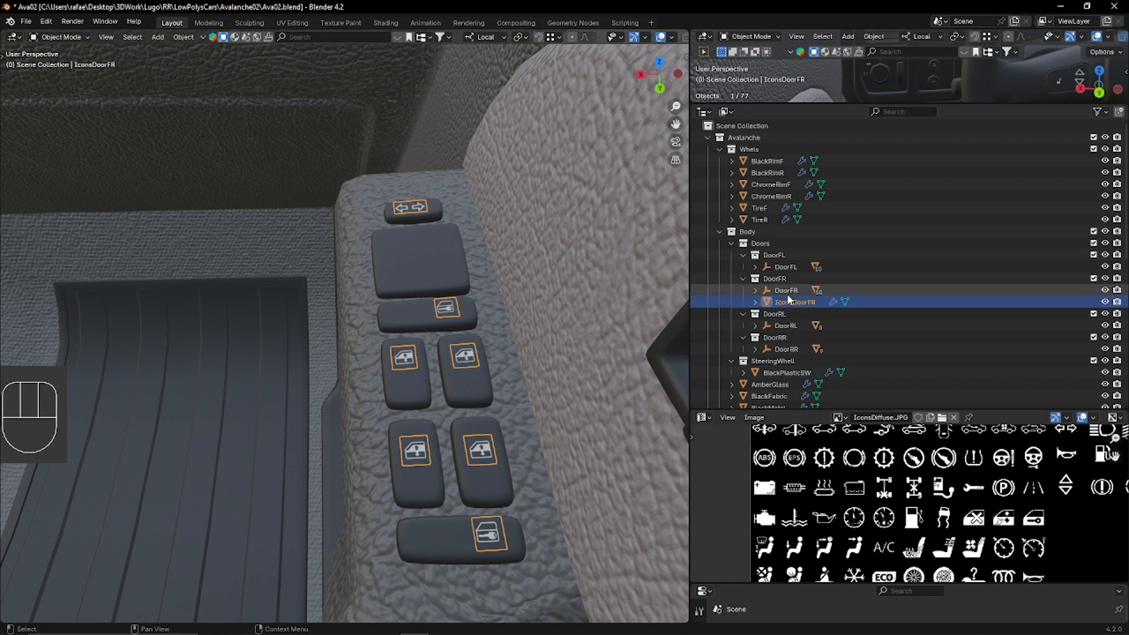
Parent IconsDoorFR to the DoorFR empty using Object (Keep Transform)
left_click(788, 294, "ctrl")
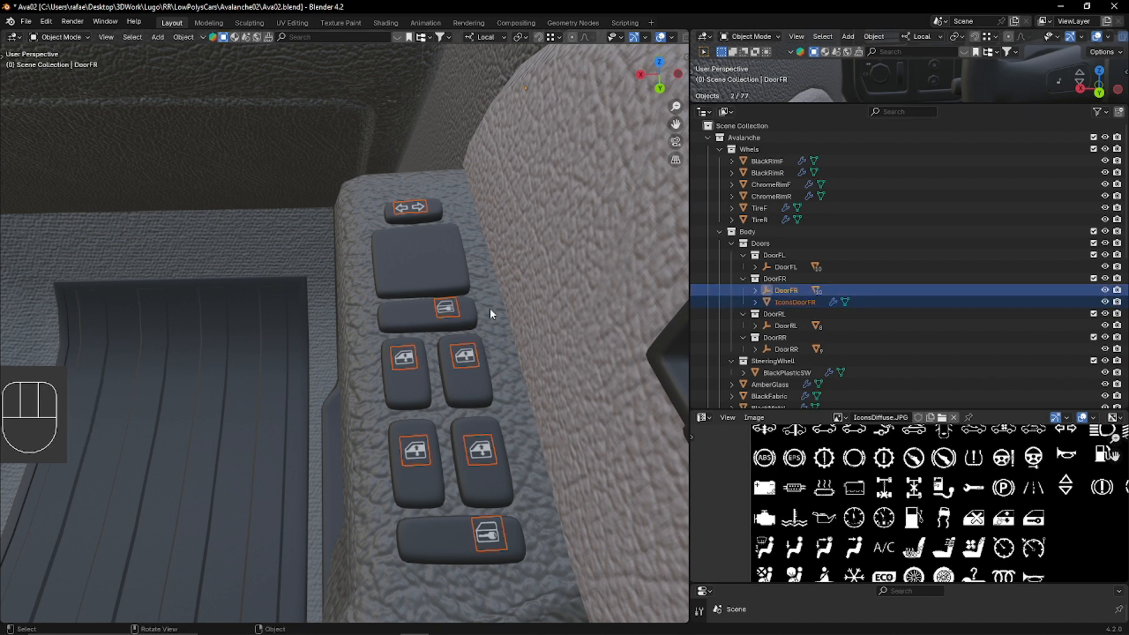
key("ctrl+p")
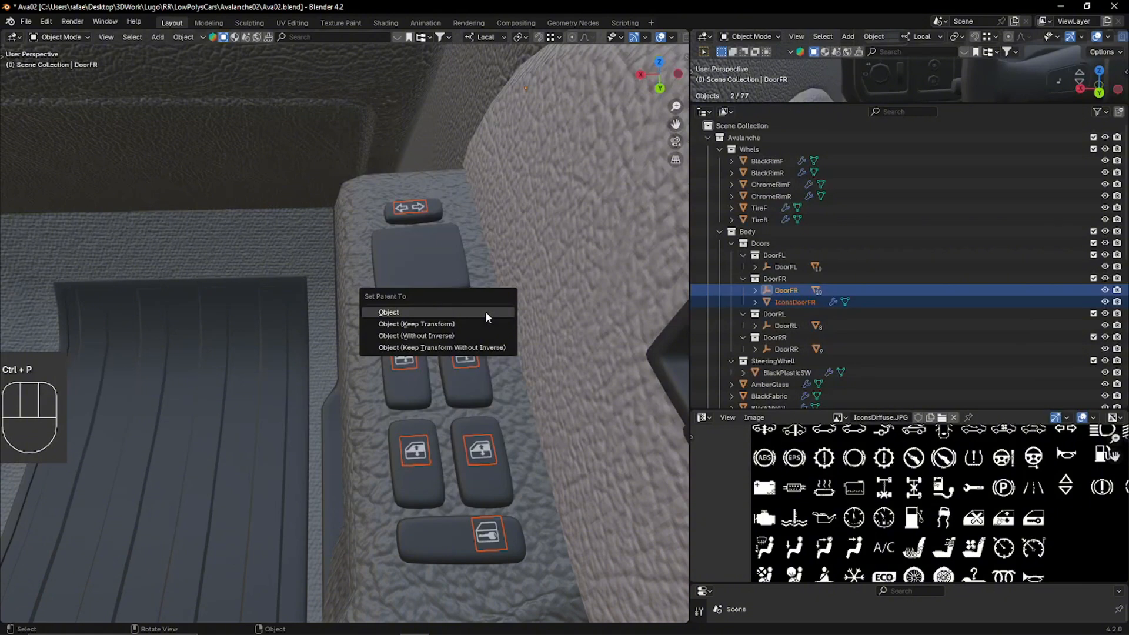
left_click(482, 325)
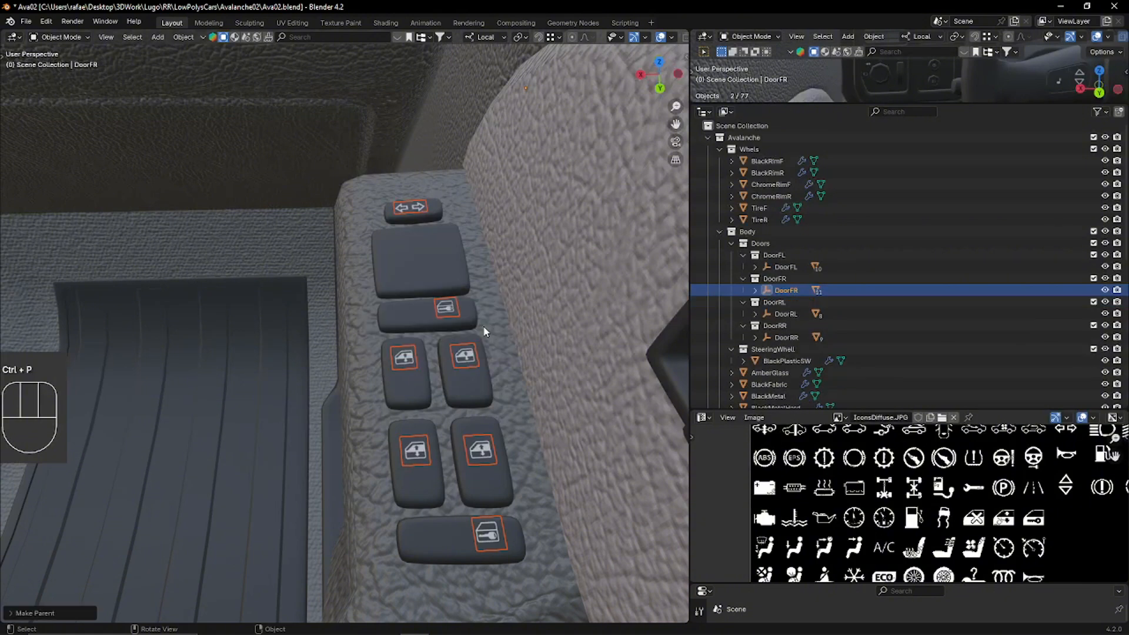
scroll(429, 320, "down", 3)
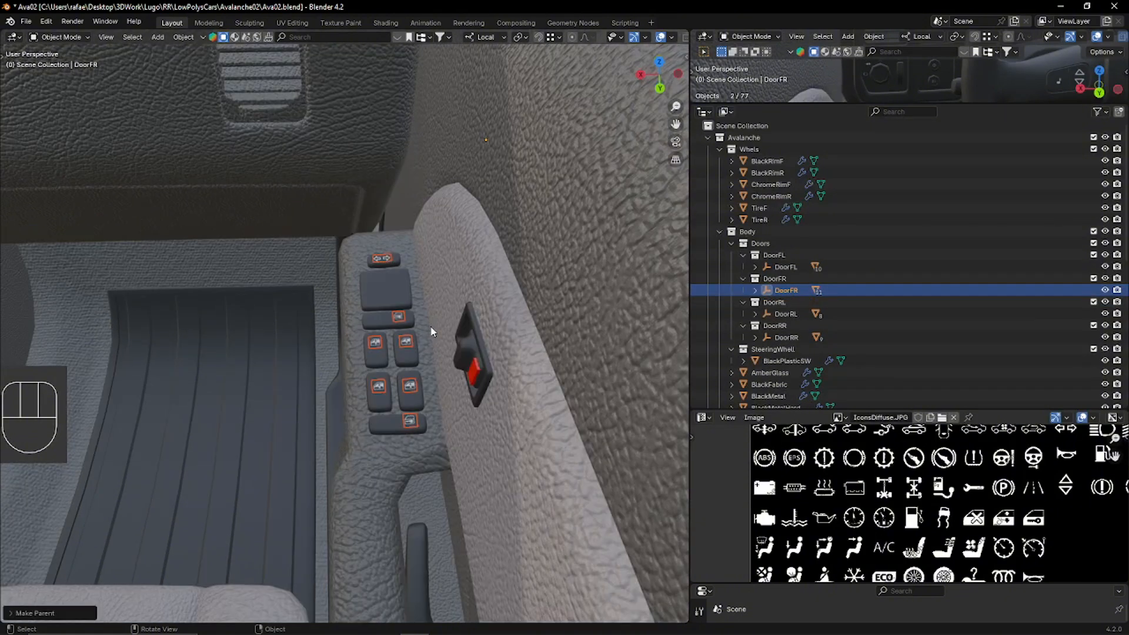
Test-rotate the DoorFR empty alone about its local Z axis, and cancel the rotation
key("r")
key("z")
key("Escape")
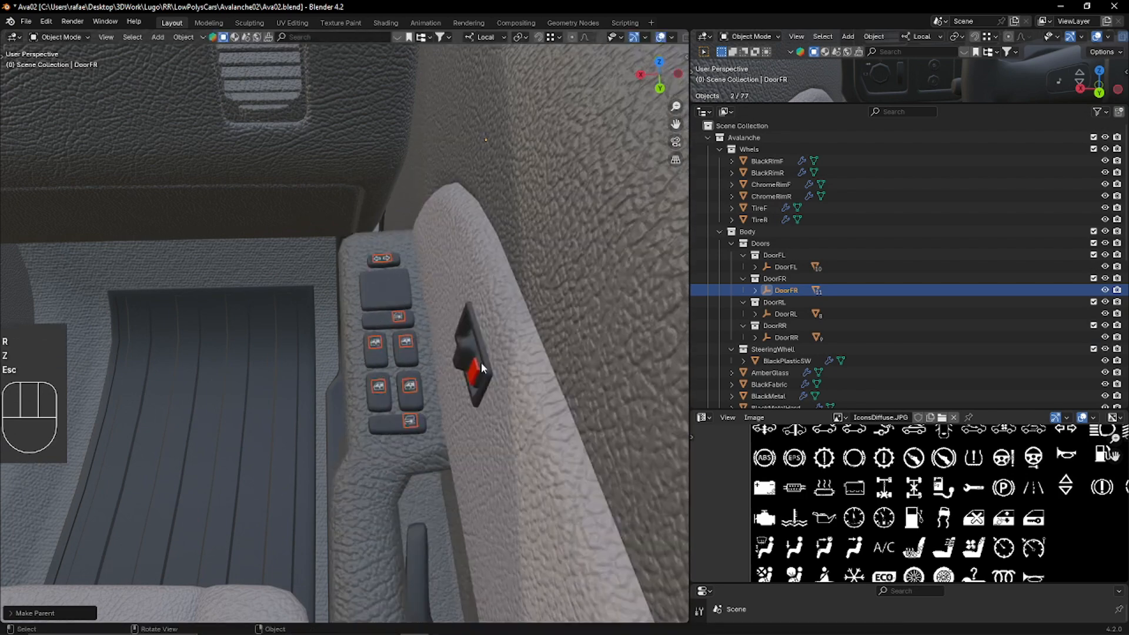
left_click(790, 291)
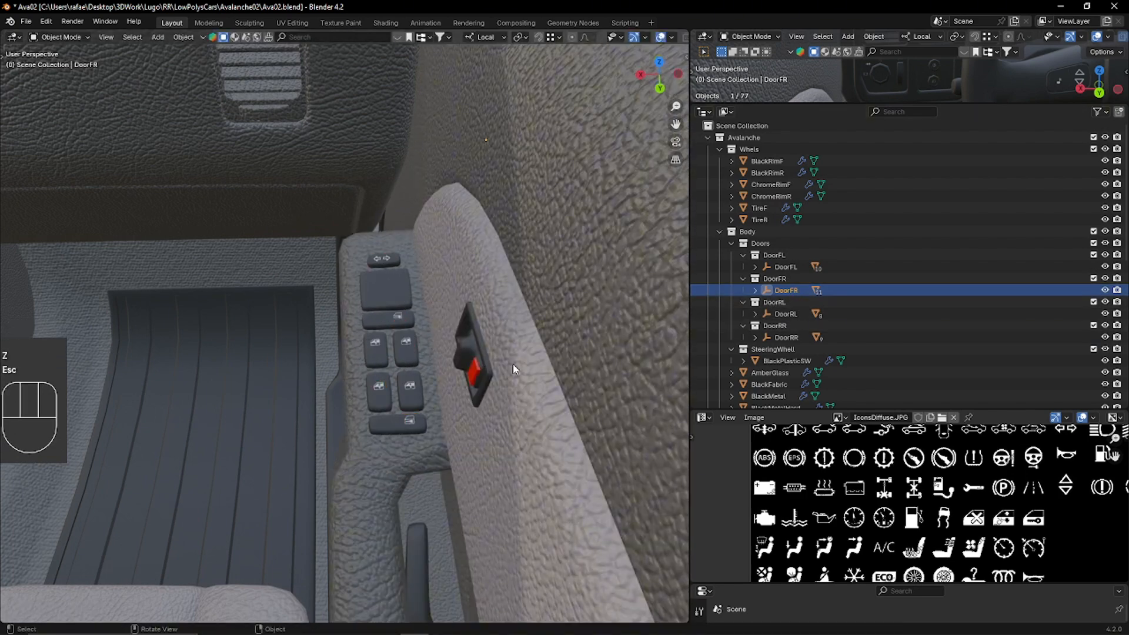
key("r")
key("z")
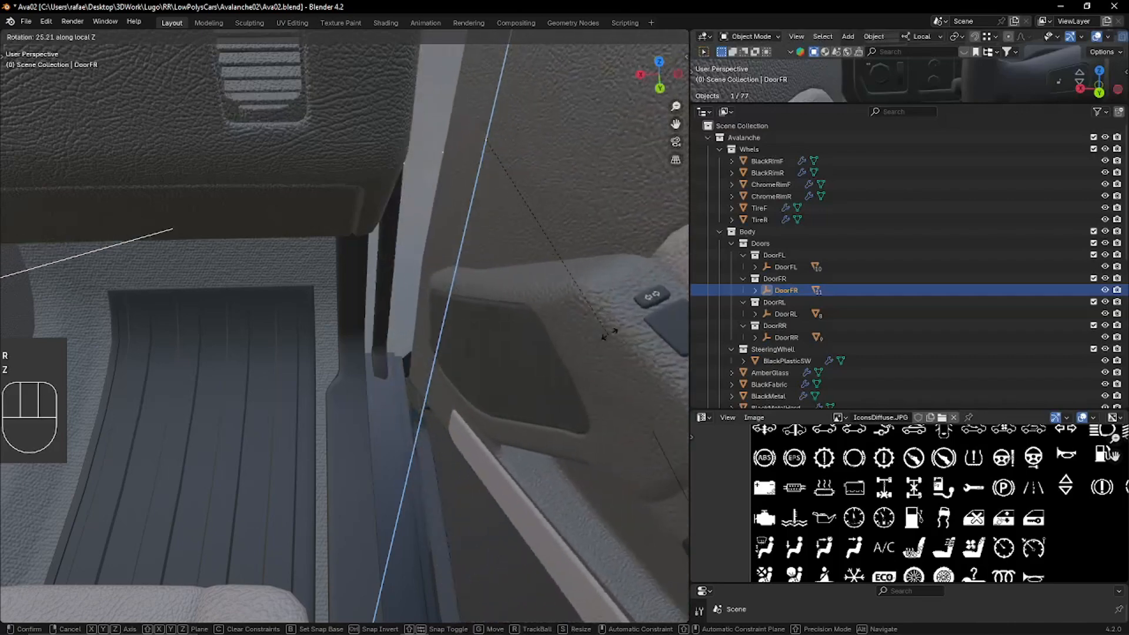
key("Escape")
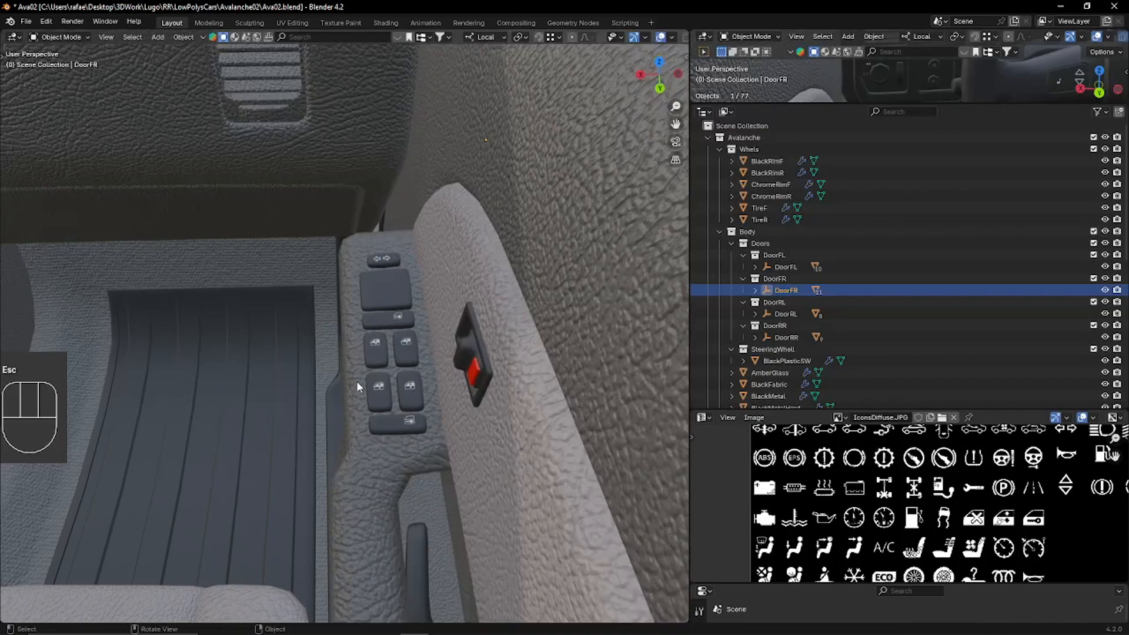
Open the Screens mesh for editing and select all the switch icons on the front left door's armrest
middle_click_drag(301, 382, 659, 361, "shift")
scroll(393, 374, "down", 2)
middle_click_drag(203, 379, 569, 347, "shift")
scroll(319, 298, "up", 3)
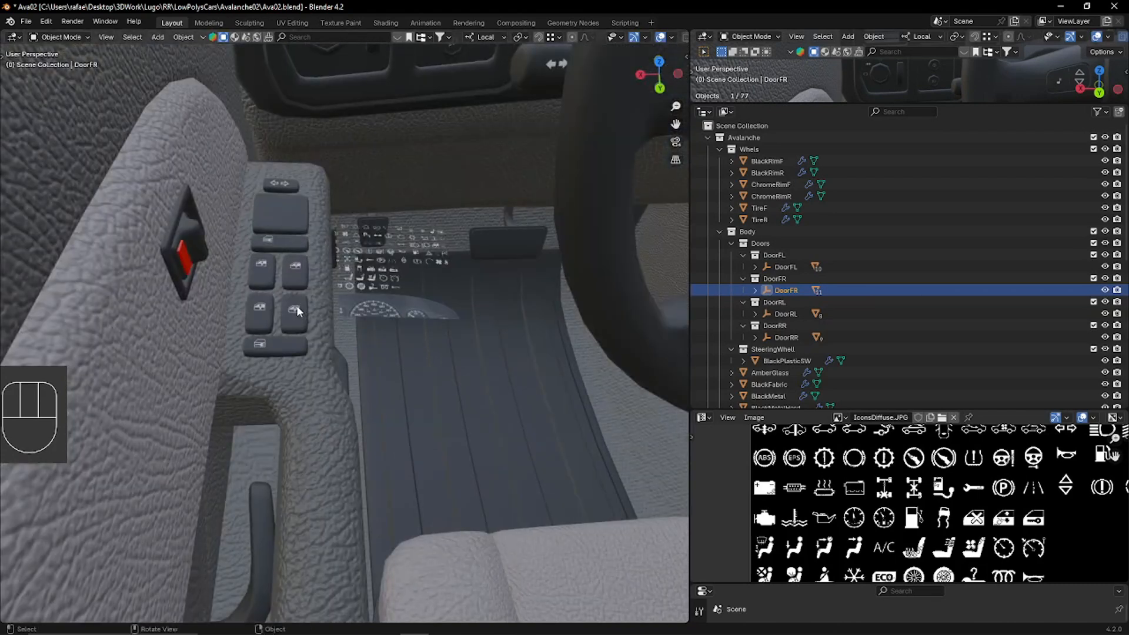
left_click(296, 306)
key("Tab")
left_click_drag(313, 350, 245, 210)
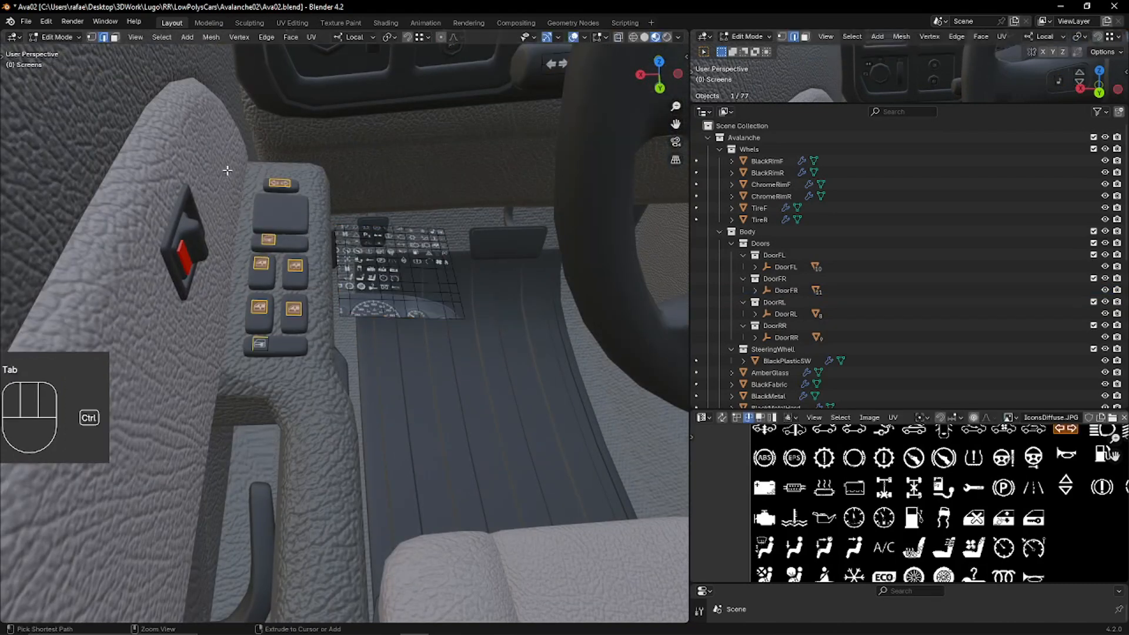
key("ctrl+KP_Add")
key("ctrl+KP_Add")
key("ctrl+KP_Add")
key("ctrl+KP_Add")
scroll(231, 323, "up", 5)
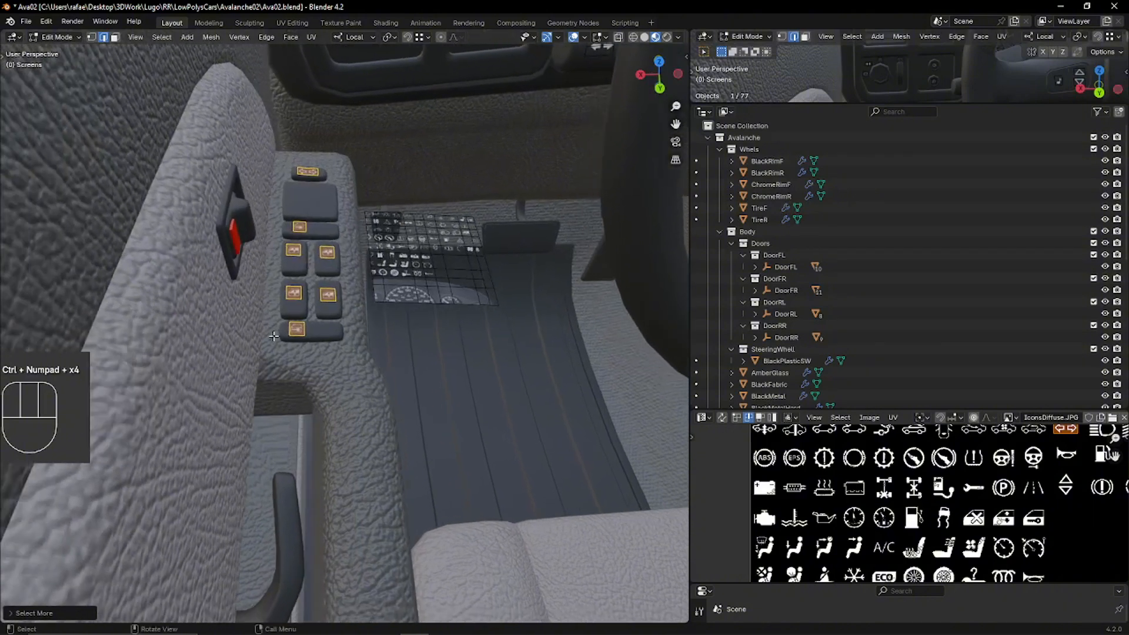
Nudge the icon on the front left door's lowest, wide switch slightly along local Z
left_click(238, 337)
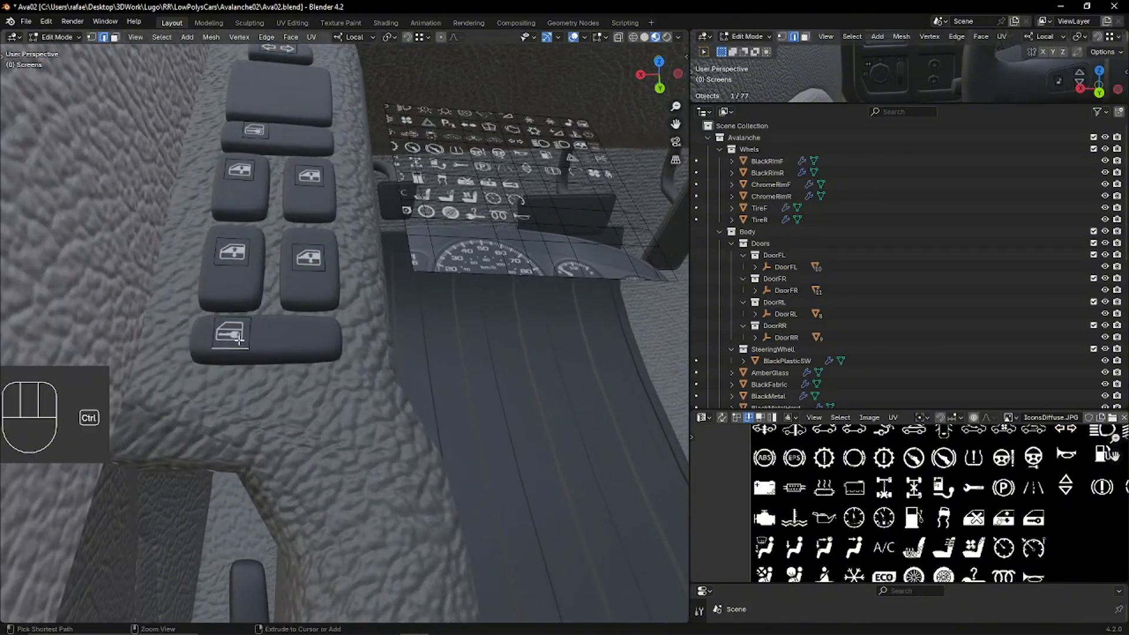
key("ctrl+KP_Add")
key("ctrl+KP_Add")
key("g")
key("z")
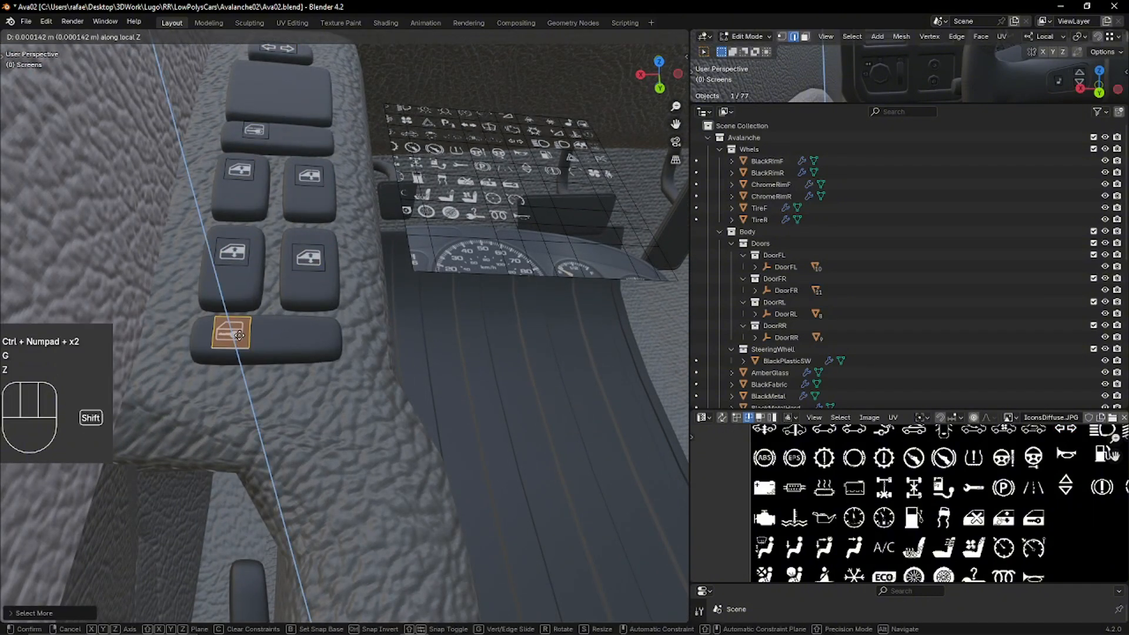
left_click(240, 332)
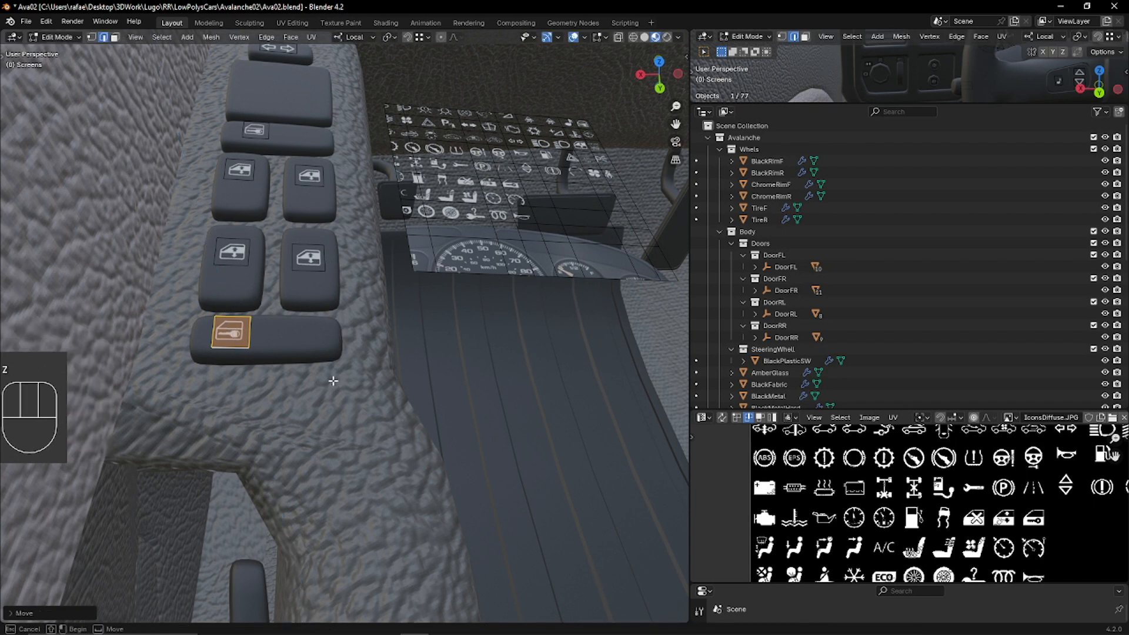
Separate the front left door's switch icons from the Screens mesh into their own object and return to Object Mode
key("ctrl+KP_Add")
key("ctrl+KP_Add")
key("ctrl+KP_Add")
key("ctrl+KP_Add")
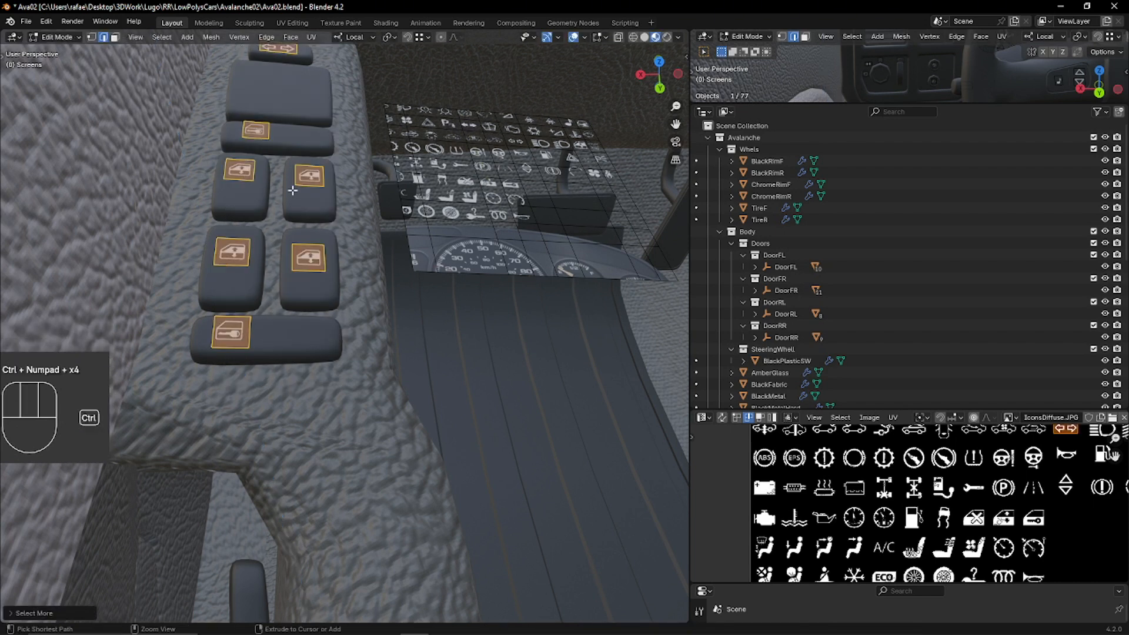
key("p")
left_click(292, 189)
key("Tab")
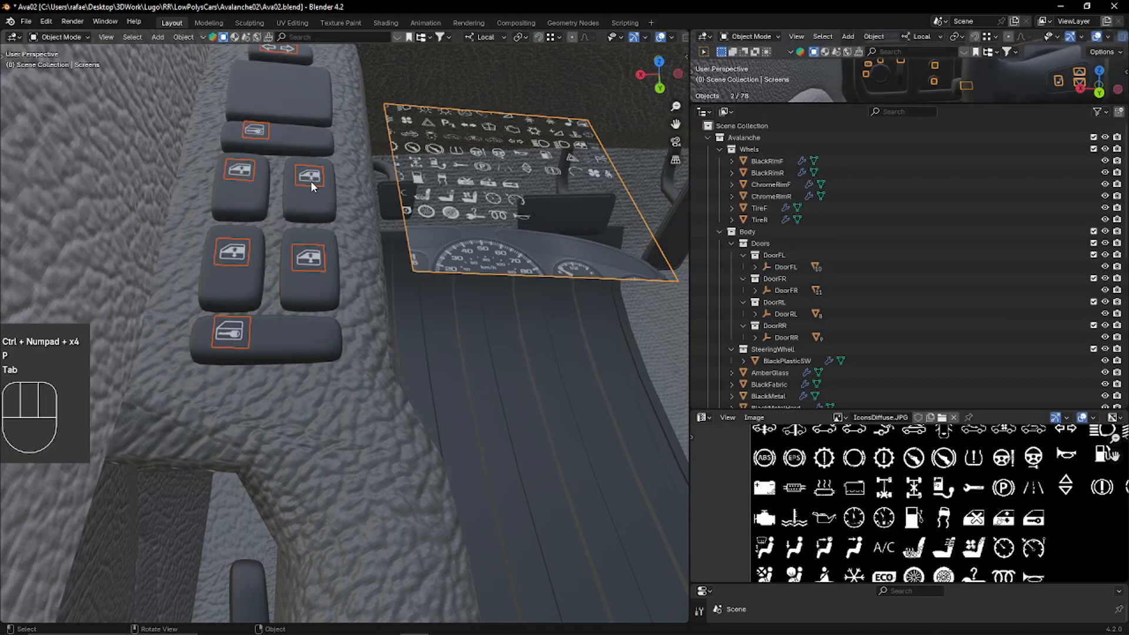
Rename the separated icons object Screens.001 as IconsDoorFL
scroll(764, 235, "down", 10)
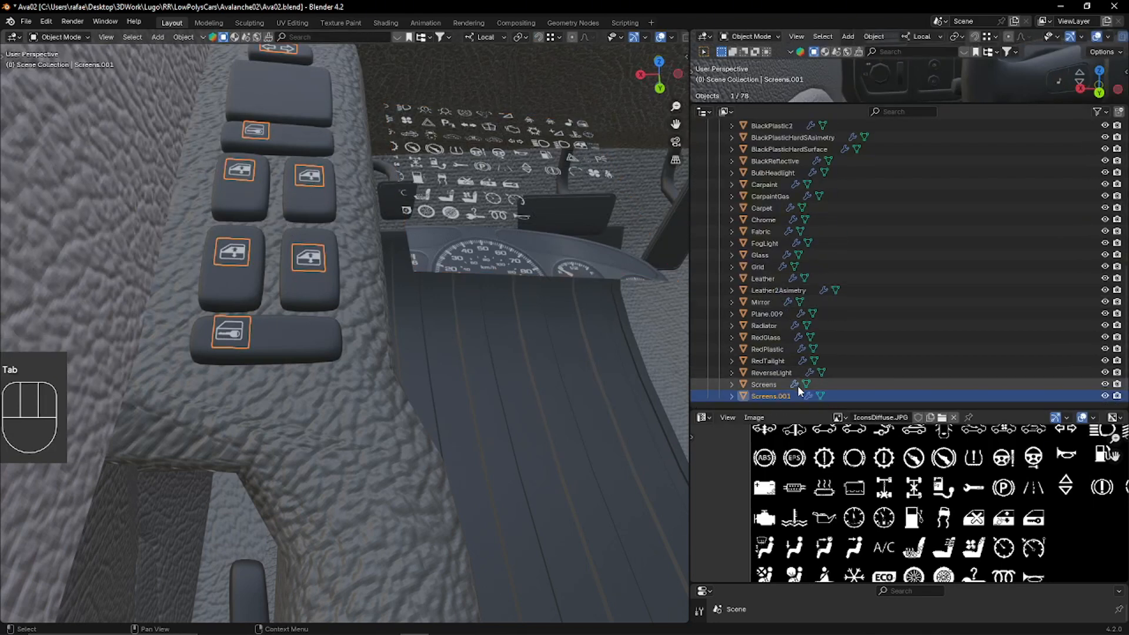
double_click(788, 396)
type("O")
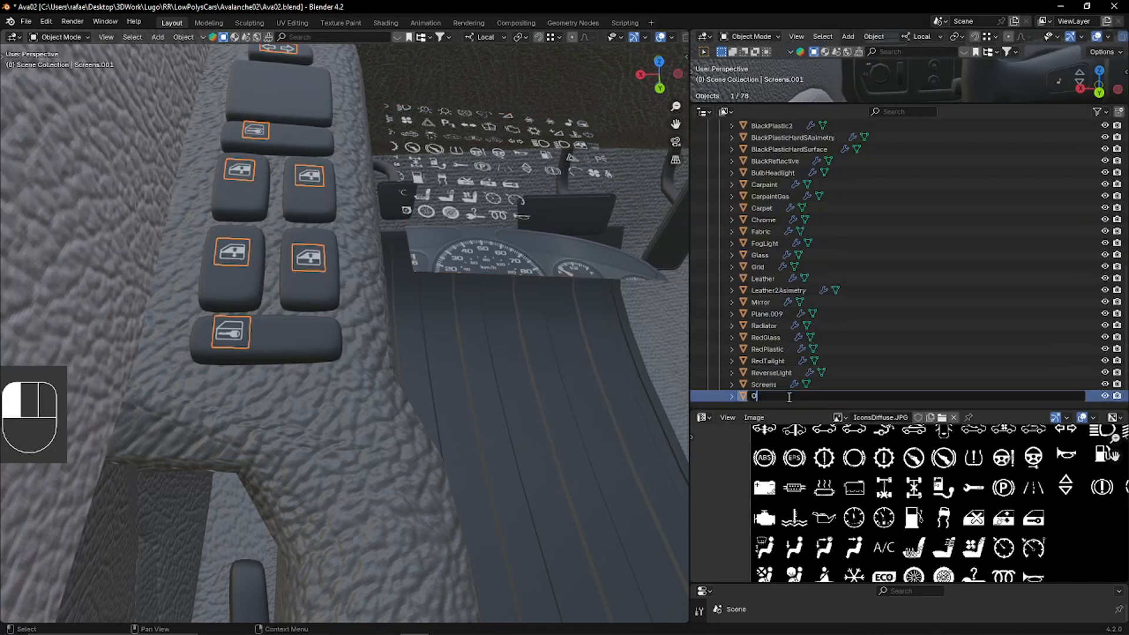
type("Icons")
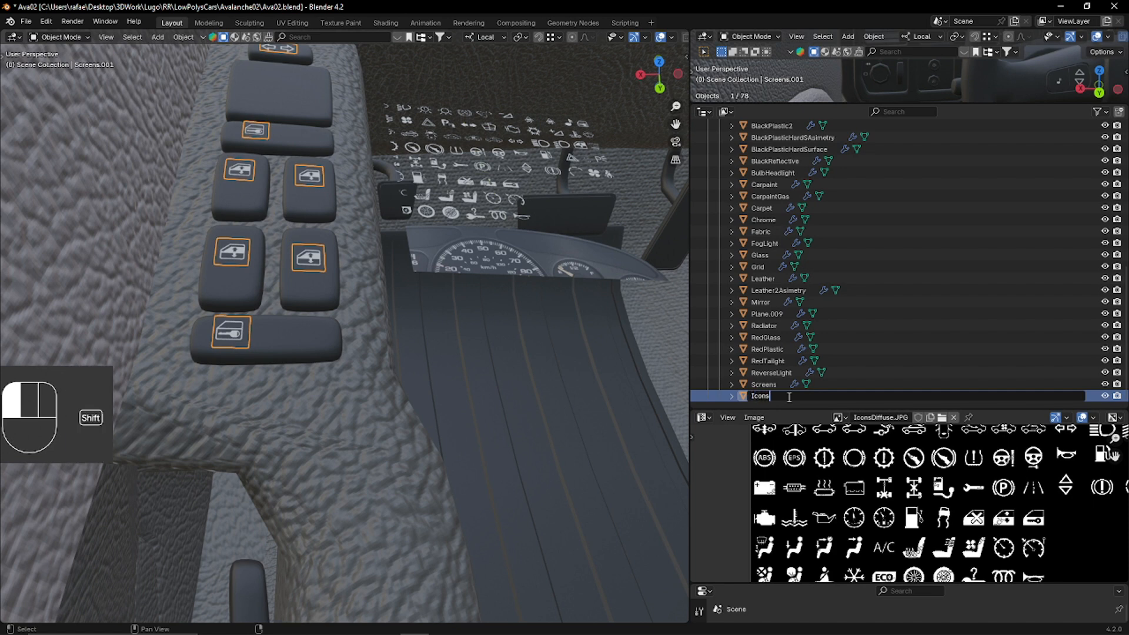
type("DoorF")
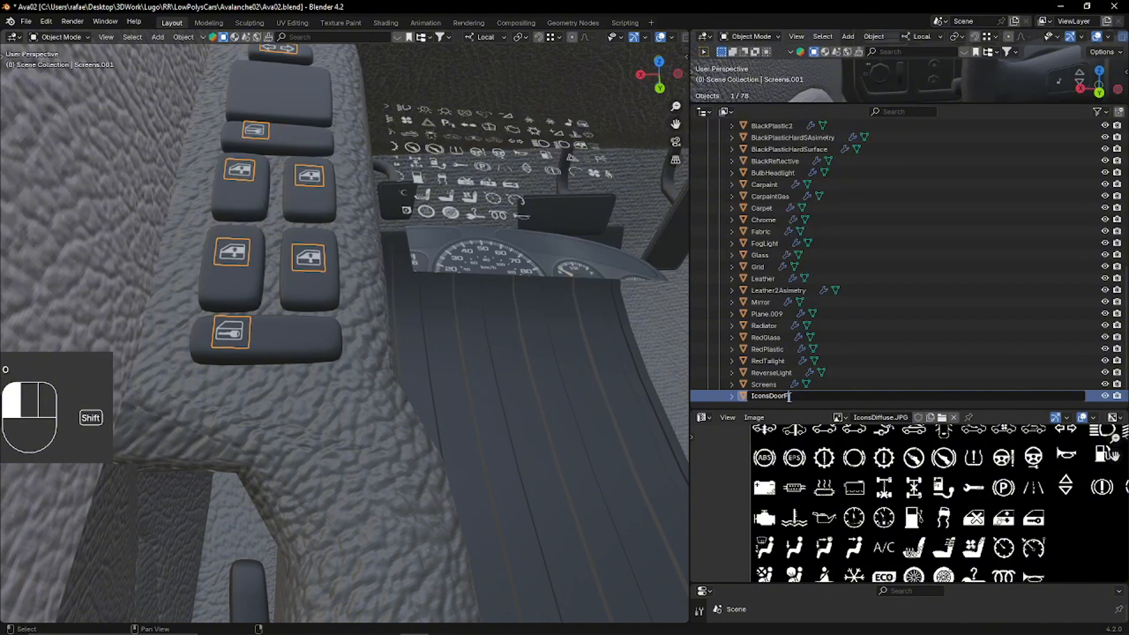
type("L")
key("Return")
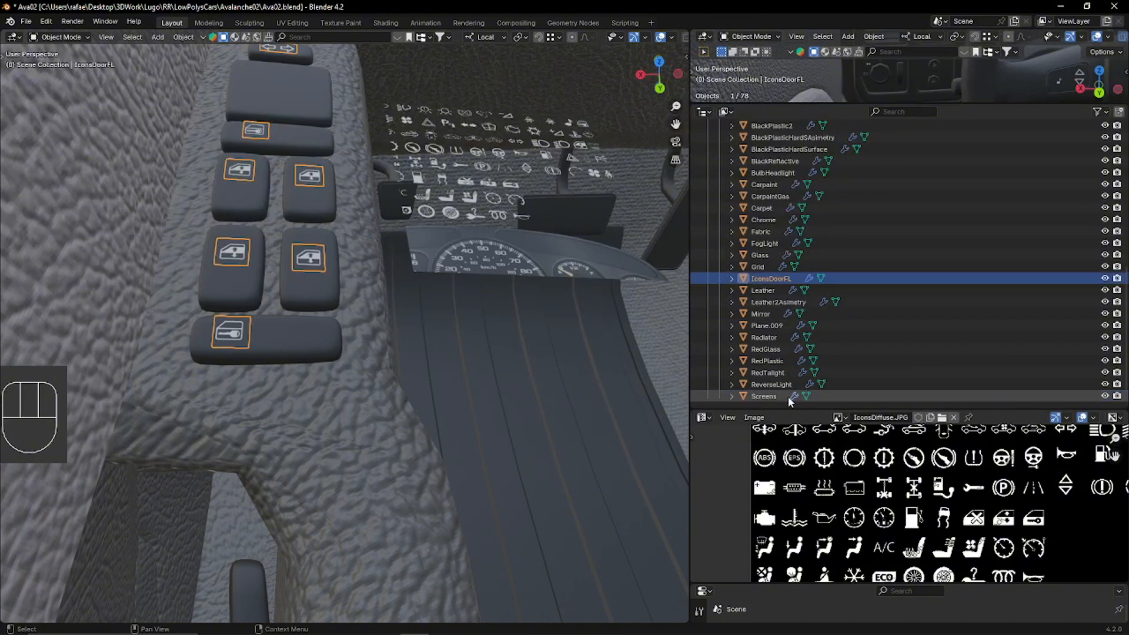
Put IconsDoorFL in the DoorFL collection and parent it to the DoorFL empty using Object (Keep Transform)
left_click_drag(778, 278, 790, 254)
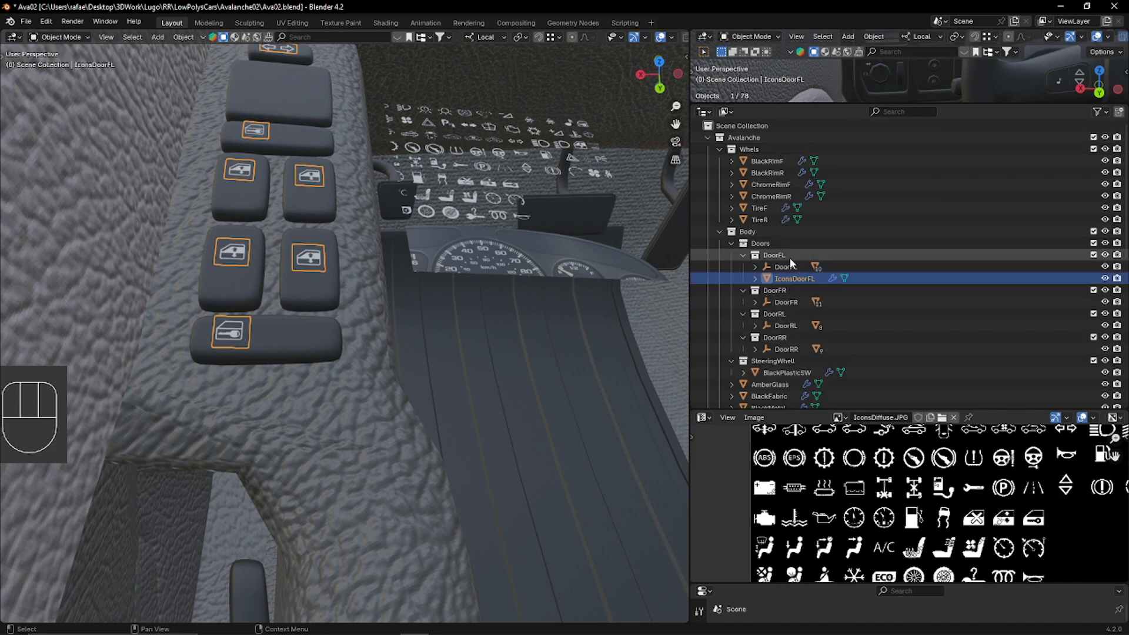
left_click(786, 267, "ctrl")
scroll(263, 373, "up", 2)
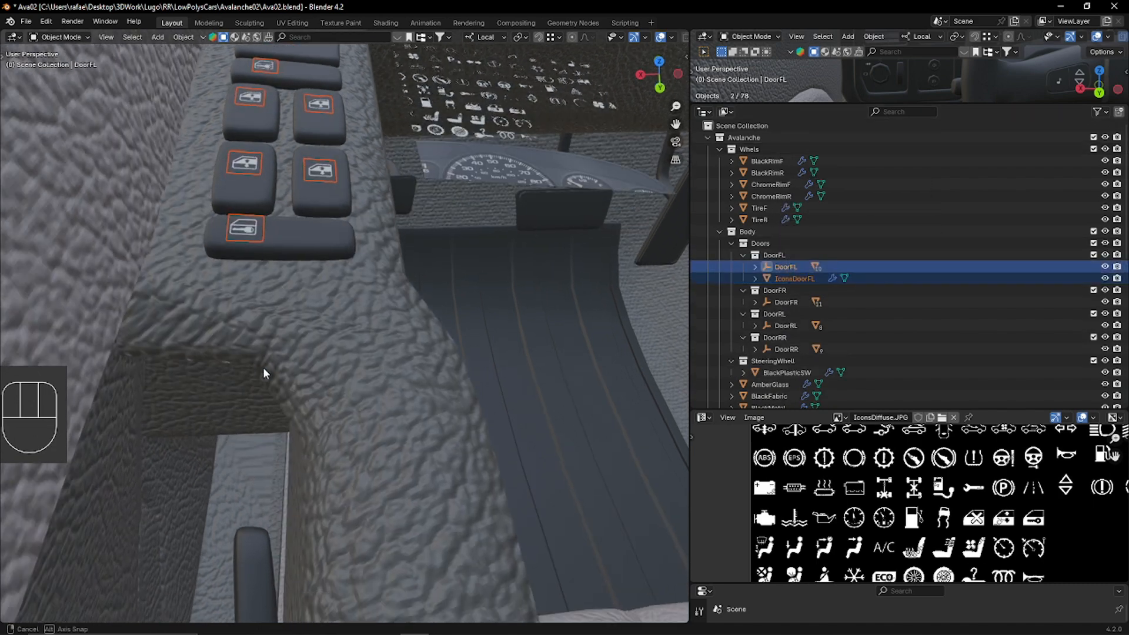
key("ctrl+p")
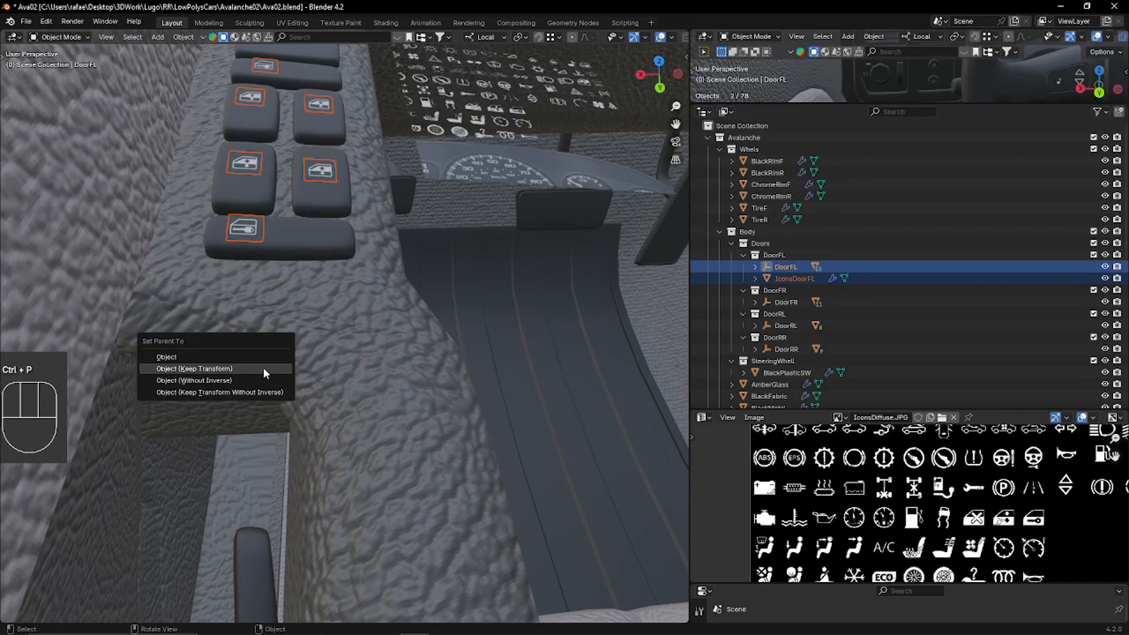
left_click(263, 371)
Test-rotate the DoorFL empty about its local Z axis, and cancel the rotation
left_click(794, 264)
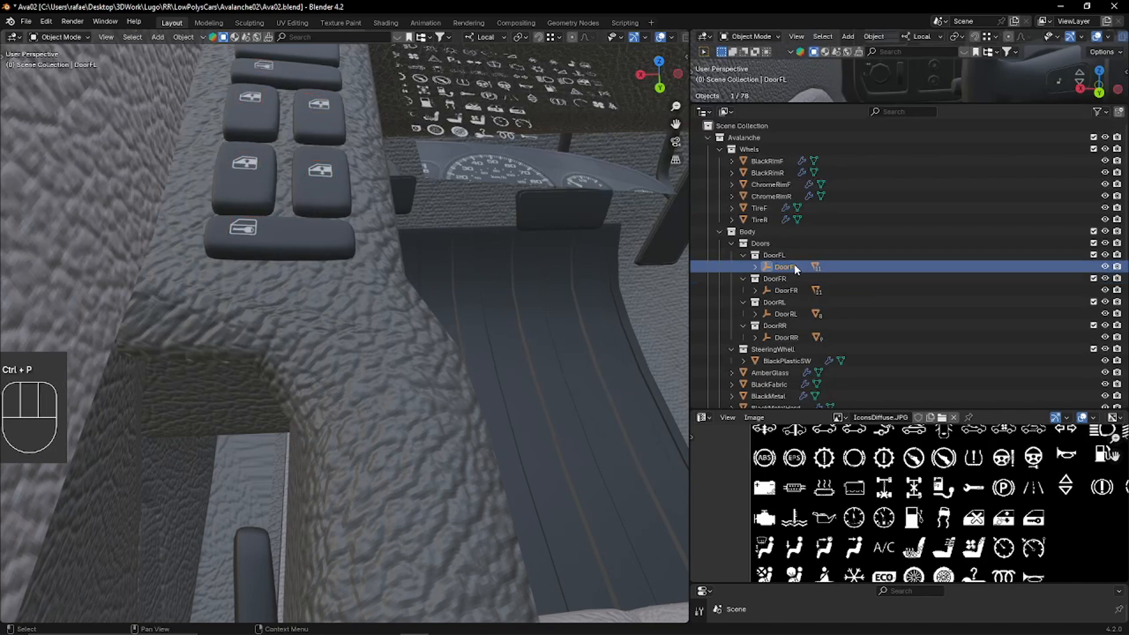
key("r")
key("z")
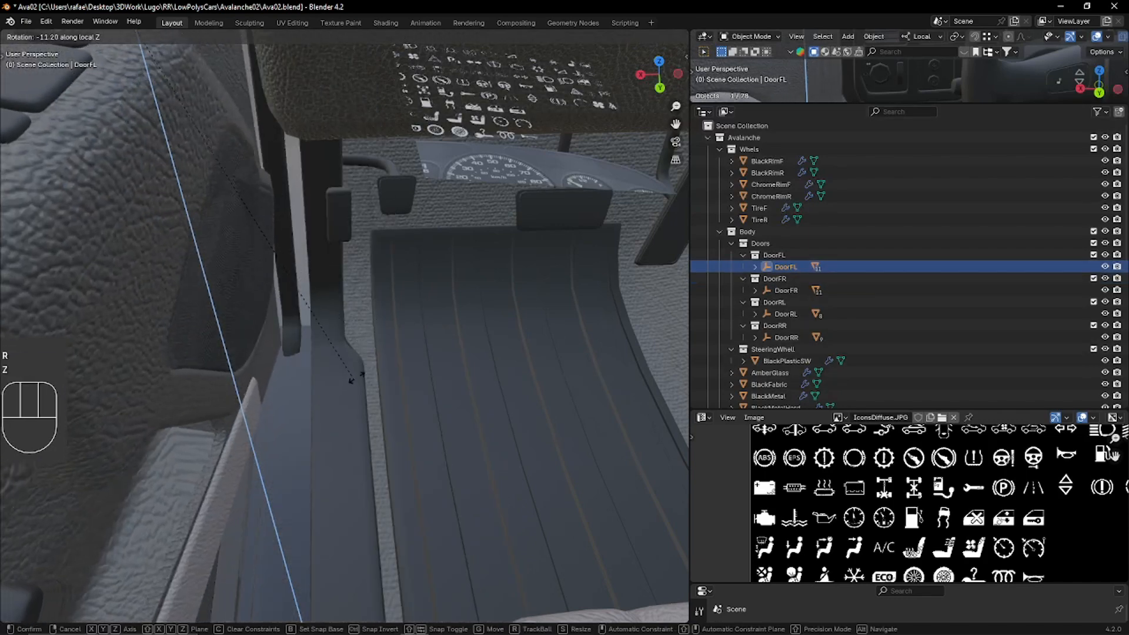
key("Escape")
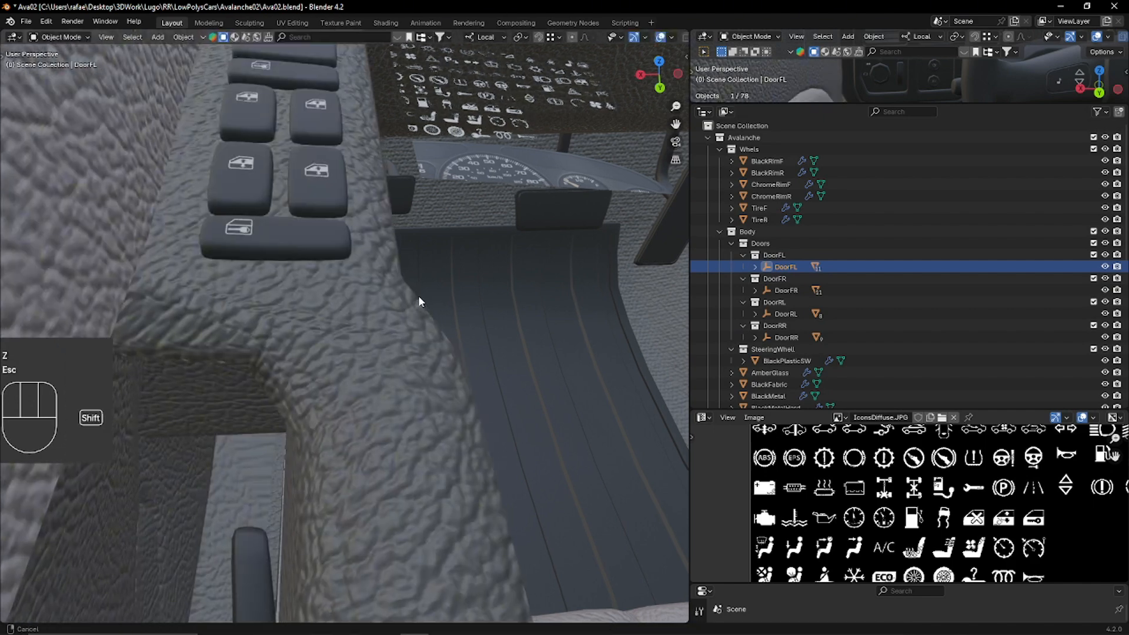
middle_click_drag(418, 295, 355, 342)
scroll(354, 341, "up", 3)
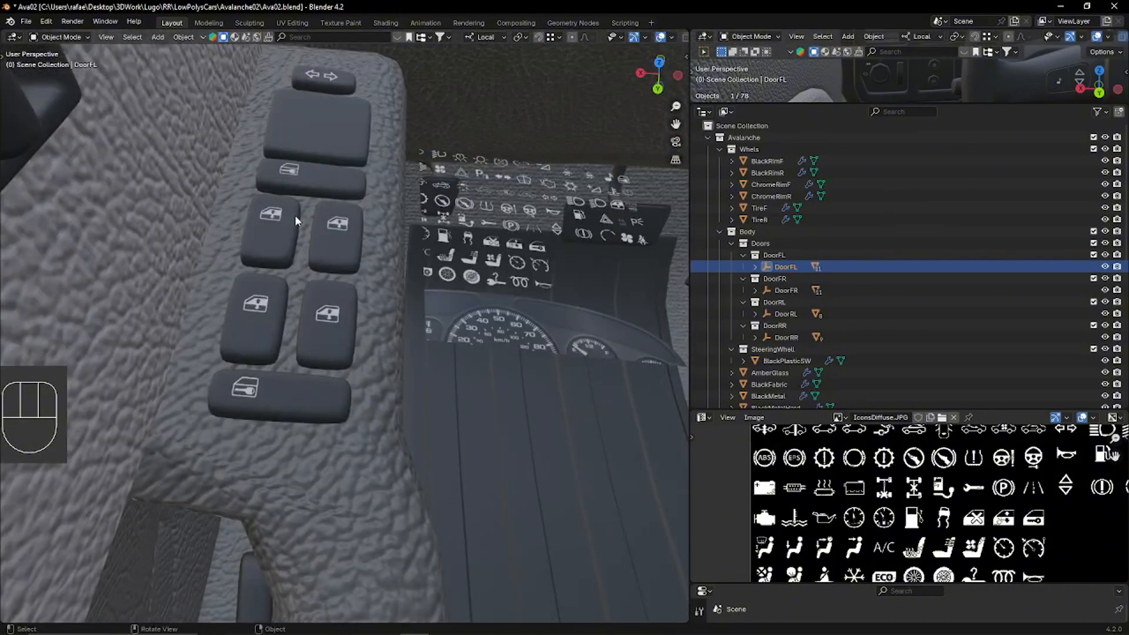
Select the whole icon sheet in the Screens mesh and move it along local Y from the driver's footwell to the front seat
left_click(514, 217)
scroll(515, 218, "down", 5)
middle_click_drag(517, 221, 477, 328)
key("Tab")
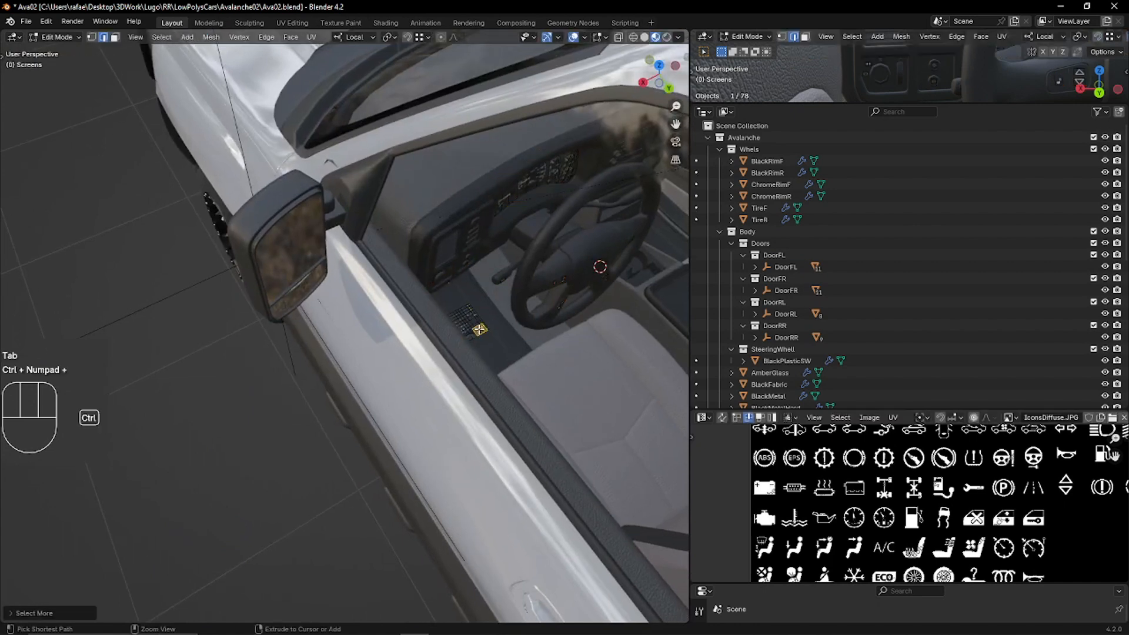
key("ctrl+KP_Add")
key("ctrl+KP_Add")
key("ctrl+KP_Add")
key("ctrl+KP_Add")
key("ctrl+KP_Add")
key("ctrl+KP_Add")
key("g")
key("y")
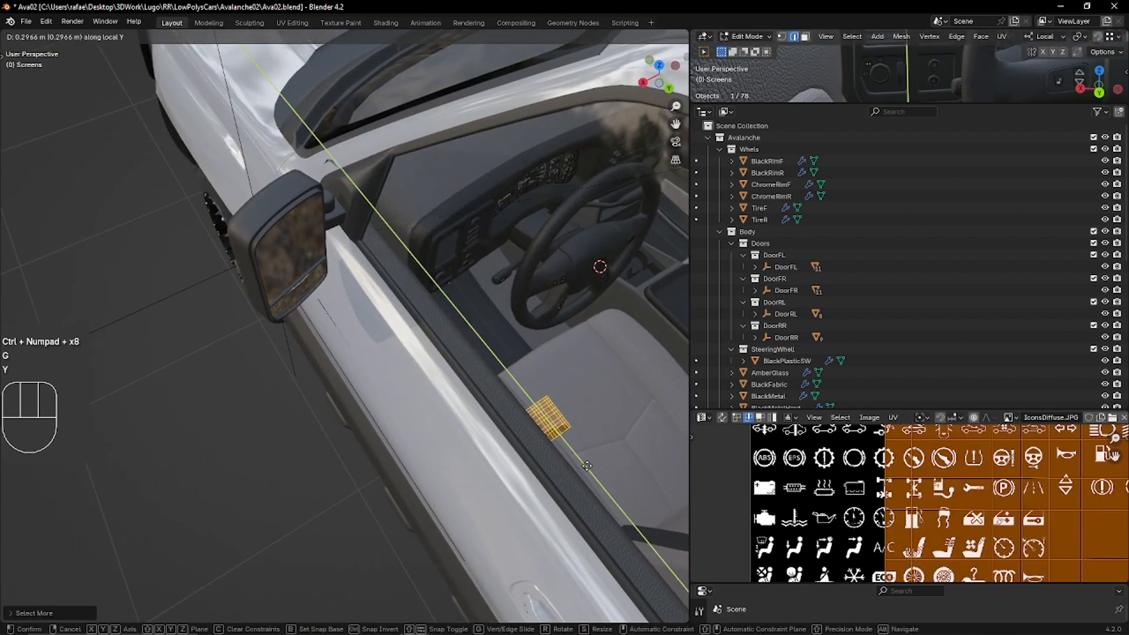
left_click(609, 504)
Move the icon sheet further back along local Y to beside the rear left door's armrest
middle_click_drag(609, 504, 408, 313, "shift")
key("g")
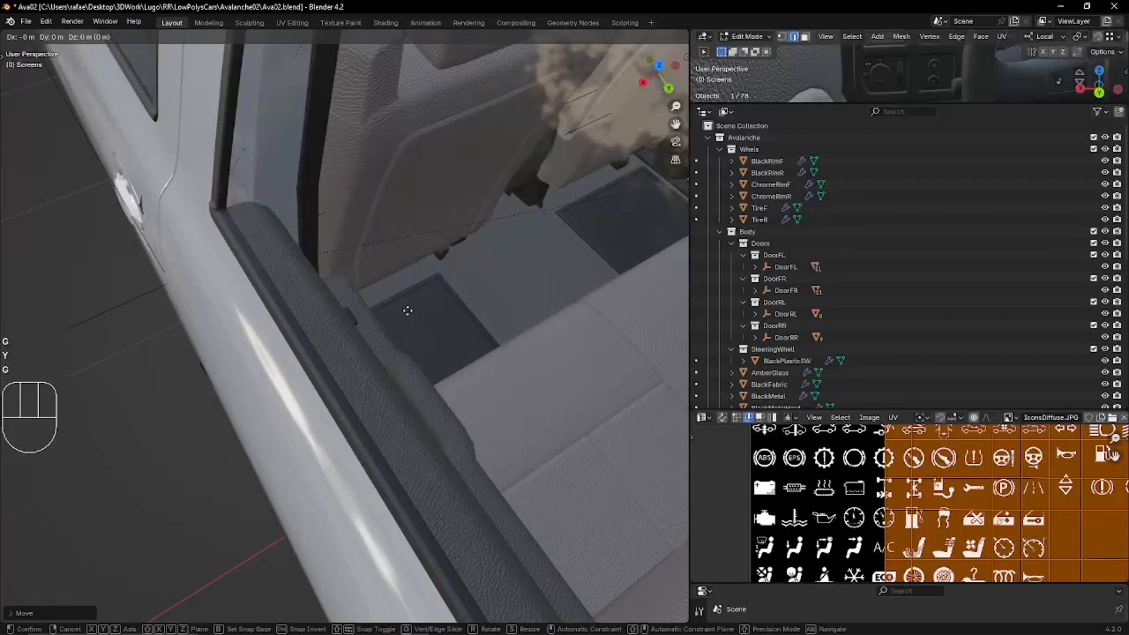
key("y")
left_click(590, 471)
scroll(590, 471, "down", 6)
middle_click_drag(590, 471, 365, 386)
scroll(386, 400, "up", 6)
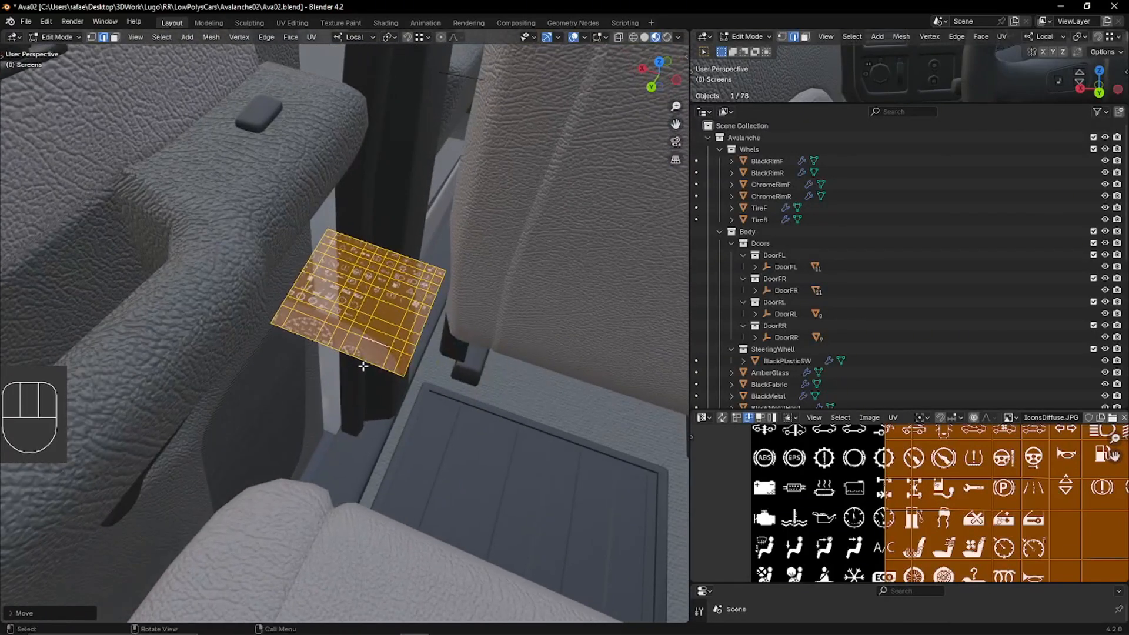
Raise the icon sheet along local Z to about the height of the rear left door's armrest switch
key("g")
key("z")
left_click(346, 270)
middle_click_drag(350, 279, 410, 377, "shift")
mouse_move(410, 376)
middle_mouse_down("shift")
mouse_move(433, 432)
mouse_move(411, 361)
middle_mouse_up("shift")
middle_click_drag(510, 365, 421, 372, "shift")
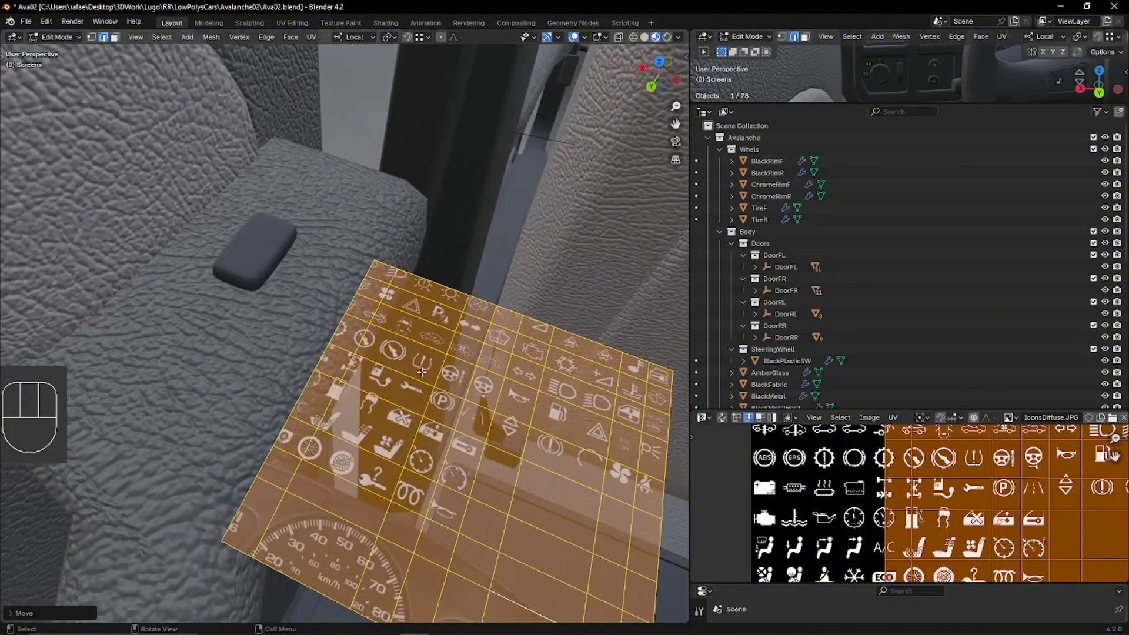
scroll(263, 381, "down", 6)
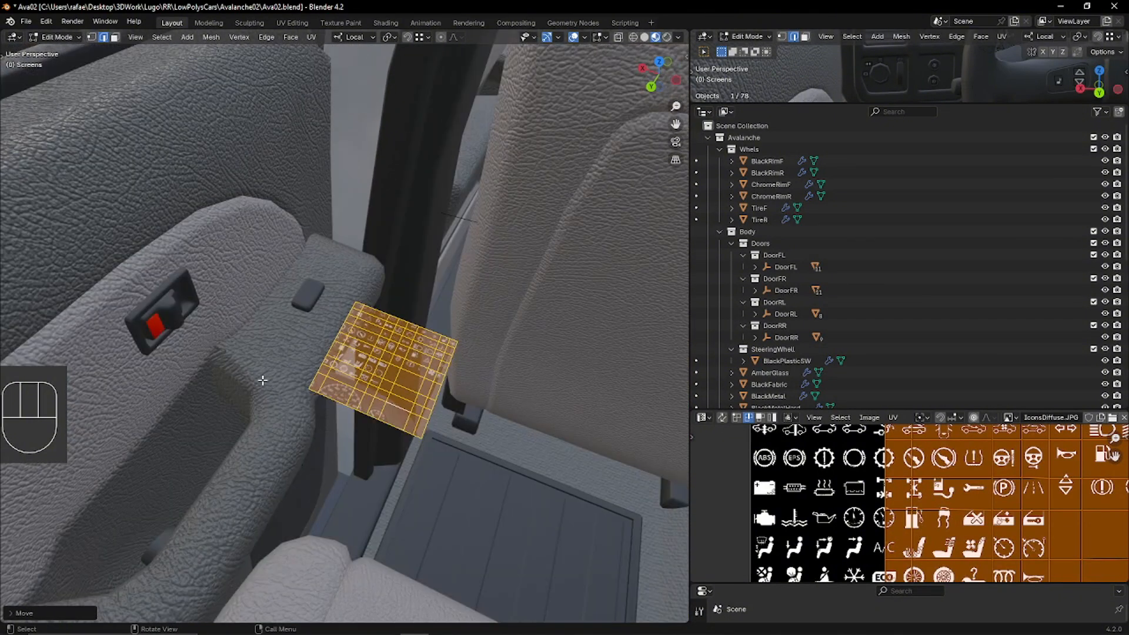
scroll(262, 381, "up", 8)
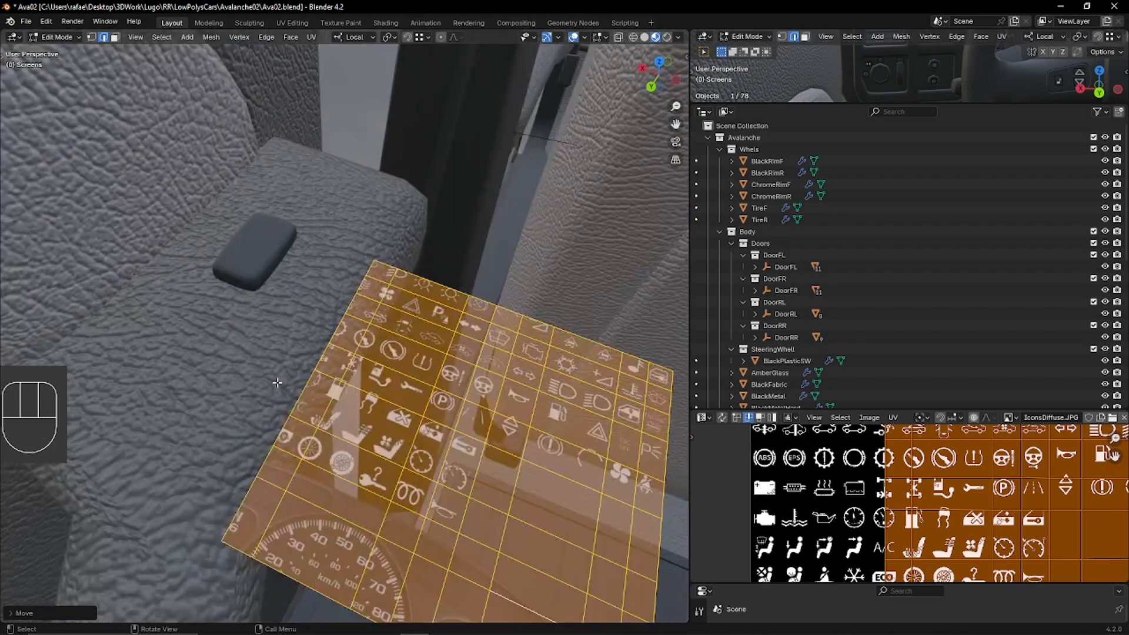
Duplicate the window switch icon face from the icon sheet and place the copy beside the rear left armrest switch
left_click(409, 400)
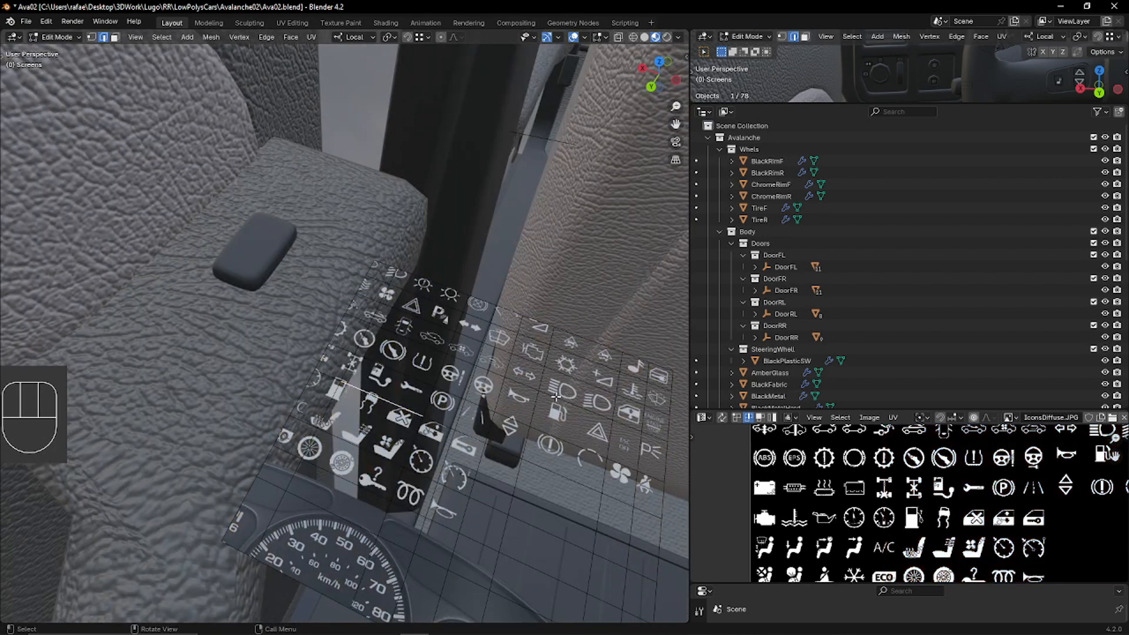
key("3")
left_click(629, 413)
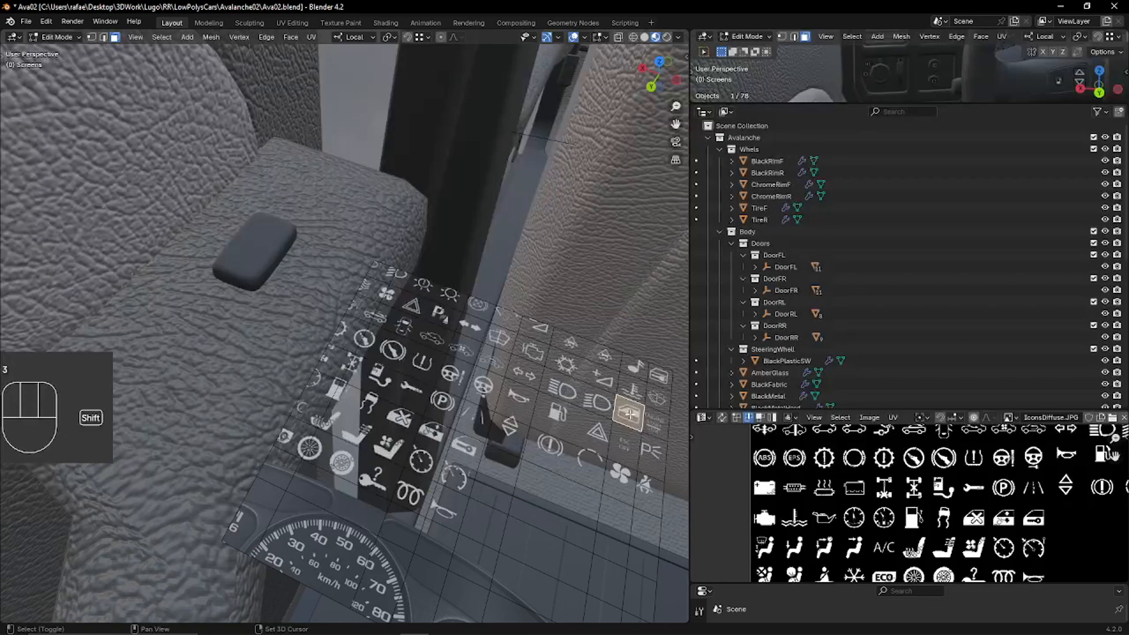
key("shift+d")
left_click(297, 326)
key("1")
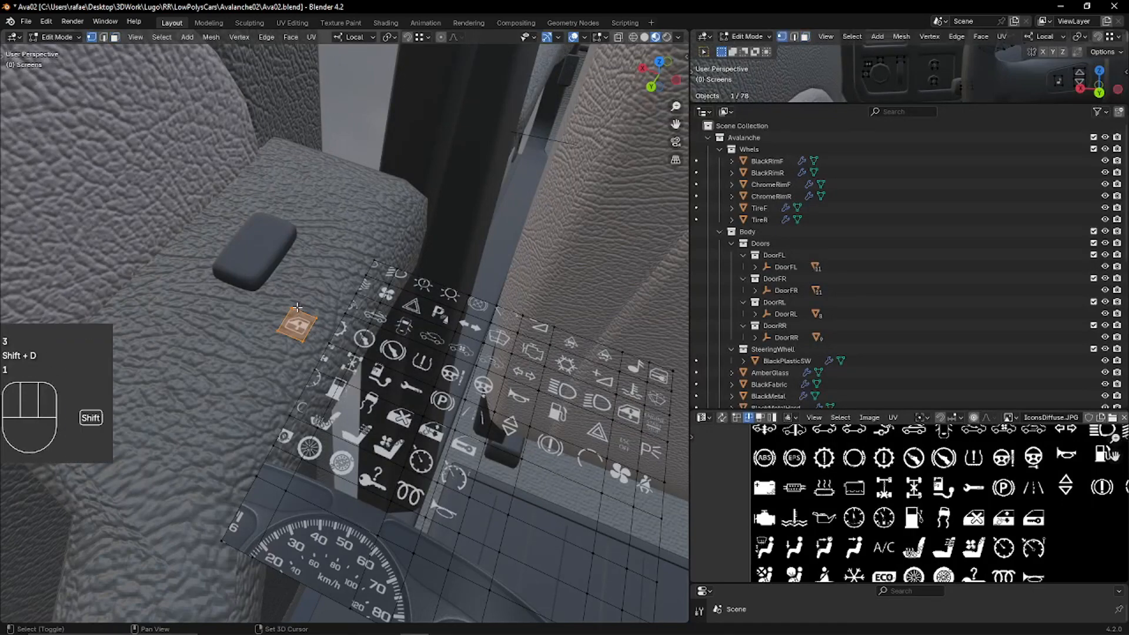
In wireframe view with snapping on, snap the copied window icon onto the armrest switch's centre vertex, and return to solid shading
key("z")
key("z")
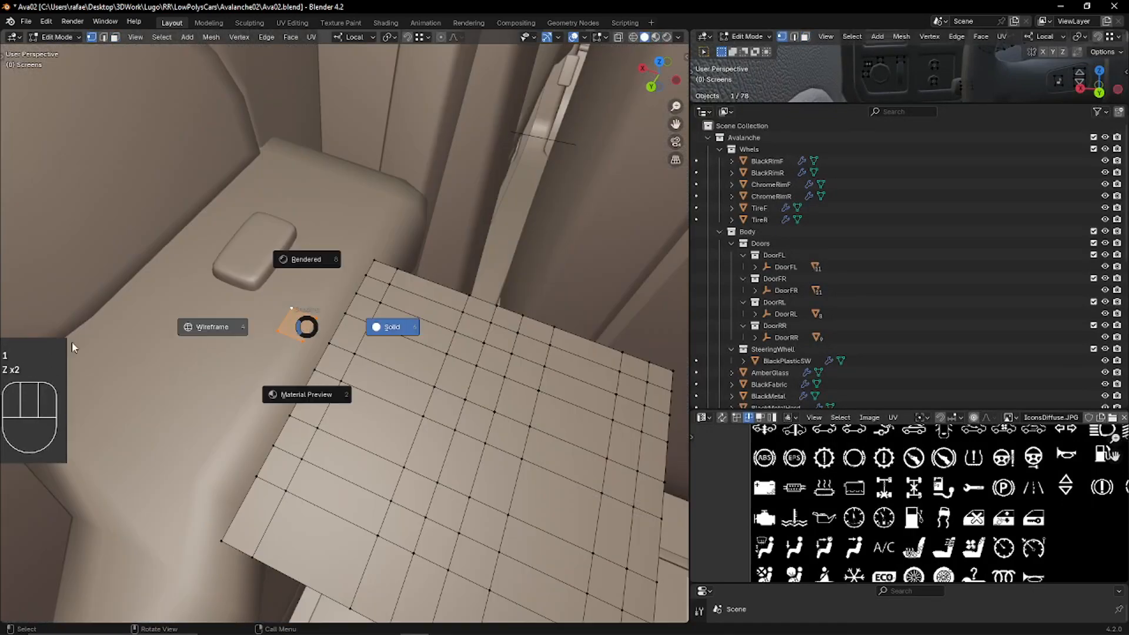
left_click(213, 328)
key("g")
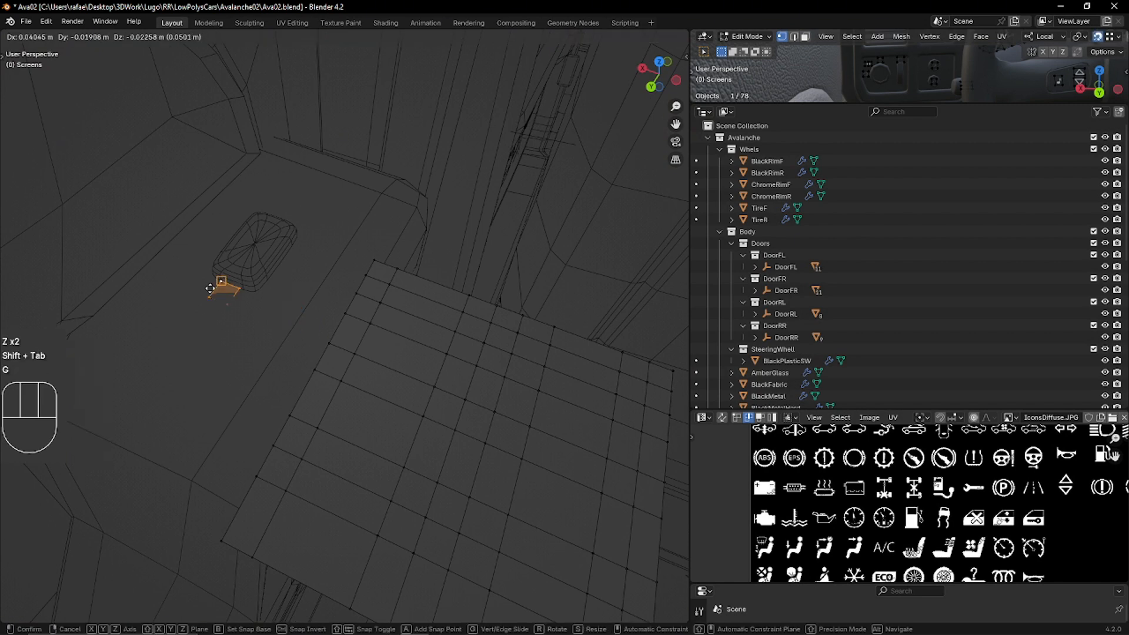
left_click(256, 243)
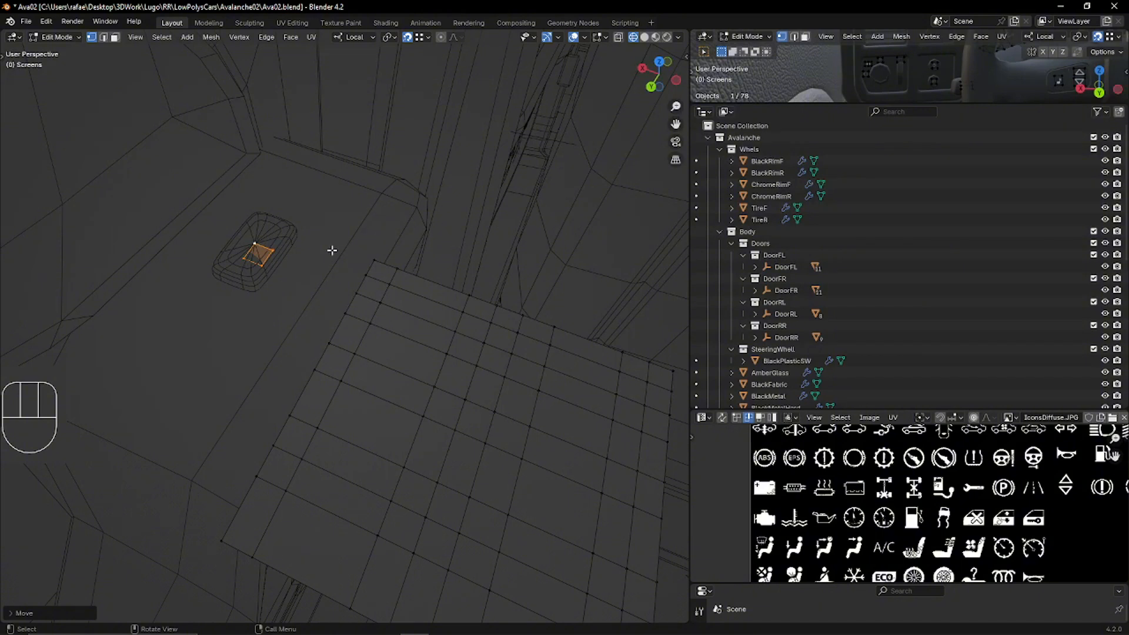
key("z")
left_click(379, 251)
Raise the window icon along local Z above the switch surface and centre it across the switch along local X
mouse_move(237, 298)
middle_mouse_down("shift")
mouse_move(266, 305)
mouse_move(303, 364)
middle_mouse_up("shift")
middle_click_drag(281, 323, 300, 336, "ctrl")
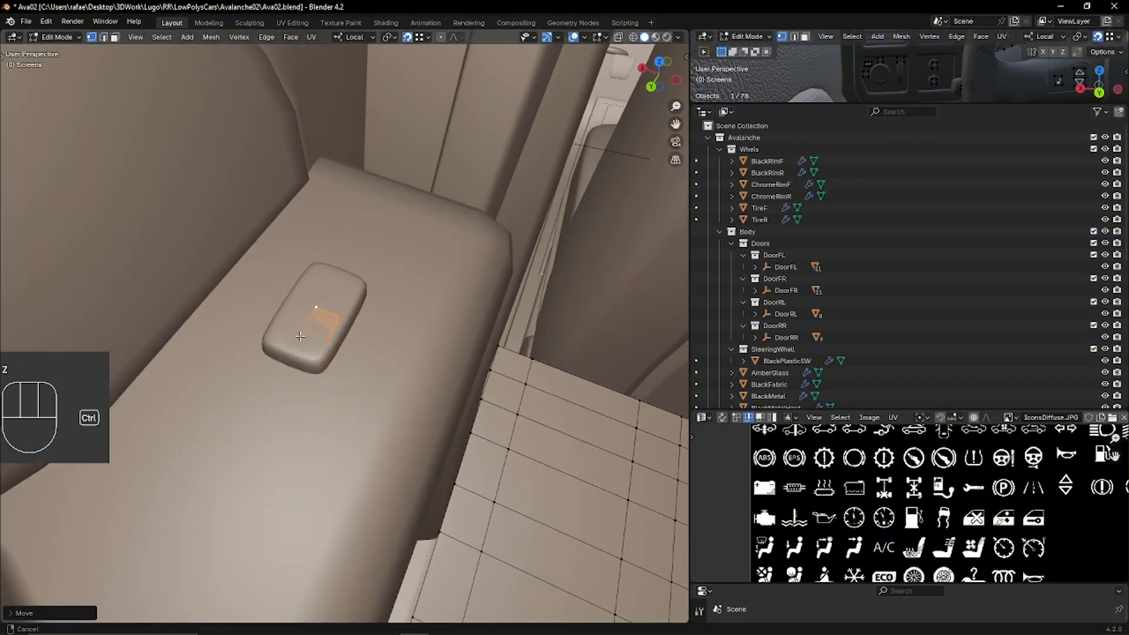
key("g")
key("z")
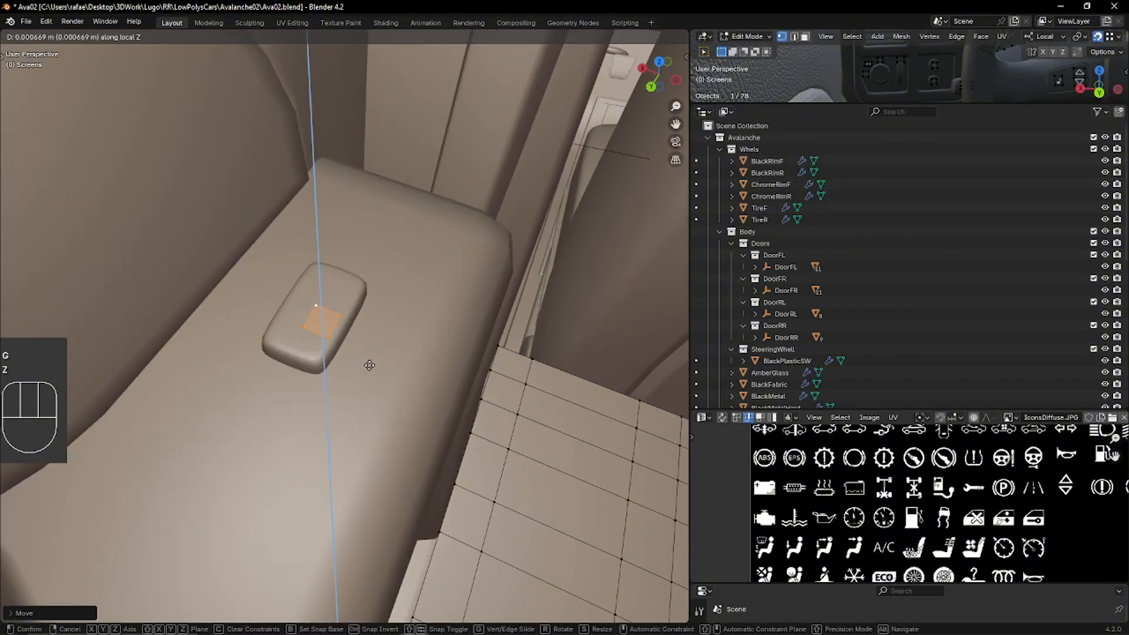
left_click(370, 366)
key("g")
key("x")
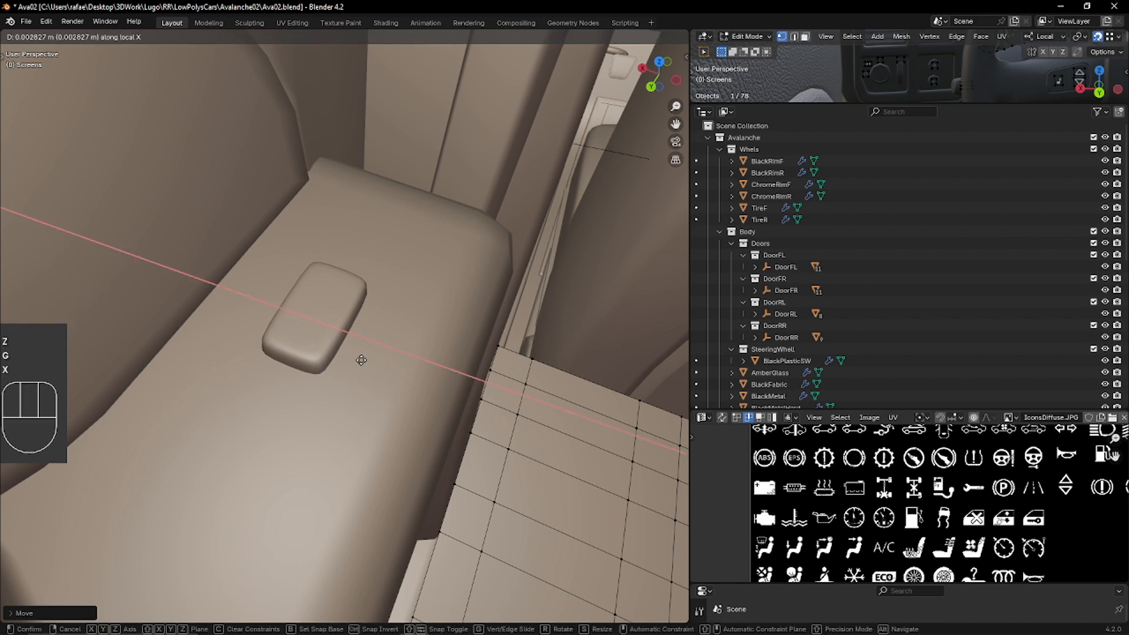
left_click(361, 360)
key("g")
key("z")
left_click(362, 357)
Move the window icon along local Y to the switch's front end, raise it clear of the surface, and show material preview
key("g")
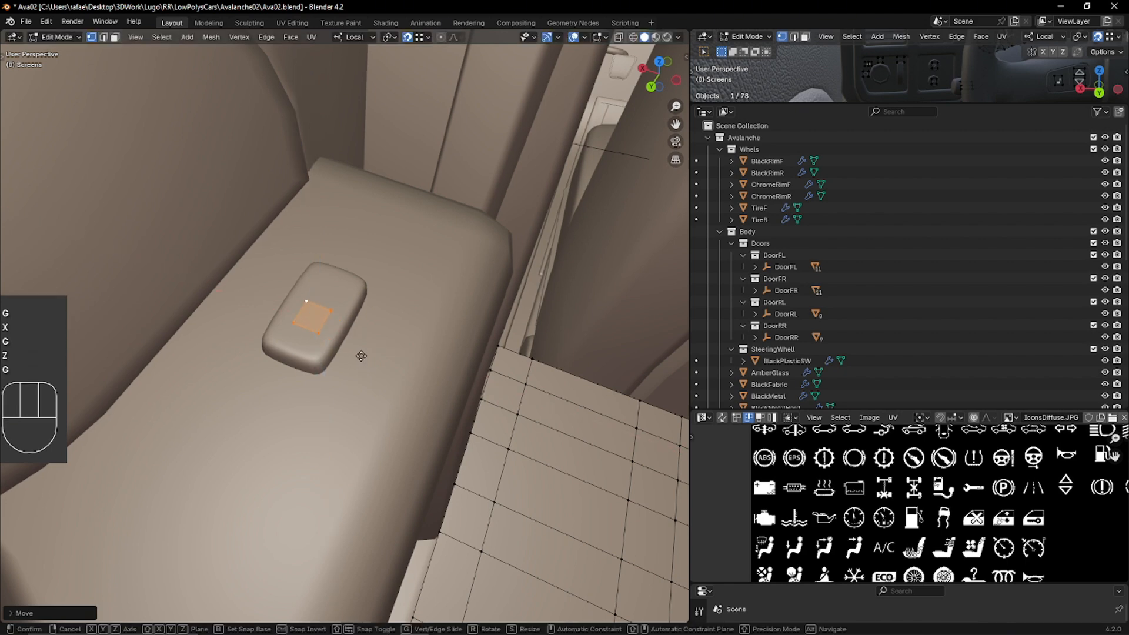
key("y")
left_click(373, 336)
key("g")
key("z")
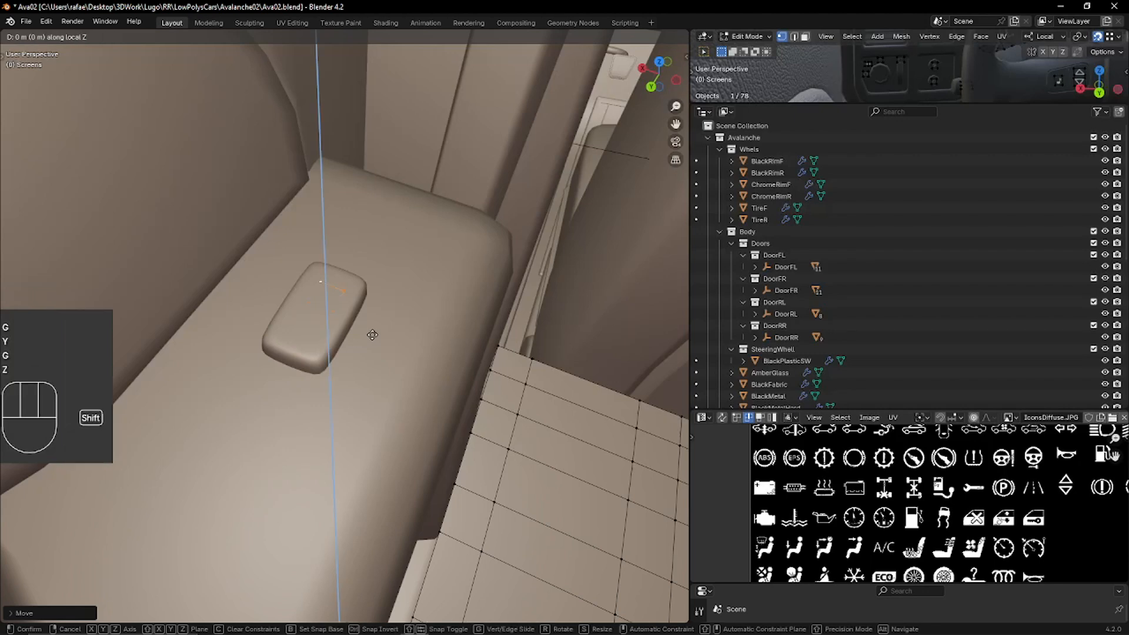
left_click(371, 330)
key("z")
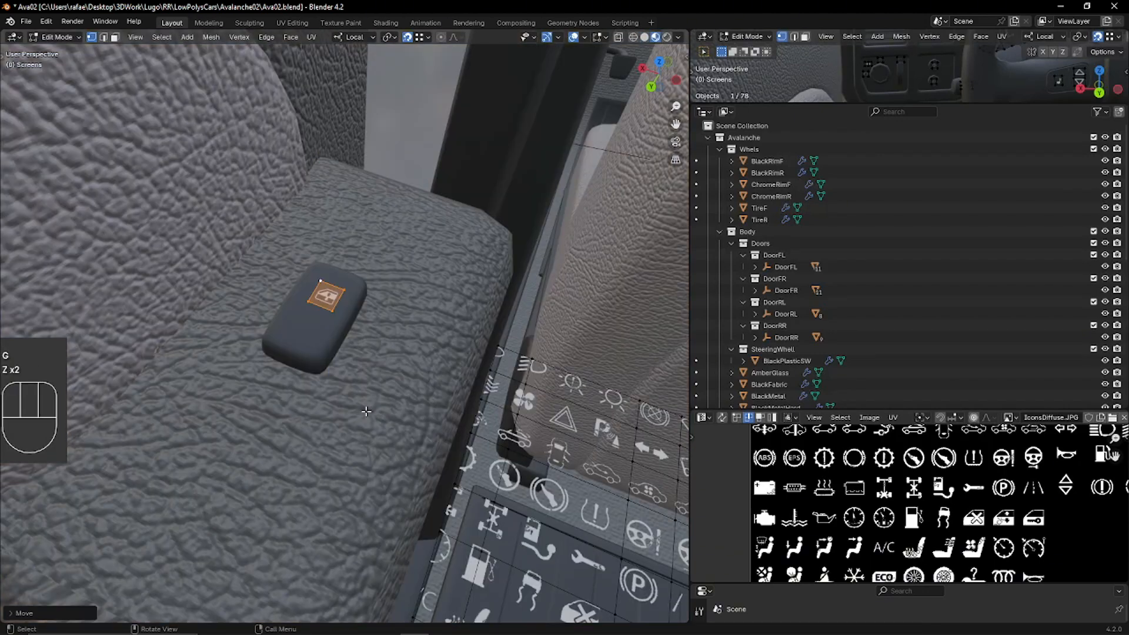
Duplicate the door lock icon face with the key symbol from the icon sheet and place it on the rear left armrest
scroll(366, 411, "down", 6)
middle_click_drag(362, 445, 358, 407, "shift")
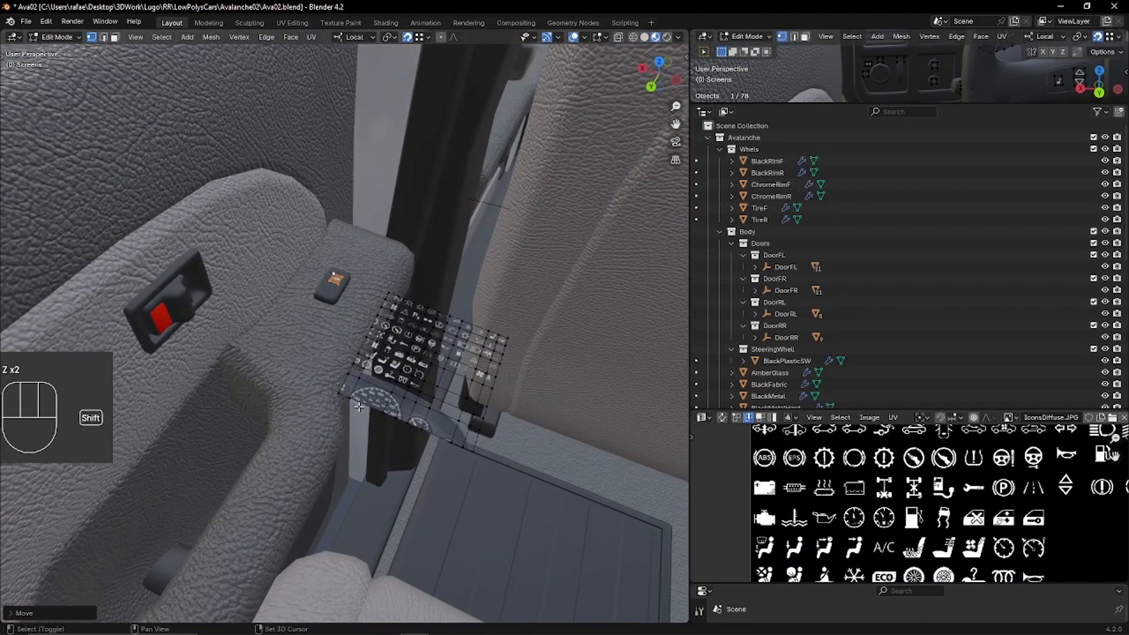
scroll(359, 407, "up", 4)
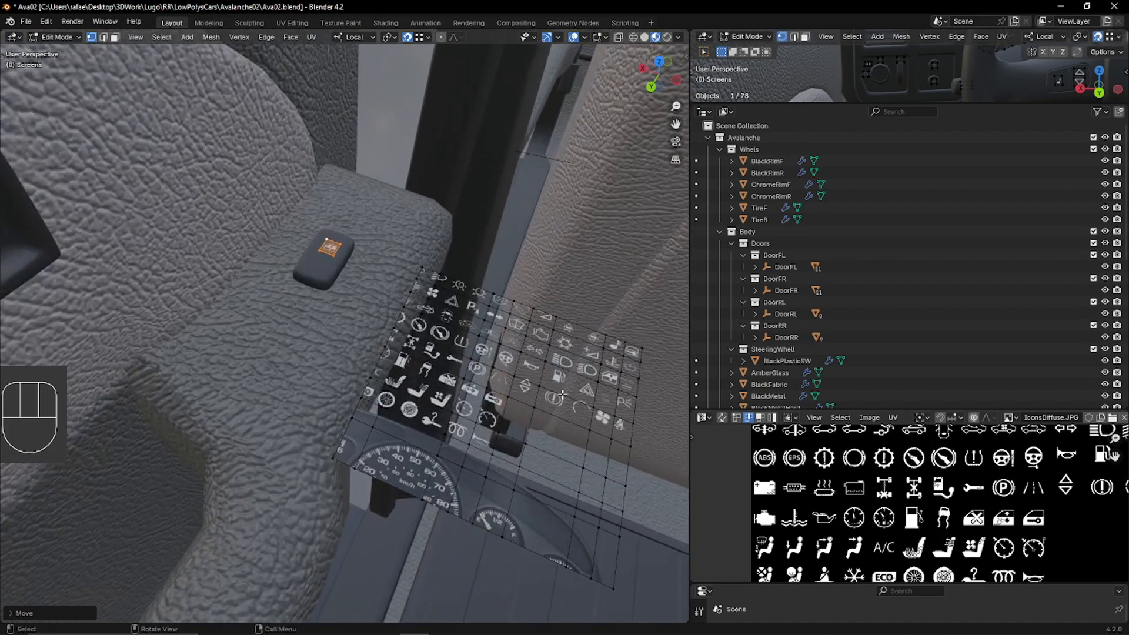
left_click(637, 353)
key("3")
key("shift+d")
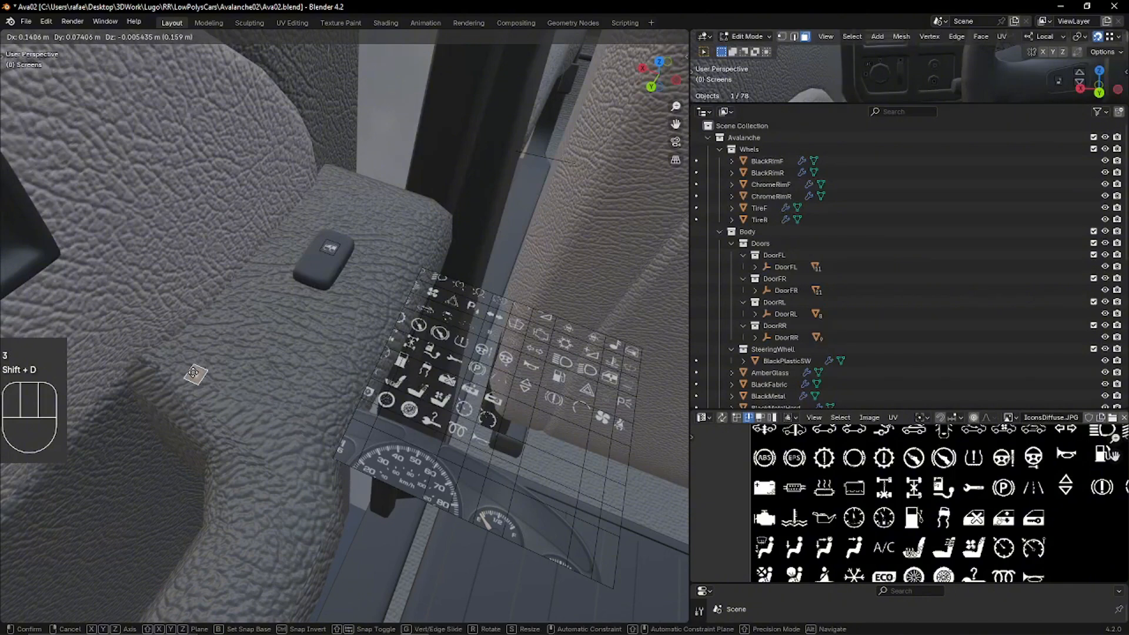
left_click(193, 373)
middle_click_drag(115, 442, 291, 360, "shift")
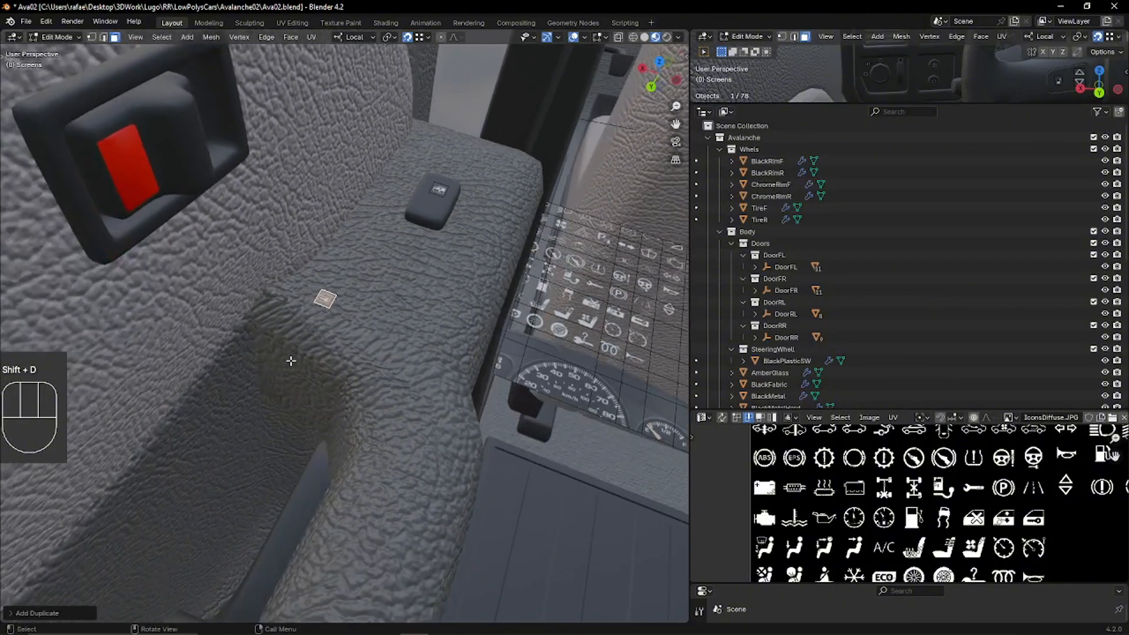
Snap the copied lock icon by its vertices onto the upper edge of the red lock indicator by the door handle
key("1")
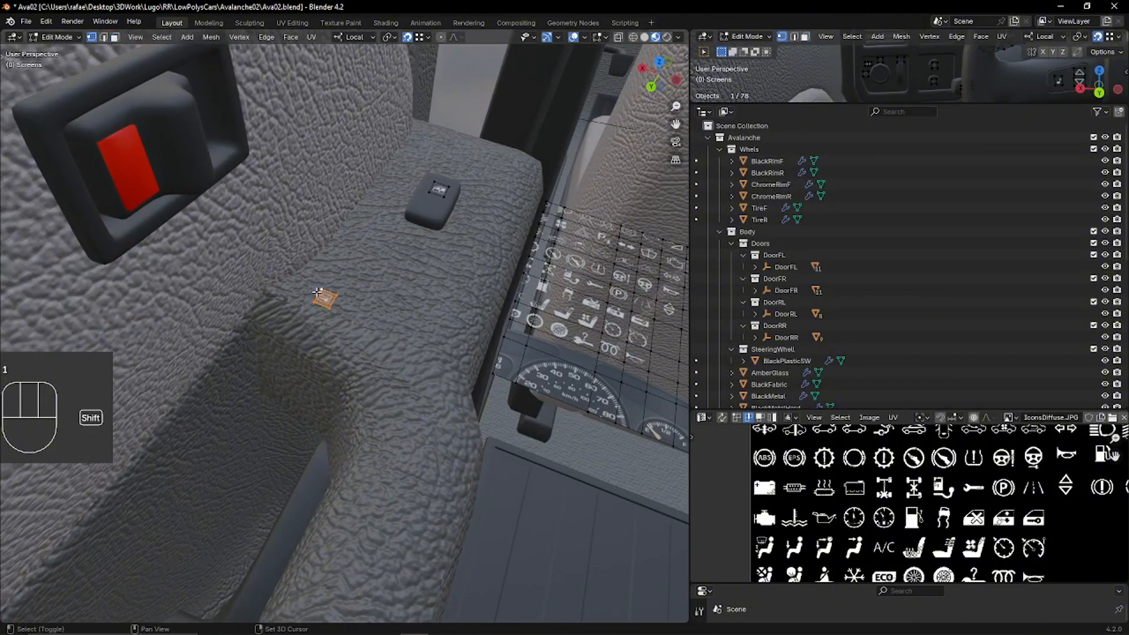
key("shift+Tab")
key("g")
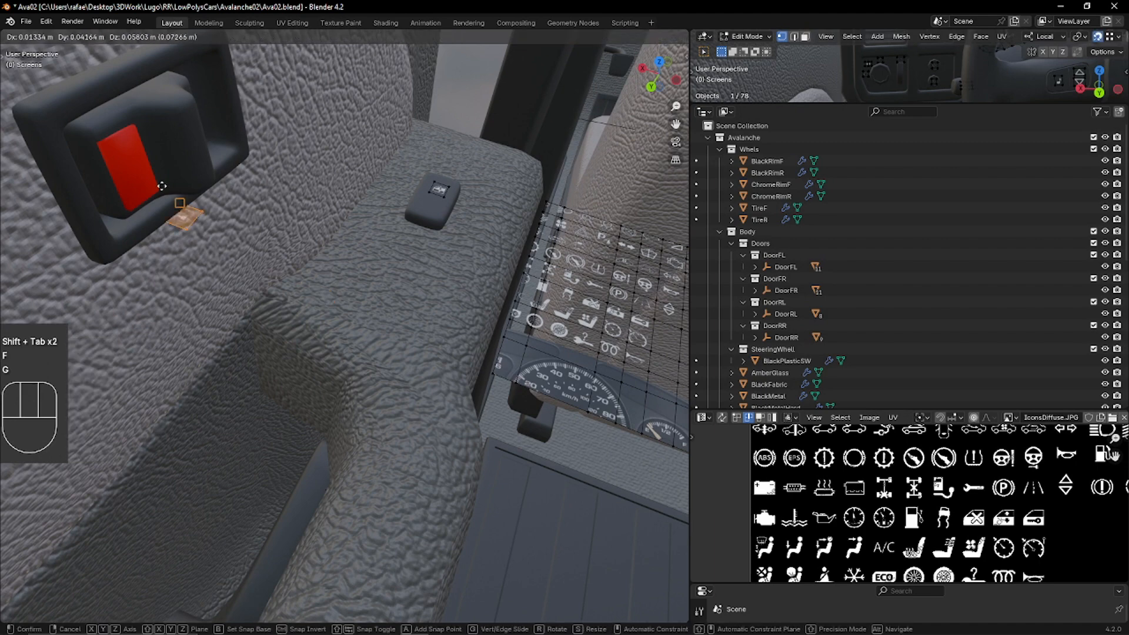
left_click(132, 127)
middle_click_drag(133, 127, 217, 267)
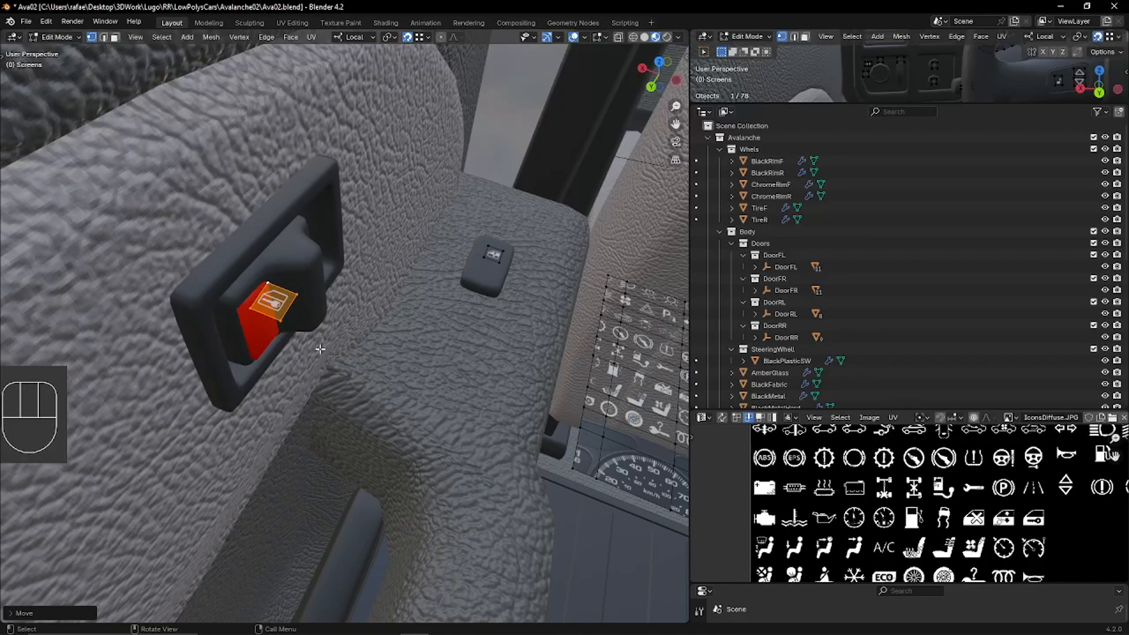
Rotate the lock icon about local Z and local Y to align it with the red indicator's face
key("r")
key("z")
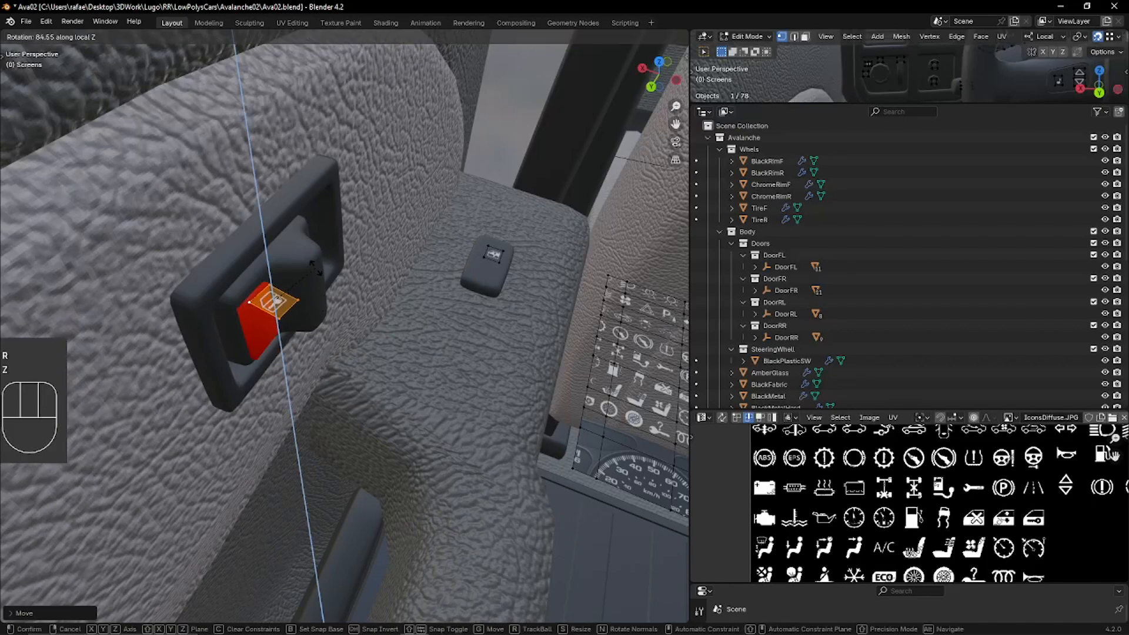
key("r")
key("y")
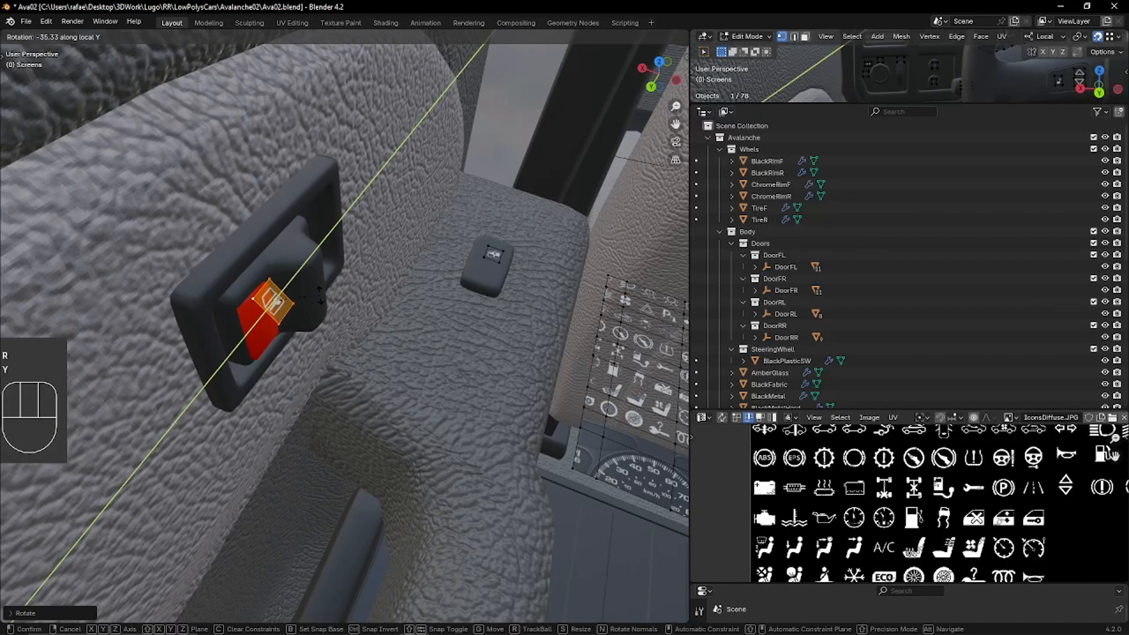
left_click(316, 332)
middle_click_drag(315, 331, 313, 302)
Turn off snapping and move the lock icon along local Y, Z and X over the red indicator and out from its surface
key("g")
key("z")
key("Escape")
key("shift+Tab")
mouse_move(314, 301)
middle_mouse_down("ctrl")
mouse_move(284, 290)
mouse_move(295, 303)
middle_mouse_up("ctrl")
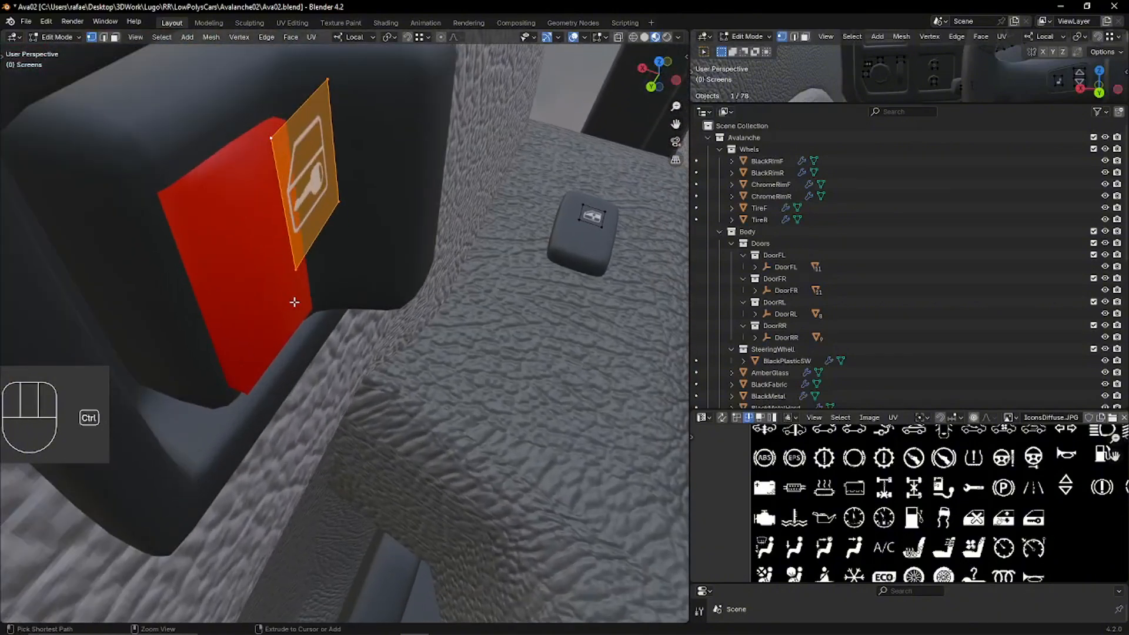
key("g")
key("y")
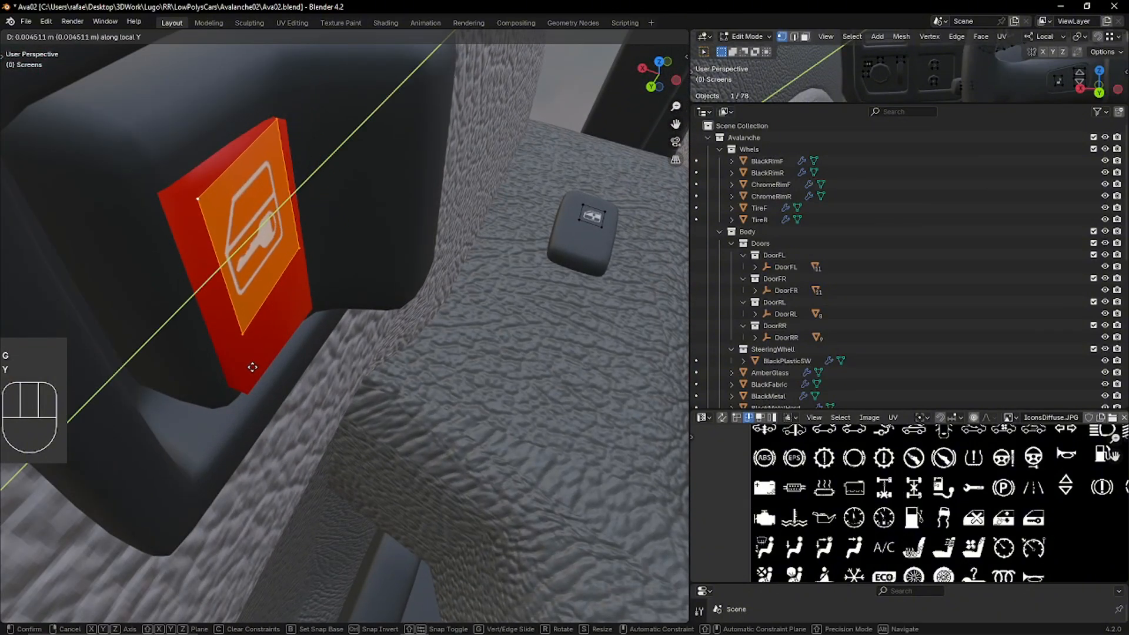
left_click(252, 368)
key("g")
key("z")
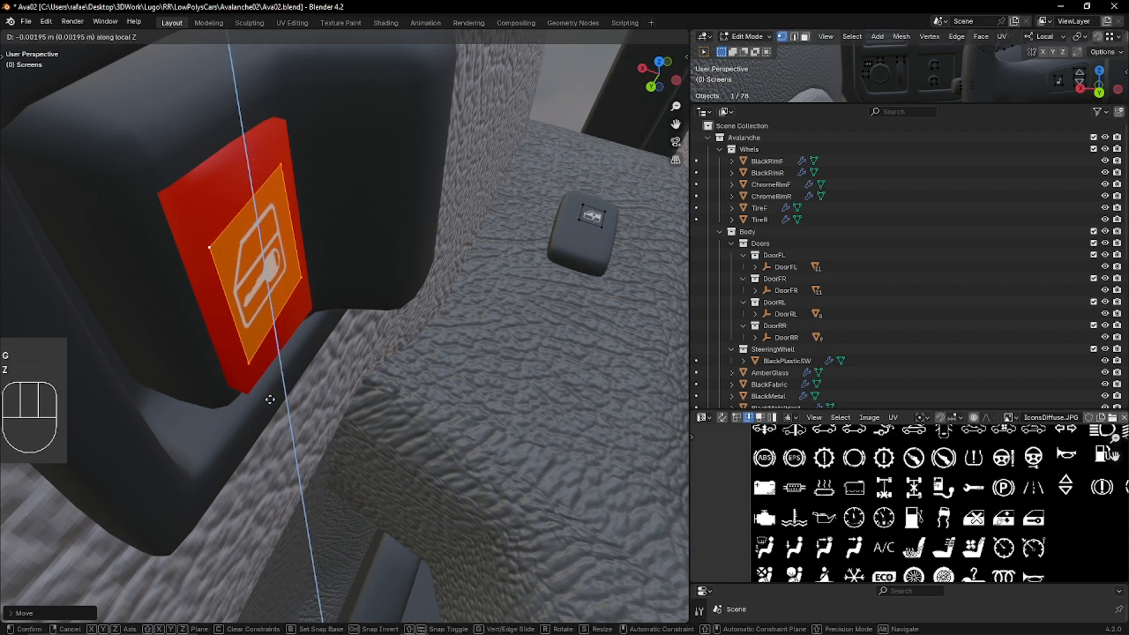
key("x")
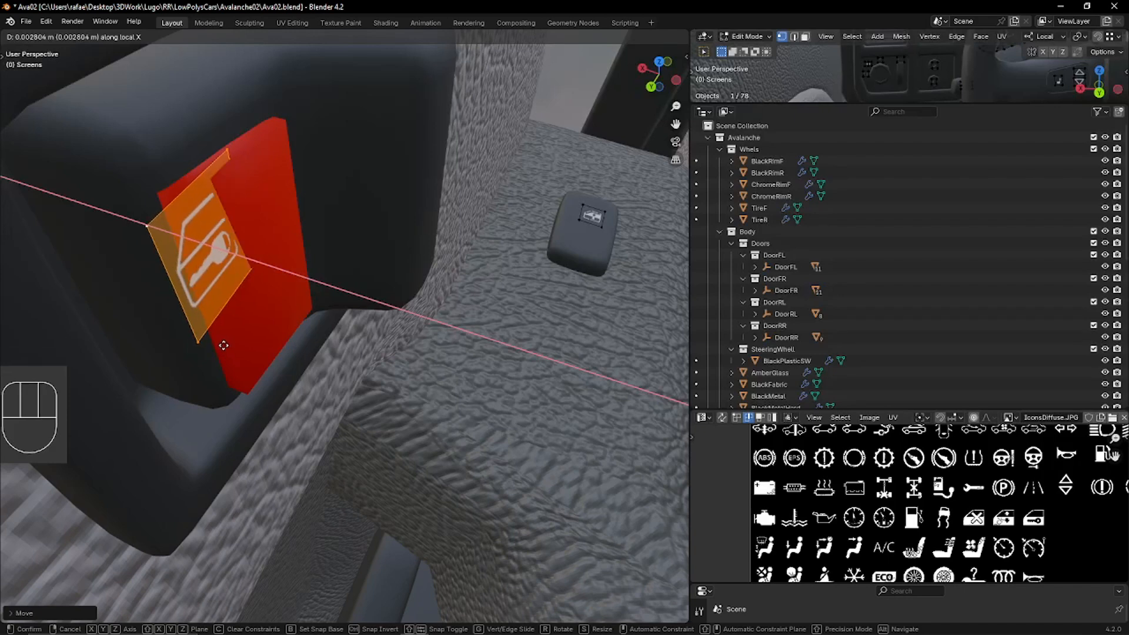
Rotate the lock icon about -7° around local Z, lower it along Z, and shift it along Y to centre it on the indicator
key("r")
key("z")
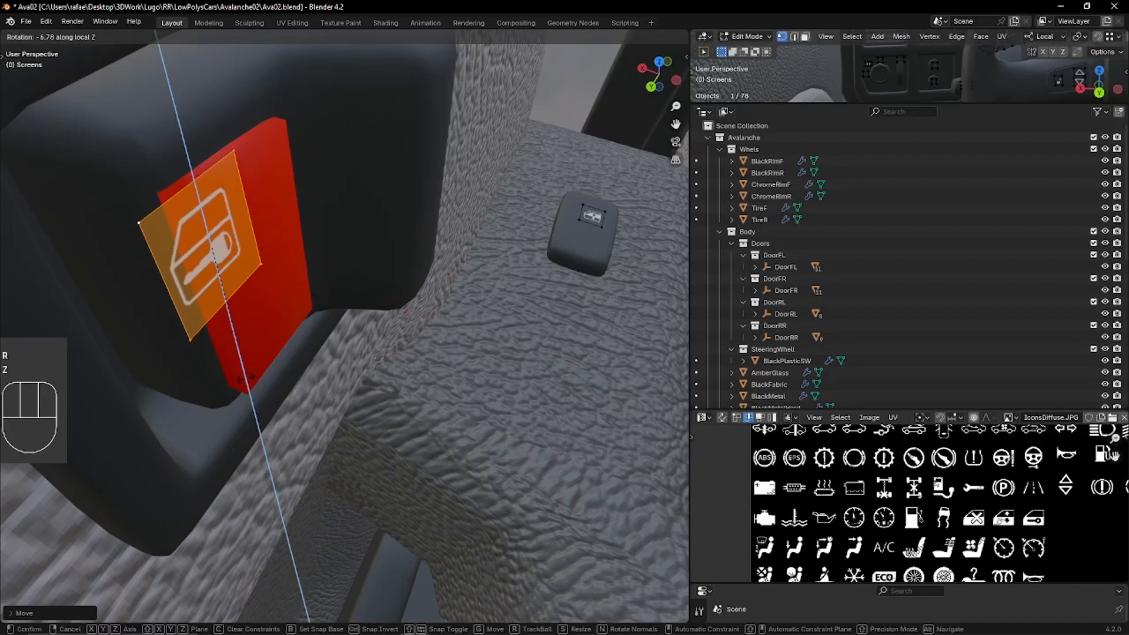
left_click(246, 376)
key("g")
key("z")
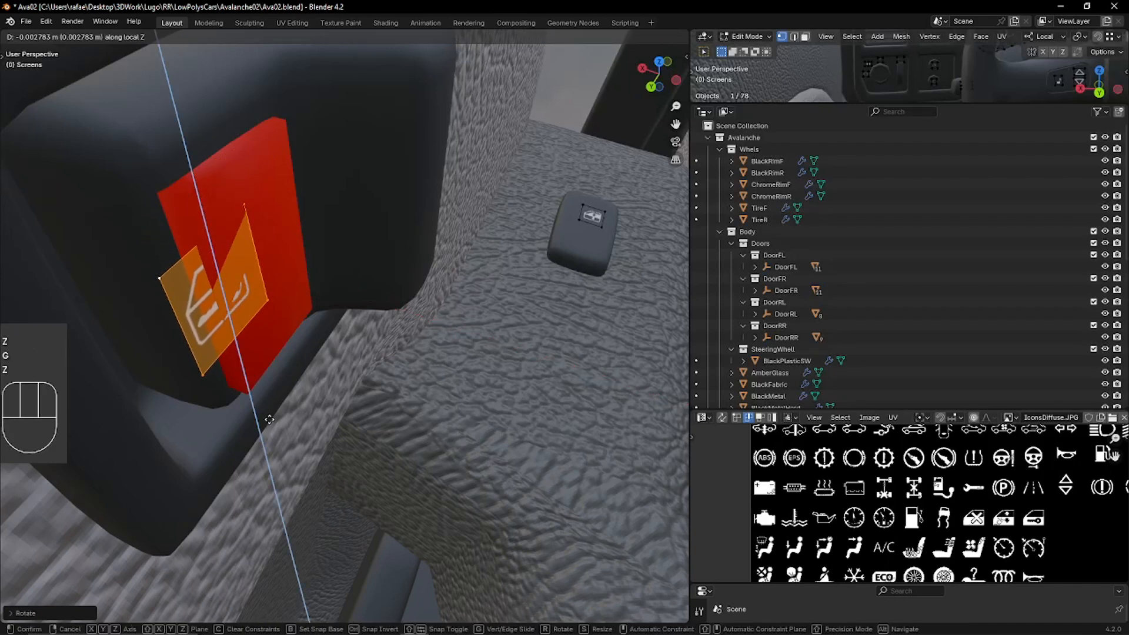
left_click(270, 417)
key("g")
key("y")
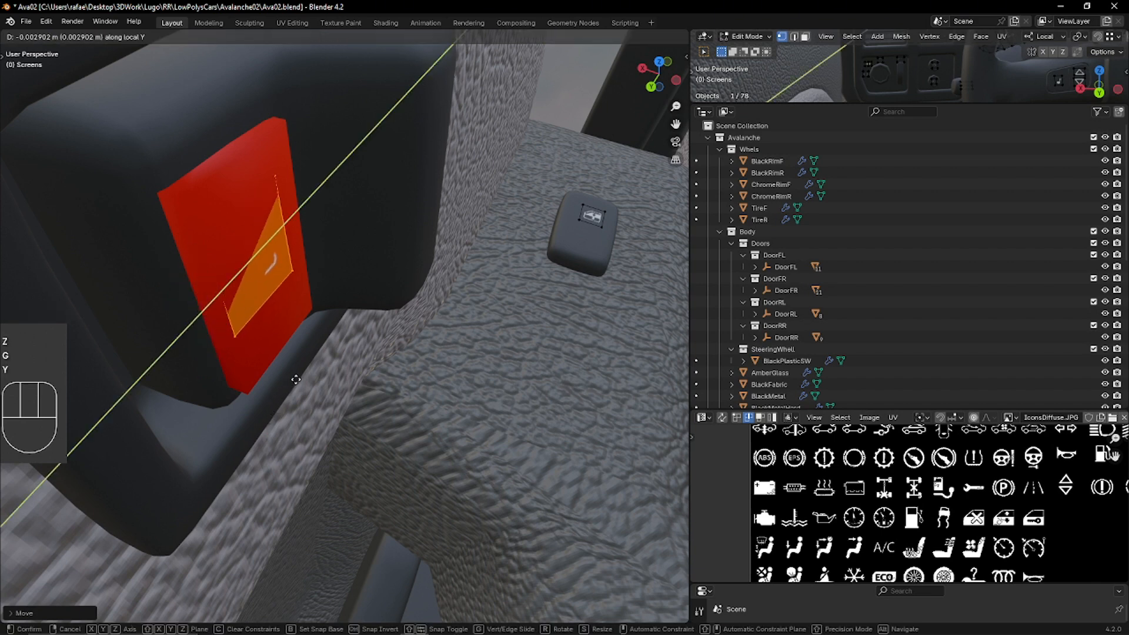
Tilt the lock icon slightly about local Y and move it along local X until it sits just above the red surface
key("r")
key("y")
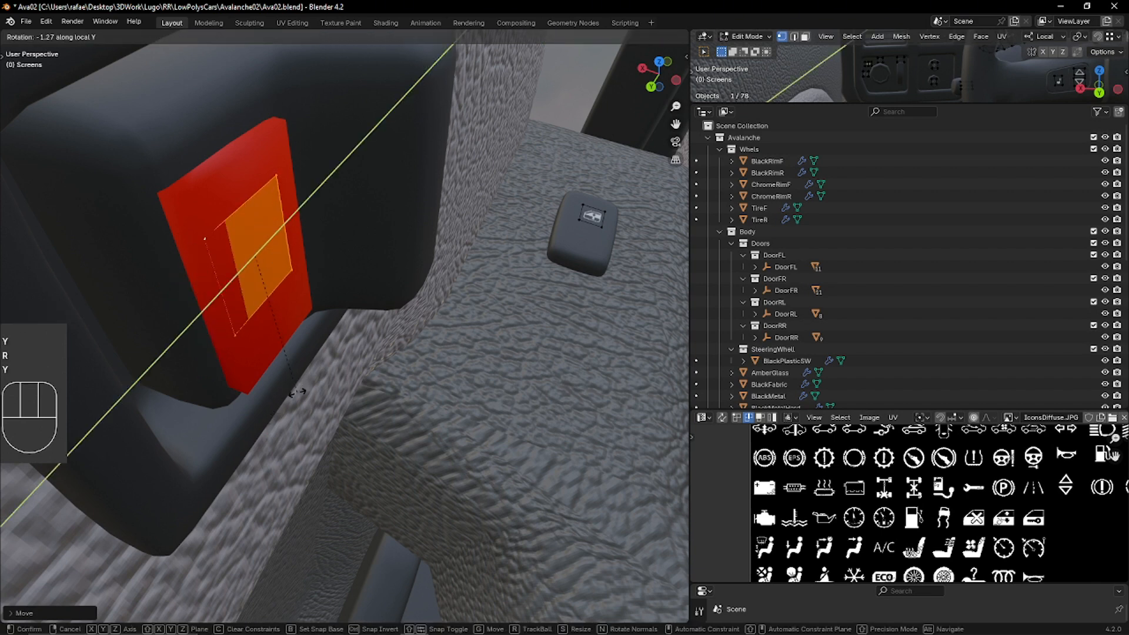
left_click(295, 387)
key("g")
key("x")
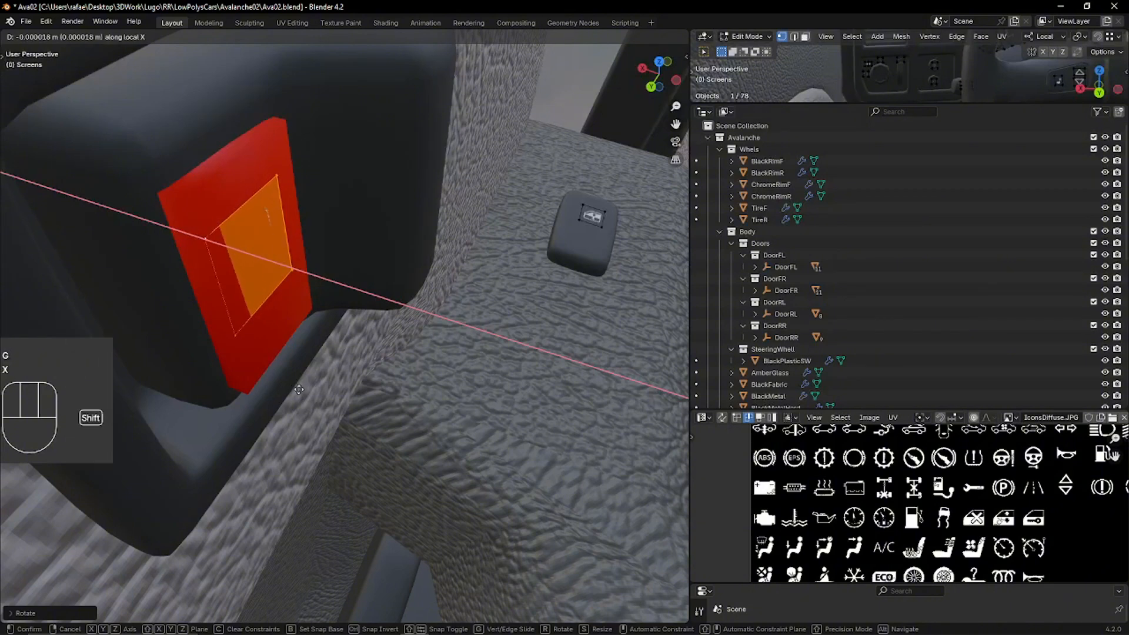
left_click(317, 410)
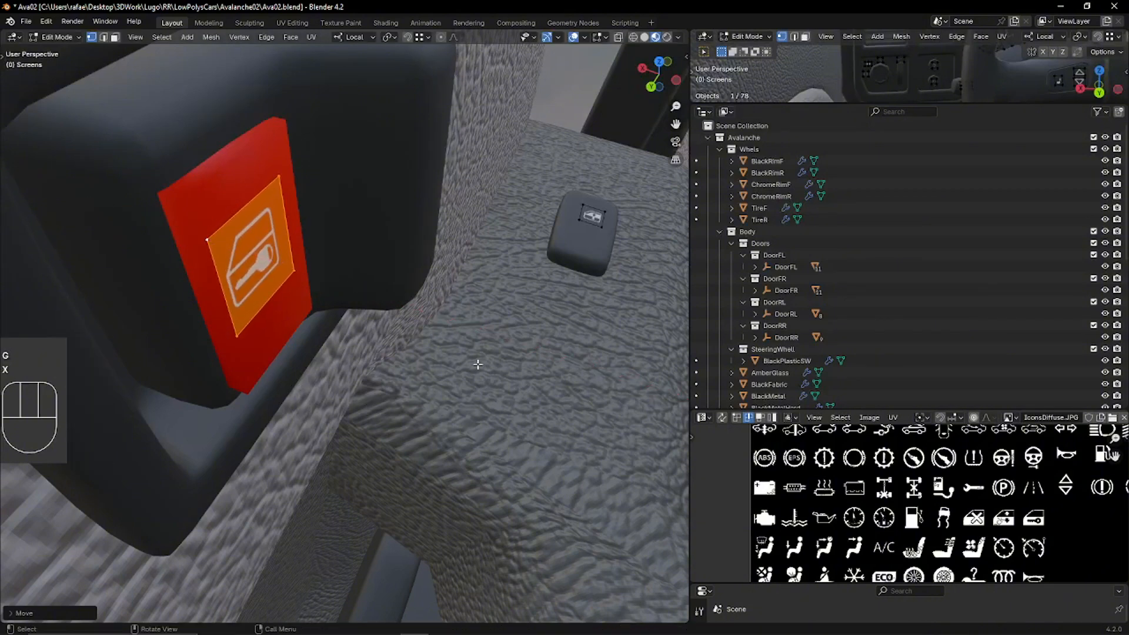
Select both the window and lock icons on the rear left door and duplicate them in place
left_click(593, 217)
key("ctrl+KP_Add")
key("ctrl+KP_Add")
key("ctrl+KP_Add")
key("ctrl+KP_Add")
key("shift+d")
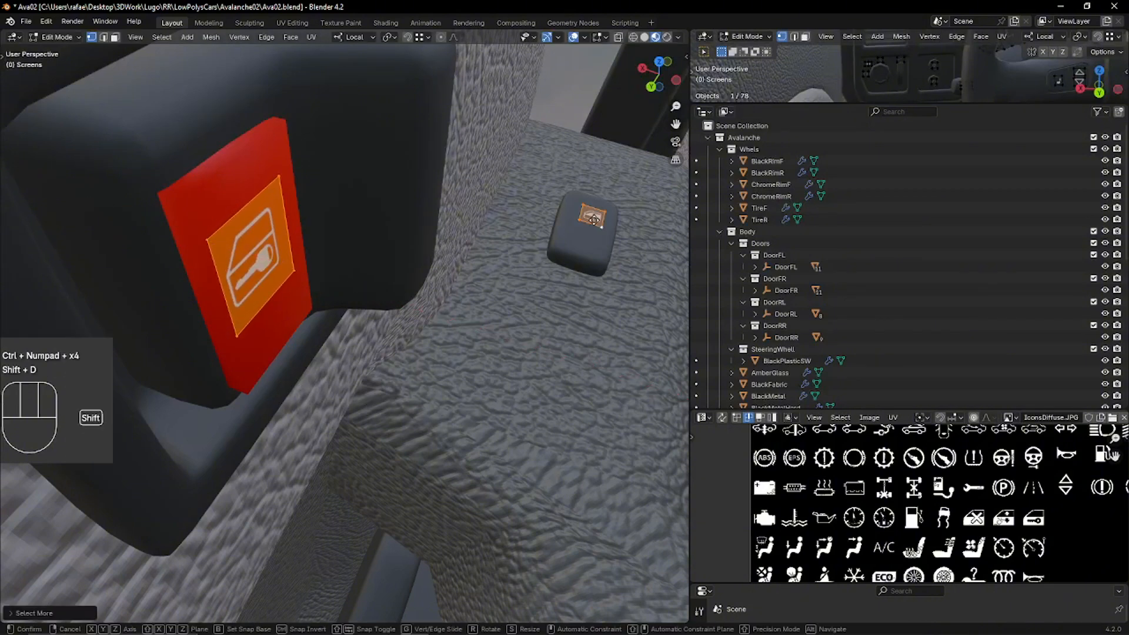
key("Escape")
Move the duplicated window and lock icons along local X across the cabin towards the rear right door
scroll(591, 243, "down", 9)
key("g")
key("x")
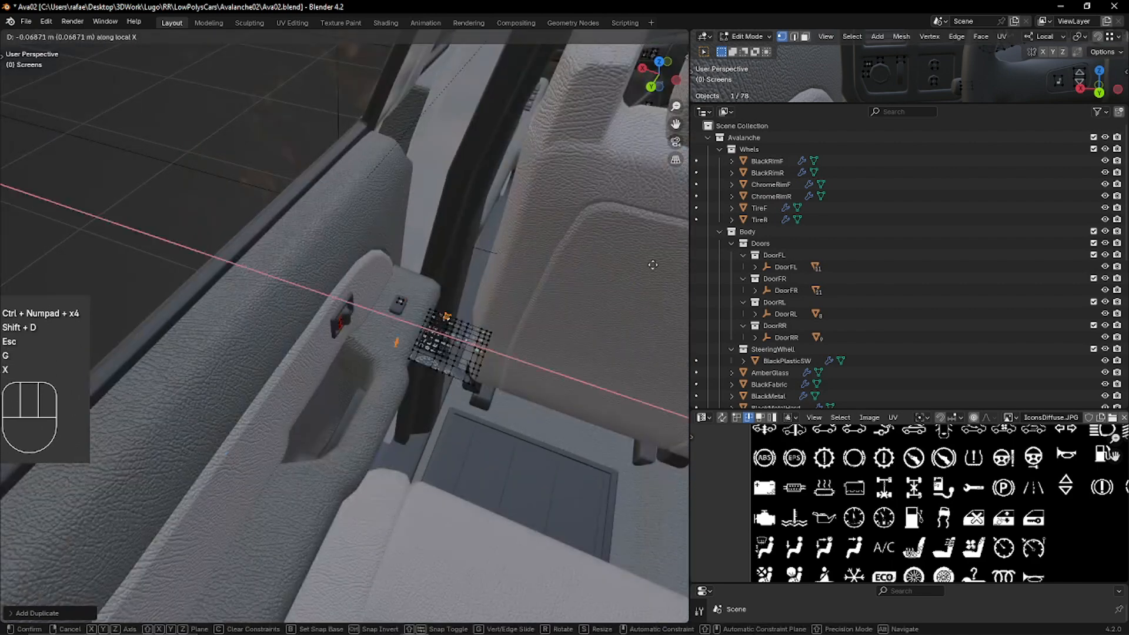
left_click(575, 293)
scroll(574, 293, "down", 4)
middle_click_drag(575, 292, 320, 294, "shift")
scroll(288, 291, "down", 5)
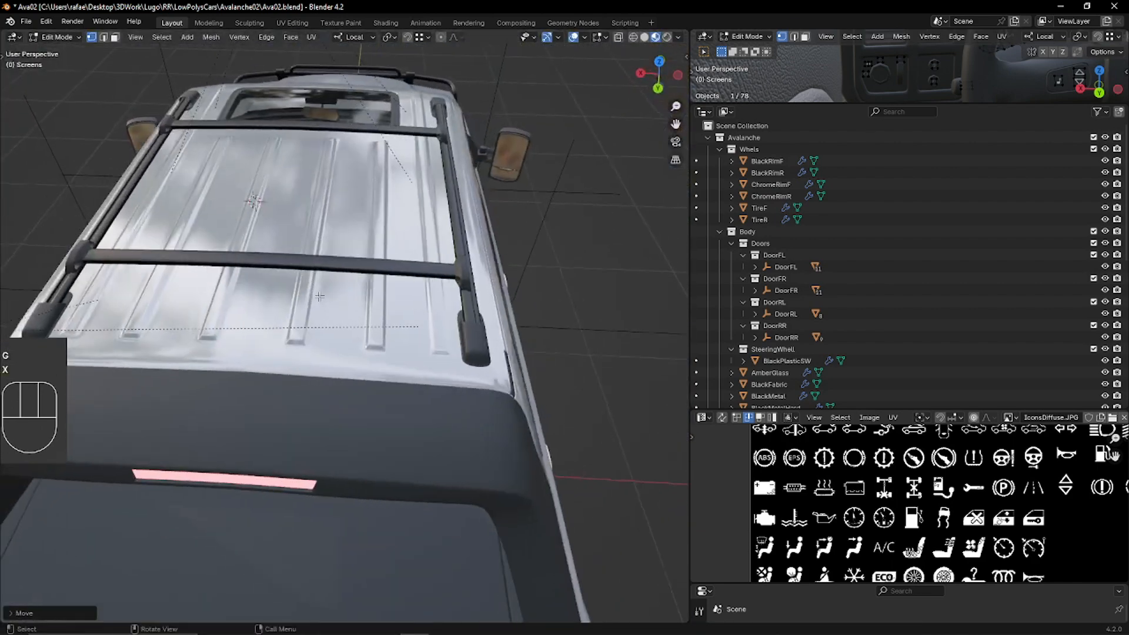
key("g")
key("x")
scroll(503, 323, "up", 5)
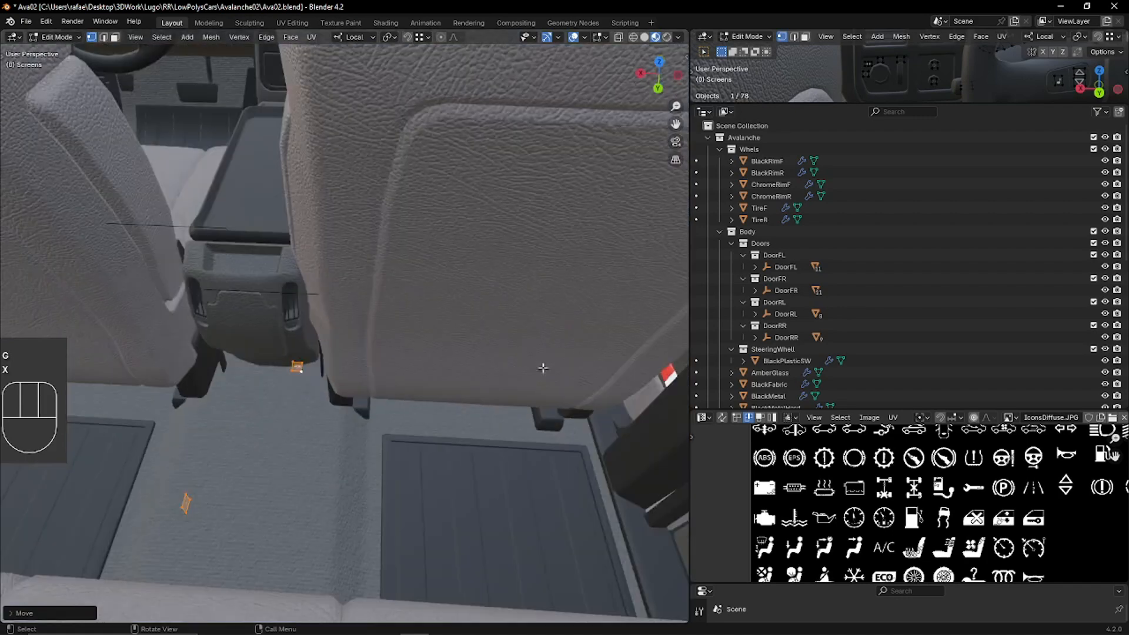
middle_click_drag(542, 368, 455, 342, "shift")
key("g")
key("x")
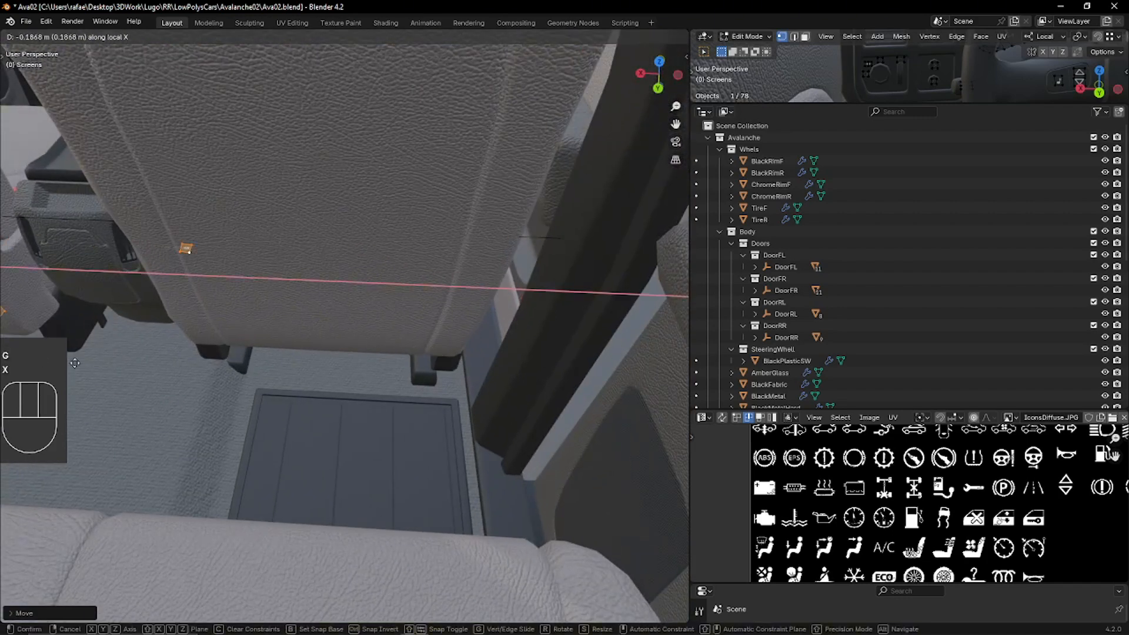
left_click(489, 377)
Move the duplicated icons further along local X until the window icon sits over the rear right door's window switch
middle_click_drag(643, 374, 365, 424, "shift")
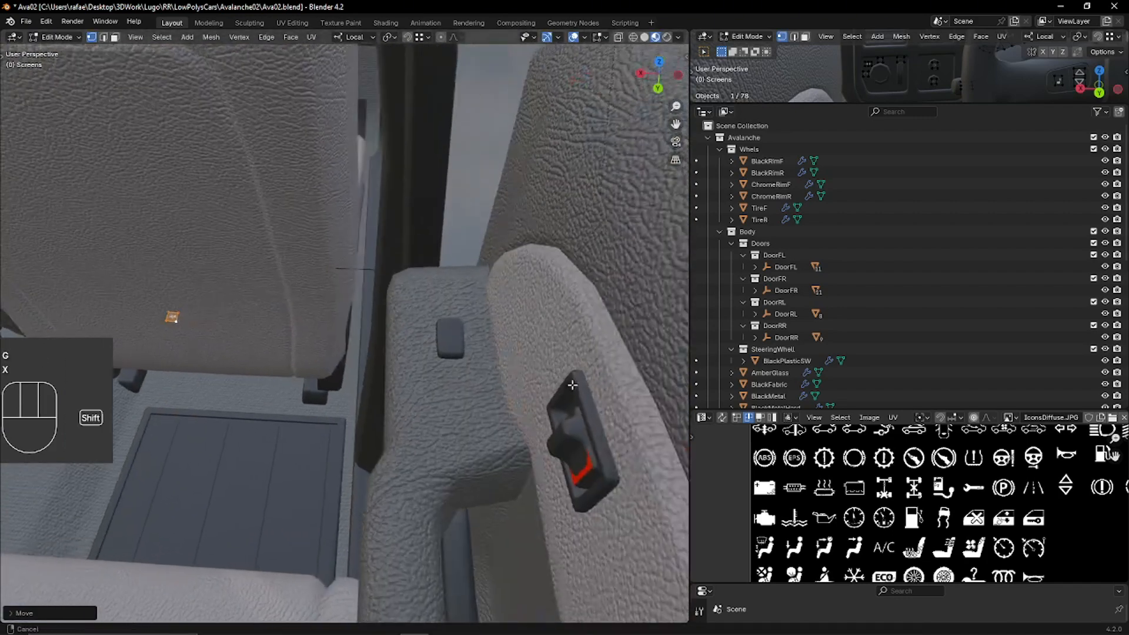
key("g")
key("x")
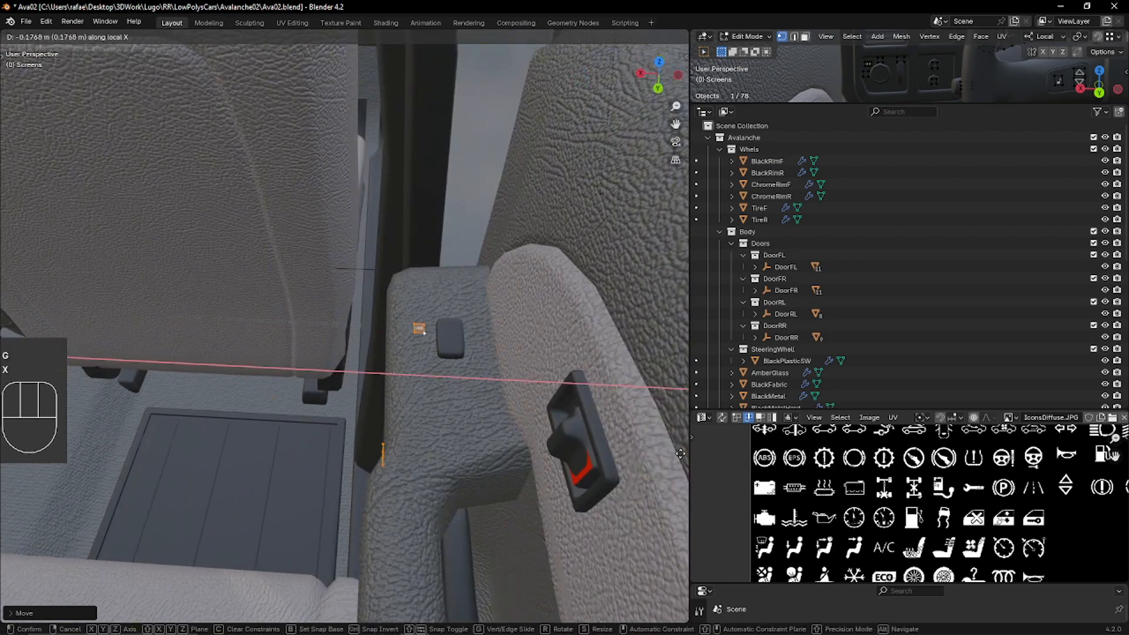
left_click(23, 460)
middle_click_drag(3, 460, 666, 465, "shift")
middle_click_drag(518, 383, 512, 351, "ctrl")
middle_click_drag(650, 360, 550, 364, "shift")
key("r")
key("y")
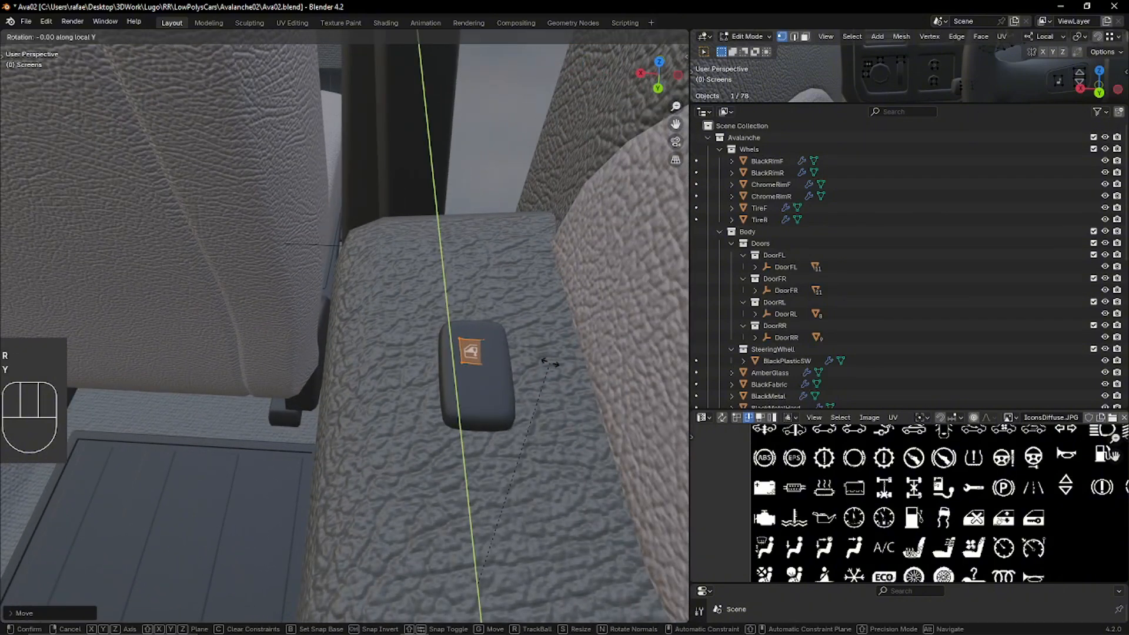
key("Escape")
Turn on X-ray, separate the duplicated rear right icons into their own object, and open that object for mesh editing
scroll(488, 364, "down", 10)
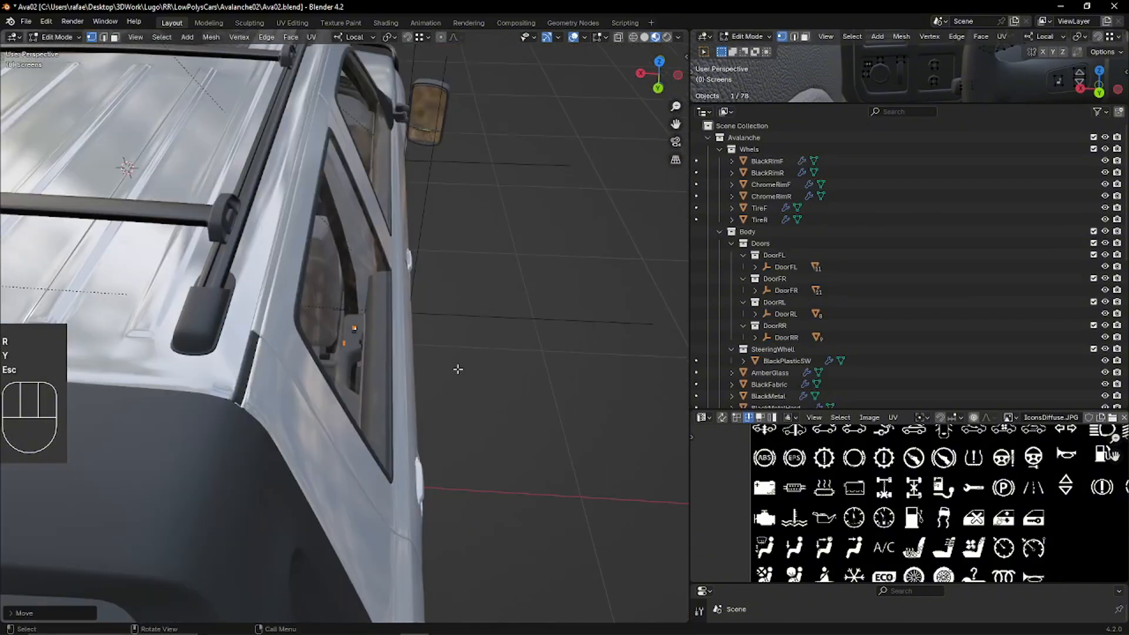
key("alt+z")
scroll(457, 370, "down", 4)
middle_click_drag(360, 360, 376, 361)
scroll(376, 361, "up", 12)
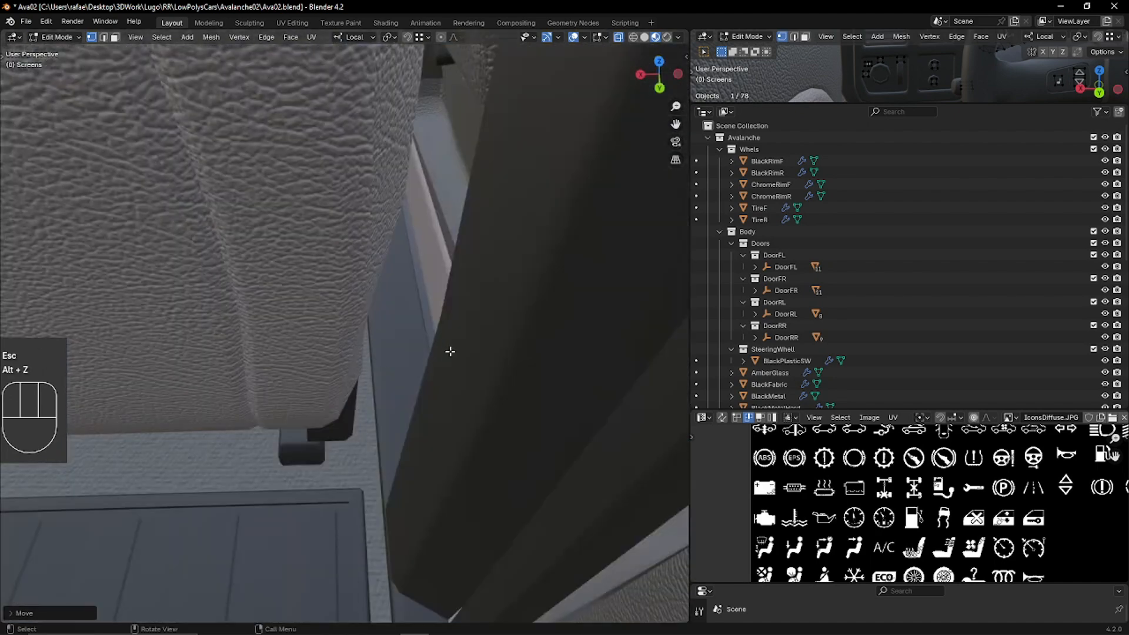
scroll(451, 351, "down", 2)
mouse_move(451, 351)
middle_mouse_down("shift")
mouse_move(410, 356)
mouse_move(435, 347)
middle_mouse_up("shift")
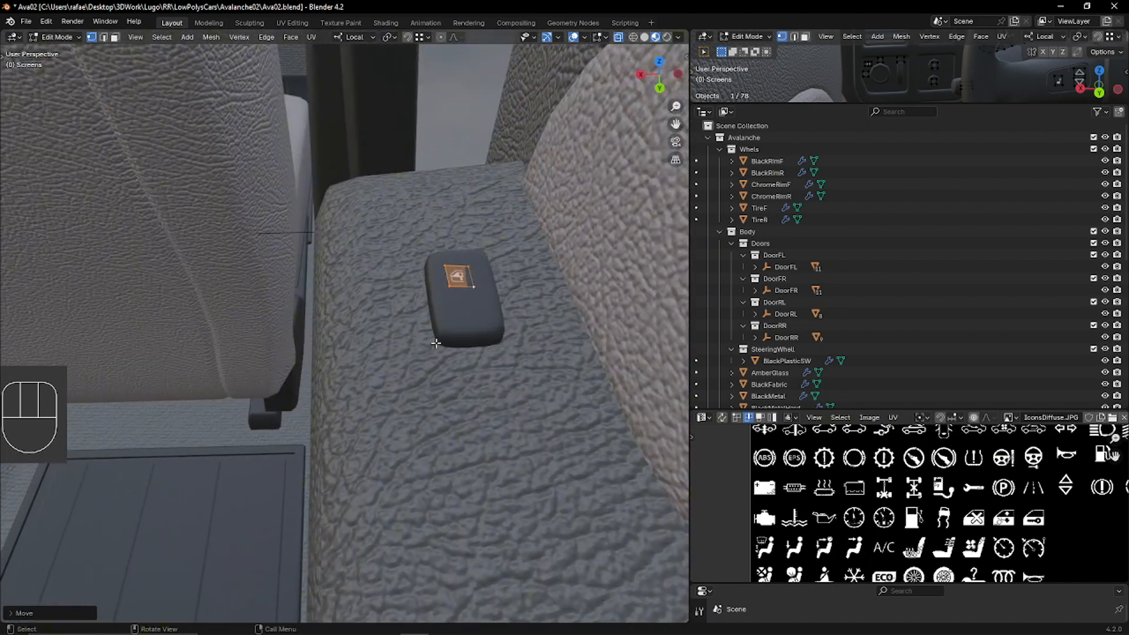
key("p")
left_click(436, 343)
key("Tab")
left_click(453, 279)
key("Tab")
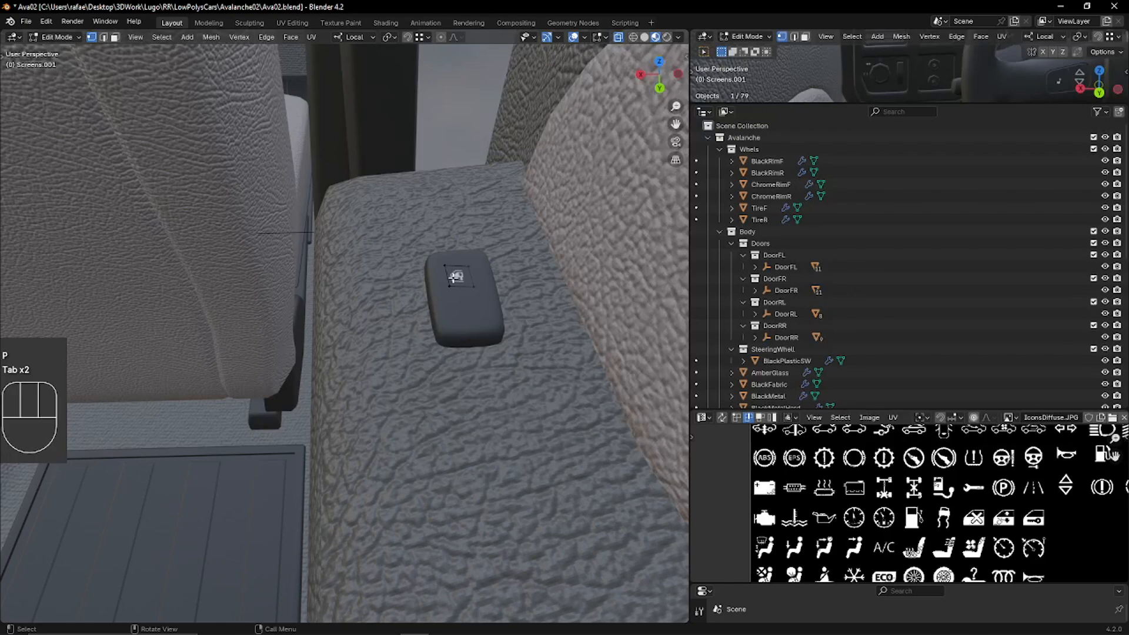
key("a")
key("r")
key("y")
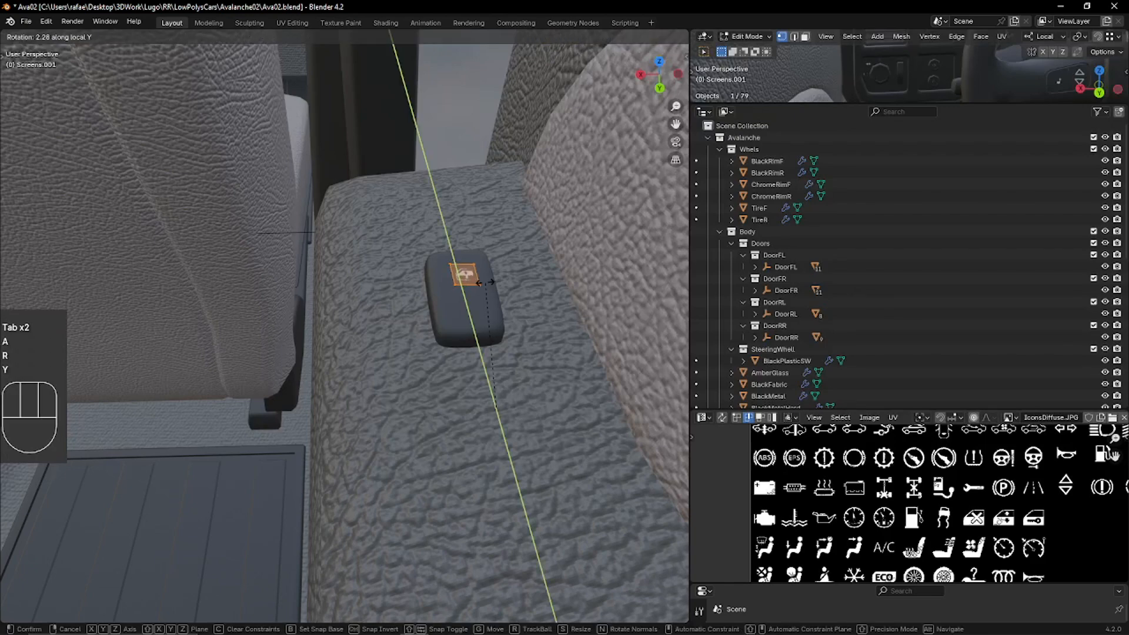
key("Escape")
Rotate only the window icon about local Y to match the rear right switch's slope and lower it slightly along local Z
scroll(472, 290, "down", 8)
scroll(468, 309, "up", 8)
scroll(463, 330, "down", 5)
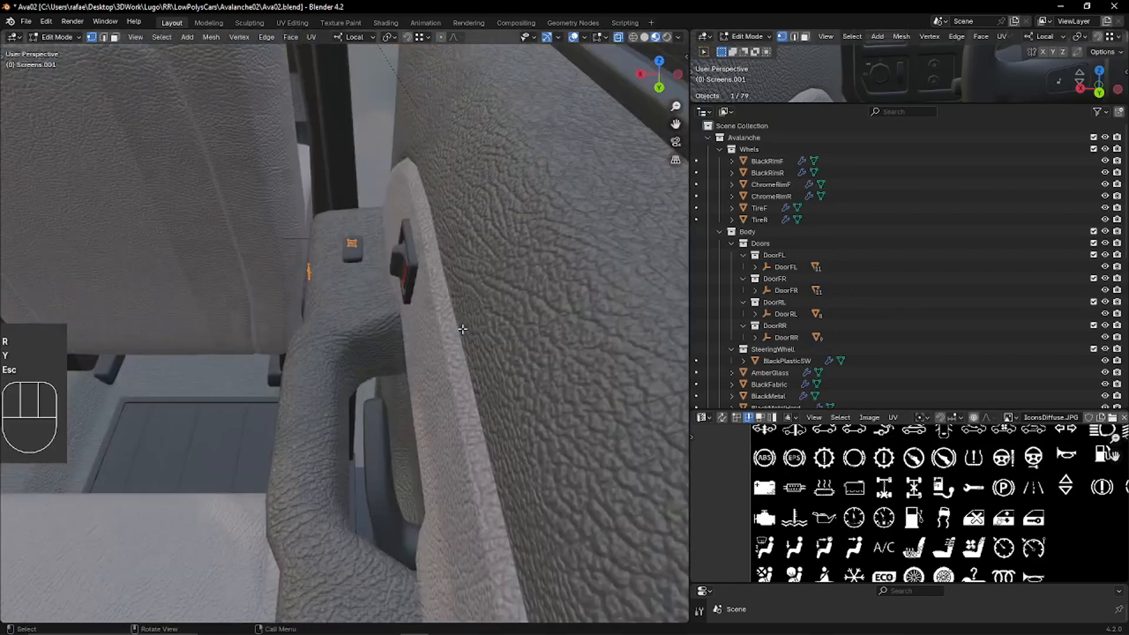
scroll(361, 301, "down", 8)
middle_click_drag(361, 300, 381, 281)
scroll(460, 340, "up", 8)
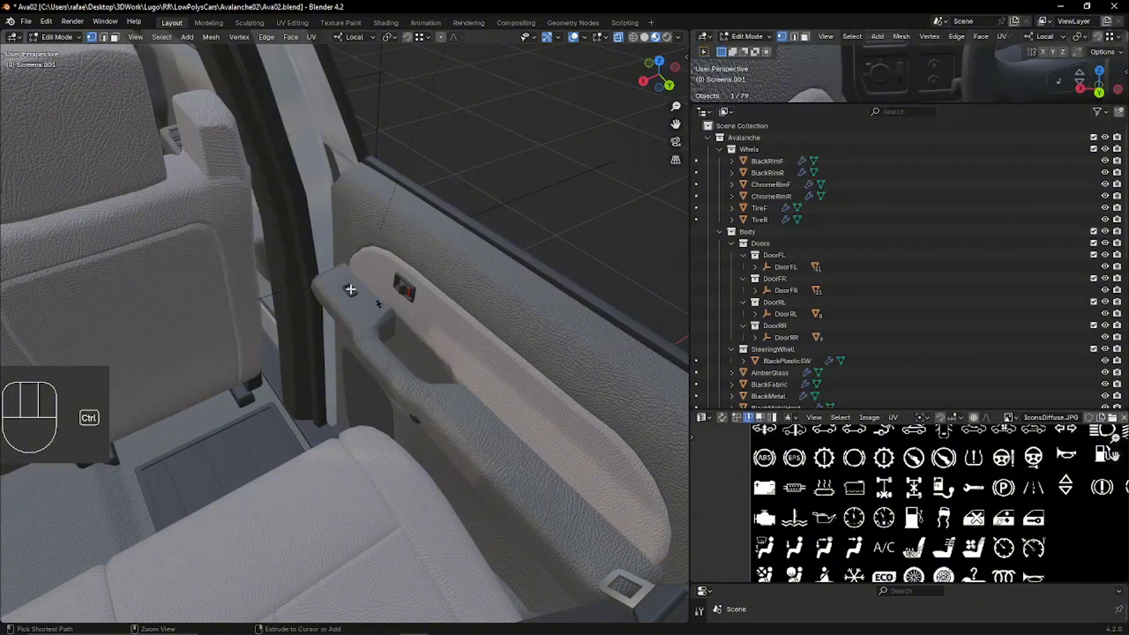
key("ctrl+KP_Add")
key("ctrl+KP_Add")
scroll(349, 291, "up", 8)
middle_click_drag(348, 292, 372, 410, "shift")
middle_click_drag(372, 411, 467, 315, "ctrl")
key("r")
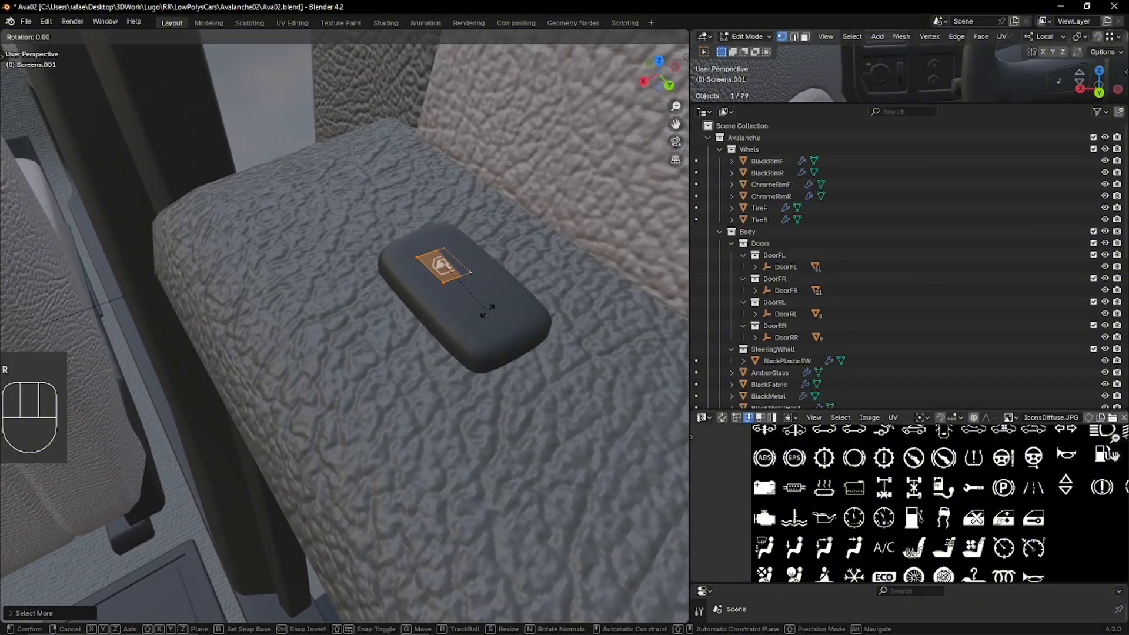
key("y")
left_click(484, 294)
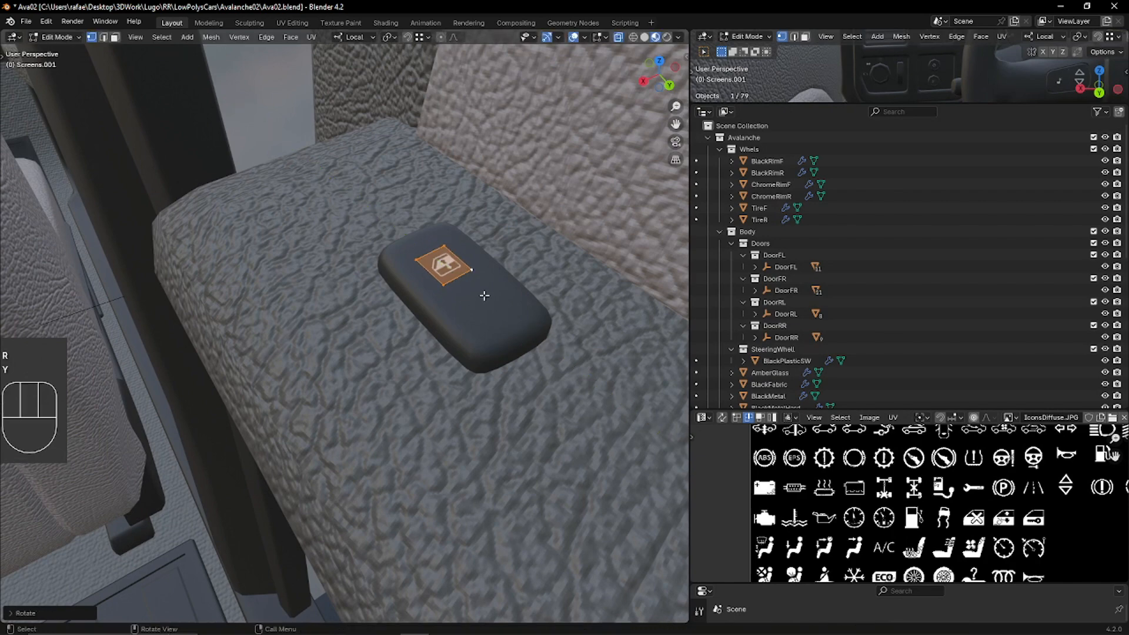
key("g")
key("z")
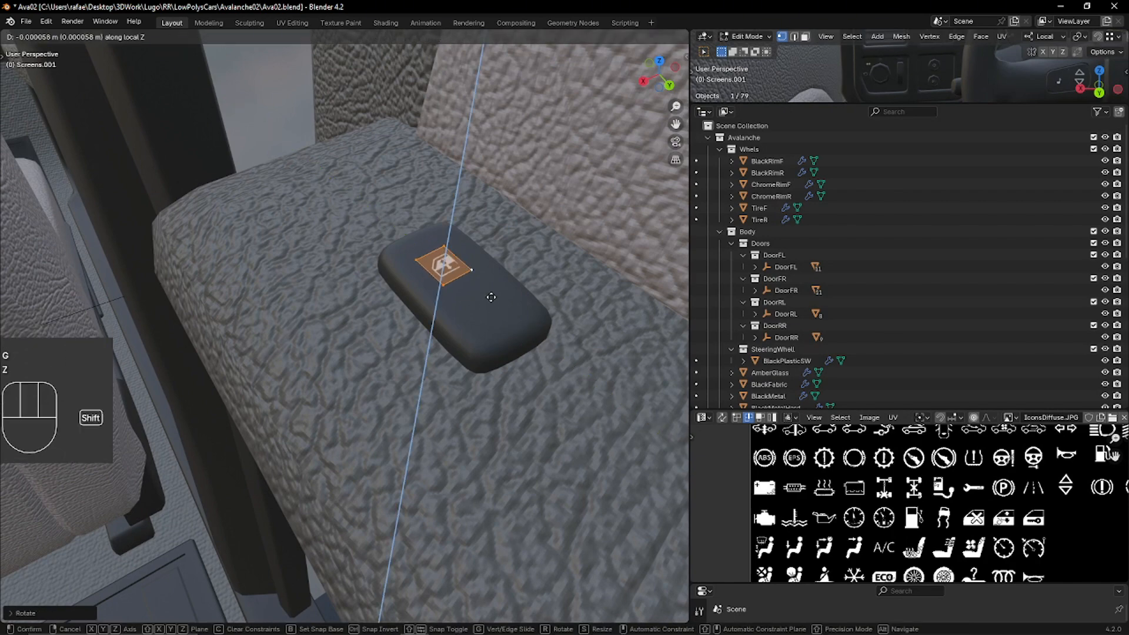
left_click(491, 295)
Select the rear right lock icon and rotate it 180° about local Z
scroll(491, 295, "down", 6)
scroll(421, 364, "up", 1)
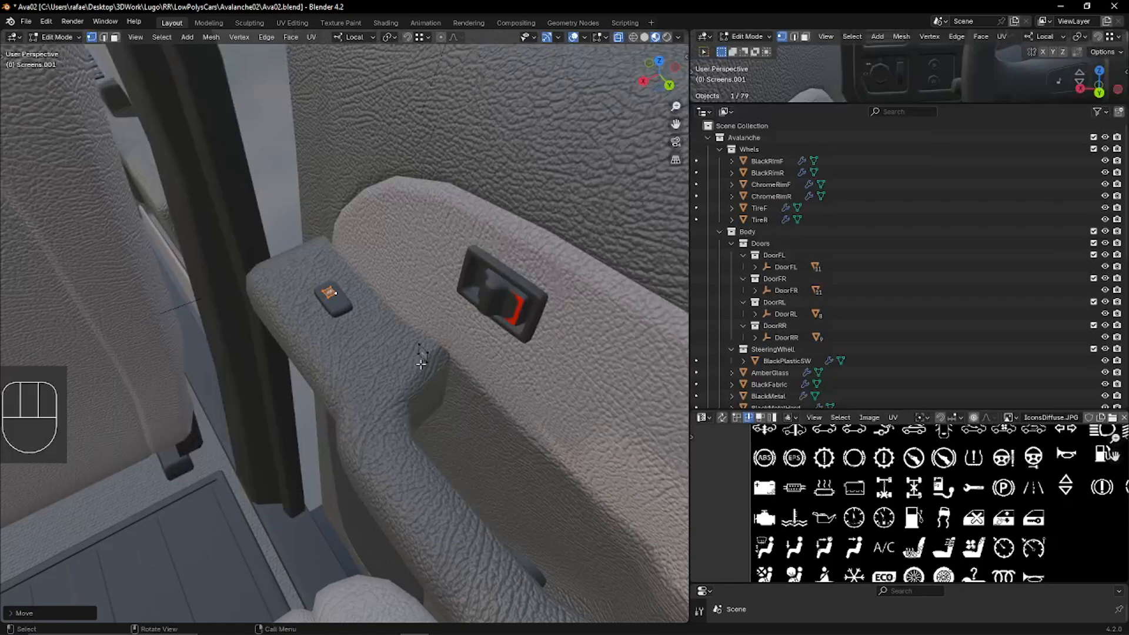
key("ctrl+KP_Add")
key("ctrl+KP_Add")
key("r")
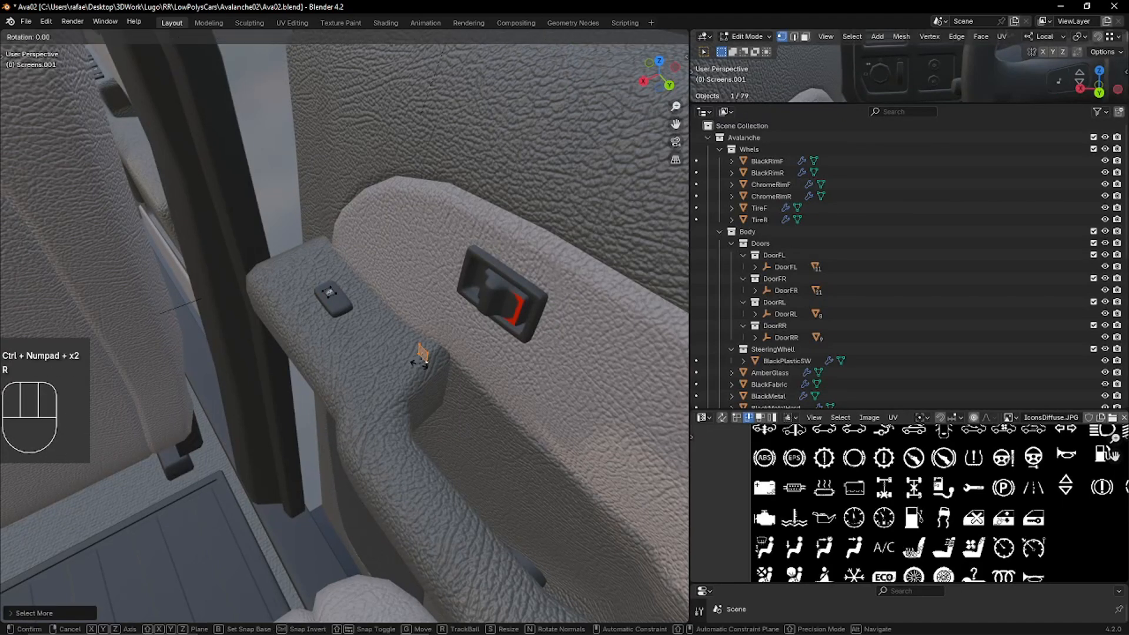
key("z")
key("KP_1")
key("KP_8")
key("KP_0")
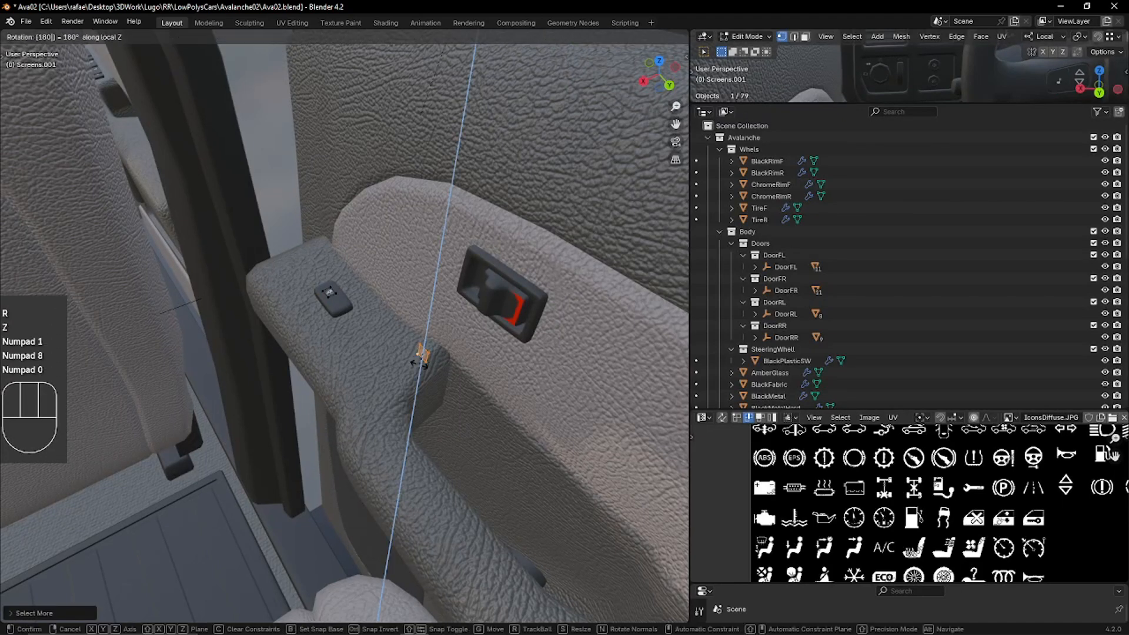
key("KP_Enter")
Move the lock icon along local X up to the rear right door's lock switch
key("g")
key("x")
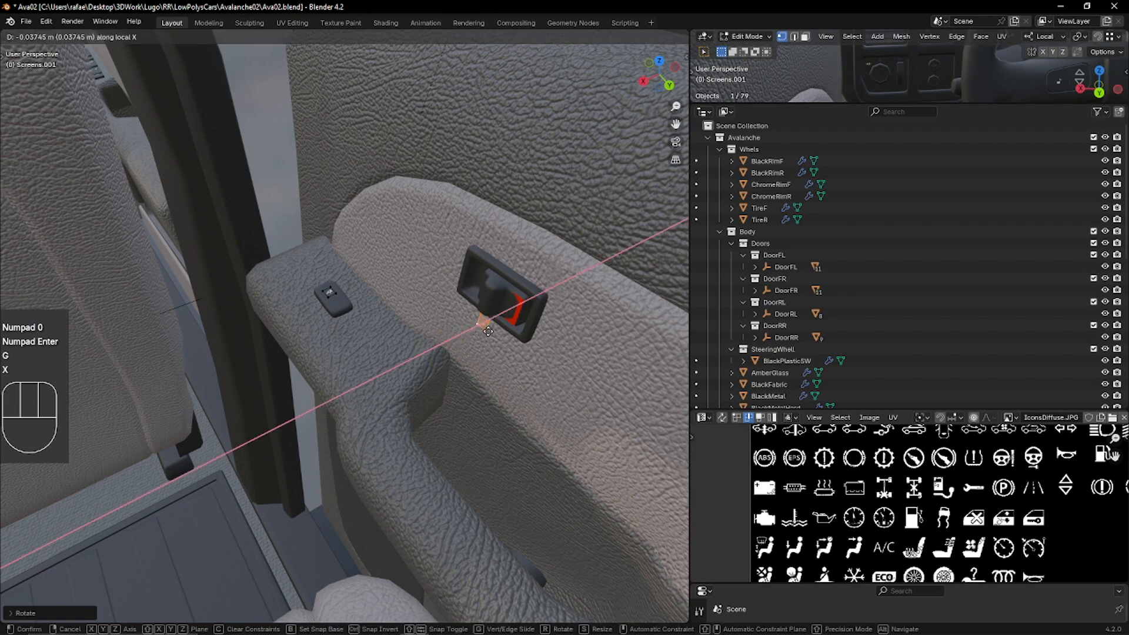
left_click(509, 319)
middle_click_drag(509, 320, 464, 323, "shift")
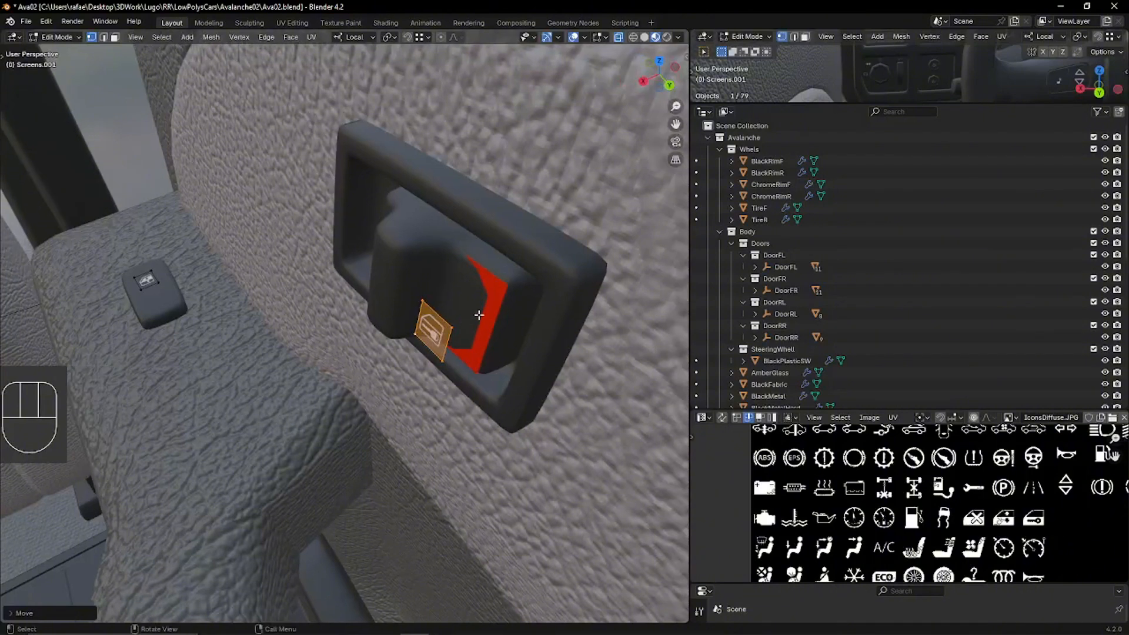
Edit the red indicator on the rear right lock switch and move its face outward along local X
key("Tab")
left_click(487, 322)
key("Tab")
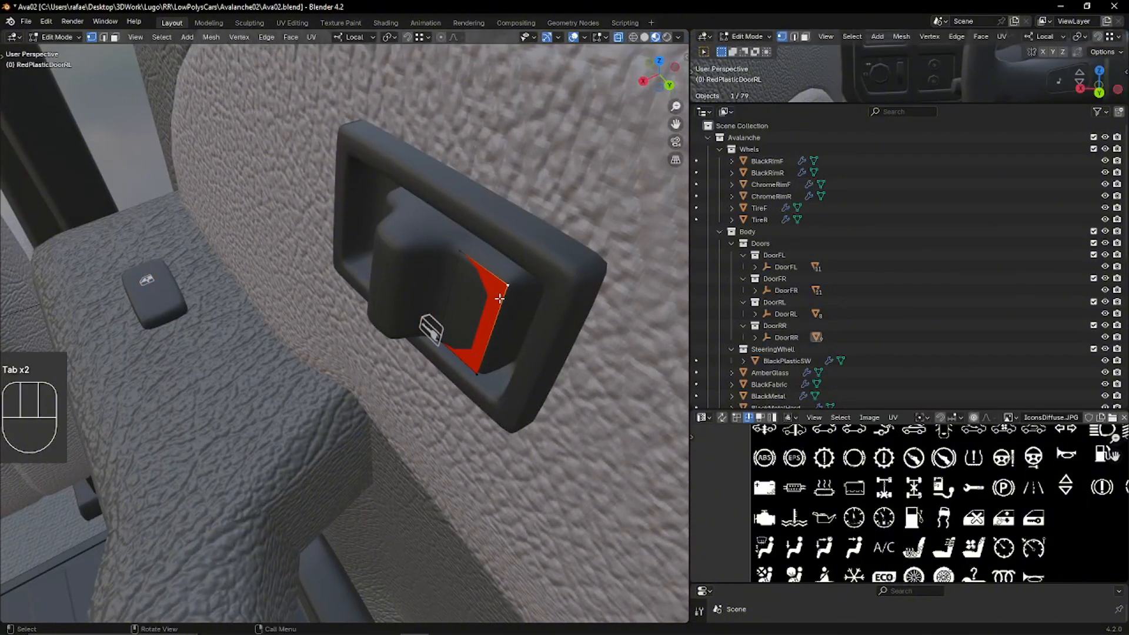
key("3")
key("ctrl+KP_Add")
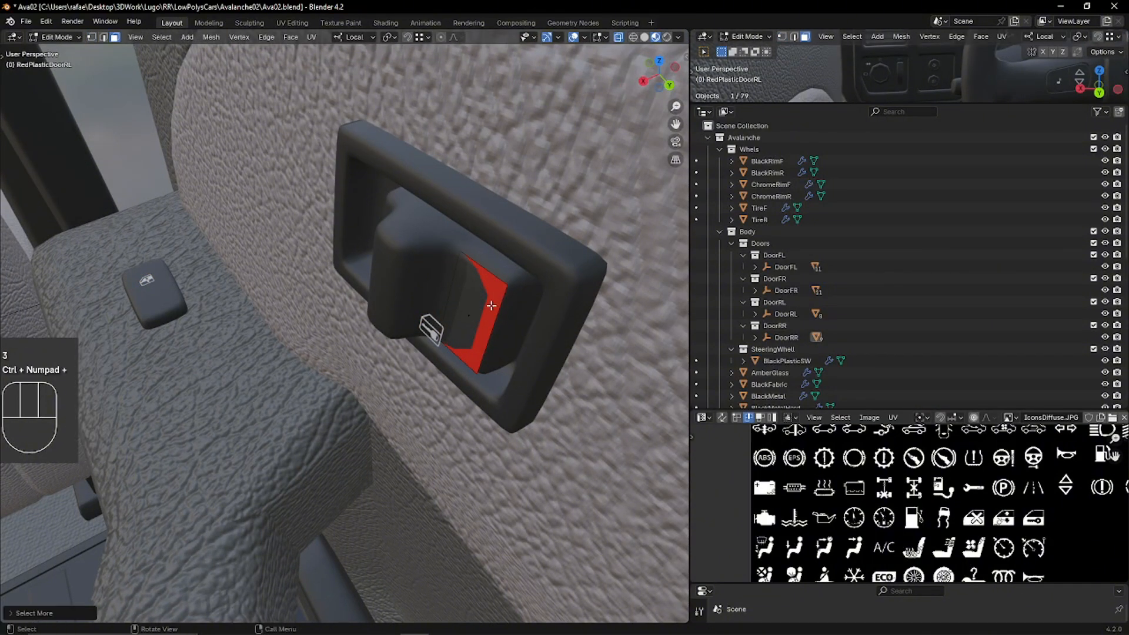
key("ctrl+KP_Add")
key("ctrl+KP_Add")
key("g")
key("x")
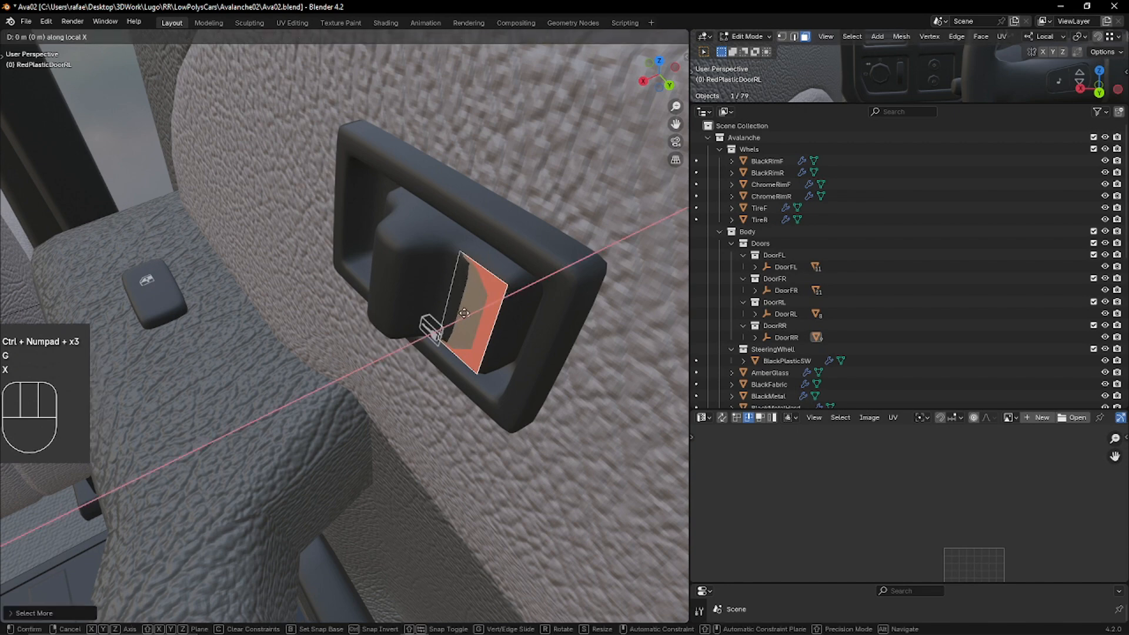
left_click(460, 322)
Extrude the red indicator's two long side edges inward along local X and fill its open ends with faces
key("2")
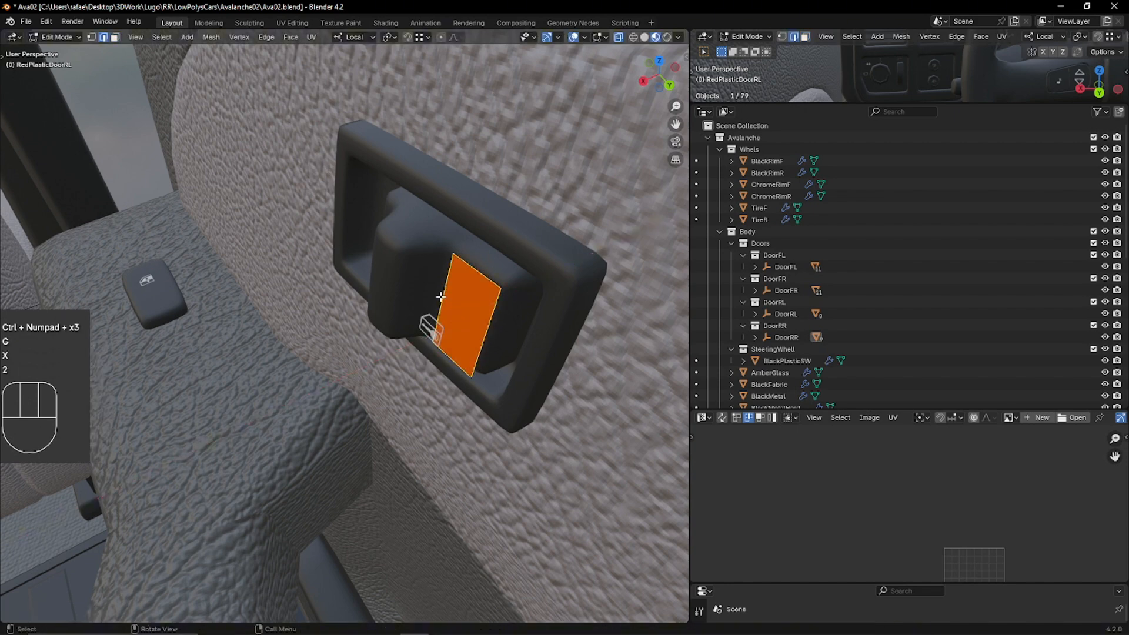
left_click(443, 297)
left_click(492, 316, "shift")
key("e")
key("x")
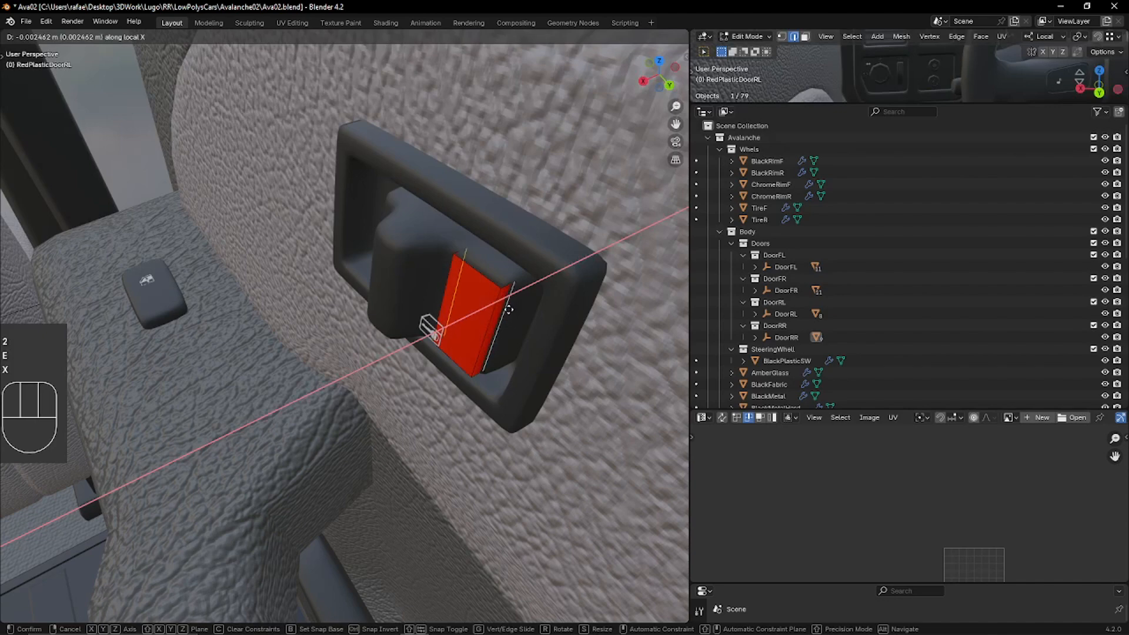
left_click(477, 276)
key("f")
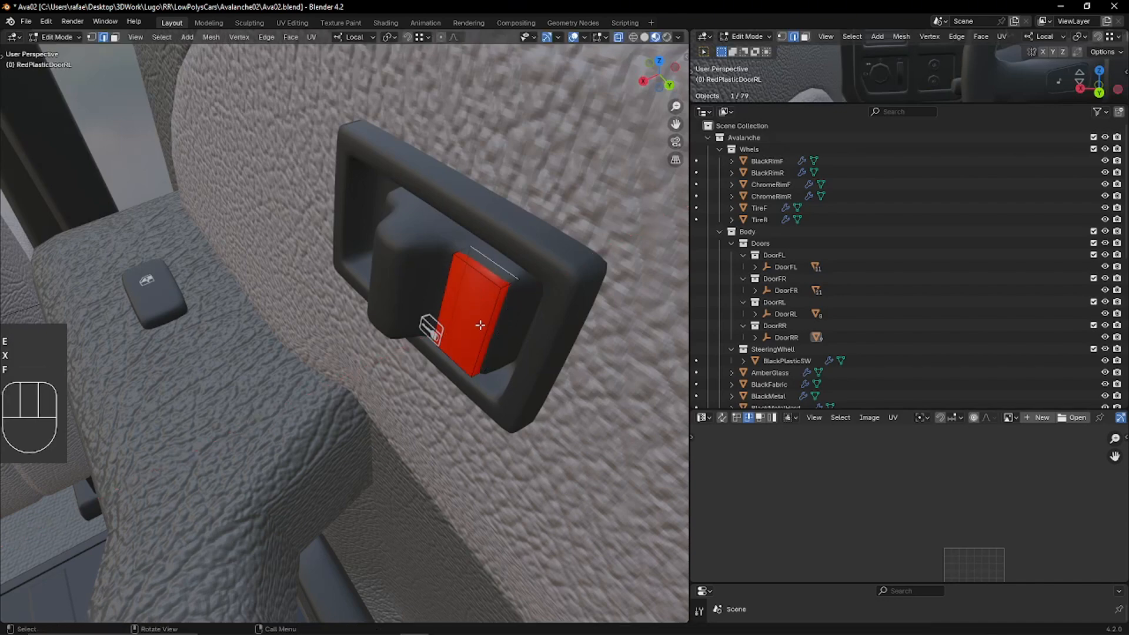
key("Tab")
key("3")
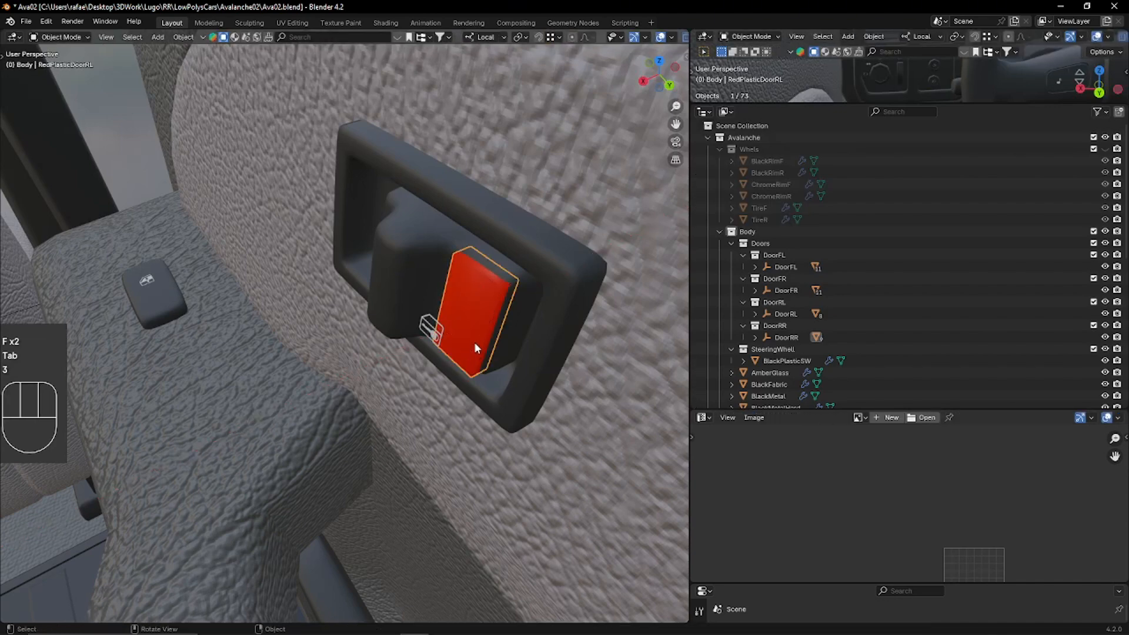
left_click(475, 340)
key("Tab")
key("Tab")
key("Tab")
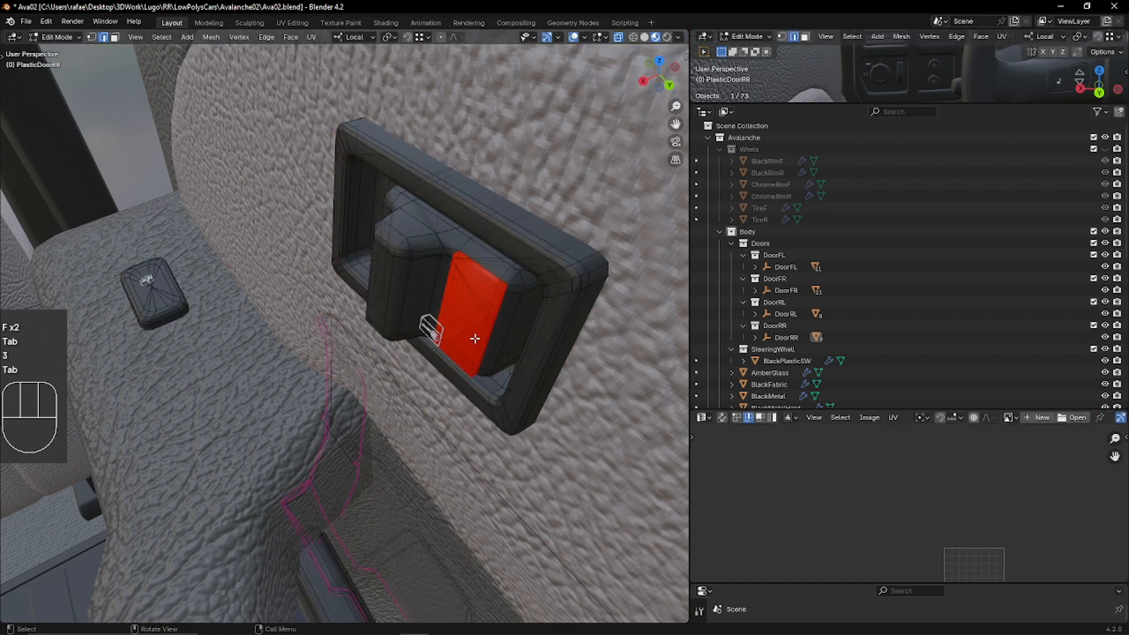
key("Tab")
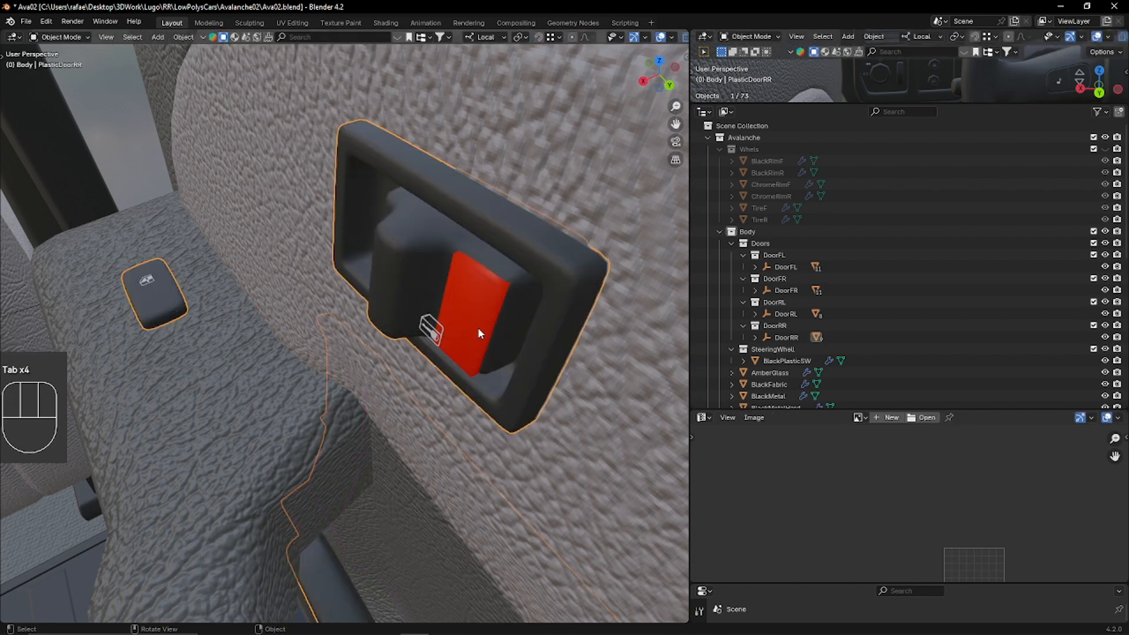
Select all of the rear right red indicator's geometry and mark its edges sharp
left_click(478, 327)
key("Tab")
key("ctrl+KP_Add")
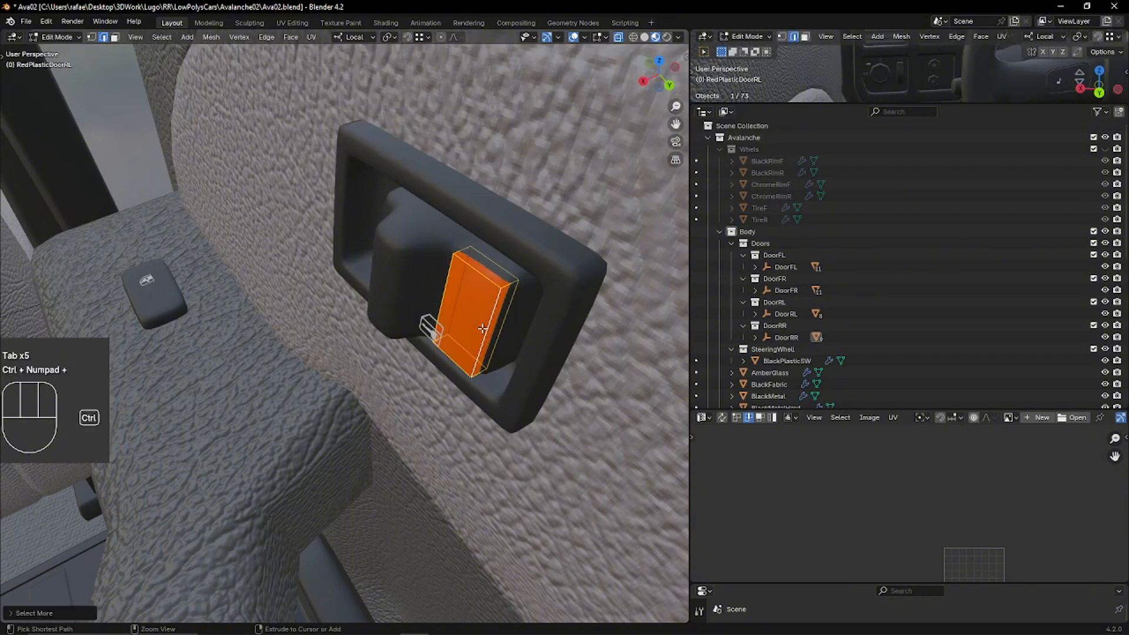
key("ctrl+KP_Add")
key("q")
left_click(436, 353)
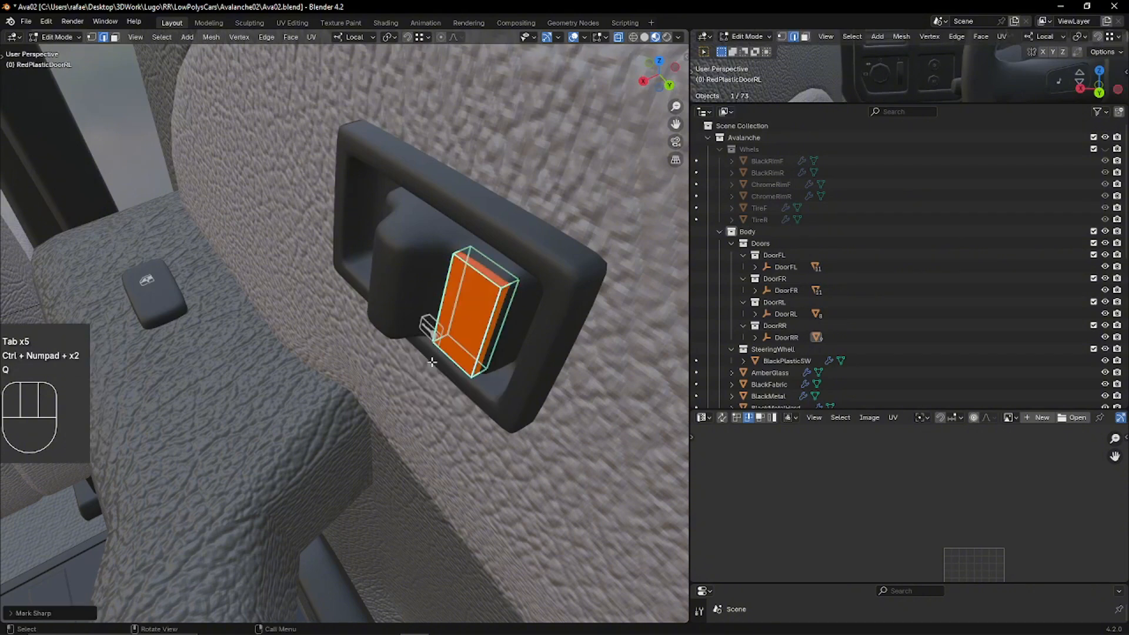
Select the lock icon on the rear right door and move it along local X onto the red indicator's face
key("Tab")
left_click(431, 336)
key("Tab")
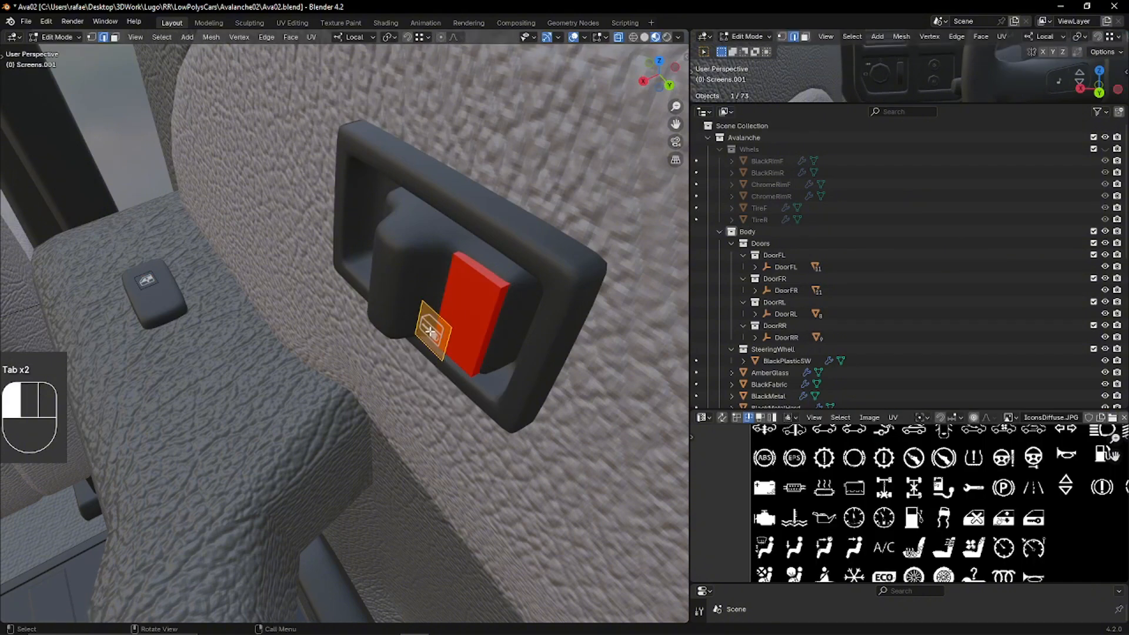
key("ctrl+KP_Add")
key("ctrl+KP_Add")
key("g")
key("x")
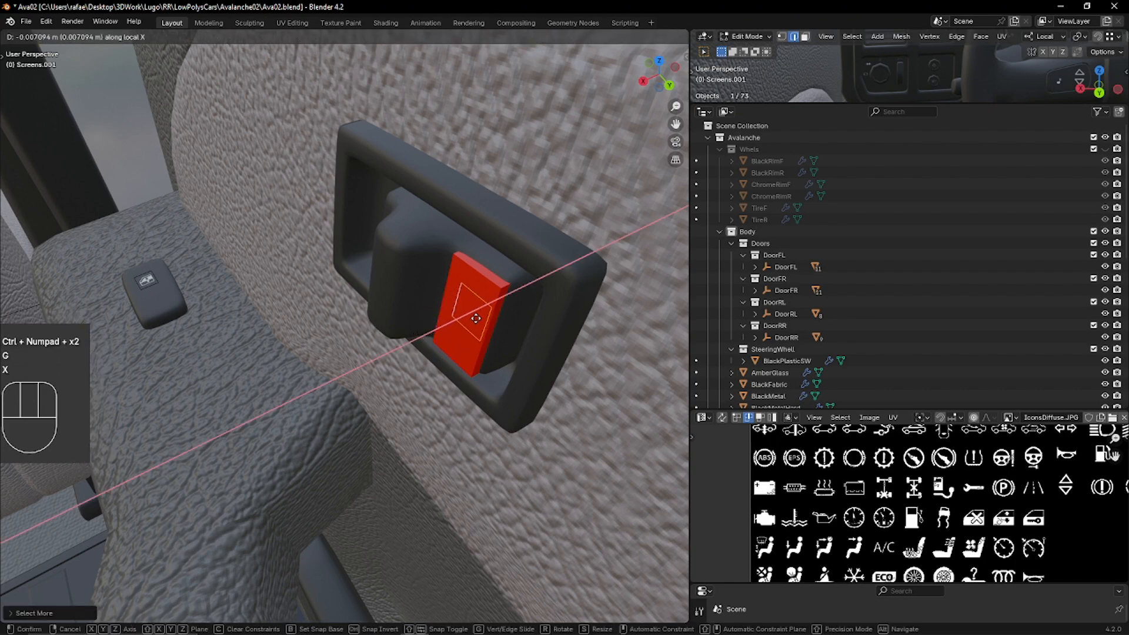
left_click(503, 327)
Rotate the rear right lock icon about local Z and nudge it along local X to sit flush on the red indicator
key("r")
key("z")
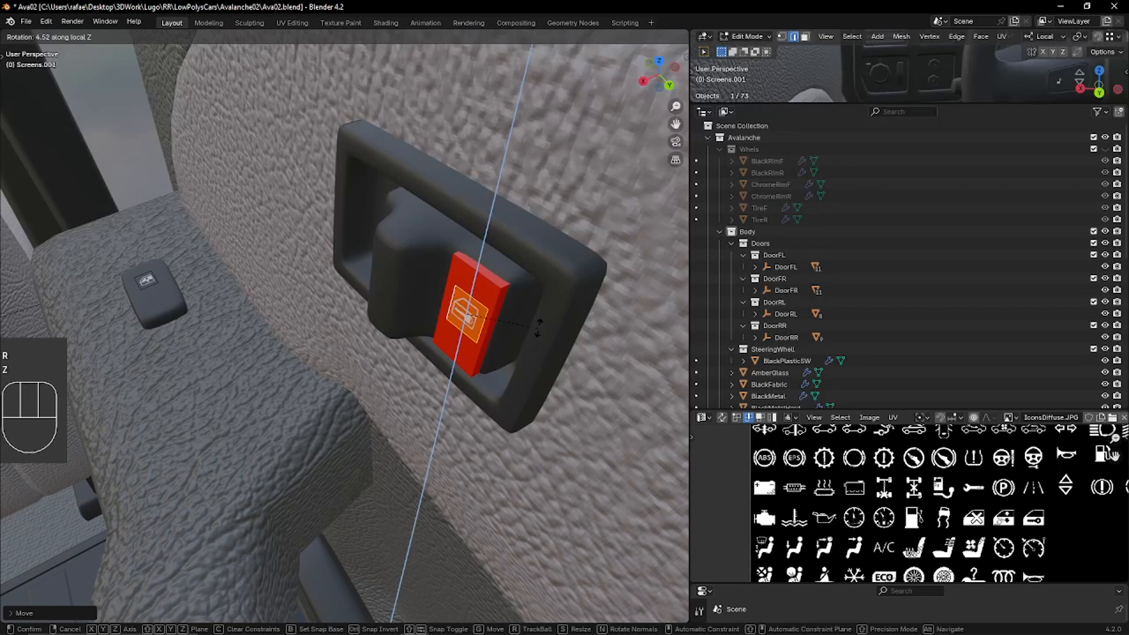
left_click(538, 325)
key("g")
key("x")
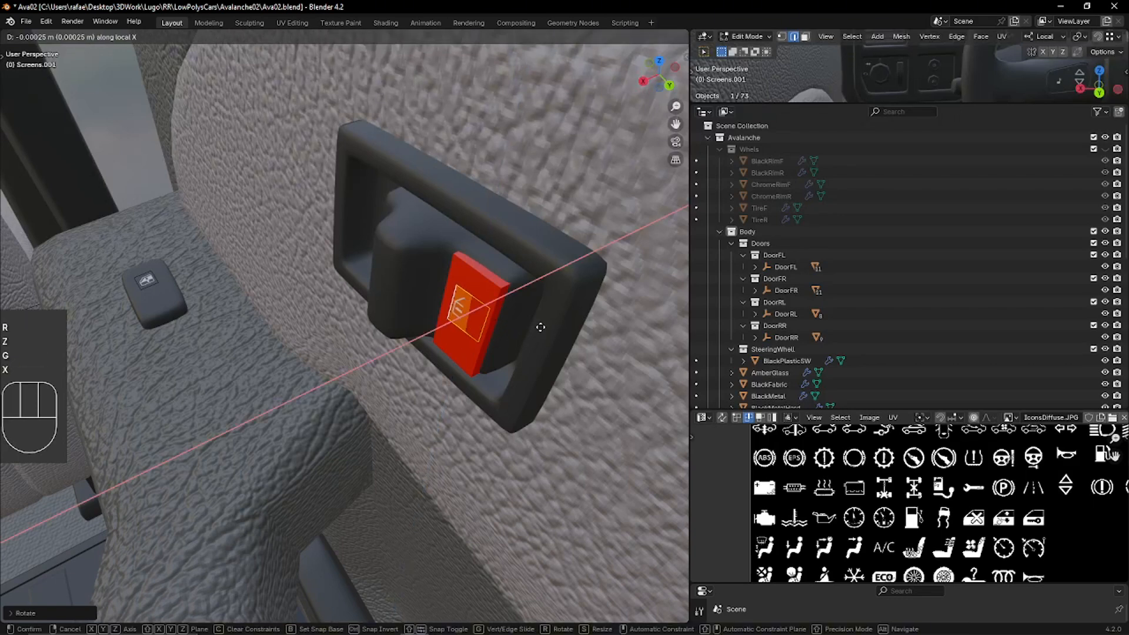
left_click(541, 327)
key("r")
key("z")
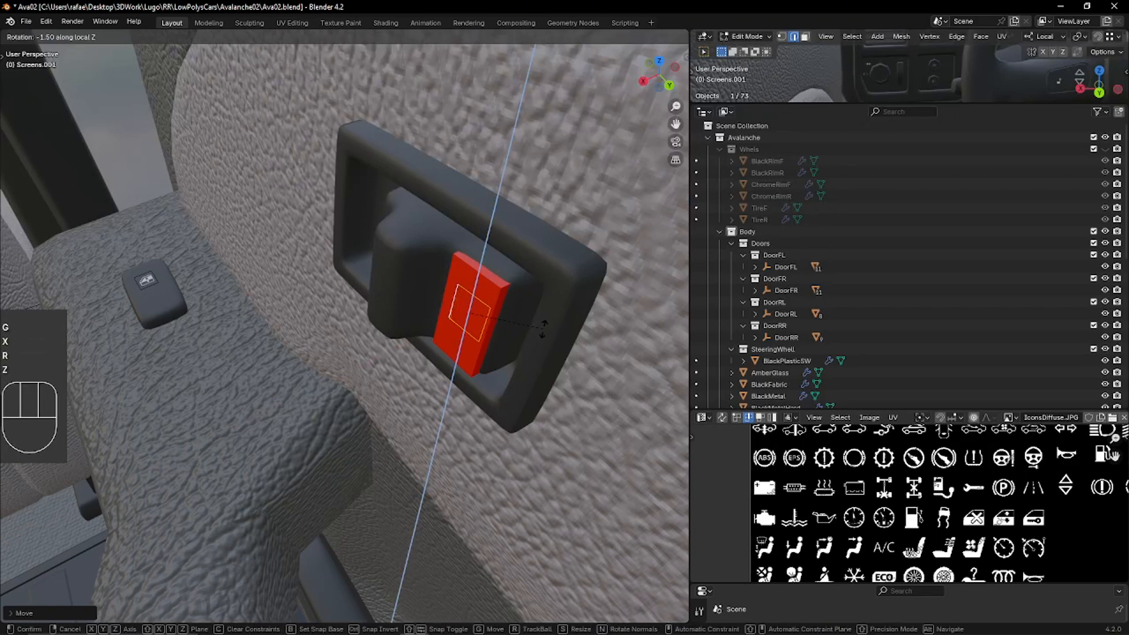
left_click(542, 330)
key("g")
key("x")
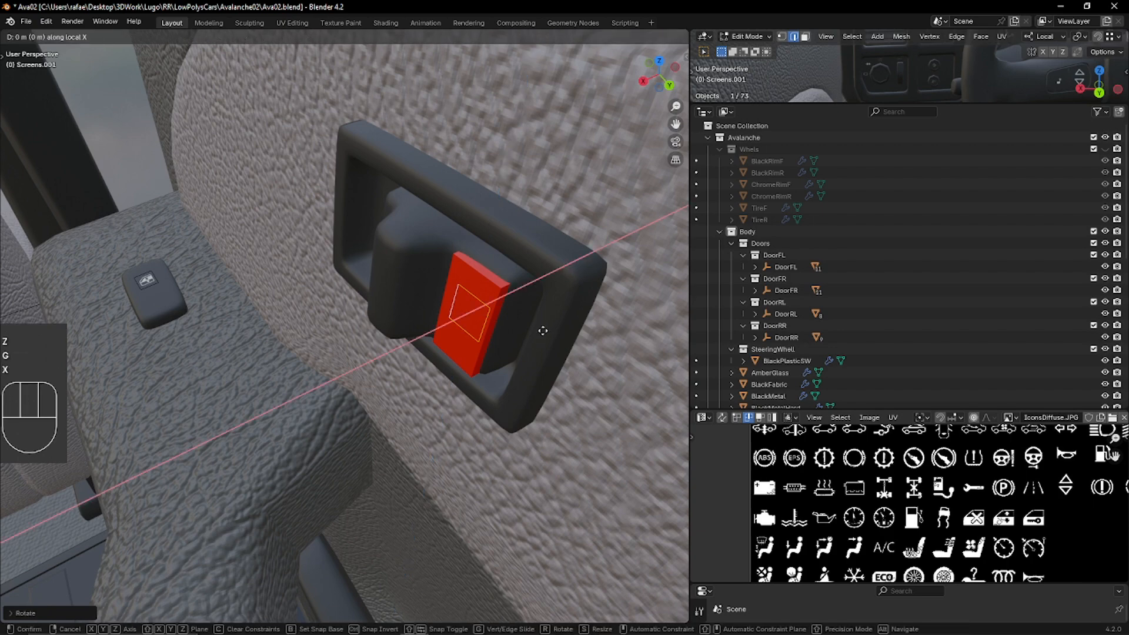
left_click(542, 335)
Adjust the rear right lock icon's position on the red indicator along local Z and local Y
key("g")
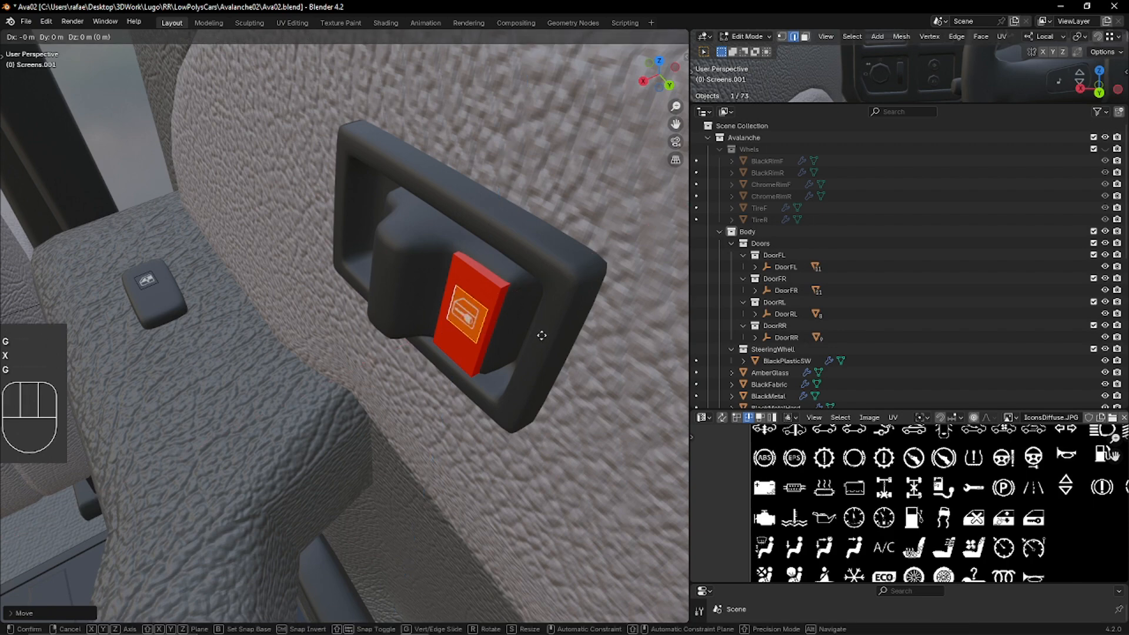
key("z")
left_click(546, 340)
key("g")
key("y")
left_click(504, 328)
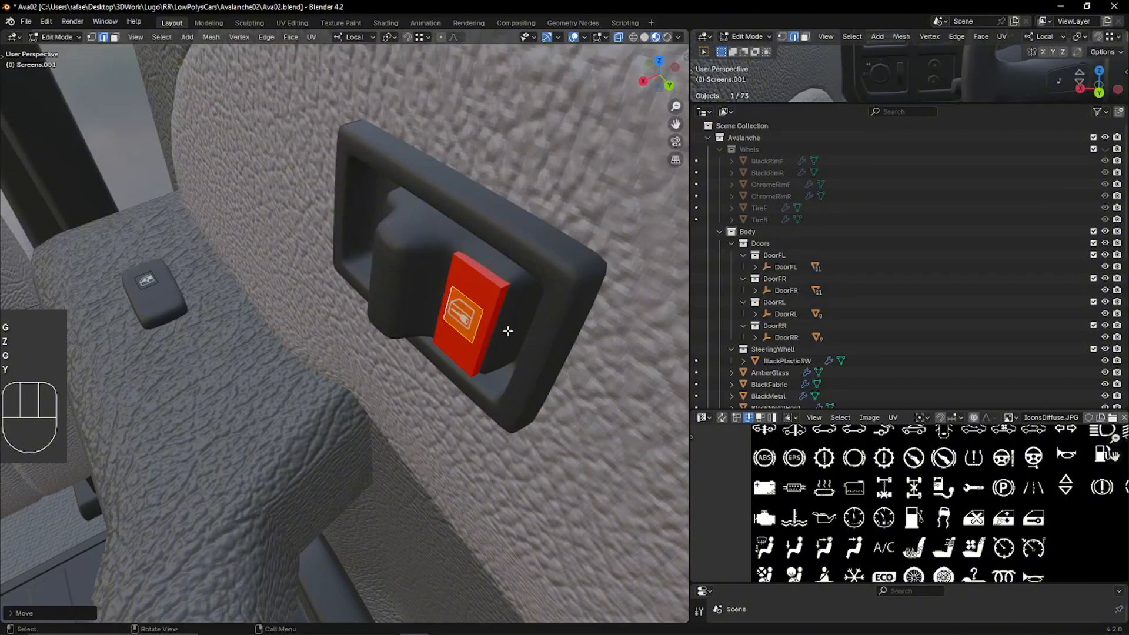
Finish editing and rename the rear right door's icon object to IconsDoorRR
key("Tab")
scroll(832, 250, "down", 10)
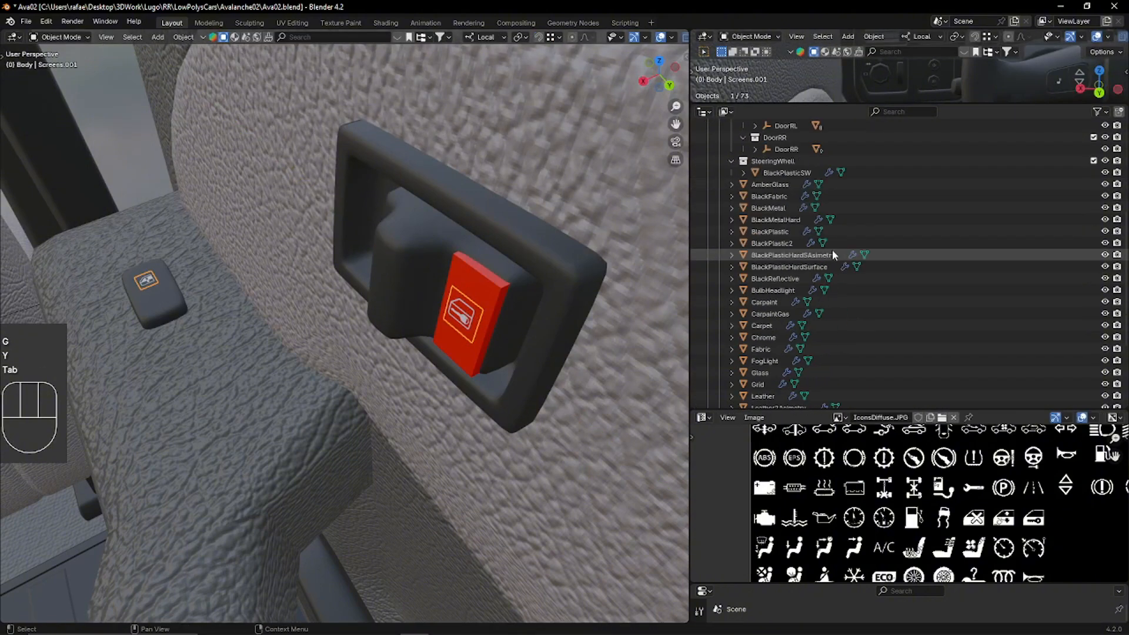
double_click(786, 398)
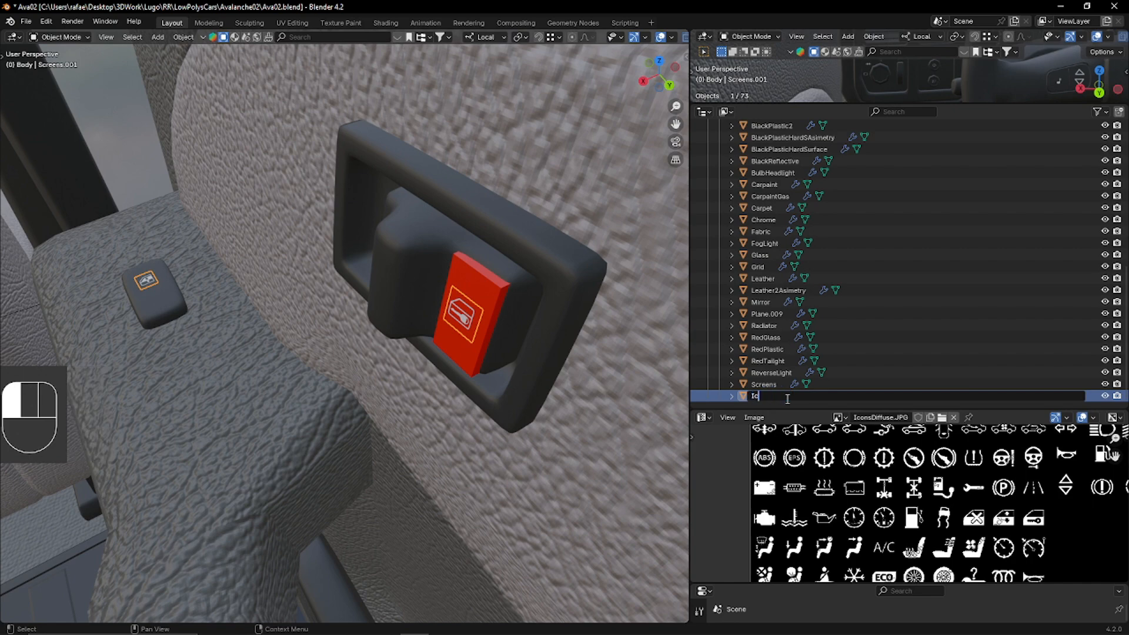
type("IconsD")
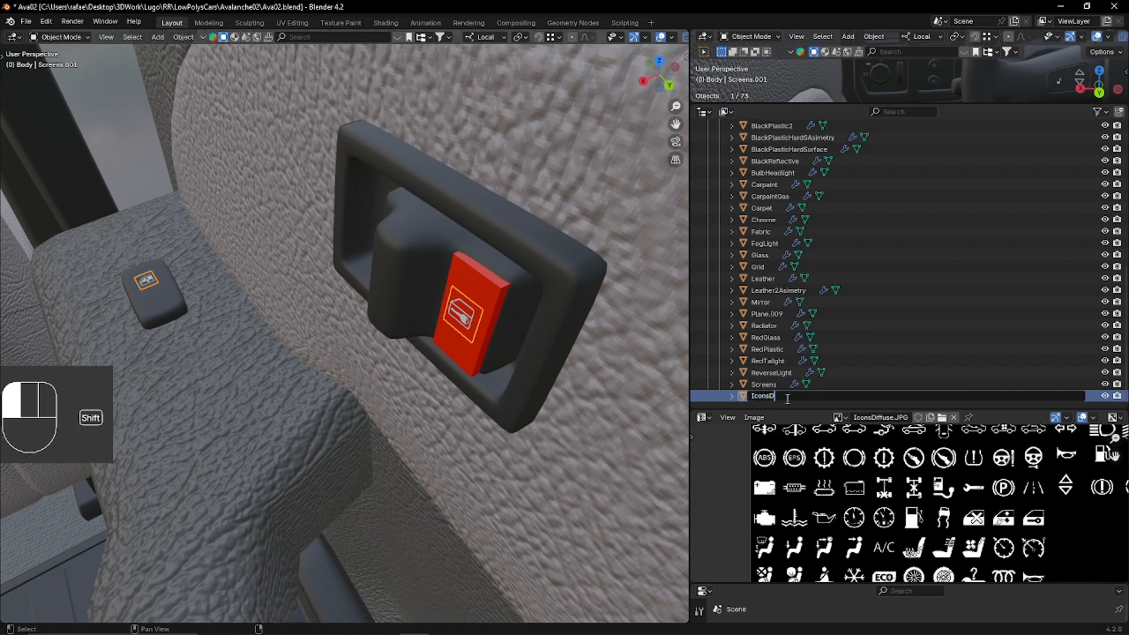
type("oorRR")
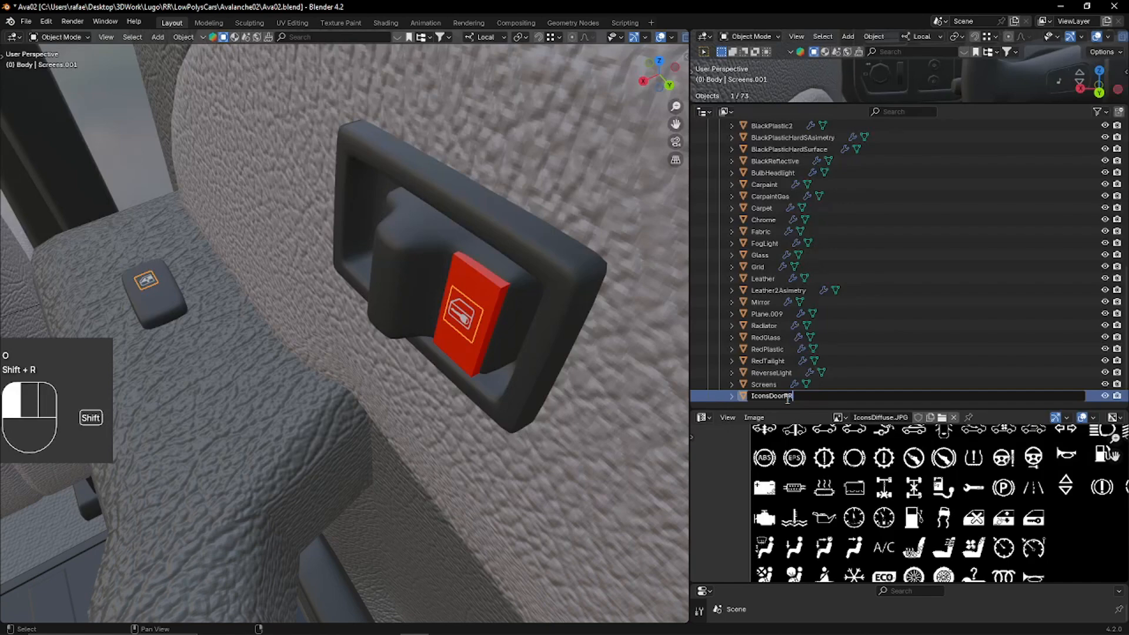
key("Return")
Move IconsDoorRR into the DoorRR collection and parent it to the DoorRR empty
scroll(764, 288, "up", 3)
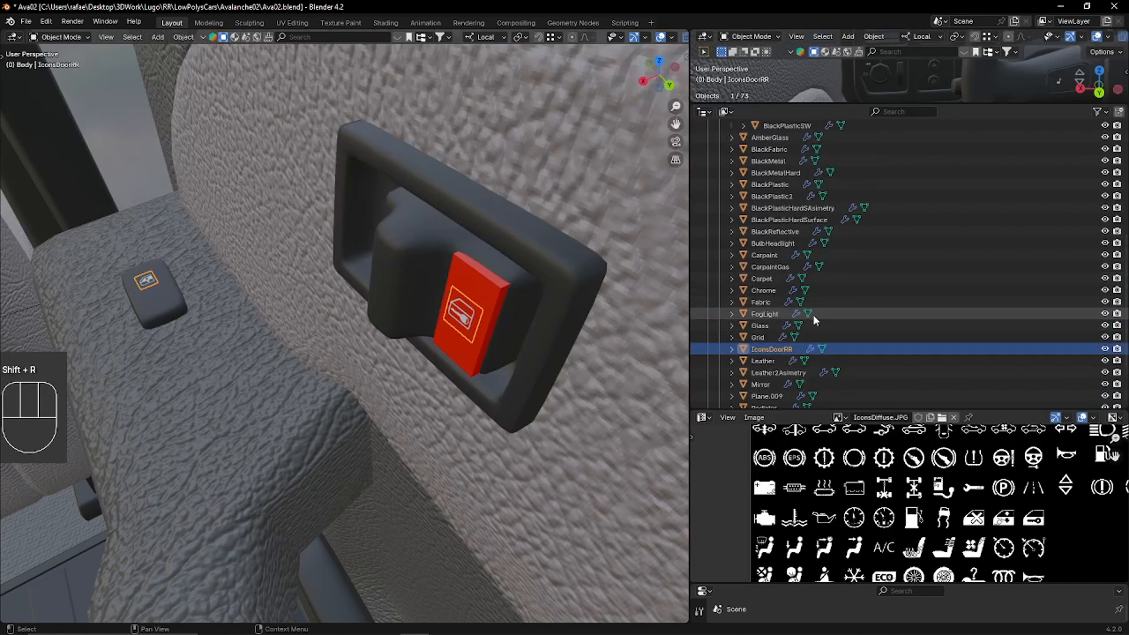
left_click_drag(781, 351, 796, 266)
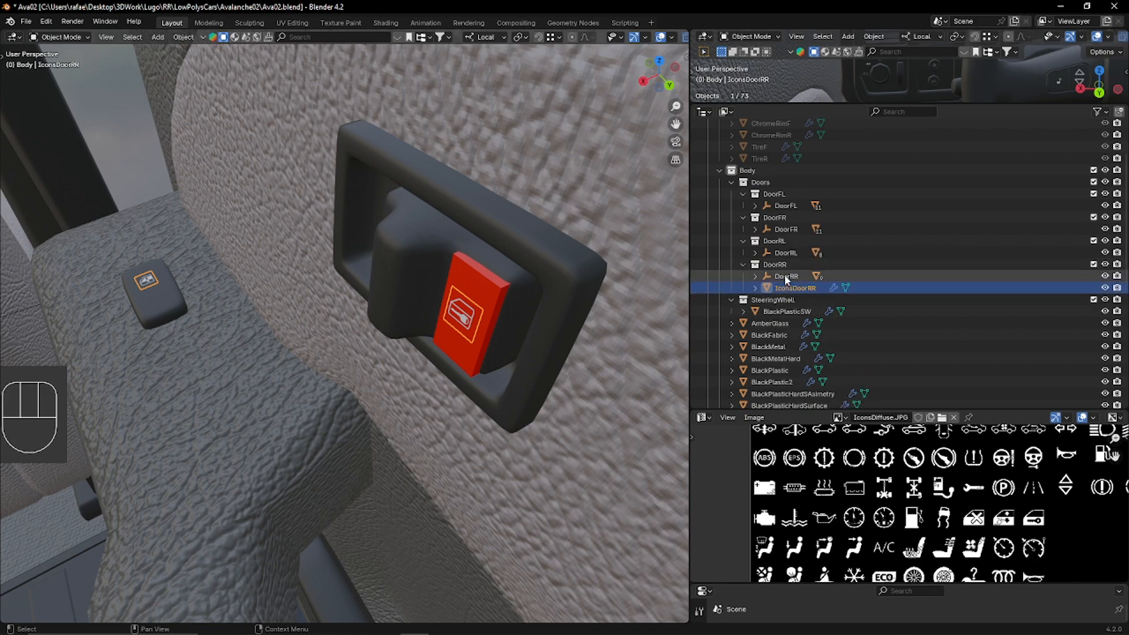
left_click(787, 276, "ctrl")
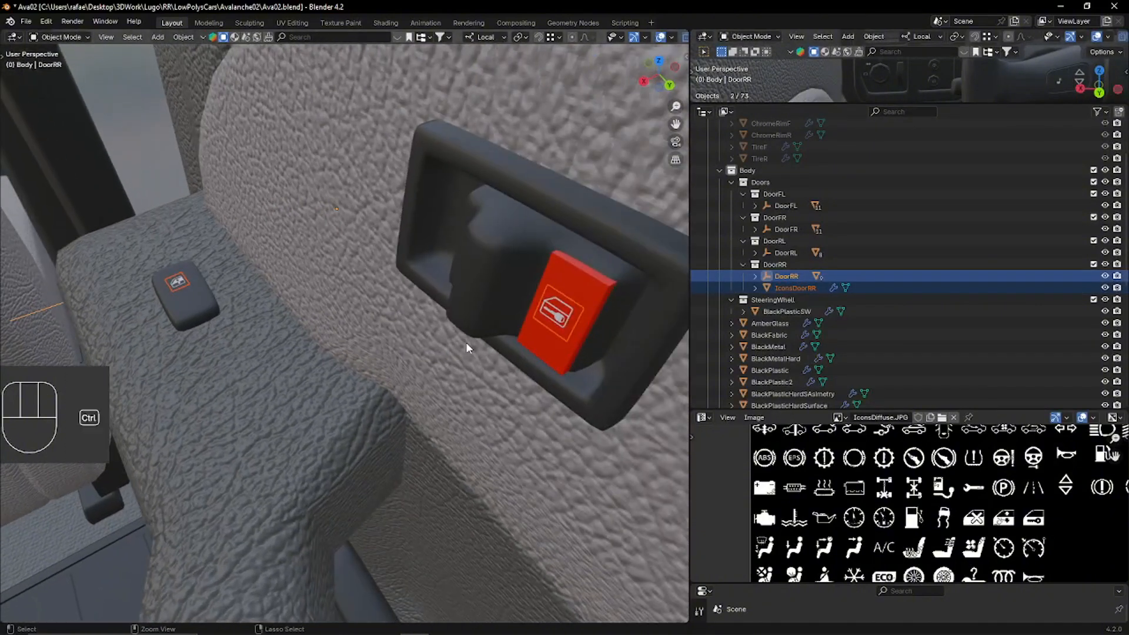
key("ctrl+p")
left_click(468, 346)
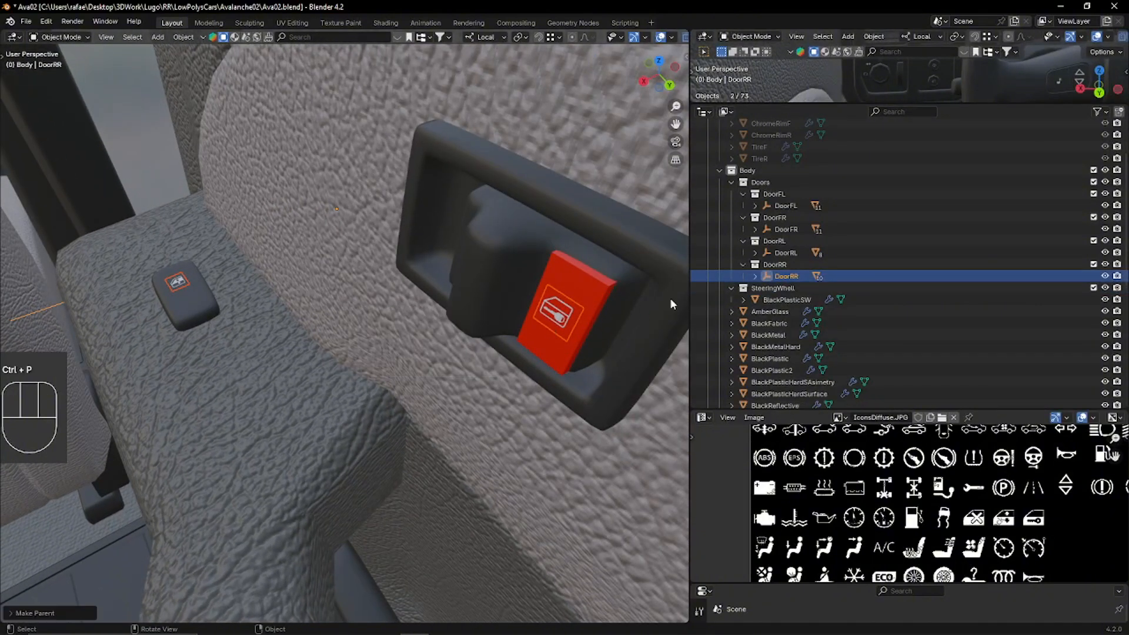
Test-rotate the DoorRR empty about local Z to check that the icons follow the door
left_click(785, 277)
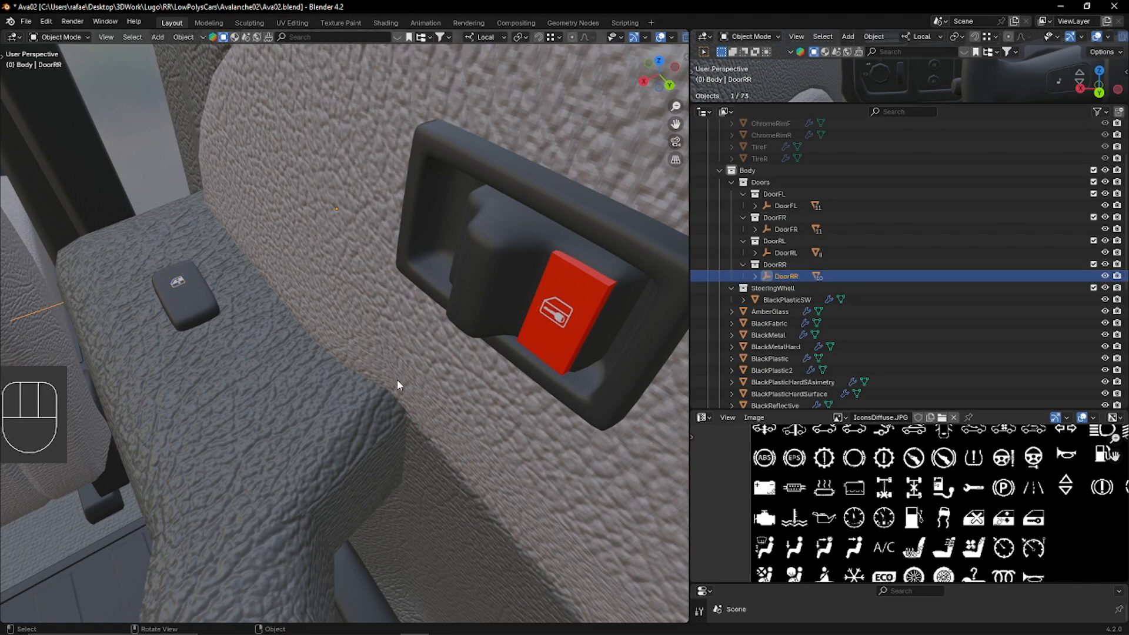
key("r")
key("z")
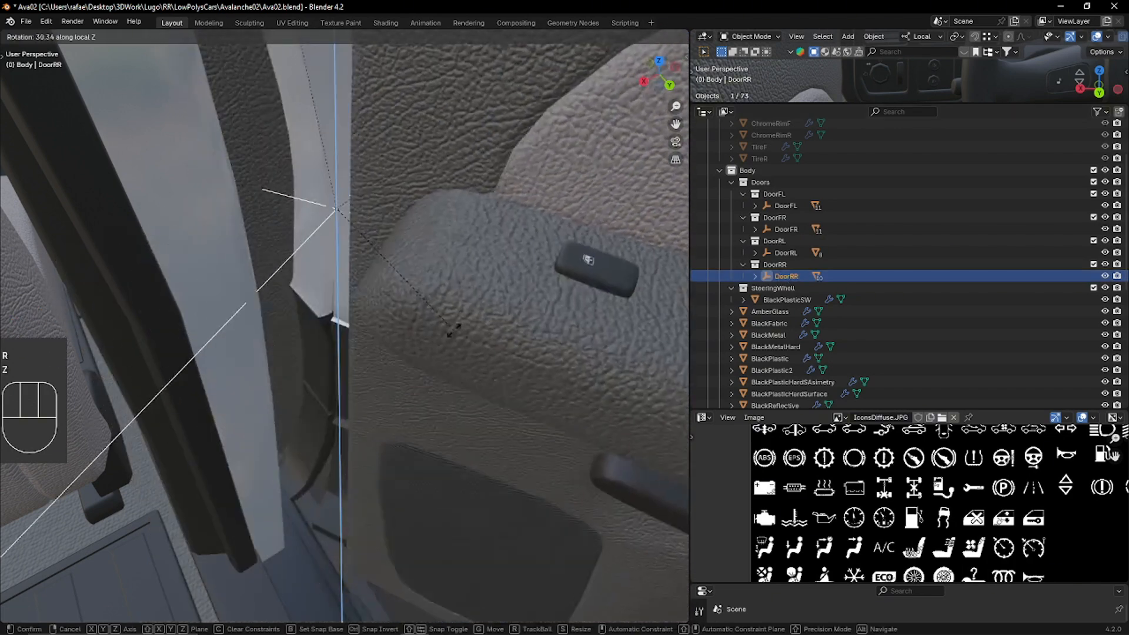
key("Escape")
Separate the rear left door's window and lock icons from the Screens mesh into their own object
scroll(415, 364, "down", 5)
middle_click_drag(401, 365, 380, 287)
scroll(530, 282, "up", 4)
scroll(395, 223, "up", 3)
scroll(379, 288, "up", 3)
middle_click_drag(468, 175, 408, 245, "shift")
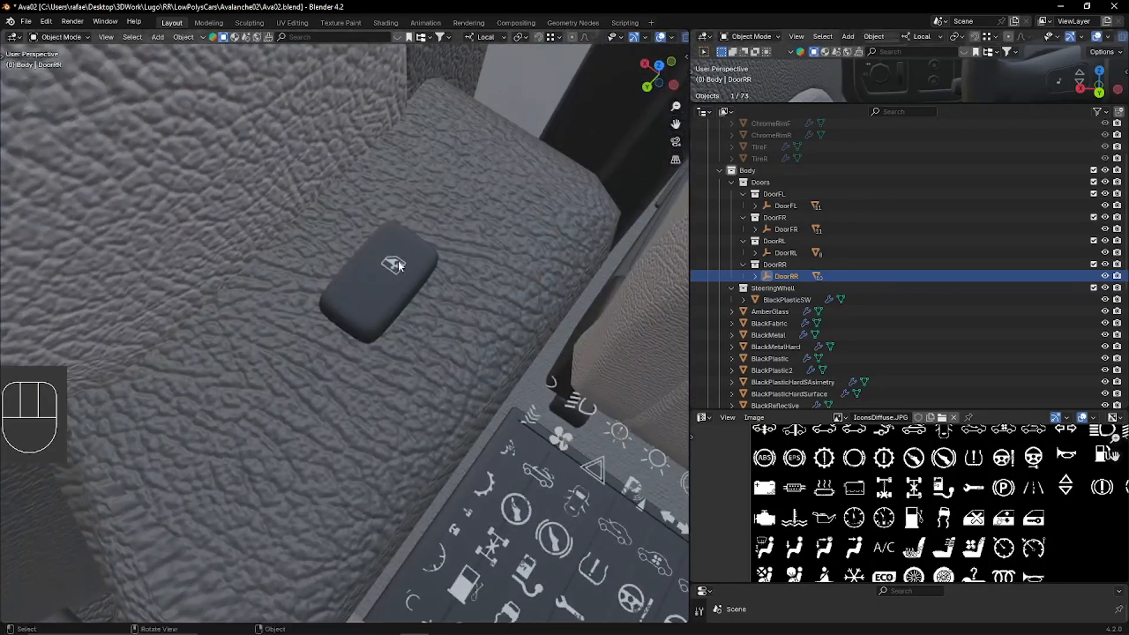
left_click(399, 266)
scroll(398, 265, "down", 4)
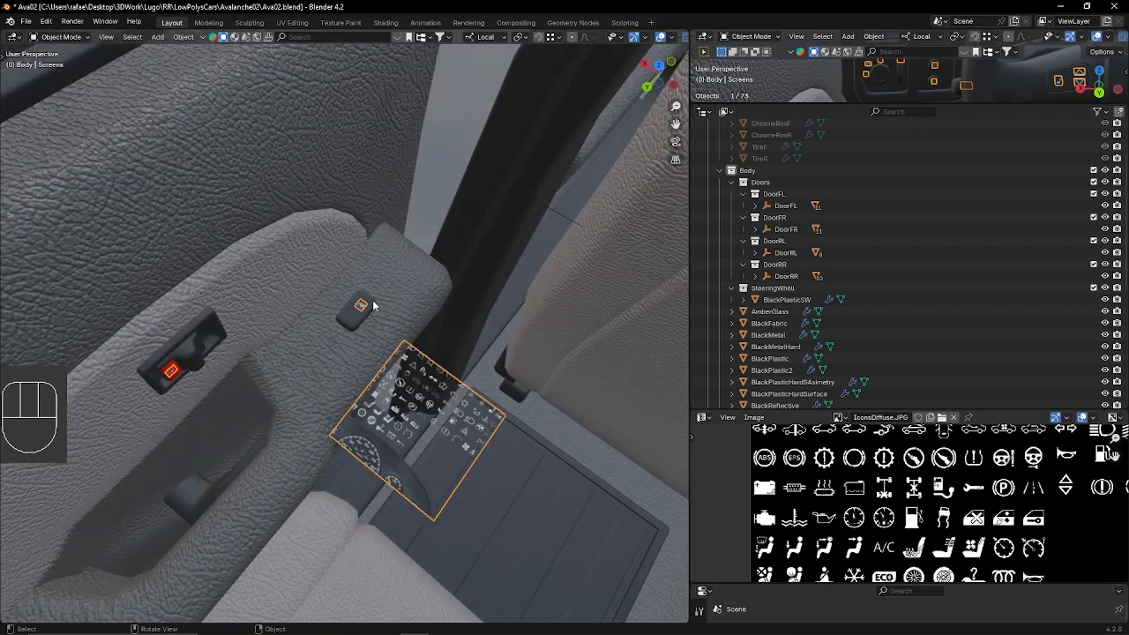
key("Tab")
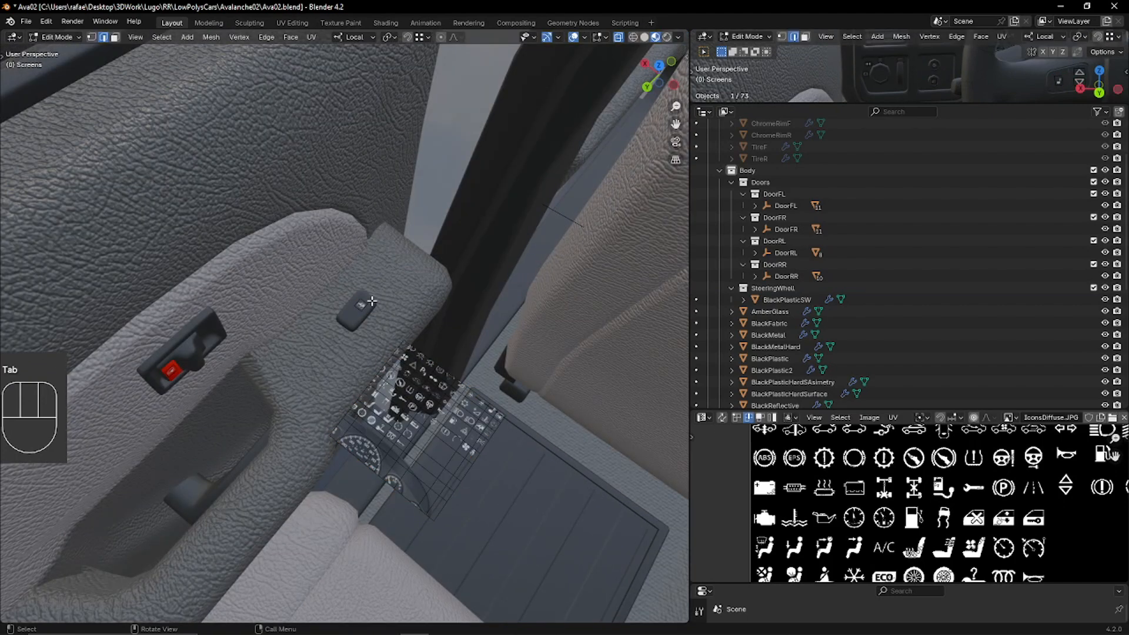
left_click(169, 375, "shift")
key("ctrl+KP_Add")
key("ctrl+KP_Add")
key("ctrl+KP_Add")
key("ctrl+KP_Add")
key("ctrl+KP_Add")
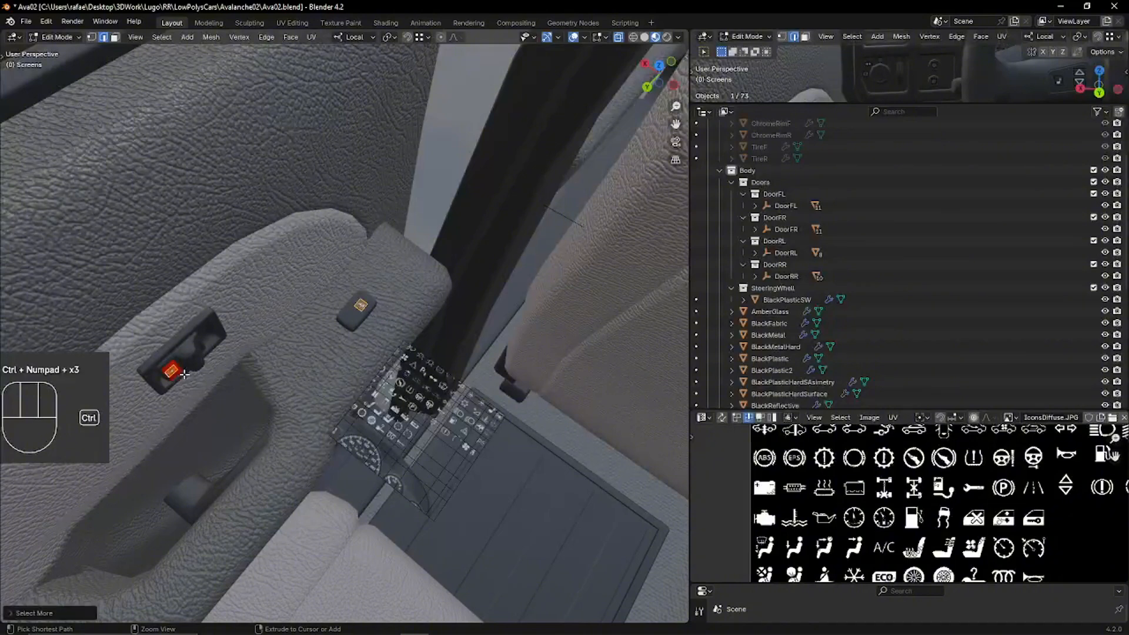
key("p")
left_click(183, 373)
key("Tab")
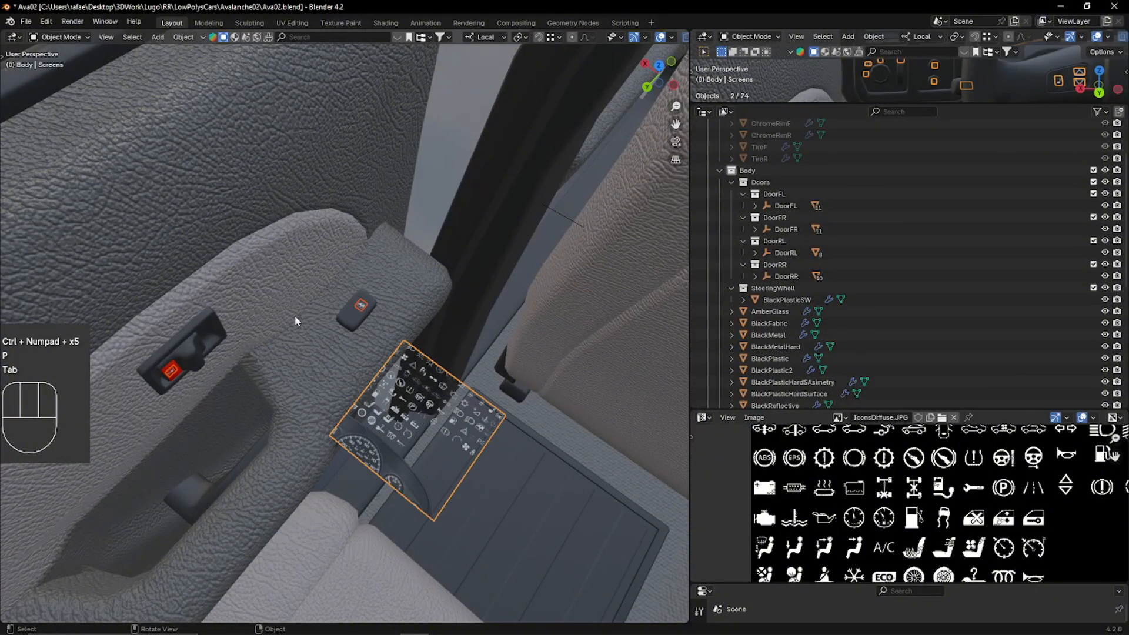
Rename the separated rear left door icon object to IconsDoorRL
left_click(361, 307)
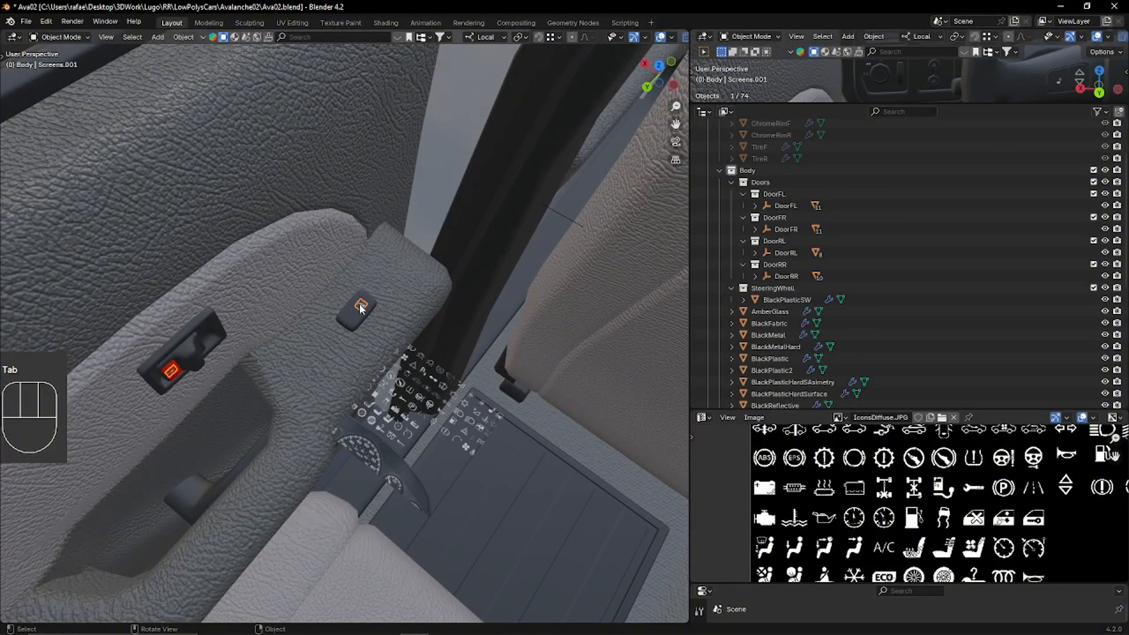
scroll(833, 235, "down", 2)
scroll(832, 311, "down", 8)
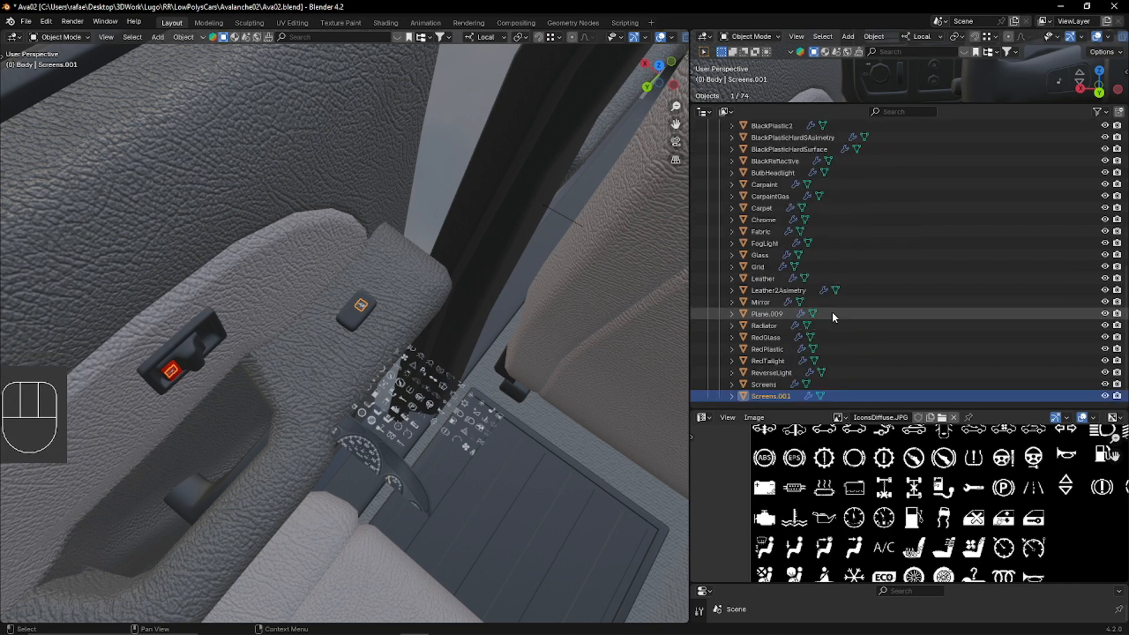
double_click(778, 397)
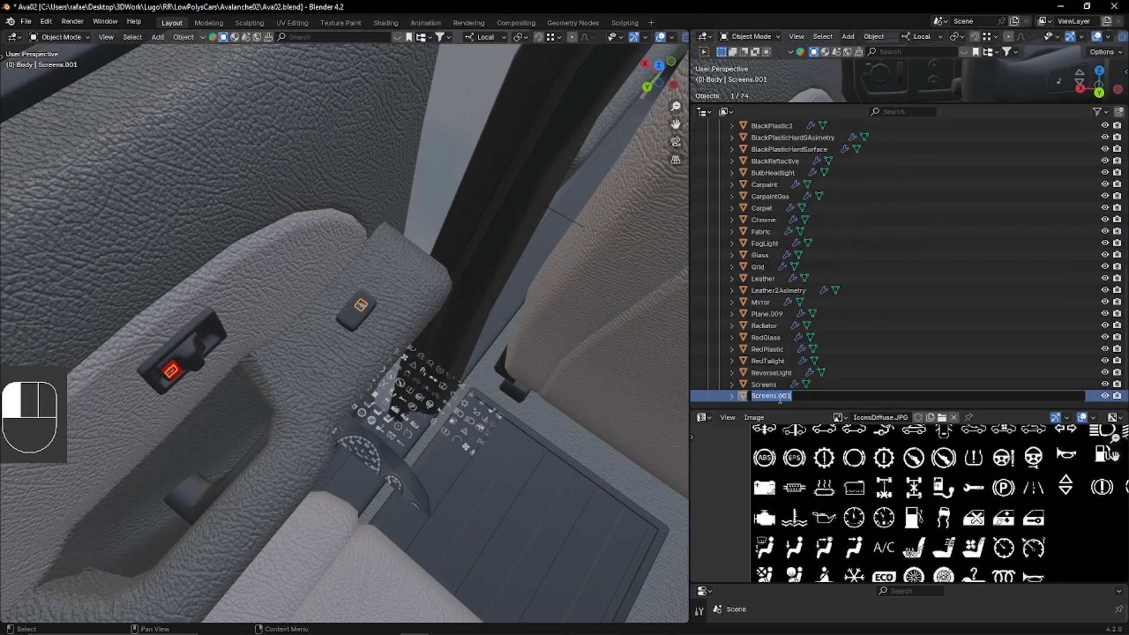
type("IconsD")
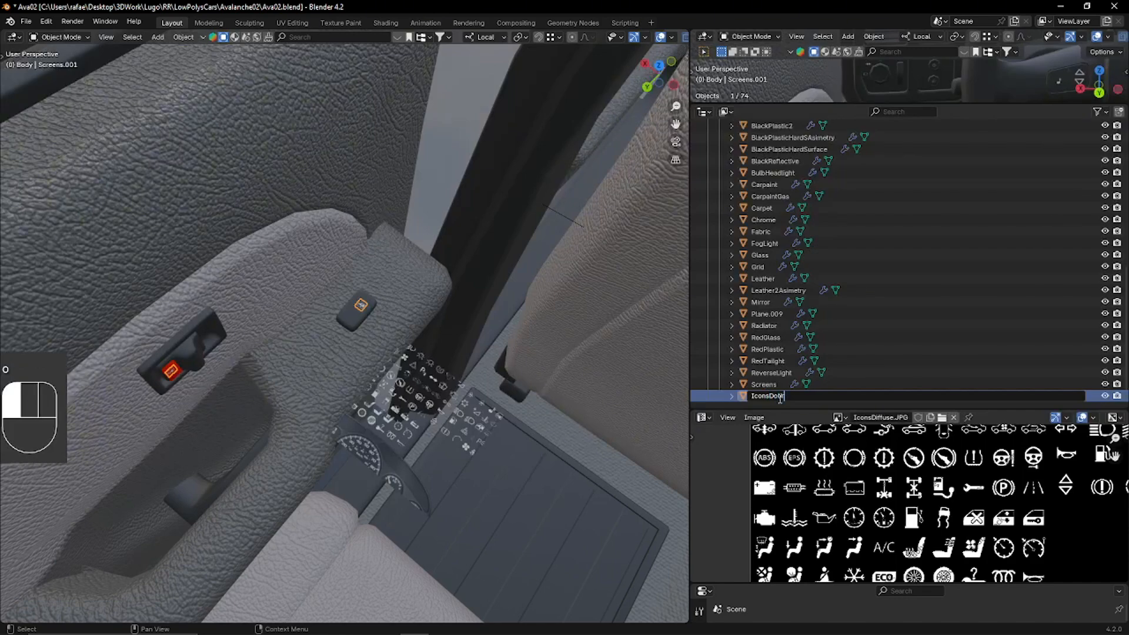
type("oorRL")
key("Return")
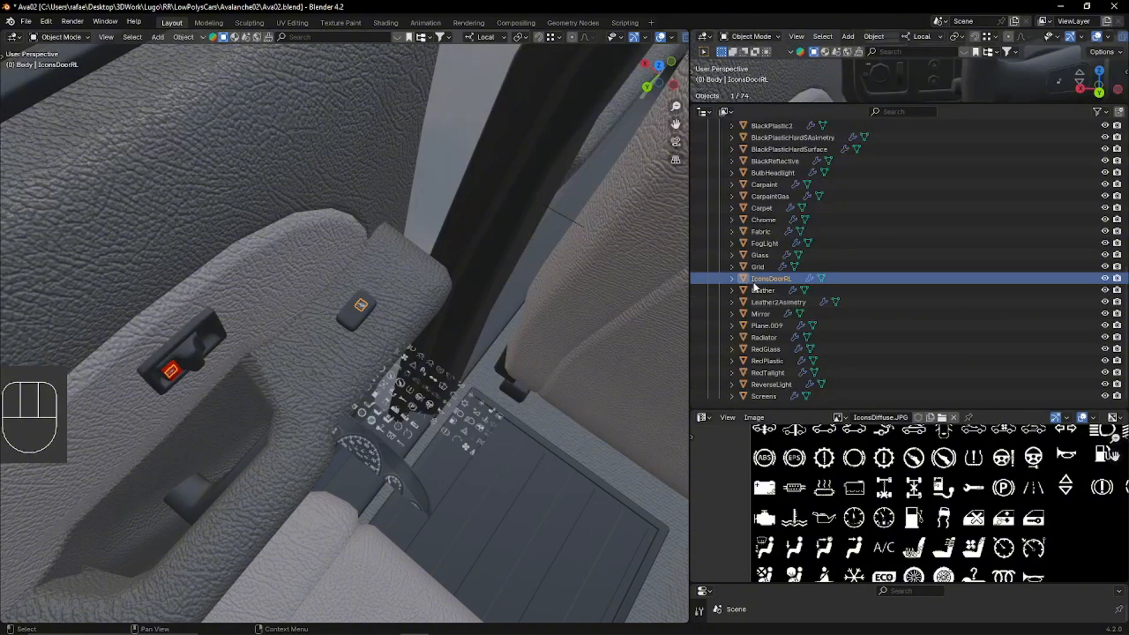
Move IconsDoorRL into the DoorRL collection and parent it to the DoorRL empty
left_click_drag(756, 281, 800, 252)
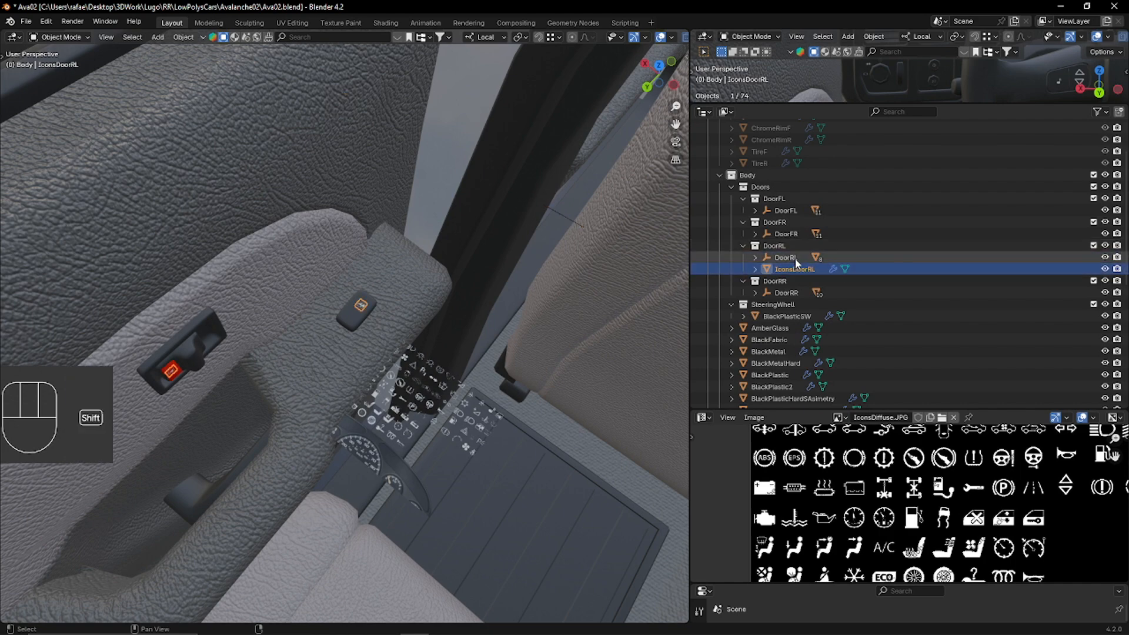
left_click(791, 261, "shift")
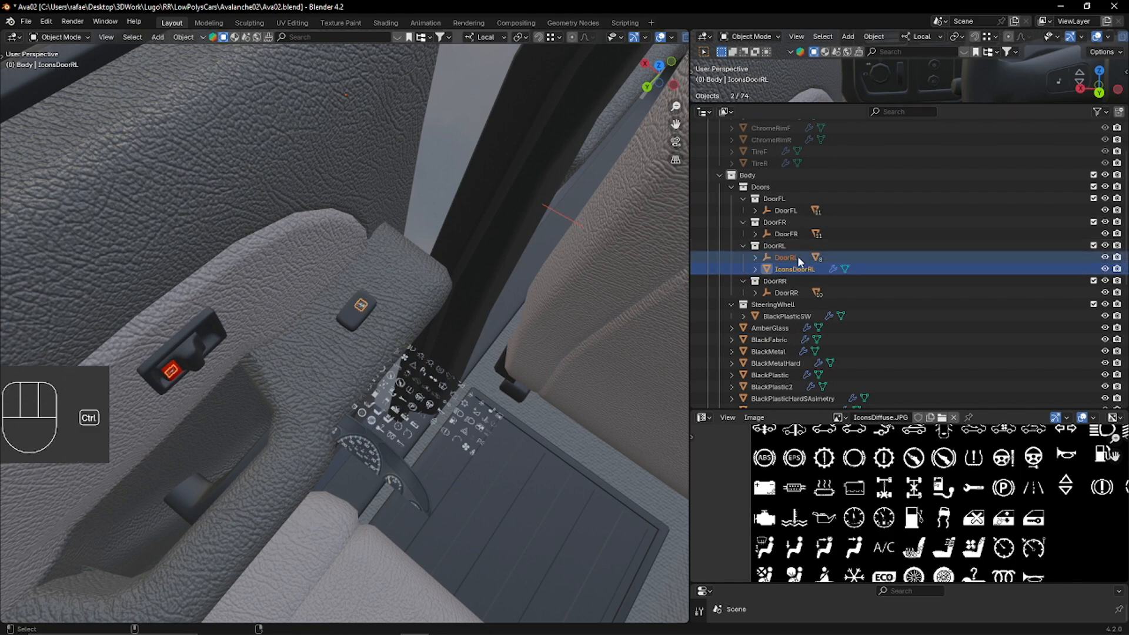
middle_click_drag(424, 312, 426, 311)
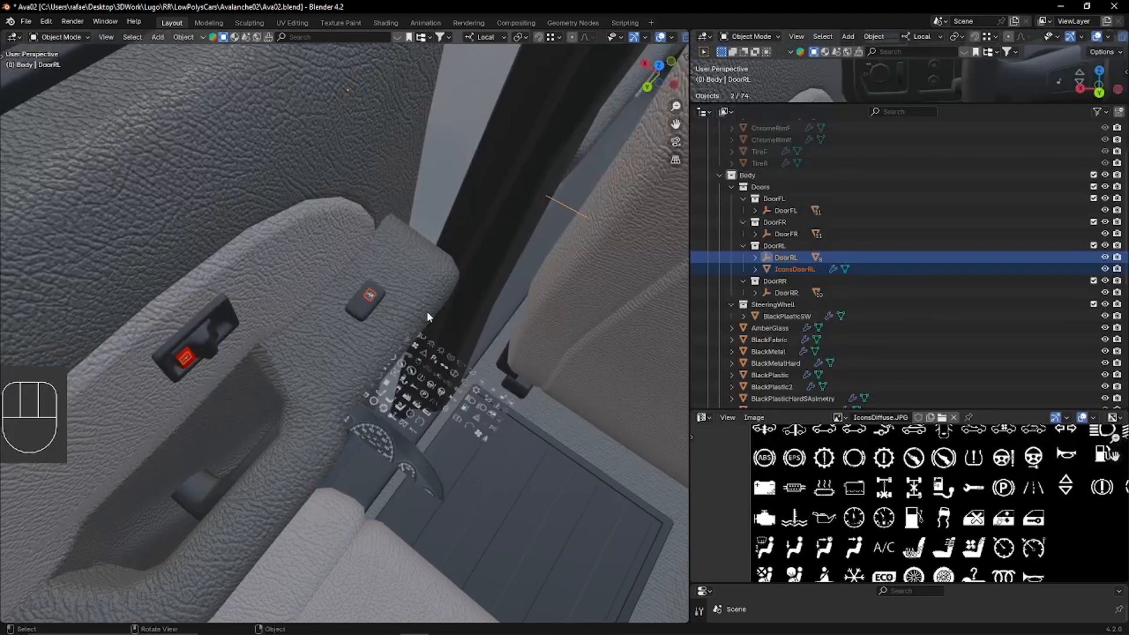
key("ctrl+p")
left_click(428, 313)
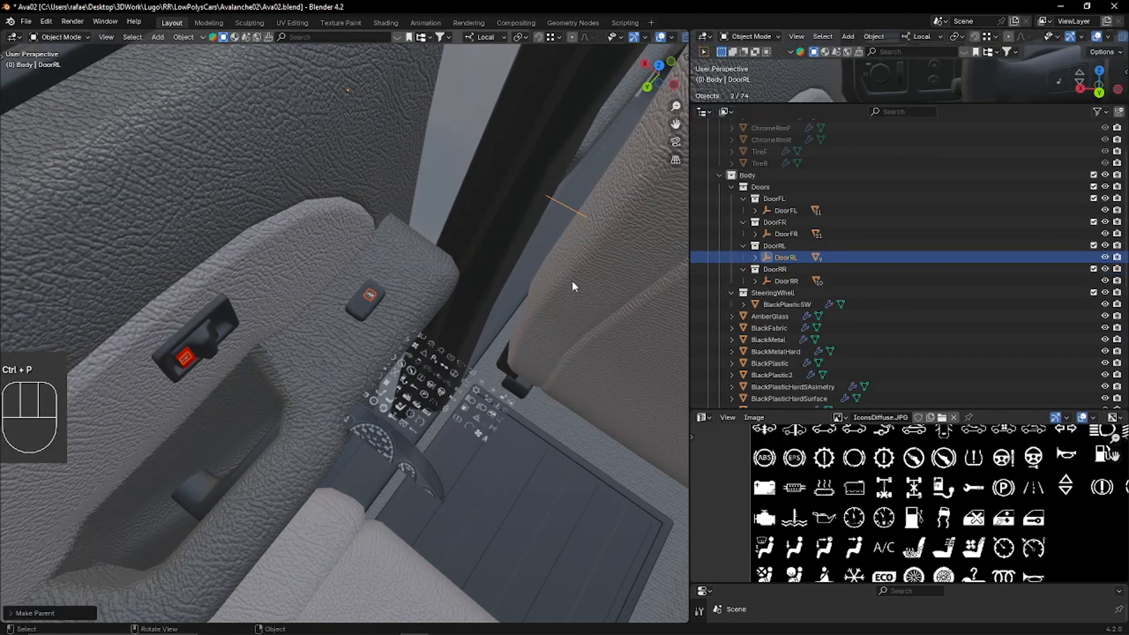
Test-rotate the DoorRL empty about local Z to check that the icons follow the door
left_click(787, 257)
key("r")
key("z")
key("z")
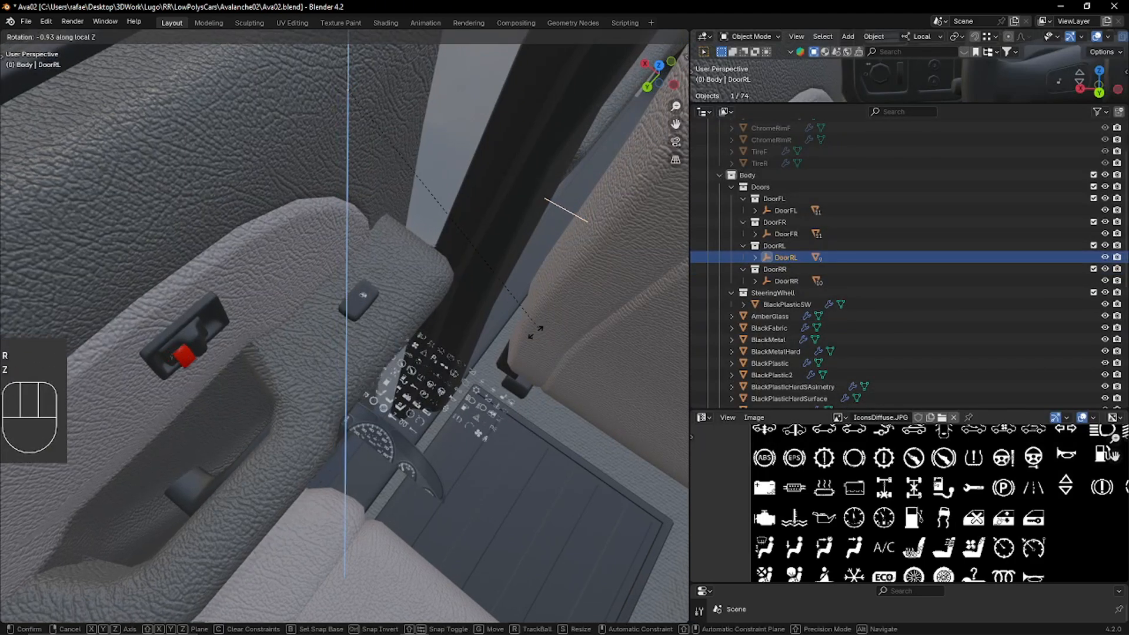
key("Escape")
Select the Screens object through the icon sheet beside the rear left door
left_click(436, 441)
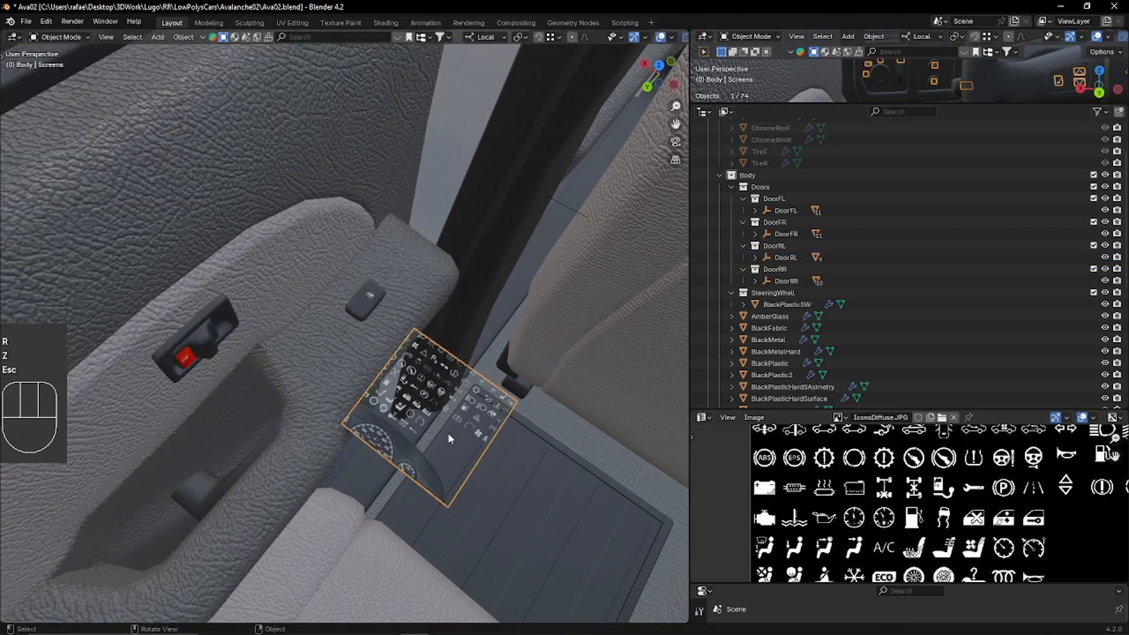
middle_click_drag(447, 432, 480, 376)
key("g")
key("x")
key("Escape")
Edit the Screens mesh, grow the selection across the whole loose icon sheet, and switch to vertex selection
scroll(371, 436, "down", 8)
key("Tab")
key("ctrl+KP_Add")
key("ctrl+KP_Add")
key("ctrl+KP_Add")
key("ctrl+KP_Add")
key("ctrl+KP_Add")
key("ctrl+KP_Add")
key("ctrl+KP_Add")
key("ctrl+KP_Add")
key("ctrl+KP_Add")
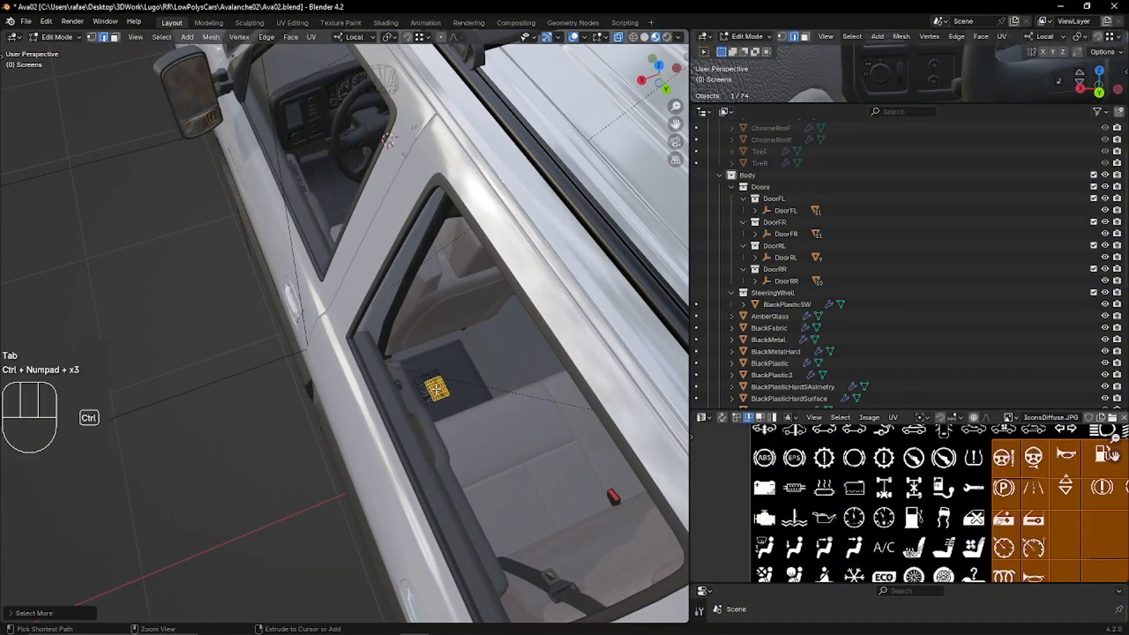
key("1")
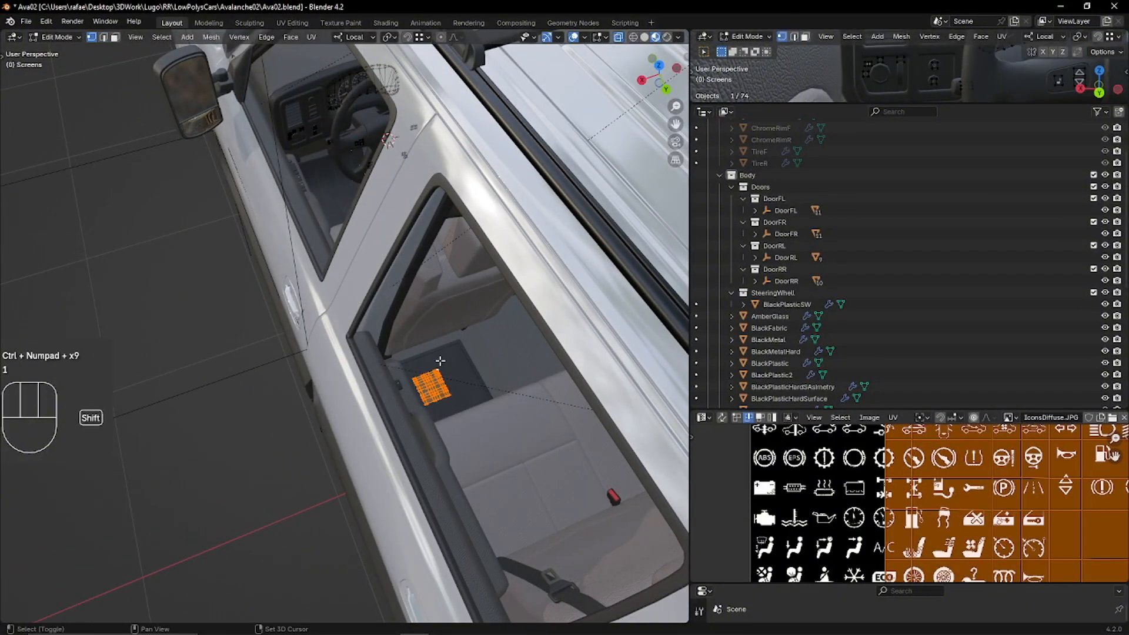
Move the icon sheet away from the rear left door to the area behind the driver's seat back
middle_click_drag(440, 362, 406, 347)
middle_click_drag(406, 347, 381, 391, "shift")
scroll(356, 393, "up", 5)
key("g")
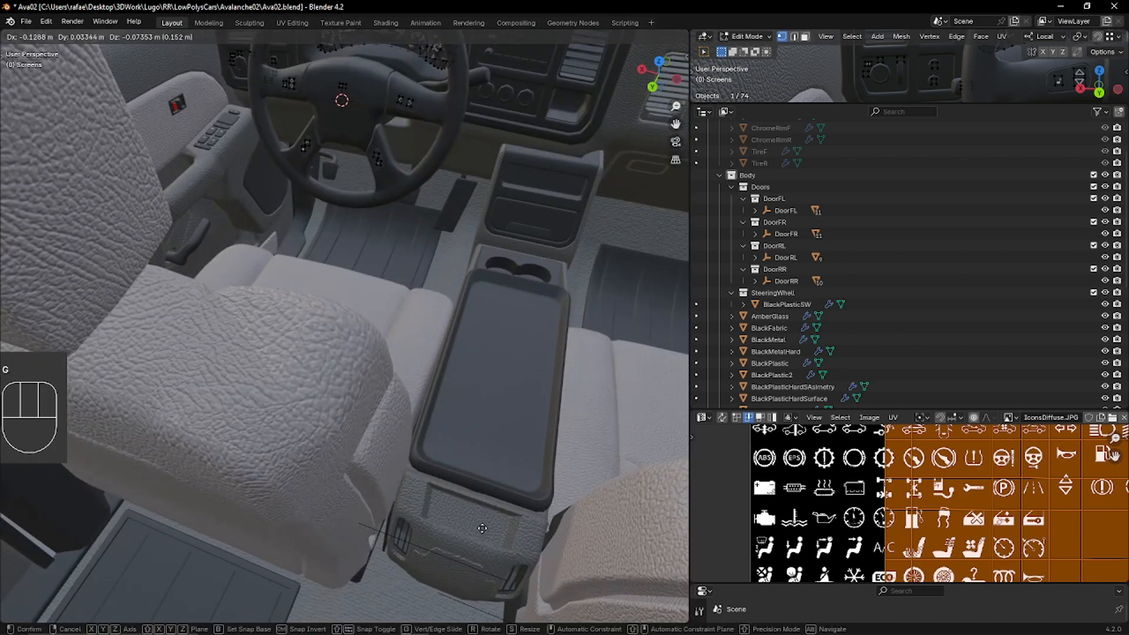
left_click(376, 480)
middle_click_drag(318, 479, 416, 453, "shift")
key("g")
left_click(582, 373)
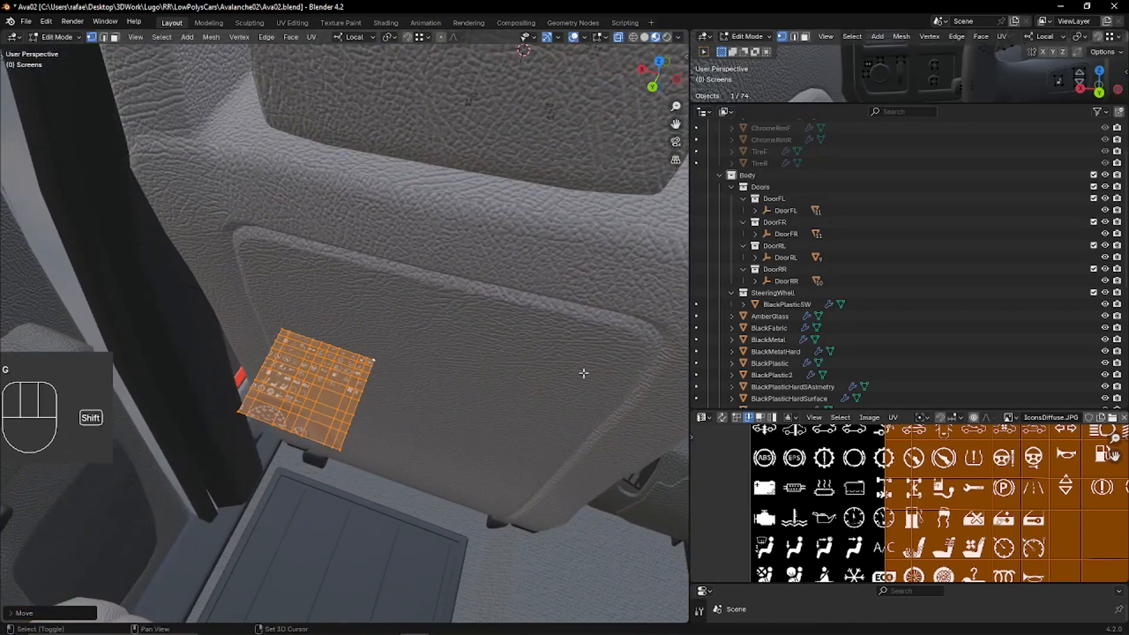
Shift the icon sheet along local X and local Y to bring it forward over the driver's seat area
middle_click_drag(582, 373, 424, 433, "shift")
key("g")
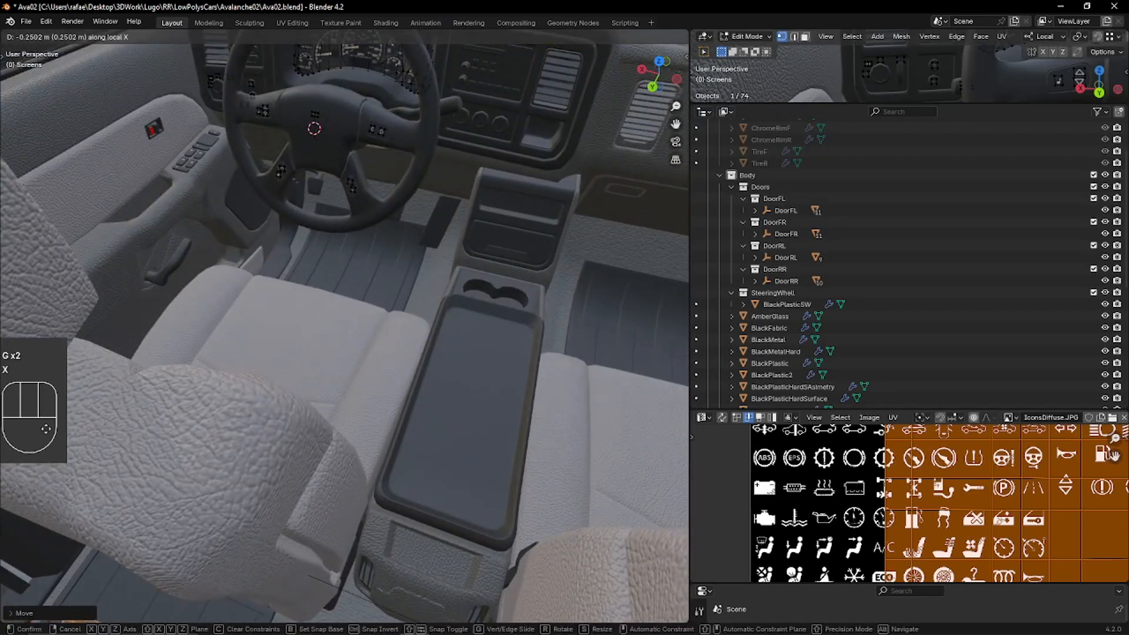
key("x")
key("g")
key("y")
left_click(478, 107)
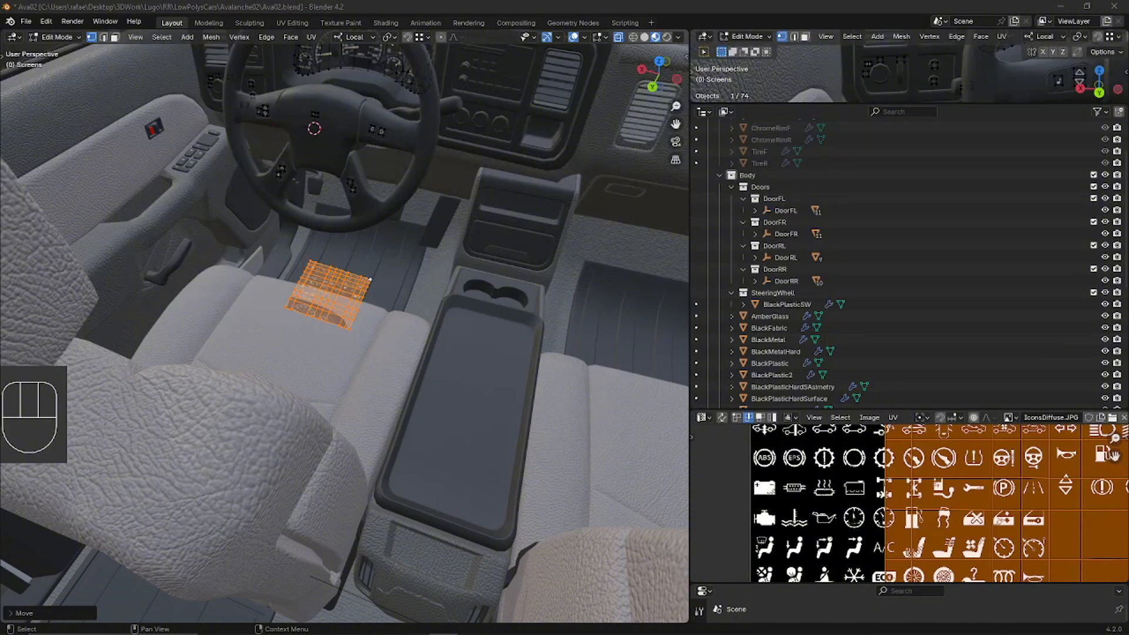
Move the icon sheet towards the middle of the dashboard, checking its position from a second view angle
middle_click_drag(433, 295, 362, 360, "shift")
key("g")
left_click(573, 249)
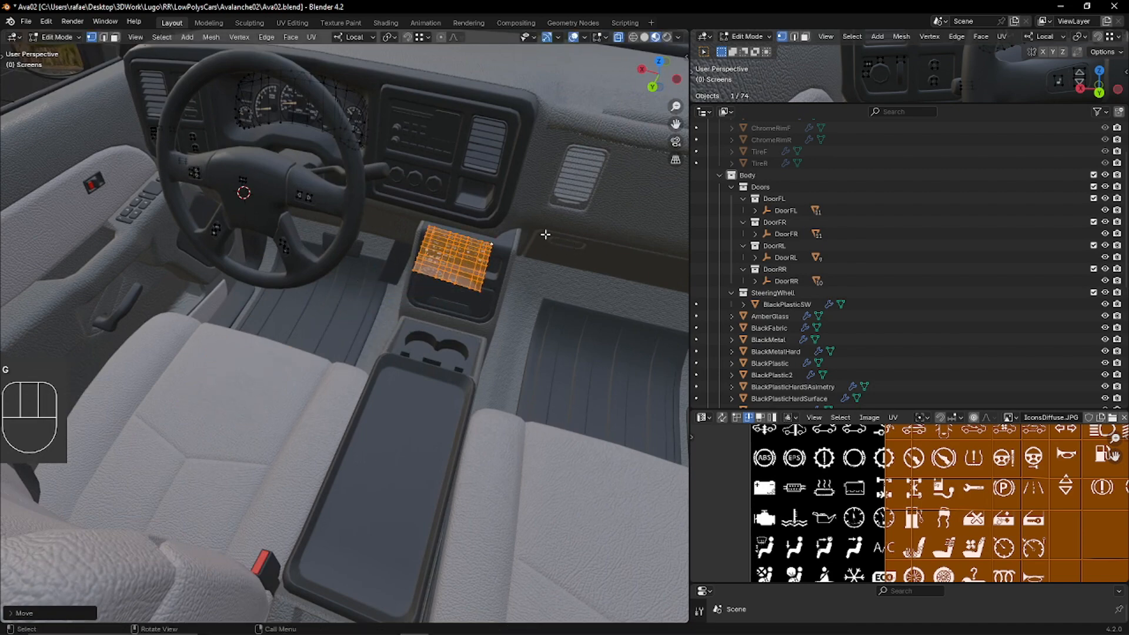
middle_click_drag(545, 234, 436, 321)
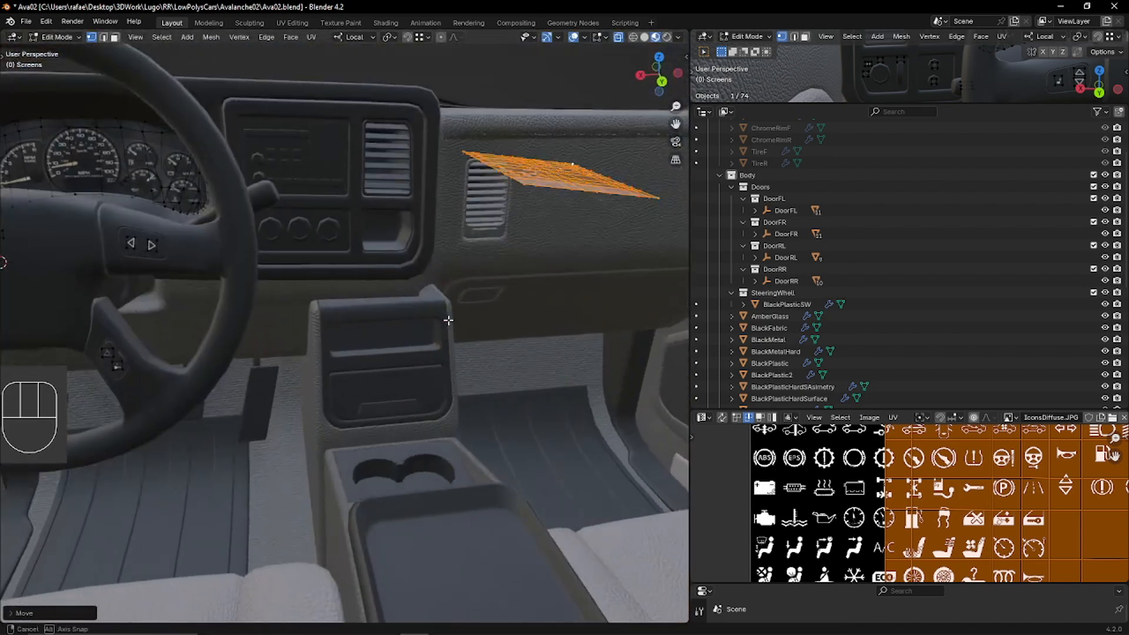
key("g")
left_click(207, 393)
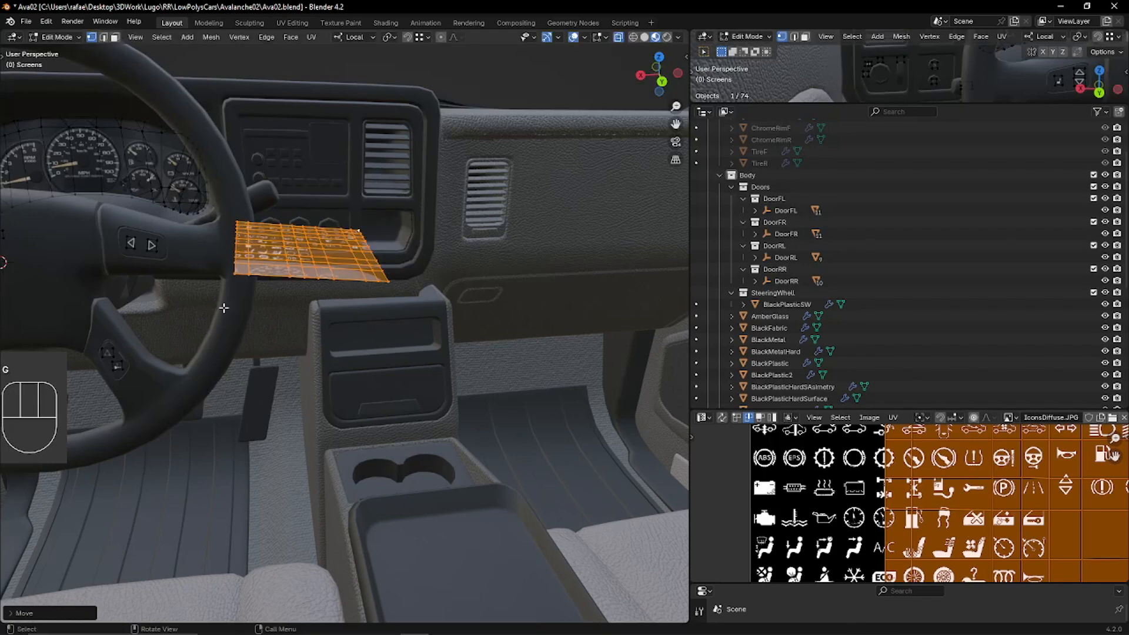
Turn on snapping and snap the icon sheet onto the climate control panel below the radio
middle_click_drag(207, 393, 169, 416)
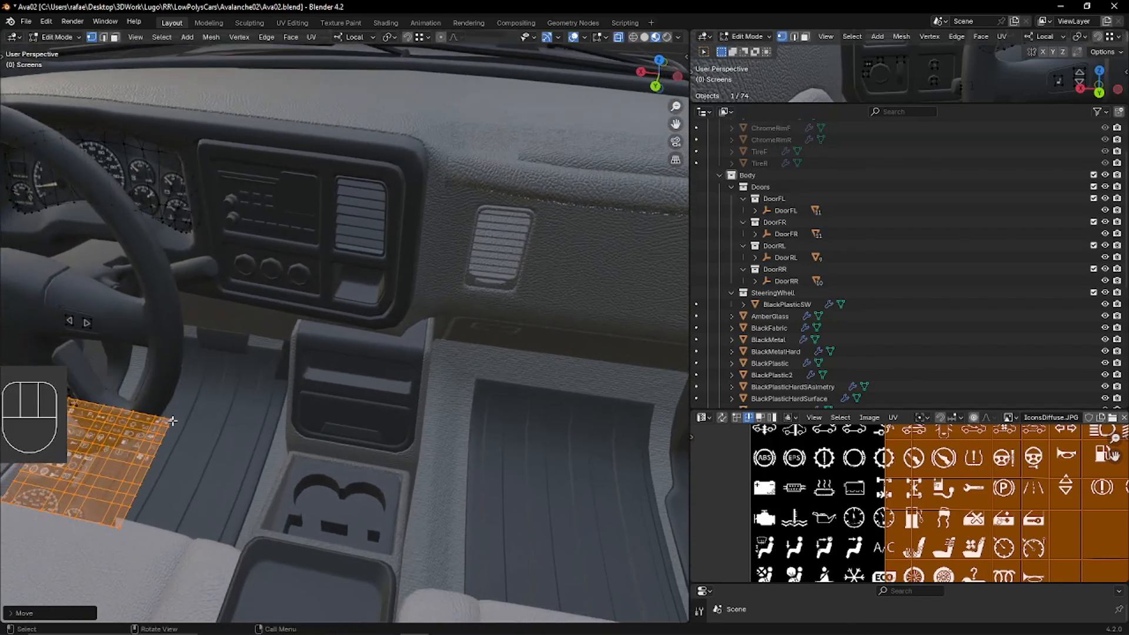
left_click(174, 420, "shift")
key("shift+Tab")
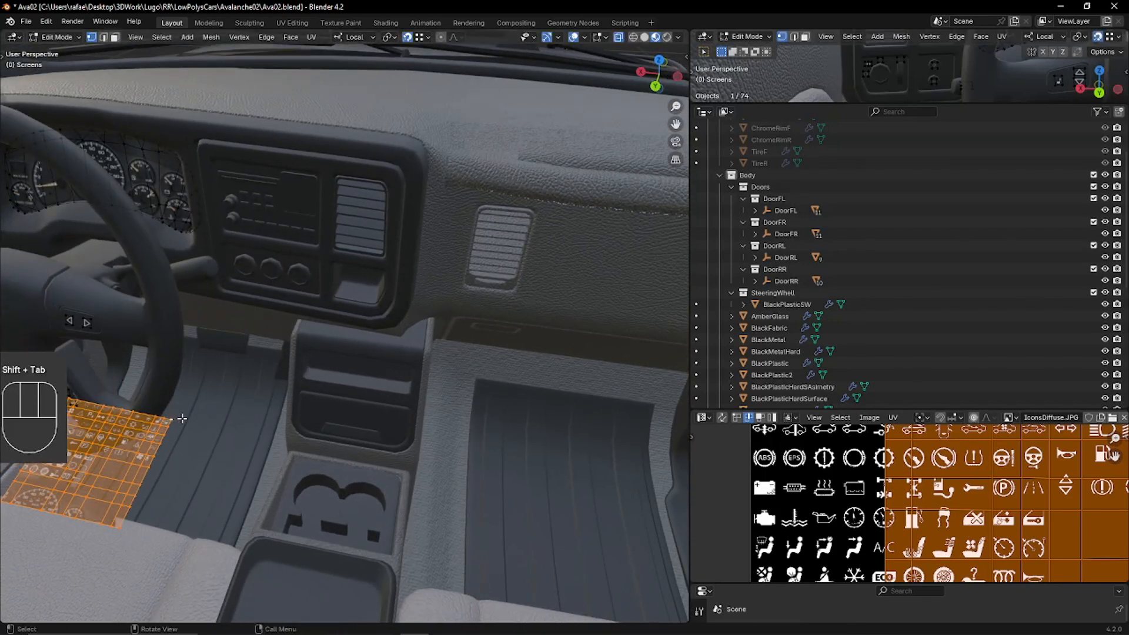
key("g")
left_click(297, 274)
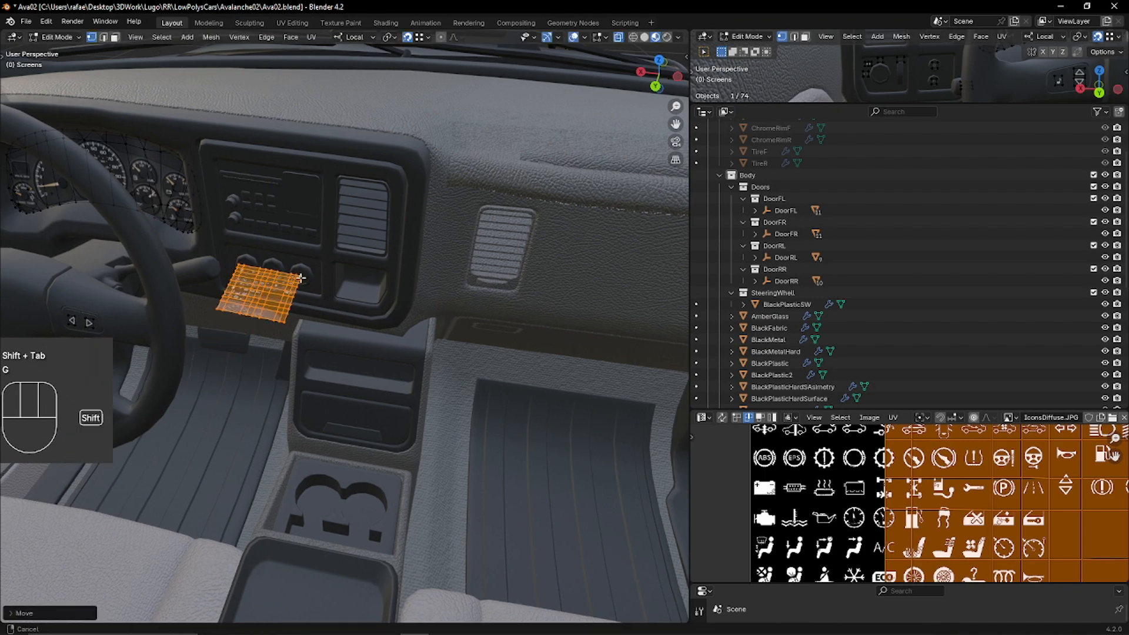
Switch to solid shading without X-ray and rotate the icon sheet about local X to stand upright against the dashboard
mouse_move(297, 274)
middle_mouse_down("ctrl")
mouse_move(326, 284)
mouse_move(316, 233)
mouse_move(324, 277)
middle_mouse_up("ctrl")
key("z")
middle_click_drag(388, 307, 403, 352, "ctrl")
key("alt+z")
key("r")
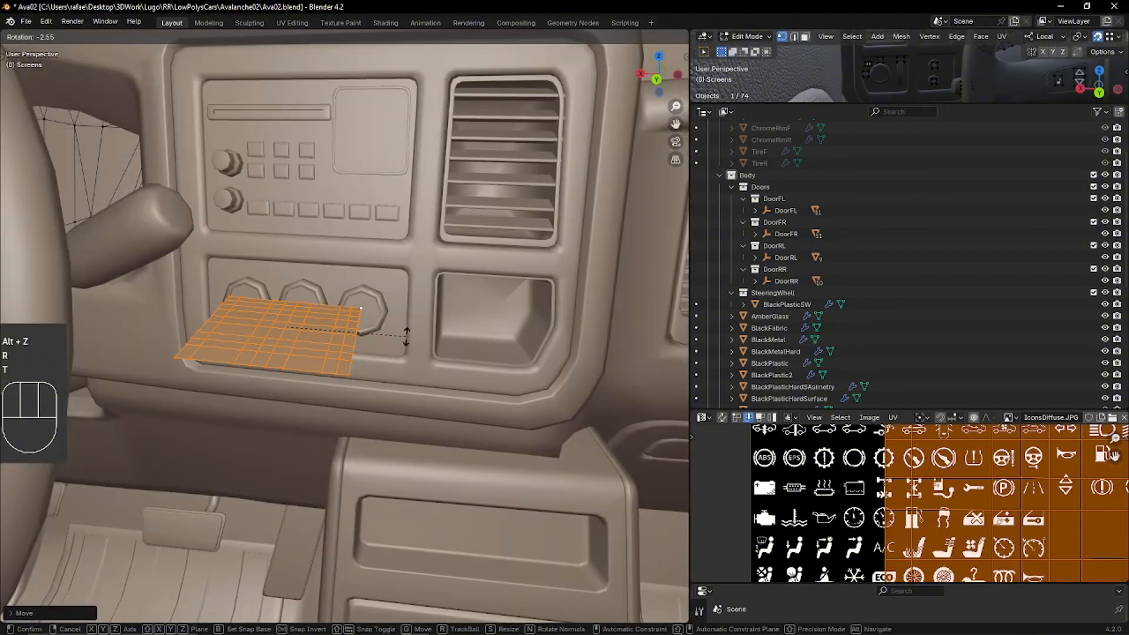
key("x")
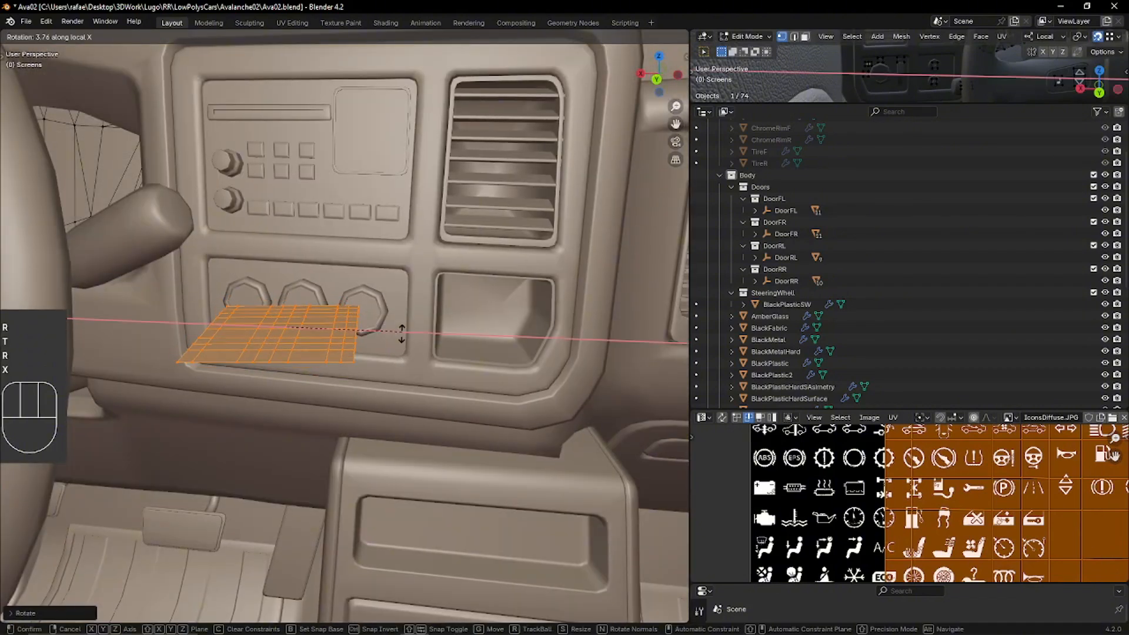
left_click(302, 238)
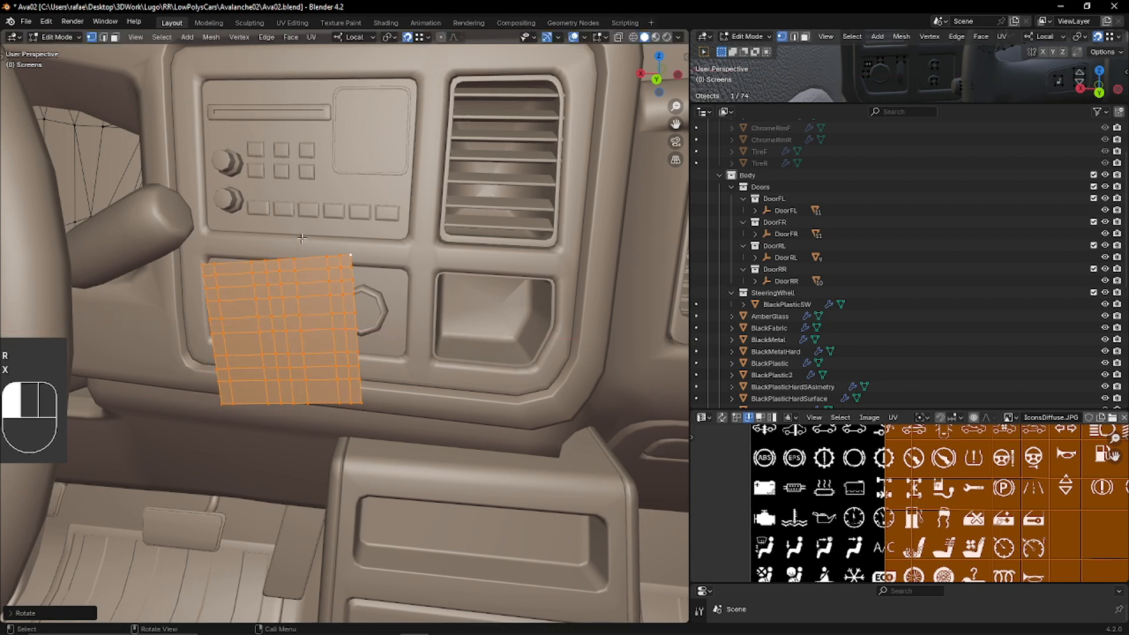
Rotate the icon sheet about local Y to level it with the climate panel, and raise it along local Z
key("r")
key("y")
left_click(367, 283)
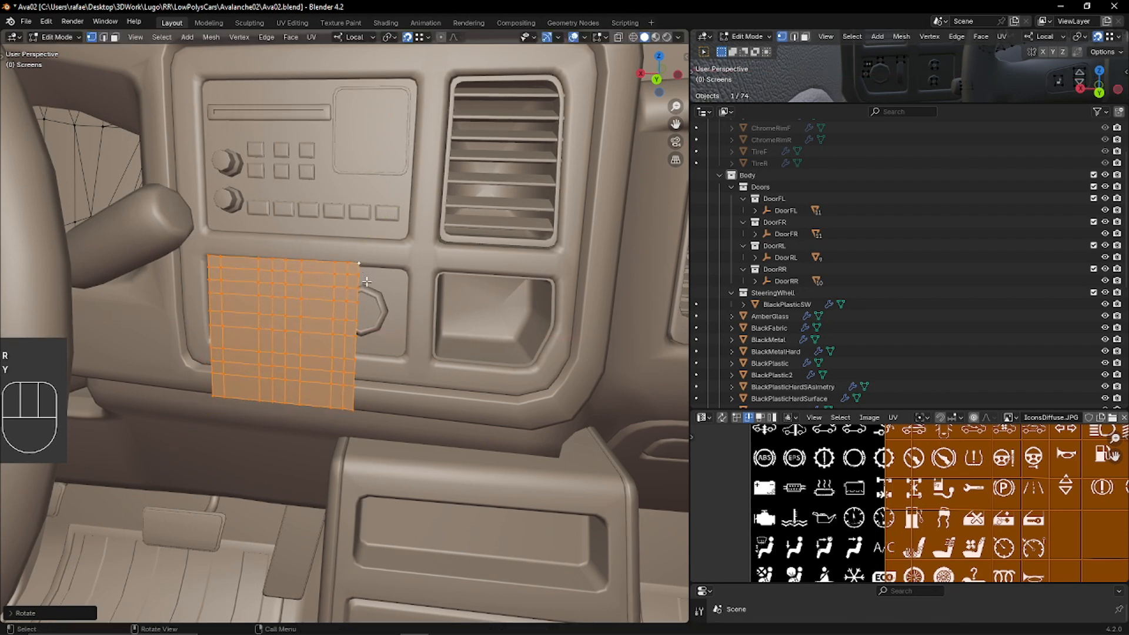
key("g")
key("z")
left_click(369, 243)
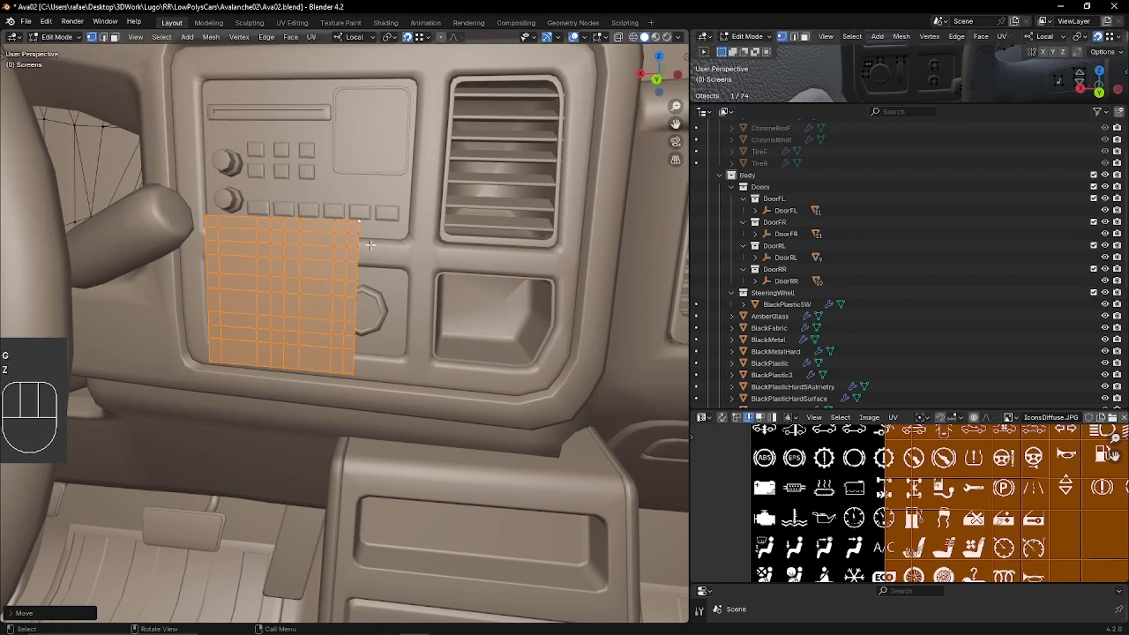
Push the icon sheet along local Y into the climate panel's face with snapping turned off
key("g")
key("y")
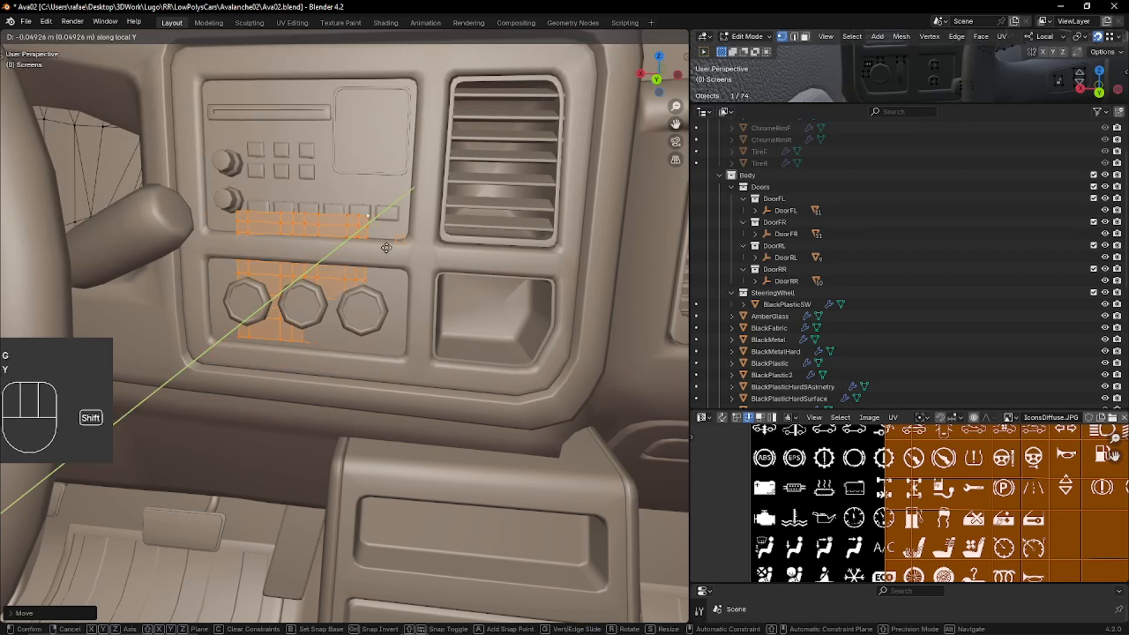
key("shift+Tab")
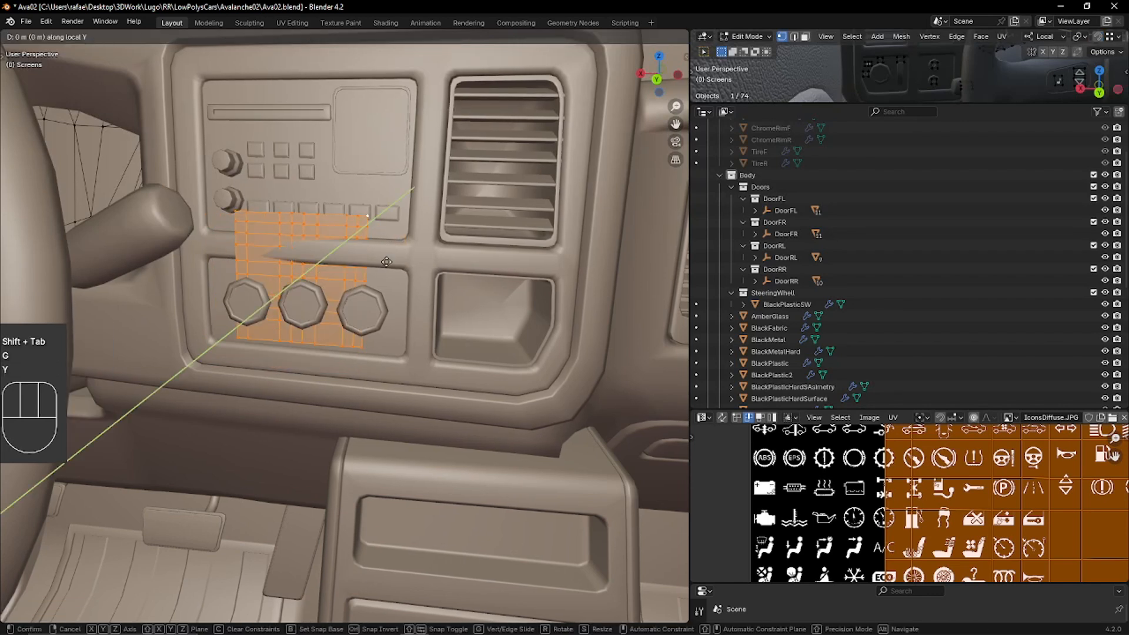
left_click(387, 263)
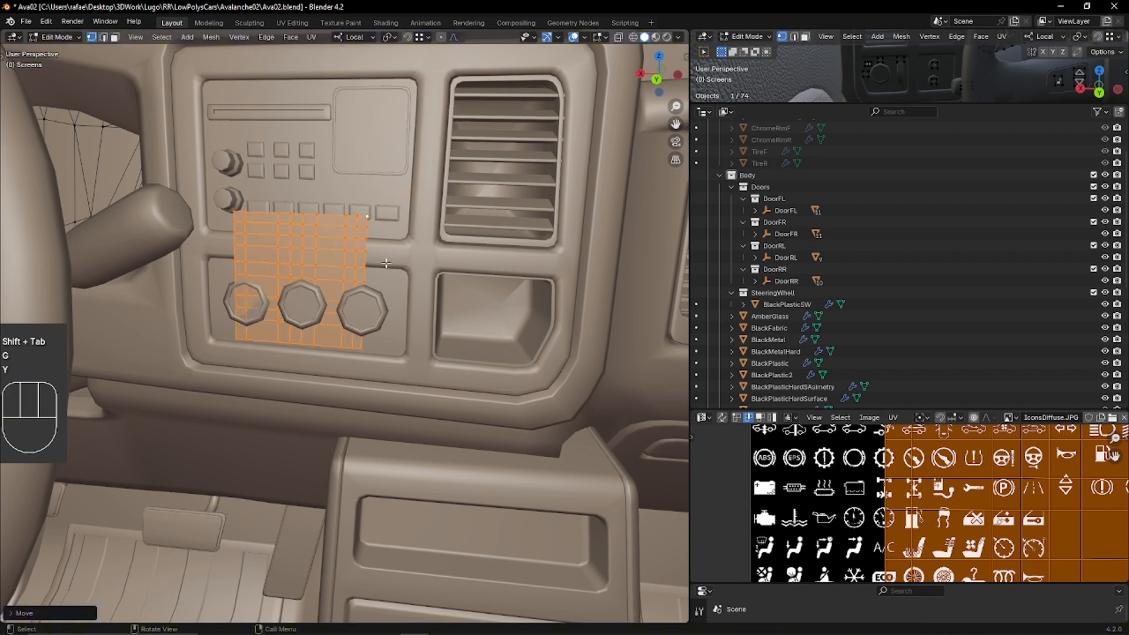
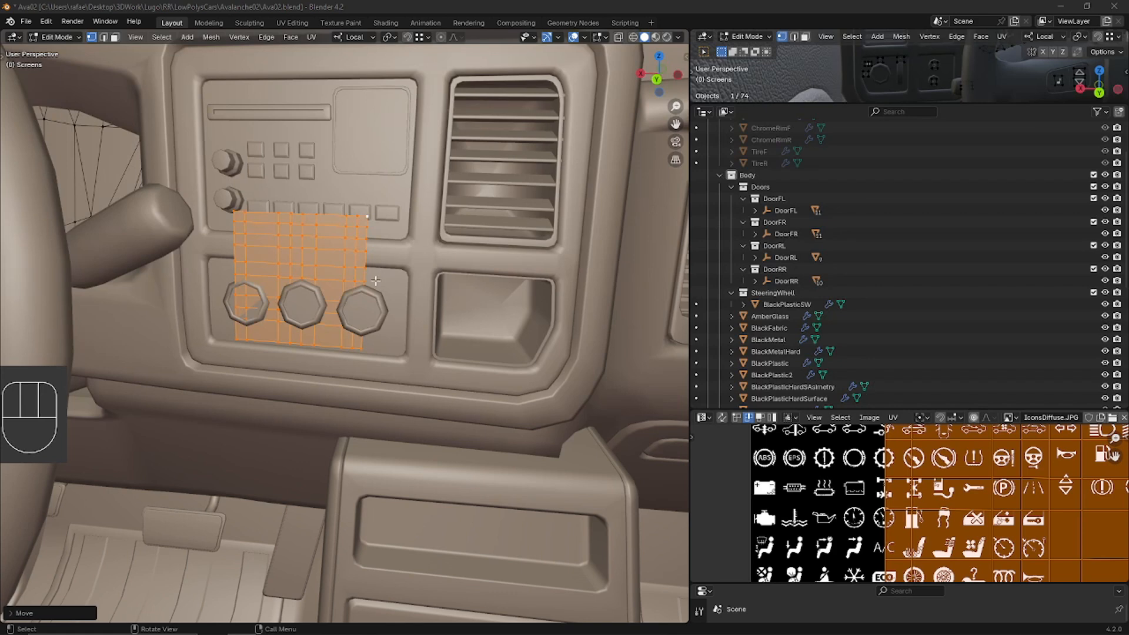
Nudge the icon sheet along local Y and rotate it slightly about local Z to run parallel to the dashboard face
middle_click_drag(375, 281, 360, 310, "shift")
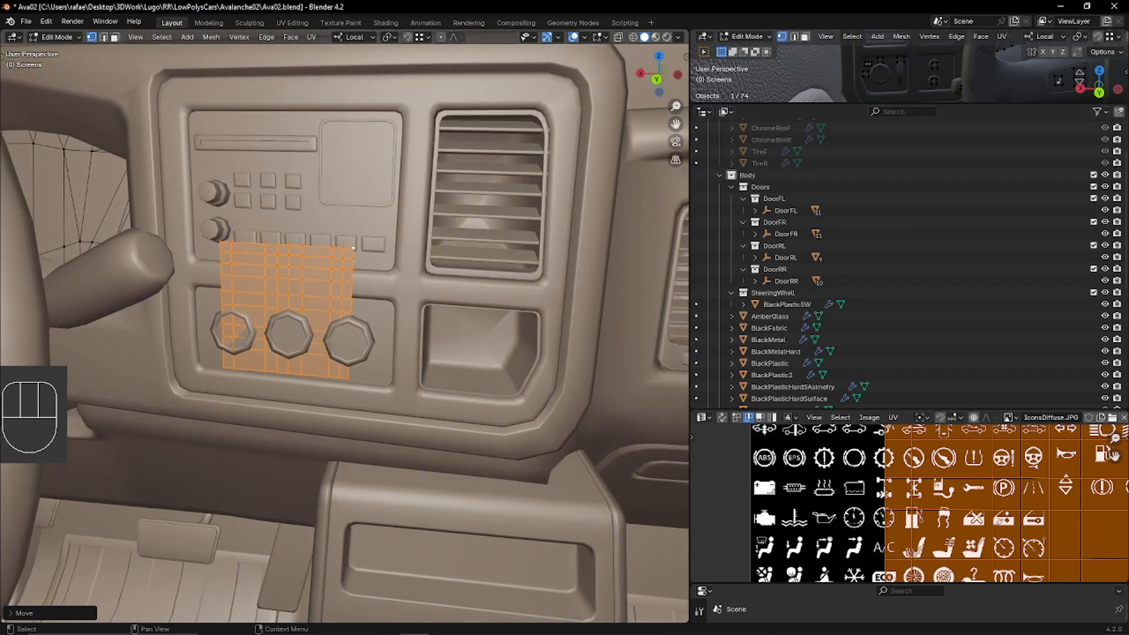
key("alt+Tab")
middle_click_drag(341, 330, 366, 349, "shift")
key("g")
key("y")
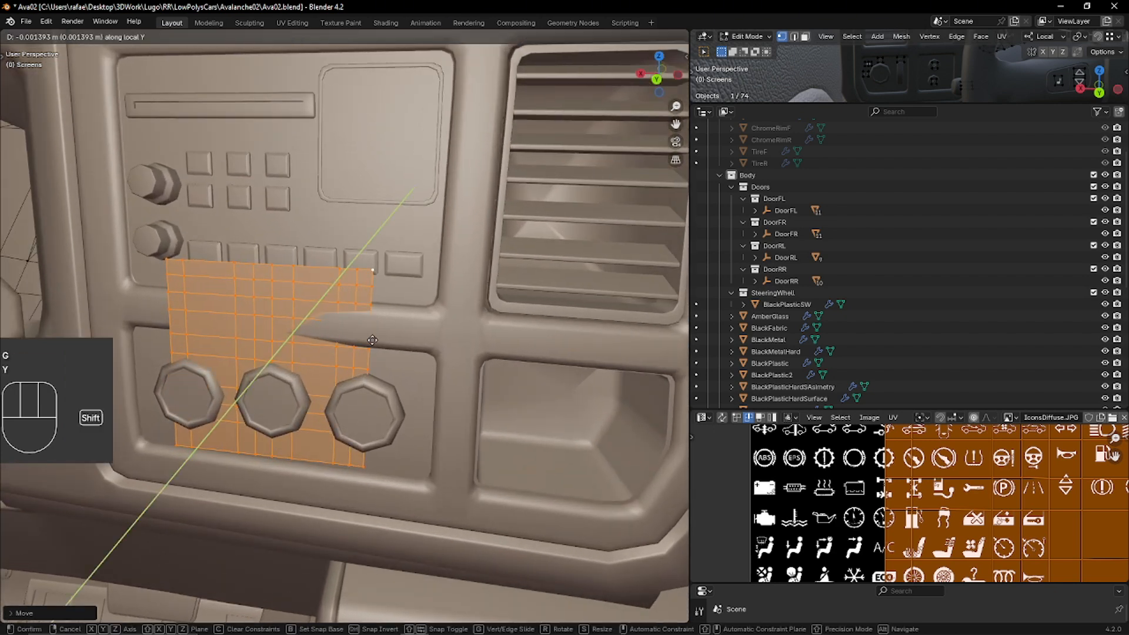
left_click(366, 349)
key("r")
key("z")
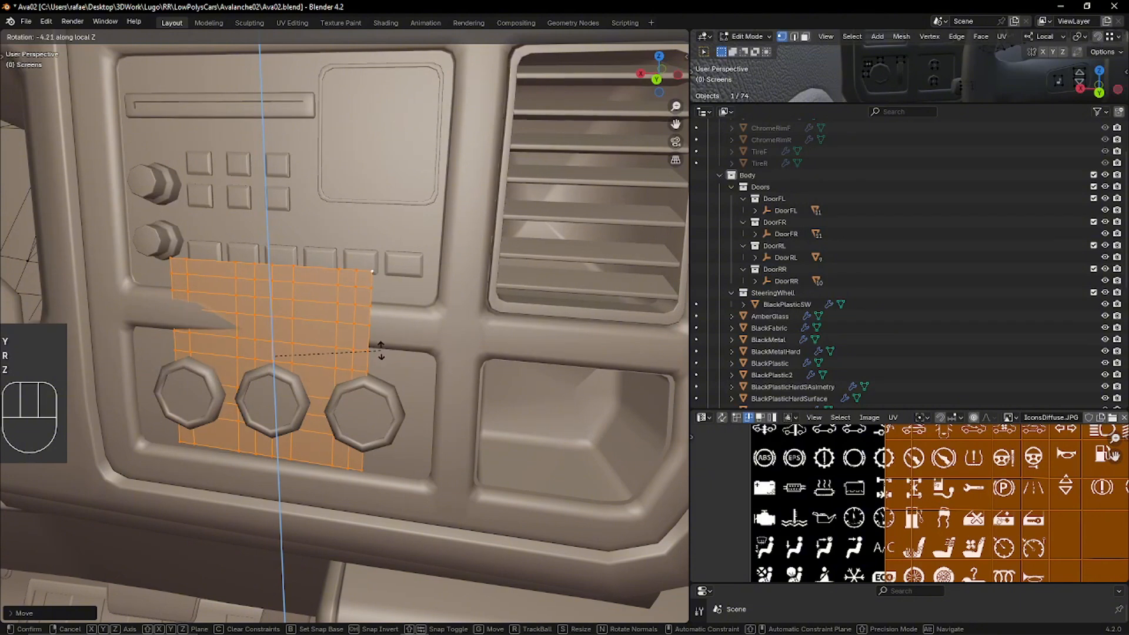
left_click(381, 340)
Lower the icon sheet along local Z clear of the radio's button row and readjust its depth along local Y
key("g")
key("y")
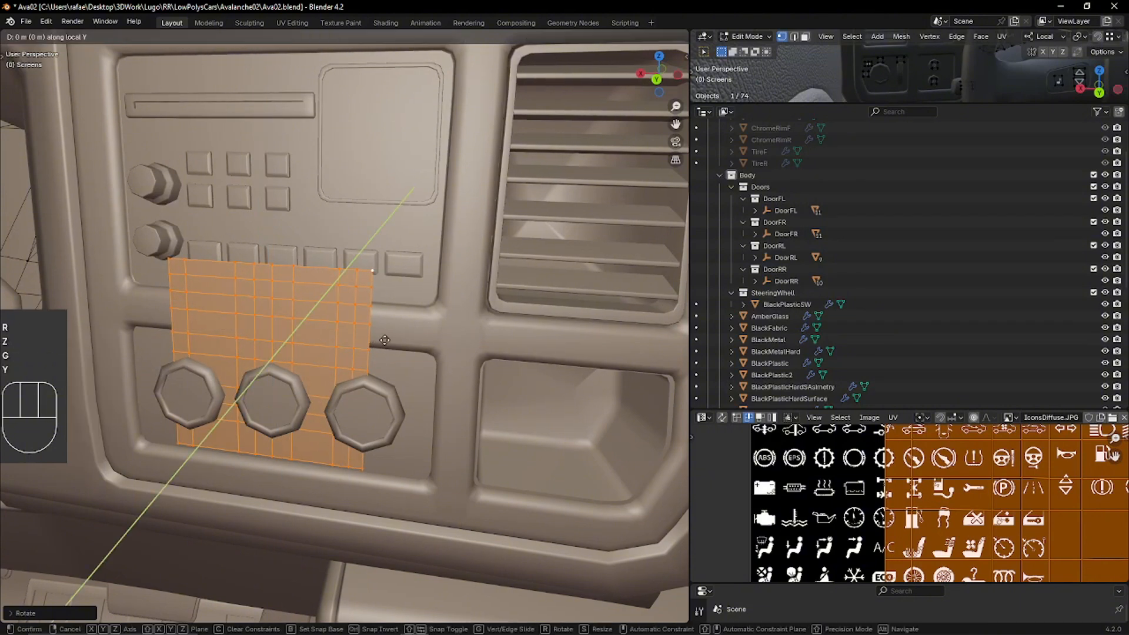
left_click(392, 336)
key("g")
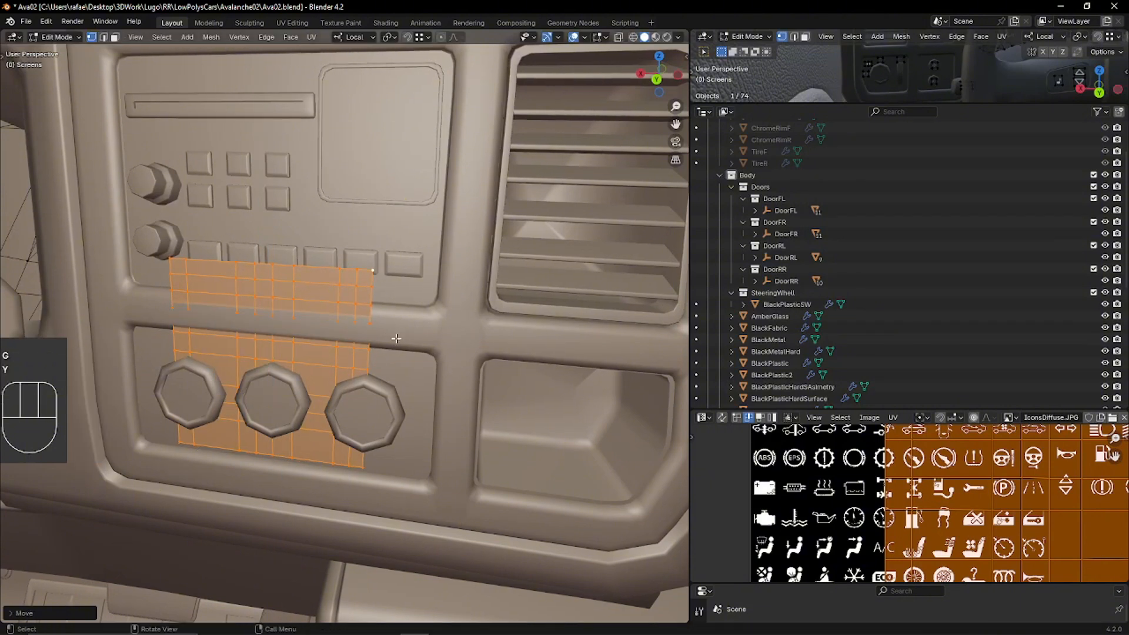
key("z")
left_click(398, 365)
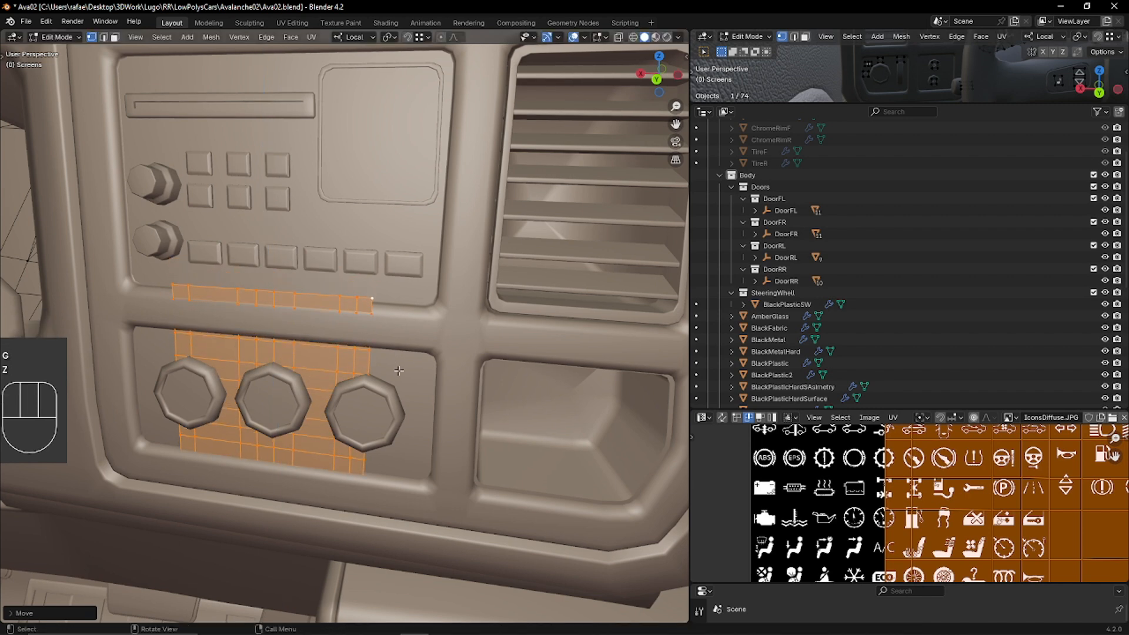
key("g")
key("y")
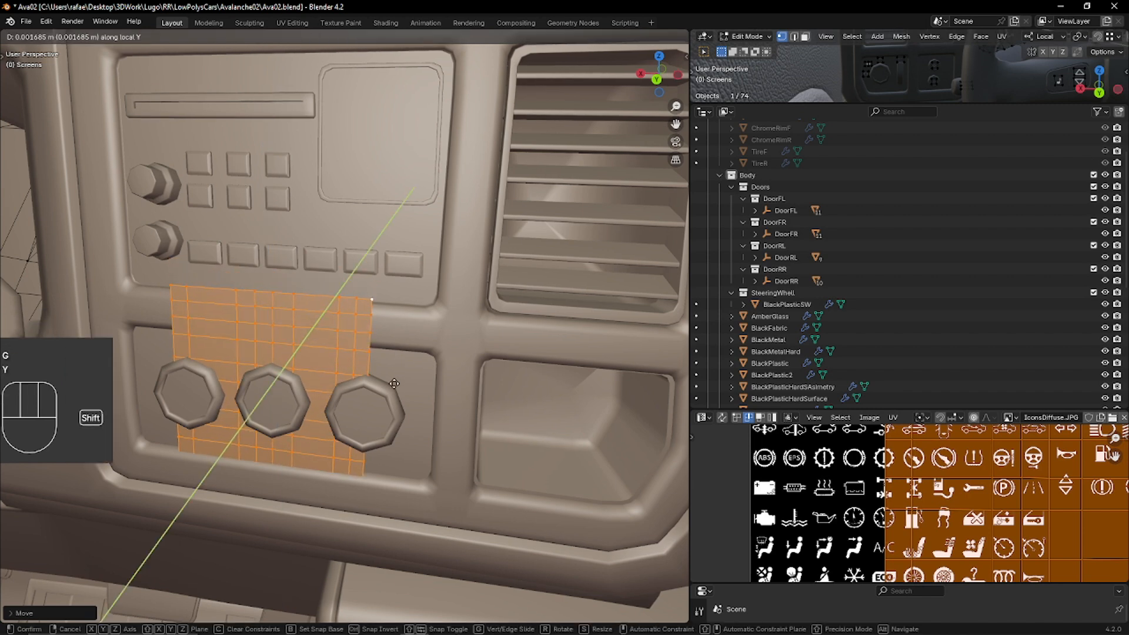
left_click(396, 376)
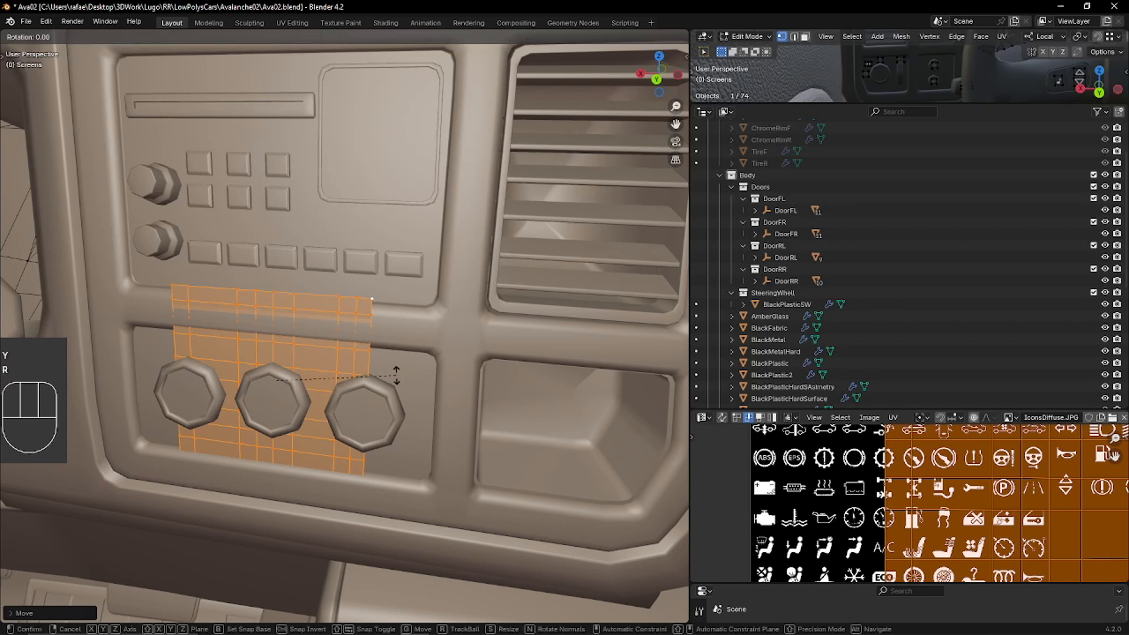
Tilt the icon sheet slightly about local X to match the panel's slope and offset it along local Y
key("r")
key("x")
left_click(397, 380)
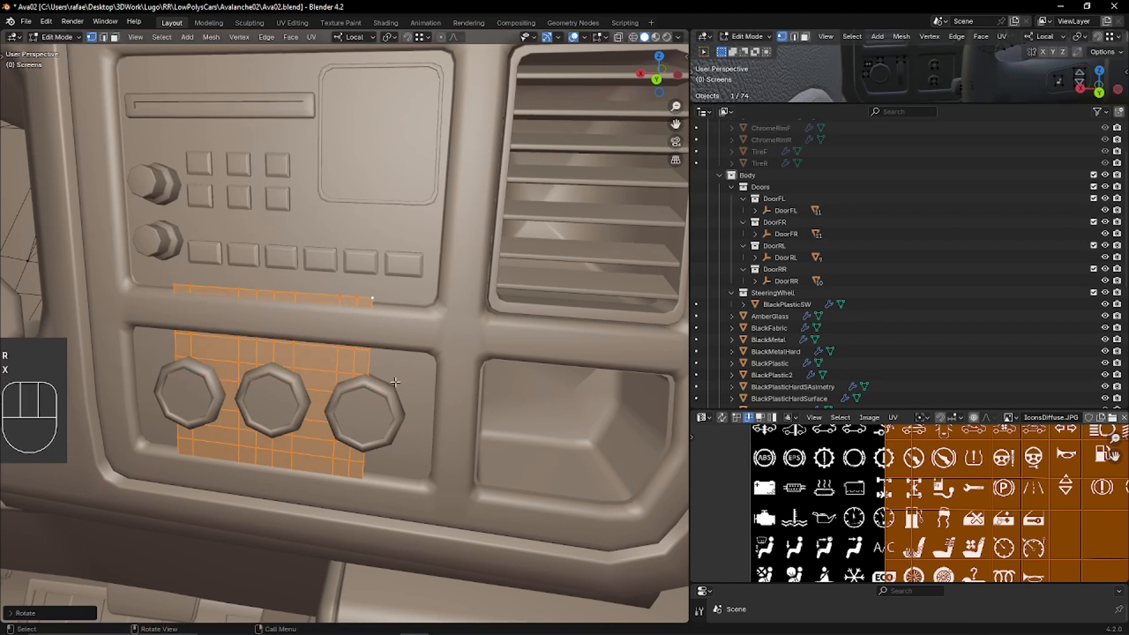
key("g")
key("y")
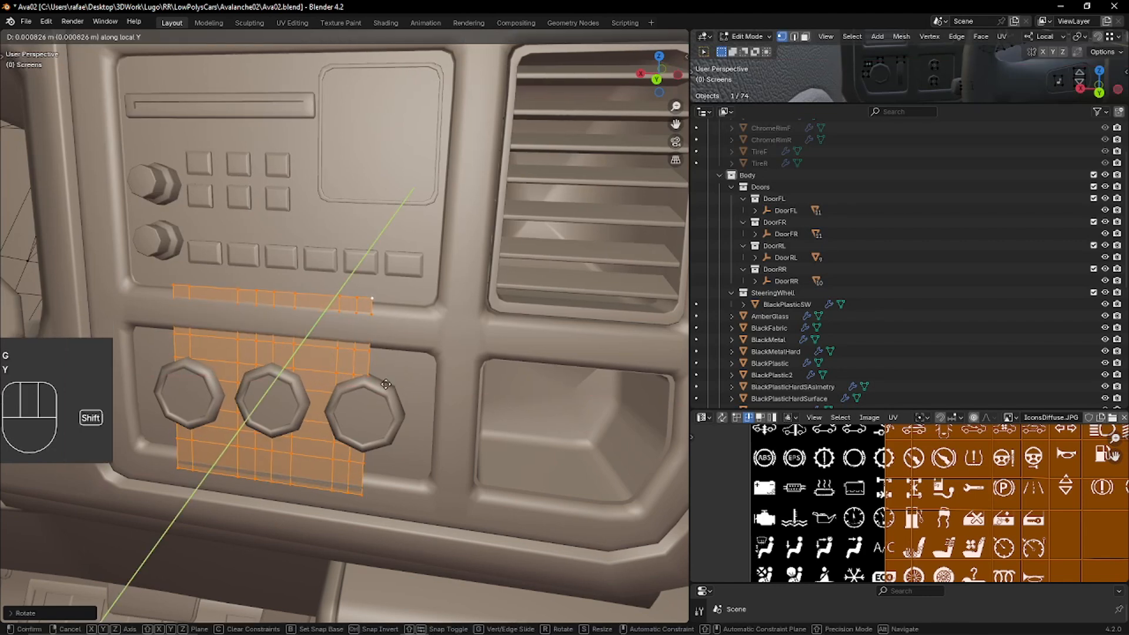
left_click(387, 383)
Fine-tune the sheet's local X tilt and local Y depth so it lies just in front of the climate panel's face
key("r")
key("x")
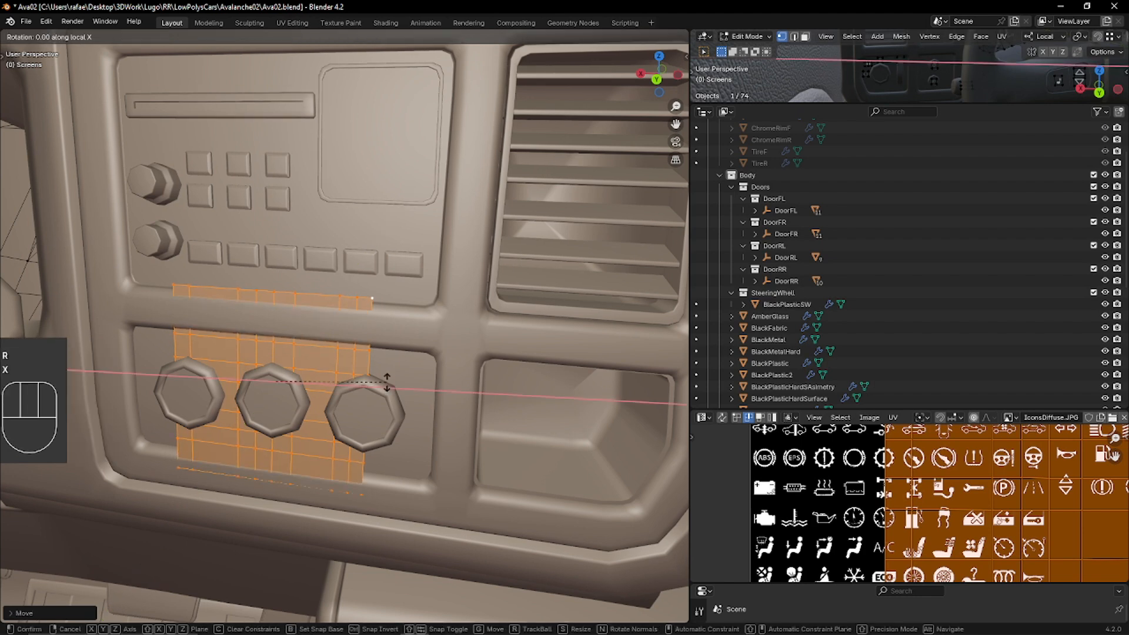
key("shift")
left_click(387, 357)
key("g")
key("y")
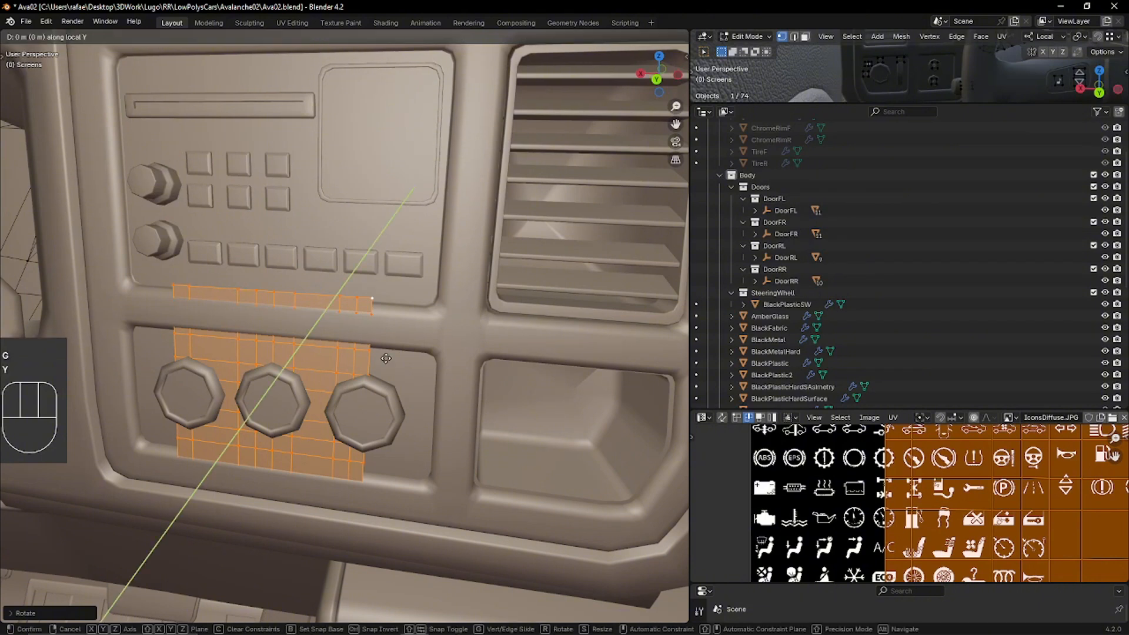
left_click(385, 364)
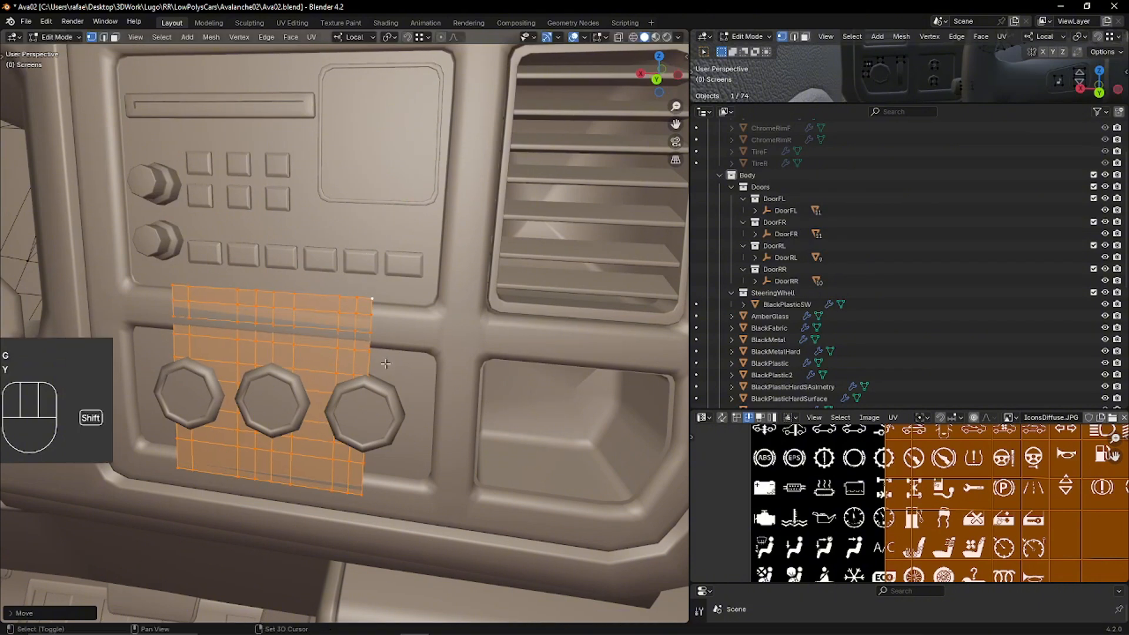
middle_click_drag(373, 354, 371, 324, "shift")
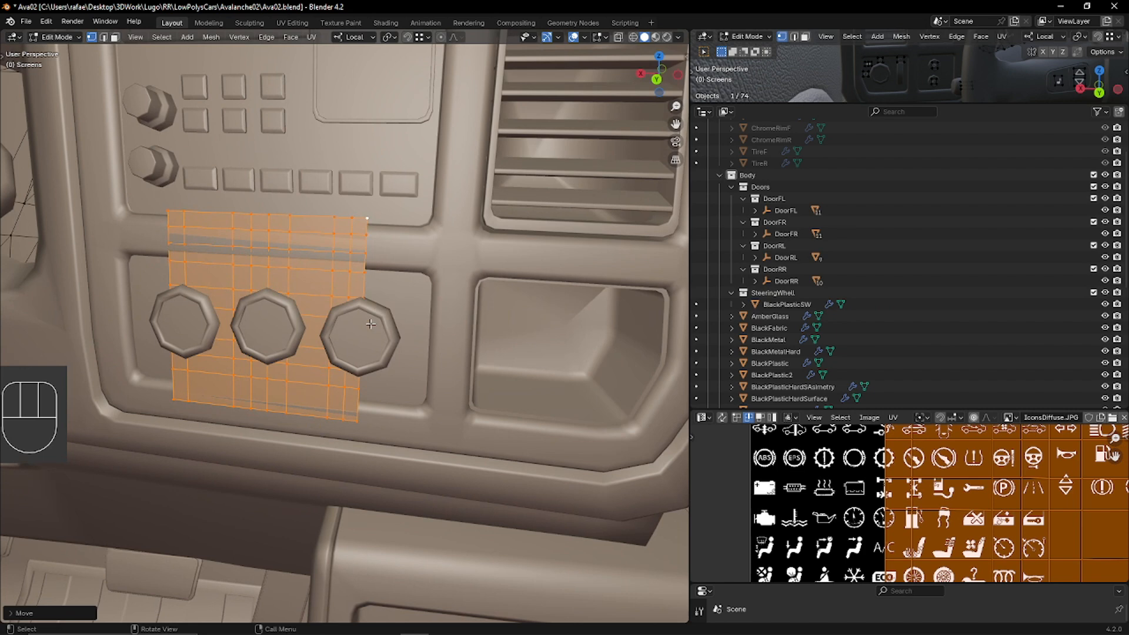
Lower the icon sheet along local Z to below the climate panel, readjust its depth along local Y and show it in material preview
key("g")
key("z")
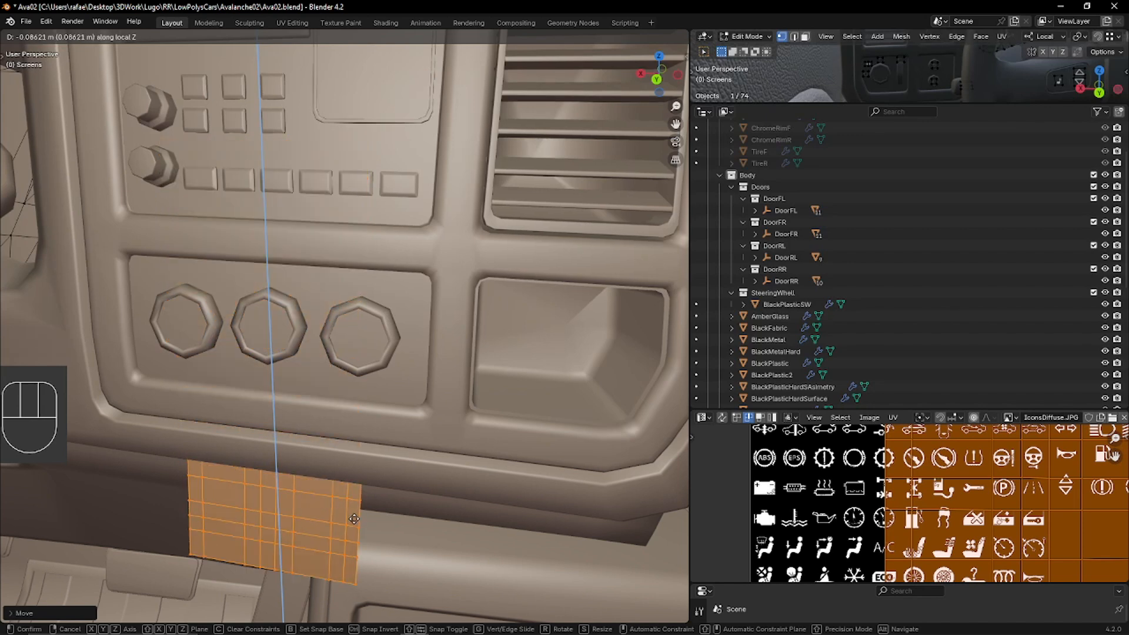
left_click(363, 590)
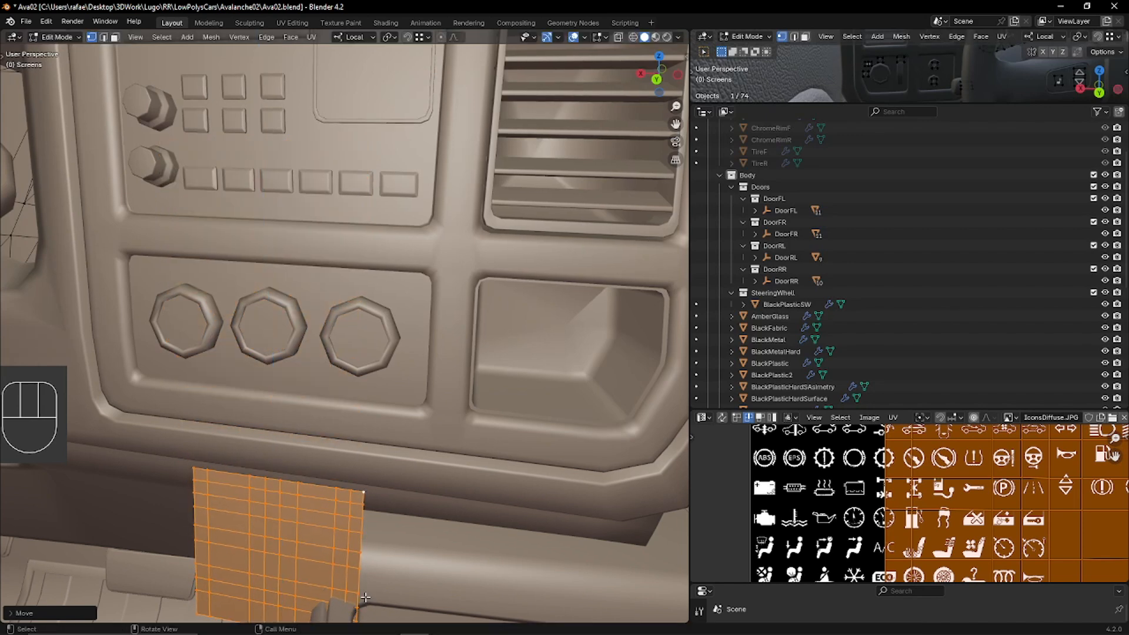
middle_click_drag(354, 537, 384, 429, "shift")
key("g")
key("y")
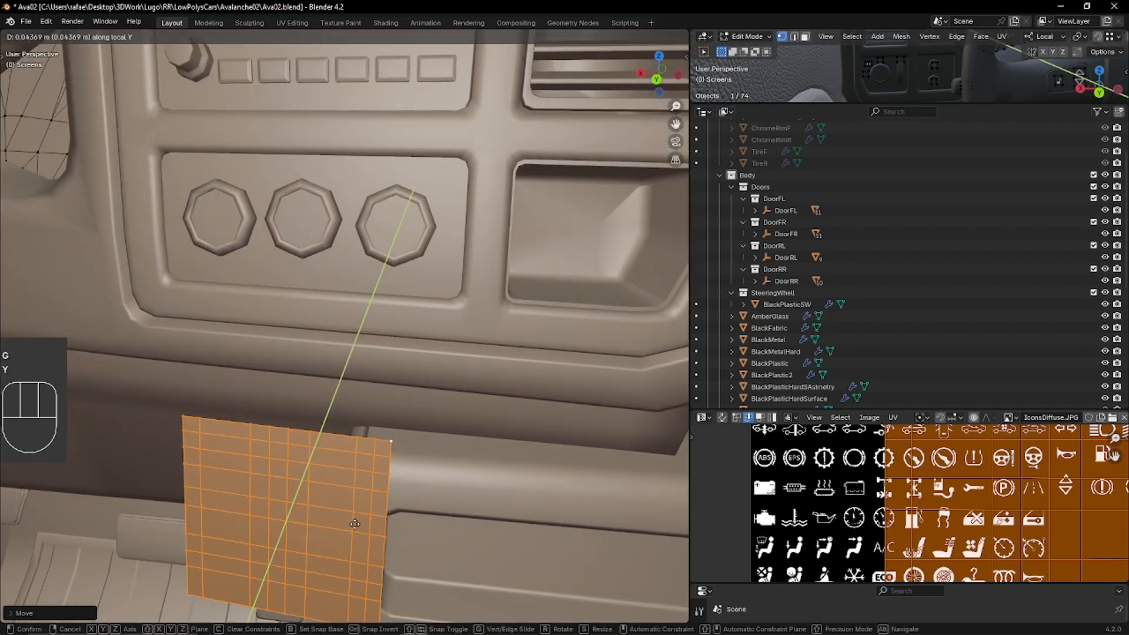
left_click(358, 520)
key("z")
key("z")
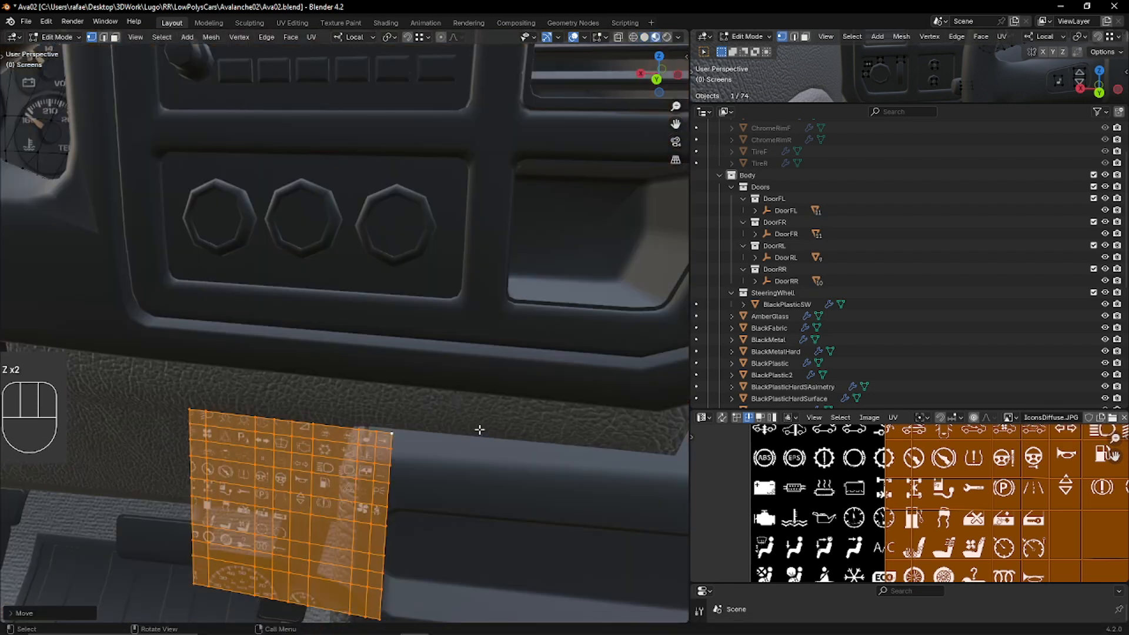
Shift the icon sheet's UVs over the left-hand icon columns of the texture
middle_click_drag(419, 456, 424, 440)
scroll(367, 408, "up", 3)
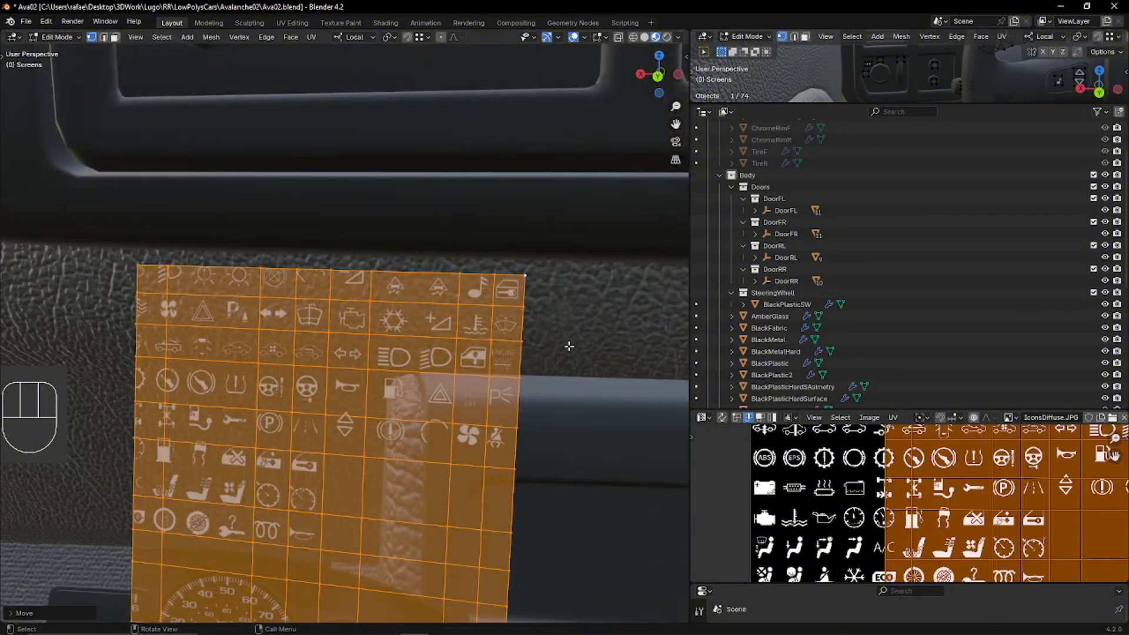
scroll(969, 490, "down", 4)
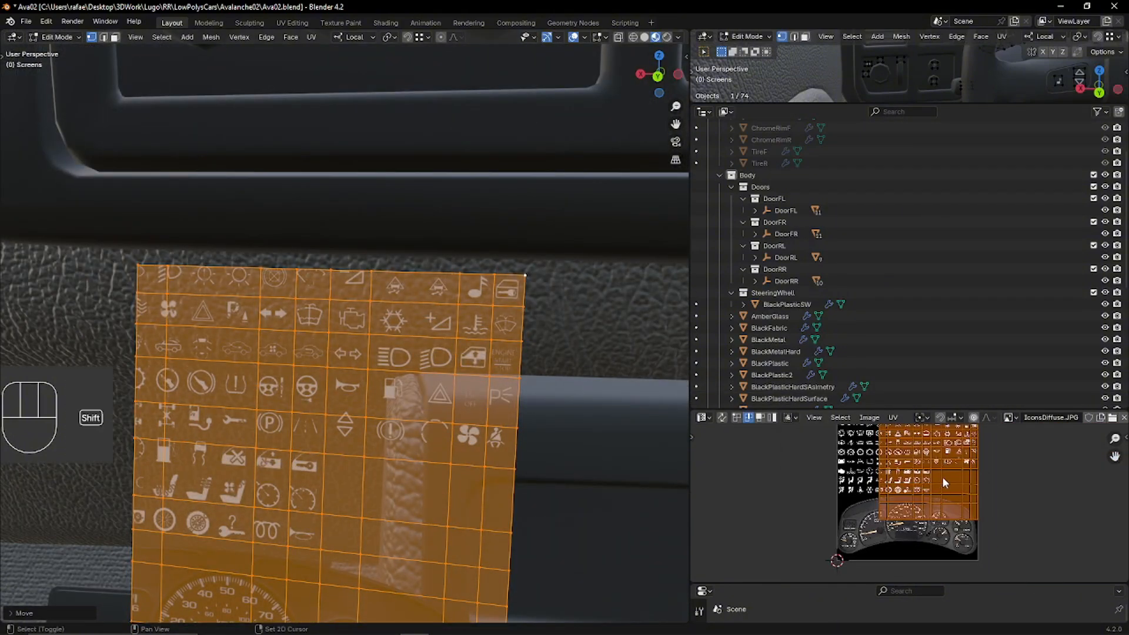
key("g")
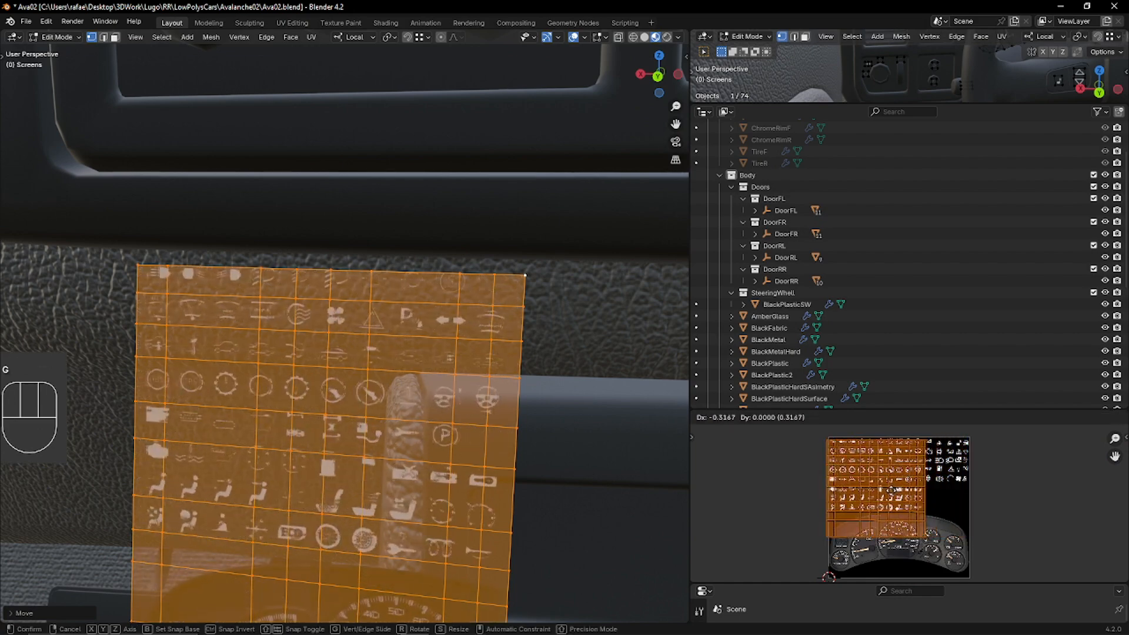
left_click(891, 486)
scroll(891, 485, "up", 2)
middle_click_drag(888, 487, 841, 503, "shift")
scroll(888, 528, "up", 3)
scroll(944, 524, "down", 2)
Move the sheet's UVs back across the texture, scale them down and place them over the right-hand icon columns
key("g")
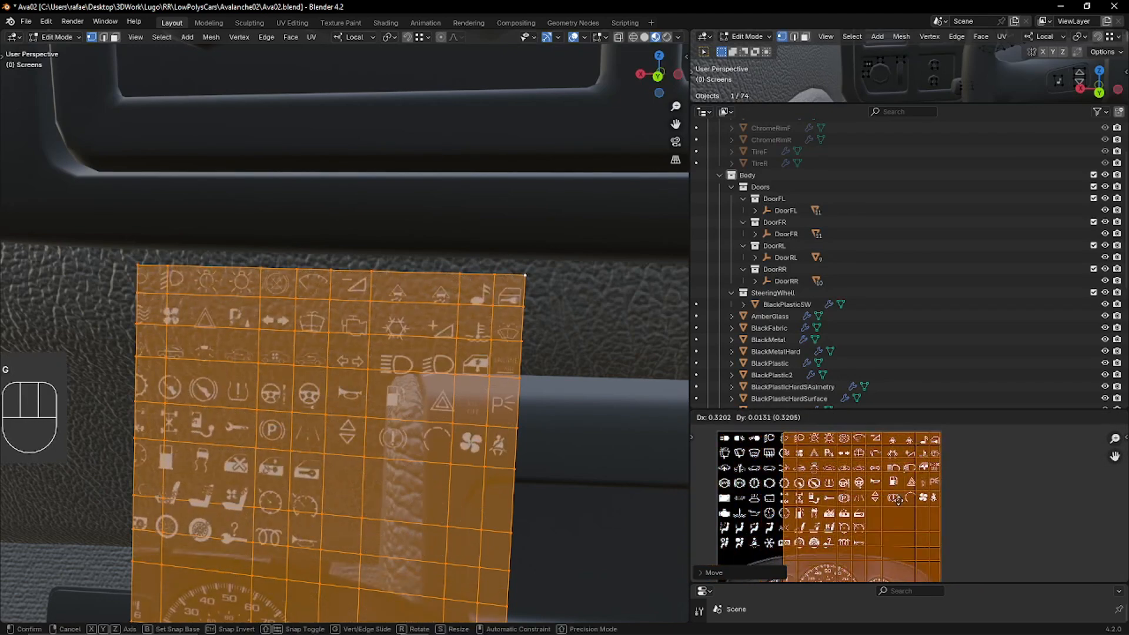
left_click(899, 500)
key("s")
left_click(920, 537)
key("g")
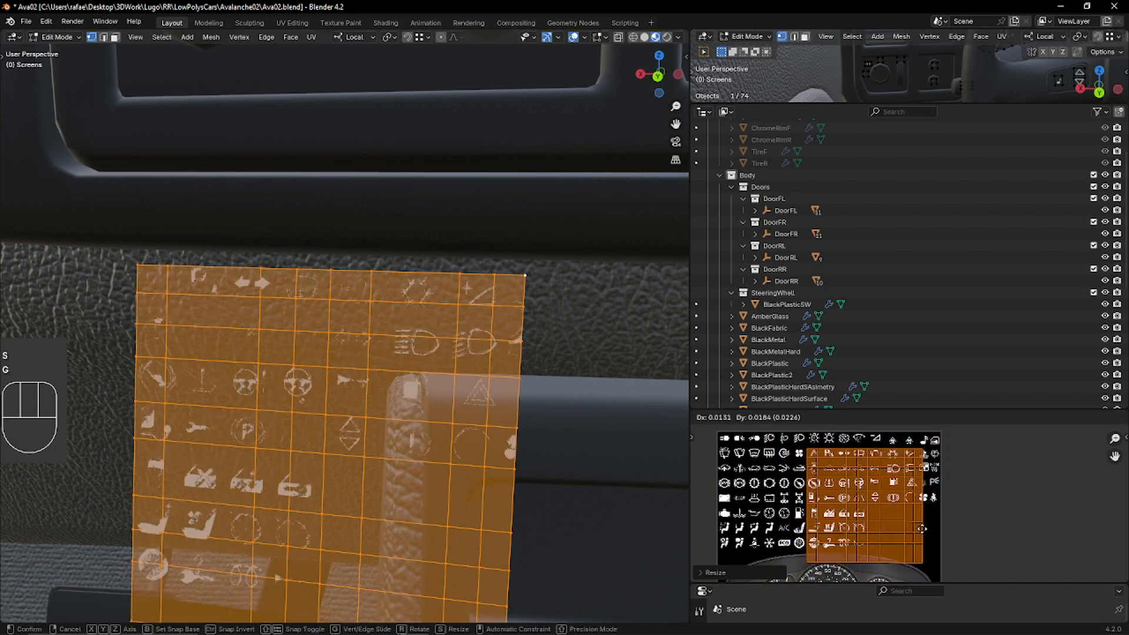
left_click(939, 515)
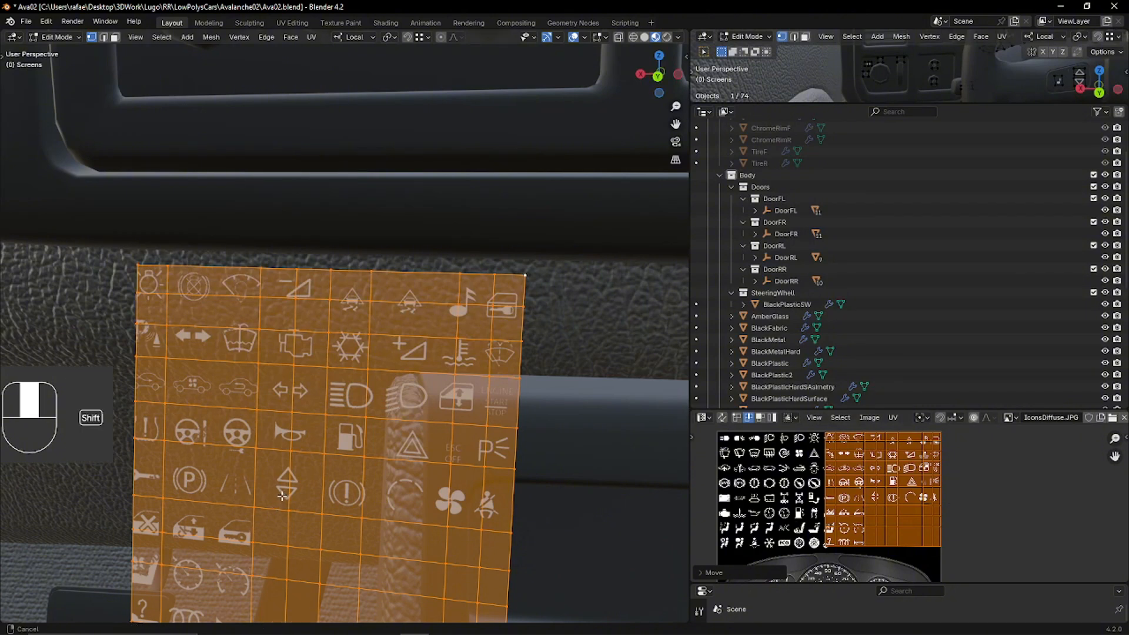
Slide the vertical edge loop between the exclamation-mark and dashed-arc icons towards the arc
middle_click_drag(282, 496, 277, 475, "shift")
left_click(372, 474)
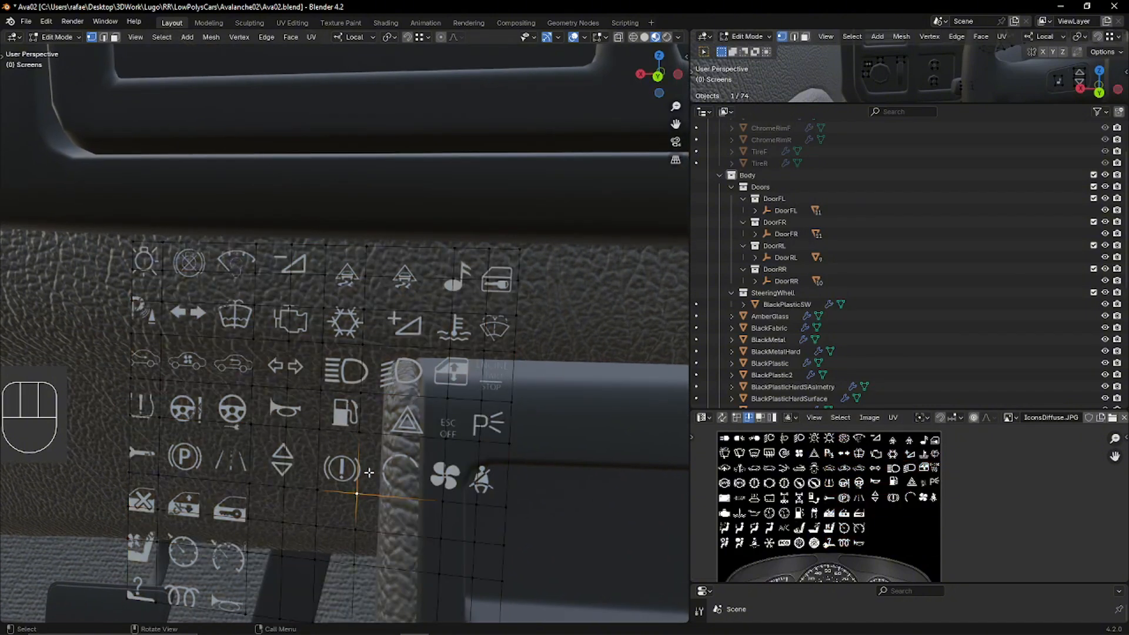
key("2")
key("g")
key("g")
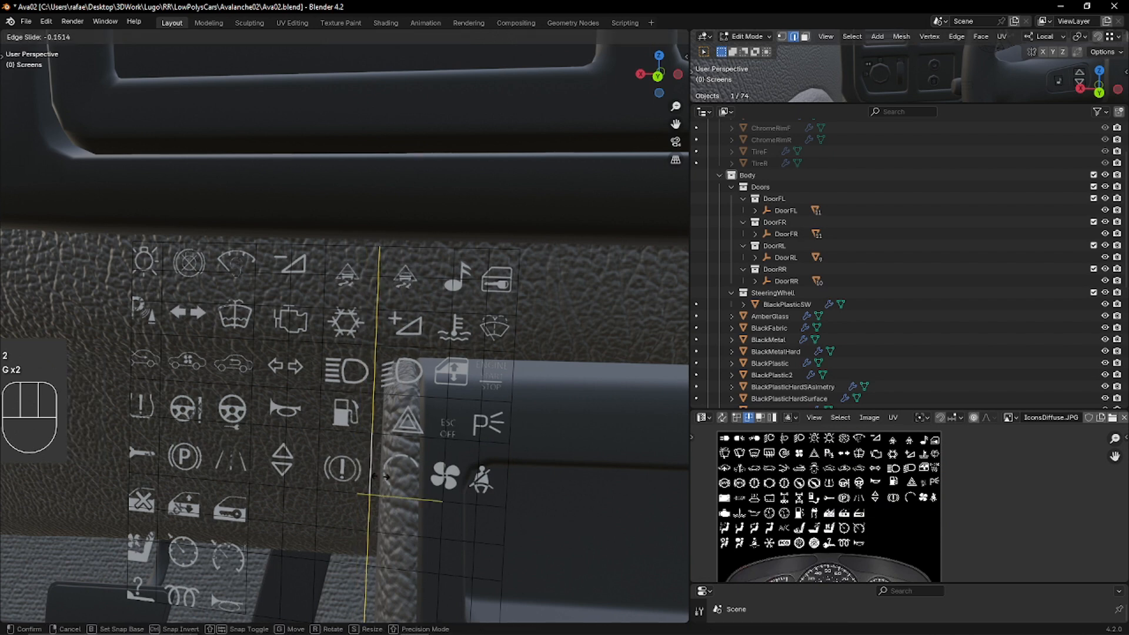
left_click(382, 478)
Slide the vertical edge loop between the arc and fan icons and the horizontal loop above the arc to frame the arc icon
left_click(442, 466, "alt")
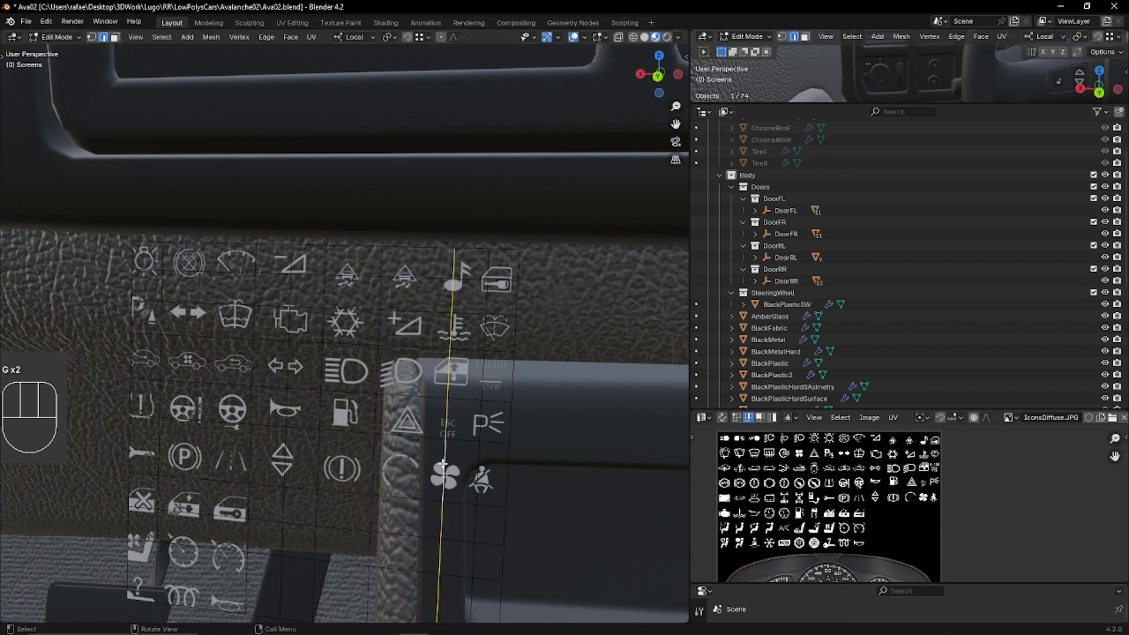
key("g")
key("g")
left_click(418, 458)
left_click(417, 439, "alt")
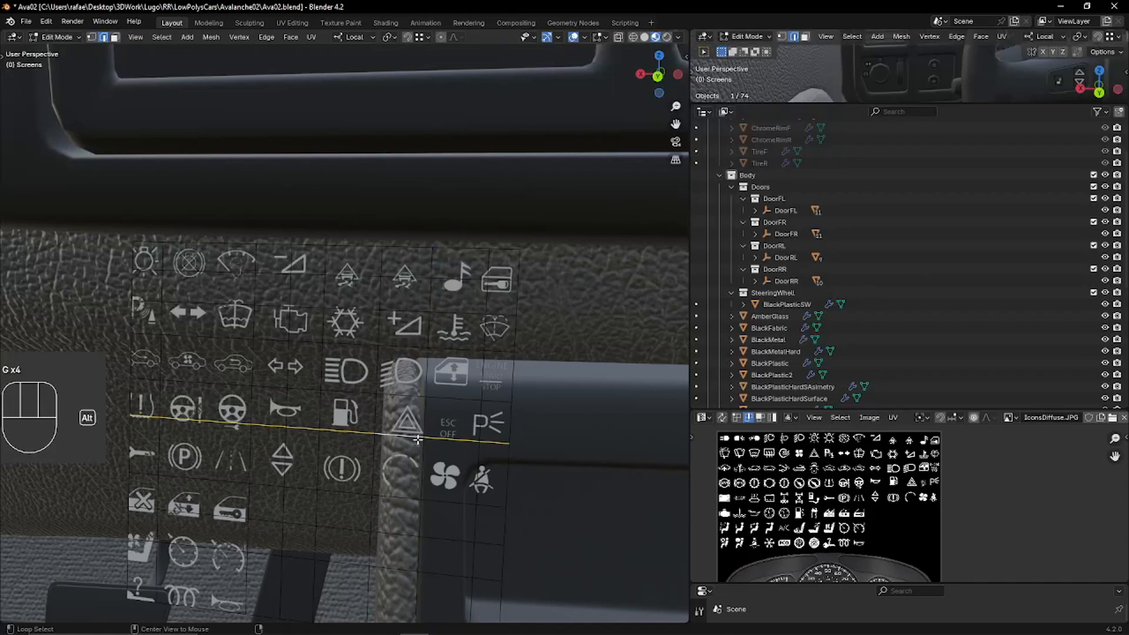
key("g")
key("g")
left_click(416, 469)
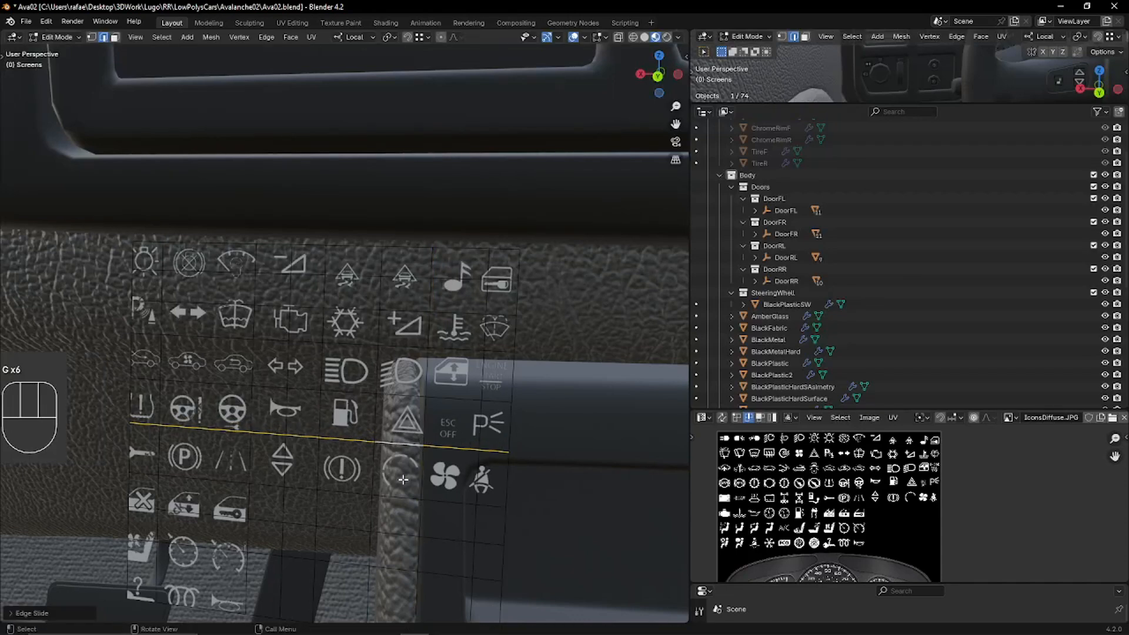
Duplicate the dashed-arc icon's face and move the copy up beside the leftmost climate knob
key("3")
left_click(402, 478)
key("shift+d")
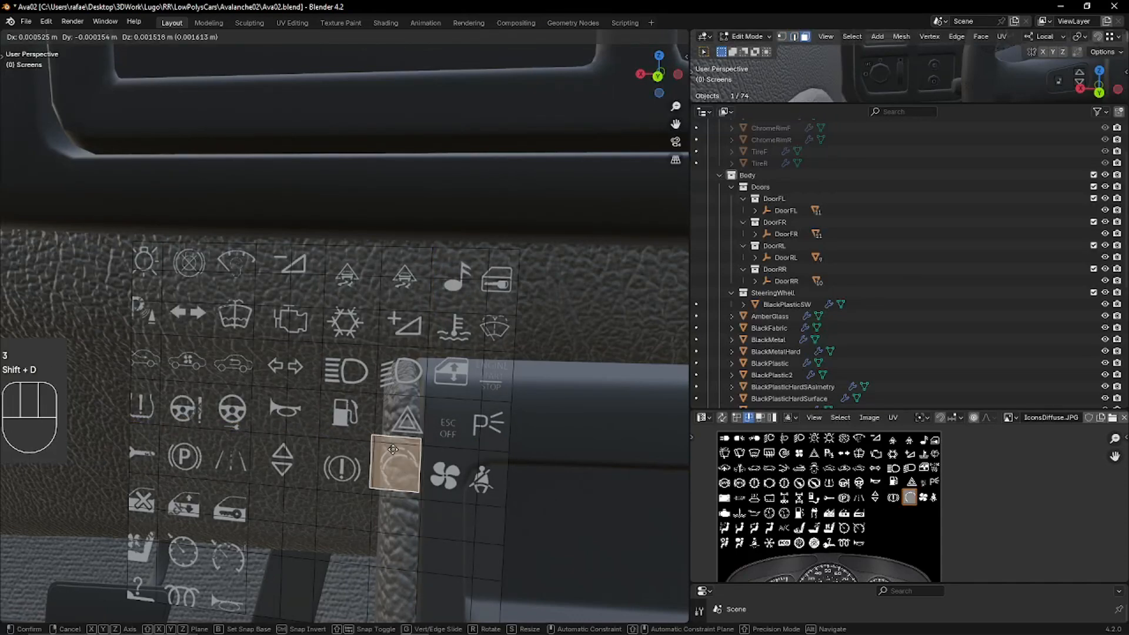
left_click(277, 284)
middle_click_drag(277, 284, 288, 360, "shift")
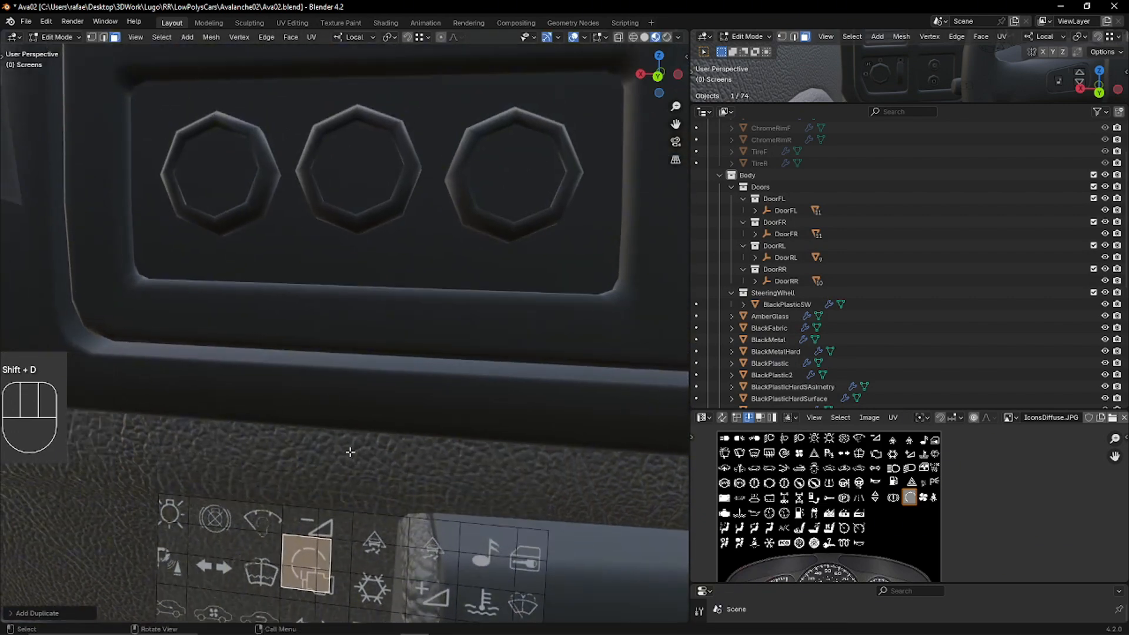
key("g")
left_click(259, 71)
middle_click_drag(277, 161, 372, 283, "shift")
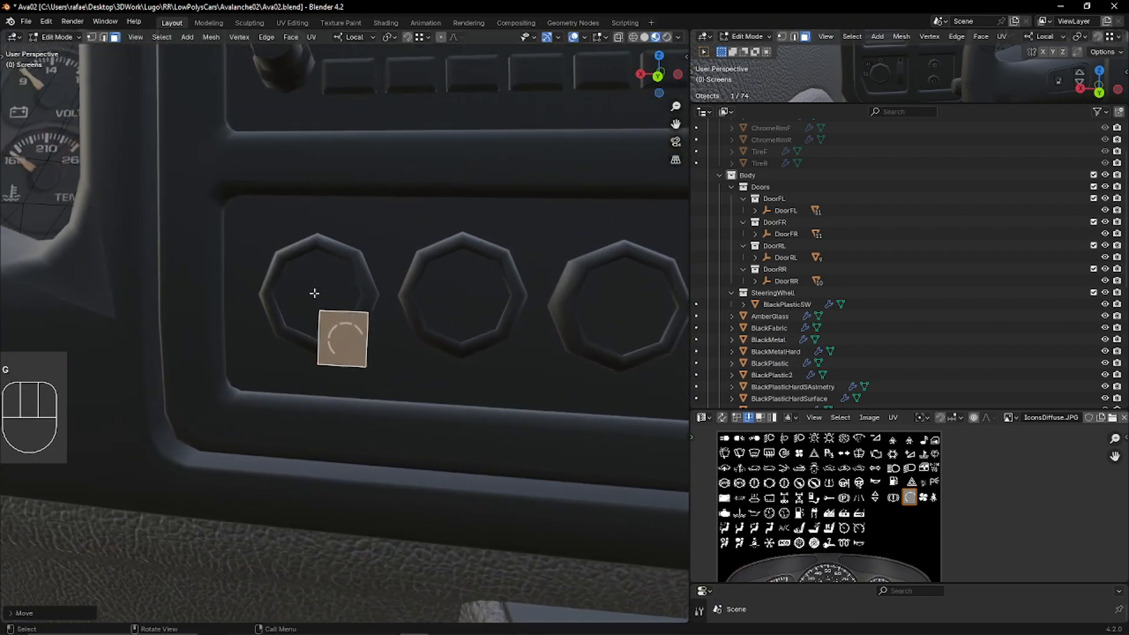
Snap the arc face's corner to the left knob's centre vertex in wireframe view and scale the face up
key("1")
left_click(315, 303, "shift")
key("z")
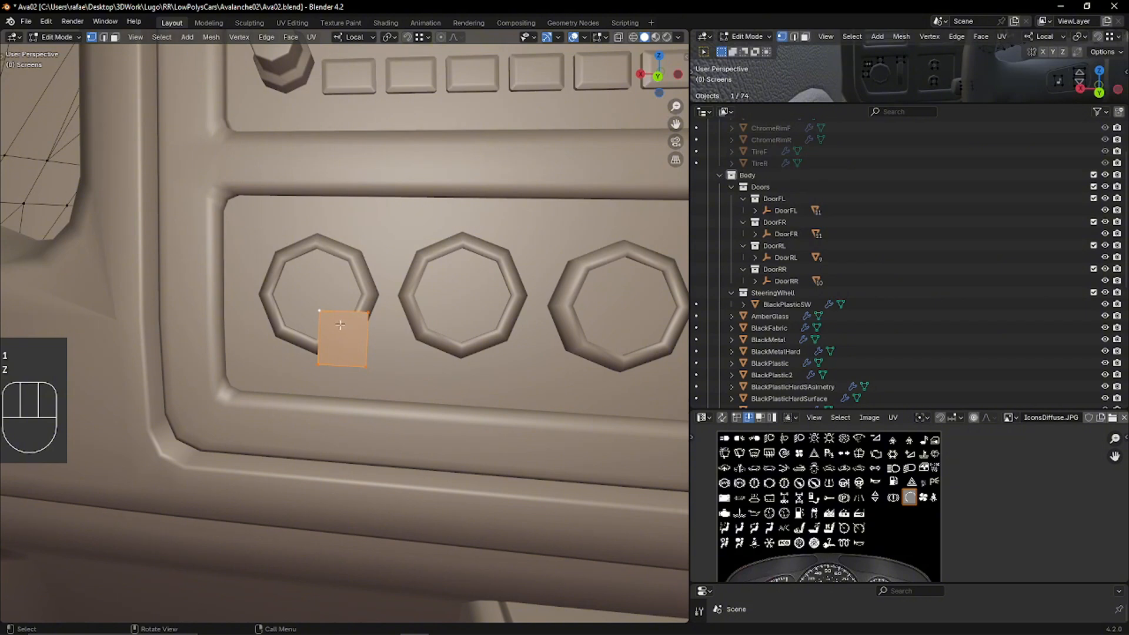
key("z")
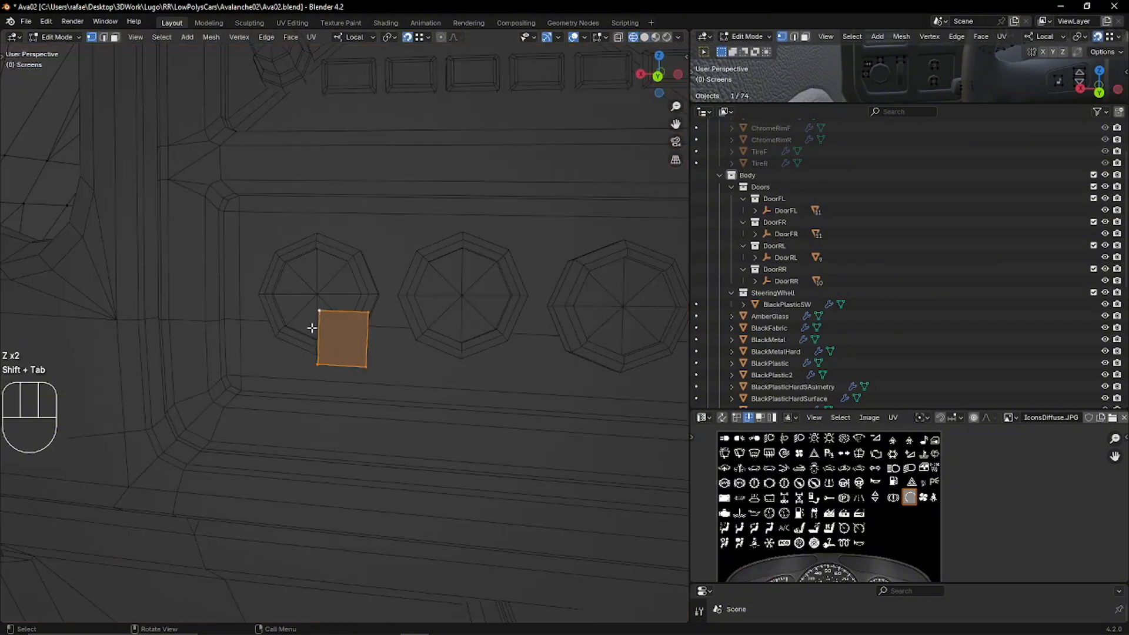
key("g")
left_click(314, 302)
key("s")
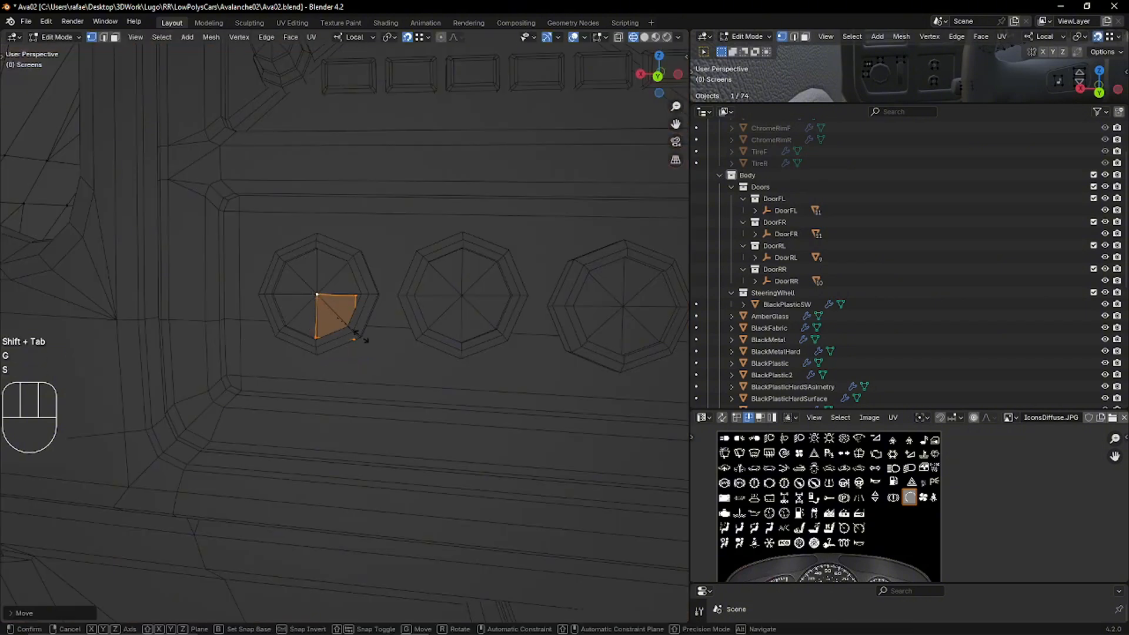
left_click(384, 344)
Turn snapping off and centre the arc face on the left knob by moving it along local X and Z
key("g")
key("x")
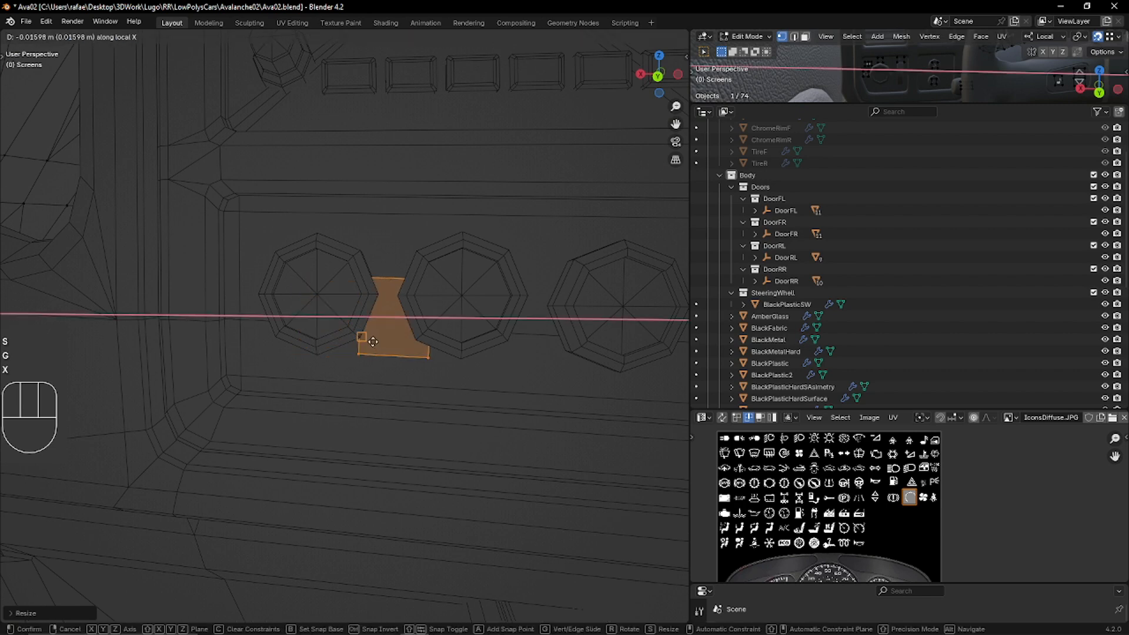
key("Escape")
key("shift+Tab")
key("g")
key("x")
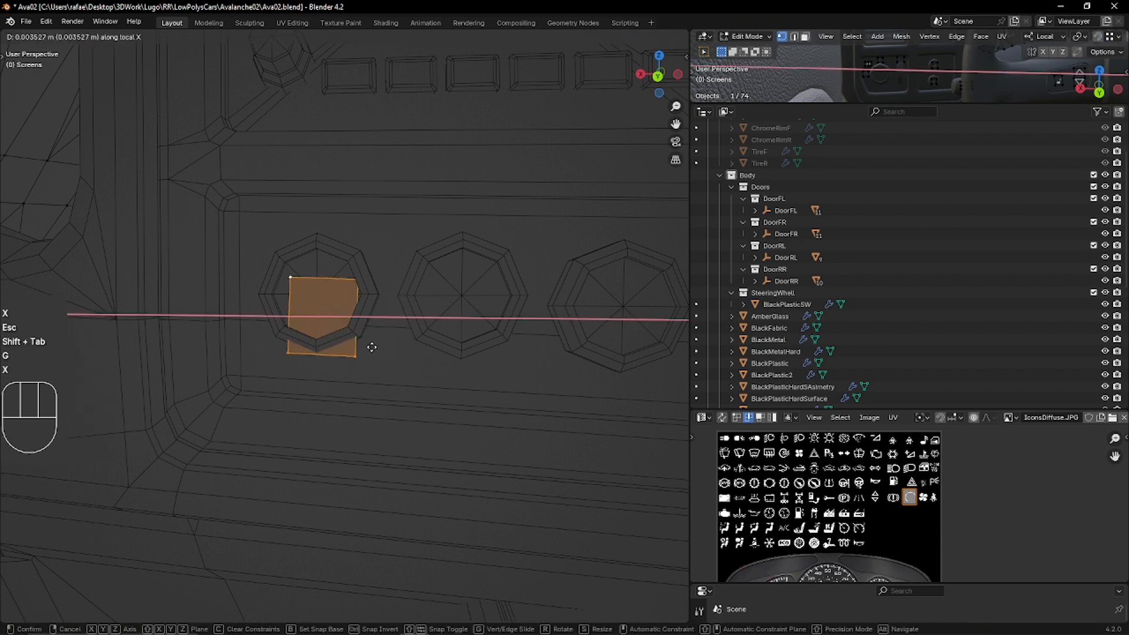
left_click(369, 350)
key("g")
key("z")
left_click(368, 320)
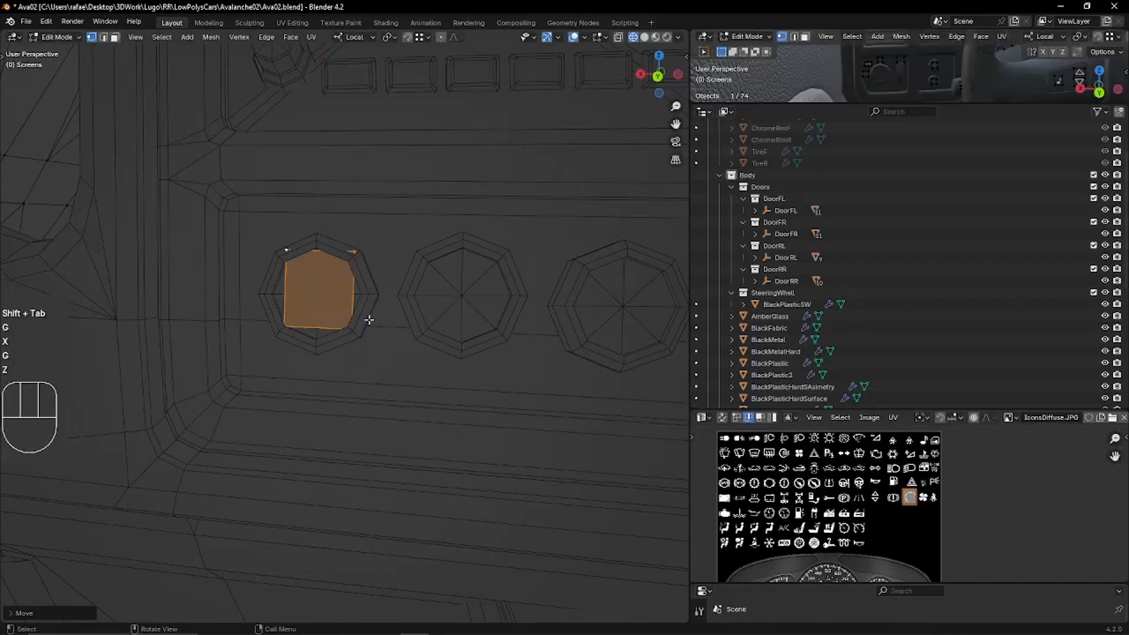
Return to material preview and enlarge the arc face until its dashes extend past the left knob's rim
key("z")
key("z")
key("z")
left_click(364, 450)
middle_click_drag(337, 354, 385, 413, "shift")
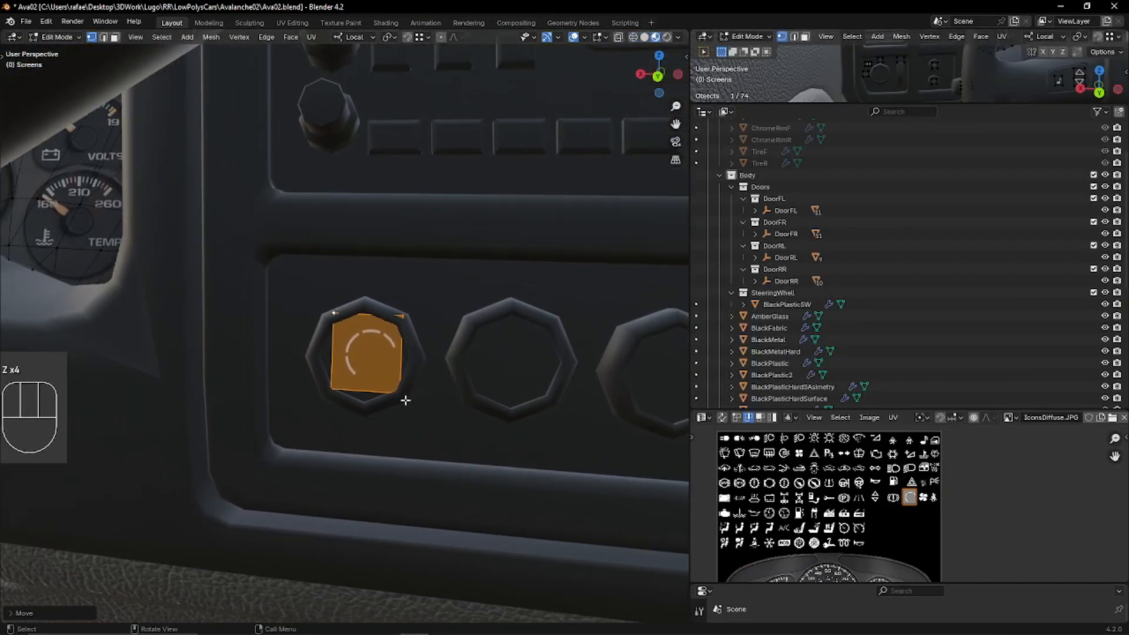
key("s")
left_click(427, 406)
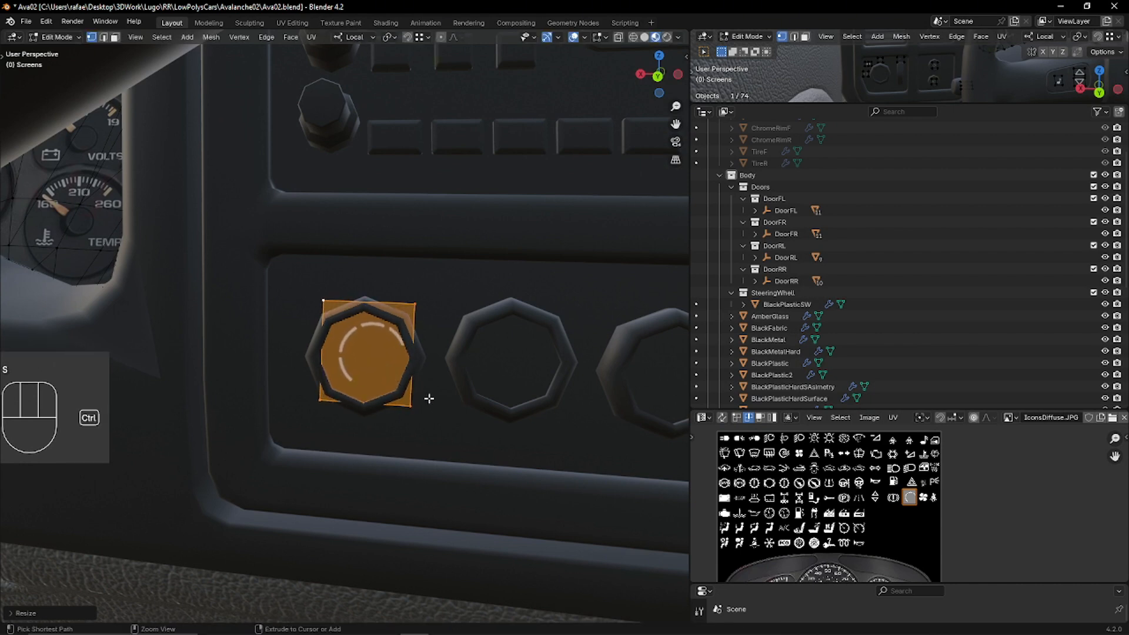
scroll(427, 396, "up", 1)
key("s")
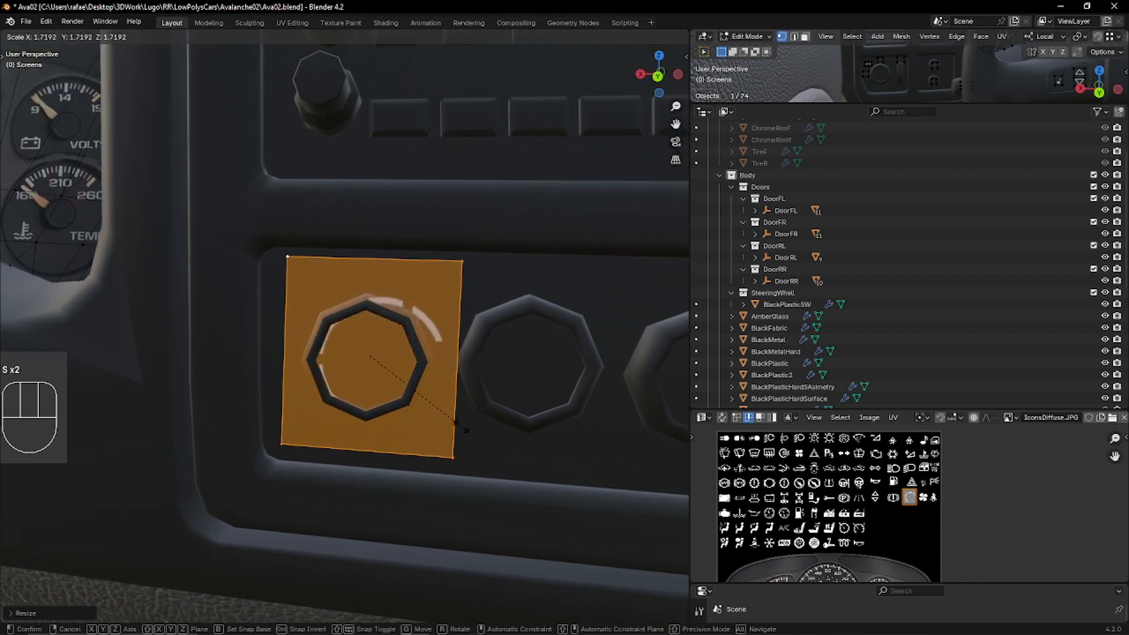
left_click(464, 429)
Shift the enlarged arc face along local X and Z to wrap its dashes around the left knob
key("g")
key("x")
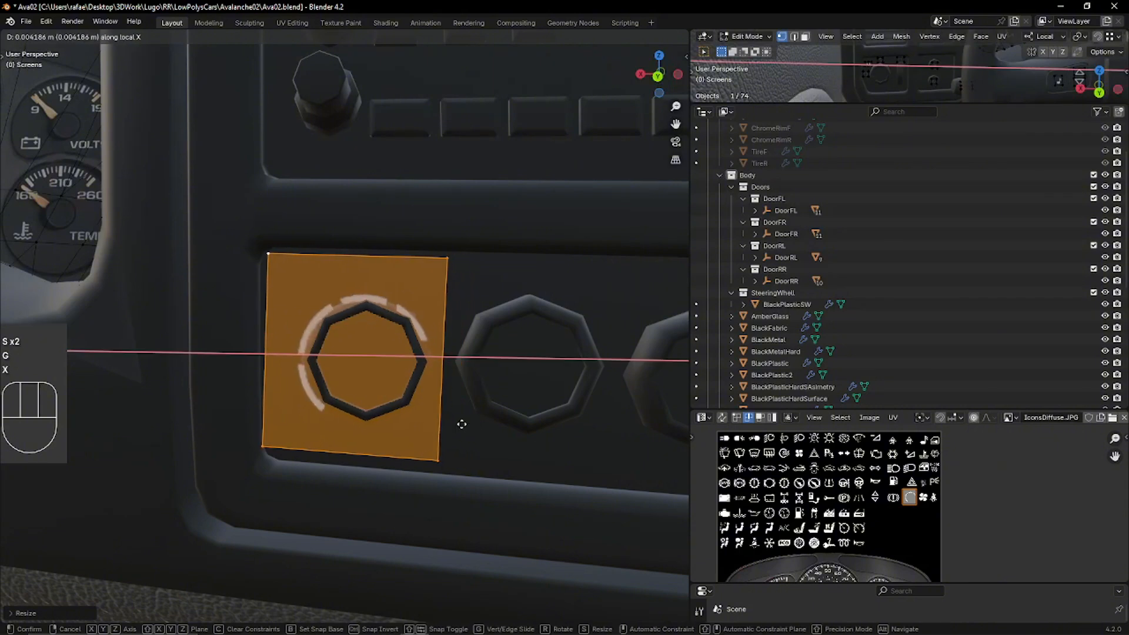
left_click(462, 423)
key("g")
key("z")
left_click(462, 412)
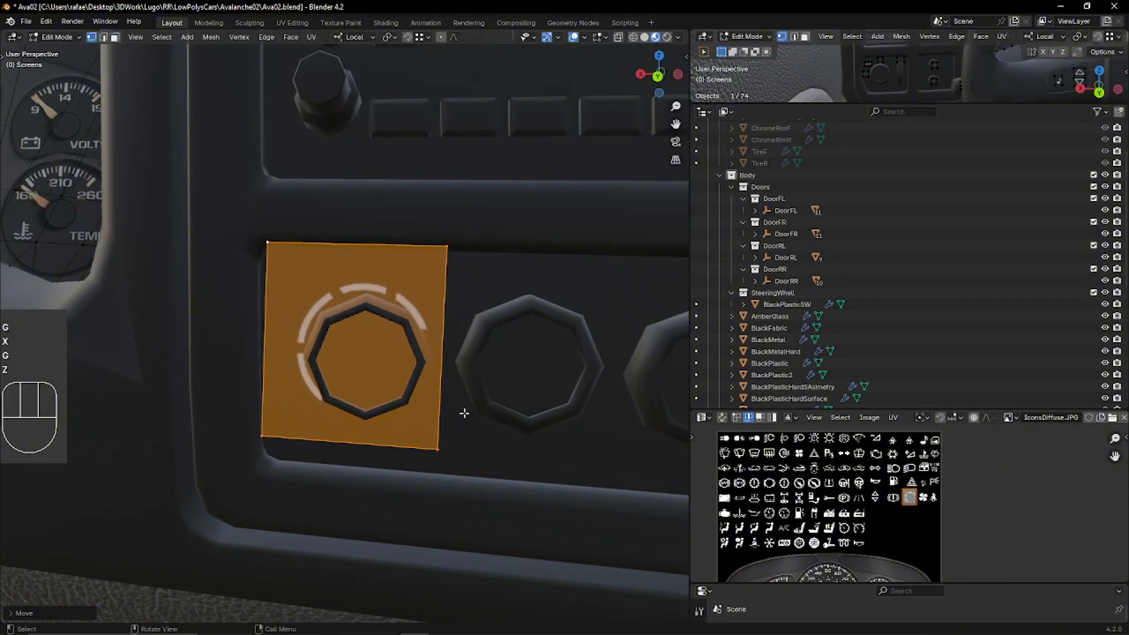
Scale the arc face up slightly more and fine-tune its height along local Z around the left knob
key("s")
left_click(479, 420)
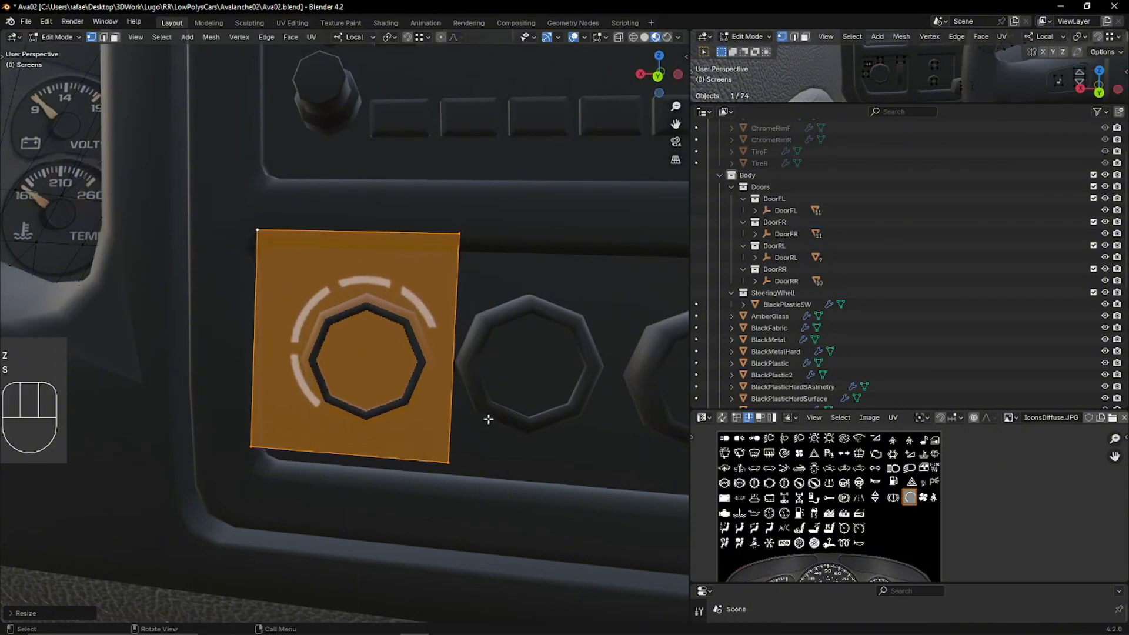
key("s")
left_click(492, 416)
middle_click_drag(492, 415, 494, 404, "shift")
key("g")
key("z")
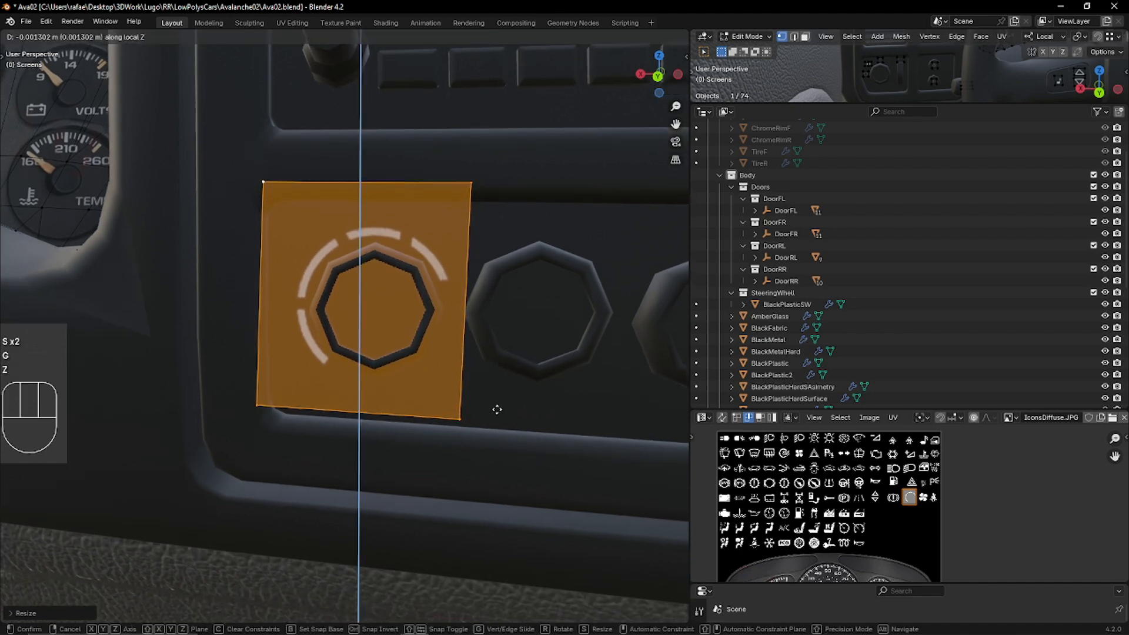
left_click(497, 409)
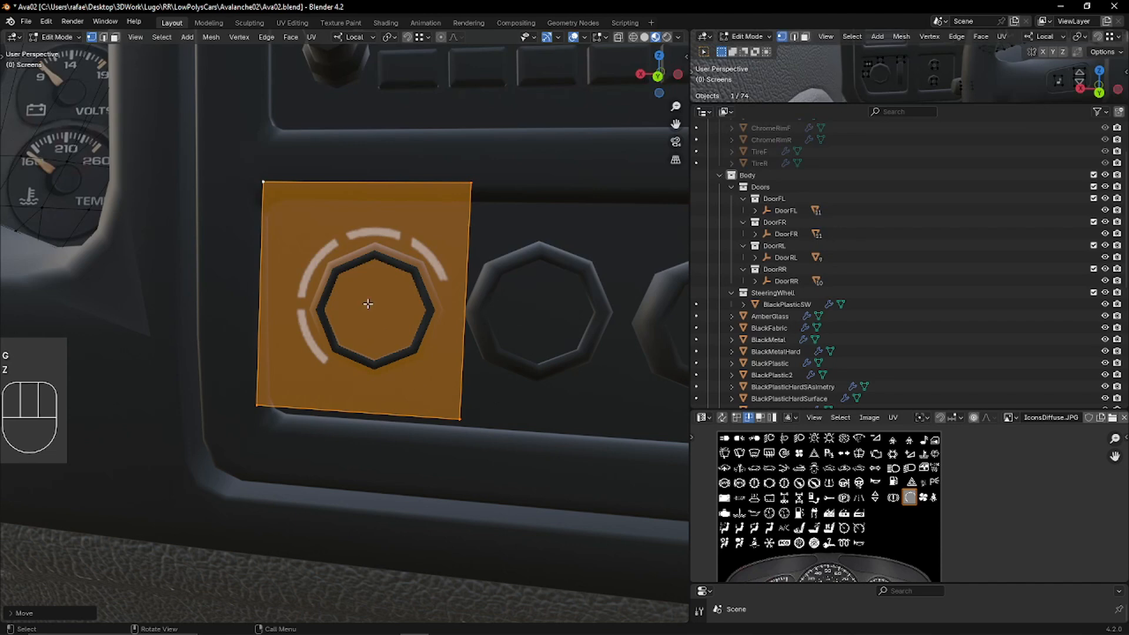
Slide the arc face's top, left and bottom edges inward to trim the empty area around the dashes
key("2")
left_click(368, 189)
key("g")
key("g")
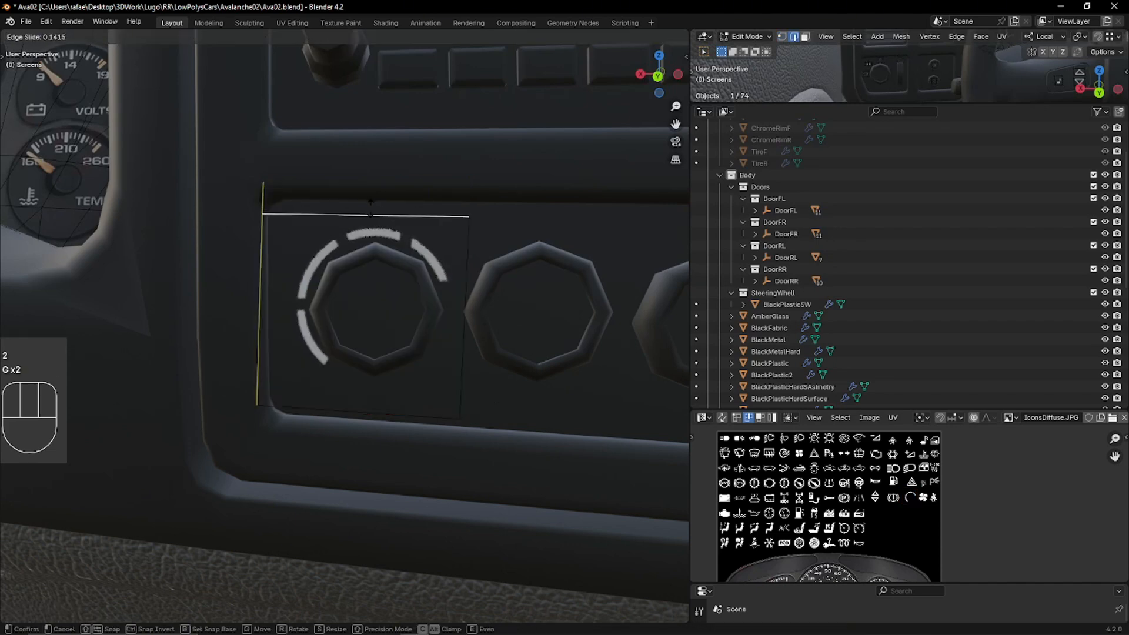
left_click(371, 203)
left_click(288, 297)
key("g")
key("g")
left_click(297, 299)
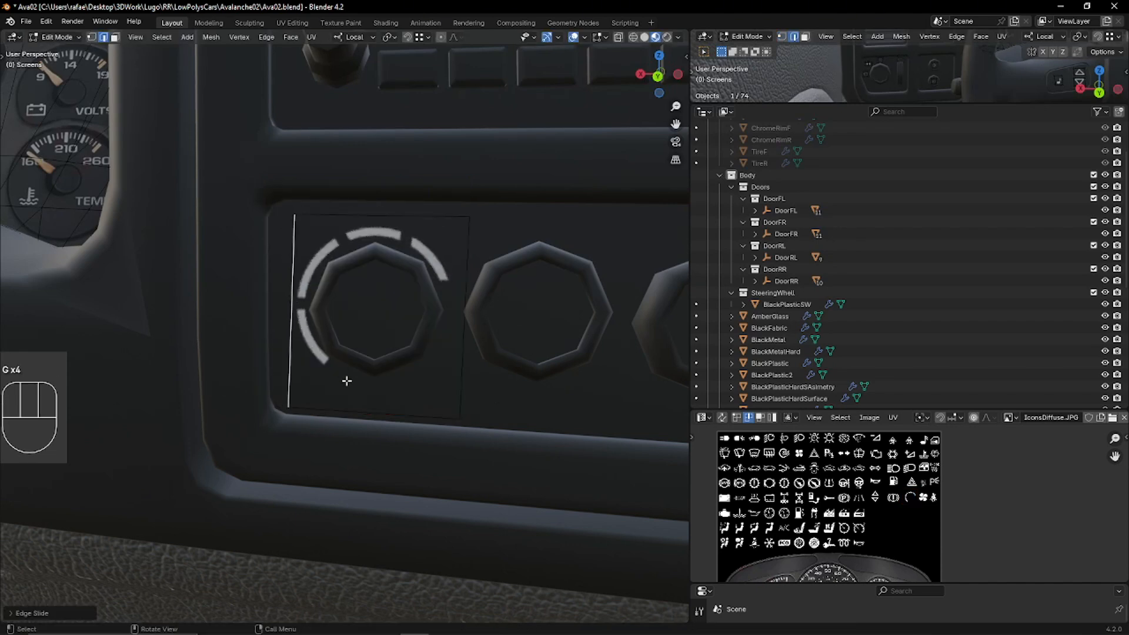
key("g")
key("g")
left_click(430, 352)
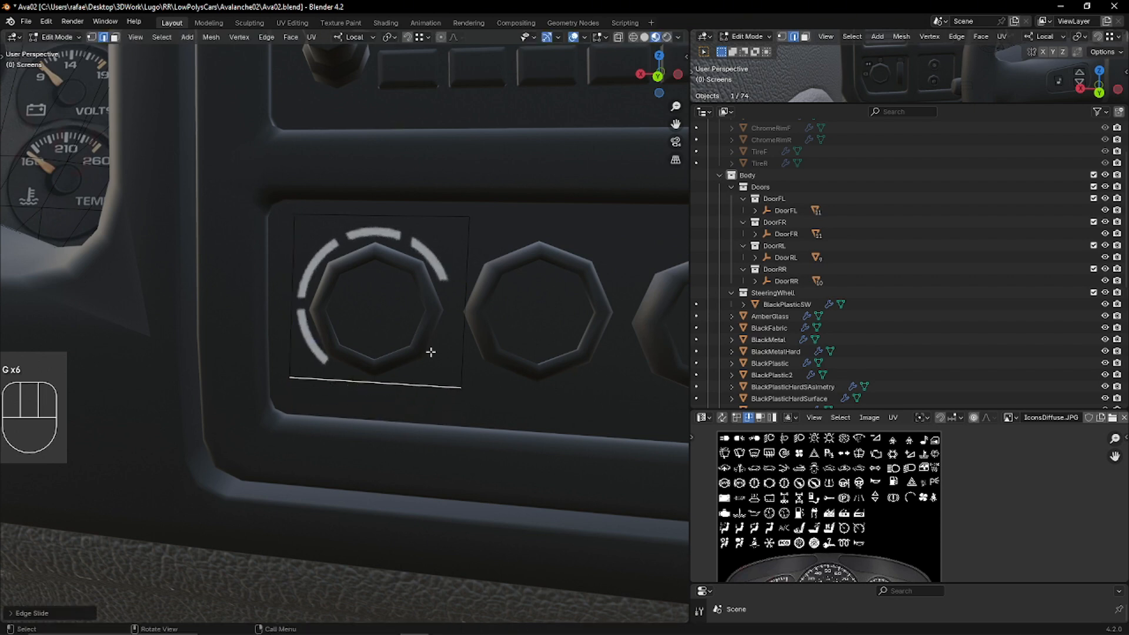
Slide the arc face's right edge inward to trim the empty area beside the left knob
left_click(456, 313)
key("g")
key("g")
left_click(452, 315)
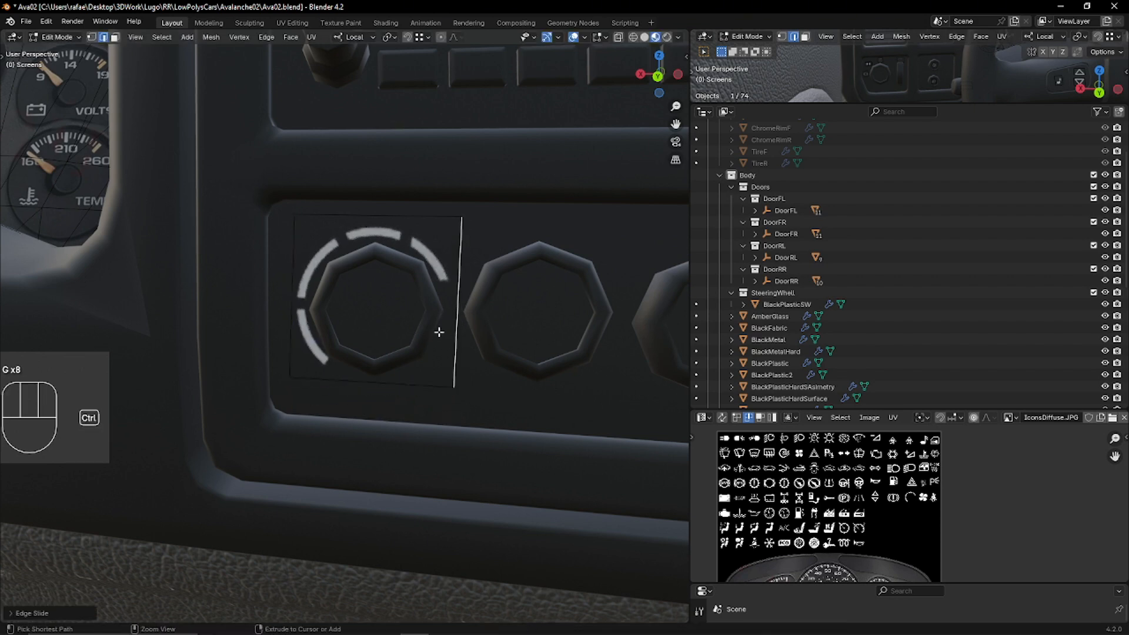
Select the whole arc face and push it along local Y until it sits close to the panel behind the left knob
key("ctrl+KP_Add")
key("ctrl+KP_Add")
key("g")
key("y")
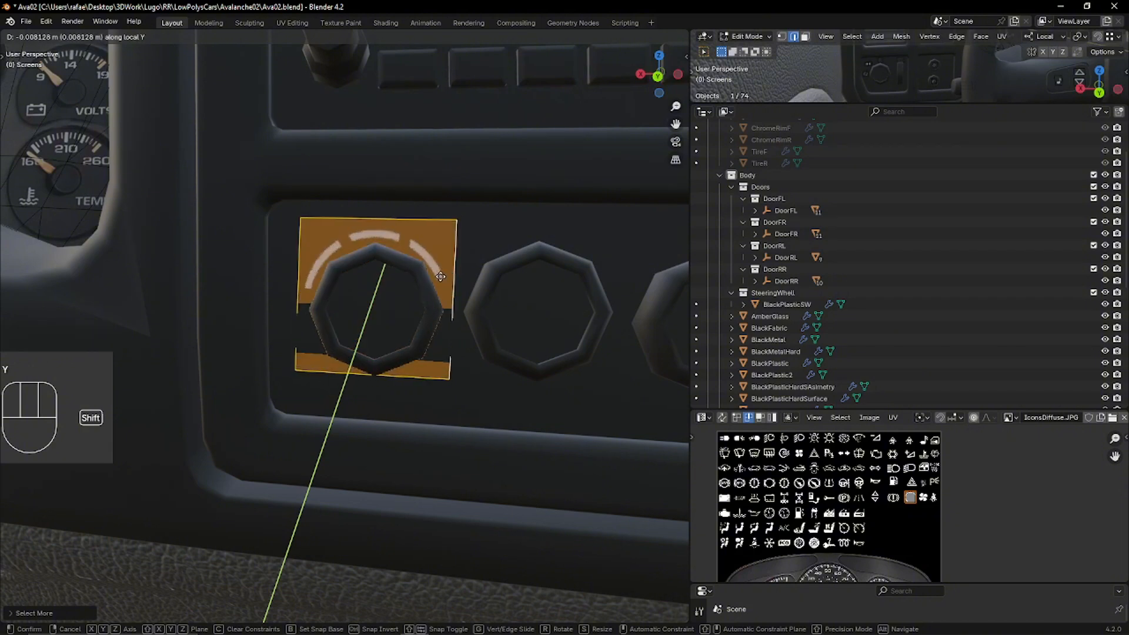
left_click(442, 283)
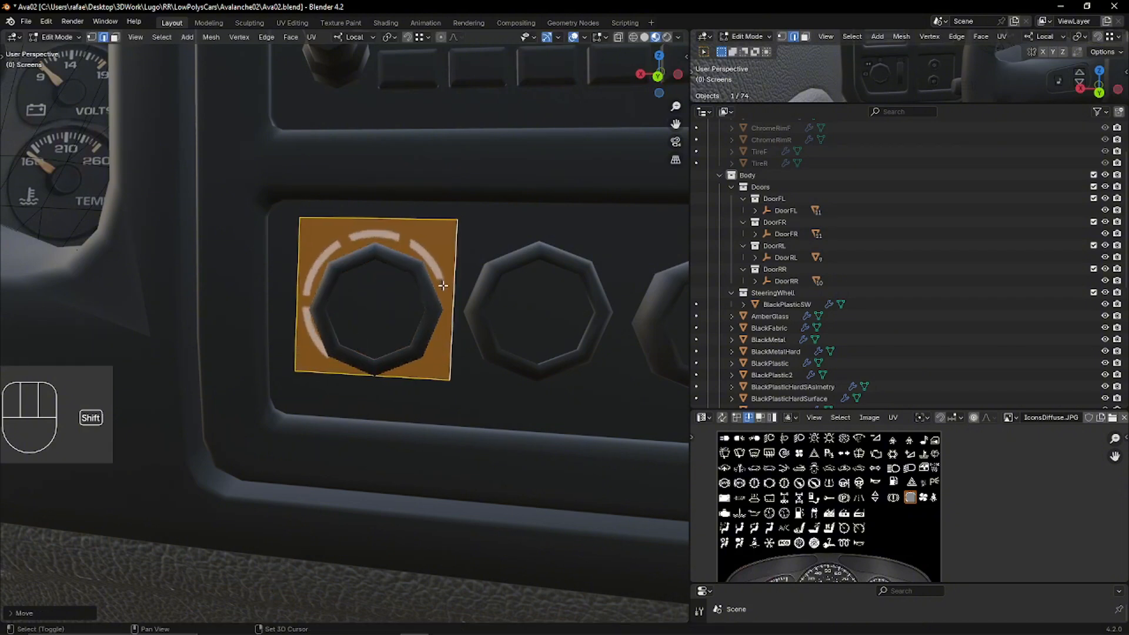
Scale the arc face up slightly and lower it a touch along local Z around the left knob
middle_click_drag(444, 287, 449, 287, "shift")
key("s")
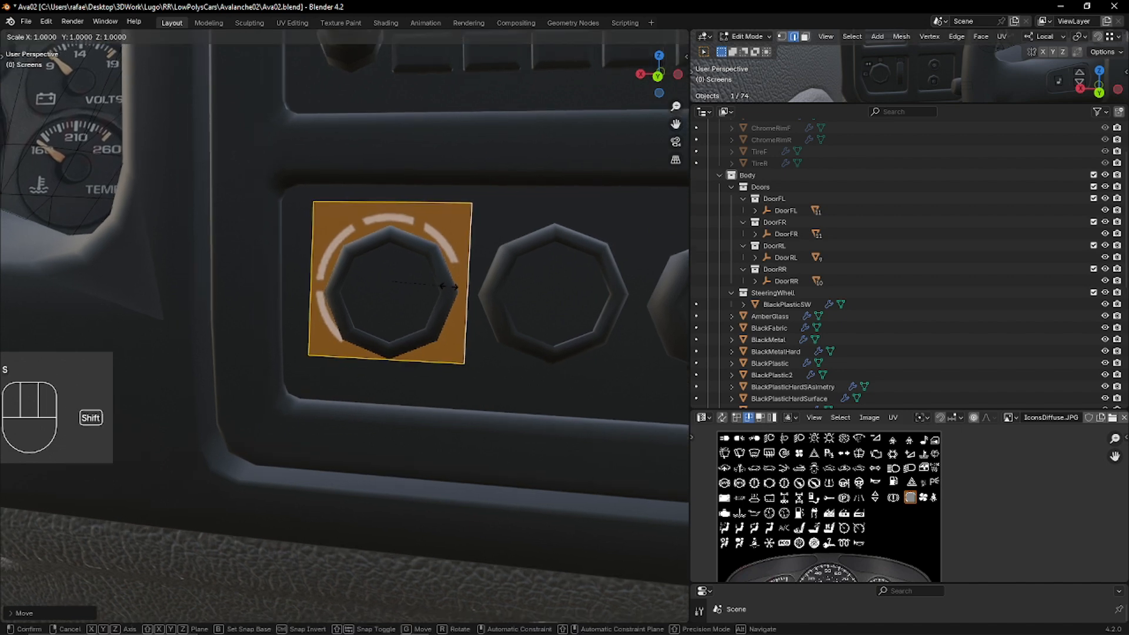
left_click(466, 309)
key("g")
key("z")
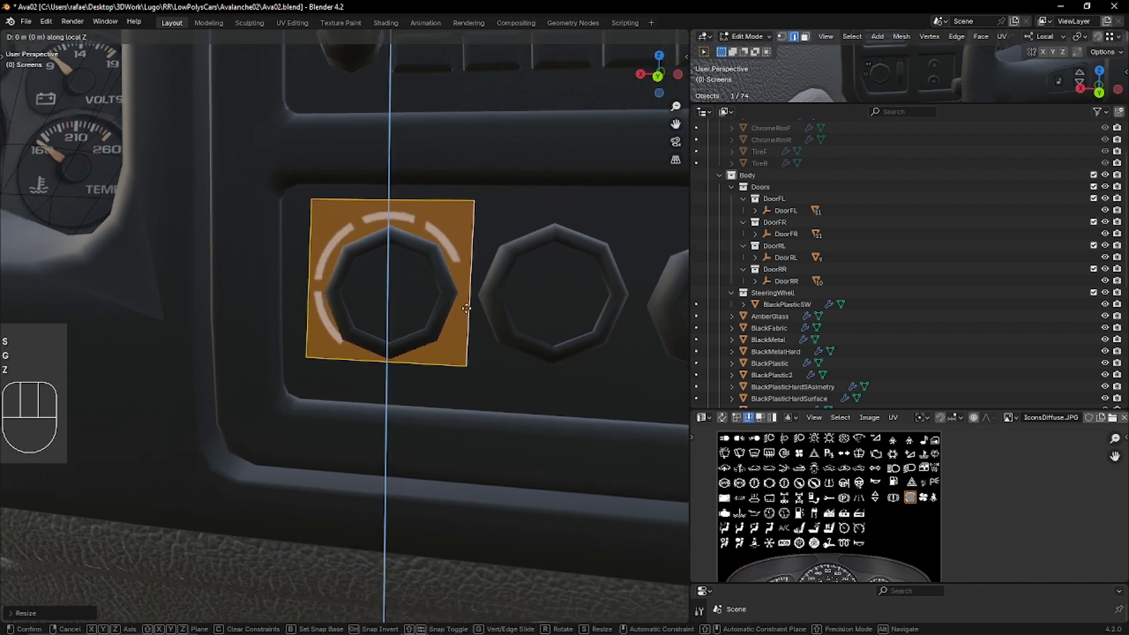
left_click(468, 310)
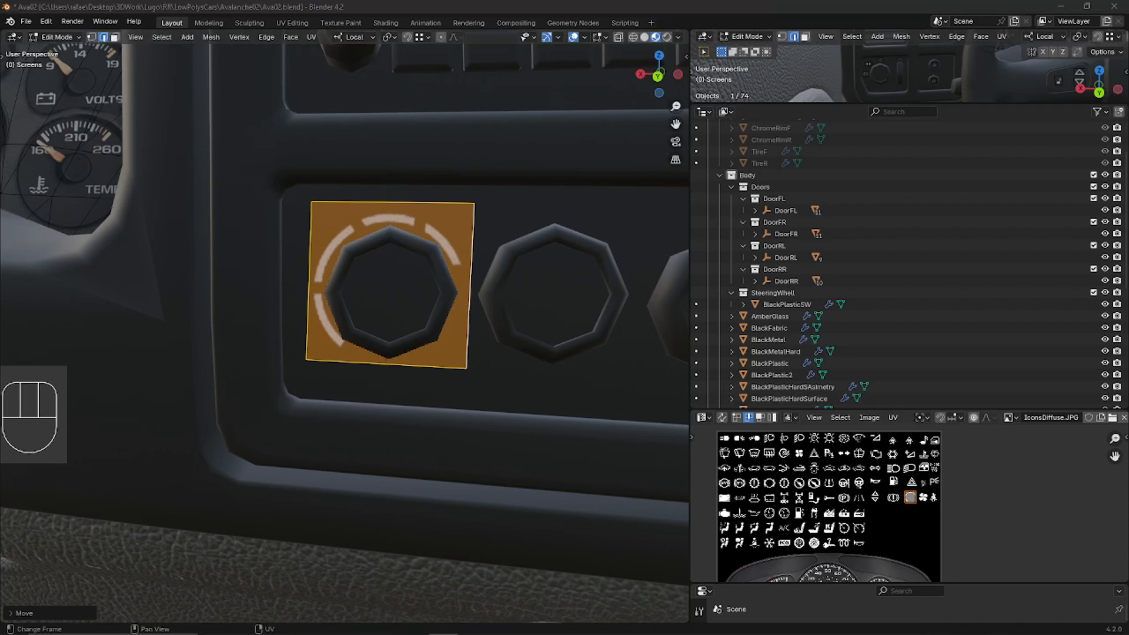
Duplicate the arc face, move the copy about 0.074 m along local X to the right knob, and bring it forward along local Y
scroll(572, 336, "down", 3)
middle_click_drag(503, 338, 440, 359)
key("shift+d")
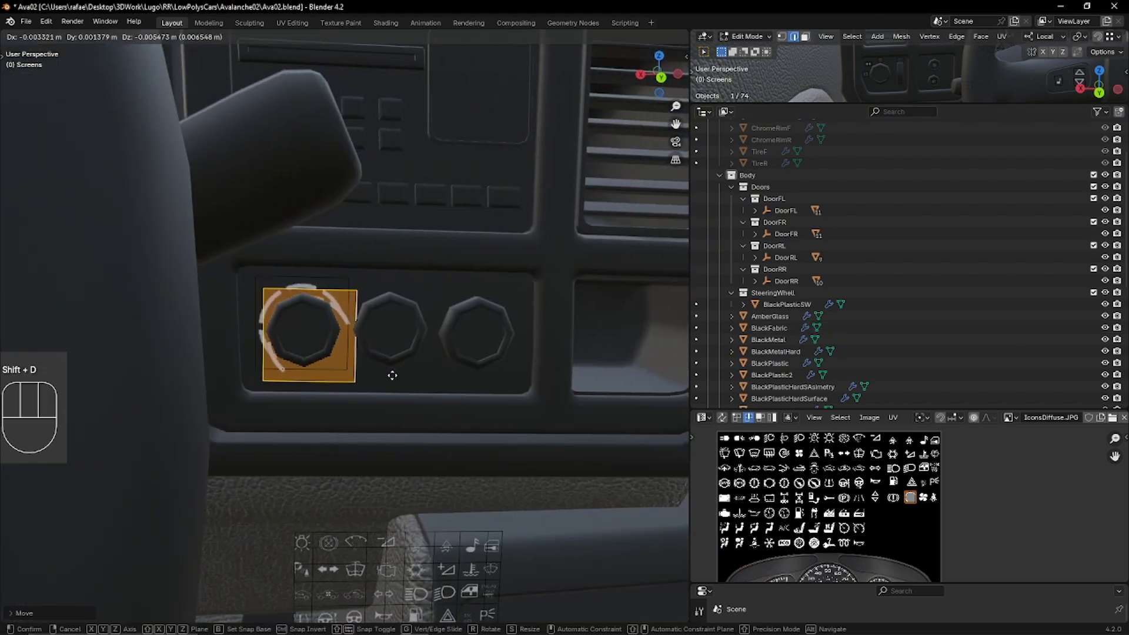
key("Escape")
key("g")
key("x")
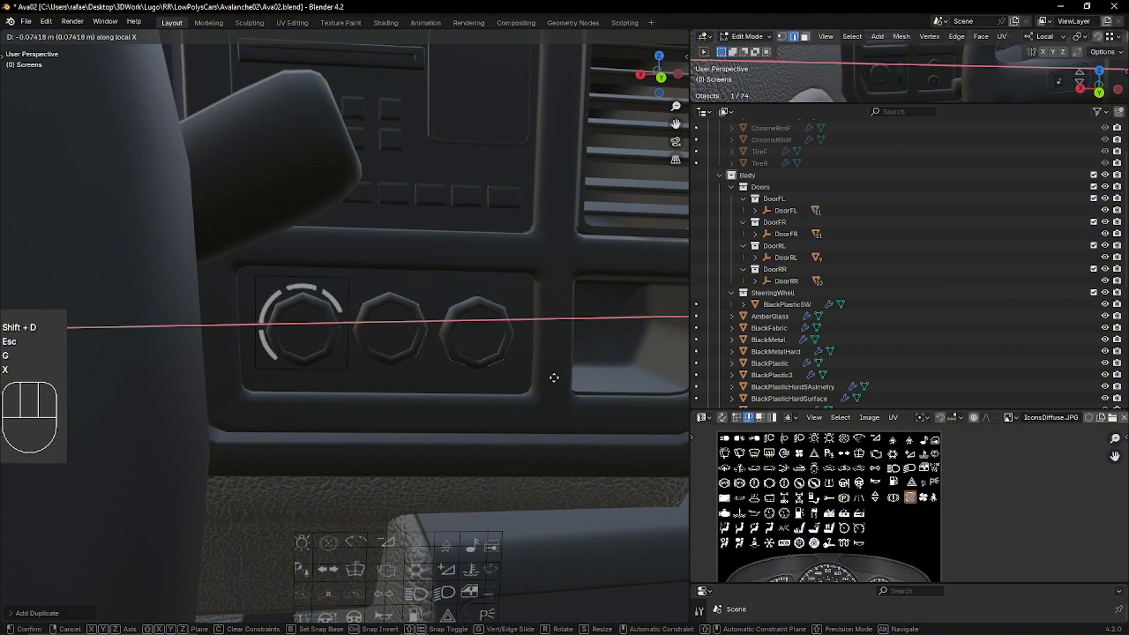
left_click(554, 378)
key("g")
key("y")
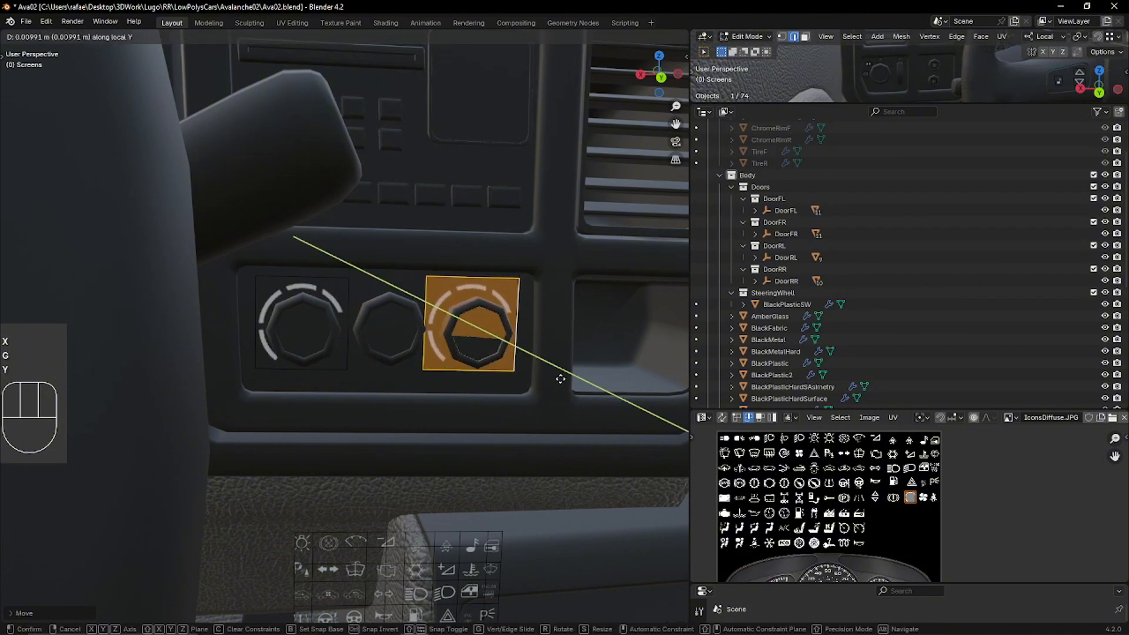
left_click(559, 374)
Align the copied arc around the right knob along local X and Z, and set its depth along local Y against the panel
middle_click_drag(560, 373, 484, 351, "shift")
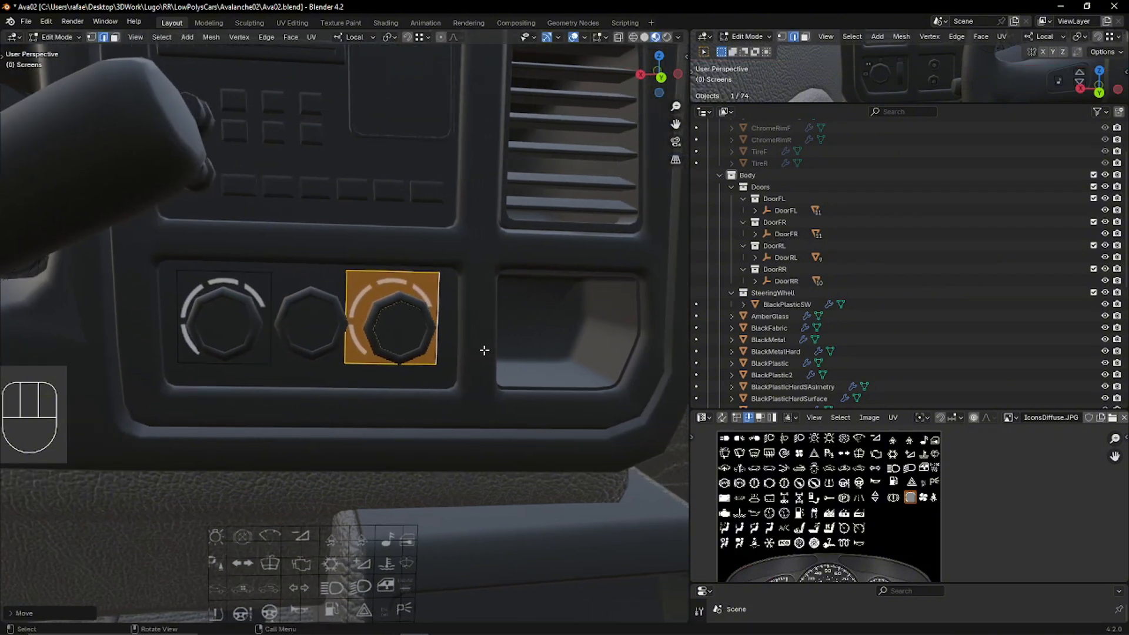
scroll(484, 351, "up", 5)
key("g")
key("x")
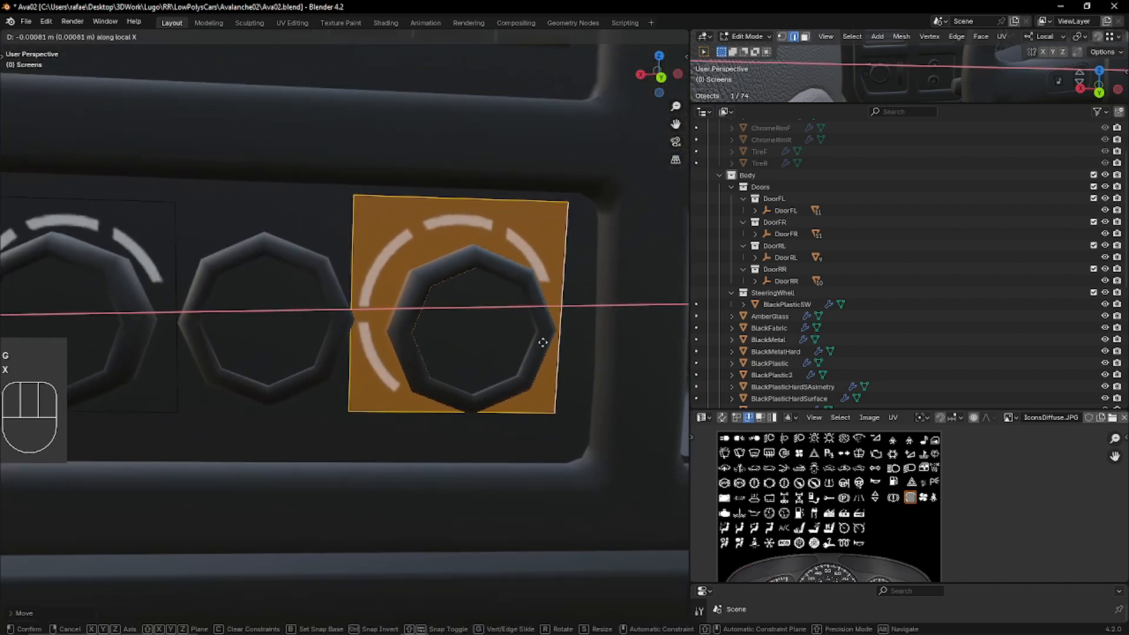
left_click(553, 344)
key("g")
key("z")
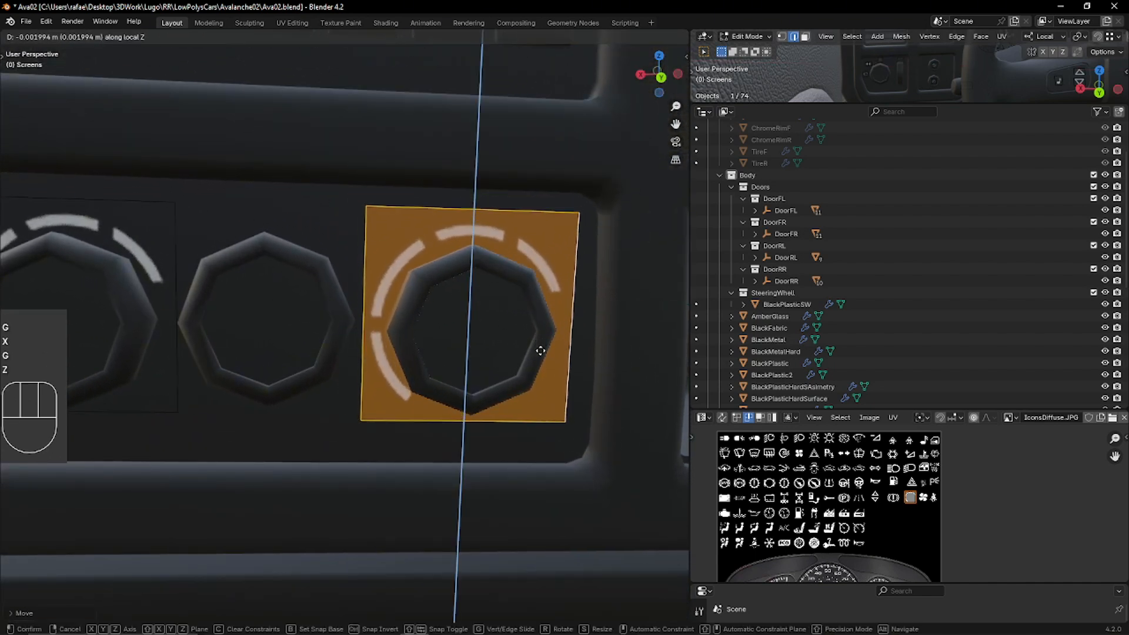
left_click(541, 352)
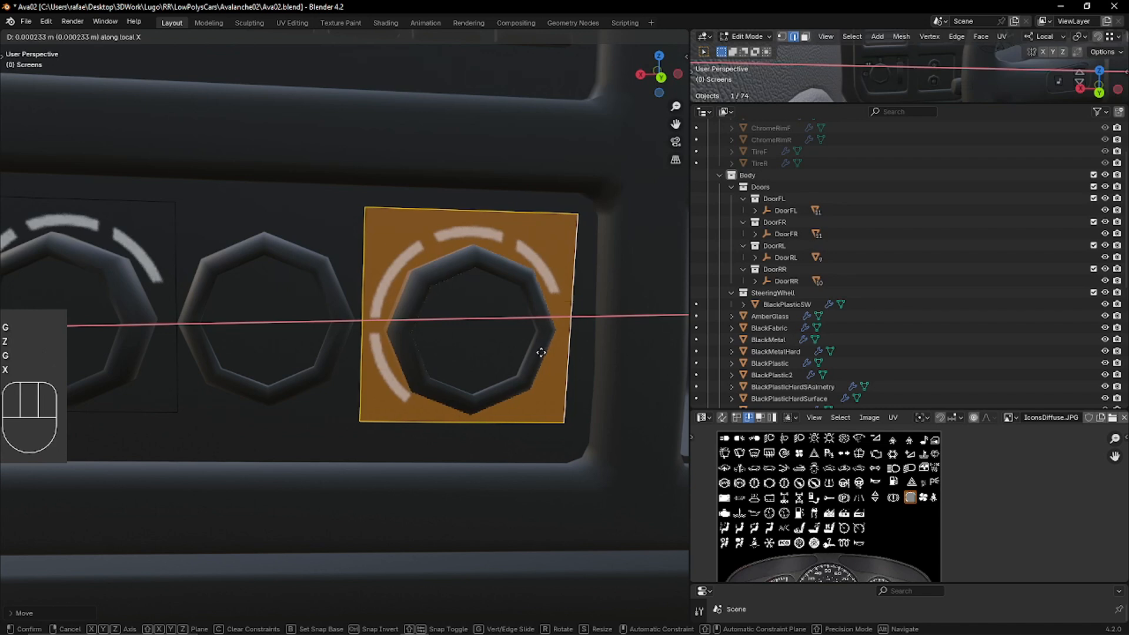
key("g")
key("y")
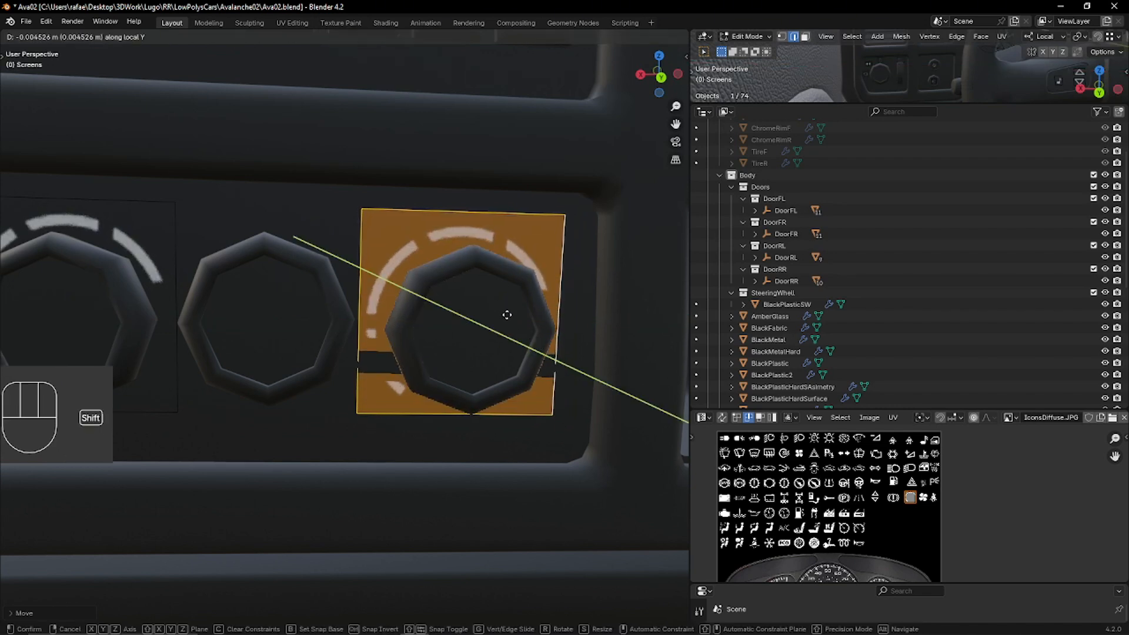
left_click(508, 318)
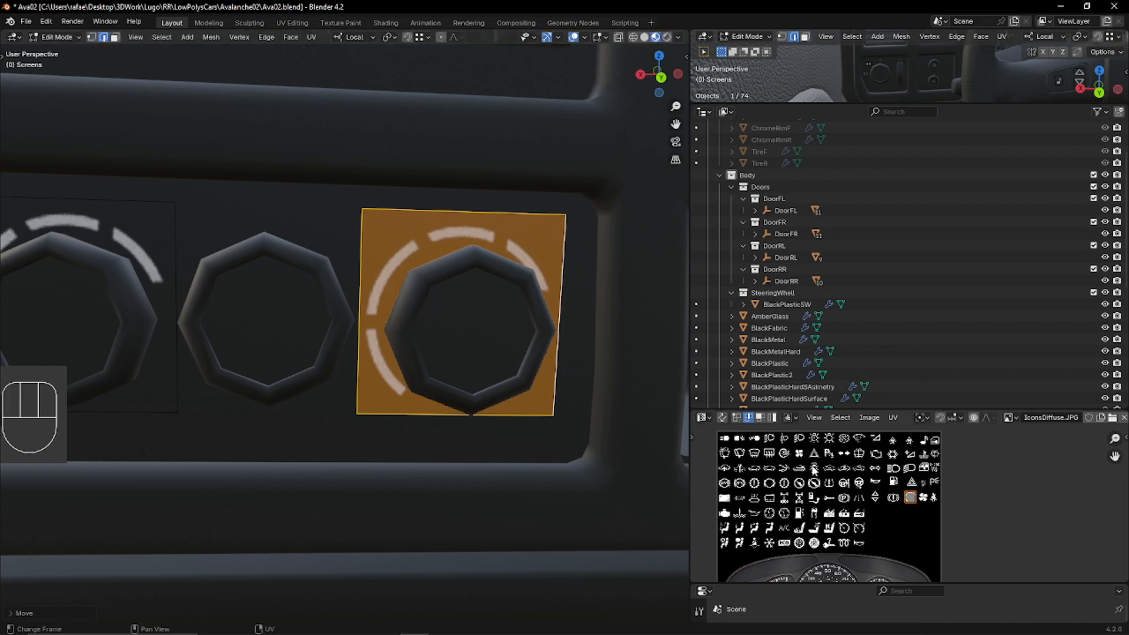
Slide the icon sheet's vertical grid edges on both sides of the four-blade fan icon inward to frame it tightly
scroll(855, 484, "up", 3)
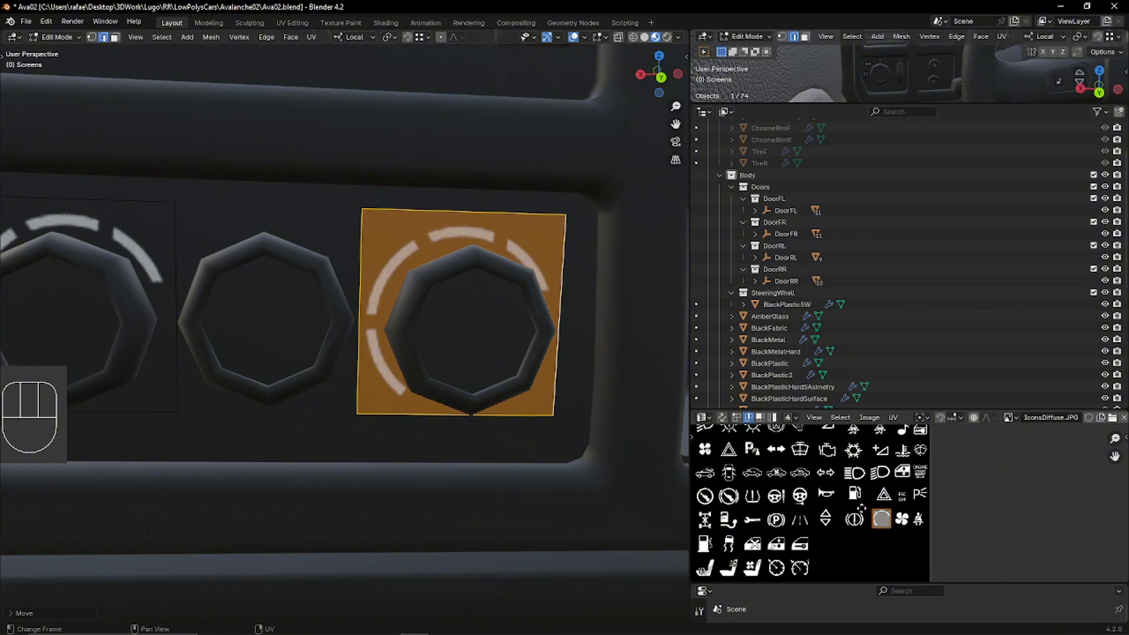
mouse_move(861, 507)
middle_mouse_down()
mouse_move(849, 524)
mouse_move(868, 514)
middle_mouse_up()
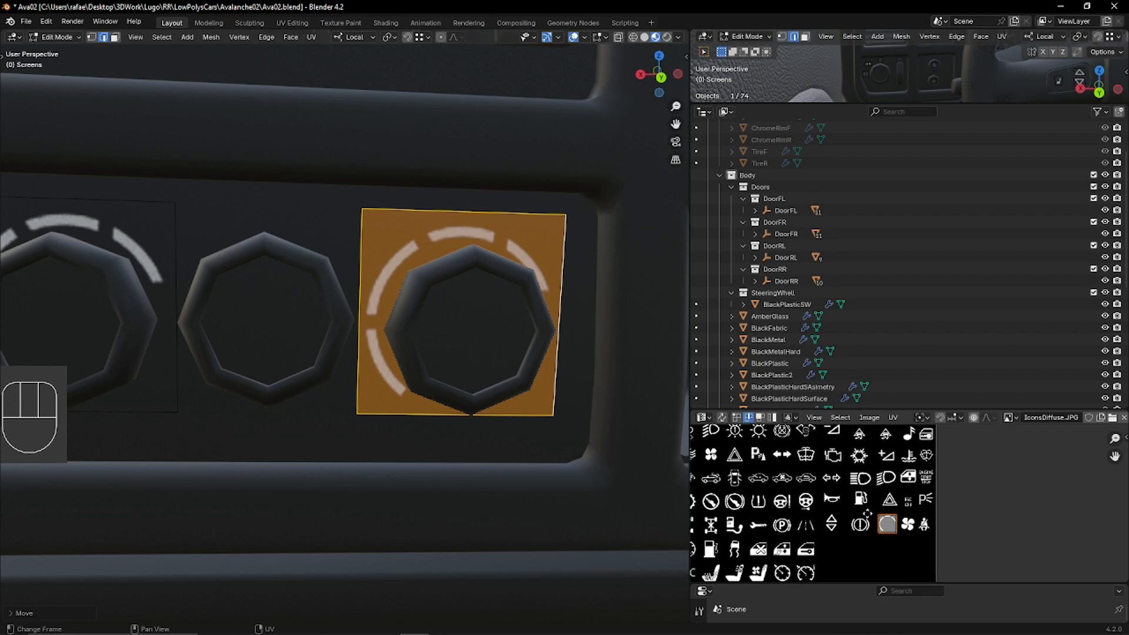
scroll(471, 393, "down", 5)
middle_click_drag(384, 440, 411, 295, "shift")
key("3")
left_click(406, 424)
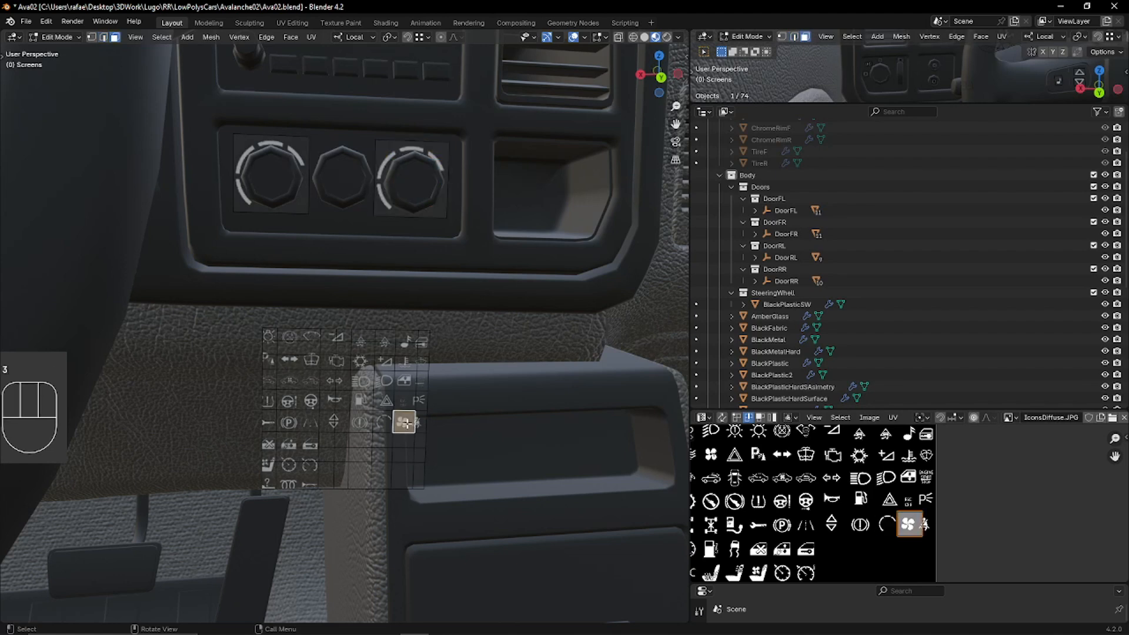
scroll(410, 430, "up", 4)
key("2")
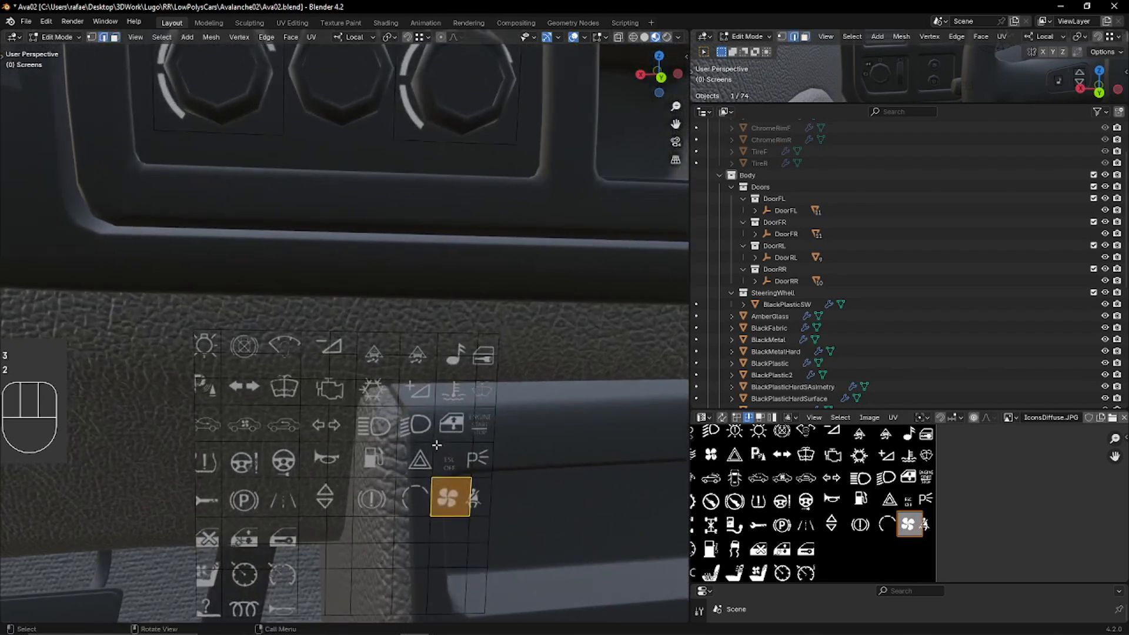
left_click(441, 462, "alt")
key("g")
key("g")
left_click(445, 462)
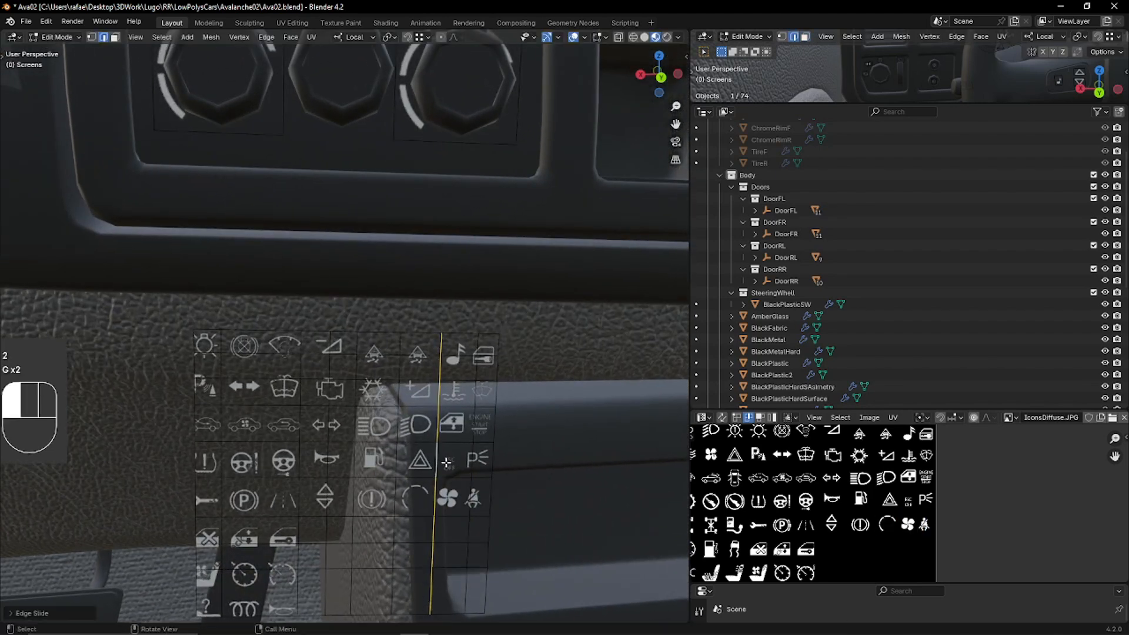
key("g")
key("g")
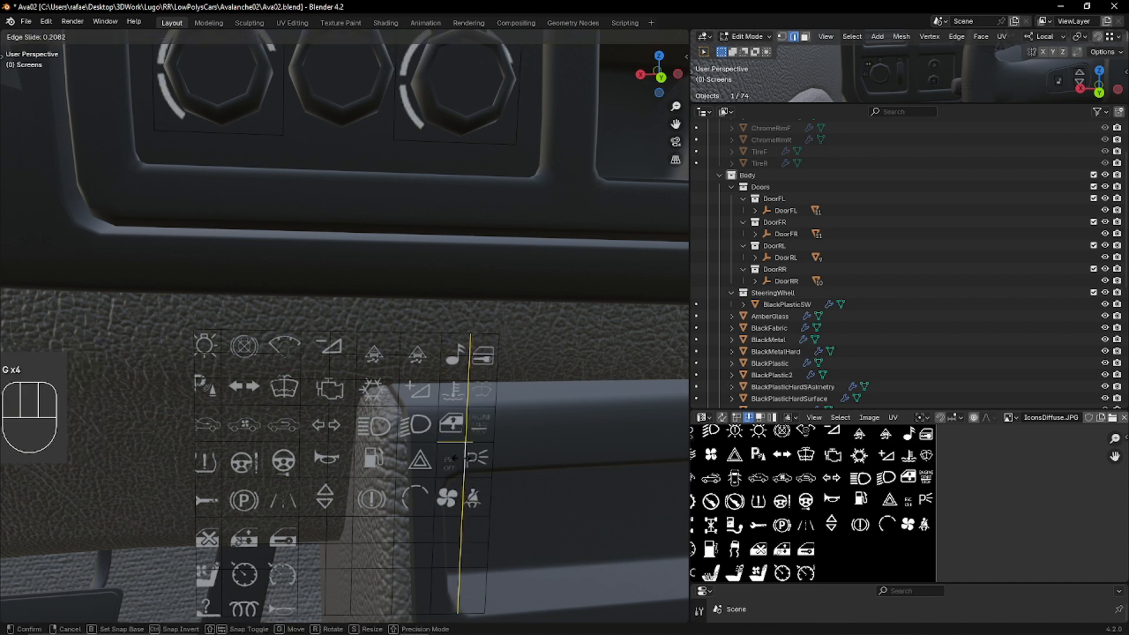
left_click(451, 459)
Slide the horizontal grid edges above and below the fan icon closer to it
left_click(451, 480, "alt")
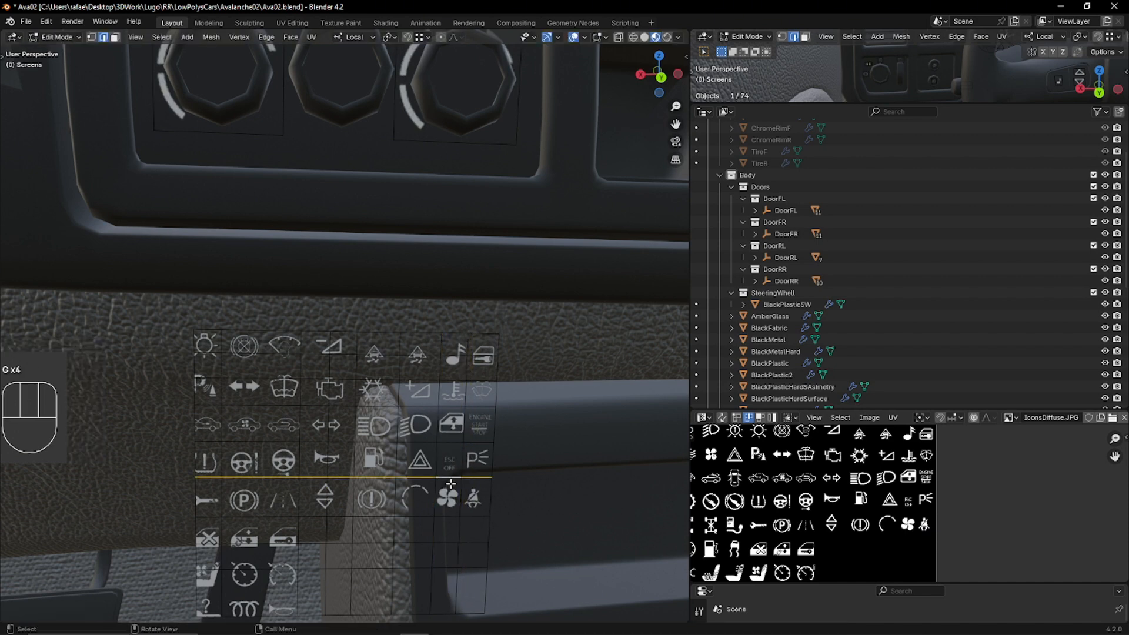
key("g")
key("g")
left_click(451, 489)
key("g")
key("g")
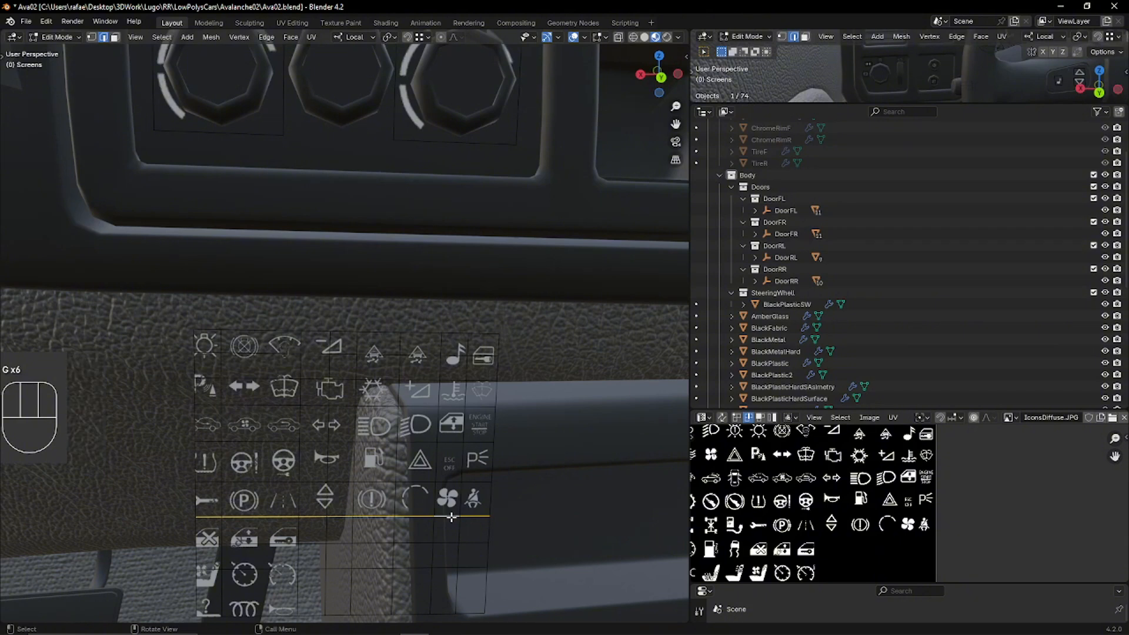
left_click(451, 515)
Duplicate the fan icon face and, with snapping enabled in vertex mode, snap the copy onto the middle climate knob
key("3")
left_click(452, 500)
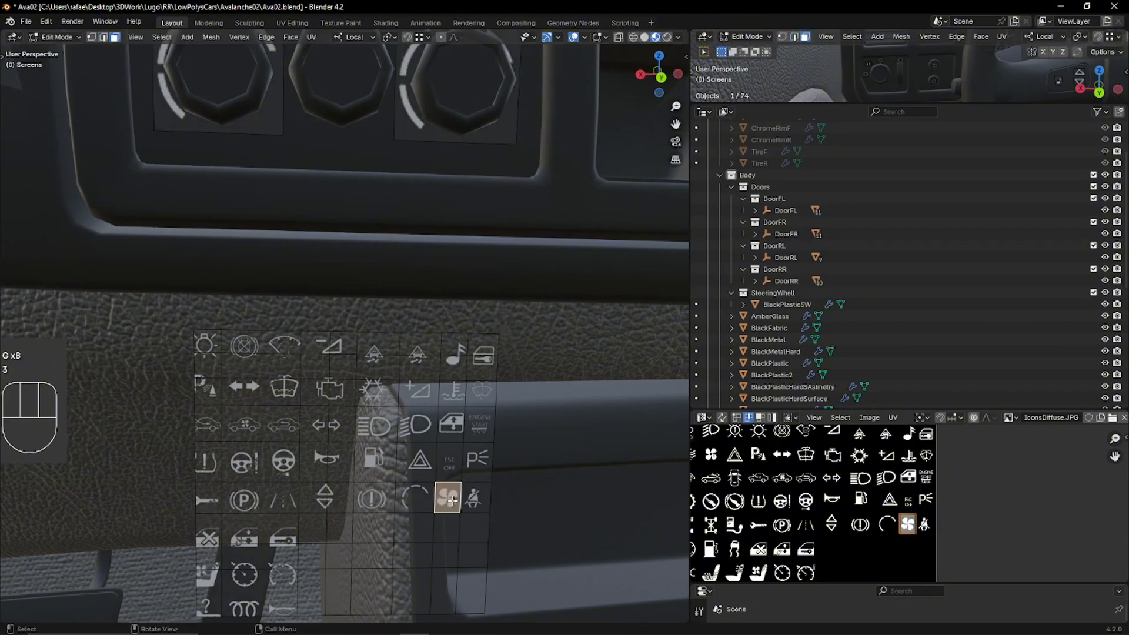
key("shift+d")
left_click(288, 184)
middle_click_drag(264, 125, 344, 324, "shift")
key("1")
key("shift+Tab")
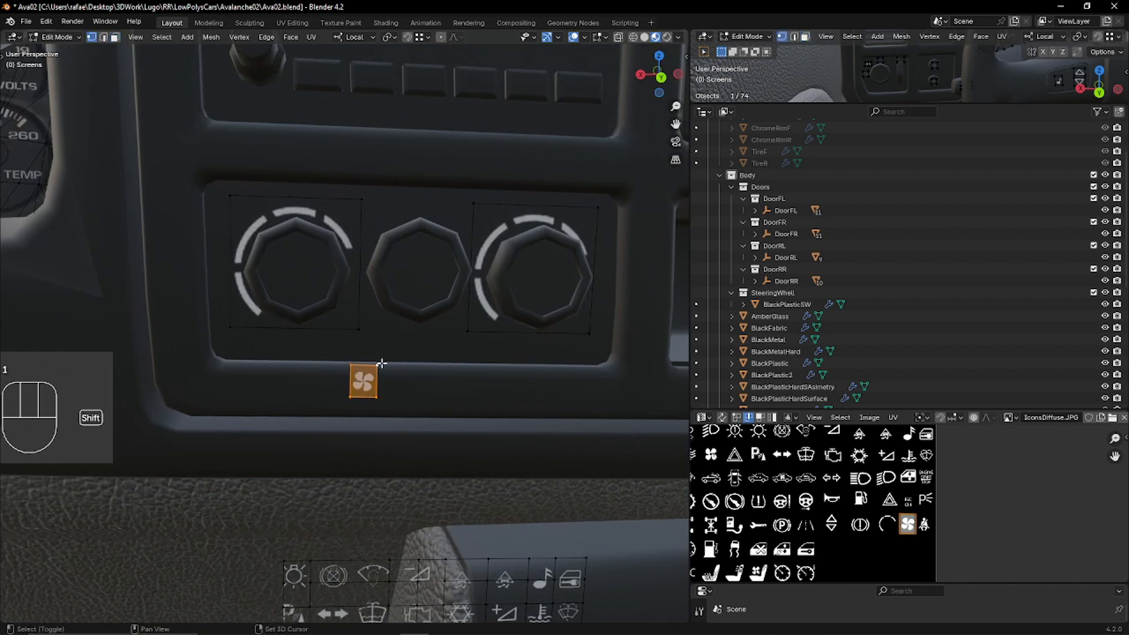
key("g")
left_click(429, 265)
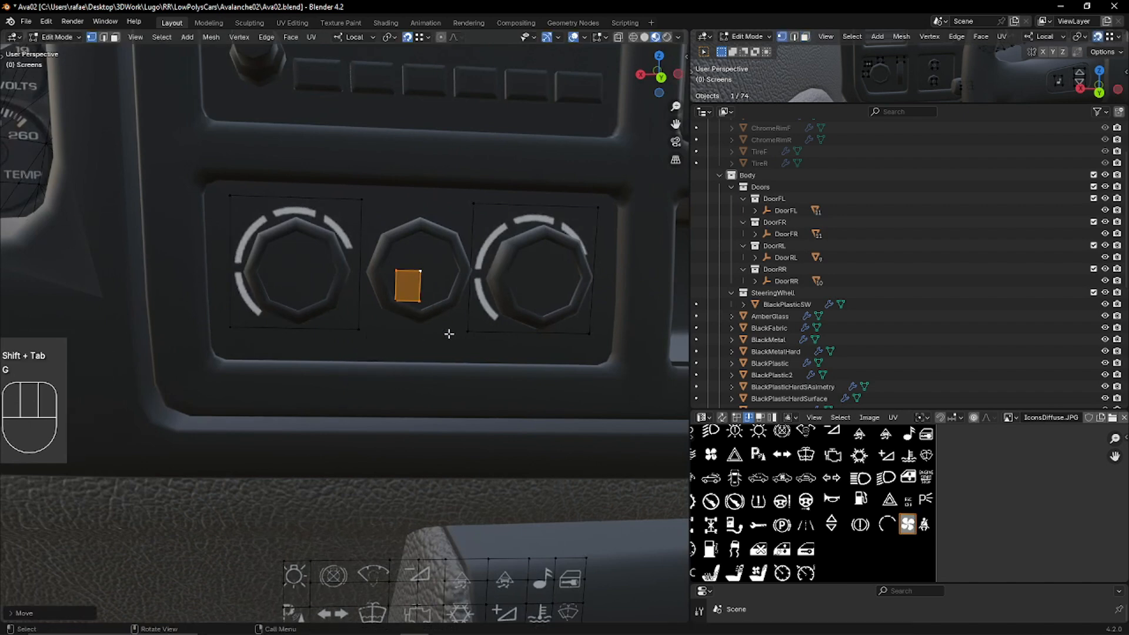
Enlarge the fan icon copy slightly, bring it forward along local Y, and place it below the left knob's lowest arc dash
key("s")
left_click(459, 333)
key("g")
key("y")
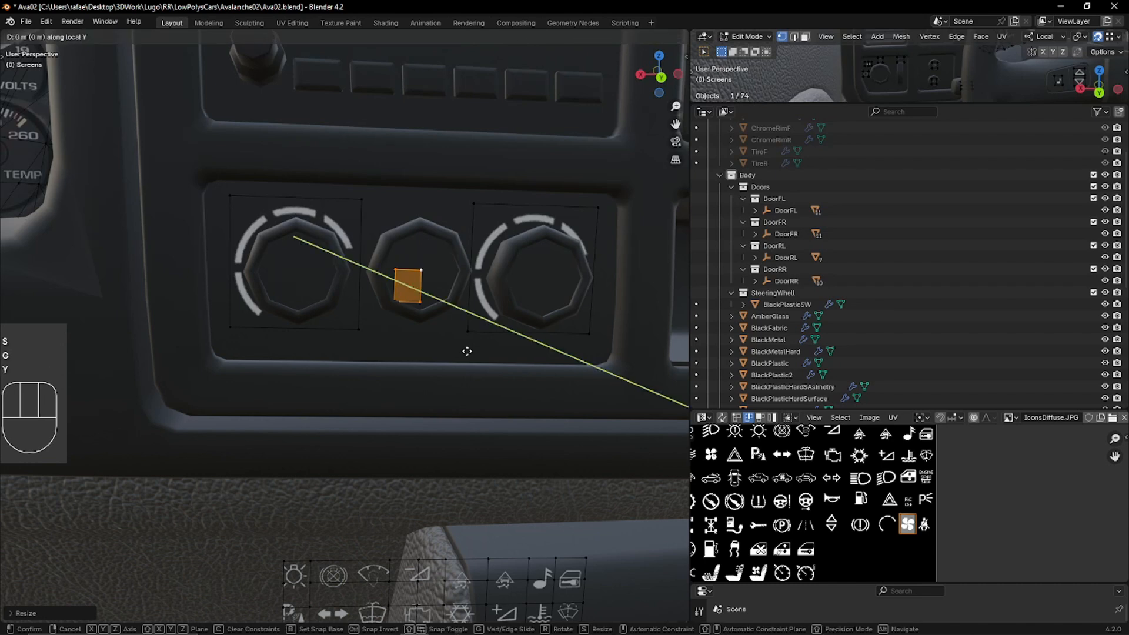
left_click(473, 359)
key("g")
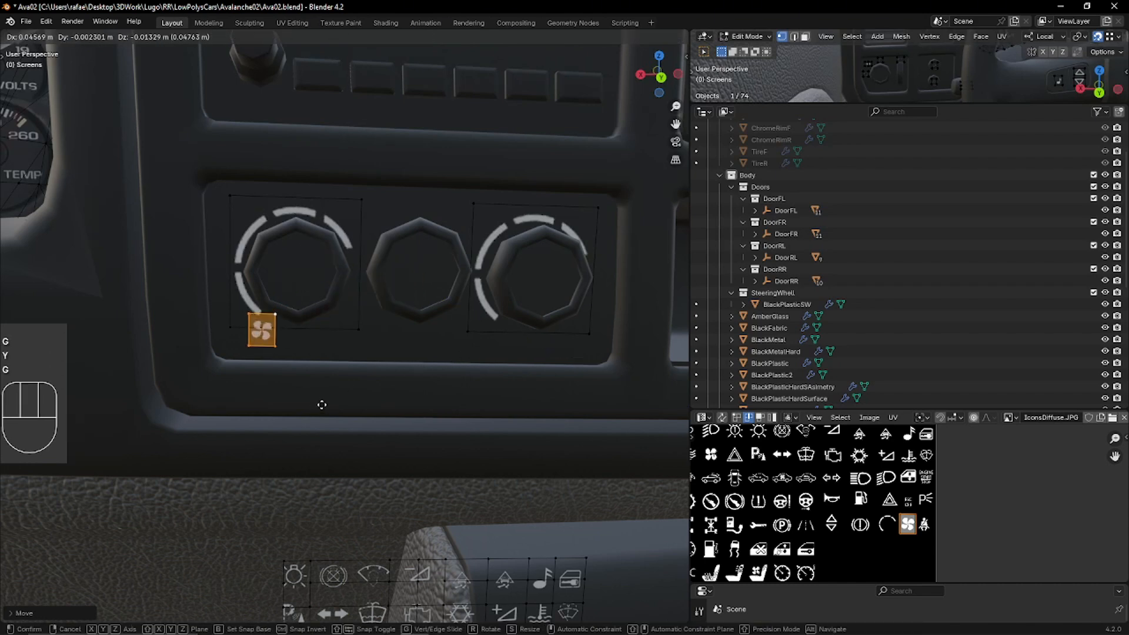
left_click(309, 403)
Turn snapping off, fine-tune the fan icon's depth along local Y against the panel, and shift it slightly outward along local X
scroll(341, 394, "up", 6)
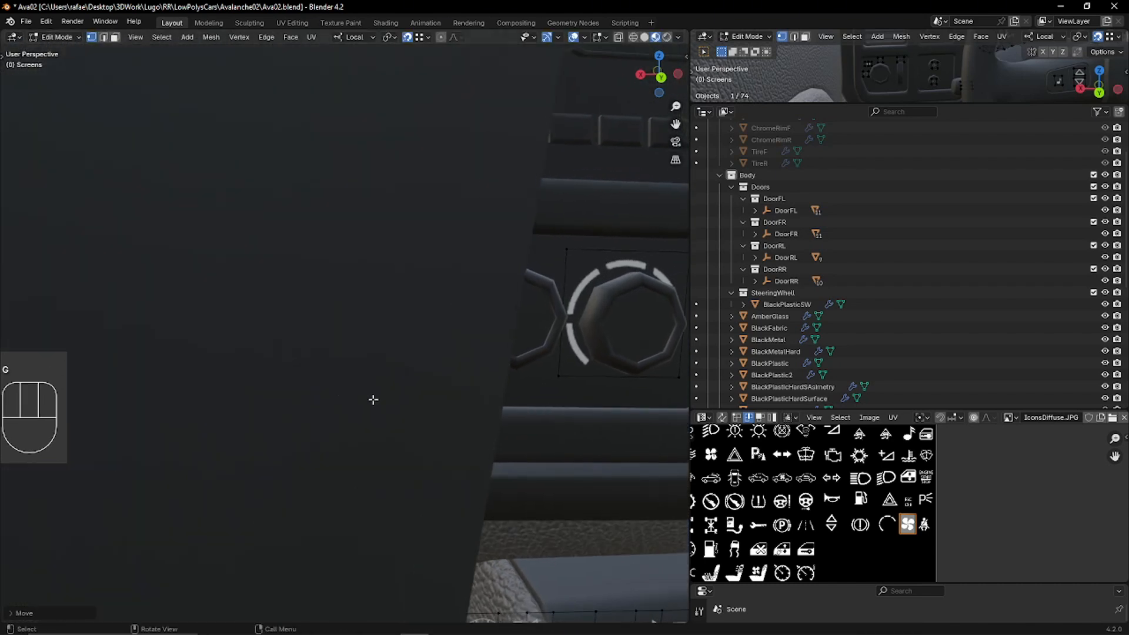
key("g")
key("y")
scroll(361, 401, "down", 5)
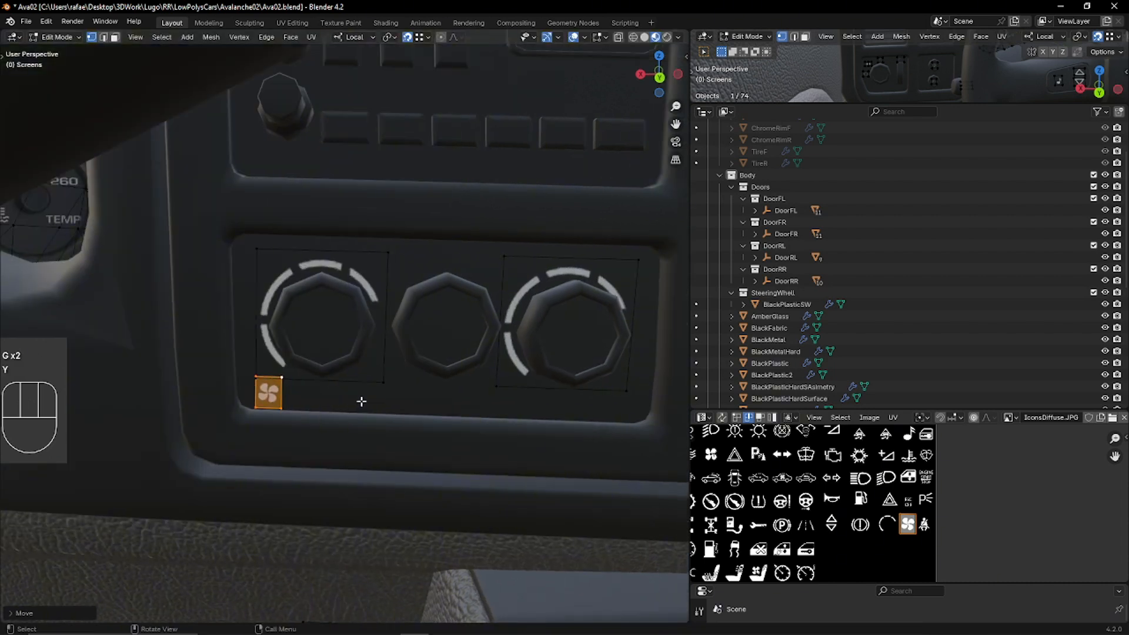
key("g")
key("y")
key("shift")
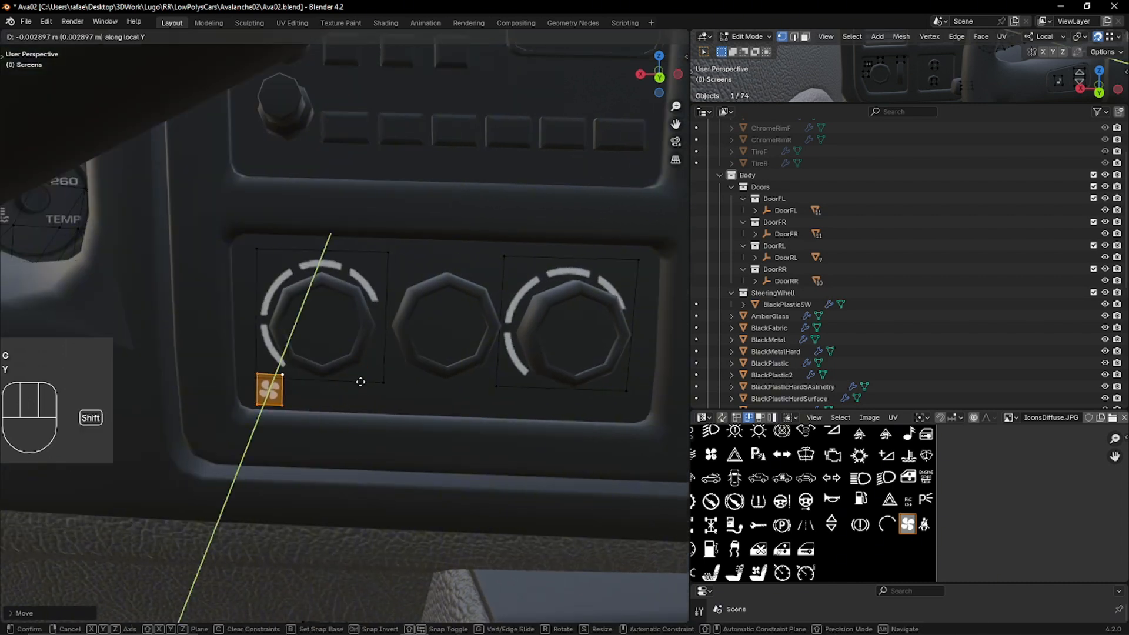
key("shift+Tab")
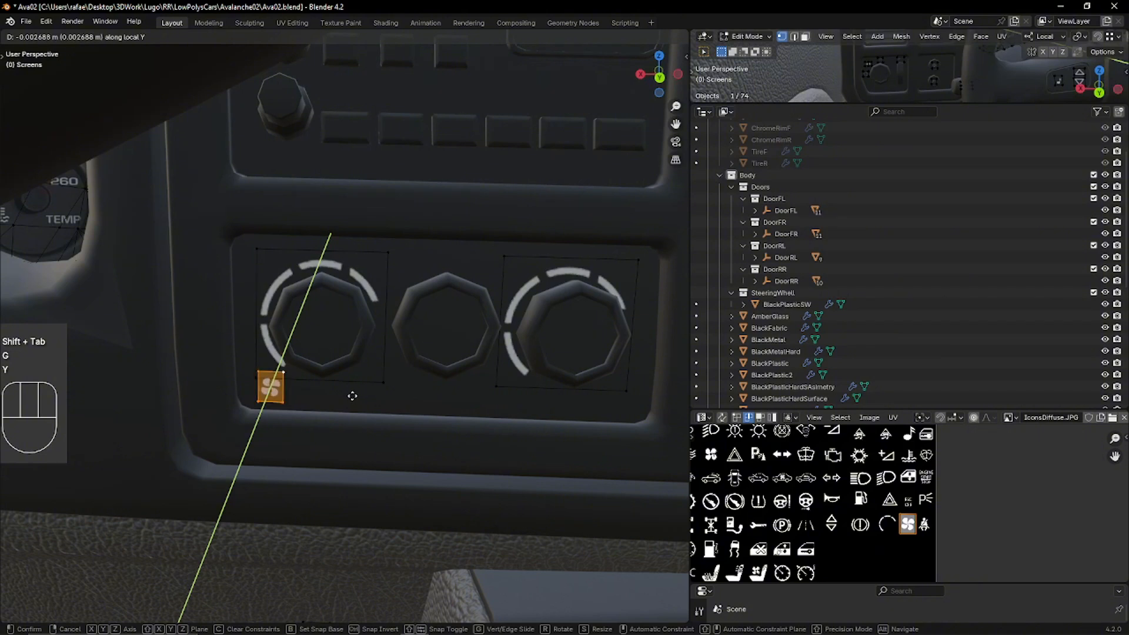
key("shift")
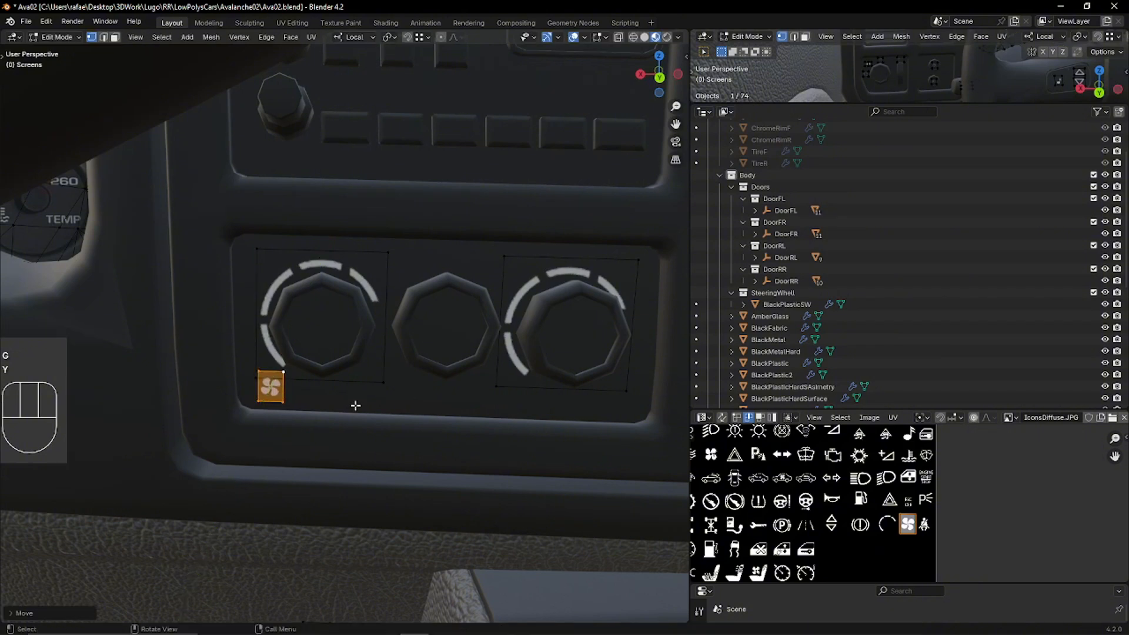
key("x")
left_click(347, 405)
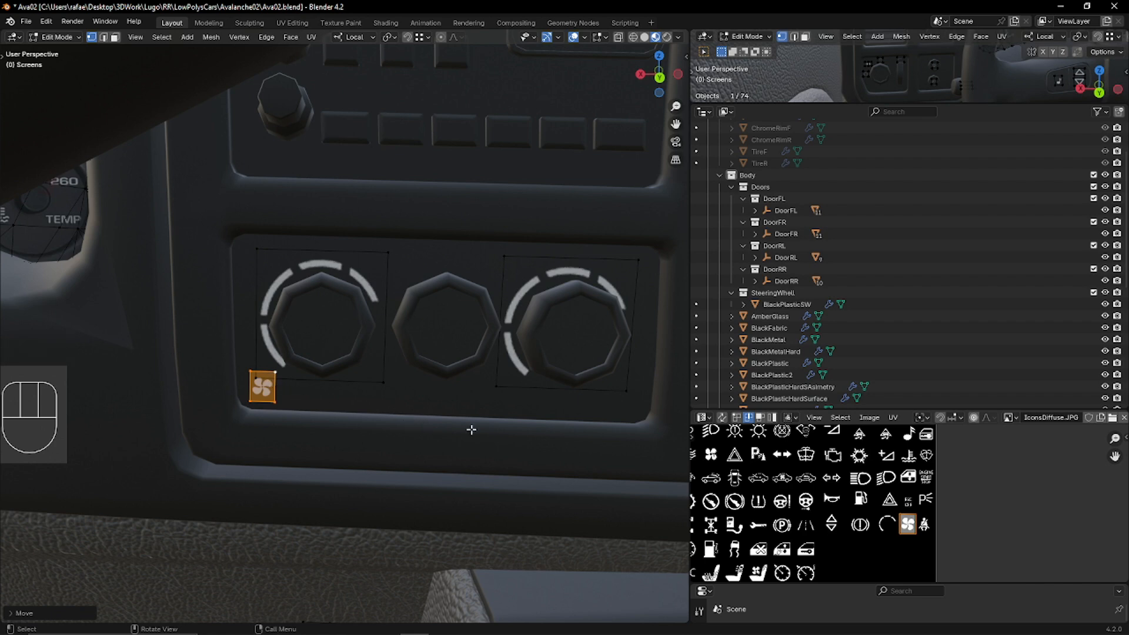
middle_click_drag(378, 446, 363, 382, "shift")
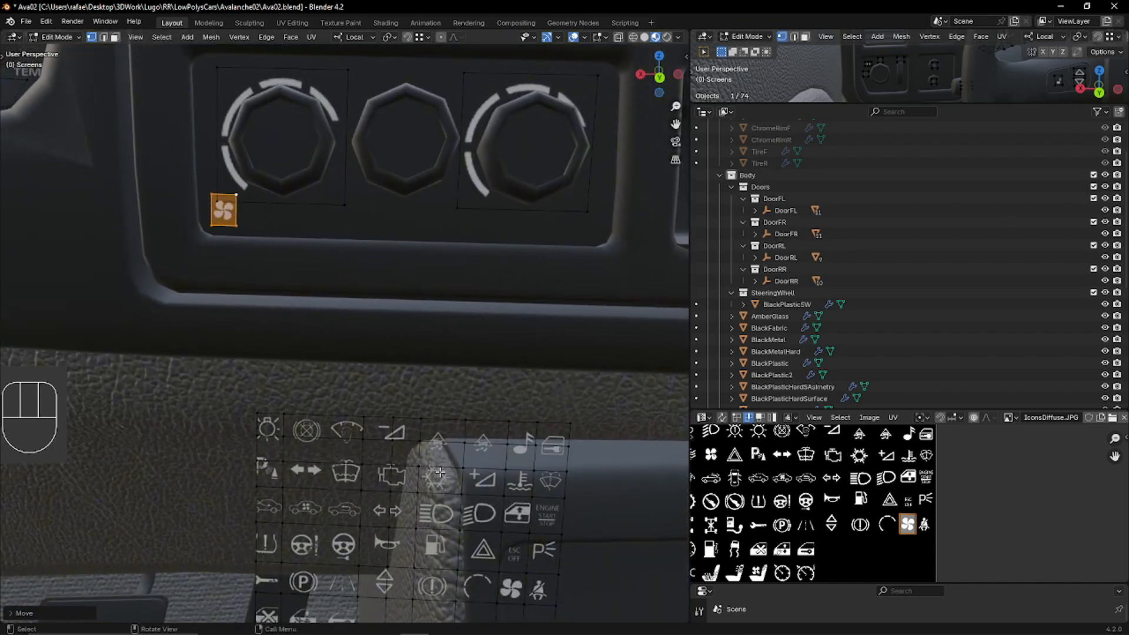
Slide the horizontal and vertical grid edges bordering the snowflake icon on the sheet closer to it
key("2")
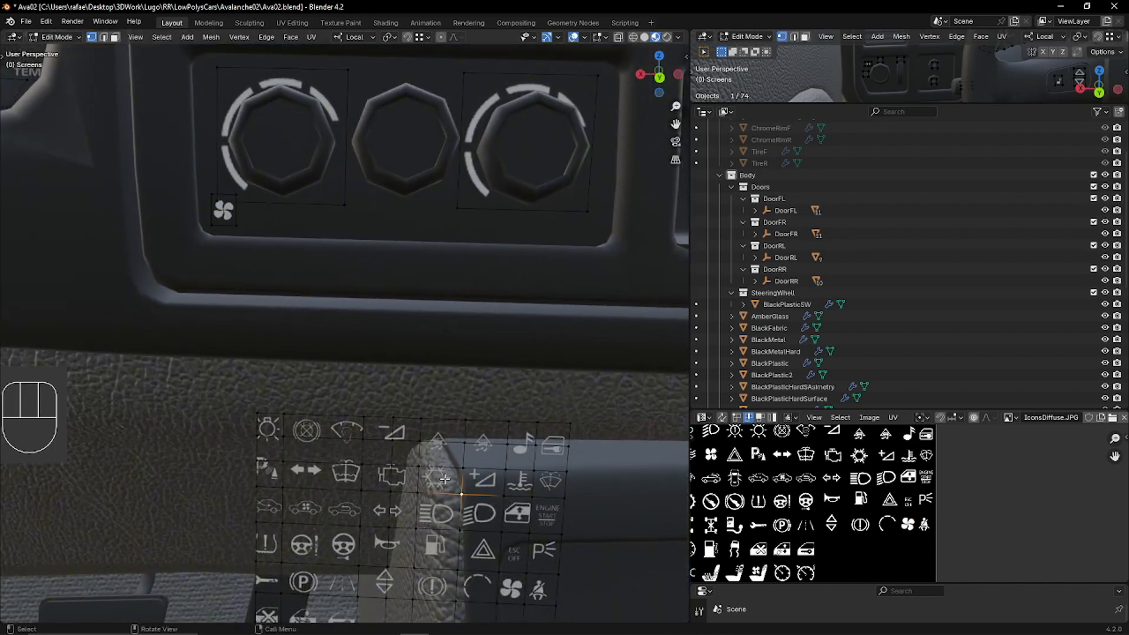
left_click(445, 470)
key("g")
key("g")
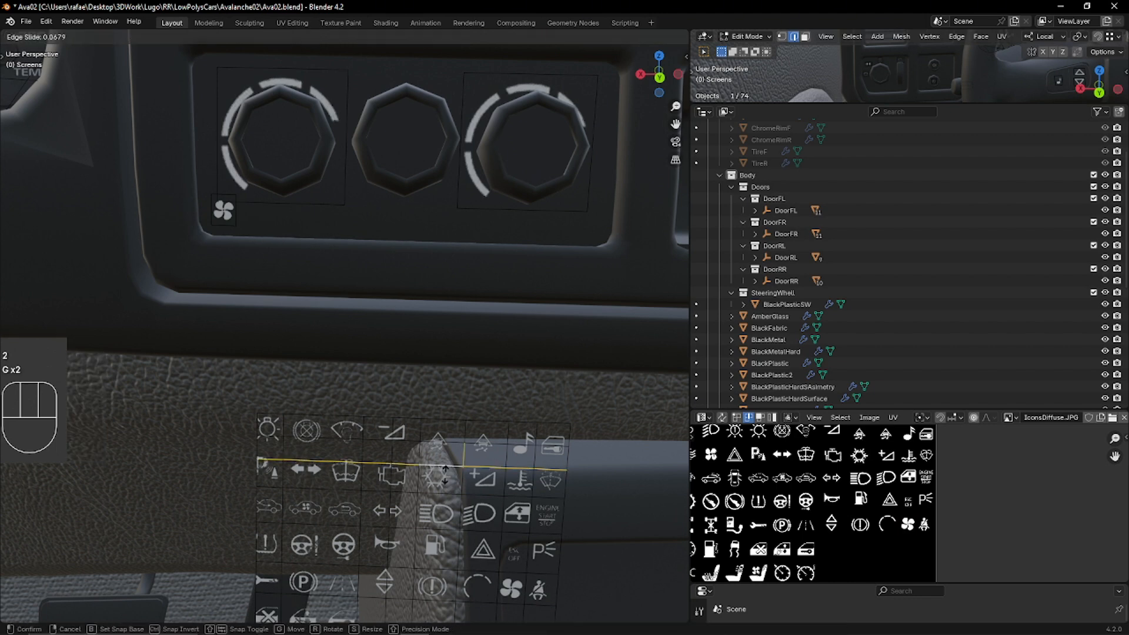
left_click(447, 470)
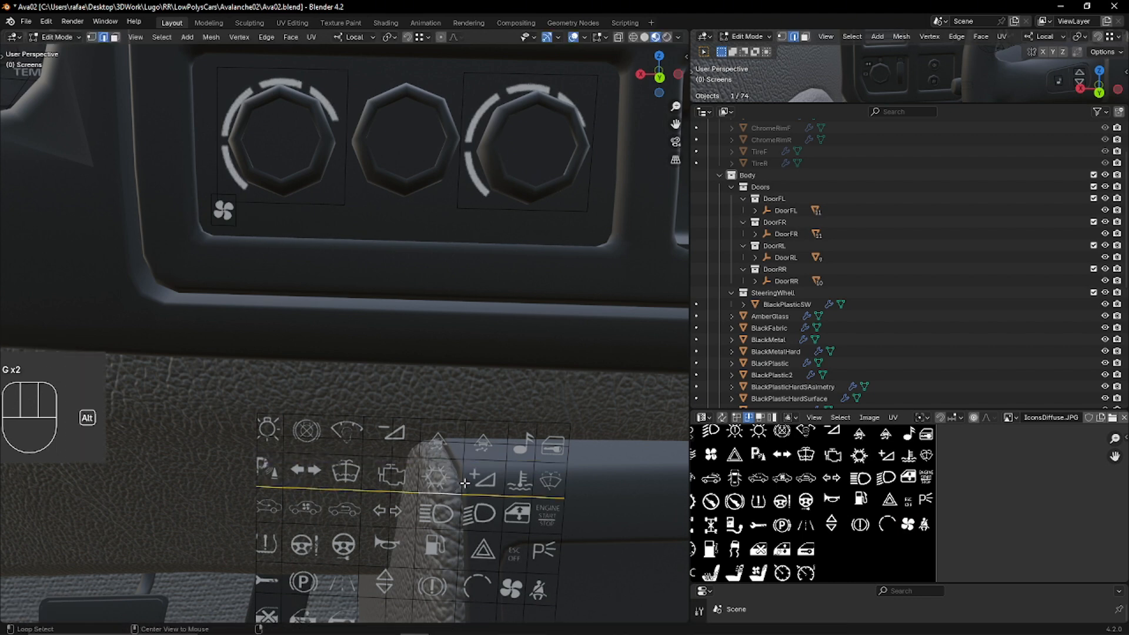
left_click(462, 484, "alt")
key("g")
key("g")
left_click(457, 484)
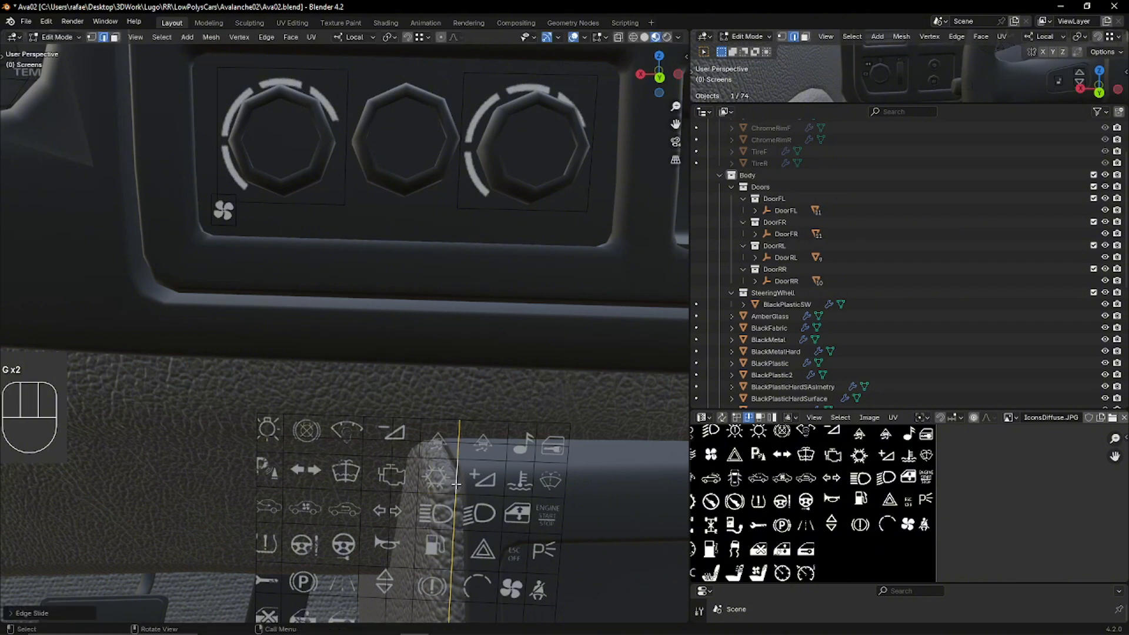
Duplicate the snowflake icon face and place the copy on the climate panel beside the fan icon
key("3")
left_click(435, 480)
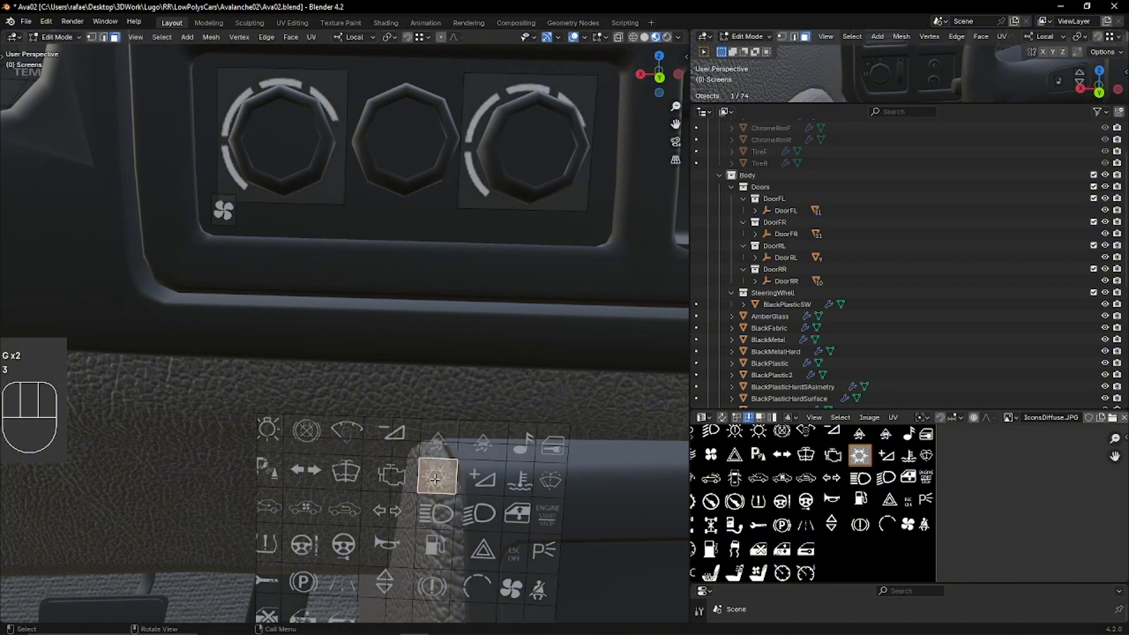
key("1")
key("shift+d")
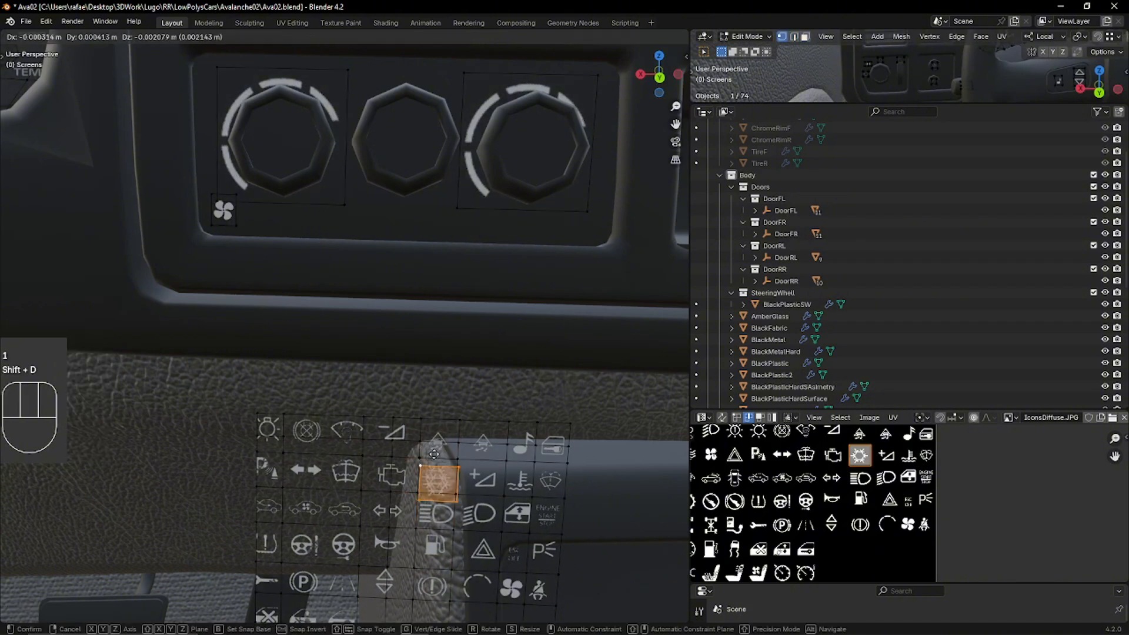
left_click(269, 215)
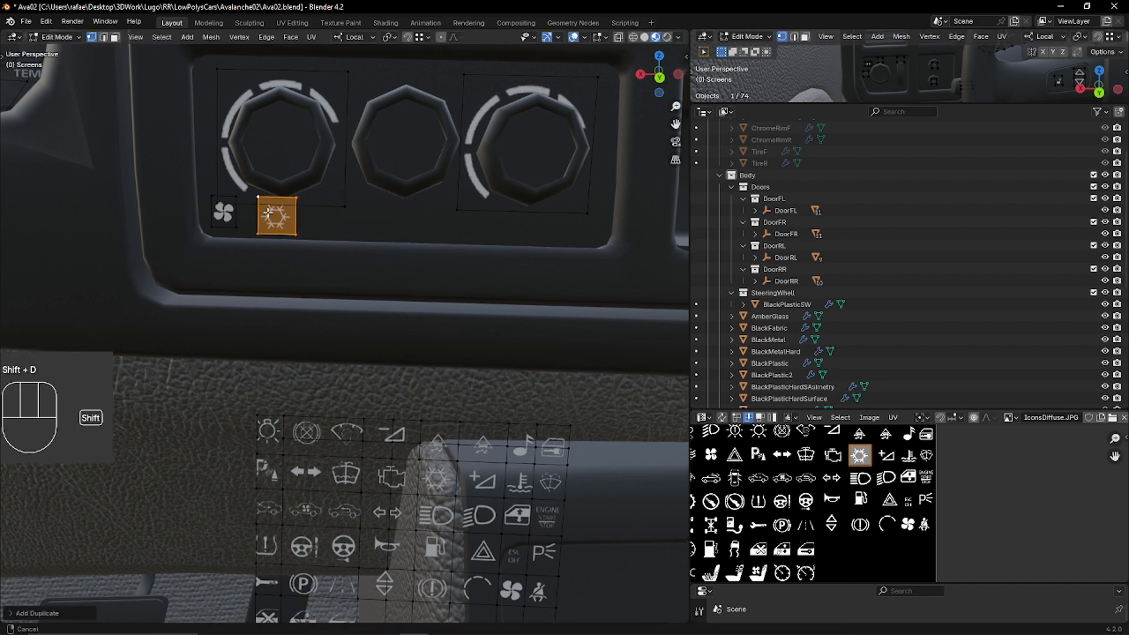
Switch to solid shading, enable snapping, and snap the snowflake icon's corner to the fan icon's adjacent upper corner
middle_click_drag(268, 215, 290, 252, "shift")
key("z")
left_click(317, 275)
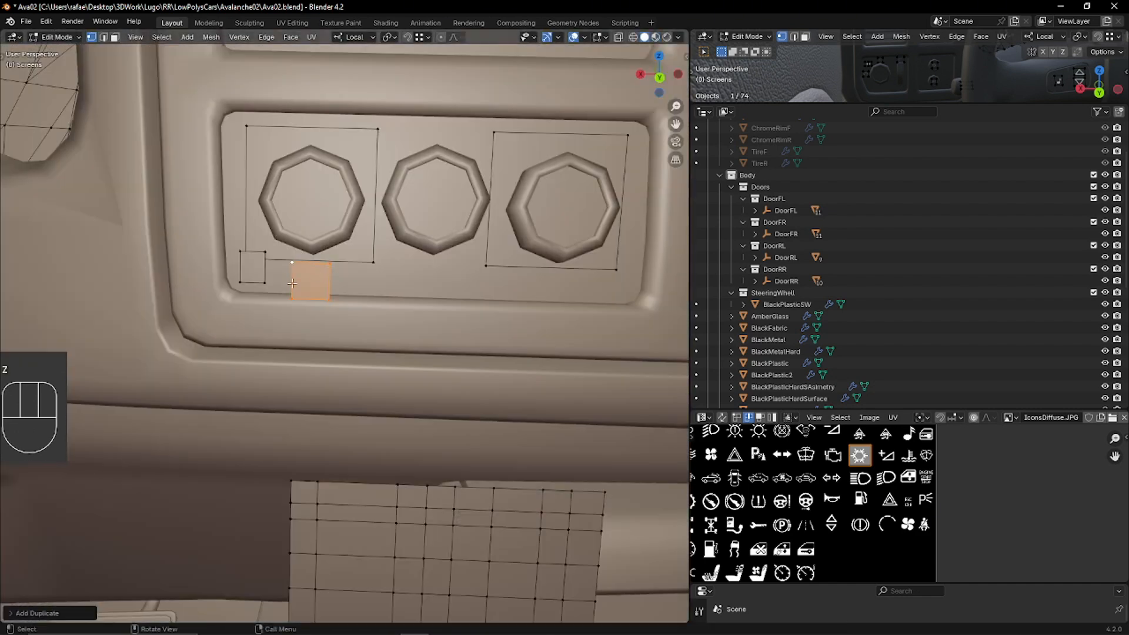
key("shift+Tab")
key("g")
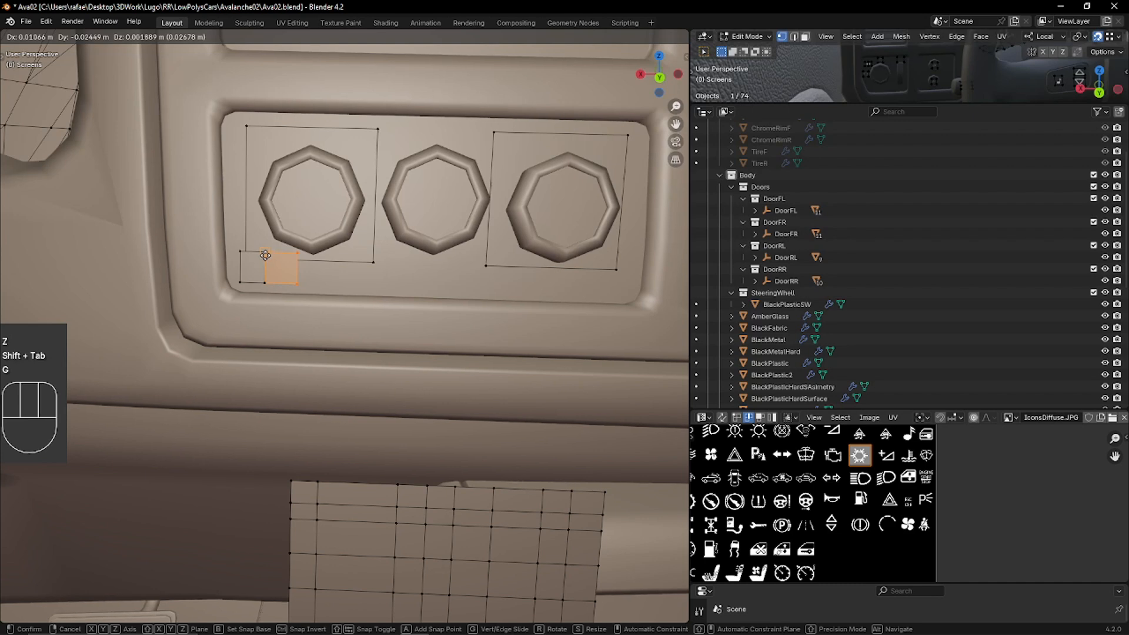
left_click(265, 255)
Turn snapping off and slide the snowflake icon along local X to below the left knob, on the side opposite the fan icon
key("g")
key("x")
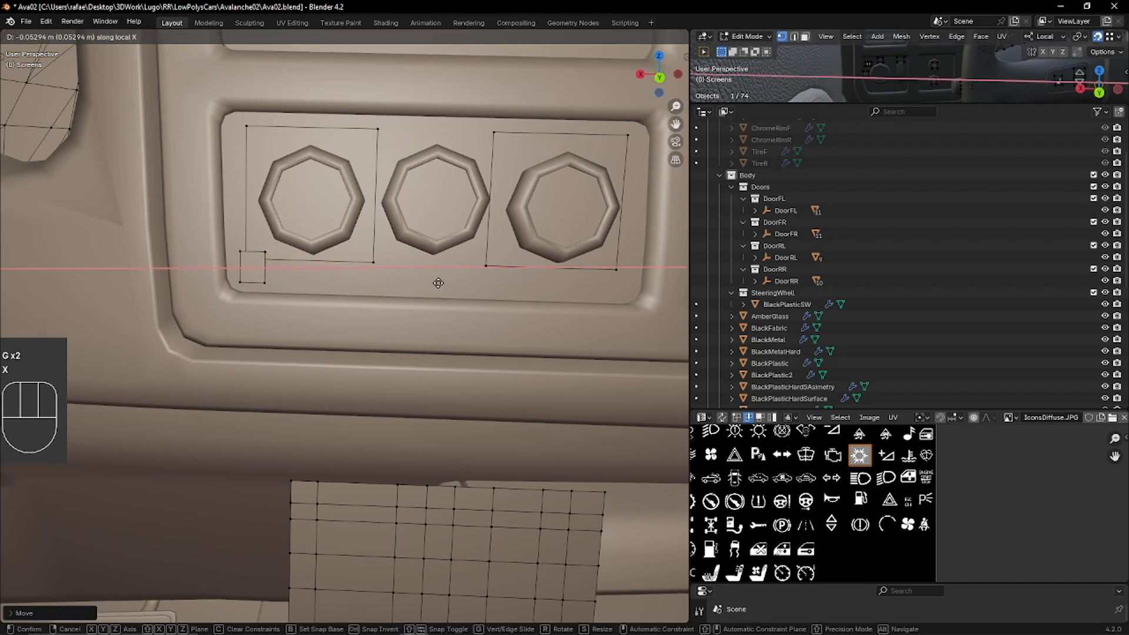
key("Escape")
key("shift+Tab")
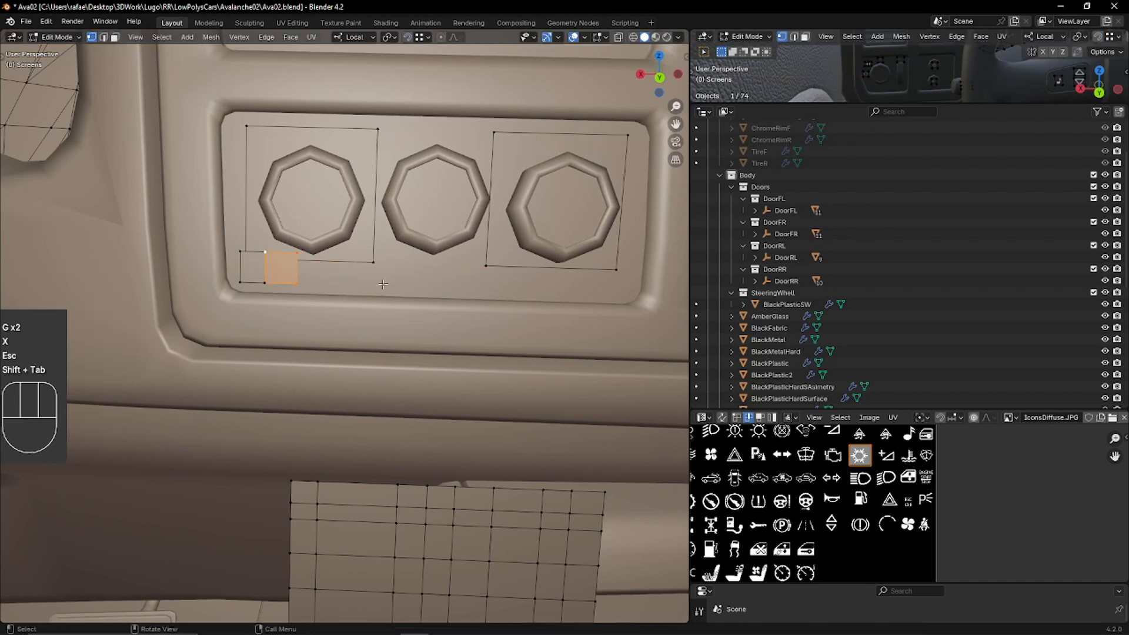
key("g")
key("x")
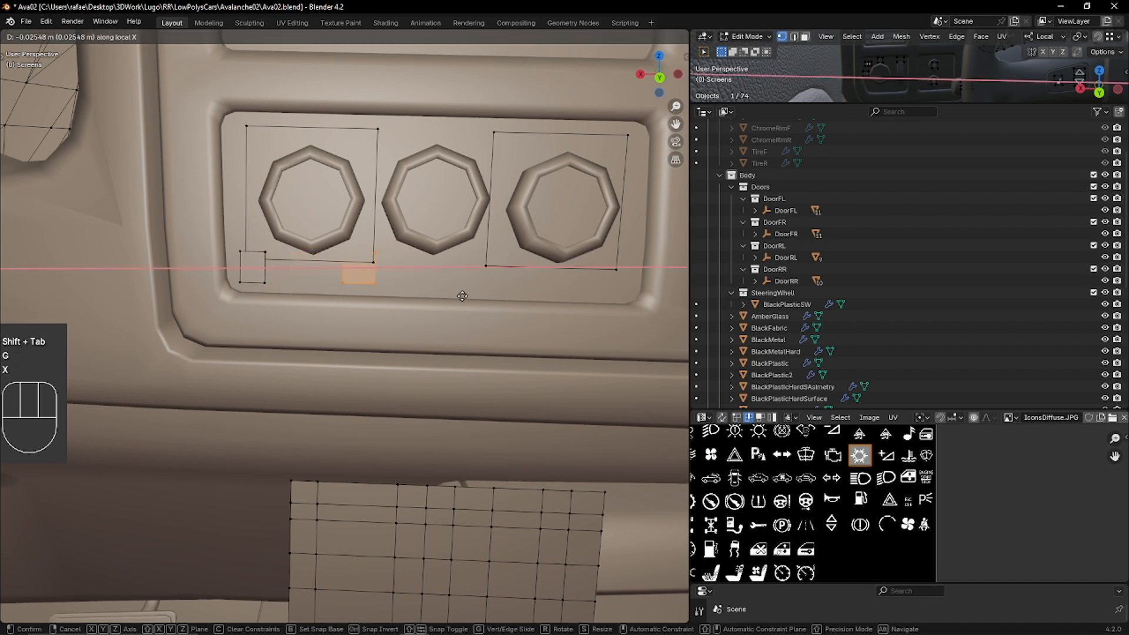
left_click(456, 296)
Fine-tune the snowflake icon's depth along local Y, return to material preview shading, and lower the icon slightly along local Z
key("g")
key("y")
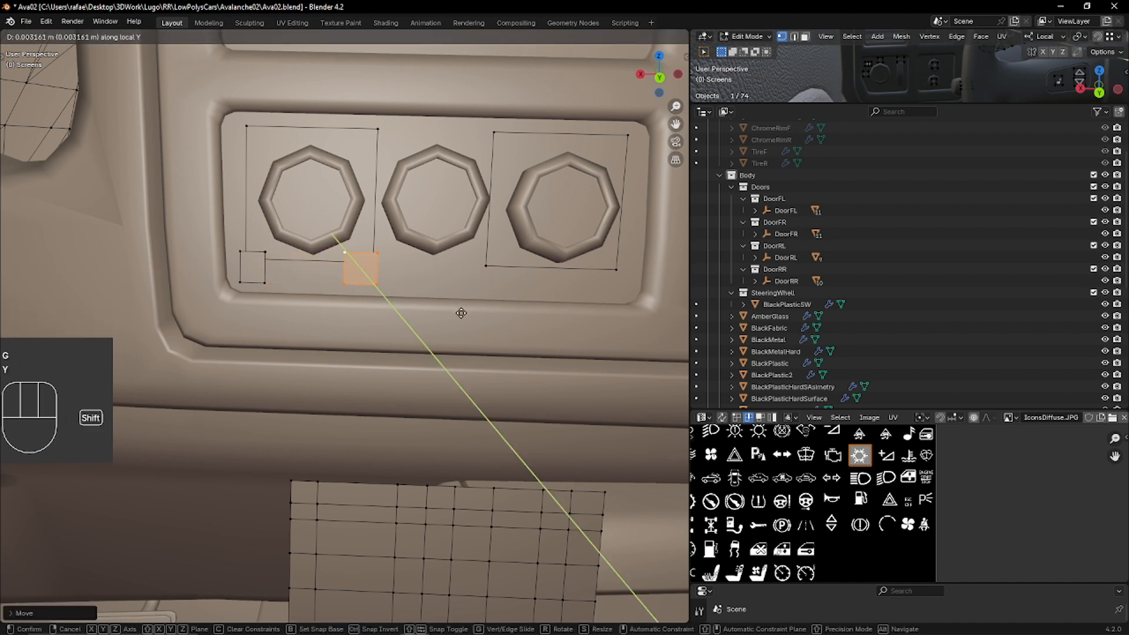
left_click(422, 307)
key("z")
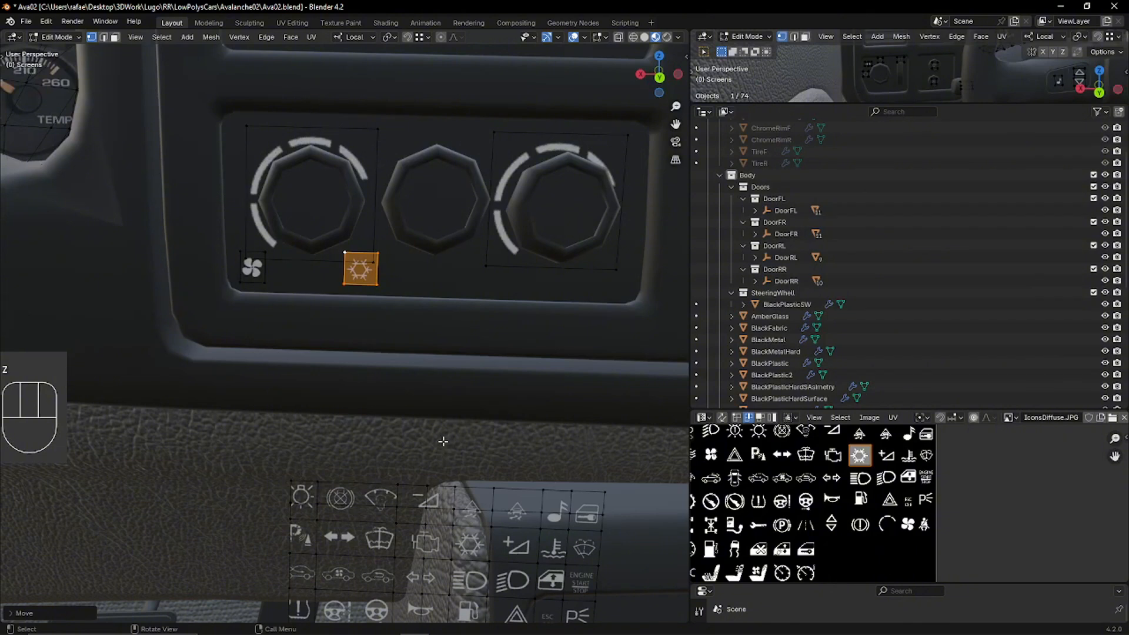
middle_click_drag(415, 398, 411, 386, "shift")
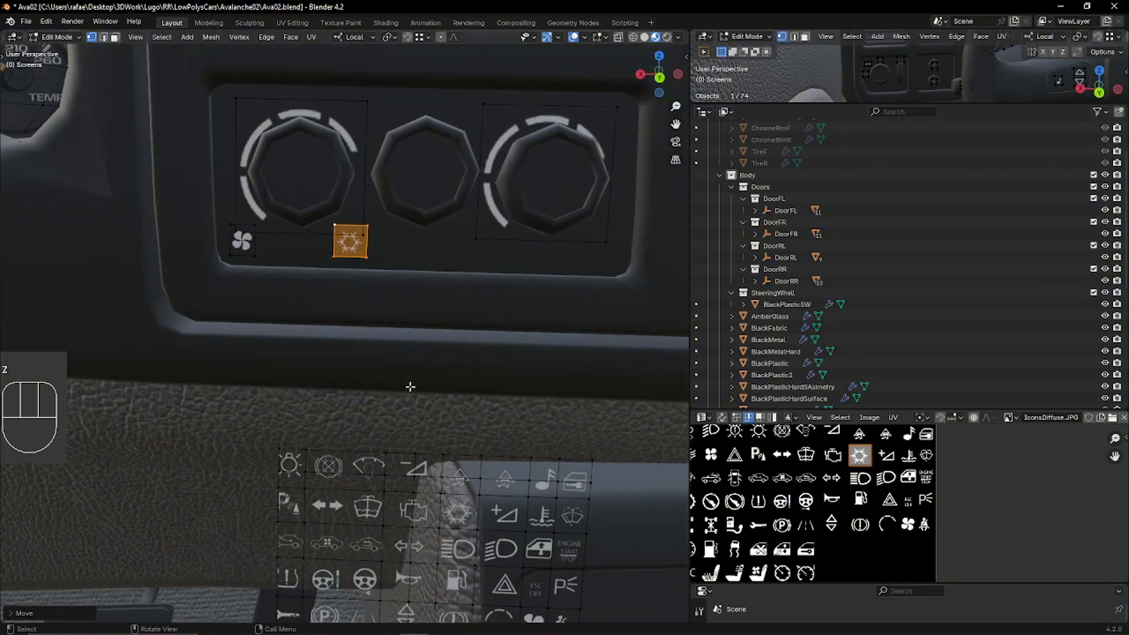
key("g")
key("z")
key("shift")
left_click(416, 398)
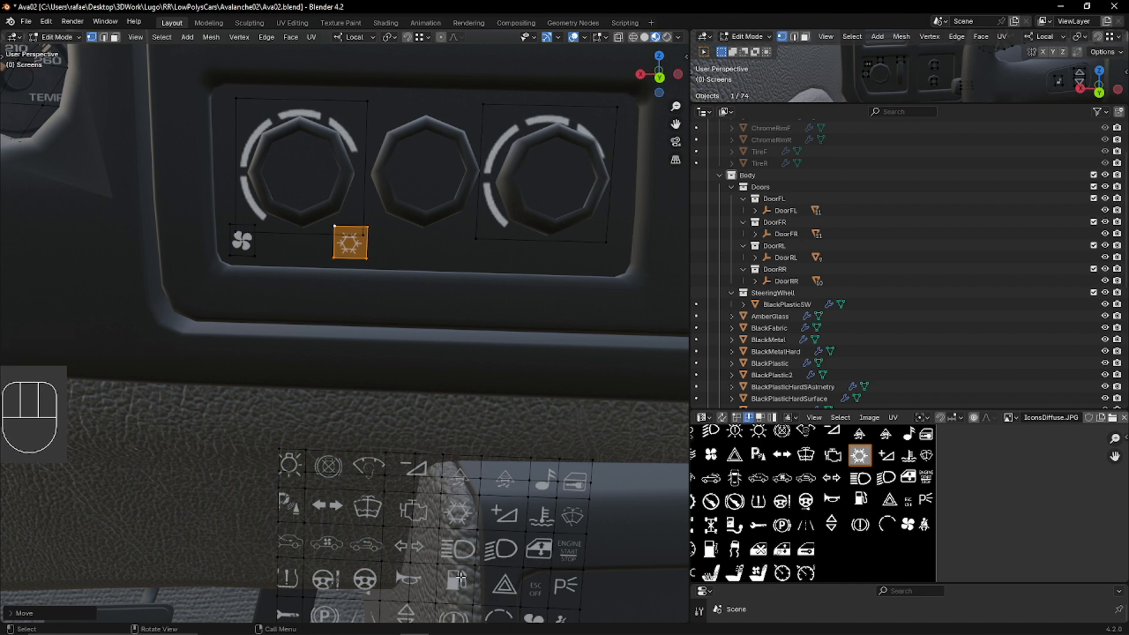
Select the entire icon sheet grid by growing the selection from one of its vertices
left_click(407, 546)
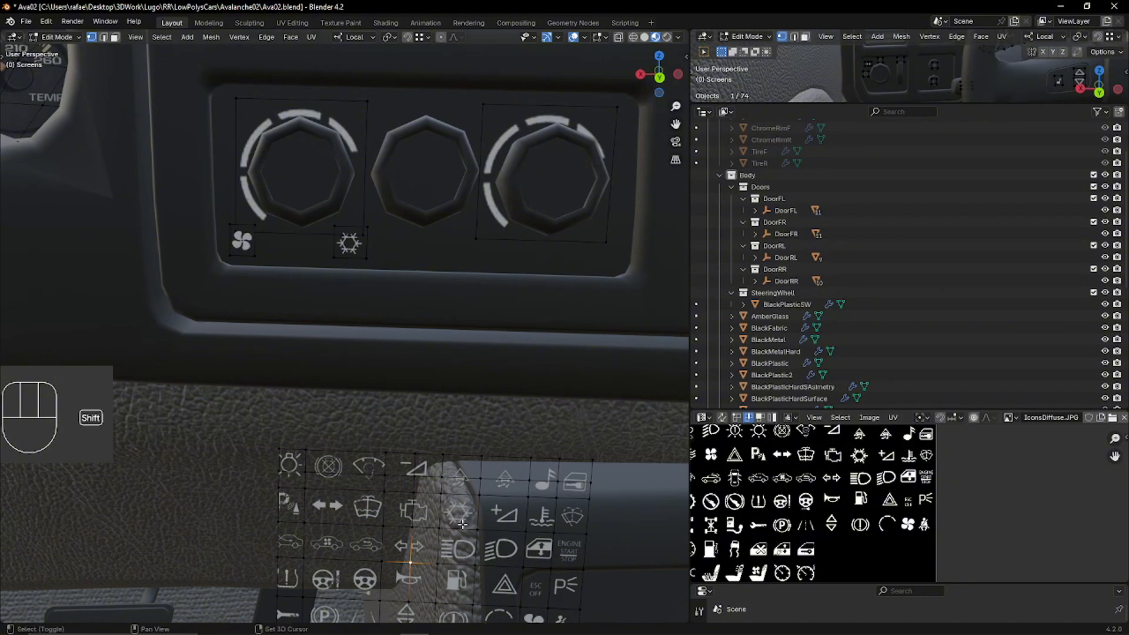
middle_click_drag(460, 517, 465, 520, "shift")
key("ctrl+KP_Add")
key("ctrl+KP_Add")
key("ctrl+KP_Add")
key("ctrl+KP_Add")
key("ctrl+KP_Add")
key("ctrl+KP_Add")
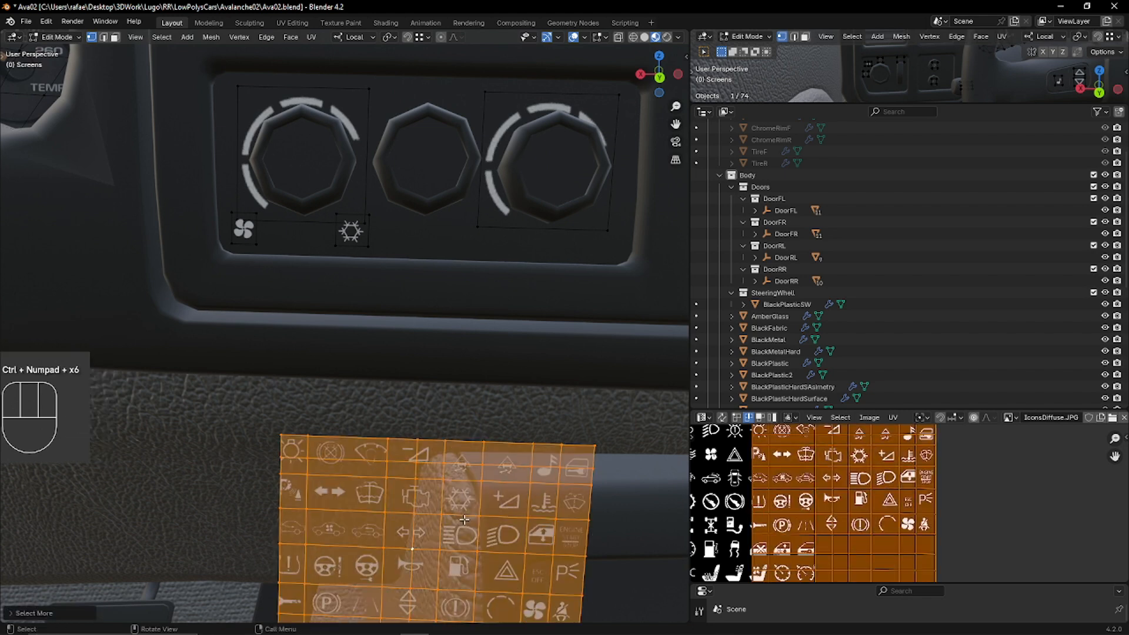
Shift the icon grid's UVs about -0.47 in X to the image's other half and scale them to about 1.03
scroll(745, 521, "down", 1)
middle_click_drag(833, 510, 929, 501, "shift")
key("g")
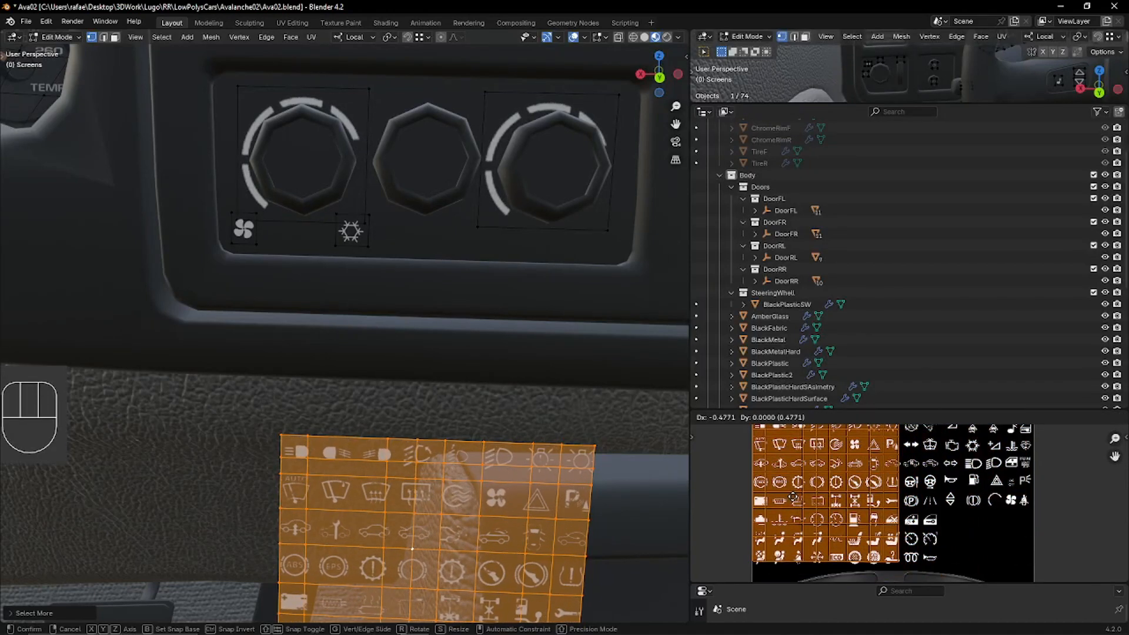
right_click(795, 499)
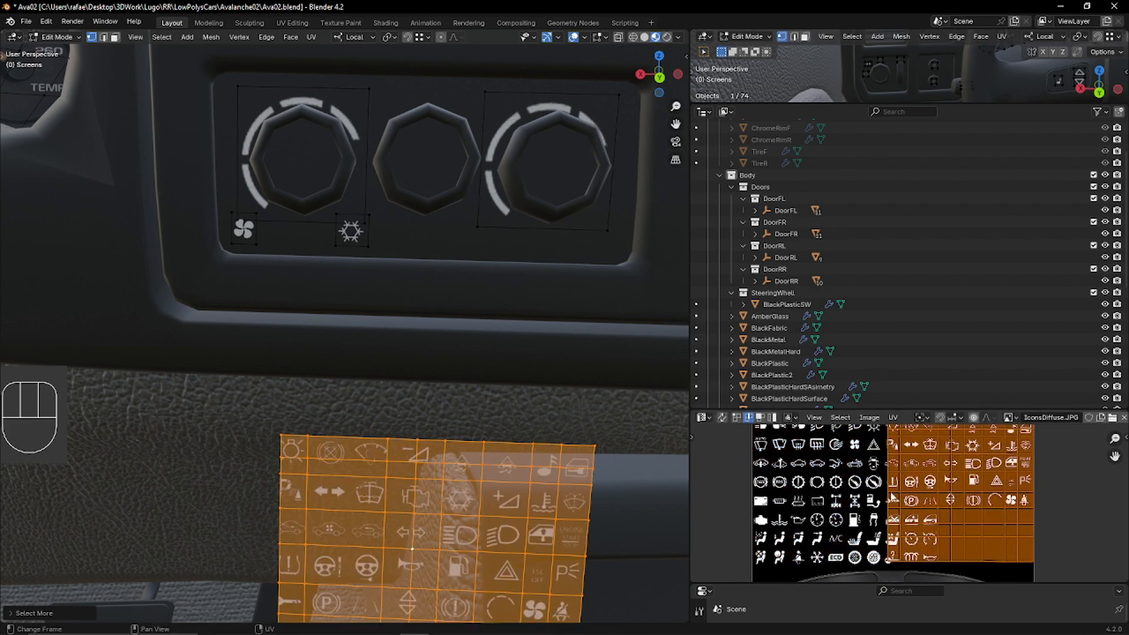
middle_click_drag(891, 496, 916, 495)
key("g")
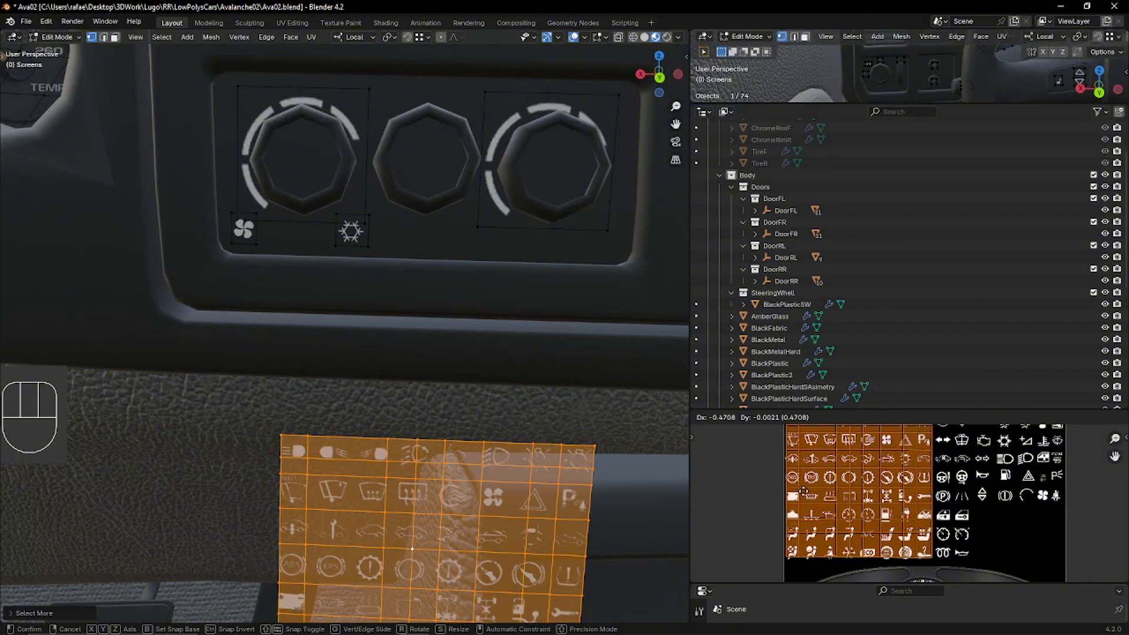
left_click(803, 492)
key("s")
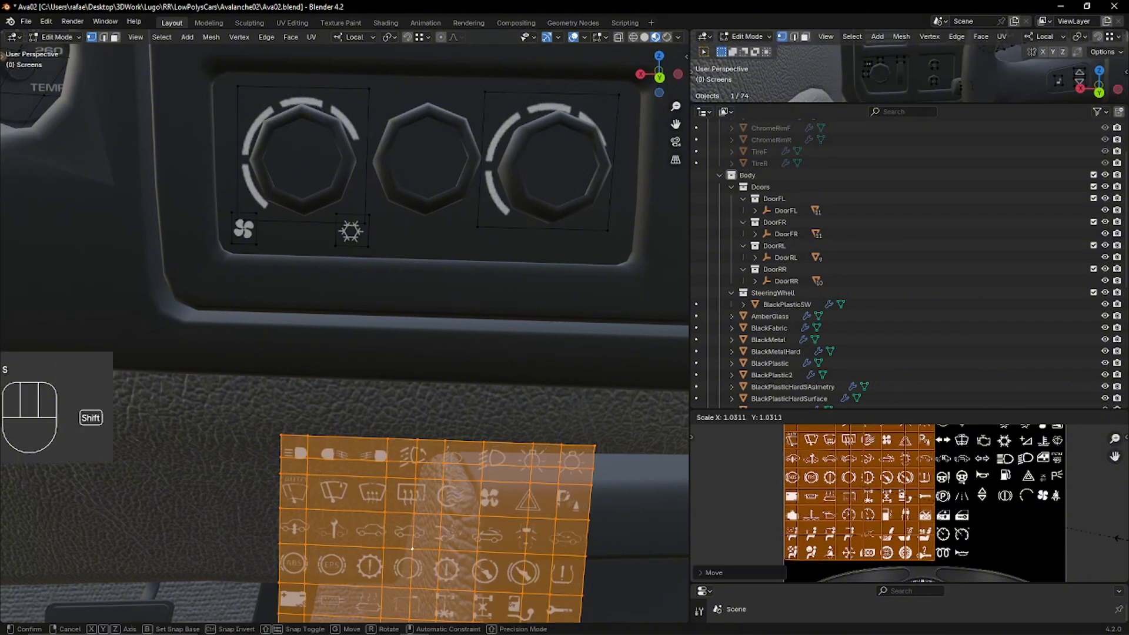
left_click(1117, 538)
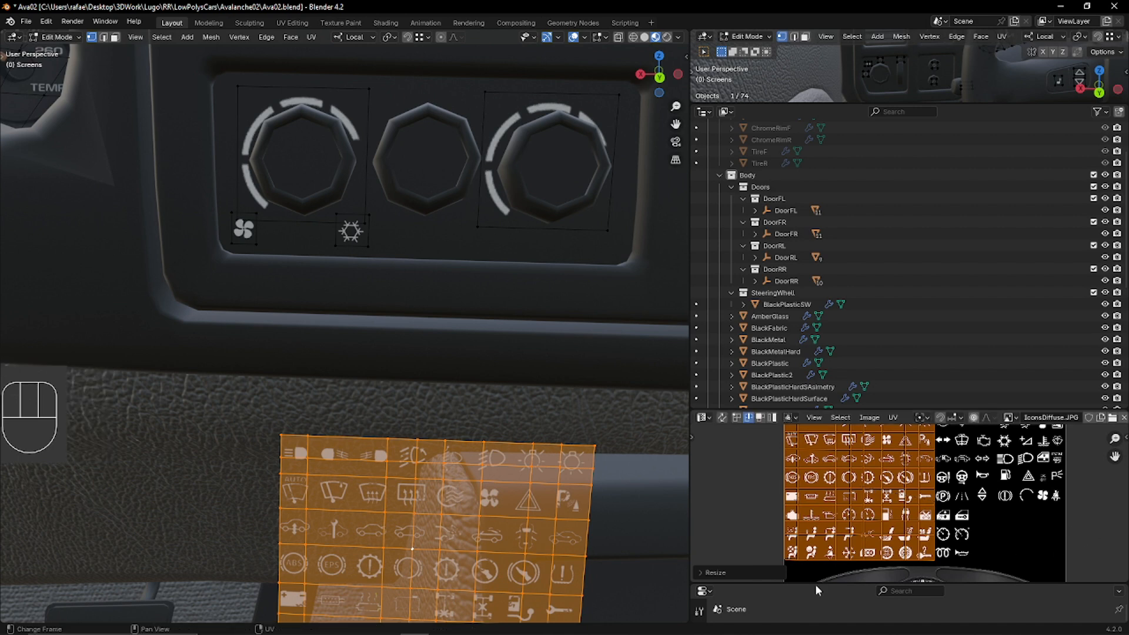
Slide the vertical grid edge between the first two icon columns so it clears the AUTO wiper icon
middle_click_drag(530, 531, 525, 506, "shift")
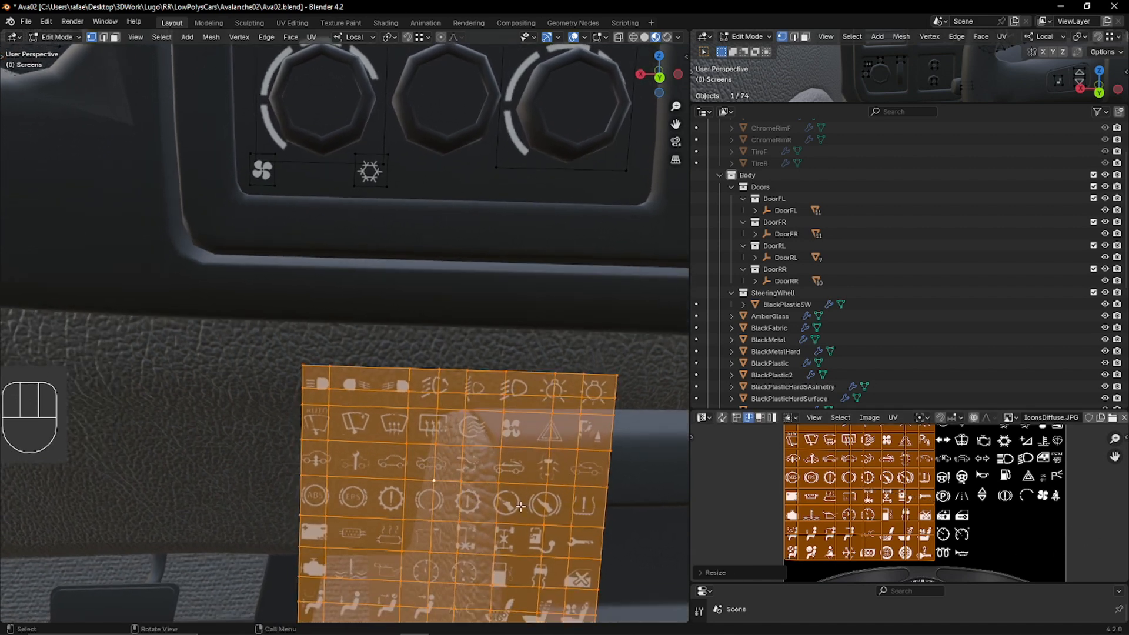
left_click(334, 470)
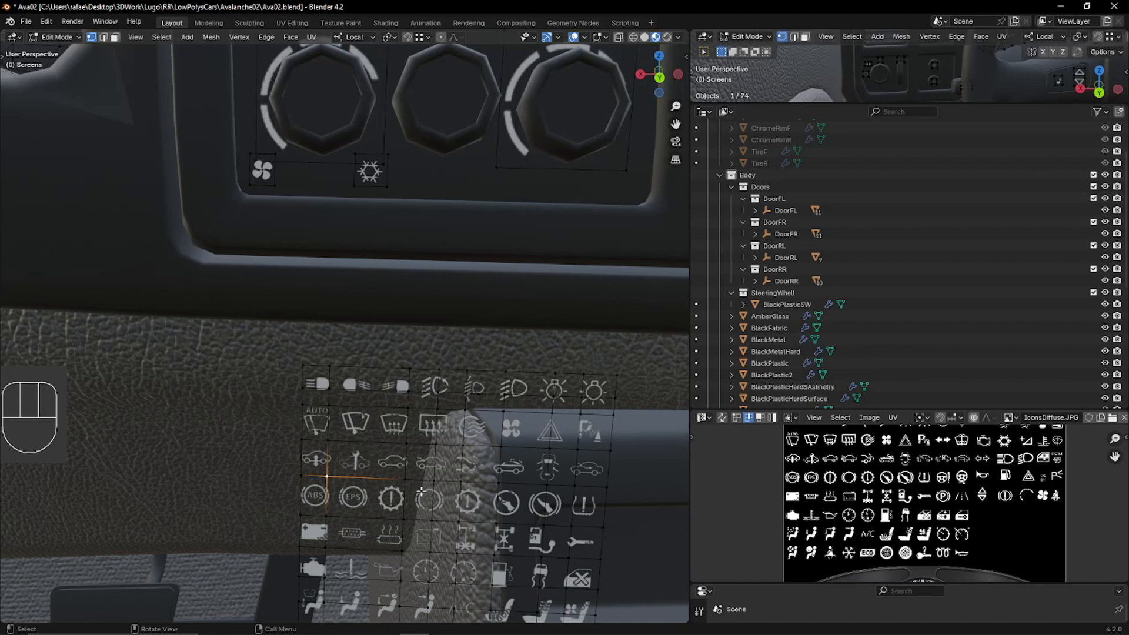
middle_click_drag(335, 460, 347, 469, "shift")
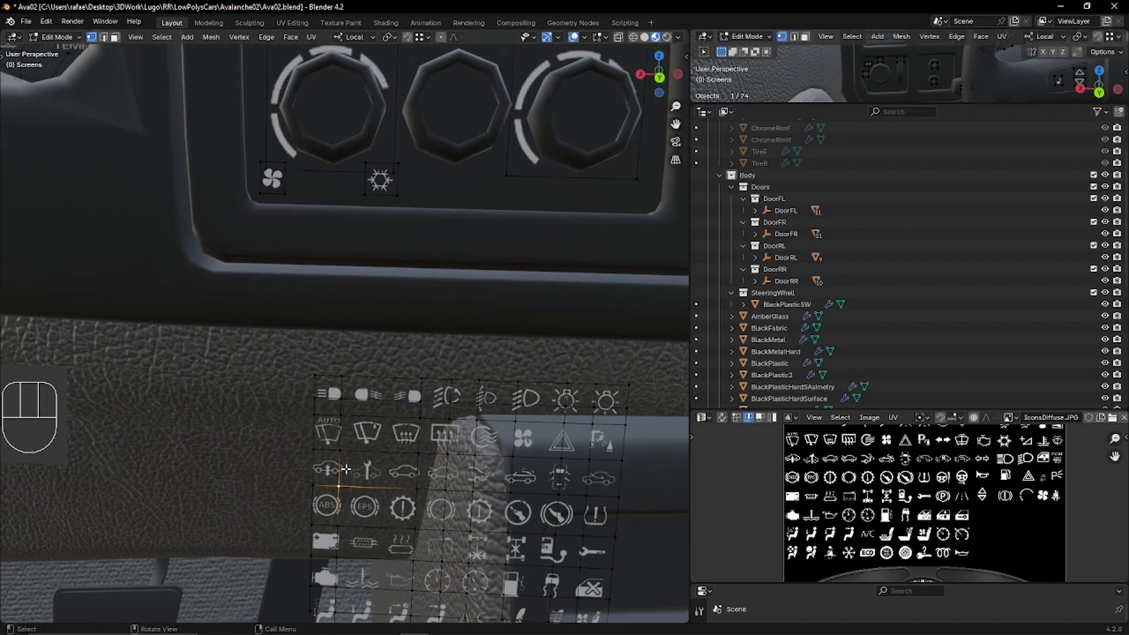
key("ctrl+r")
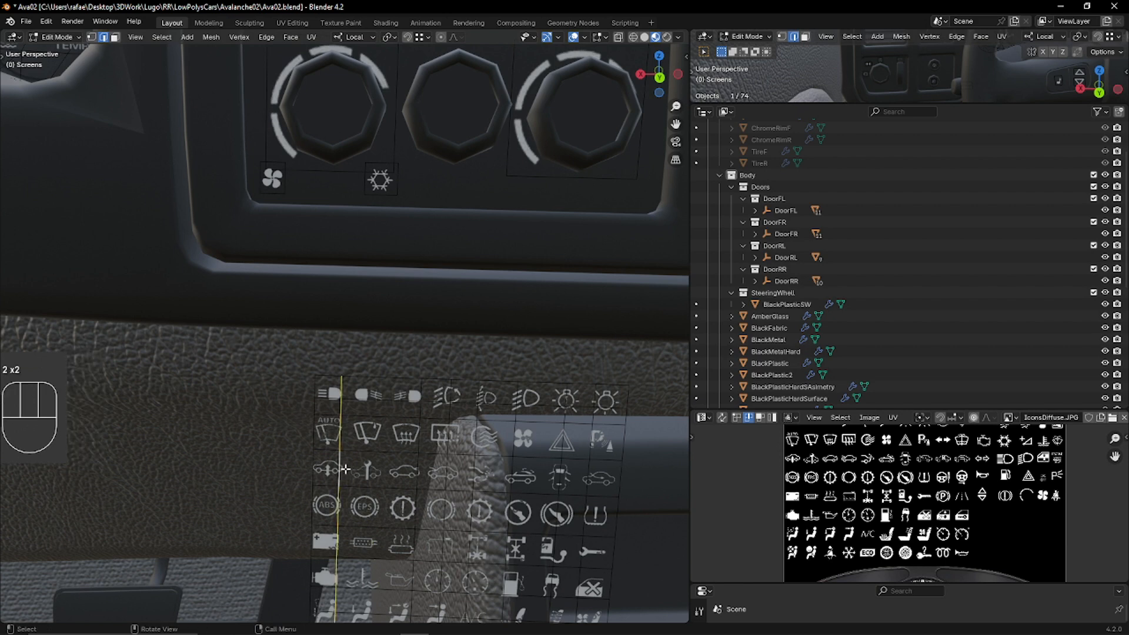
key("g")
key("g")
left_click(351, 470)
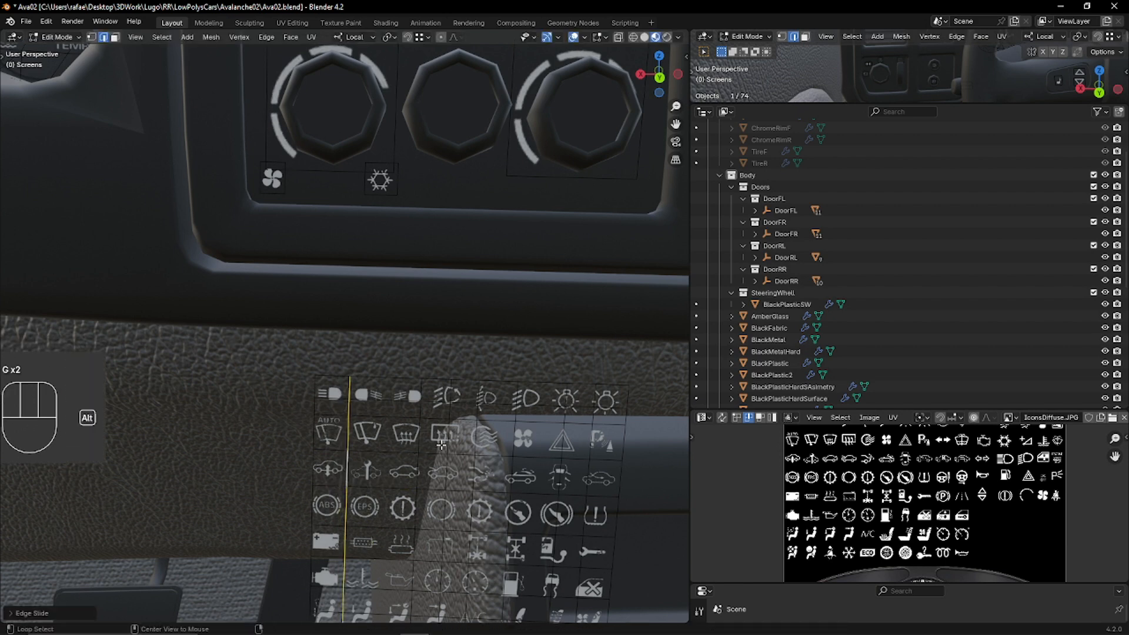
Slide the vertical grid edges beside the rear defroster icon so its cell frames the icon without cutting into it
left_click(452, 454, "alt")
key("g")
key("g")
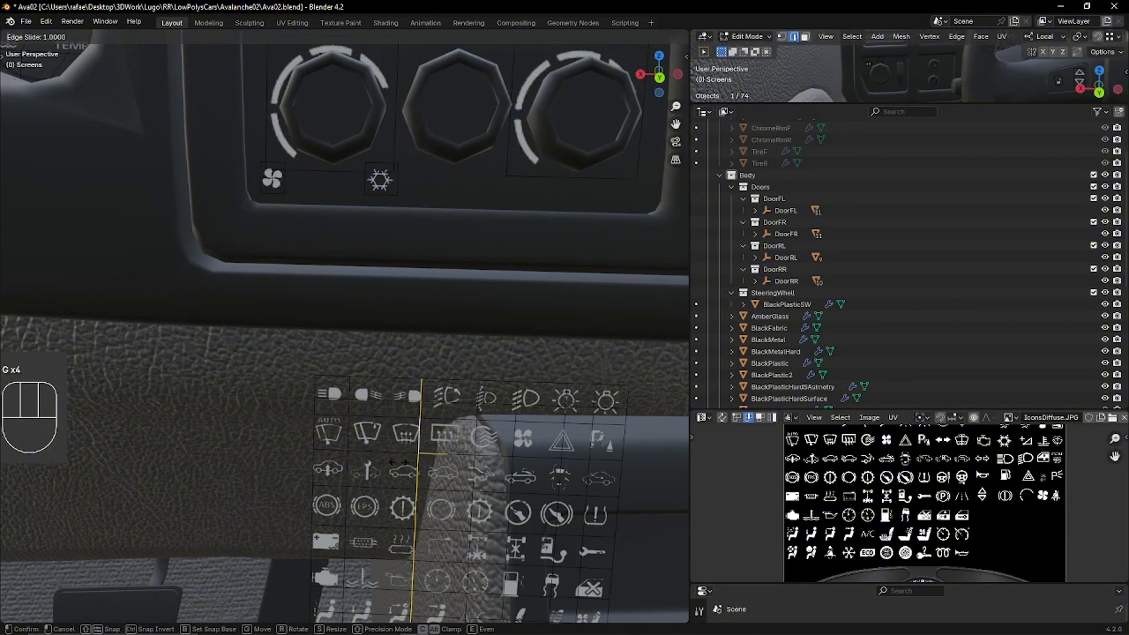
key("Escape")
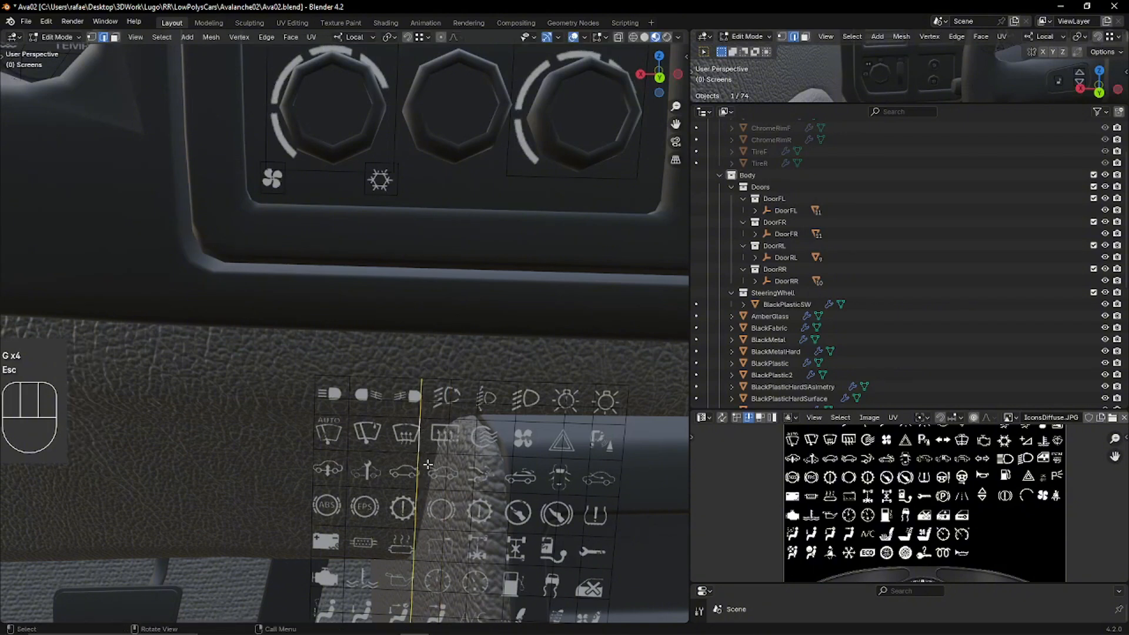
key("g")
key("g")
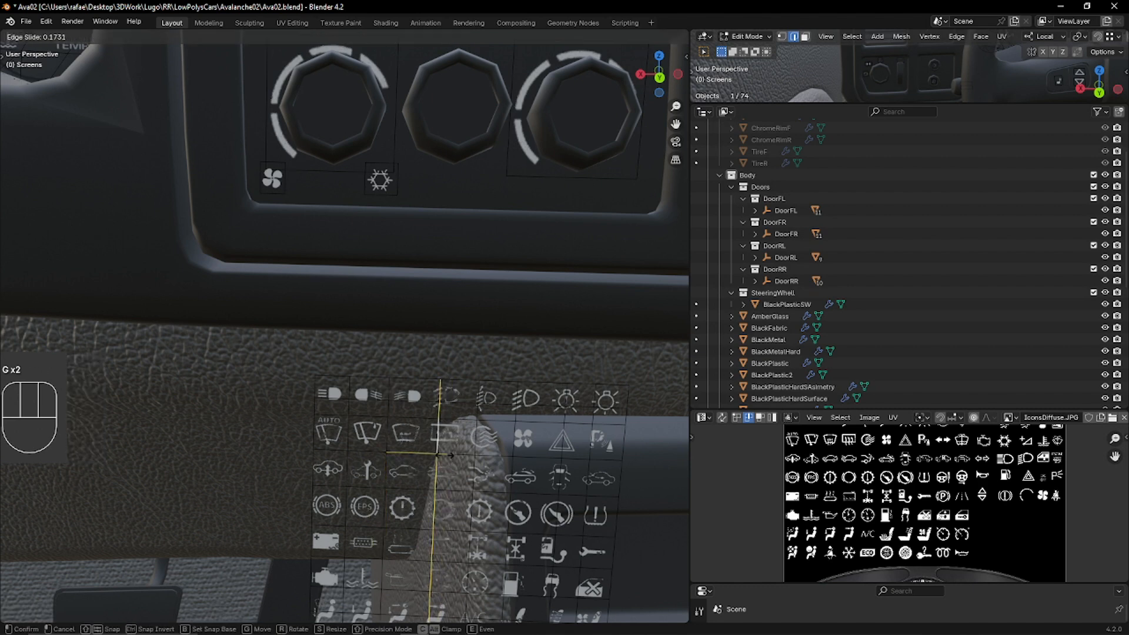
left_click(483, 447)
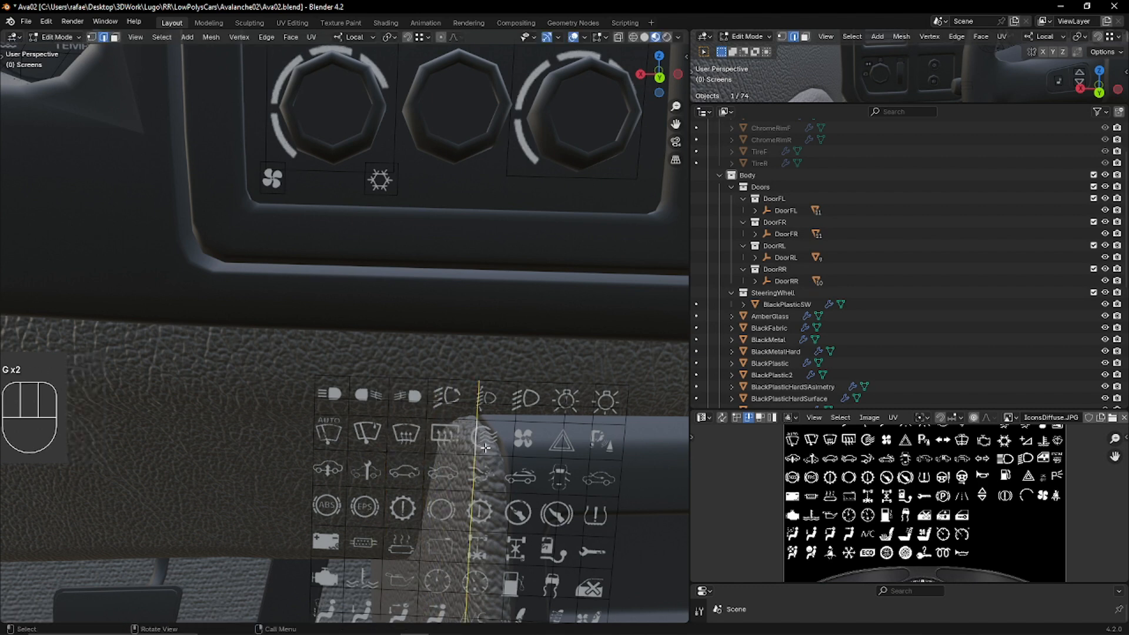
key("g")
key("g")
left_click(504, 448)
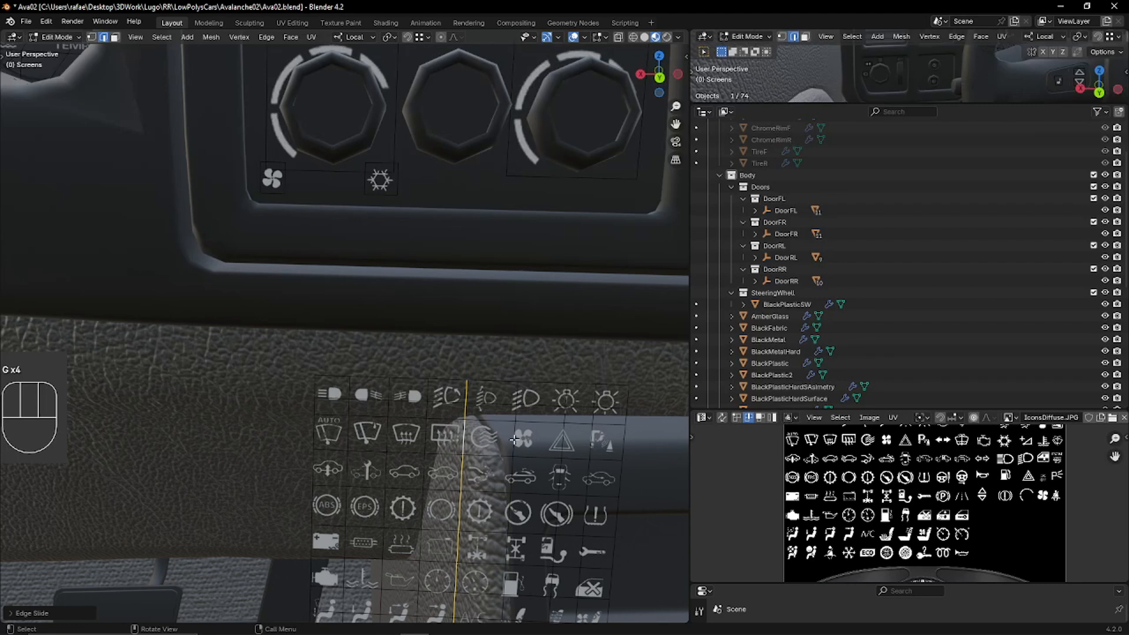
Select the four wiper and defroster icon faces in the sheet's second row and duplicate them onto the climate panel area
key("3")
left_click(456, 438)
left_click(406, 437, "shift")
left_click(368, 436, "shift")
left_click(350, 438, "shift")
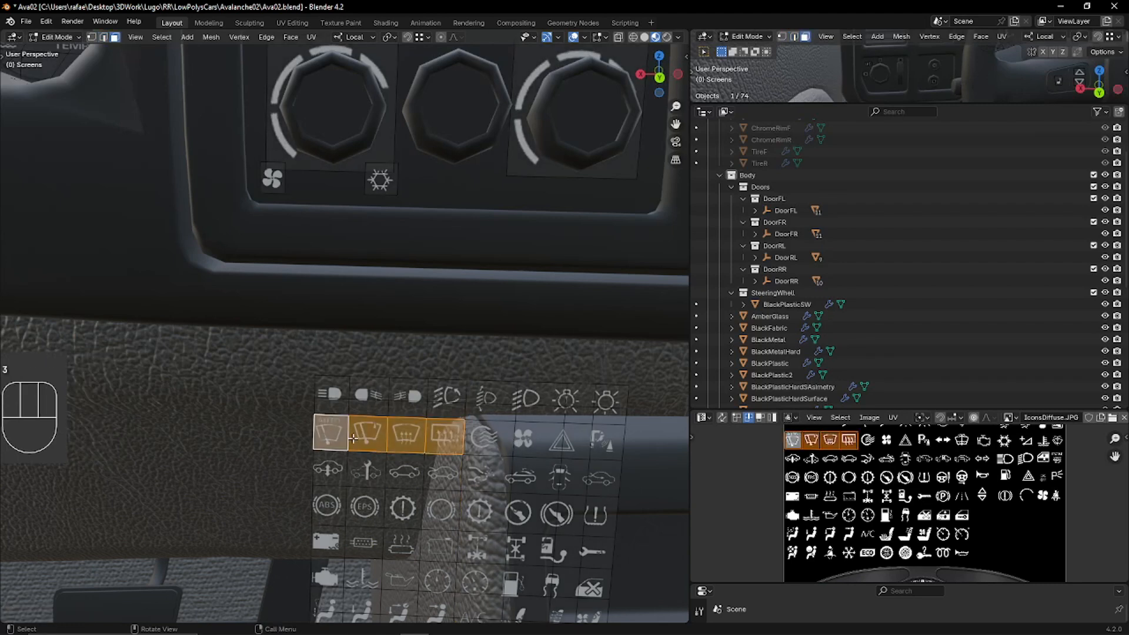
key("shift+d")
left_click(471, 228)
Move the duplicated four-icon strip about -0.03 m along local Y, in front of the climate panel's lower rim
middle_click_drag(471, 228, 445, 316, "shift")
key("g")
key("y")
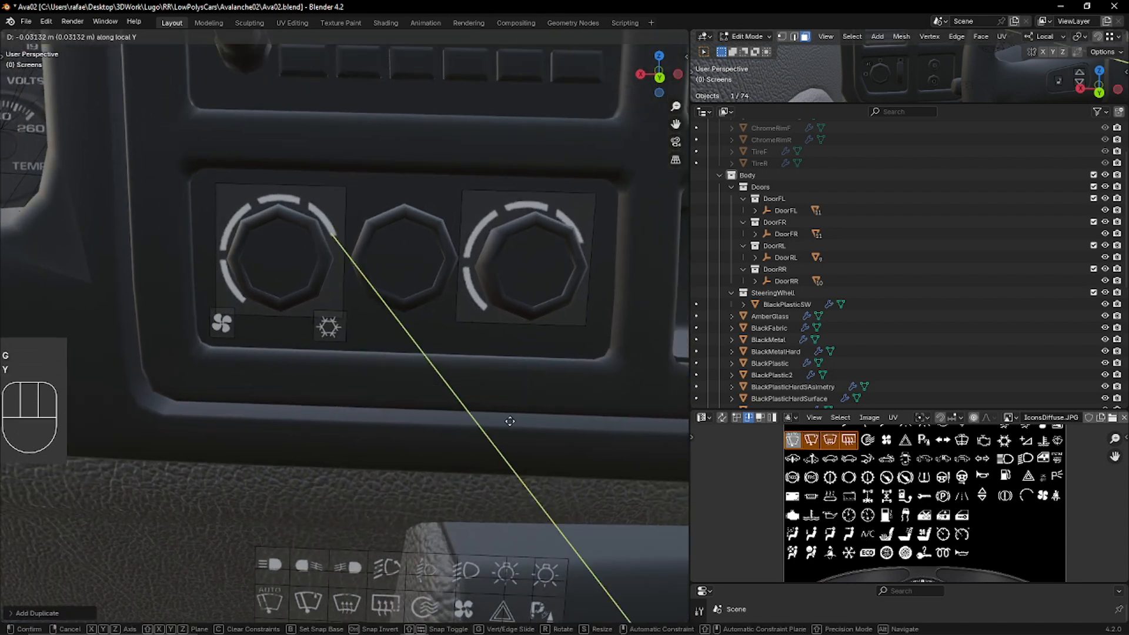
left_click(492, 431)
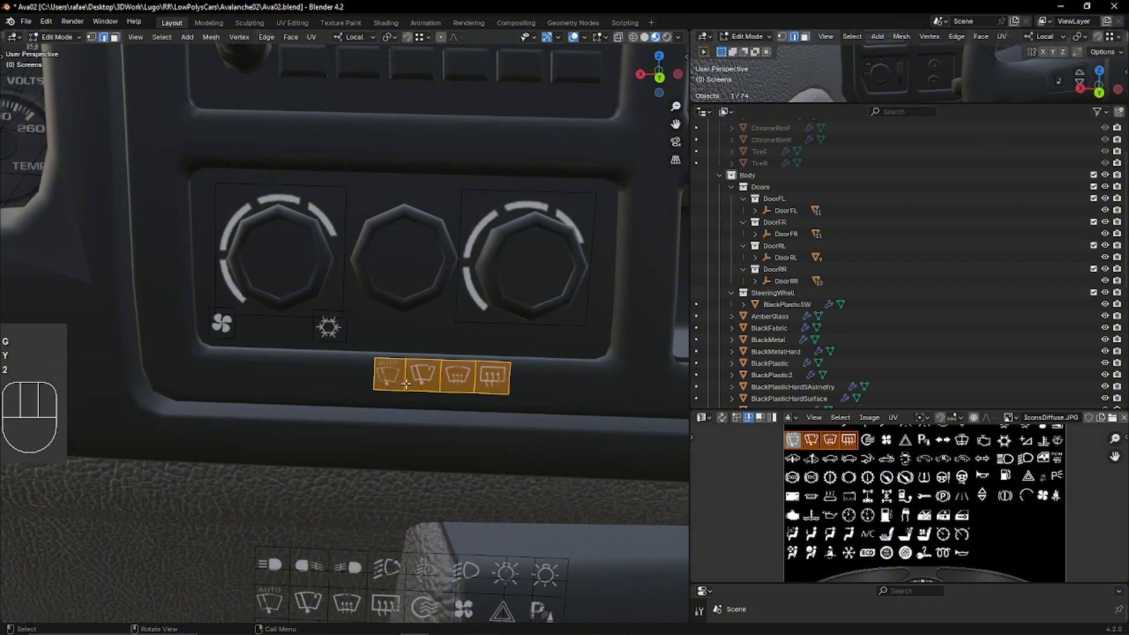
Bevel the duplicated strip's vertical edges slightly and delete the narrow faces to split it into four separate icons
key("2")
key("ctrl+b")
key("shift")
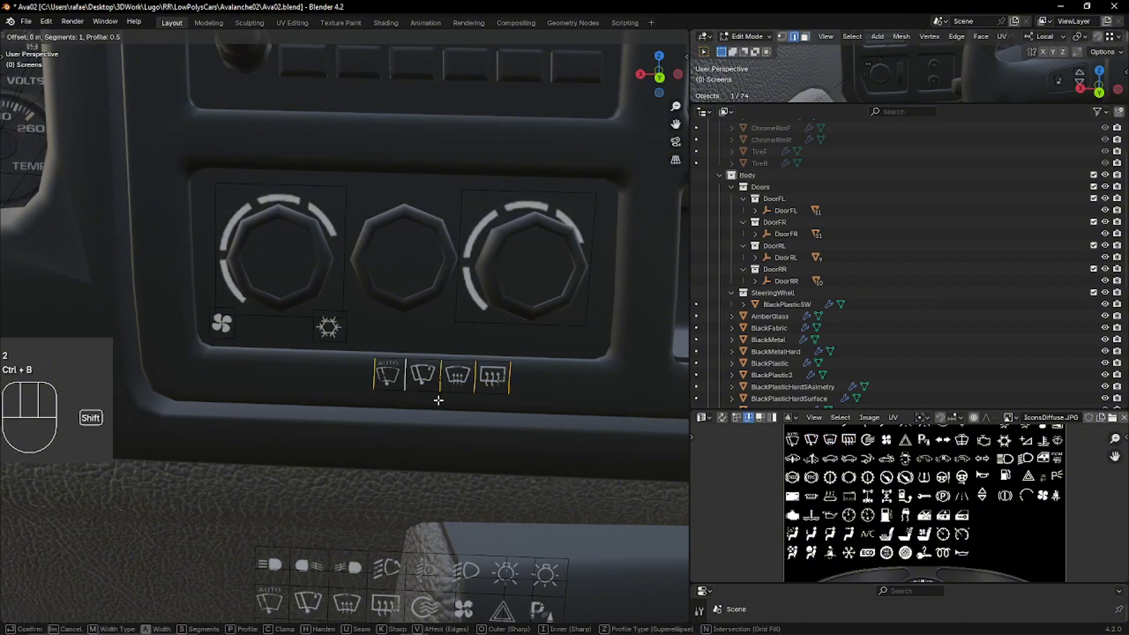
left_click(447, 409)
key("x")
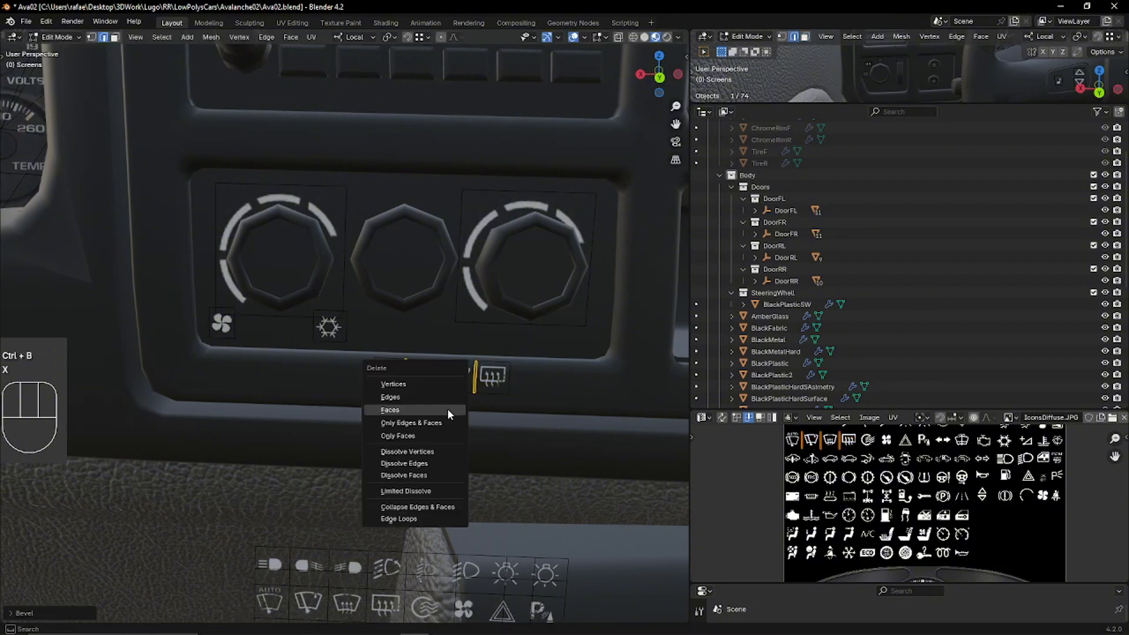
left_click(448, 409)
Select all four wiper and defroster icons and snap them directly beside the snowflake icon under the knobs
left_click_drag(507, 395, 387, 365)
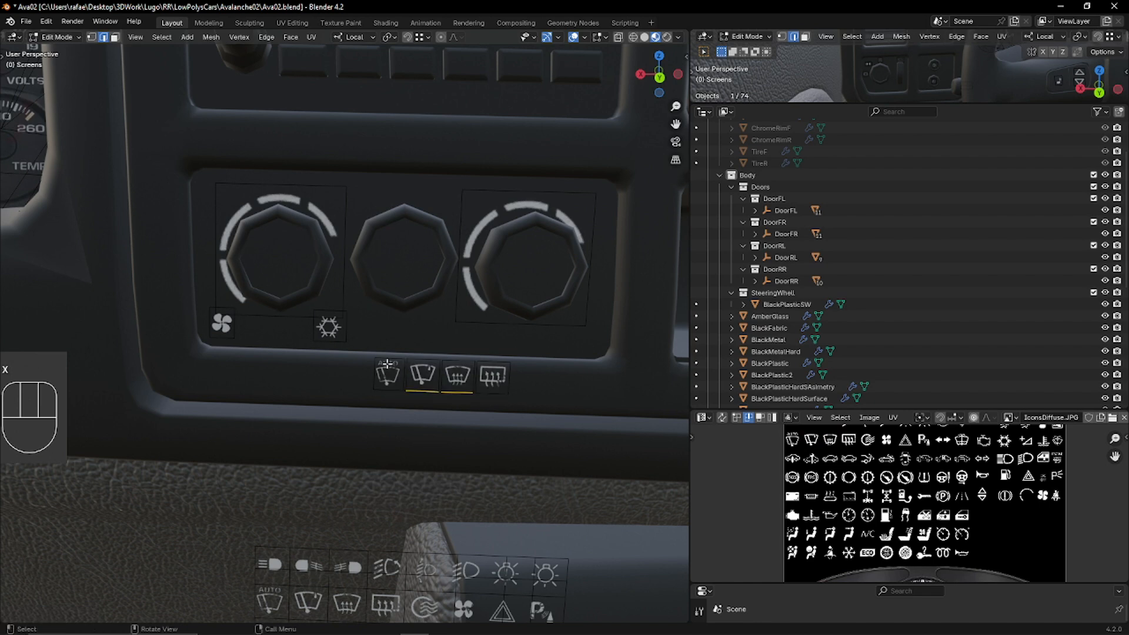
key("ctrl+KP_Add")
key("1")
key("shift")
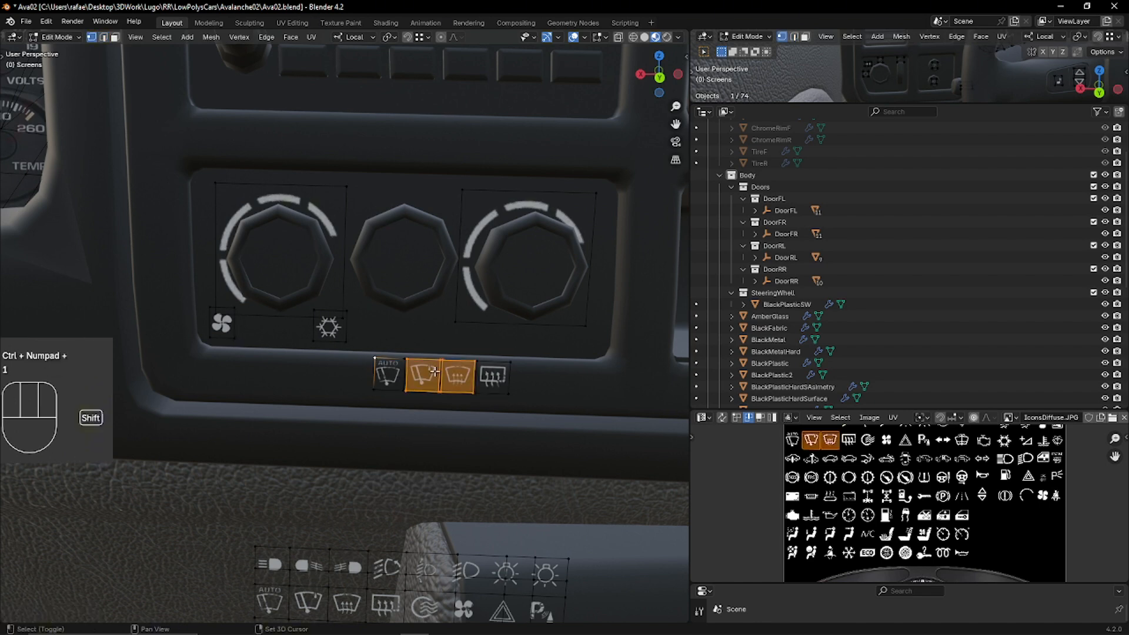
left_click(486, 369, "ctrl")
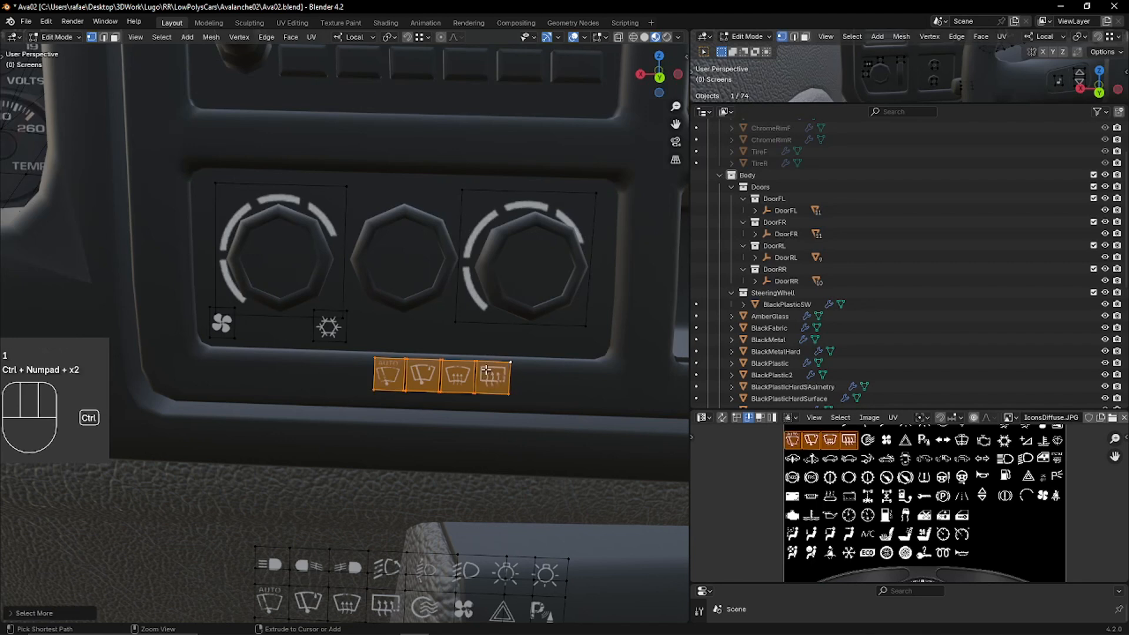
left_click(371, 358, "ctrl")
key("shift+Tab")
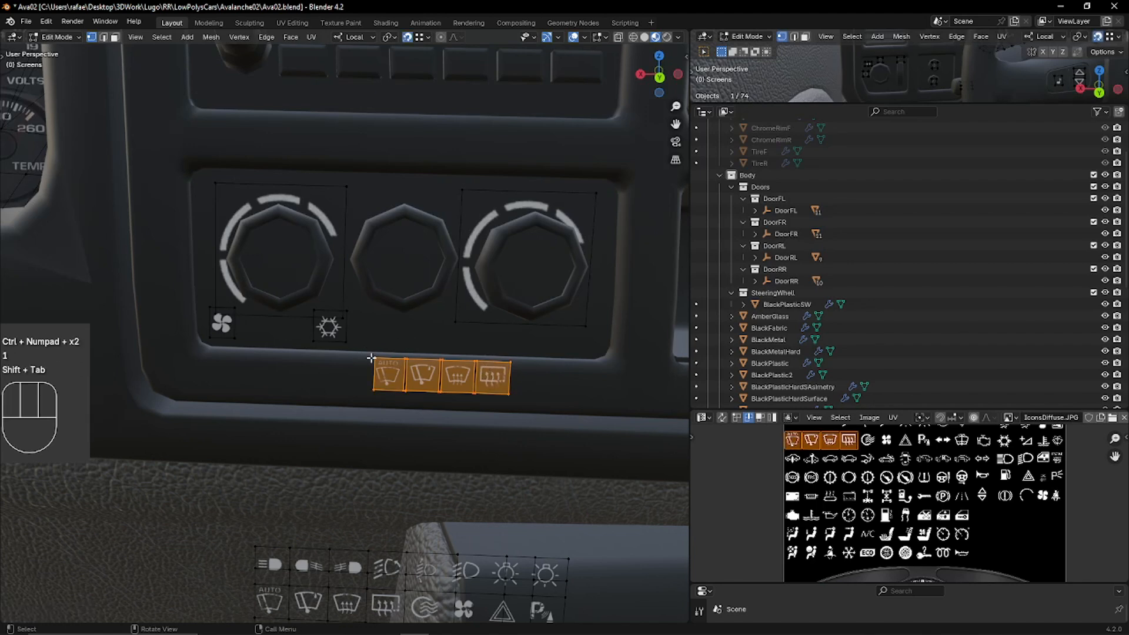
key("g")
left_click(348, 312)
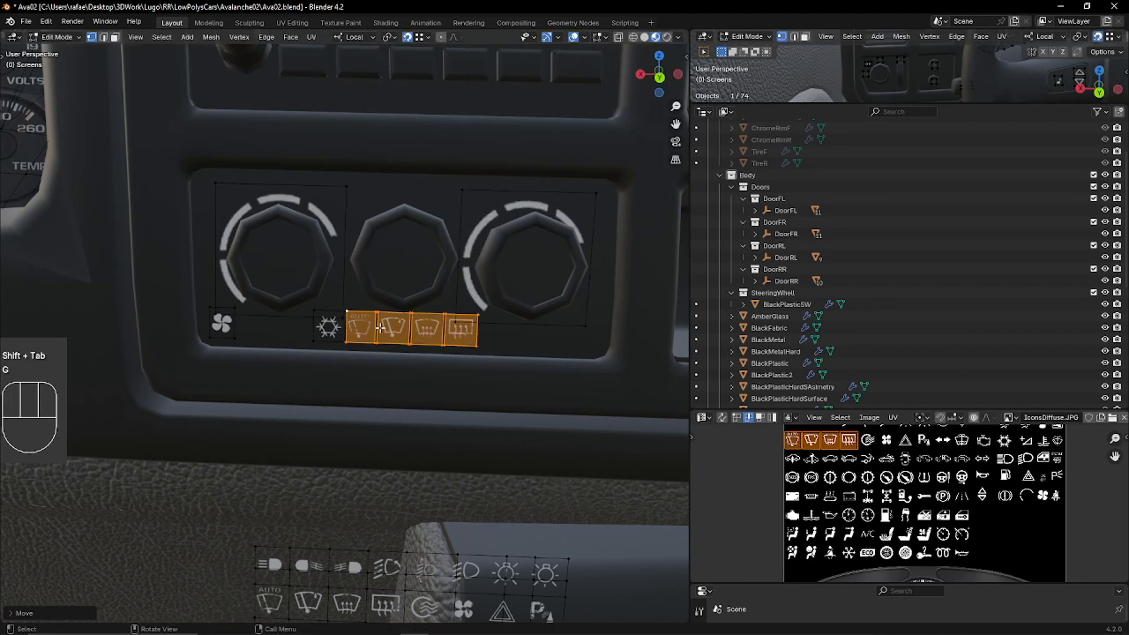
With snapping off, shift the four icons about -0.01 m along local X away from the snowflake and lower them slightly in Z
key("shift+Tab")
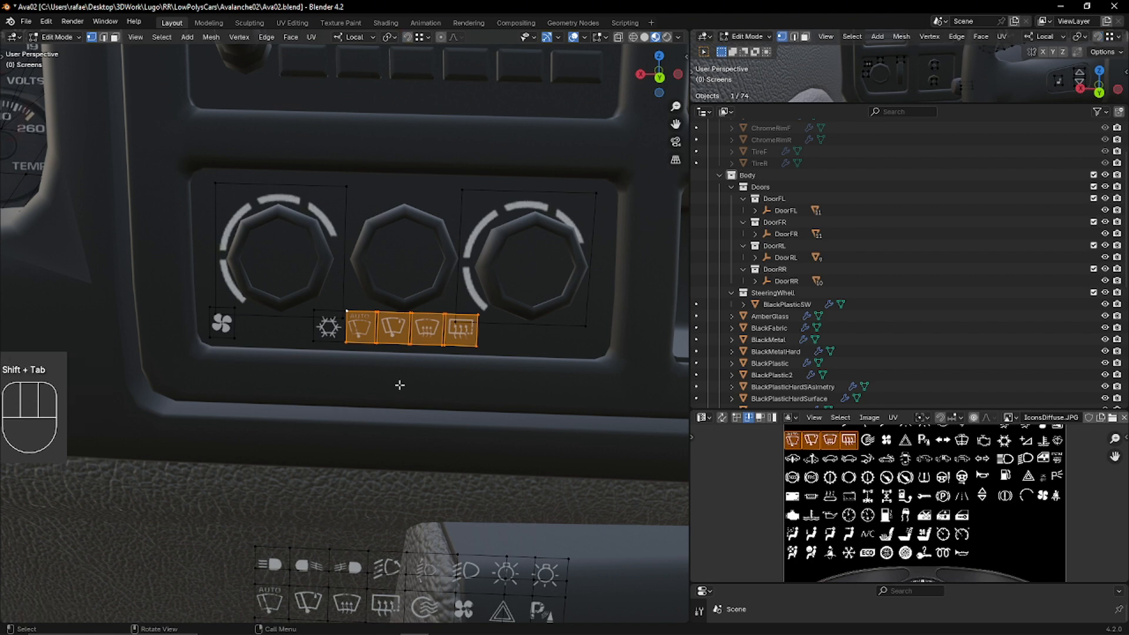
key("g")
key("x")
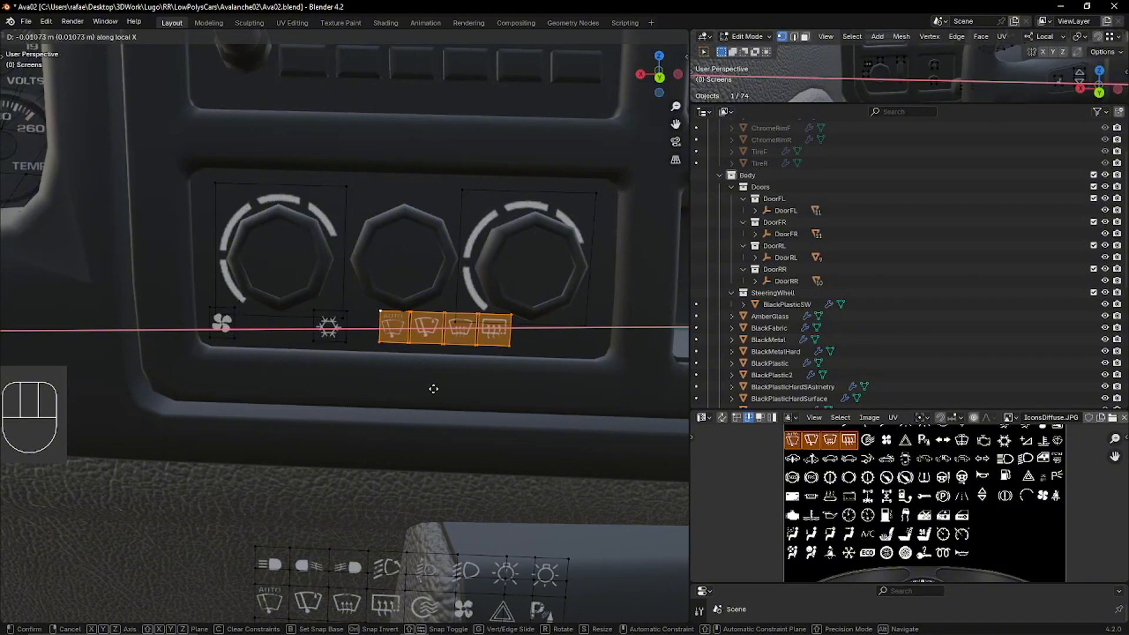
left_click(437, 389)
key("g")
key("z")
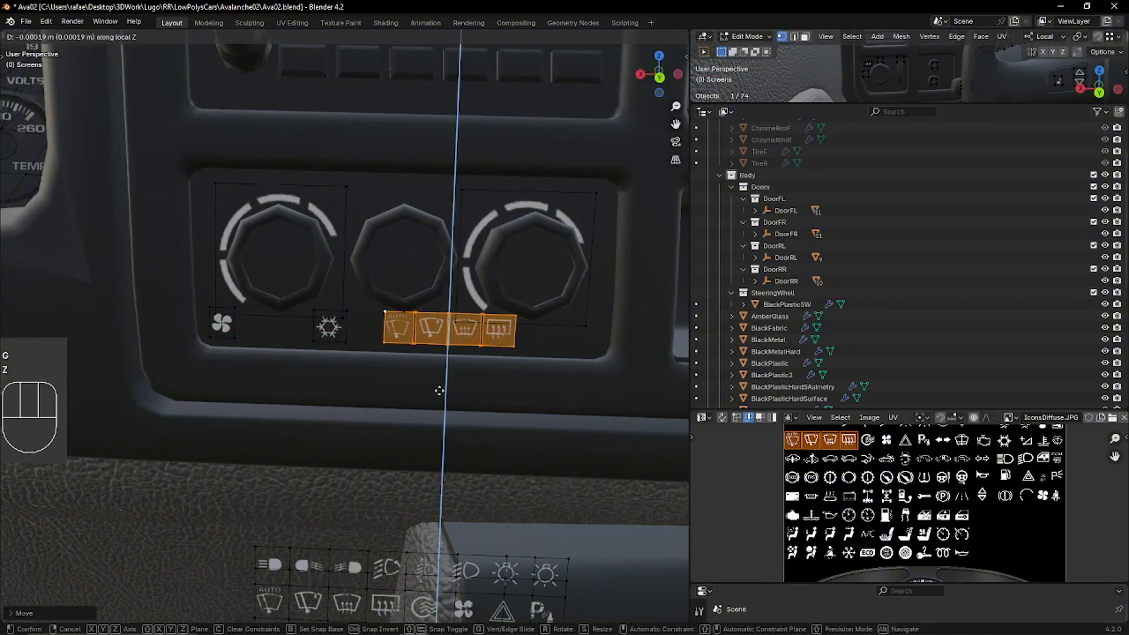
left_click(442, 393)
Move the plain wiper and both defroster icons along local X to below the right knob's arc, fine-tuning their Z and Y position
left_click(402, 333, "shift")
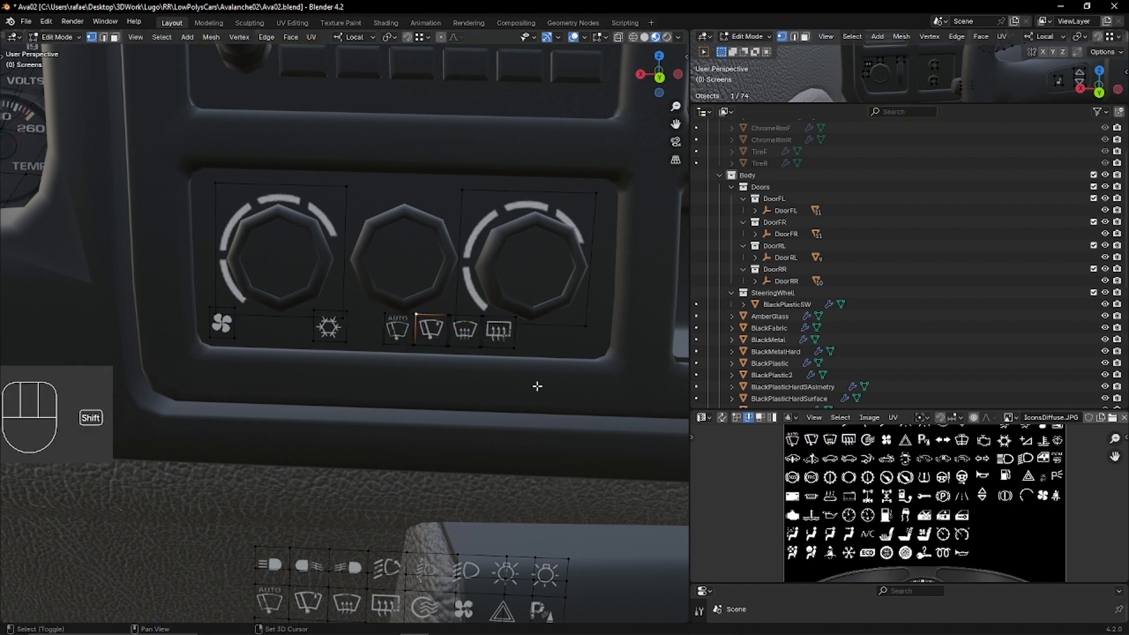
left_click(430, 328, "shift")
key("ctrl+KP_Add")
key("g")
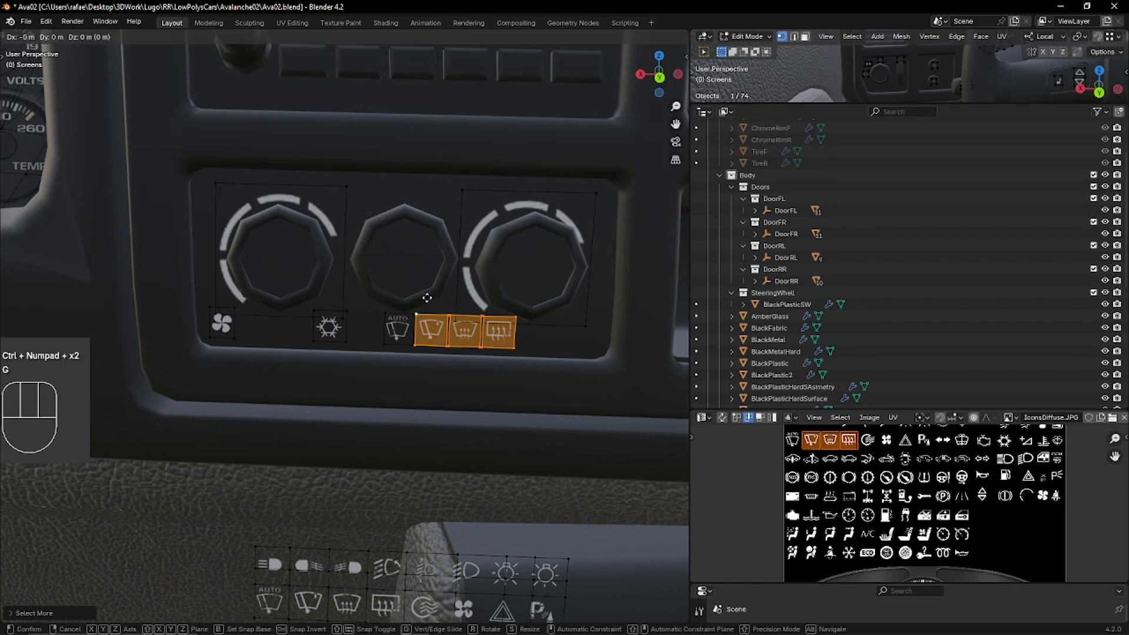
key("x")
left_click(473, 307)
key("g")
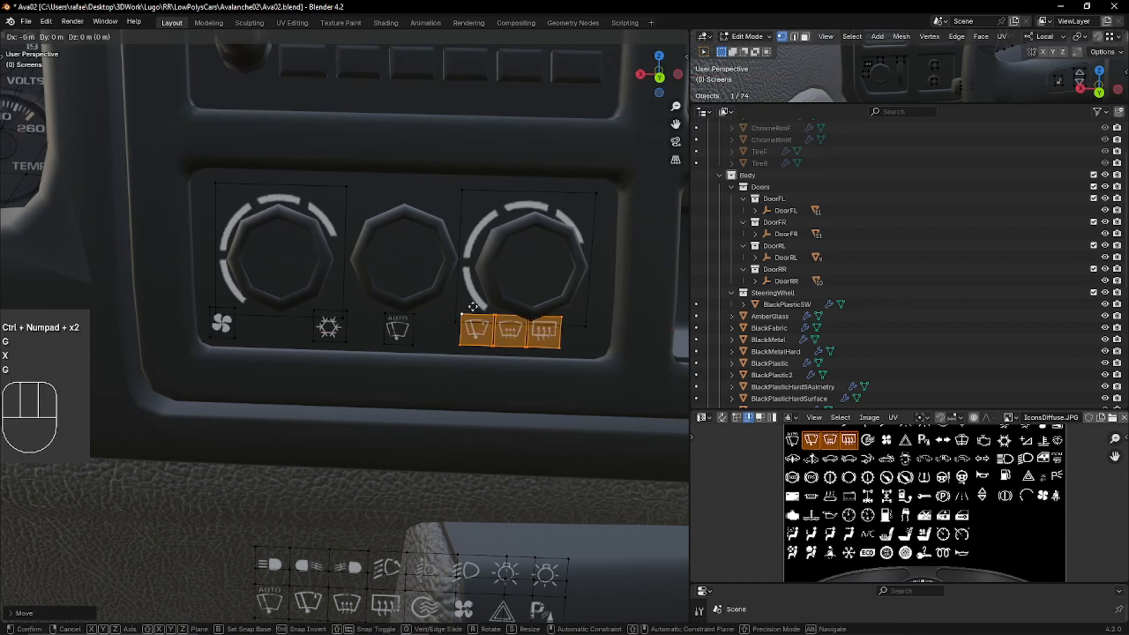
key("z")
left_click(475, 310)
key("g")
key("y")
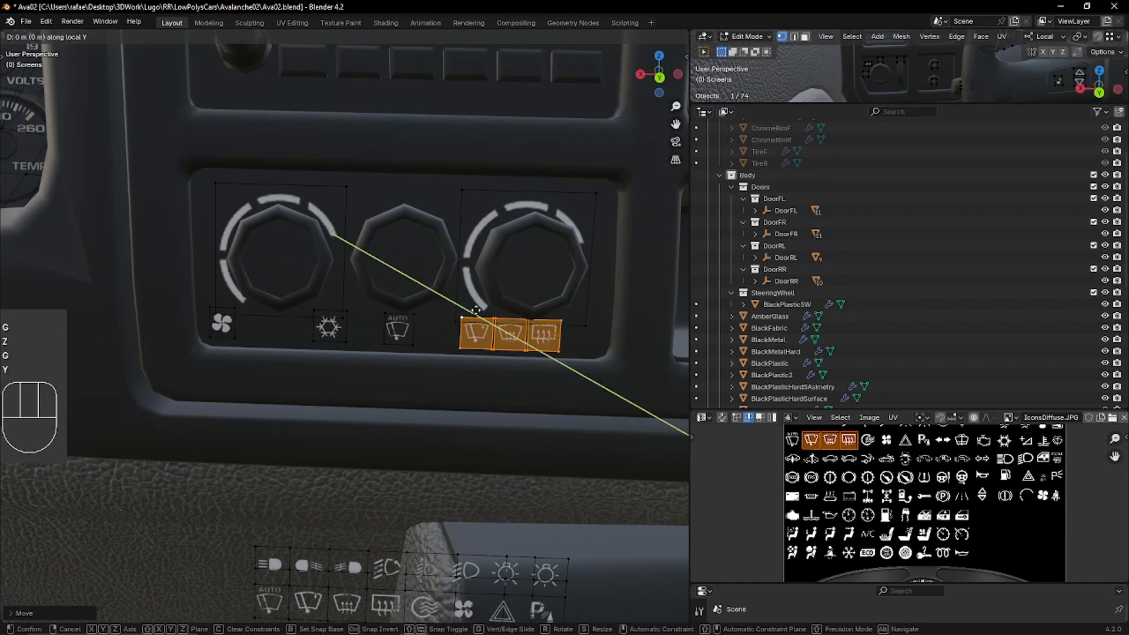
left_click(472, 304)
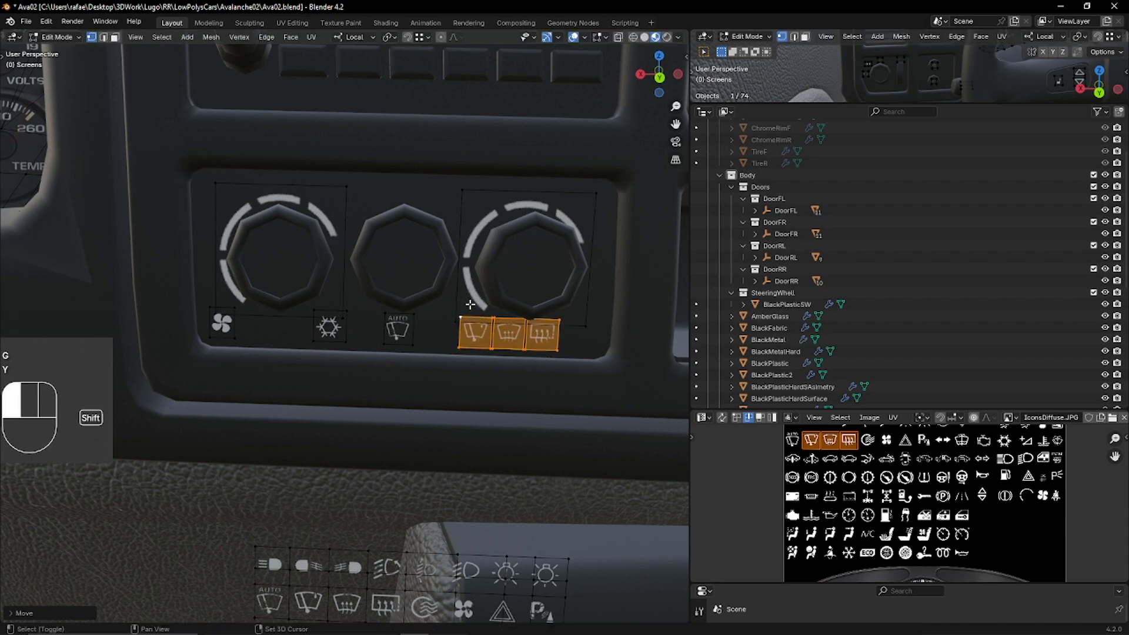
Move the front and rear defroster icons about -0.011 m along local X from the wiper icon and adjust their depth in Y
middle_click_drag(473, 303, 432, 307, "shift")
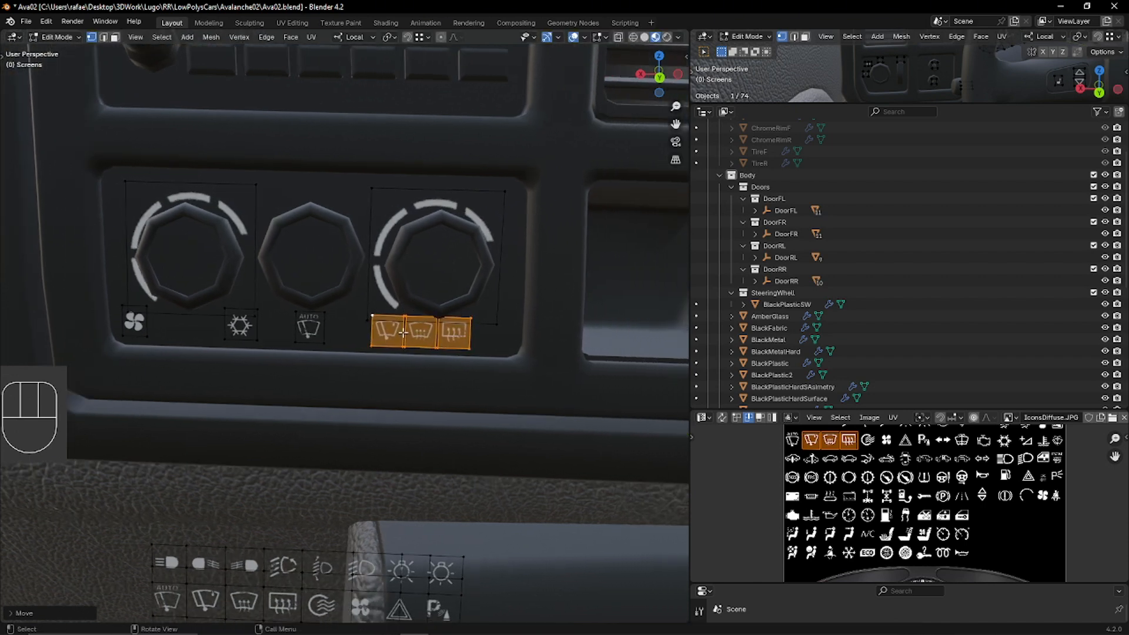
left_click_drag(422, 336, 422, 338)
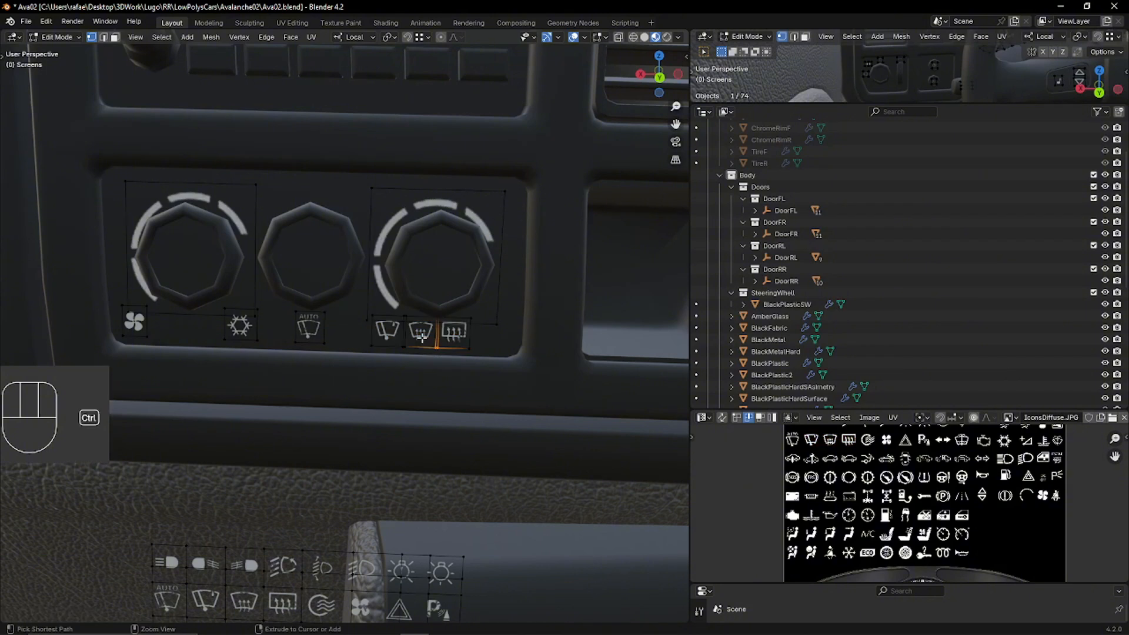
key("ctrl+KP_Add")
key("ctrl+KP_Add")
key("g")
key("x")
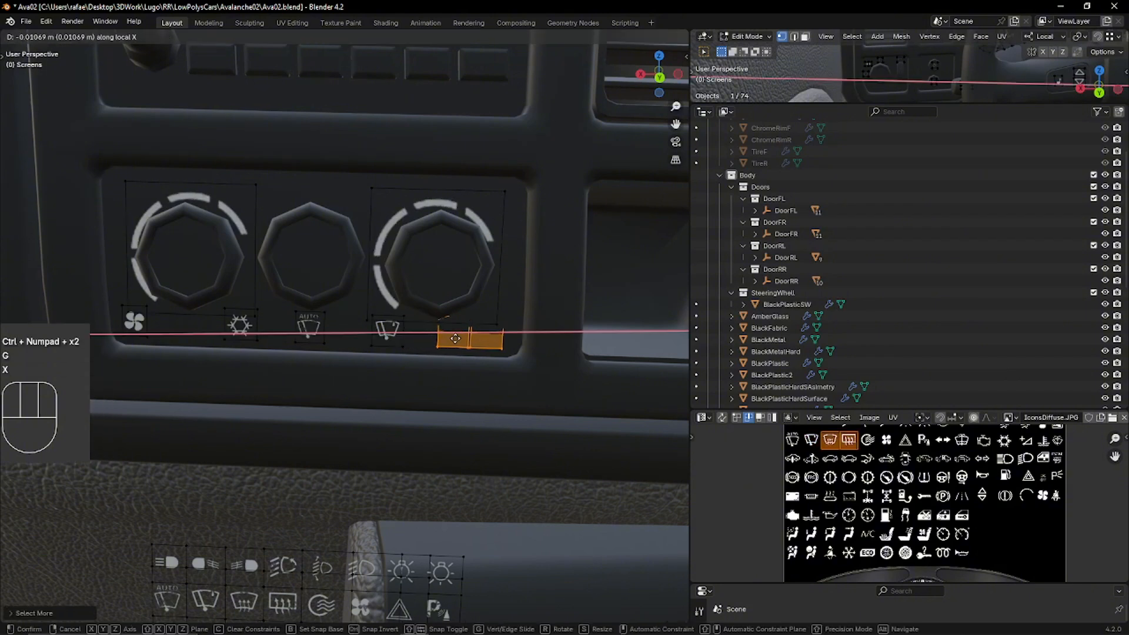
left_click(456, 339)
key("g")
key("y")
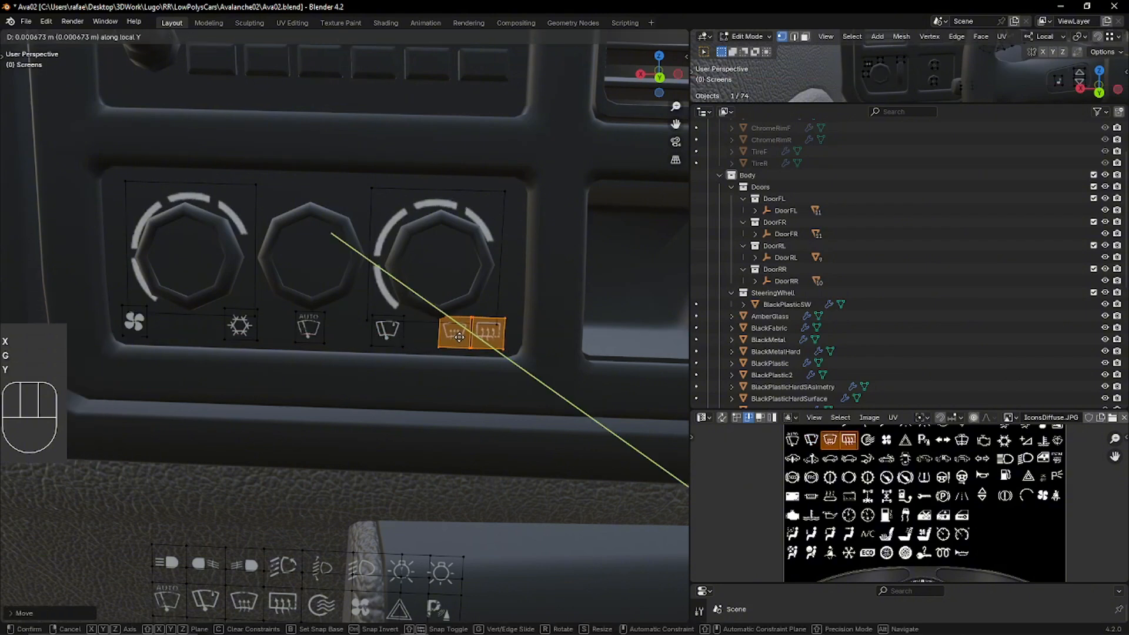
key("shift")
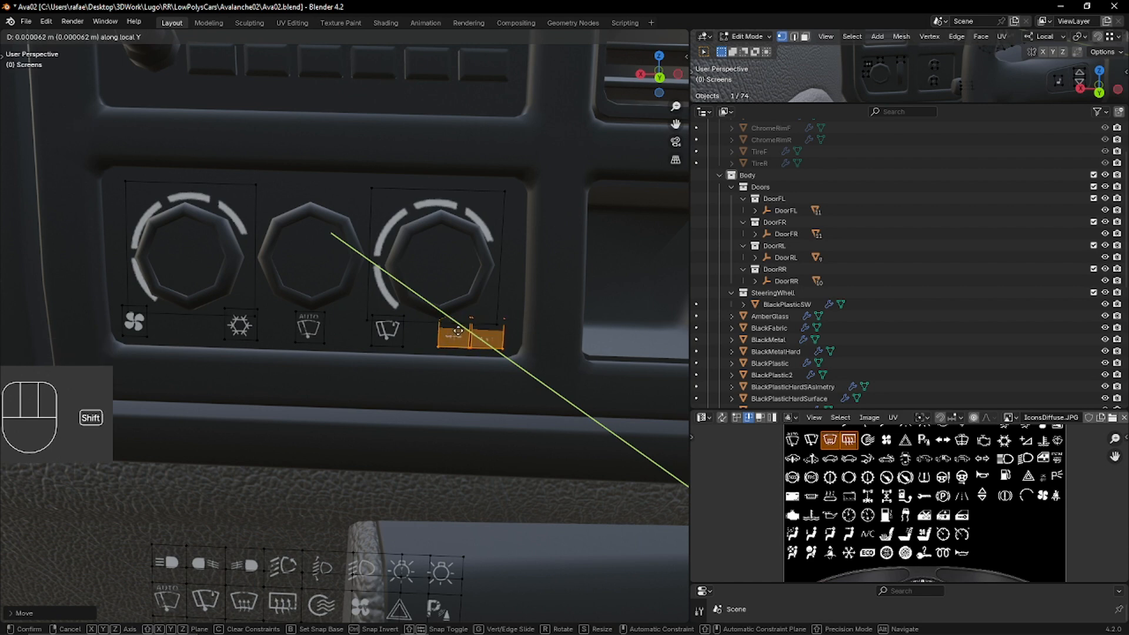
left_click(476, 345)
Separate the rear defroster icon about -0.008 m along local X, toward the panel's right edge, and adjust its Y depth
left_click(479, 348)
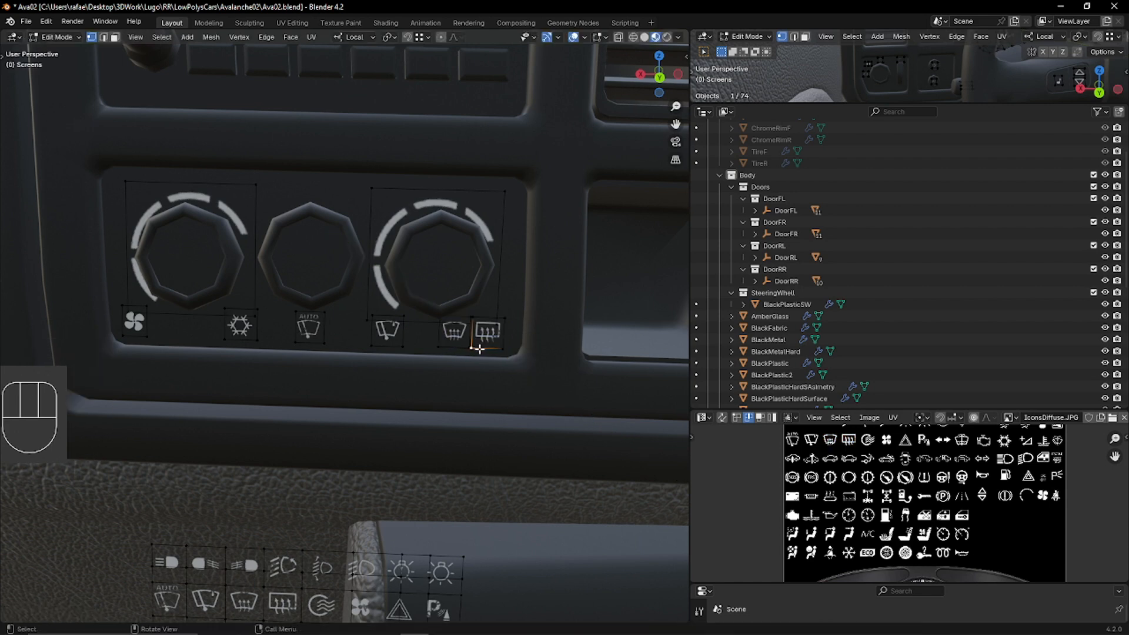
key("ctrl+KP_Add")
key("ctrl+KP_Add")
key("g")
key("x")
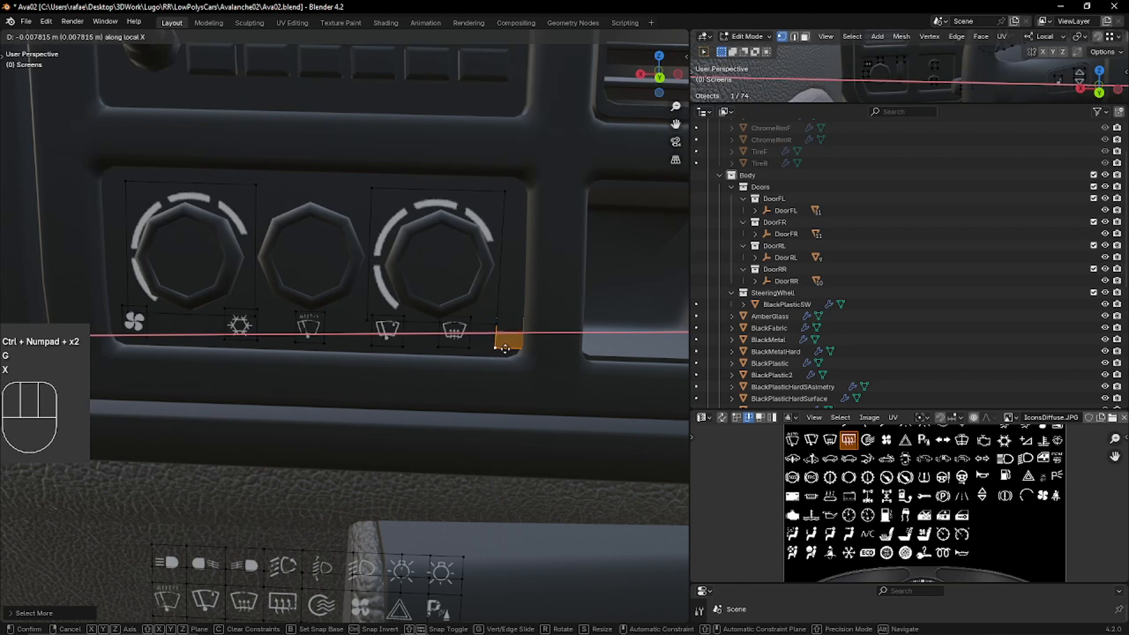
right_click(506, 348)
key("g")
key("y")
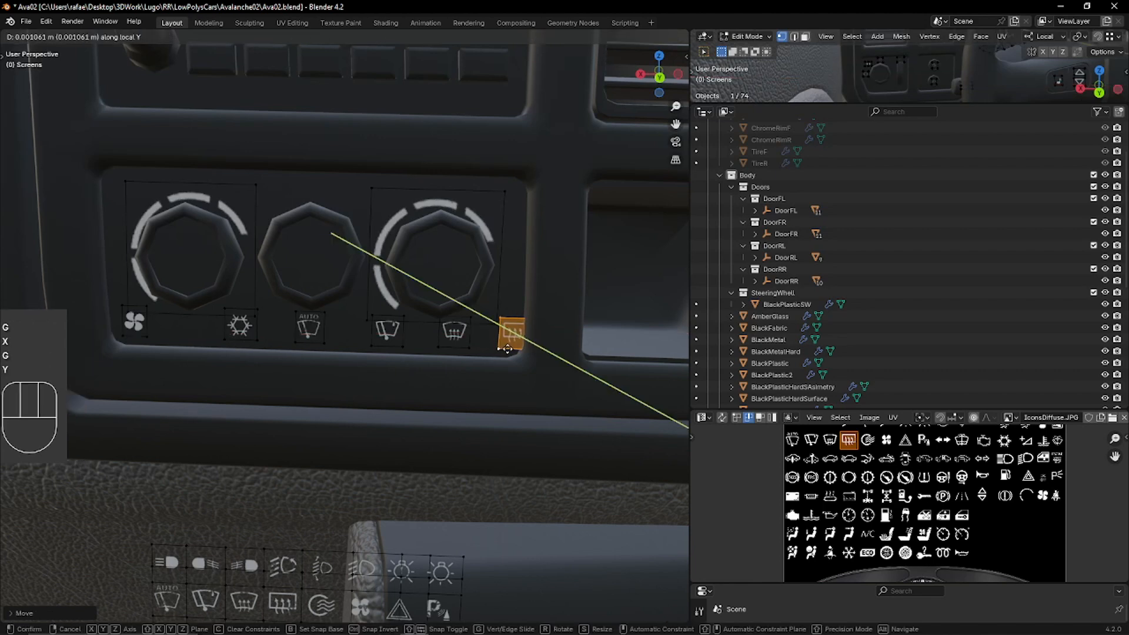
left_click(507, 348)
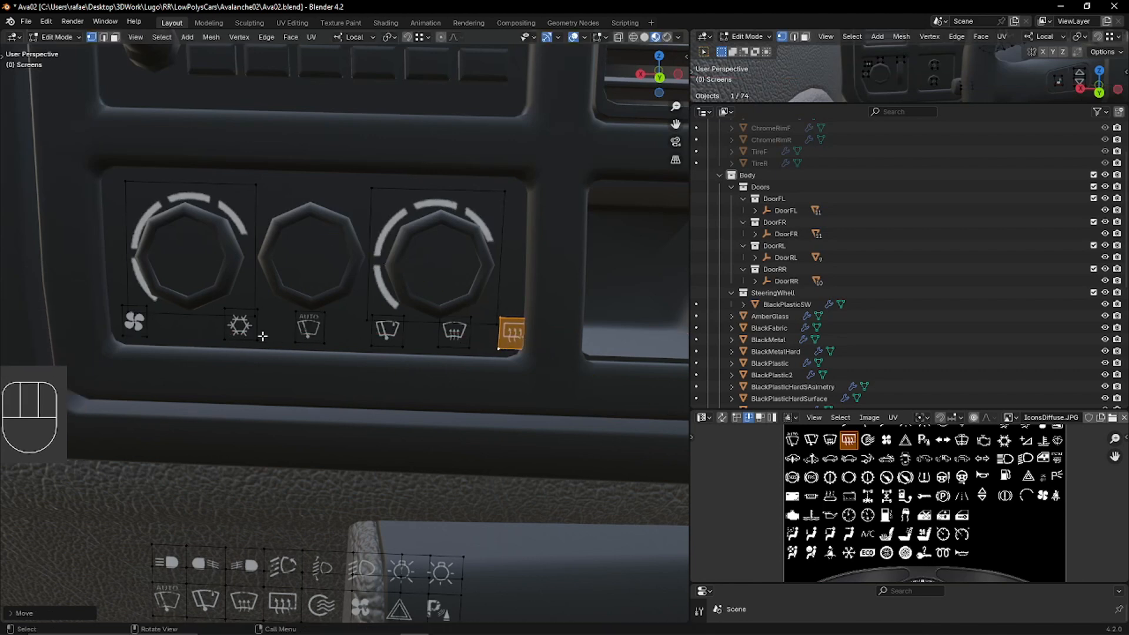
Shift the snowflake icon slightly along local X toward the fan icon and adjust its depth in Y
left_click(254, 337)
key("ctrl+KP_Add")
key("ctrl+KP_Add")
key("g")
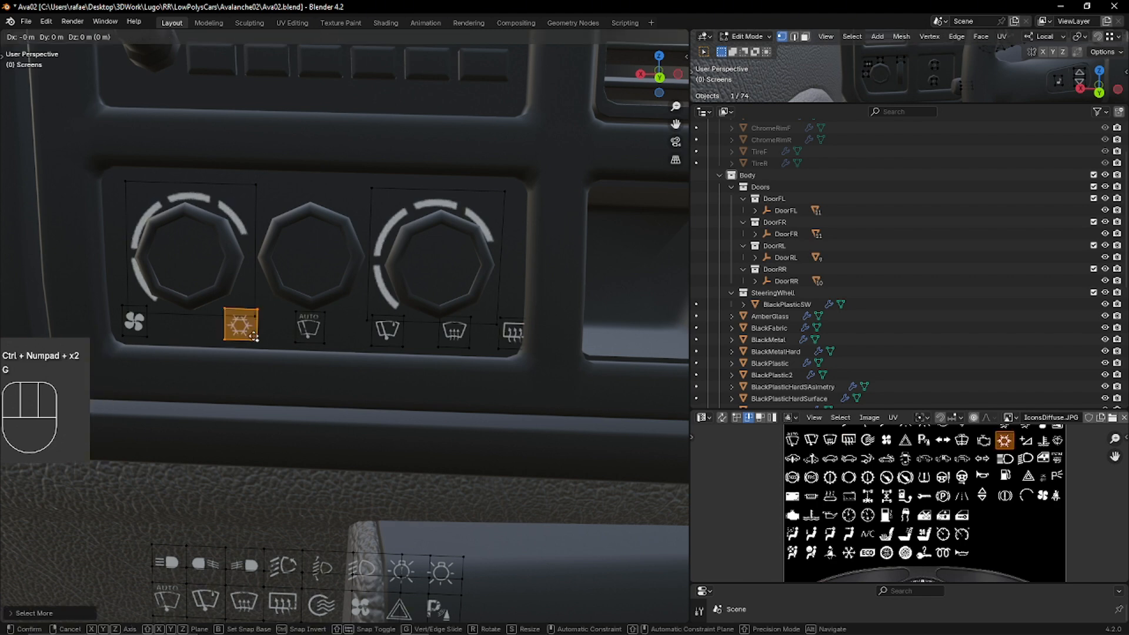
key("x")
key("y")
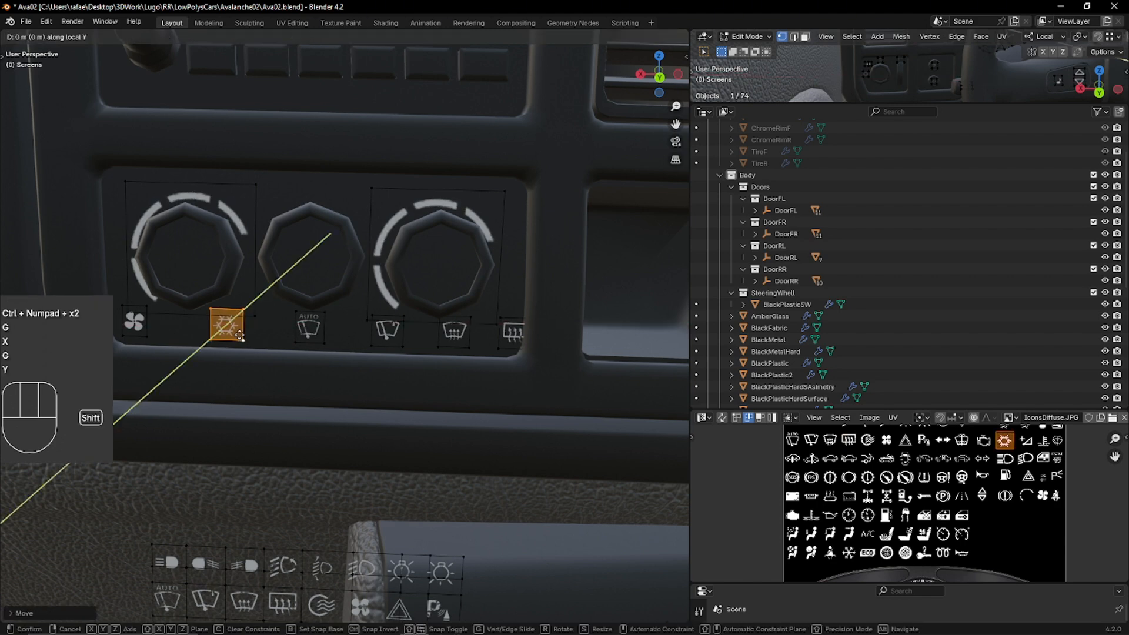
left_click(245, 321)
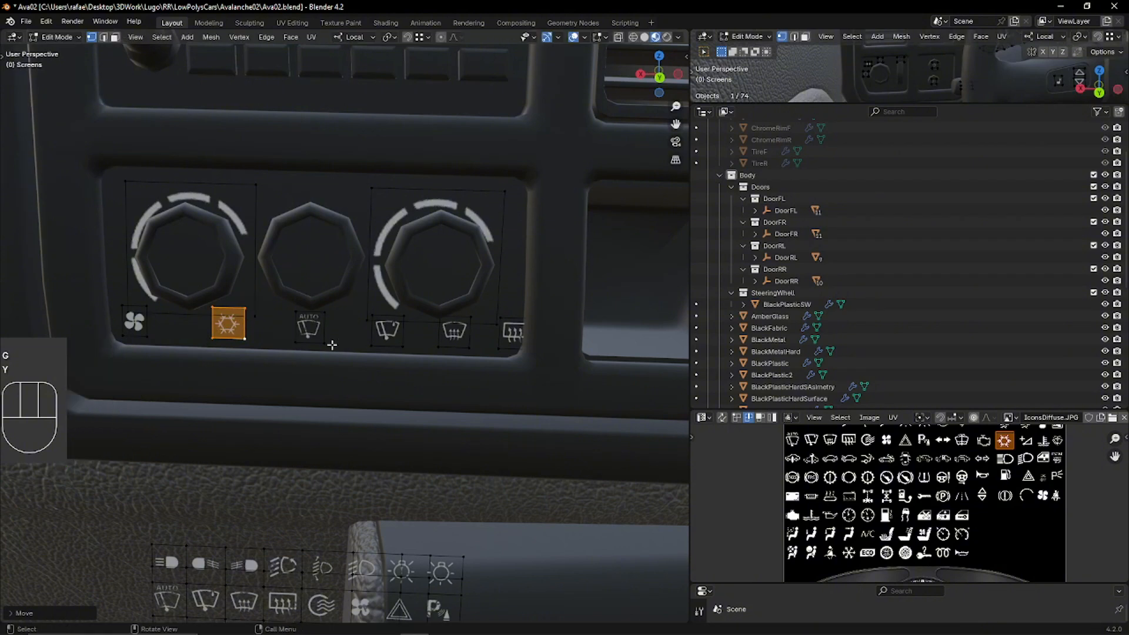
Shift the AUTO wiper icon slightly along local X toward the snowflake icon and adjust its depth in Y
left_click(310, 339)
key("ctrl+KP_Add")
key("ctrl+KP_Add")
key("g")
key("x")
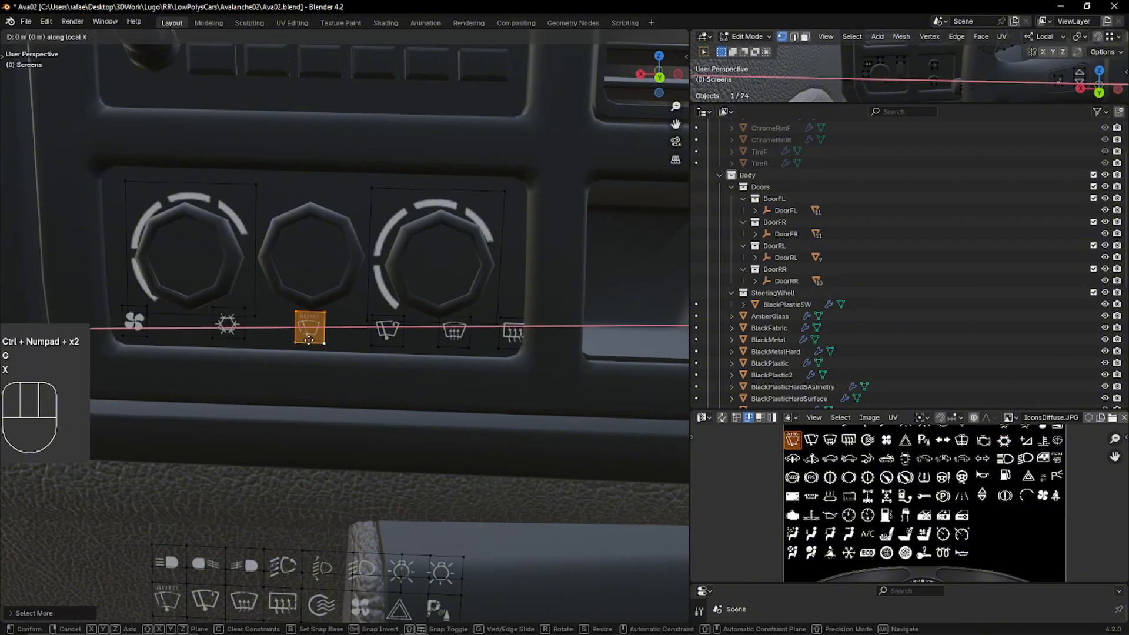
key("g")
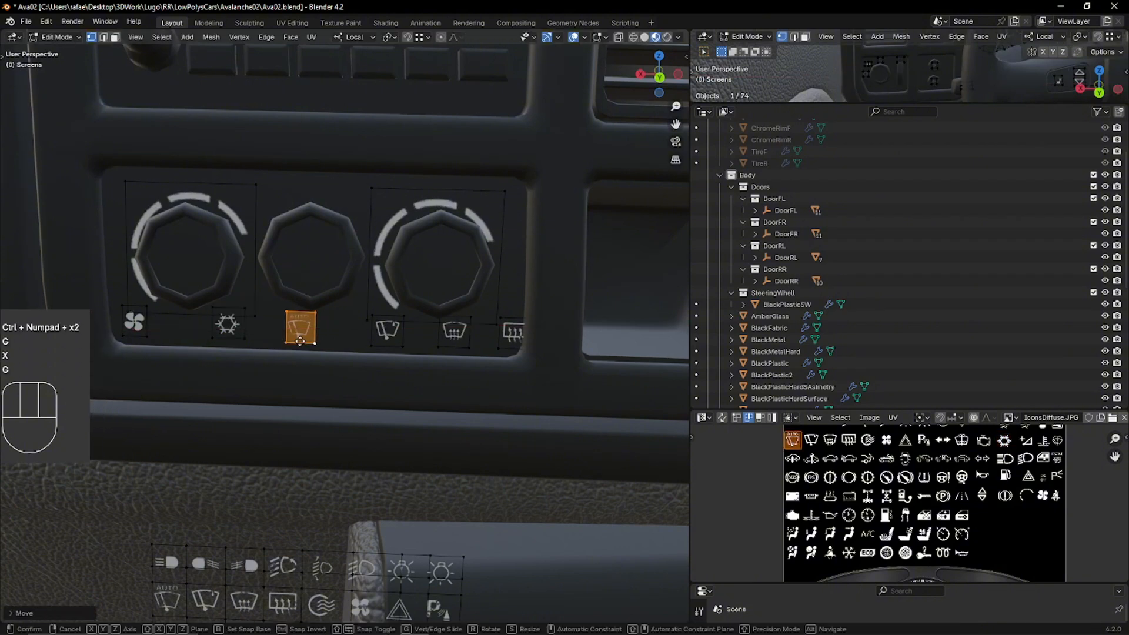
key("y")
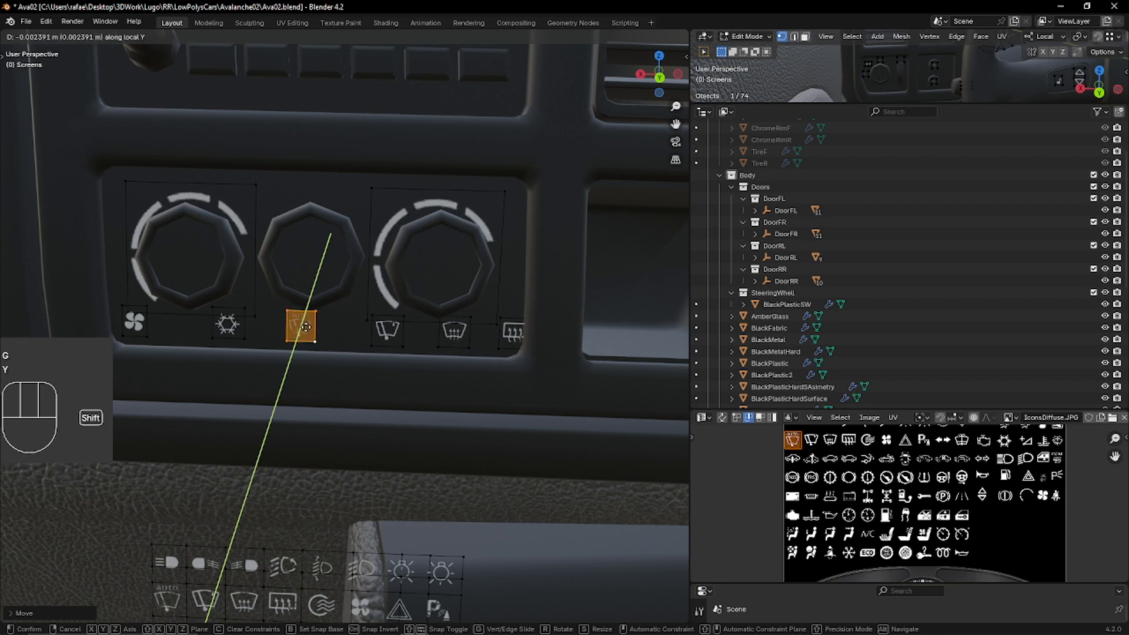
left_click(307, 330)
Shift the plain wiper icon slightly along local X toward the AUTO wiper icon and adjust its depth in Y
left_click(388, 331)
key("ctrl+KP_Add")
key("ctrl+KP_Add")
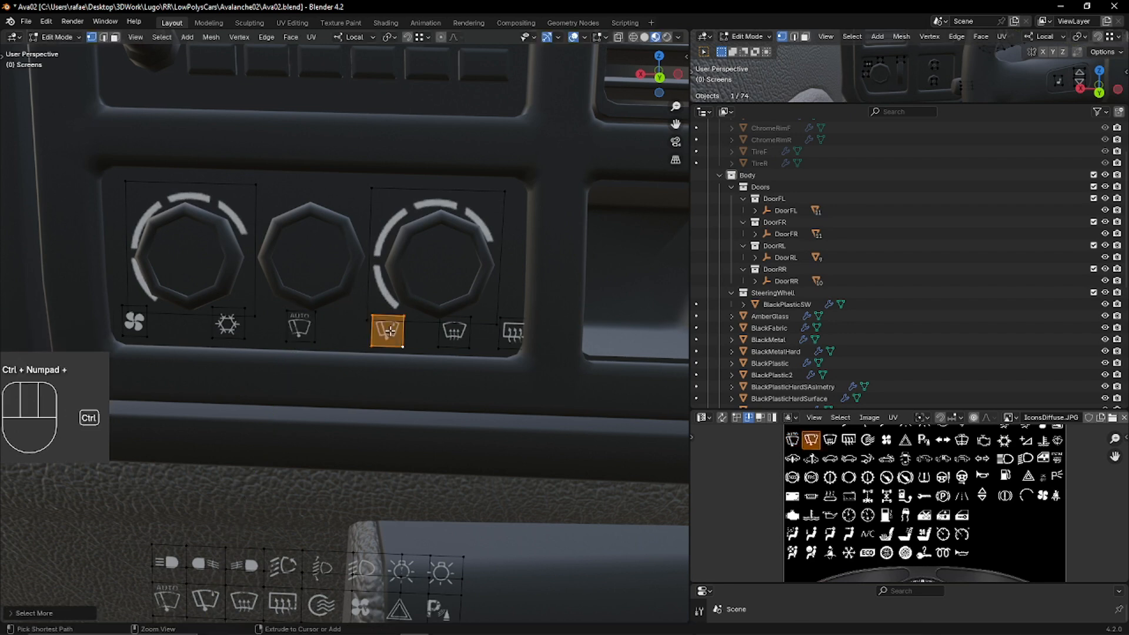
key("g")
key("x")
key("g")
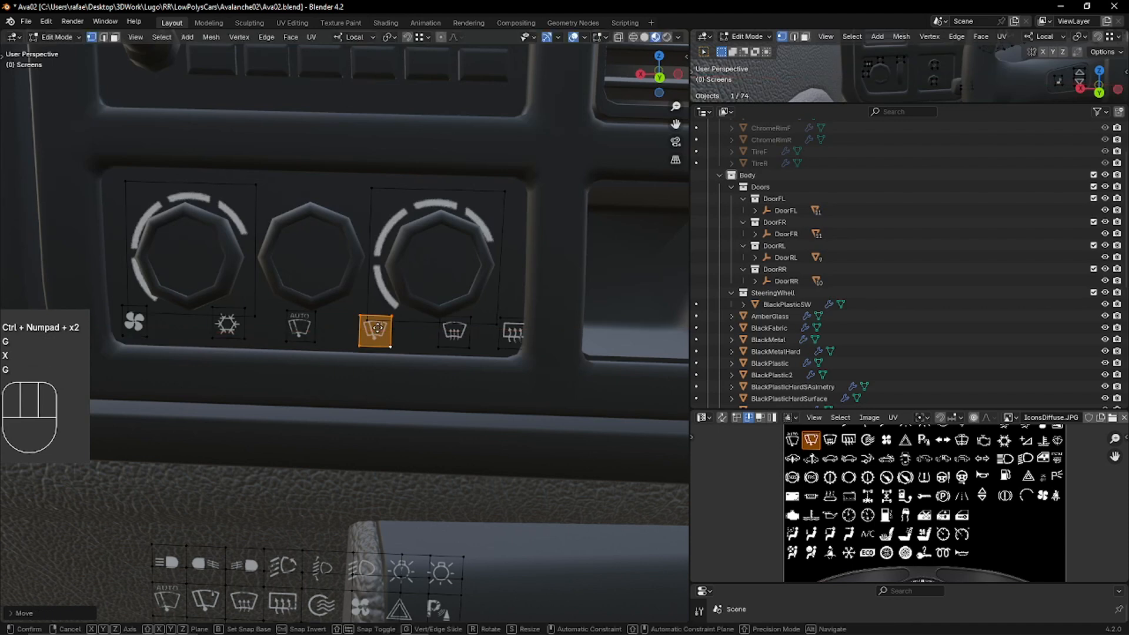
key("y")
left_click(385, 335)
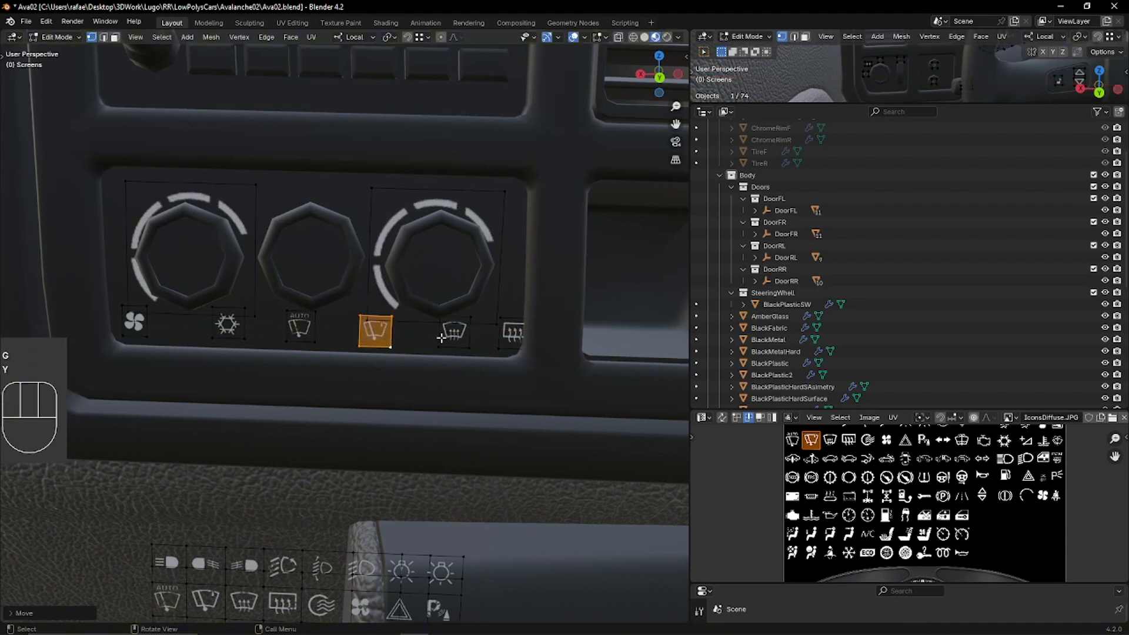
Shift the front defroster icon slightly along local X toward the plain wiper icon and adjust its depth in Y
left_click(442, 339)
key("ctrl+KP_Add")
key("ctrl+KP_Add")
key("g")
key("x")
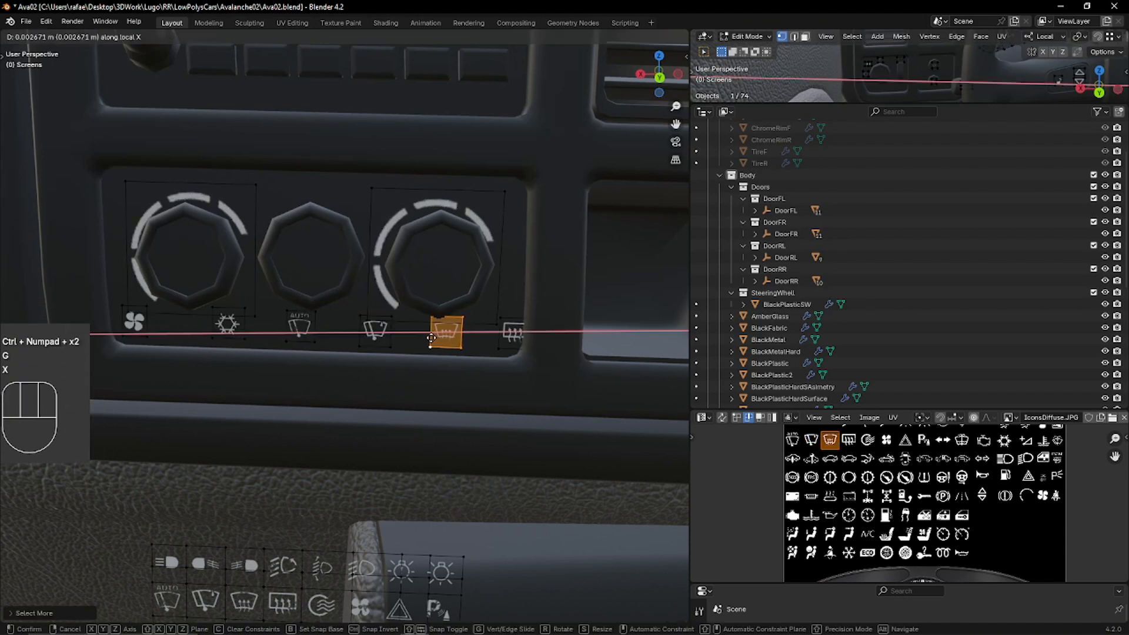
left_click(423, 337)
key("g")
key("y")
key("shift")
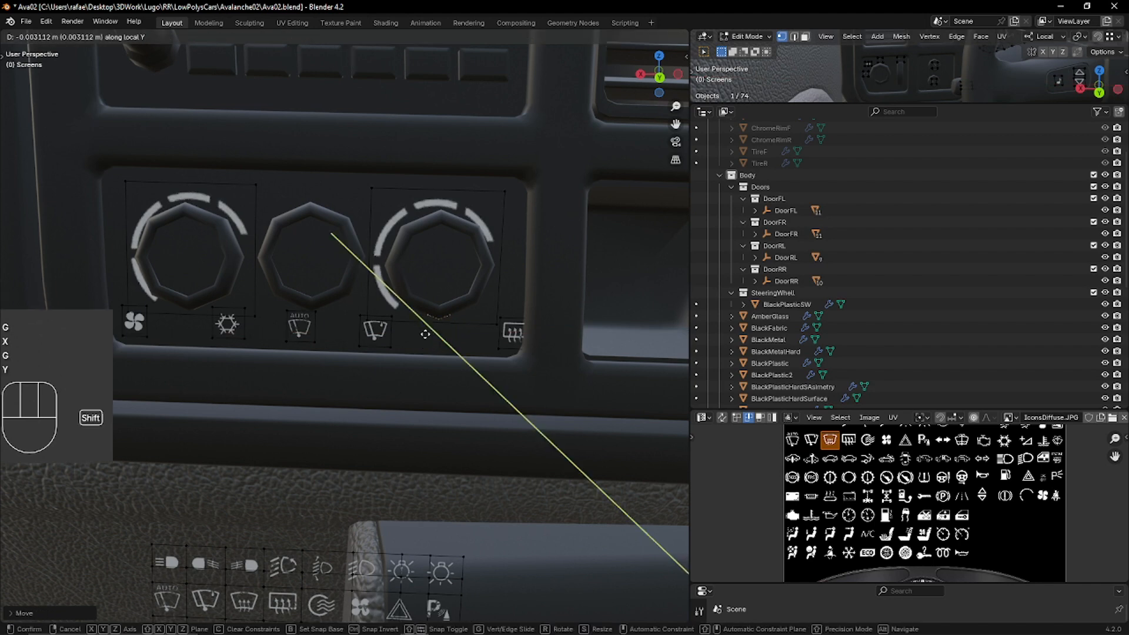
left_click(435, 351)
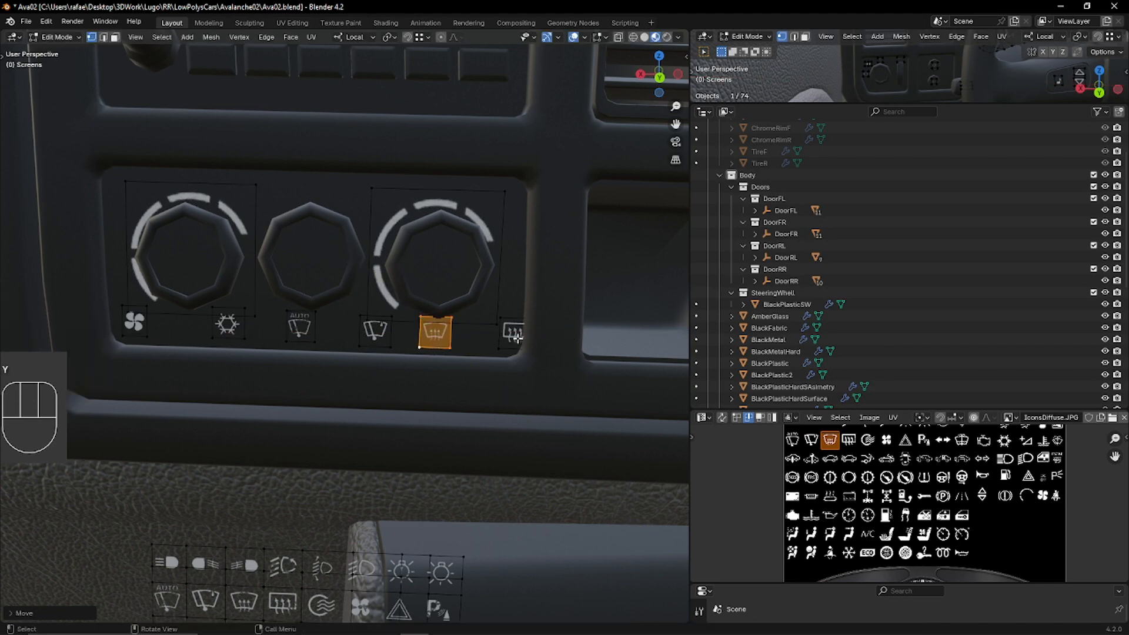
Shift the rear defroster icon slightly along local X toward the front defroster icon and adjust its depth in Y
left_click(515, 335)
key("ctrl+KP_Add")
key("ctrl+KP_Add")
key("g")
key("x")
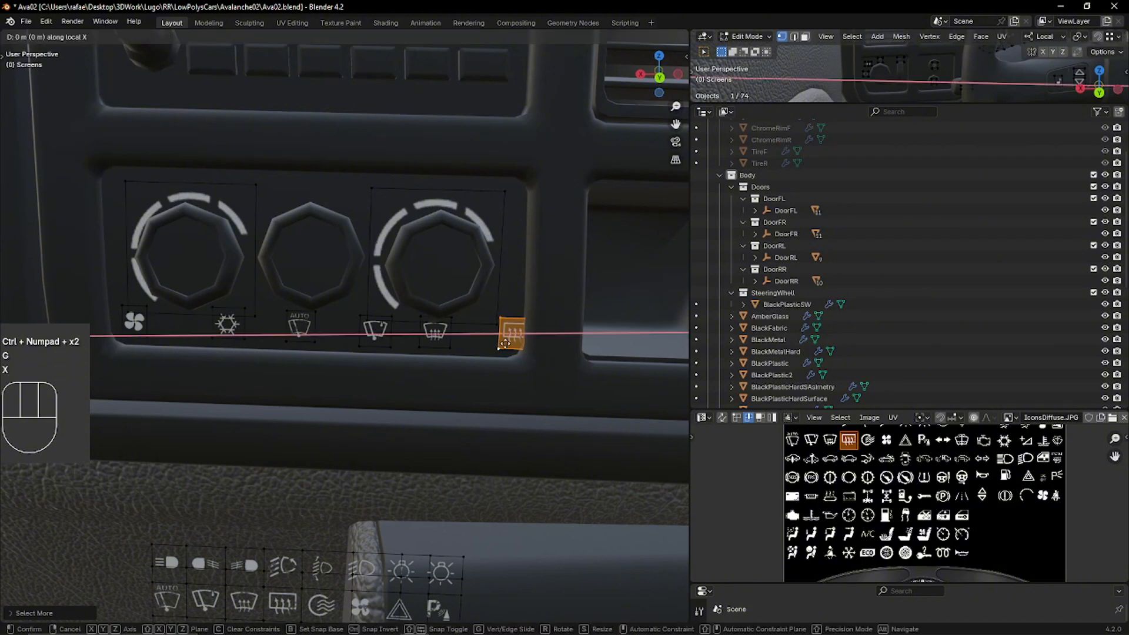
left_click(484, 341)
key("g")
key("y")
key("shift")
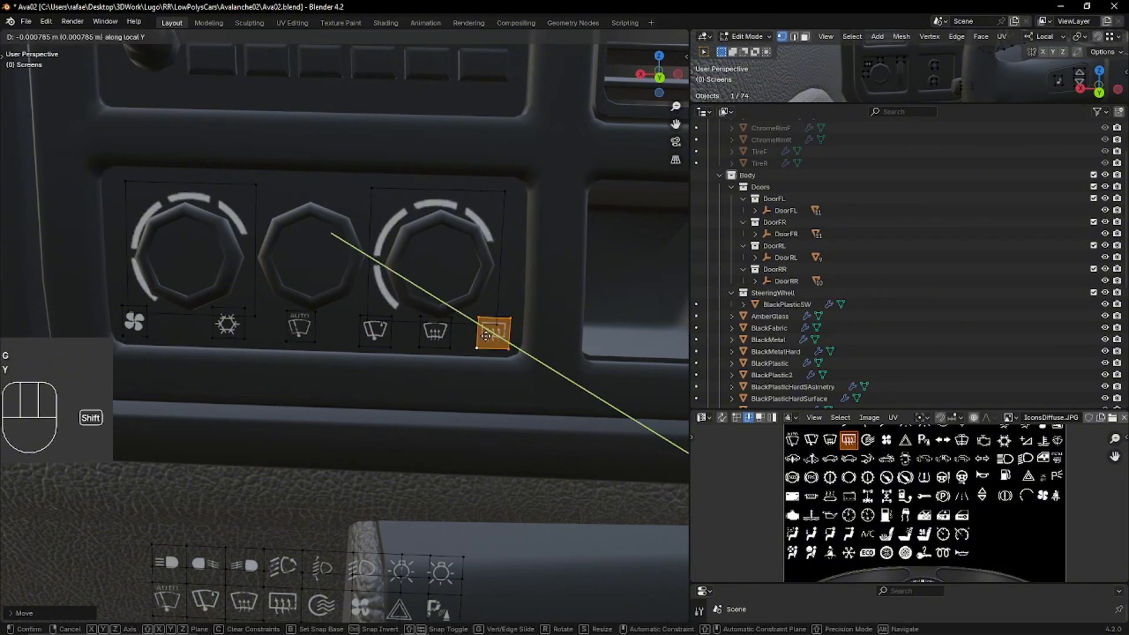
left_click(487, 335)
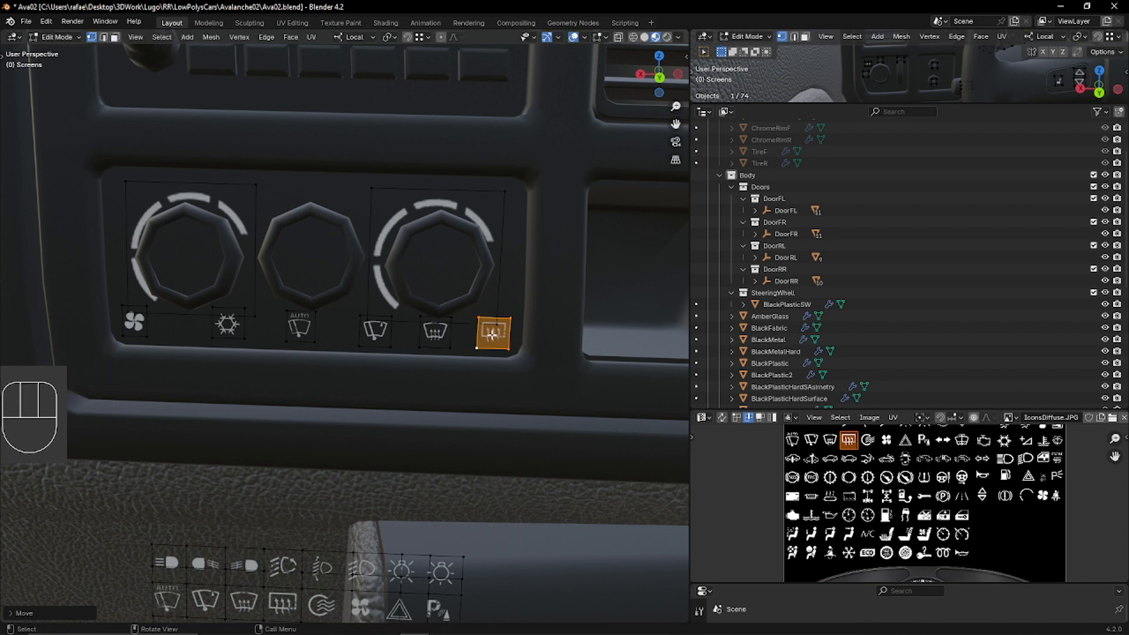
Select the spare icon grid floating below the dashboard's climate control panel and save the file
scroll(379, 318, "down", 3)
middle_click_drag(379, 317, 382, 327)
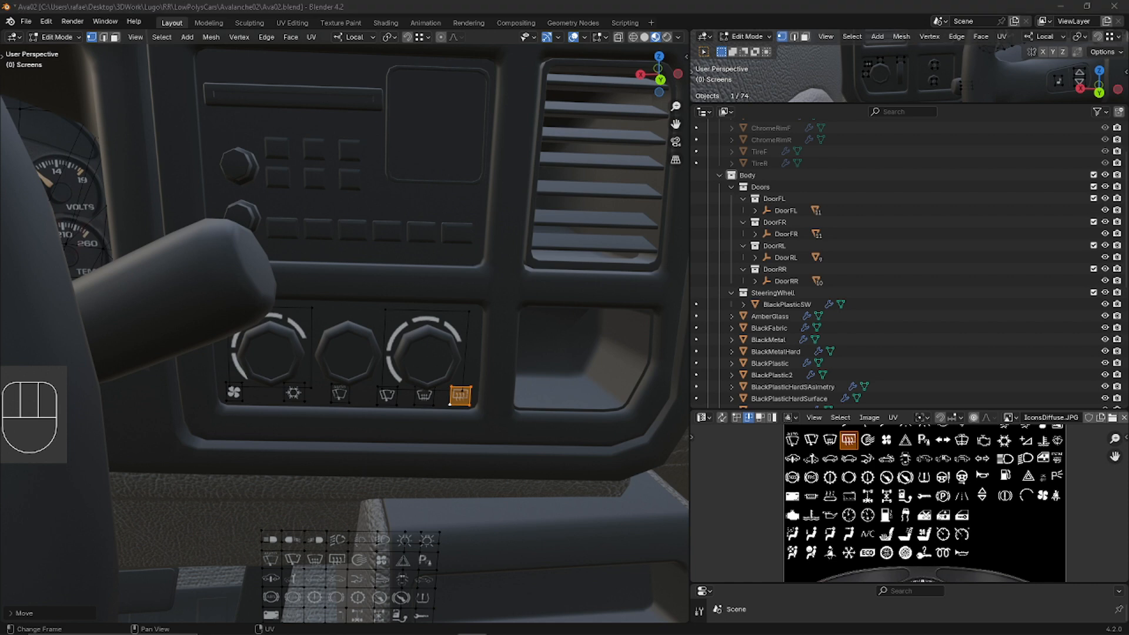
scroll(447, 363, "down", 3)
mouse_move(442, 362)
middle_mouse_down()
mouse_move(386, 375)
mouse_move(408, 350)
mouse_move(439, 398)
mouse_move(444, 384)
middle_mouse_up()
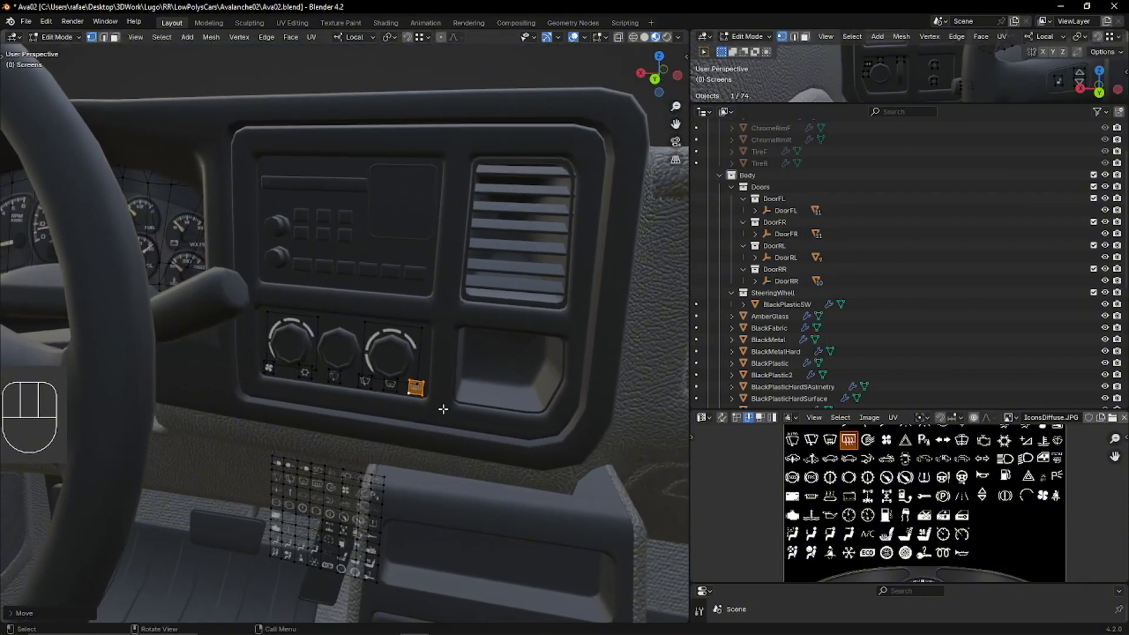
middle_click_drag(413, 457, 420, 433)
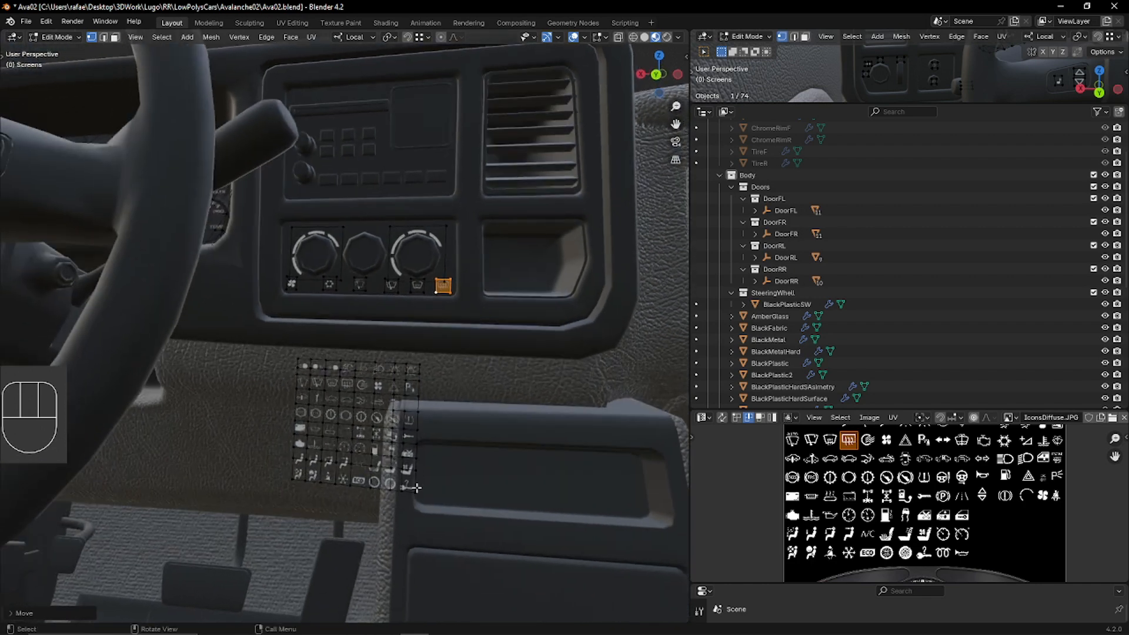
left_click_drag(448, 507, 275, 357)
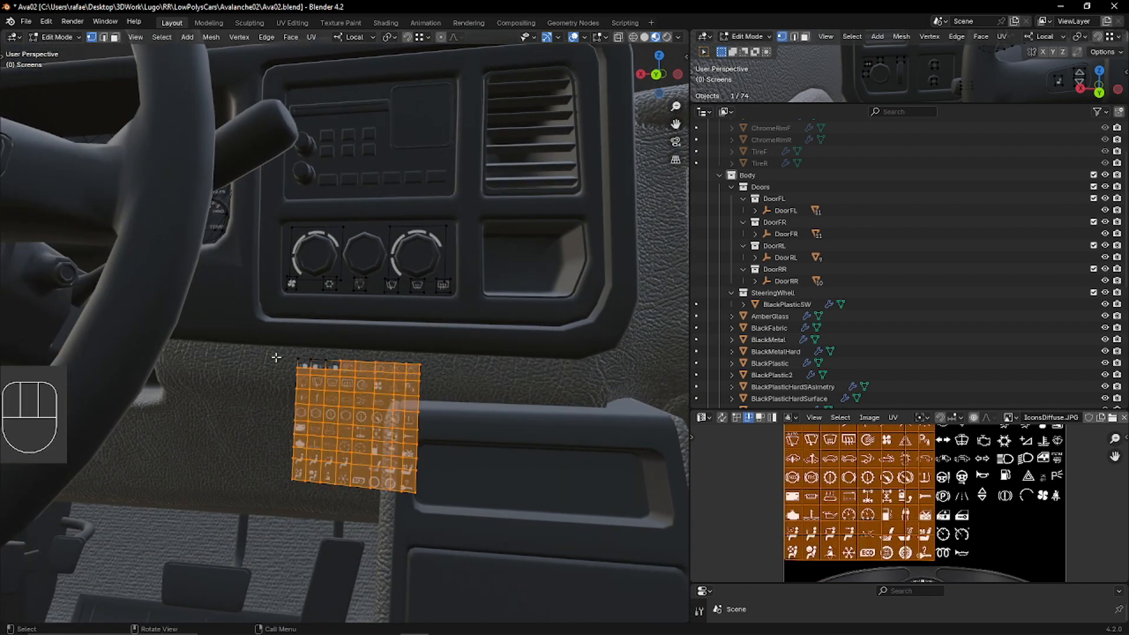
key("ctrl+s")
middle_click_drag(276, 357, 468, 361)
scroll(467, 361, "up", 2)
key("ctrl+s")
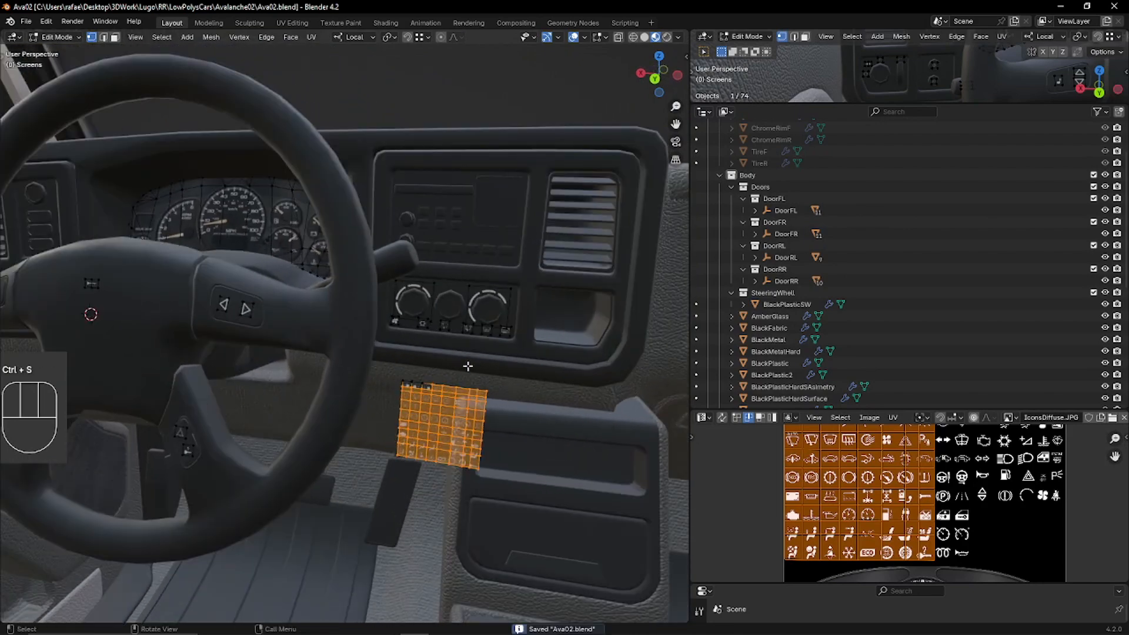